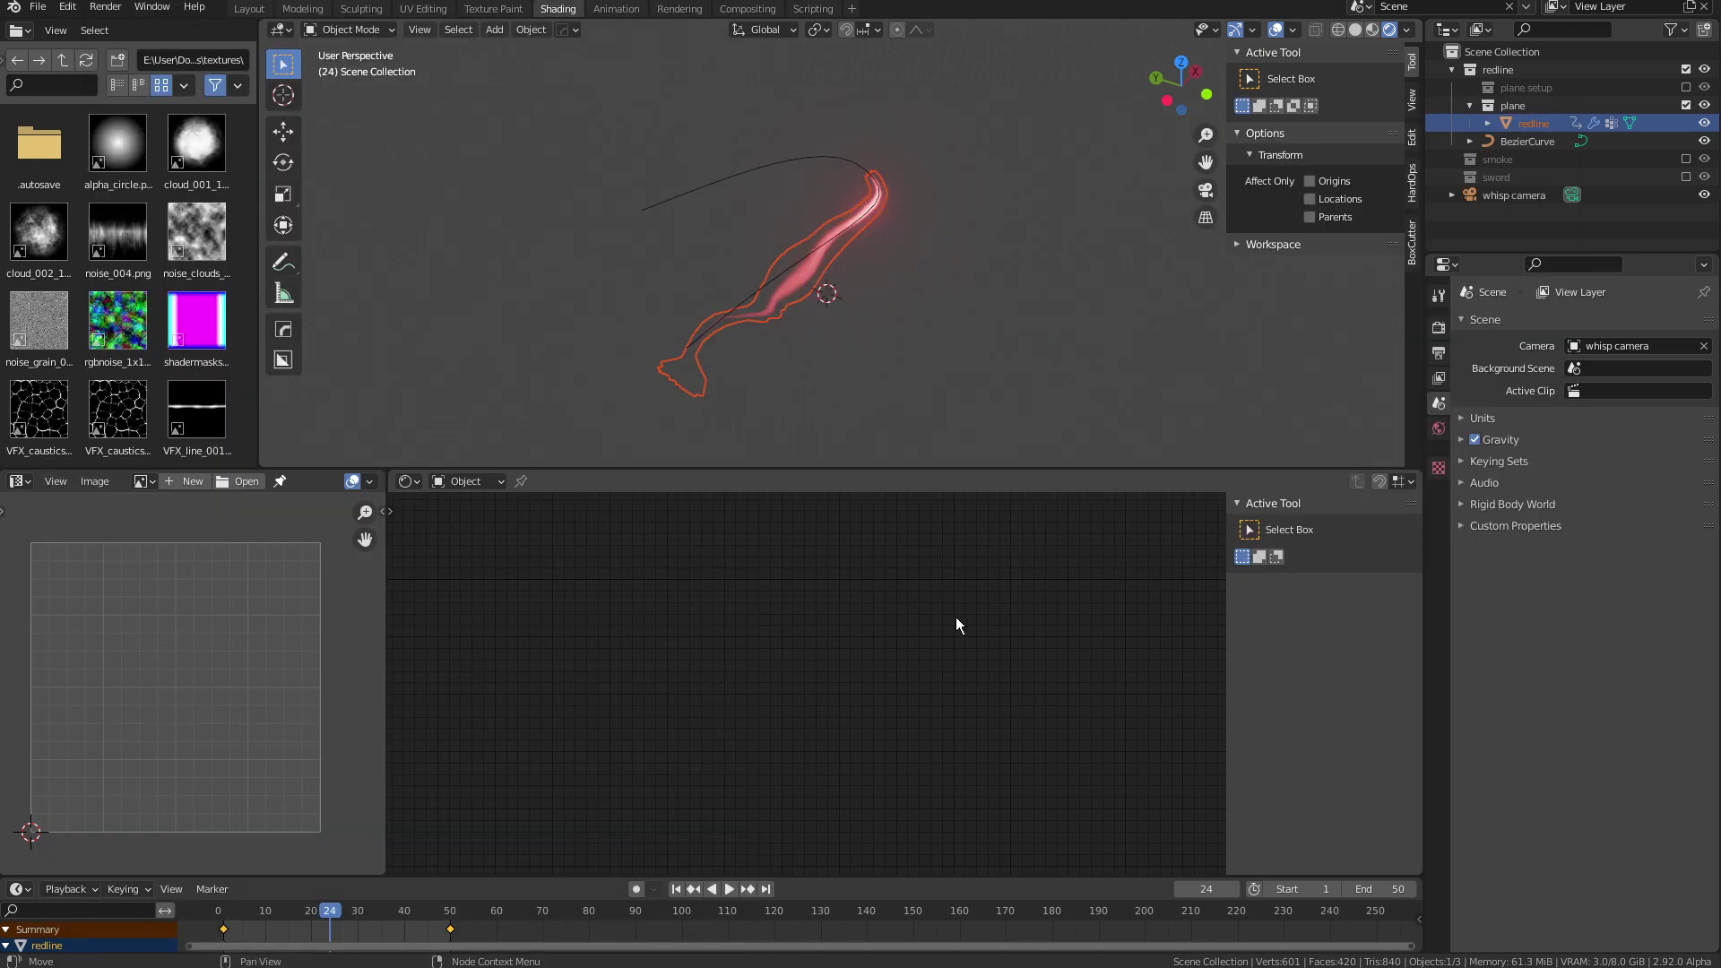
Examine the glowing redline trail along the curve from several angles, moving the timeline to frame 30
middle_click_drag(825, 295, 1007, 325)
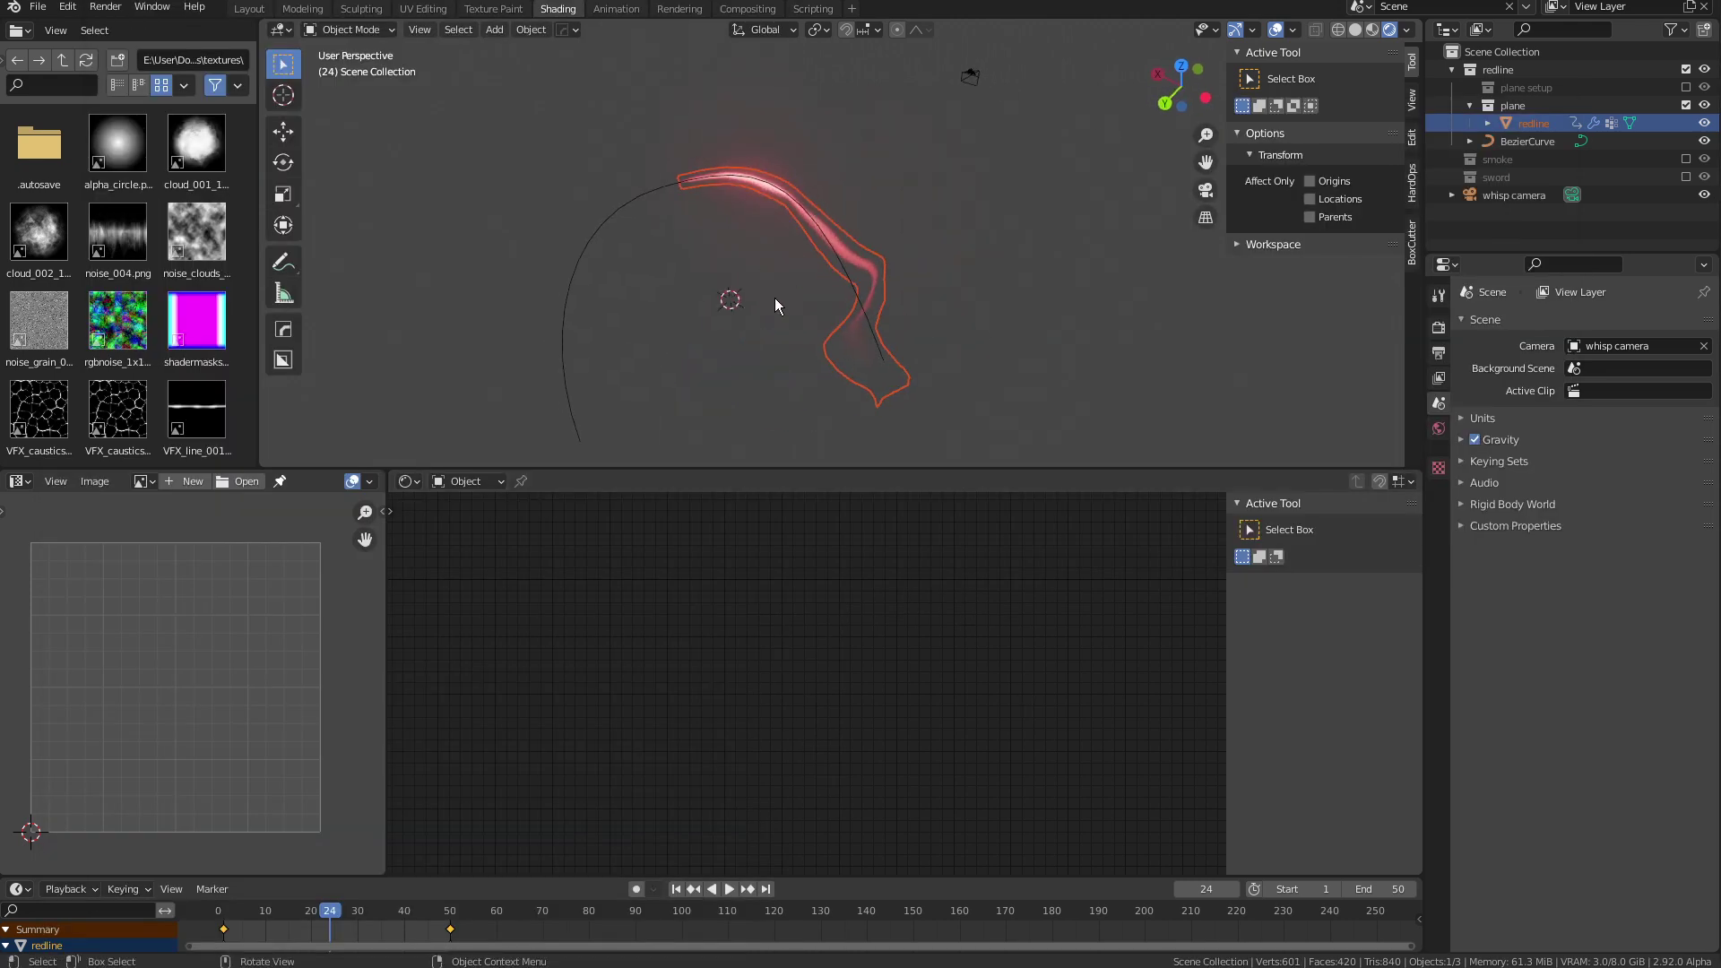
mouse_move(776, 305)
middle_mouse_down()
mouse_move(932, 276)
mouse_move(914, 311)
mouse_move(919, 261)
mouse_move(873, 283)
mouse_move(815, 267)
mouse_move(830, 336)
mouse_move(916, 293)
mouse_move(904, 260)
mouse_move(926, 244)
mouse_move(919, 305)
mouse_move(848, 315)
mouse_move(753, 257)
mouse_move(681, 340)
middle_mouse_up()
scroll(884, 342, "up", 6)
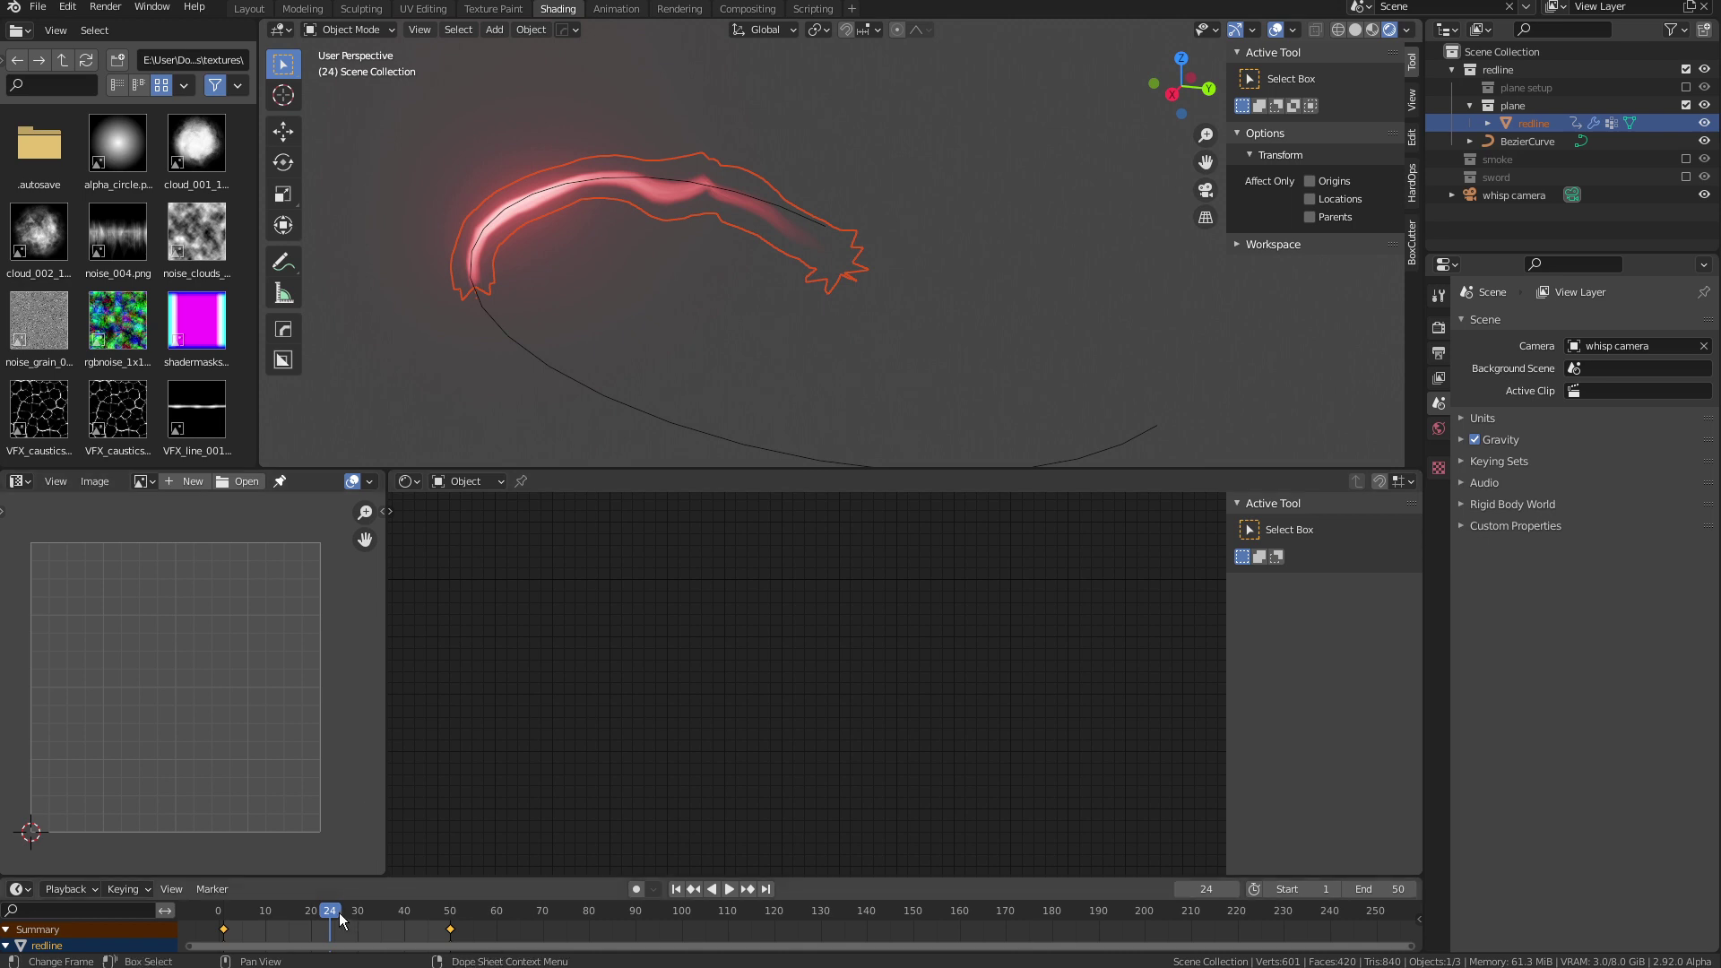
mouse_move(338, 912)
left_mouse_down()
mouse_move(415, 913)
mouse_move(251, 863)
mouse_move(412, 873)
mouse_move(277, 851)
mouse_move(408, 863)
mouse_move(359, 861)
left_mouse_up()
mouse_move(670, 298)
middle_mouse_down()
mouse_move(908, 290)
mouse_move(871, 294)
middle_mouse_up()
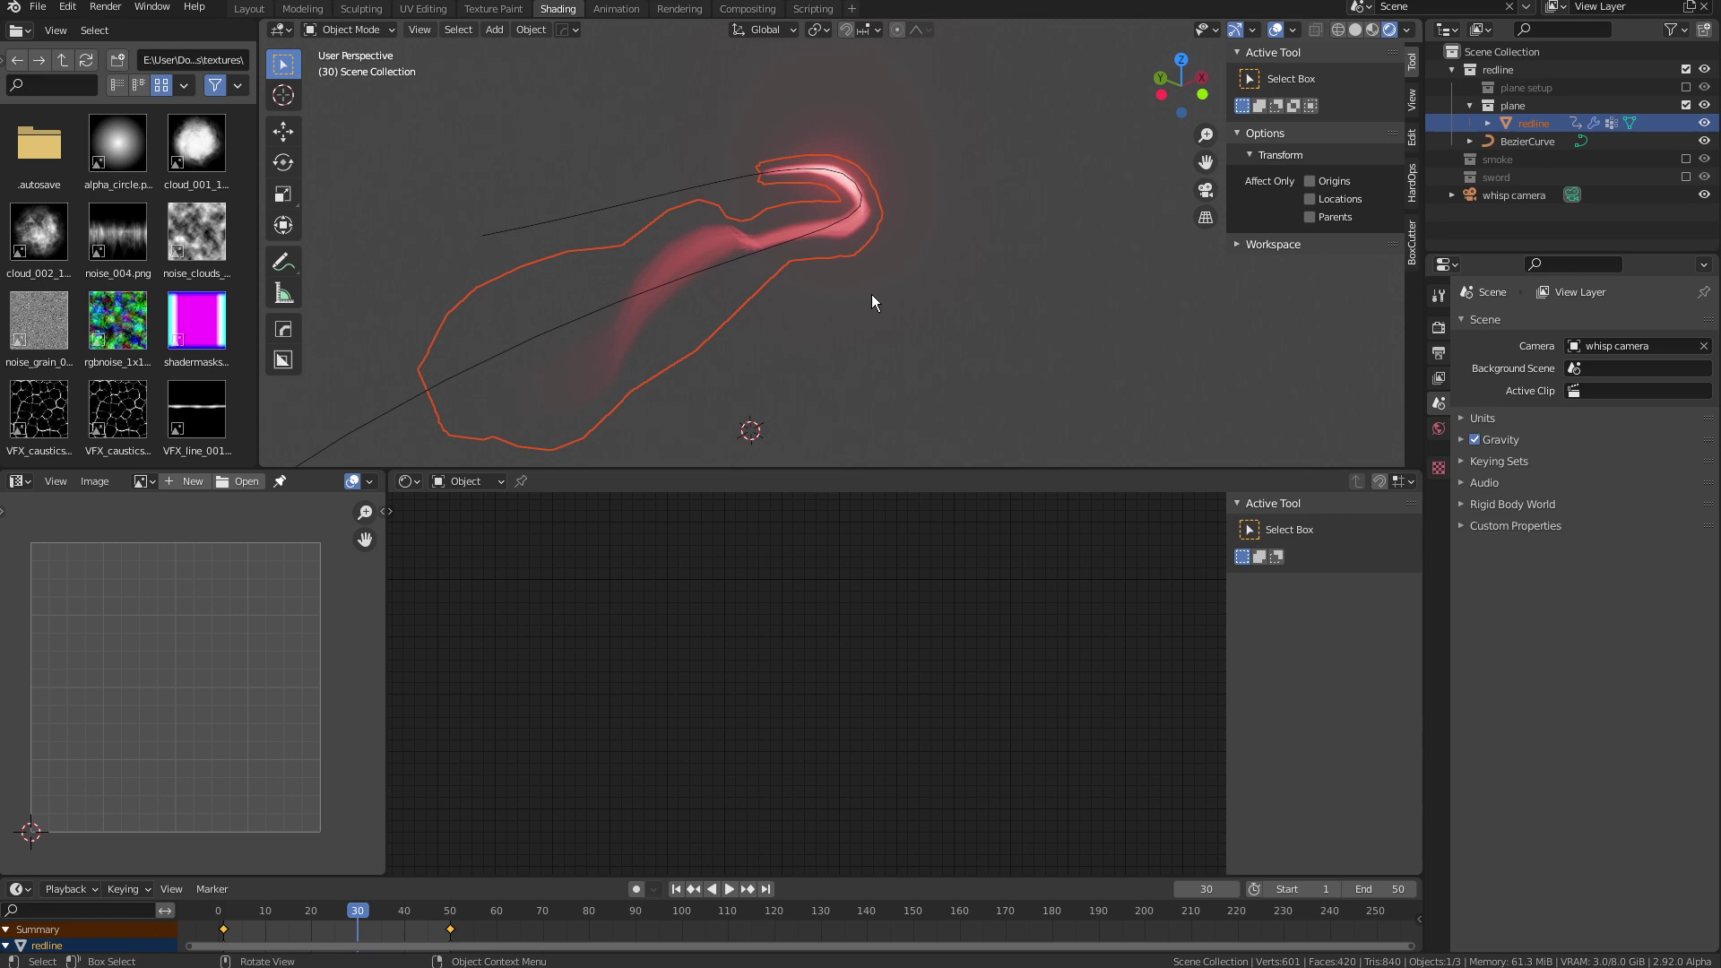
mouse_move(871, 294)
middle_mouse_down()
mouse_move(789, 250)
mouse_move(927, 301)
mouse_move(766, 202)
mouse_move(825, 277)
mouse_move(879, 250)
mouse_move(842, 338)
mouse_move(818, 212)
mouse_move(877, 316)
mouse_move(837, 302)
mouse_move(922, 265)
mouse_move(1029, 284)
mouse_move(968, 338)
mouse_move(917, 263)
middle_mouse_up()
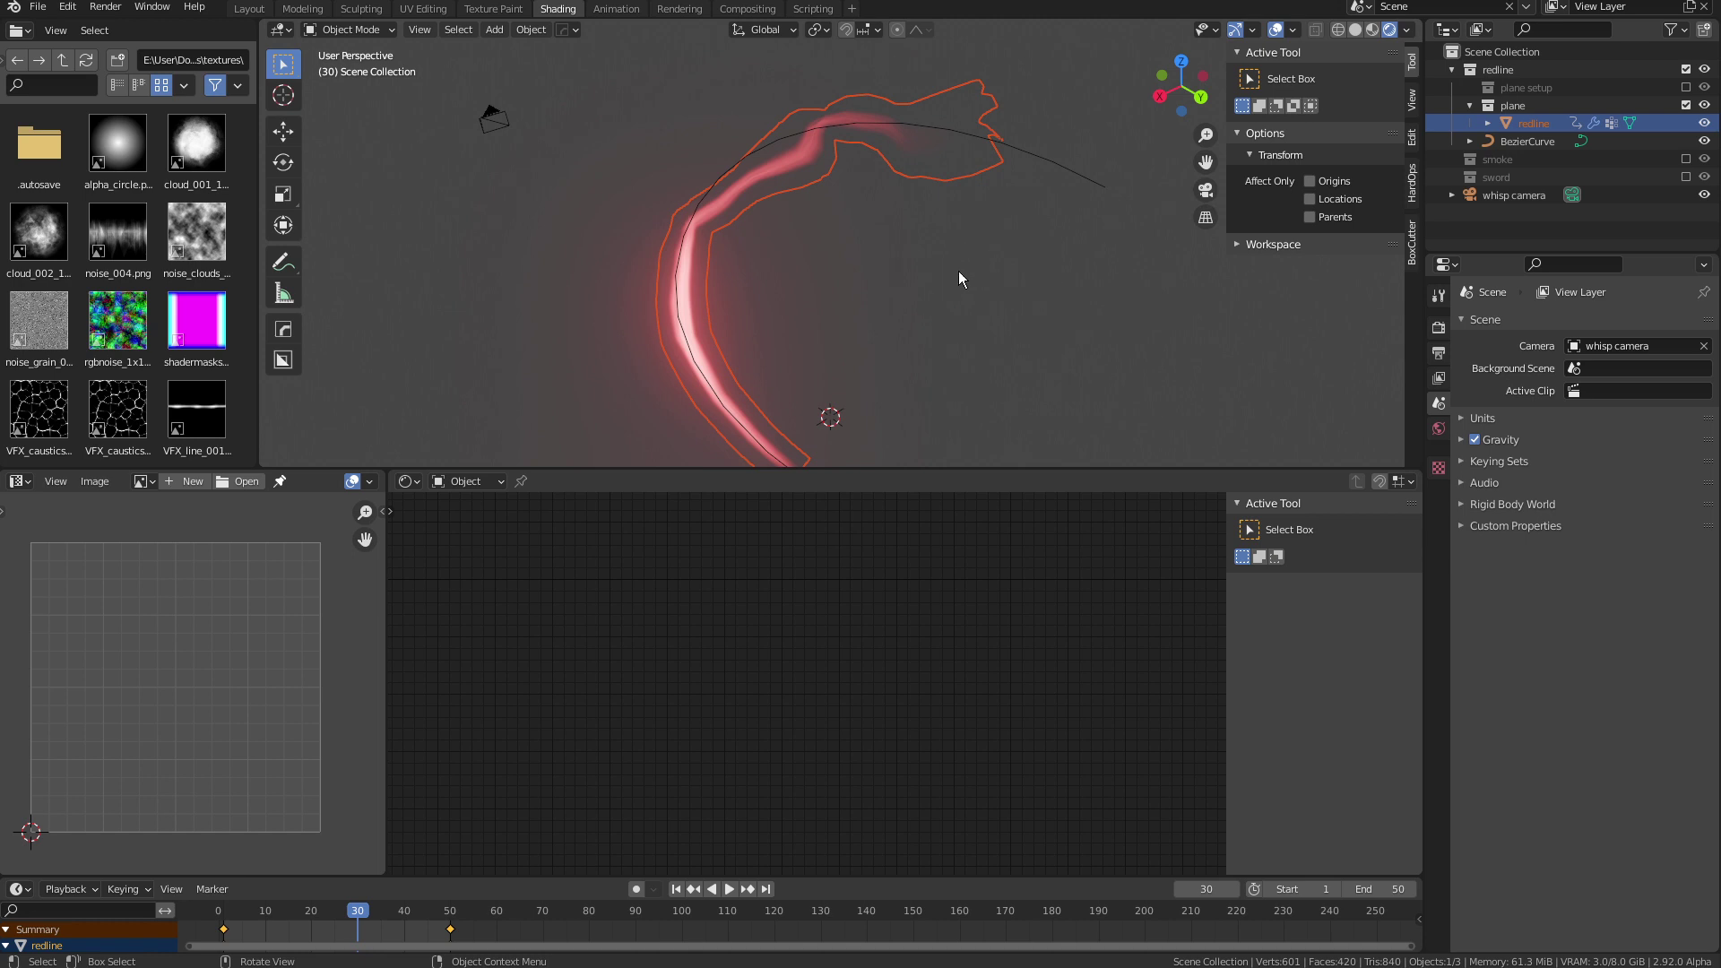
mouse_move(919, 278)
middle_mouse_down()
mouse_move(945, 299)
mouse_move(695, 265)
mouse_move(937, 280)
mouse_move(906, 238)
mouse_move(801, 287)
mouse_move(933, 261)
mouse_move(966, 305)
mouse_move(869, 265)
mouse_move(809, 216)
mouse_move(723, 190)
mouse_move(756, 292)
mouse_move(876, 272)
mouse_move(848, 331)
mouse_move(839, 177)
mouse_move(809, 240)
mouse_move(894, 258)
mouse_move(773, 243)
middle_mouse_up()
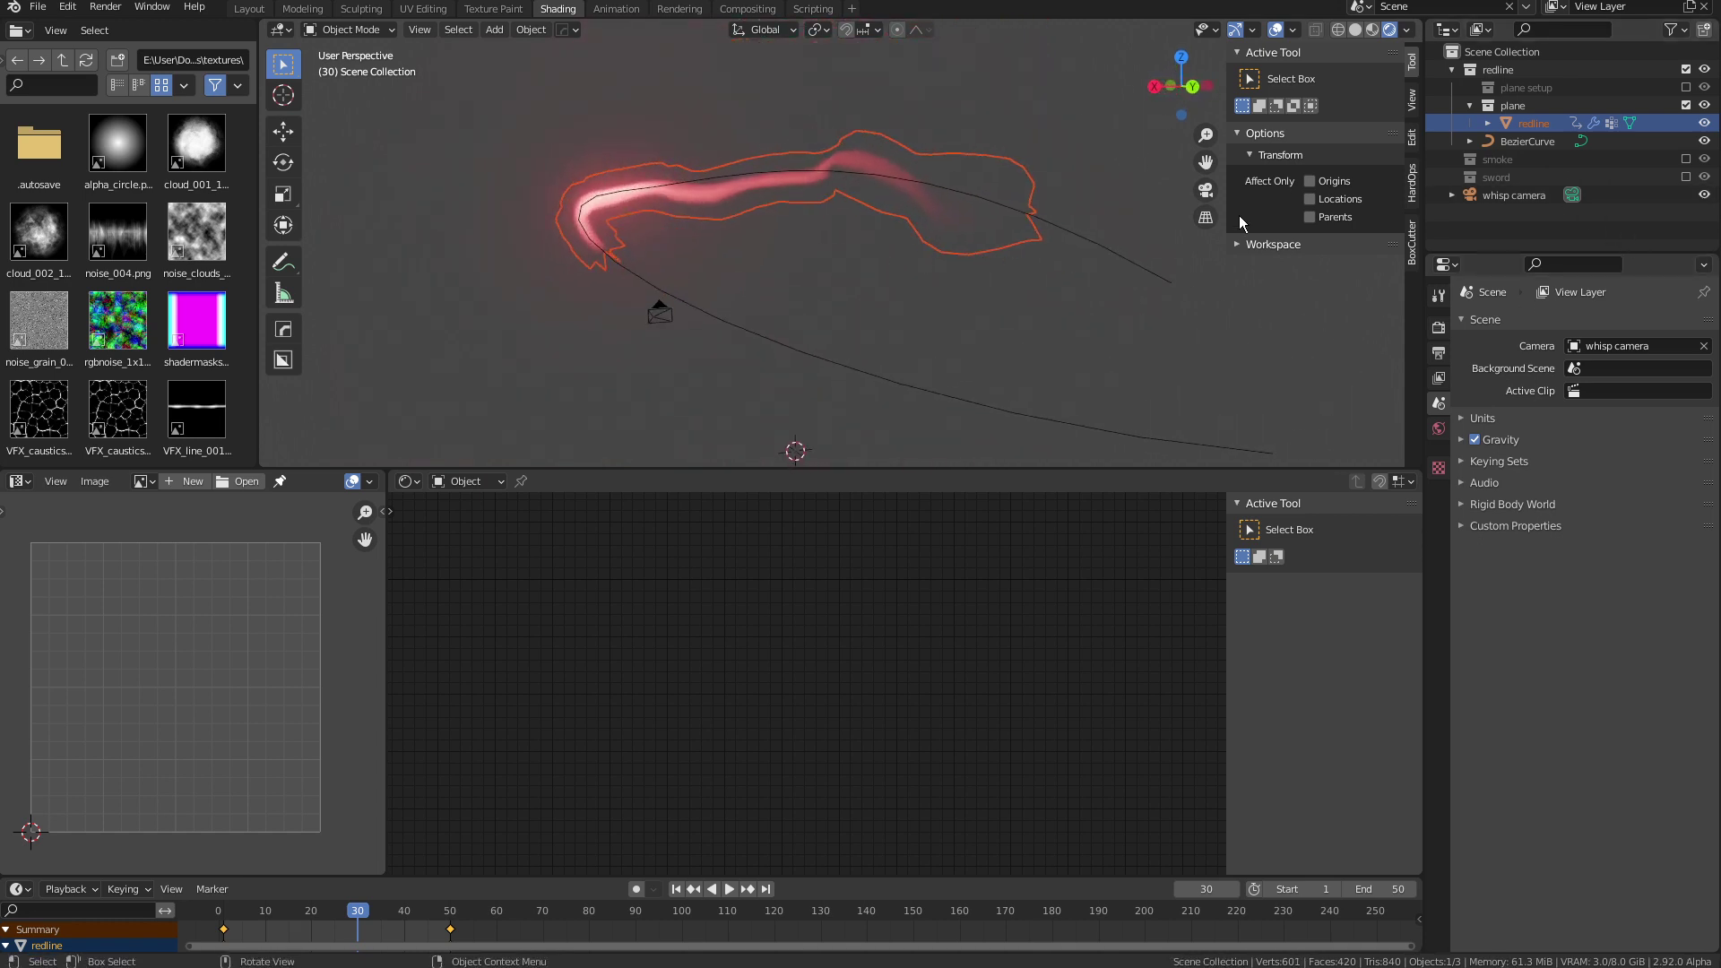
Exclude the plane collection and enable the plane setup collection to show the flat source plane
left_click(1685, 105)
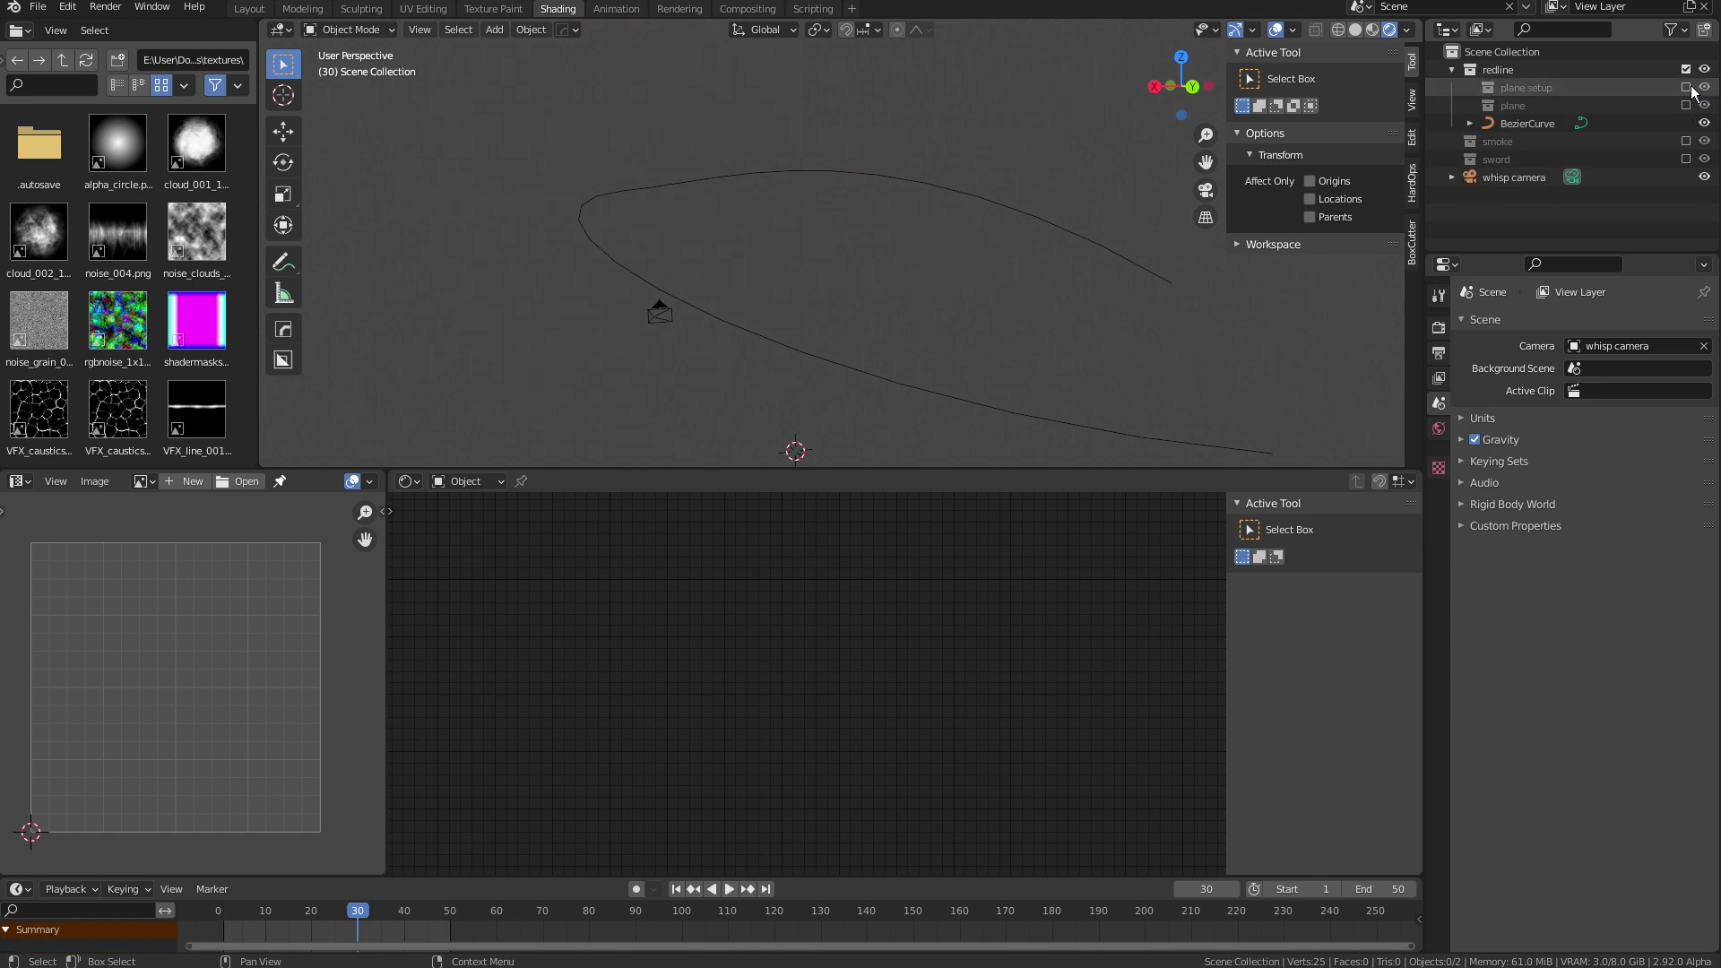
left_click(1685, 87)
middle_click_drag(1129, 296, 880, 251)
scroll(998, 227, "down", 5)
Inspect the source plane's mesh topology and UV layout in Edit Mode, and return to Object Mode
key("ctrl+Tab")
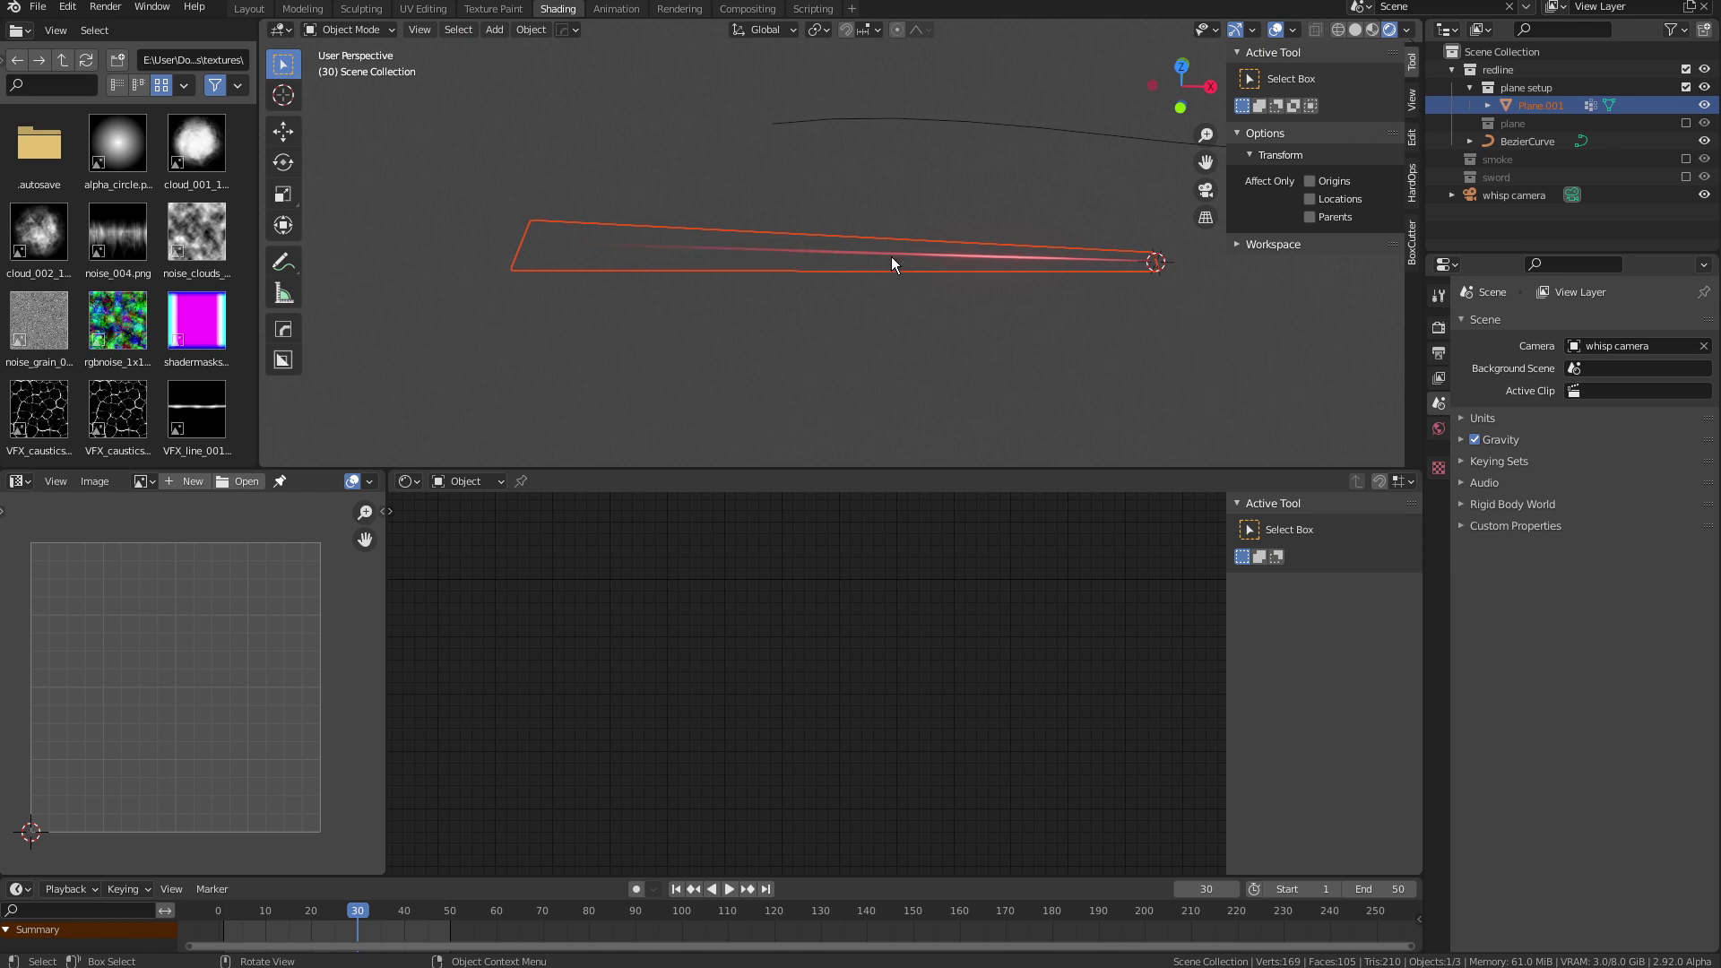
left_click(1014, 258)
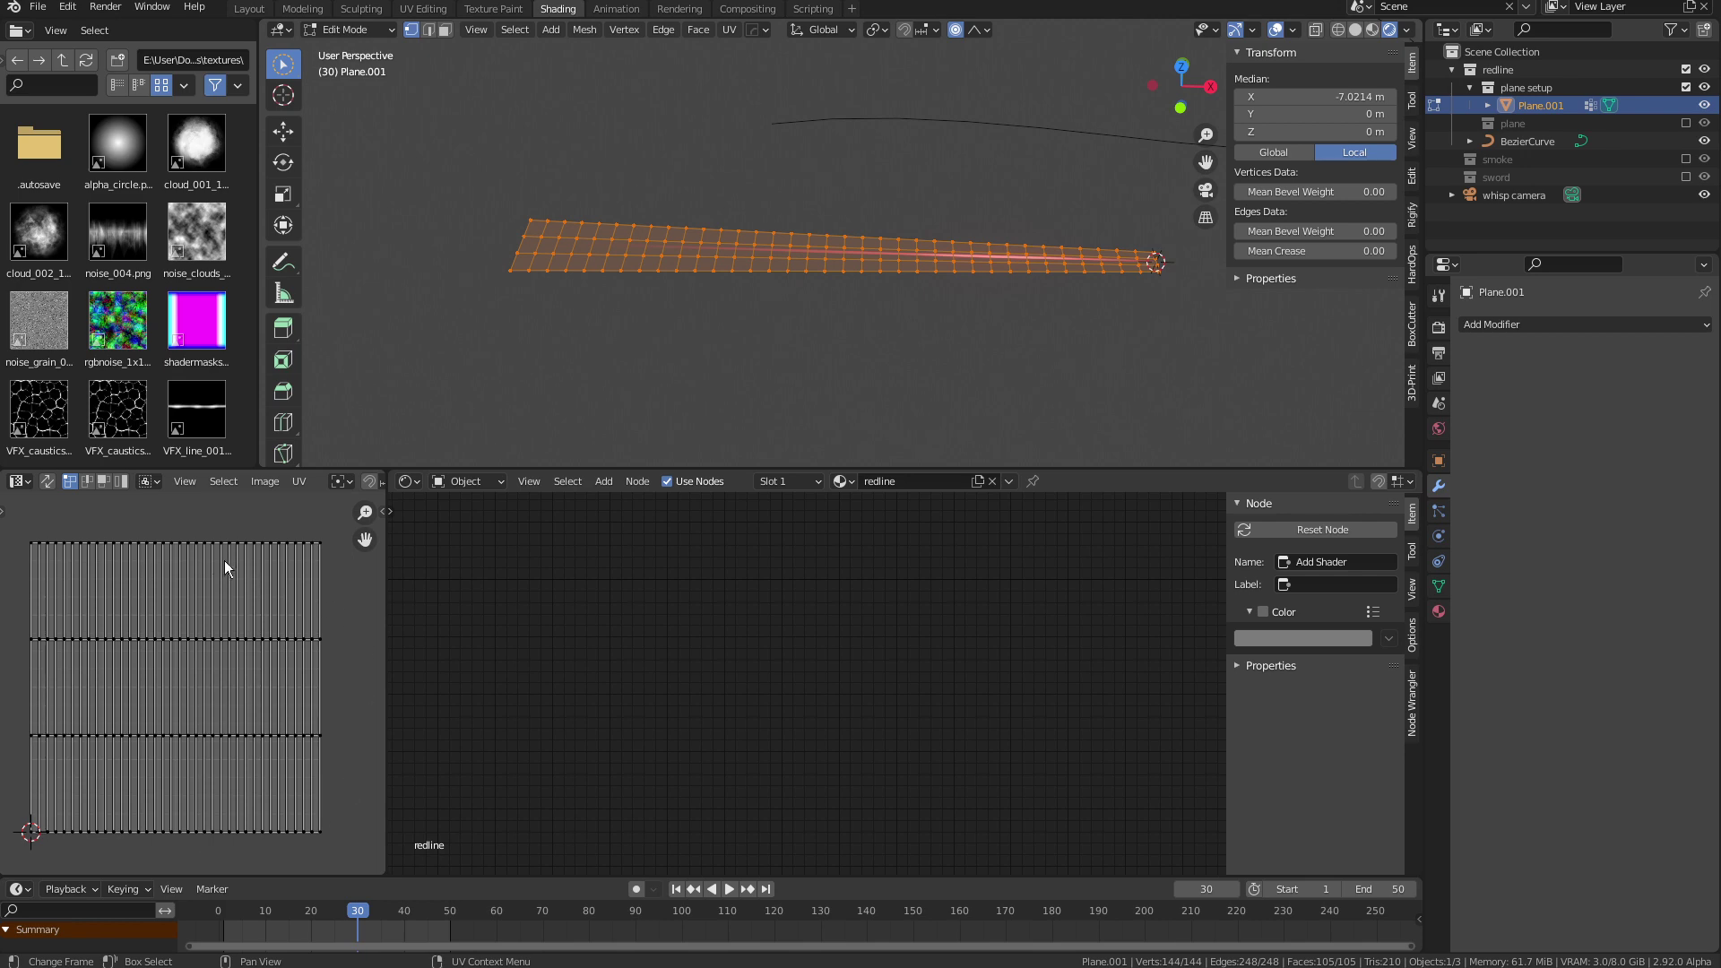
key("c")
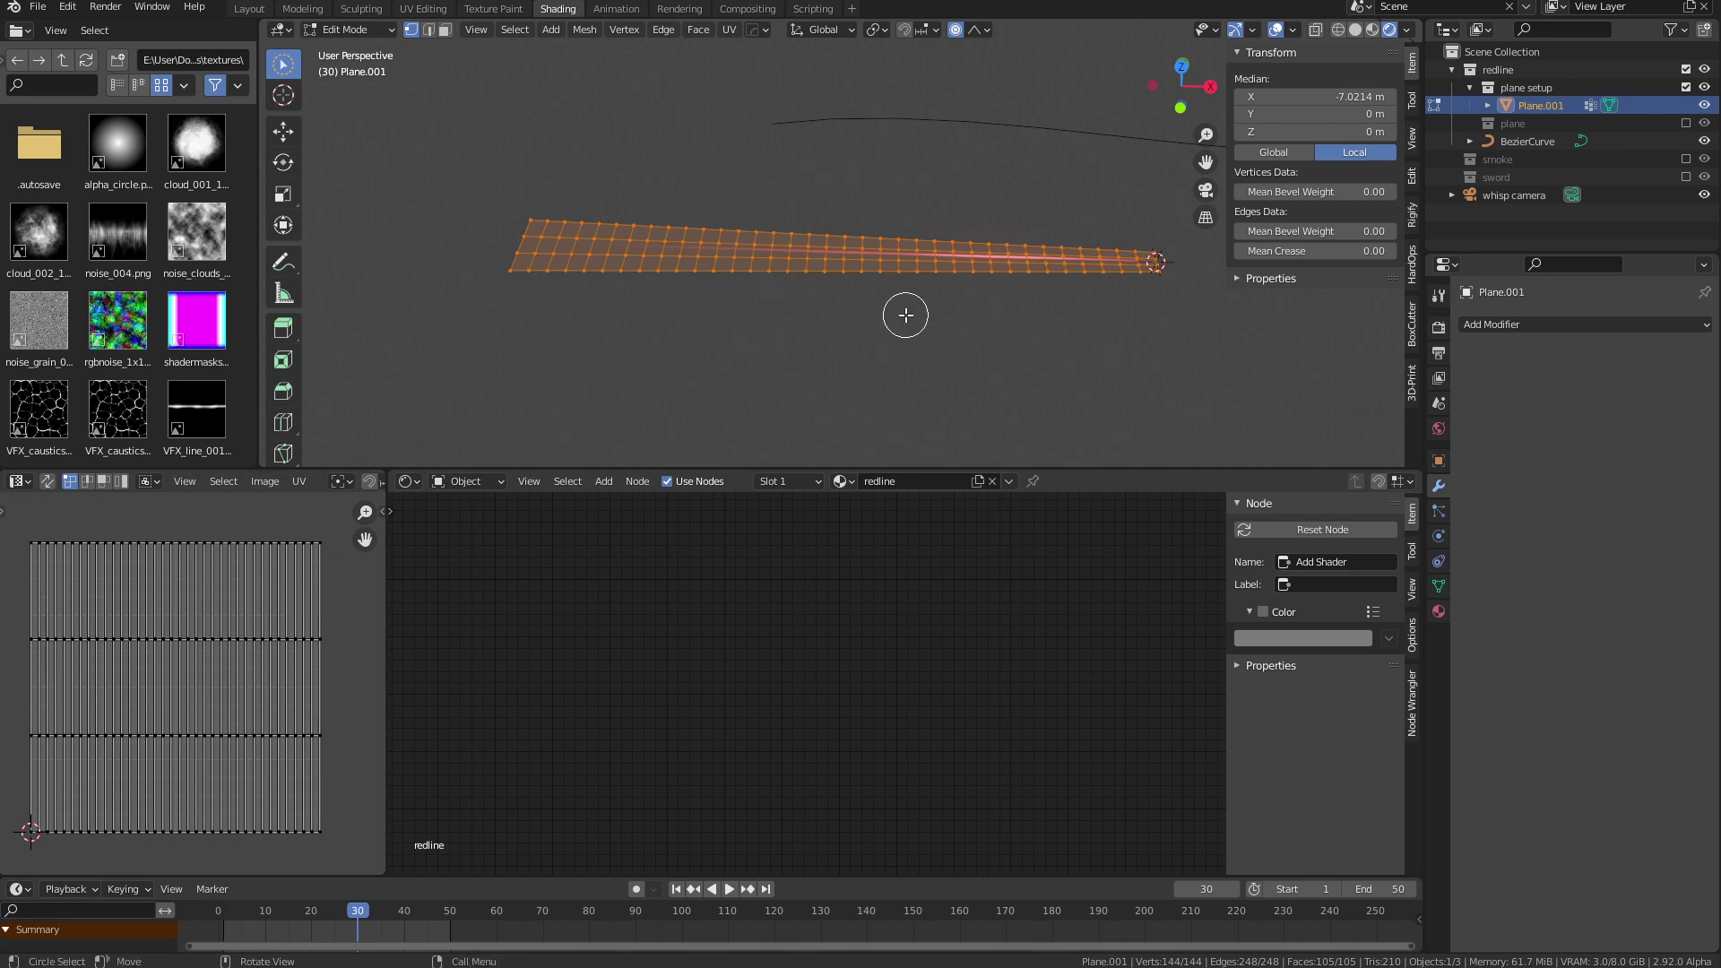
scroll(901, 287, "up", 6)
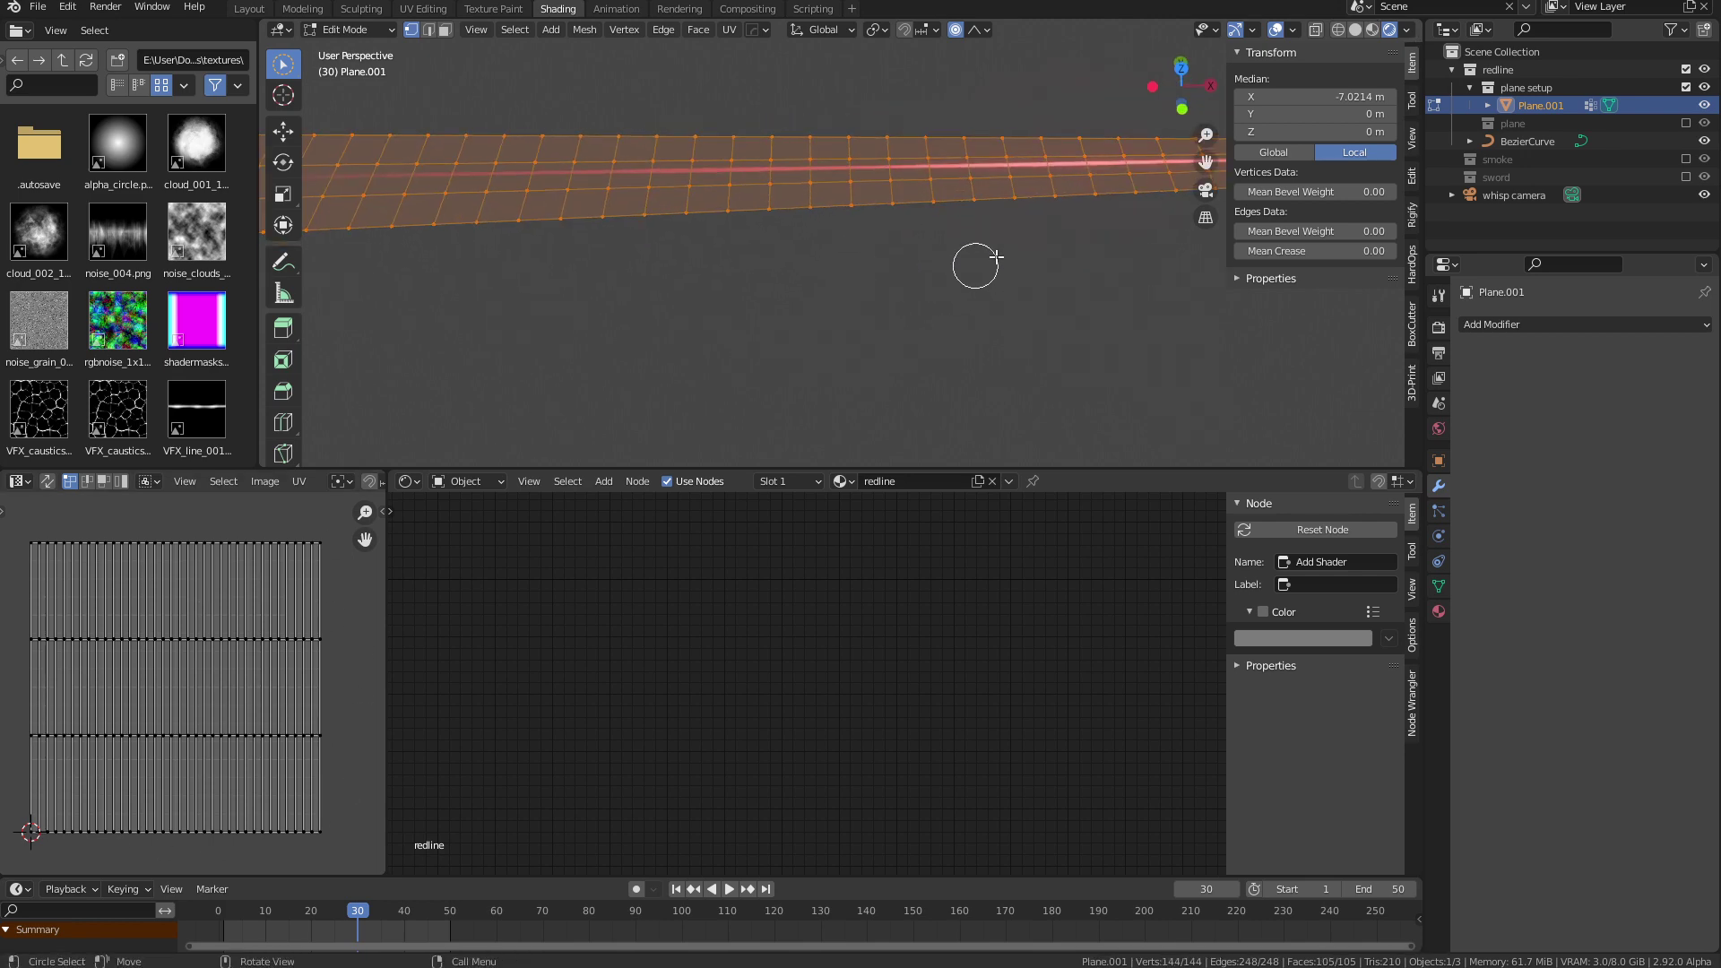
key("Tab")
Examine the redline shader node tree, previewing the Separate XYZ gradient on the plane before restoring the Add Shader output
scroll(806, 607, "down", 5)
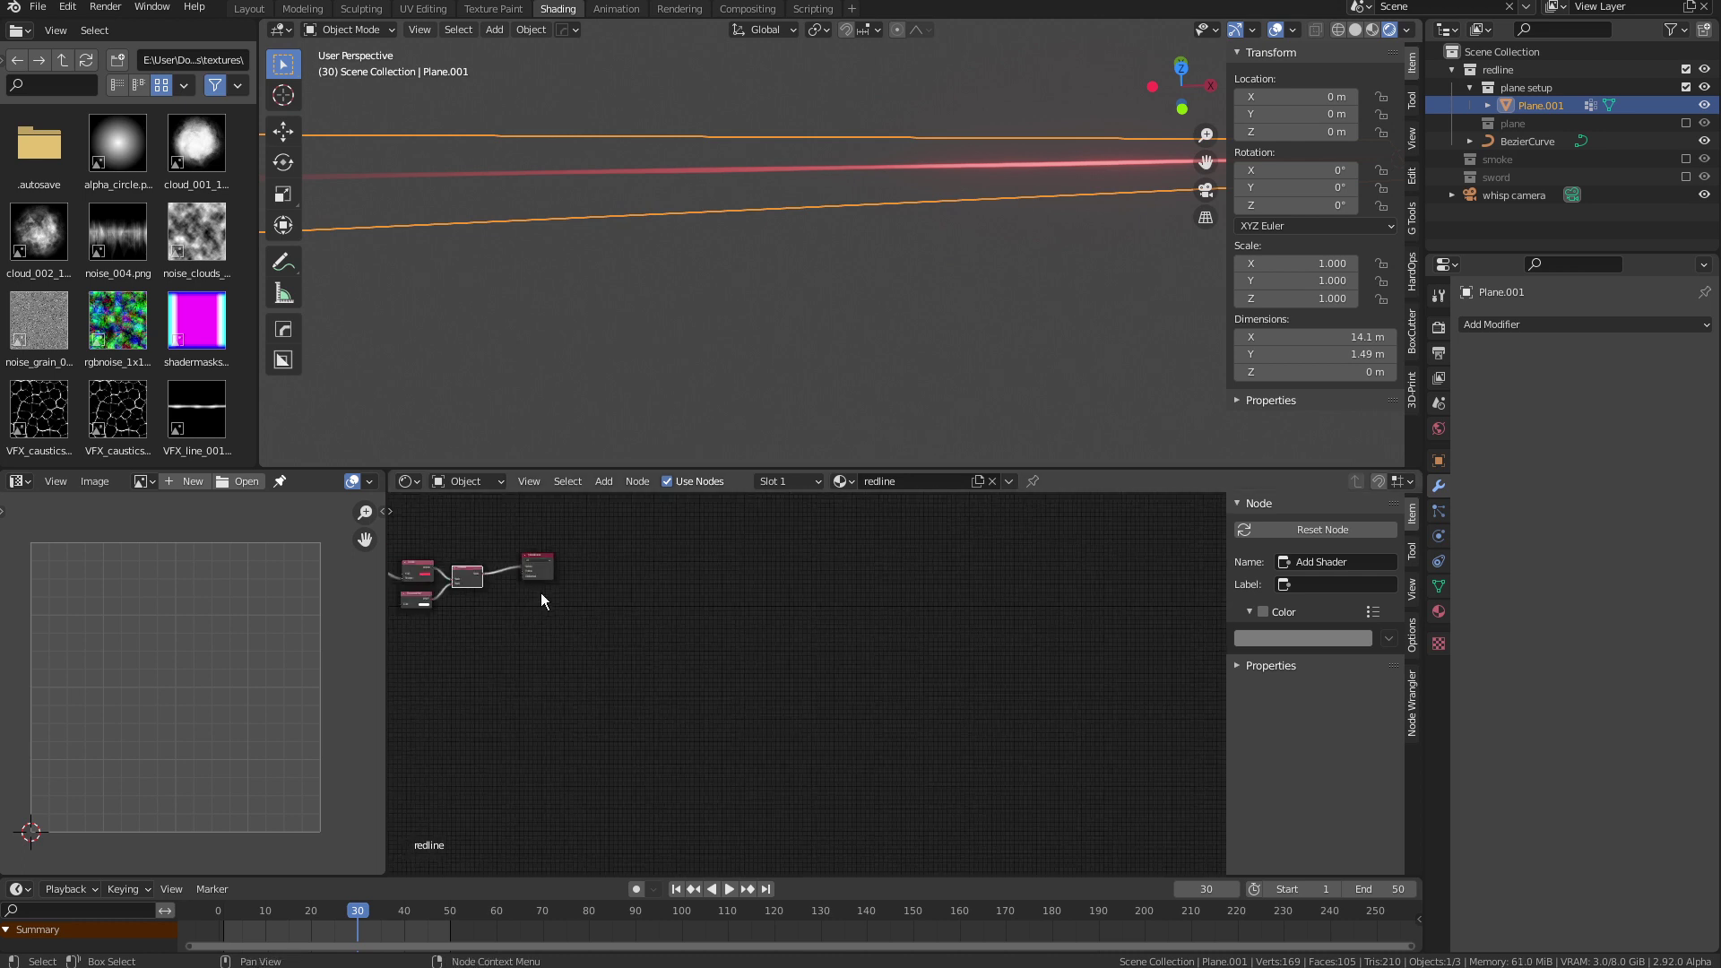
scroll(807, 607, "up", 3)
middle_click_drag(752, 665, 785, 678)
scroll(785, 679, "up", 3)
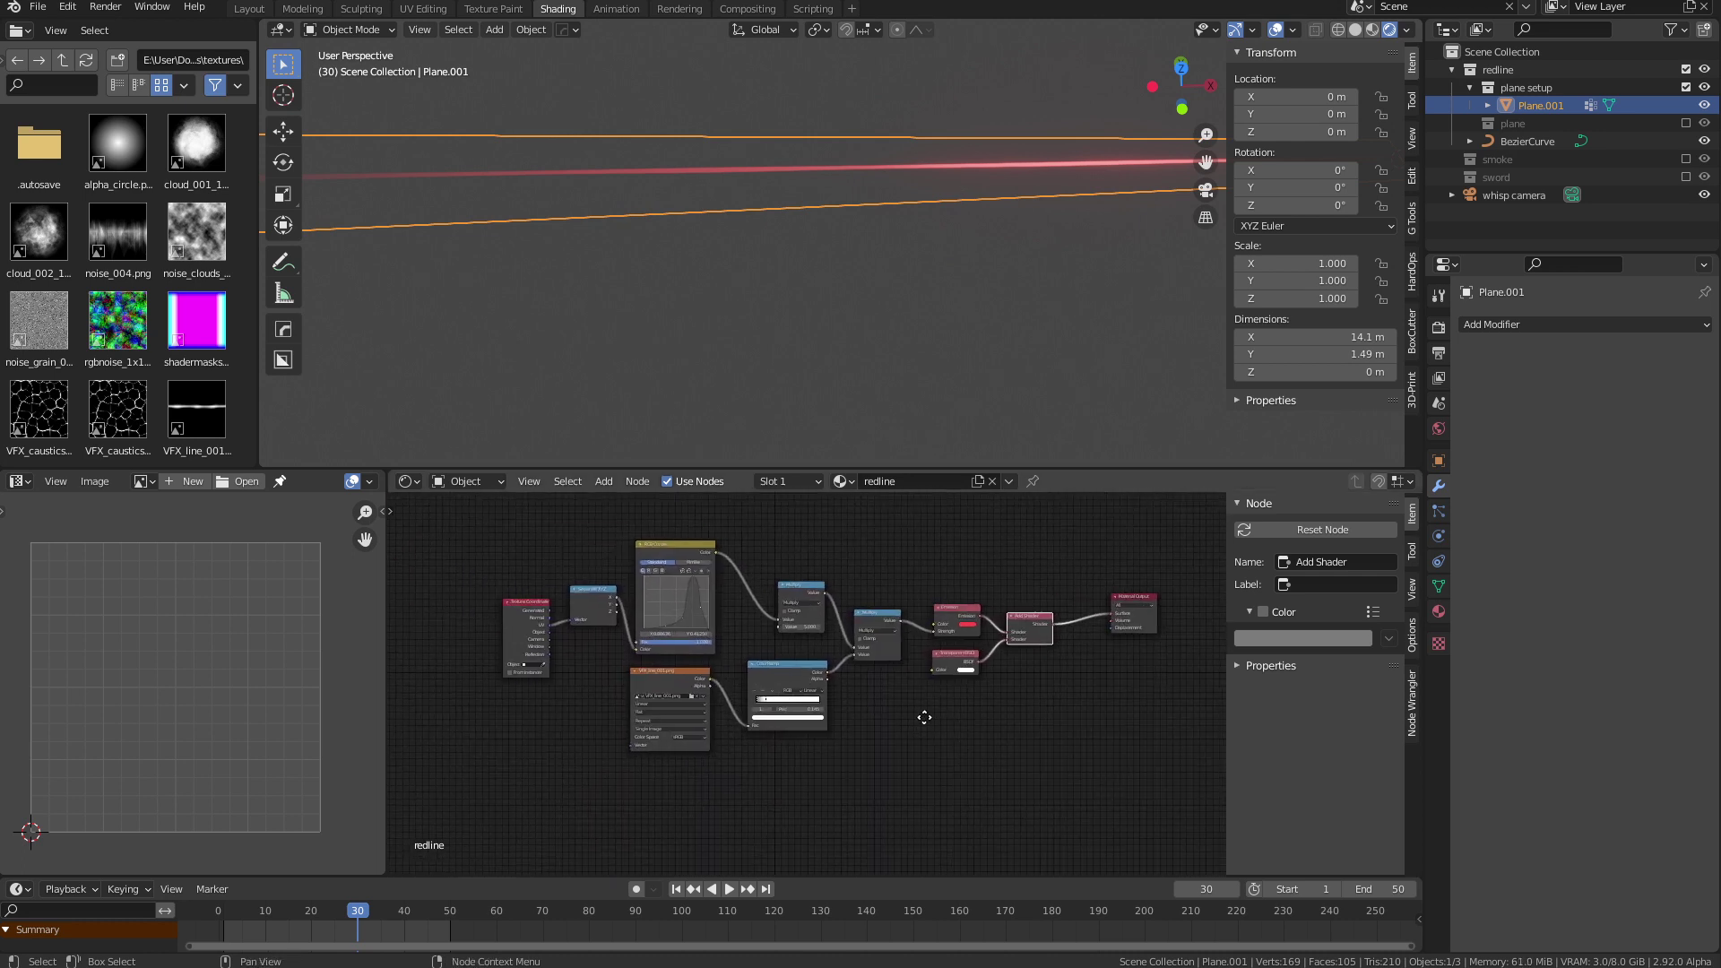
middle_click_drag(1045, 707, 1017, 729)
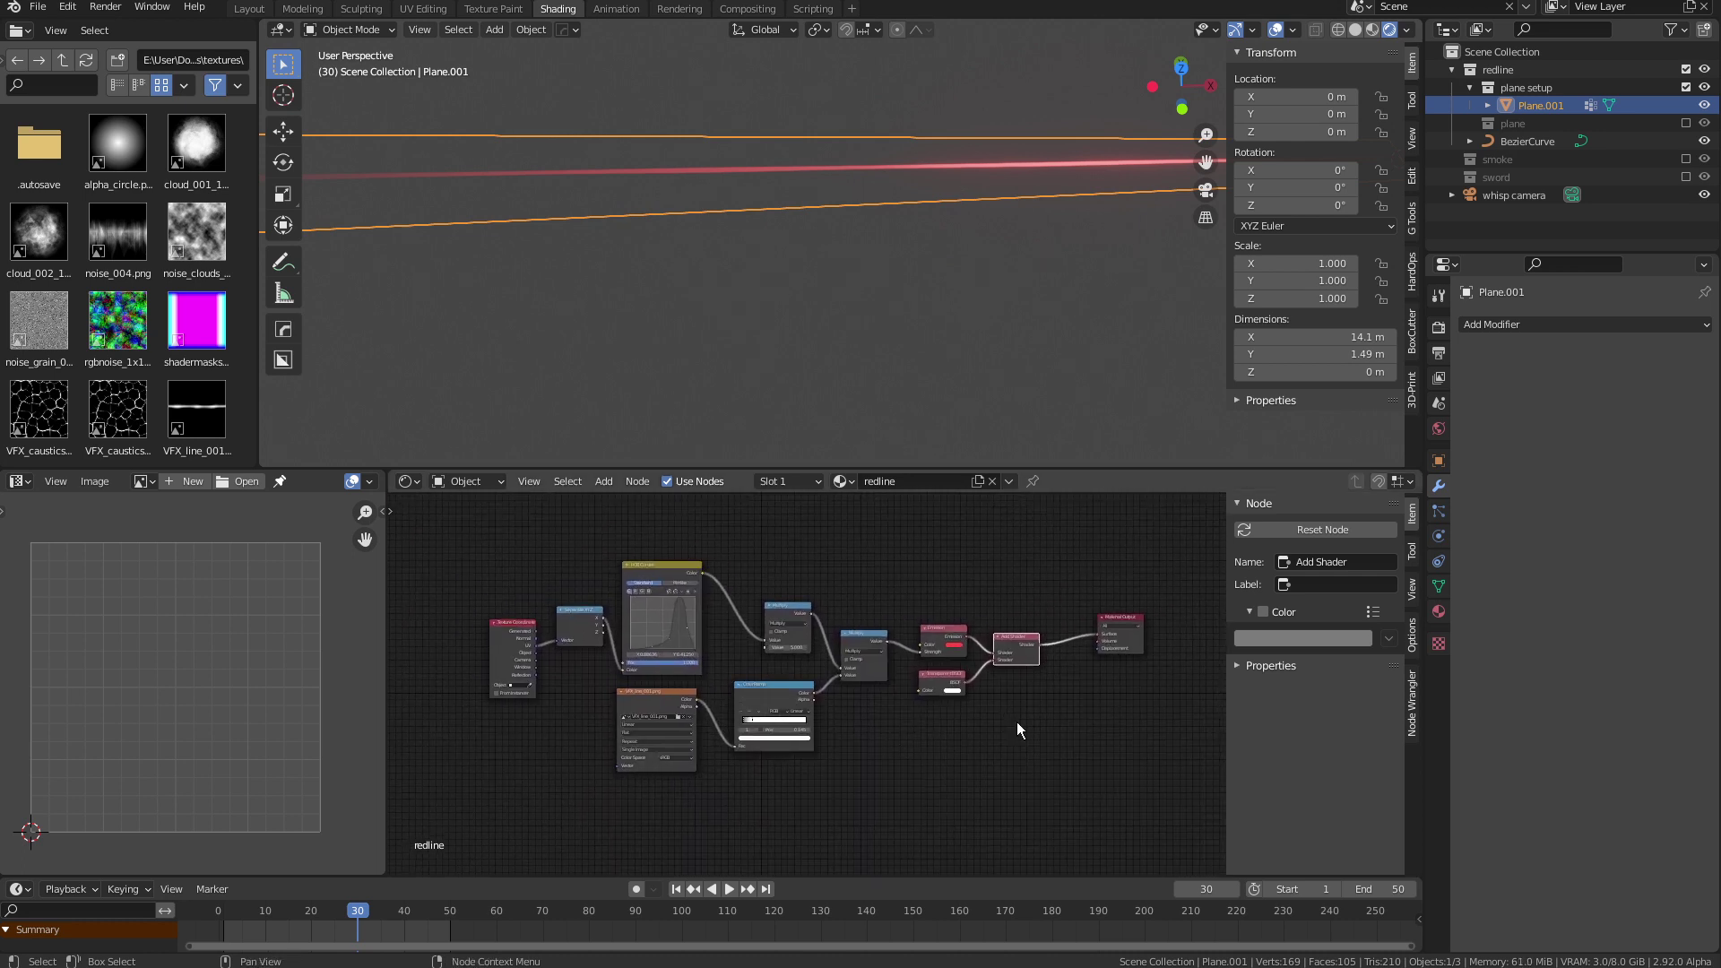
middle_click_drag(912, 341, 873, 296)
scroll(600, 694, "up", 2)
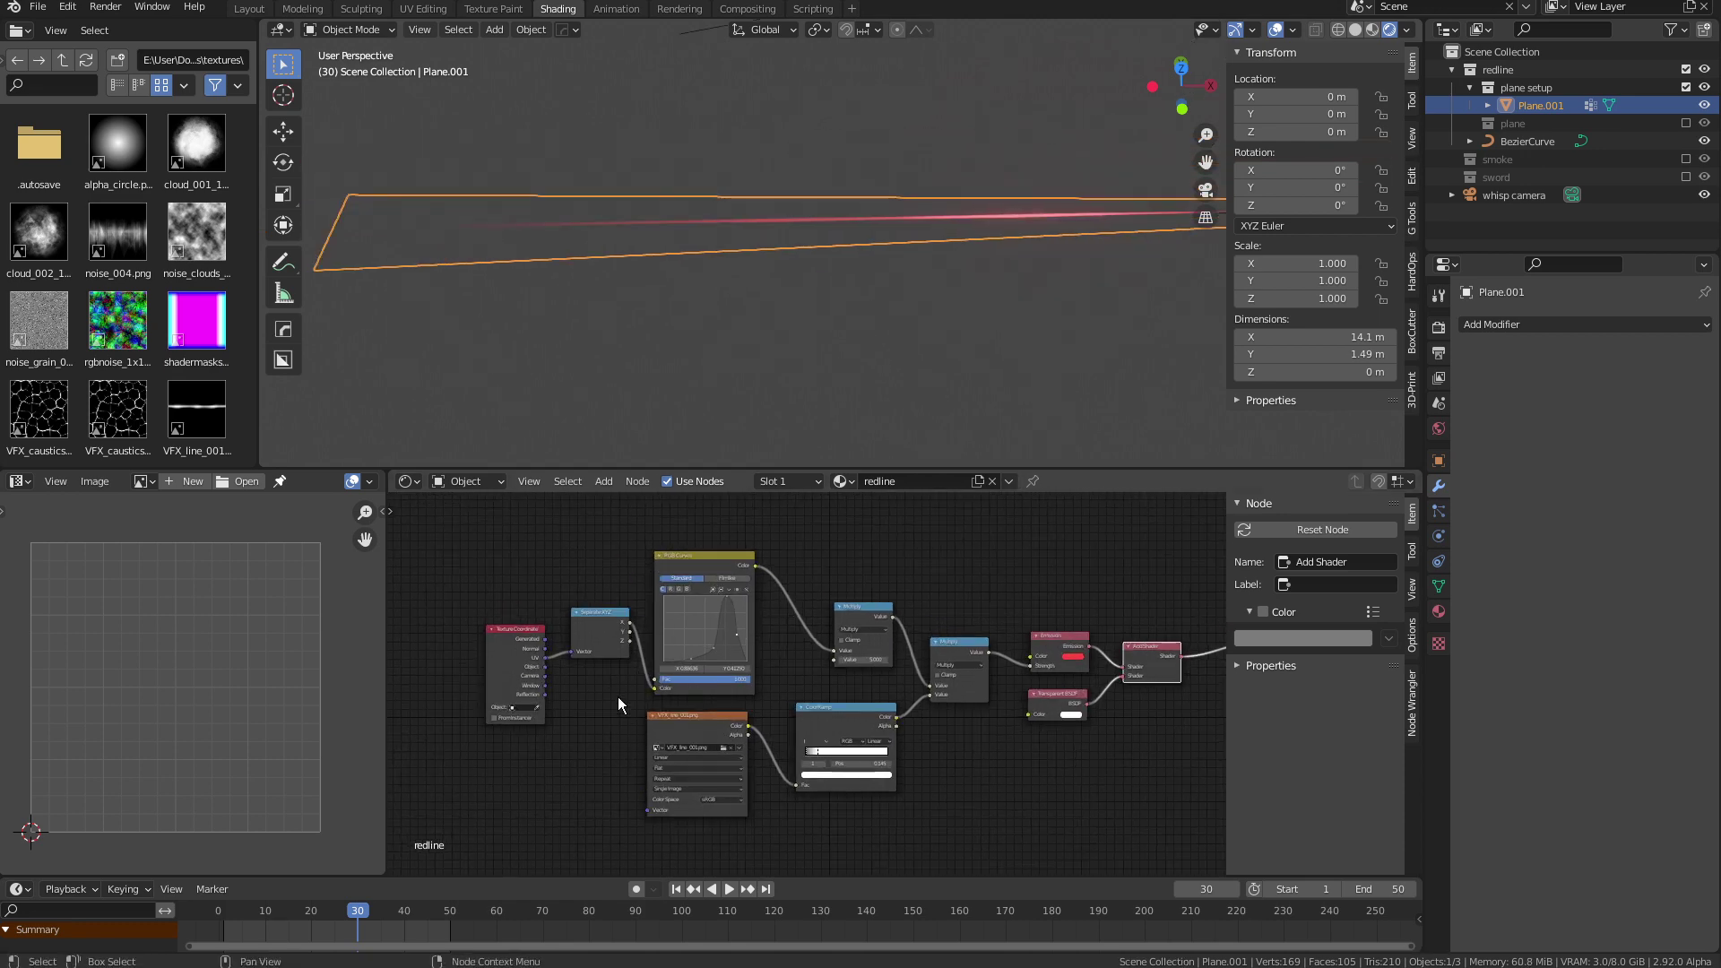
left_click(589, 620, "ctrl+shift")
scroll(445, 212, "down", 3)
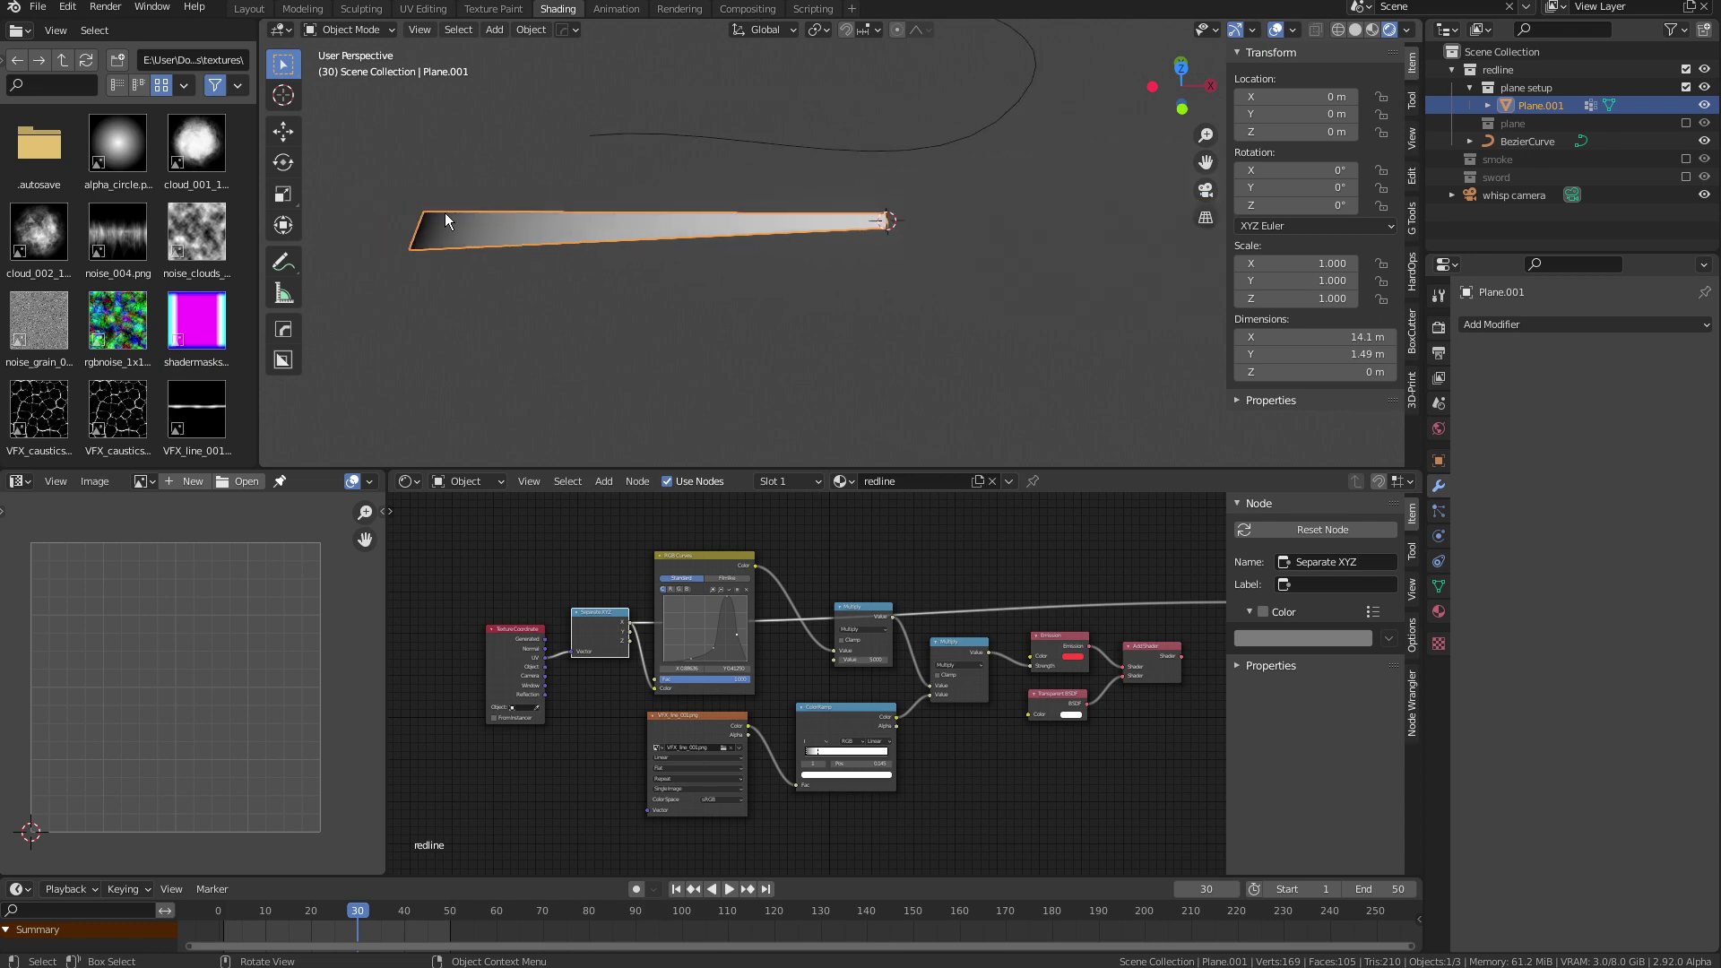
left_click(1150, 650, "ctrl+shift")
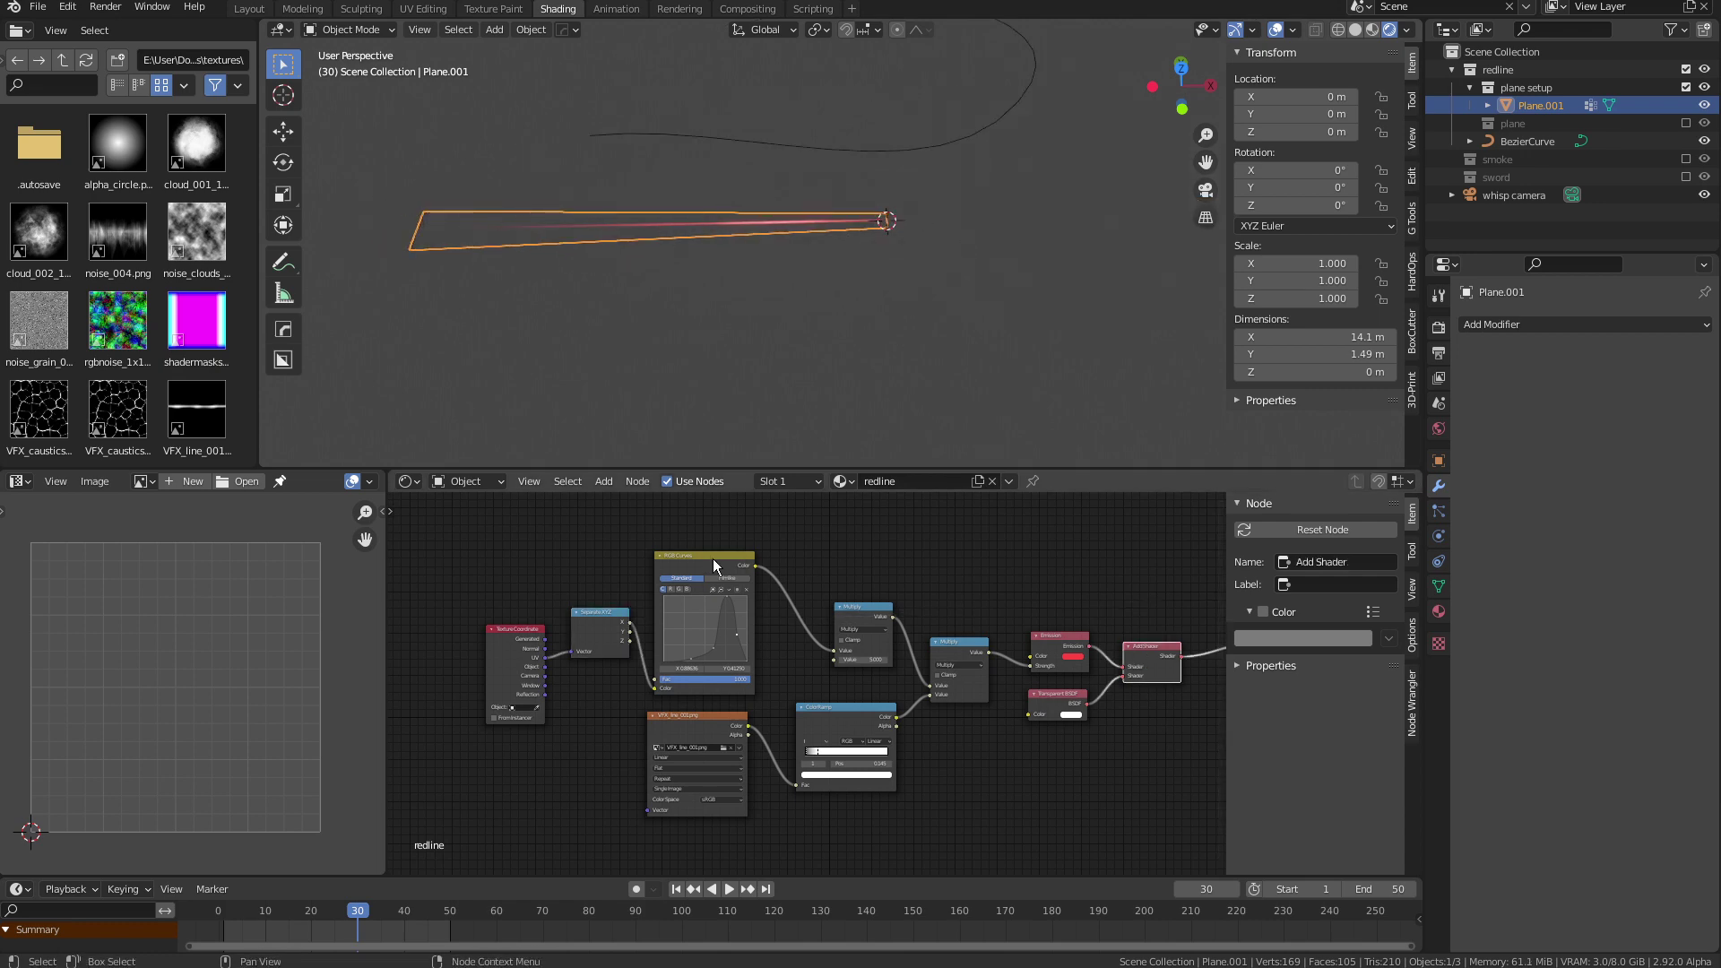
Preview the RGB Curves node and the Multiply node with value 5.000 in turn on the plane
scroll(782, 552, "up", 2)
scroll(697, 611, "down", 5, "shift")
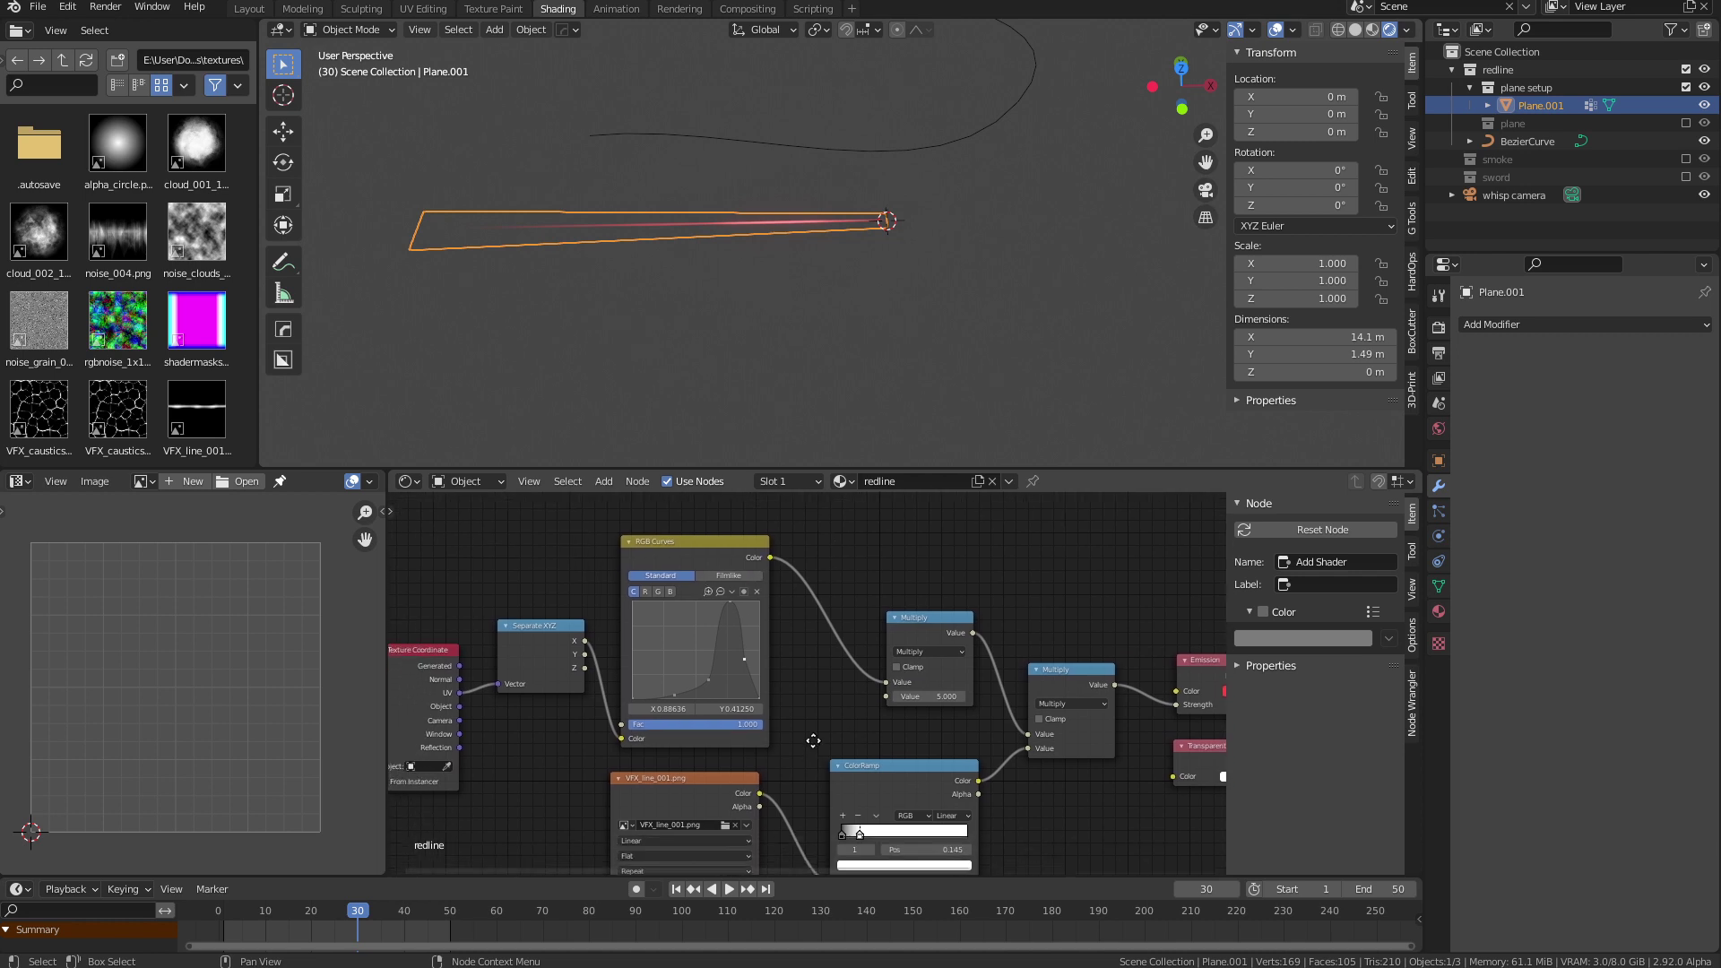
scroll(798, 597, "up", 3, "shift")
scroll(762, 551, "up", 2, "shift")
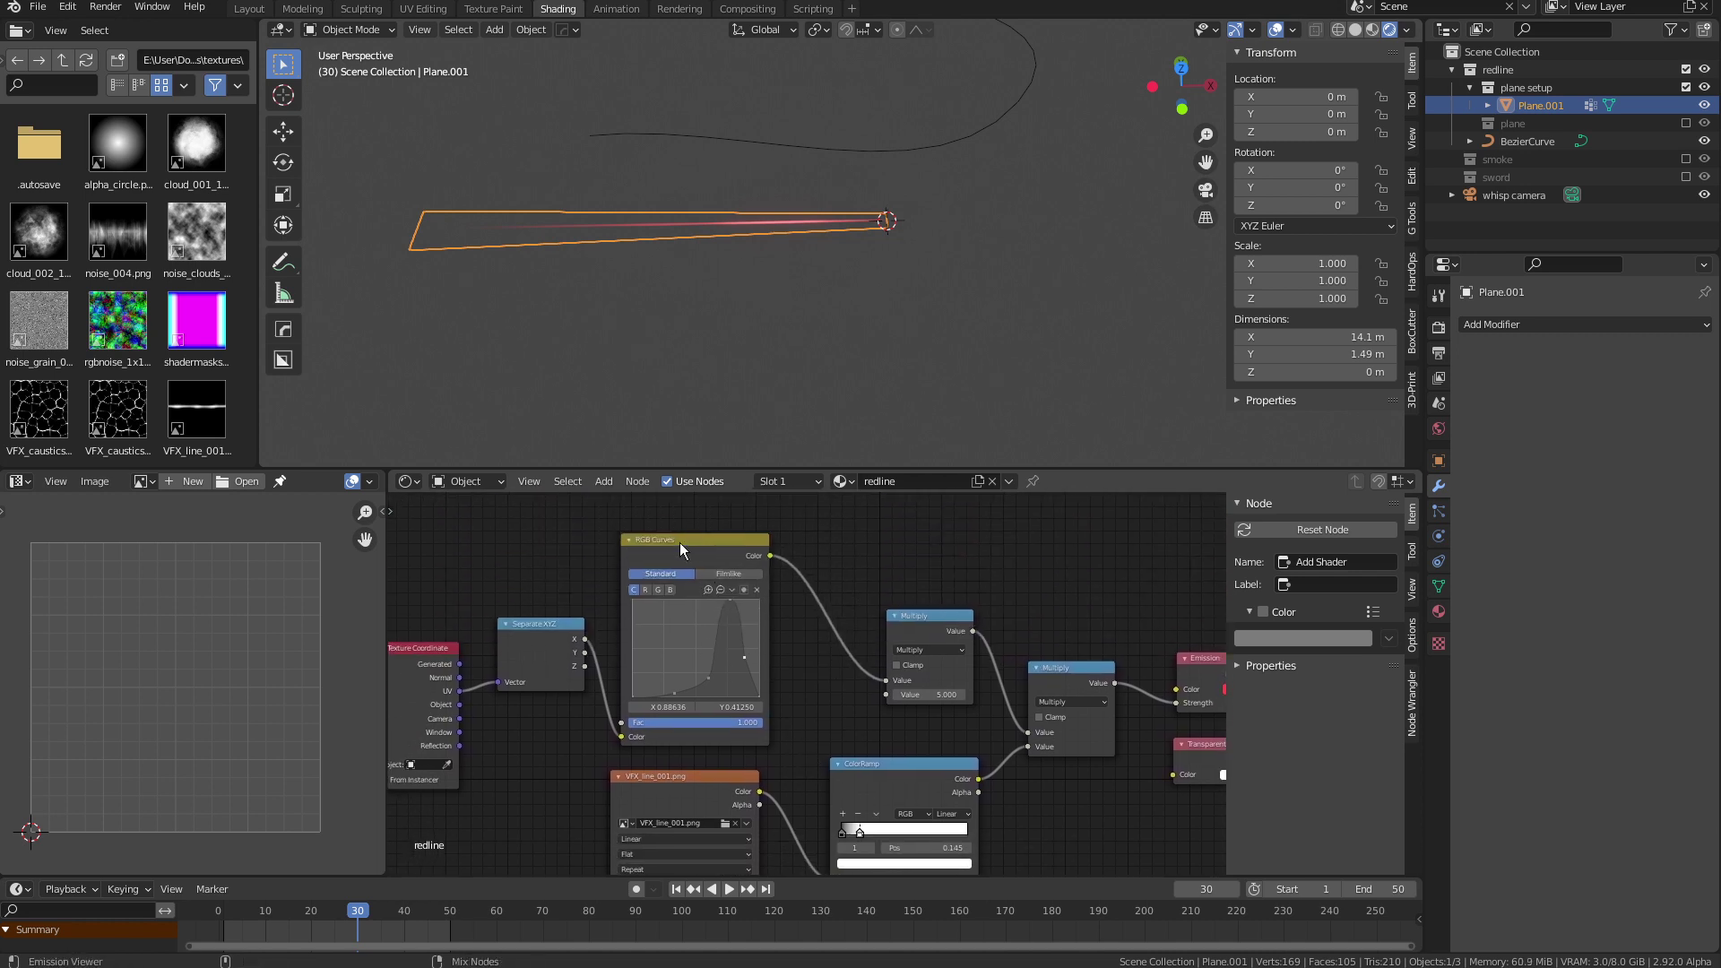
left_click(666, 541, "ctrl+shift")
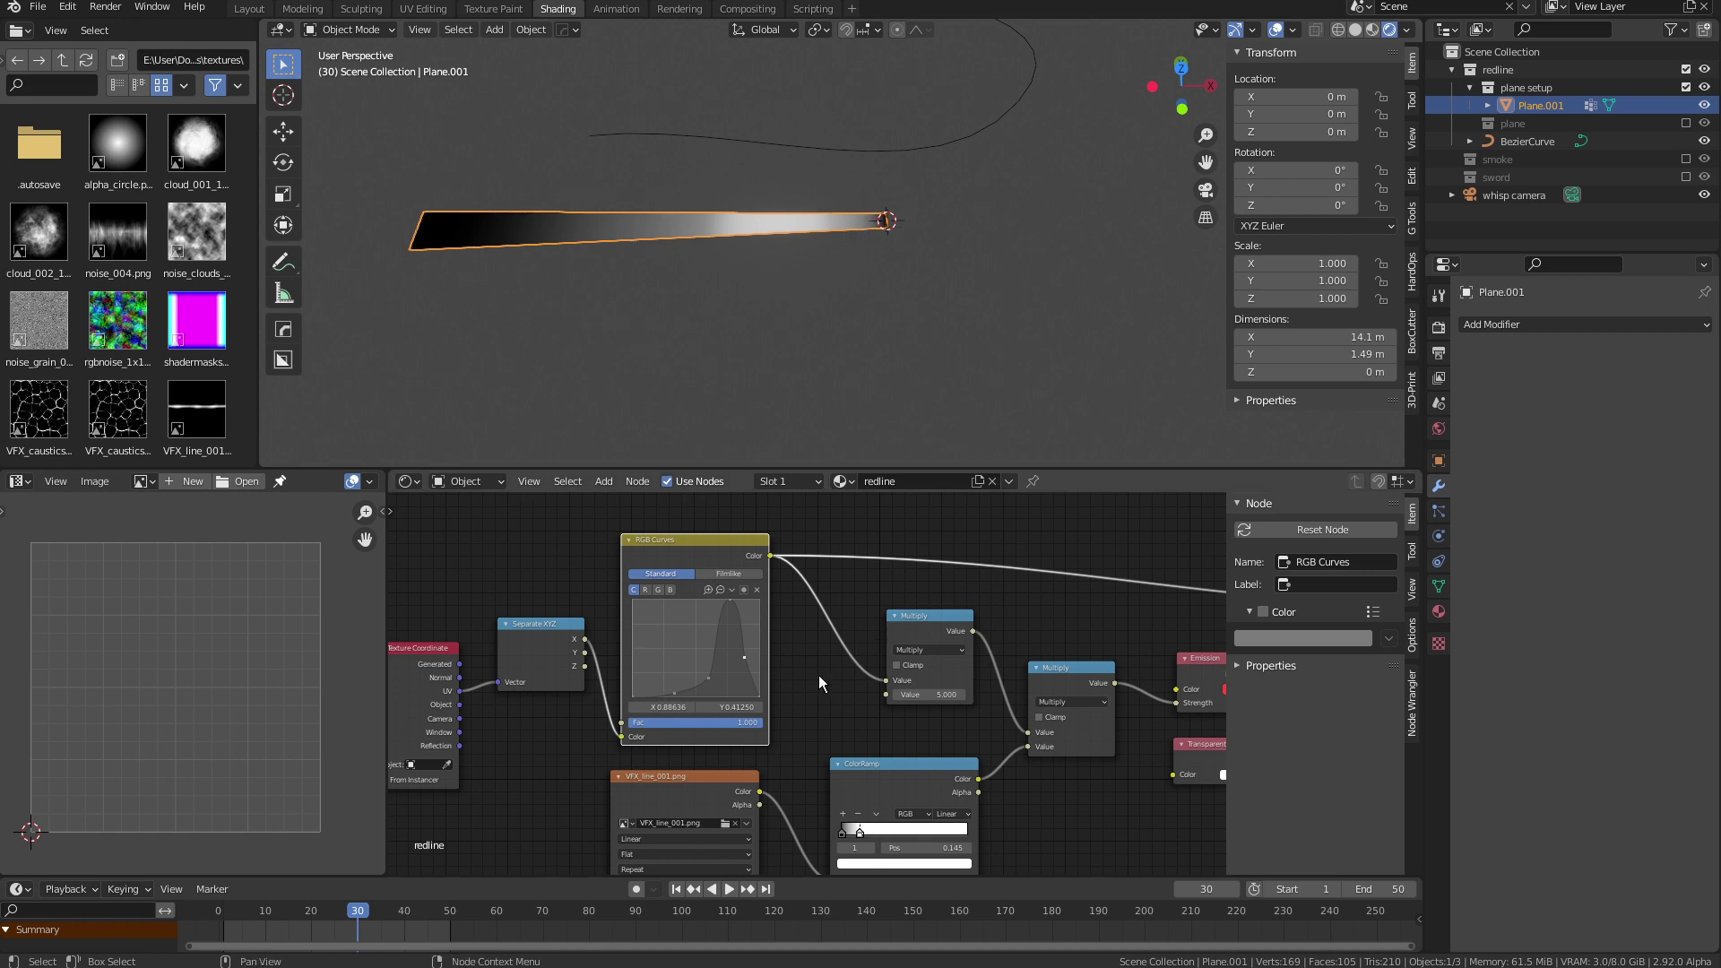
middle_click_drag(819, 675, 690, 610)
left_click(806, 566)
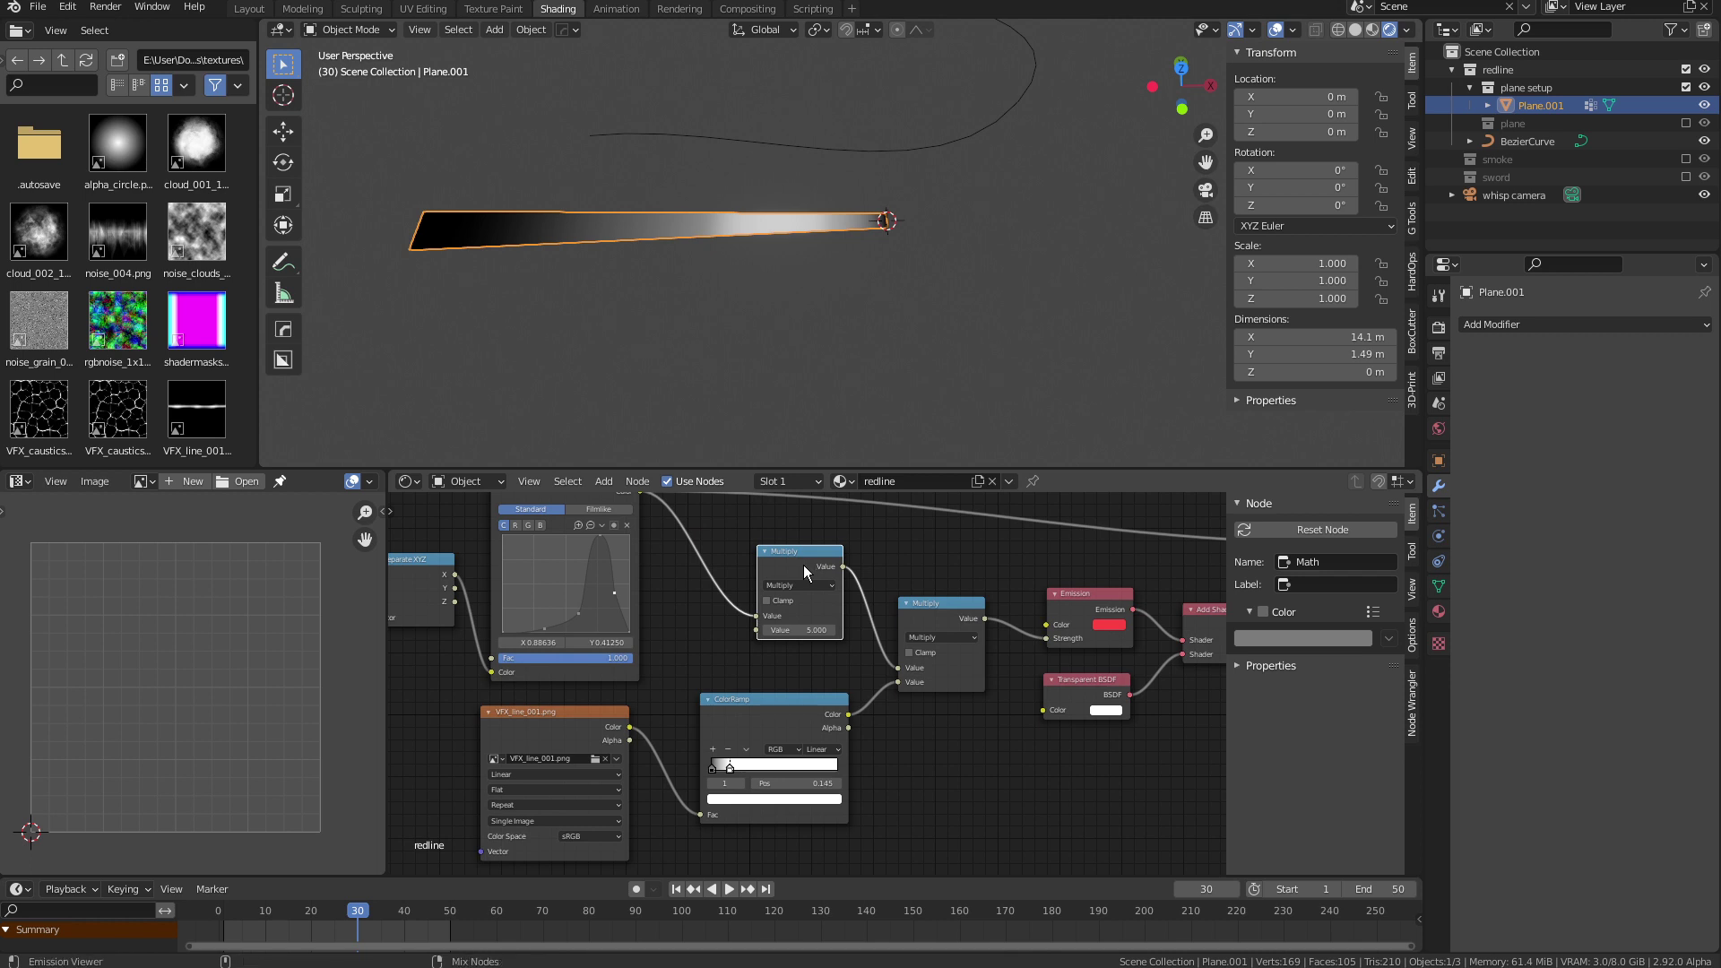
left_click(803, 557, "ctrl+shift")
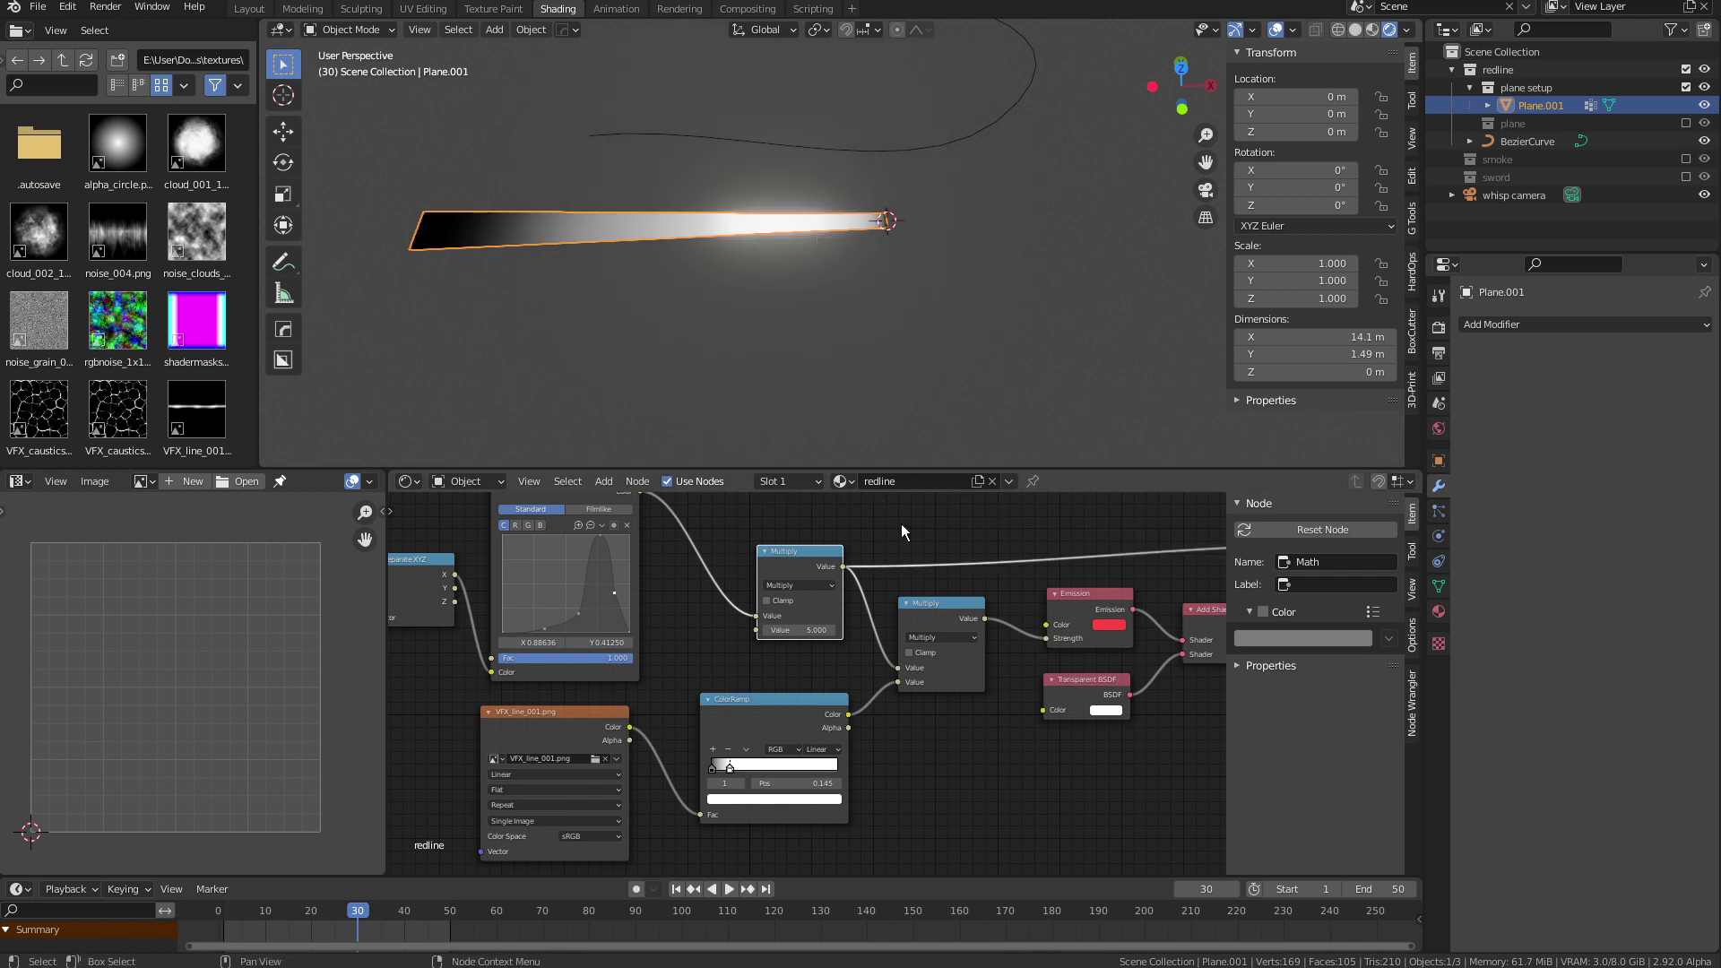
Preview the VFX_line_001.png texture and its ColorRamp on the plane, and reconnect the Add Shader to the Material Output
middle_click_drag(756, 703, 802, 610)
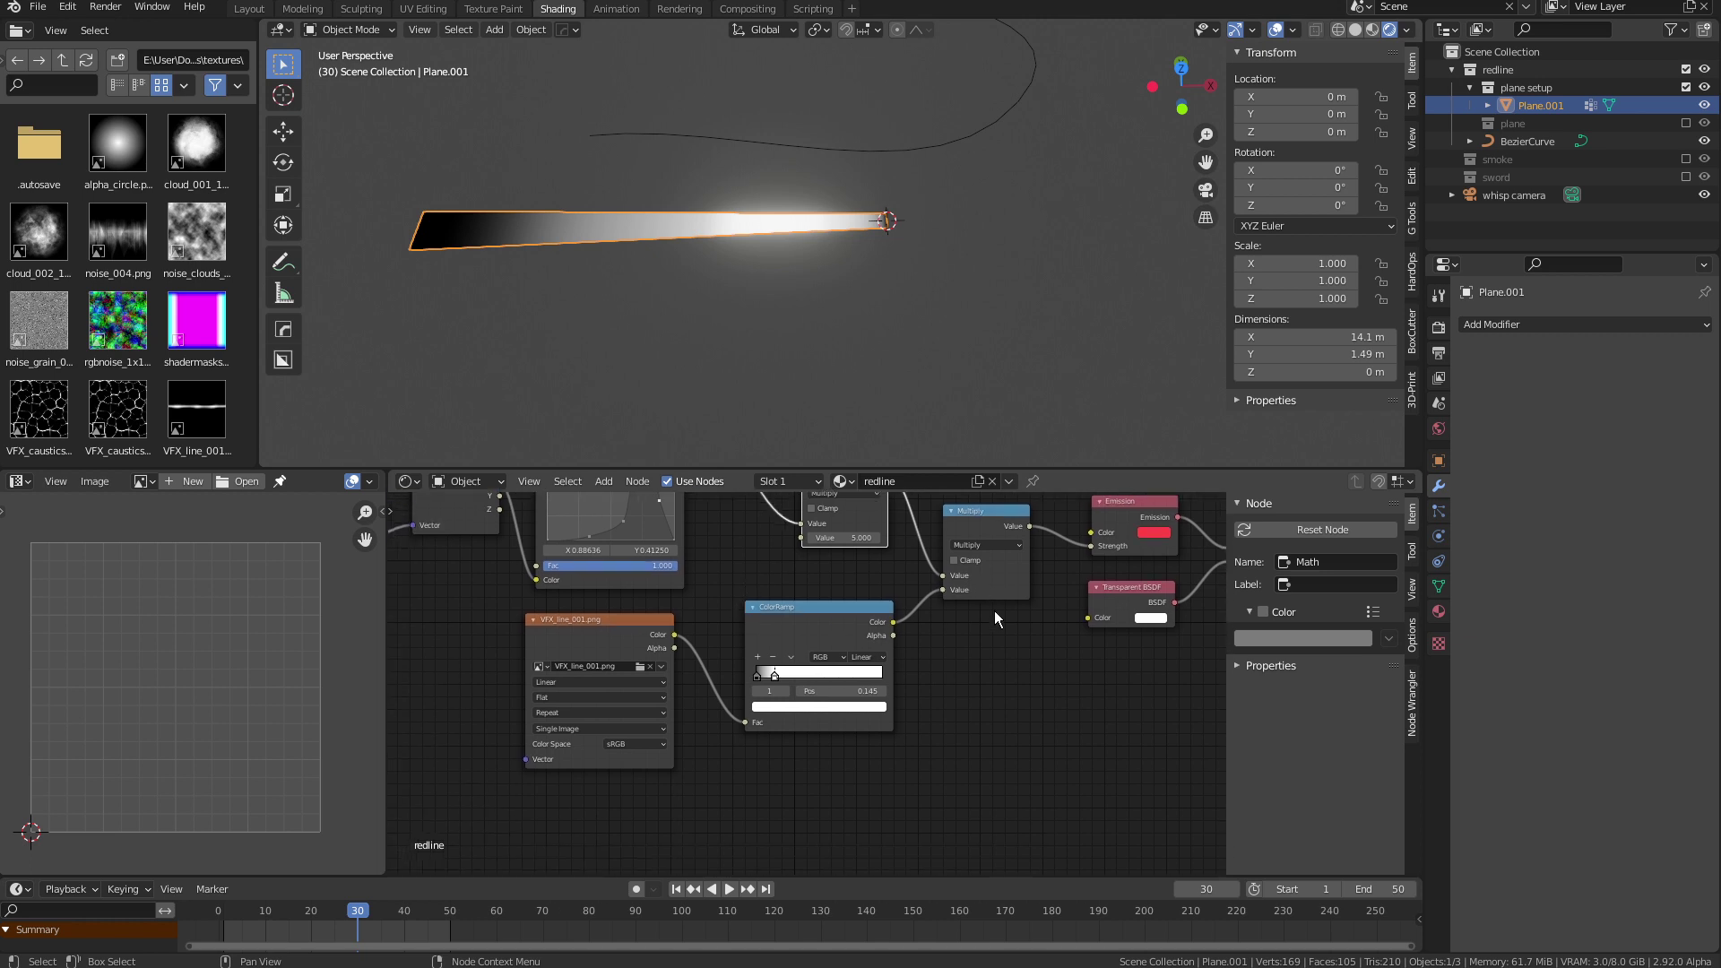
left_click(602, 625, "ctrl+shift")
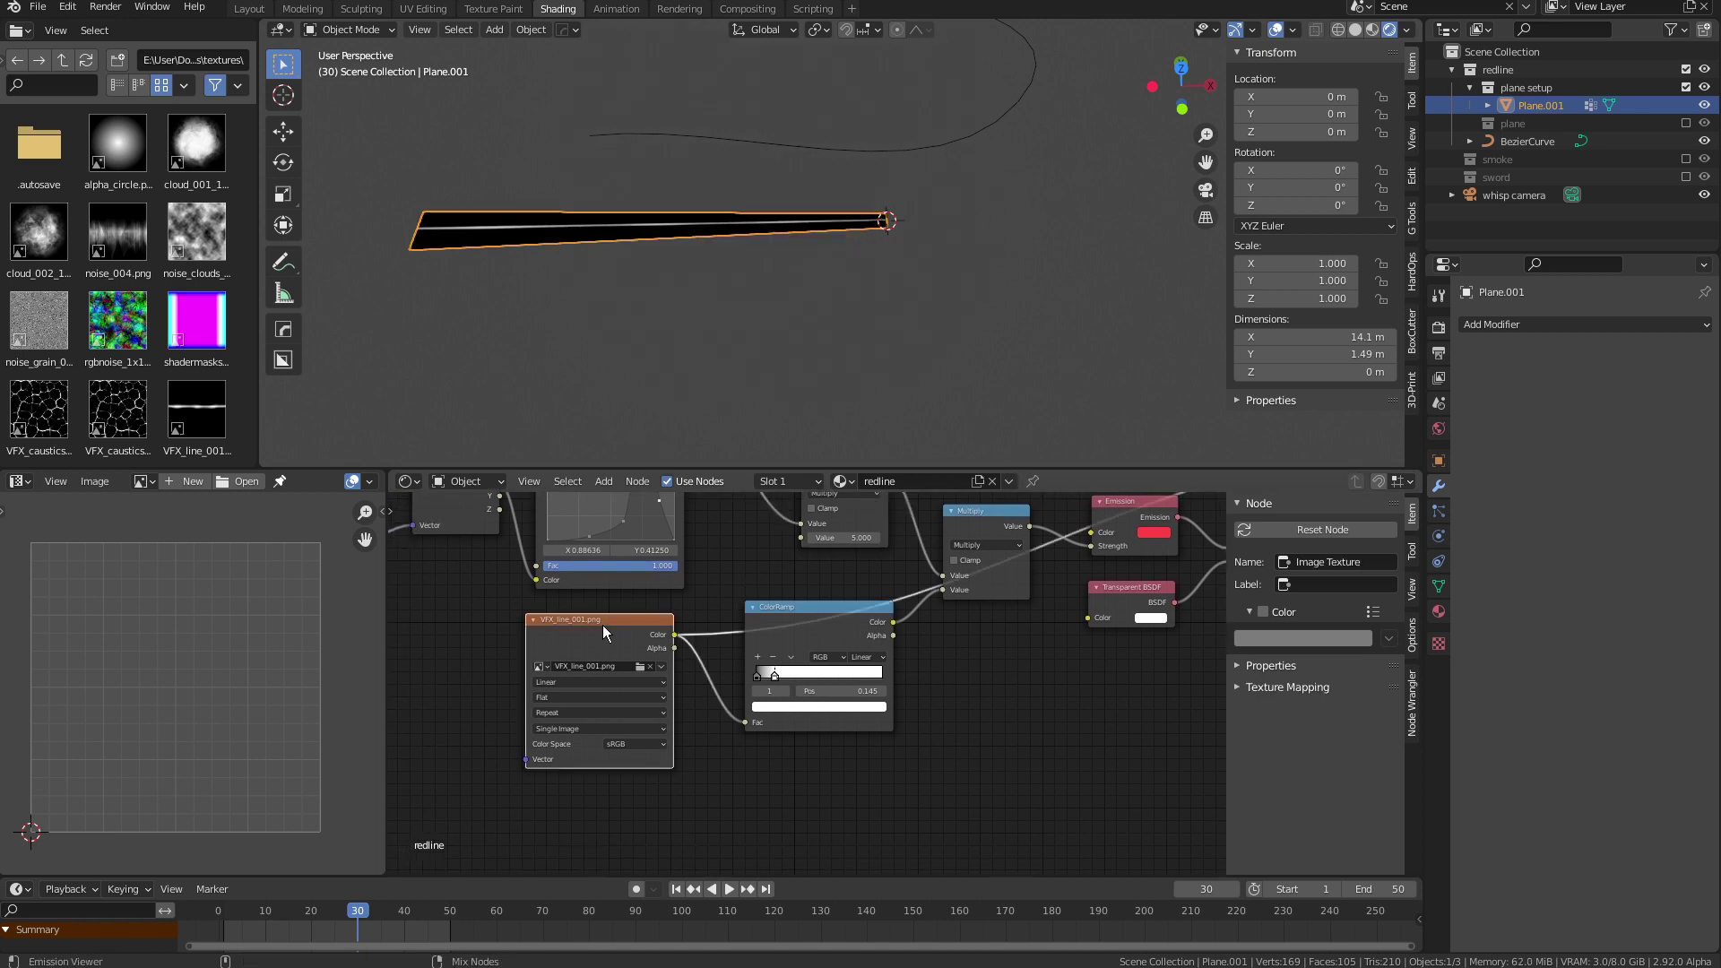
middle_click_drag(858, 301, 808, 250)
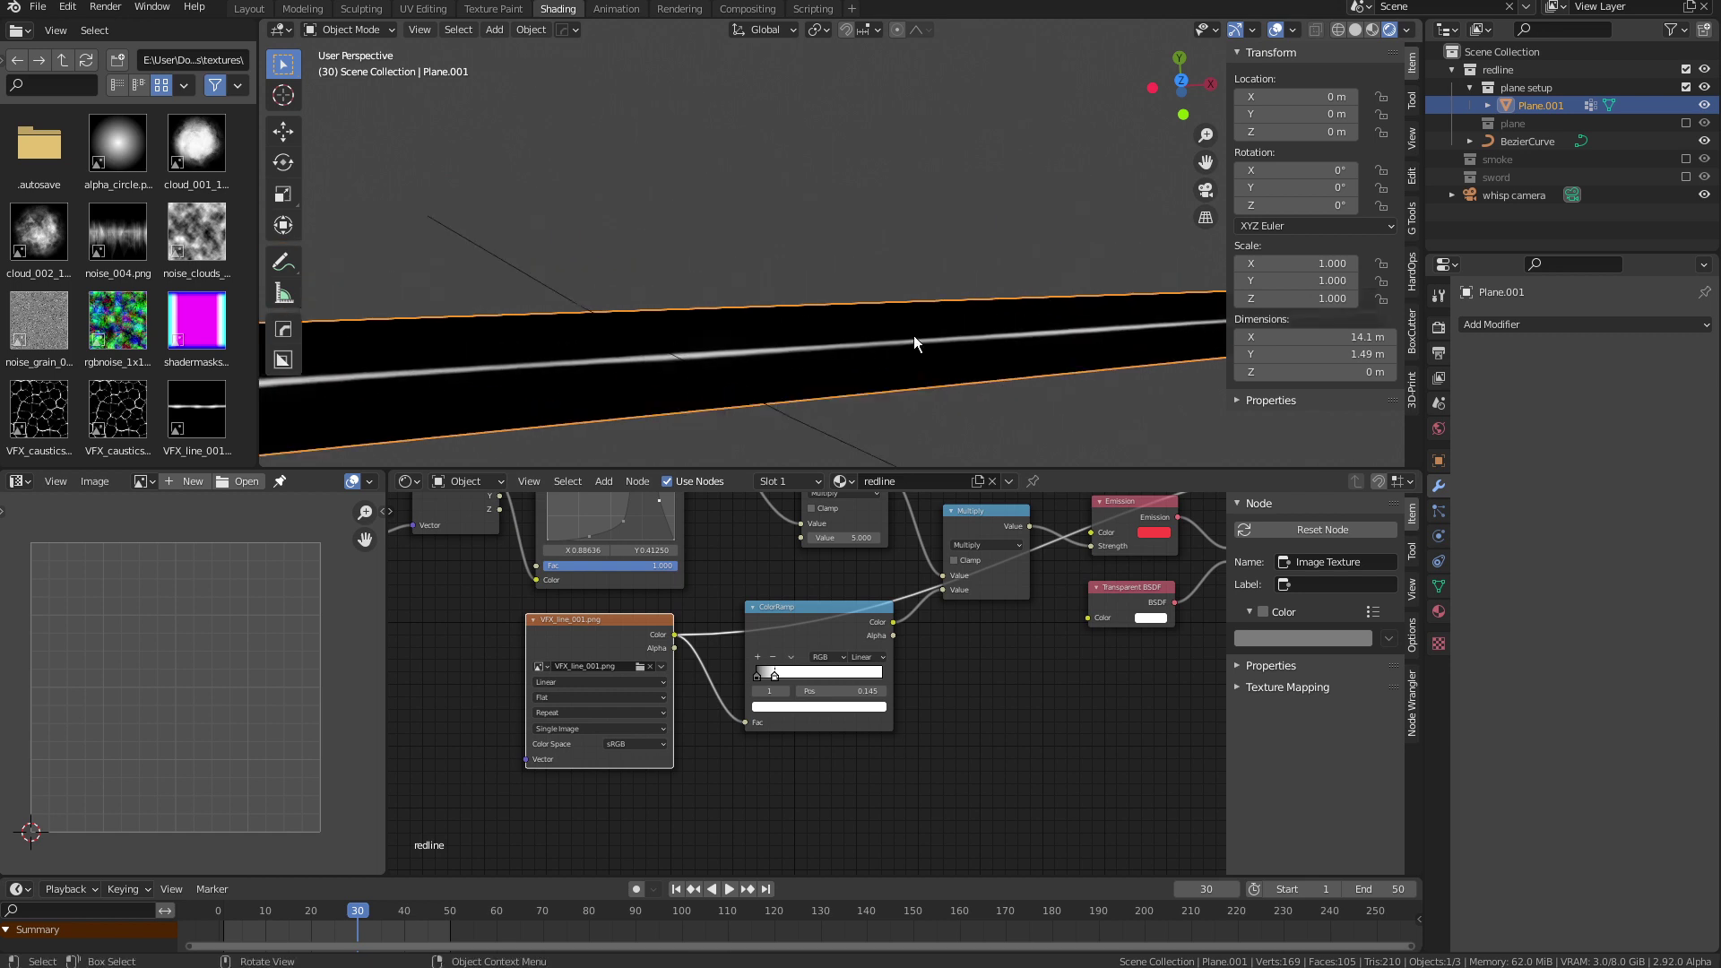
left_click(825, 622, "ctrl+shift")
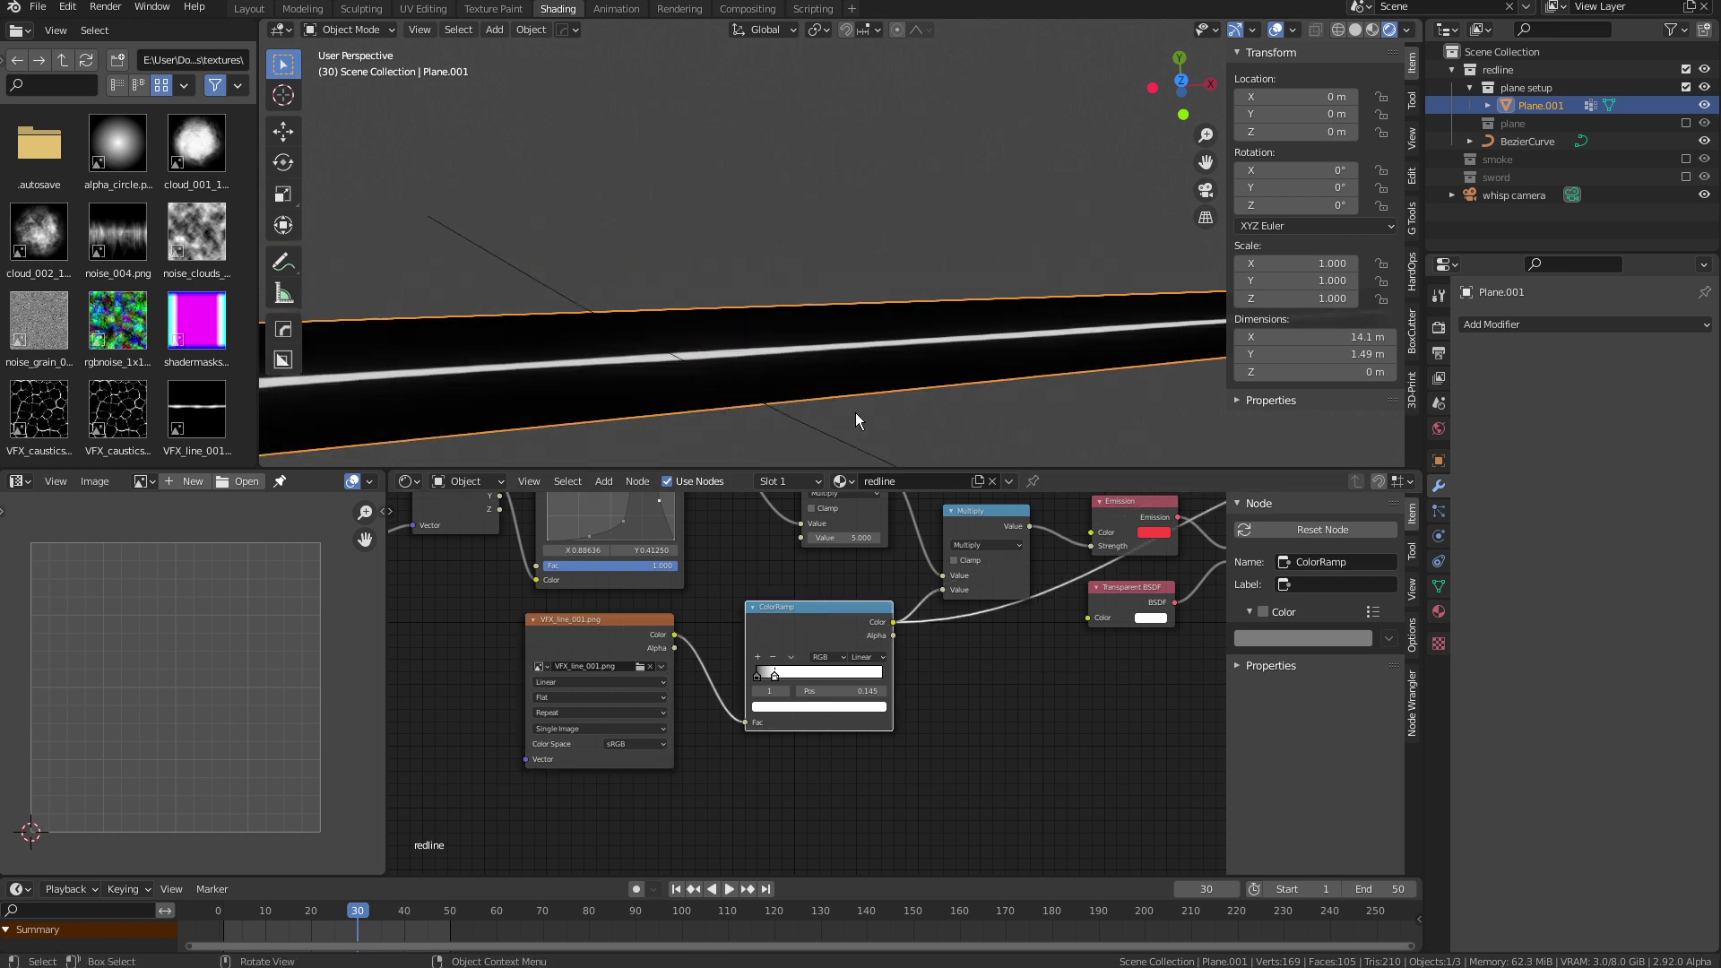
middle_click_drag(864, 369, 761, 224)
middle_click_drag(1064, 677, 908, 674)
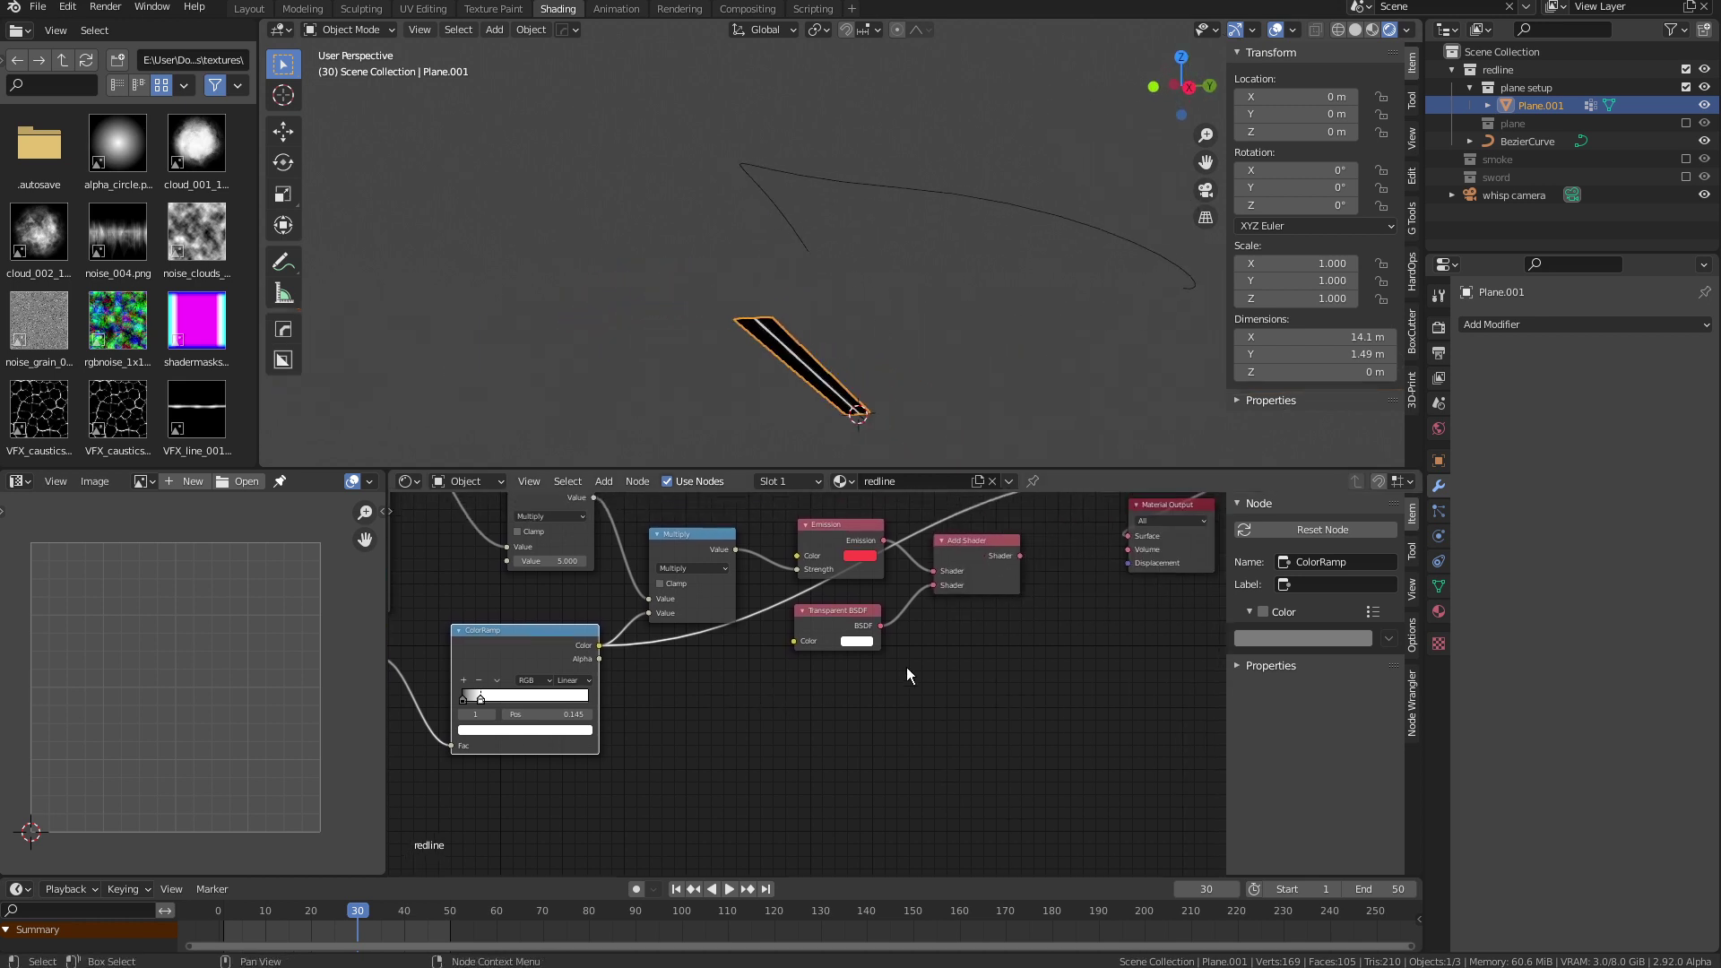
left_click(965, 545, "ctrl+shift")
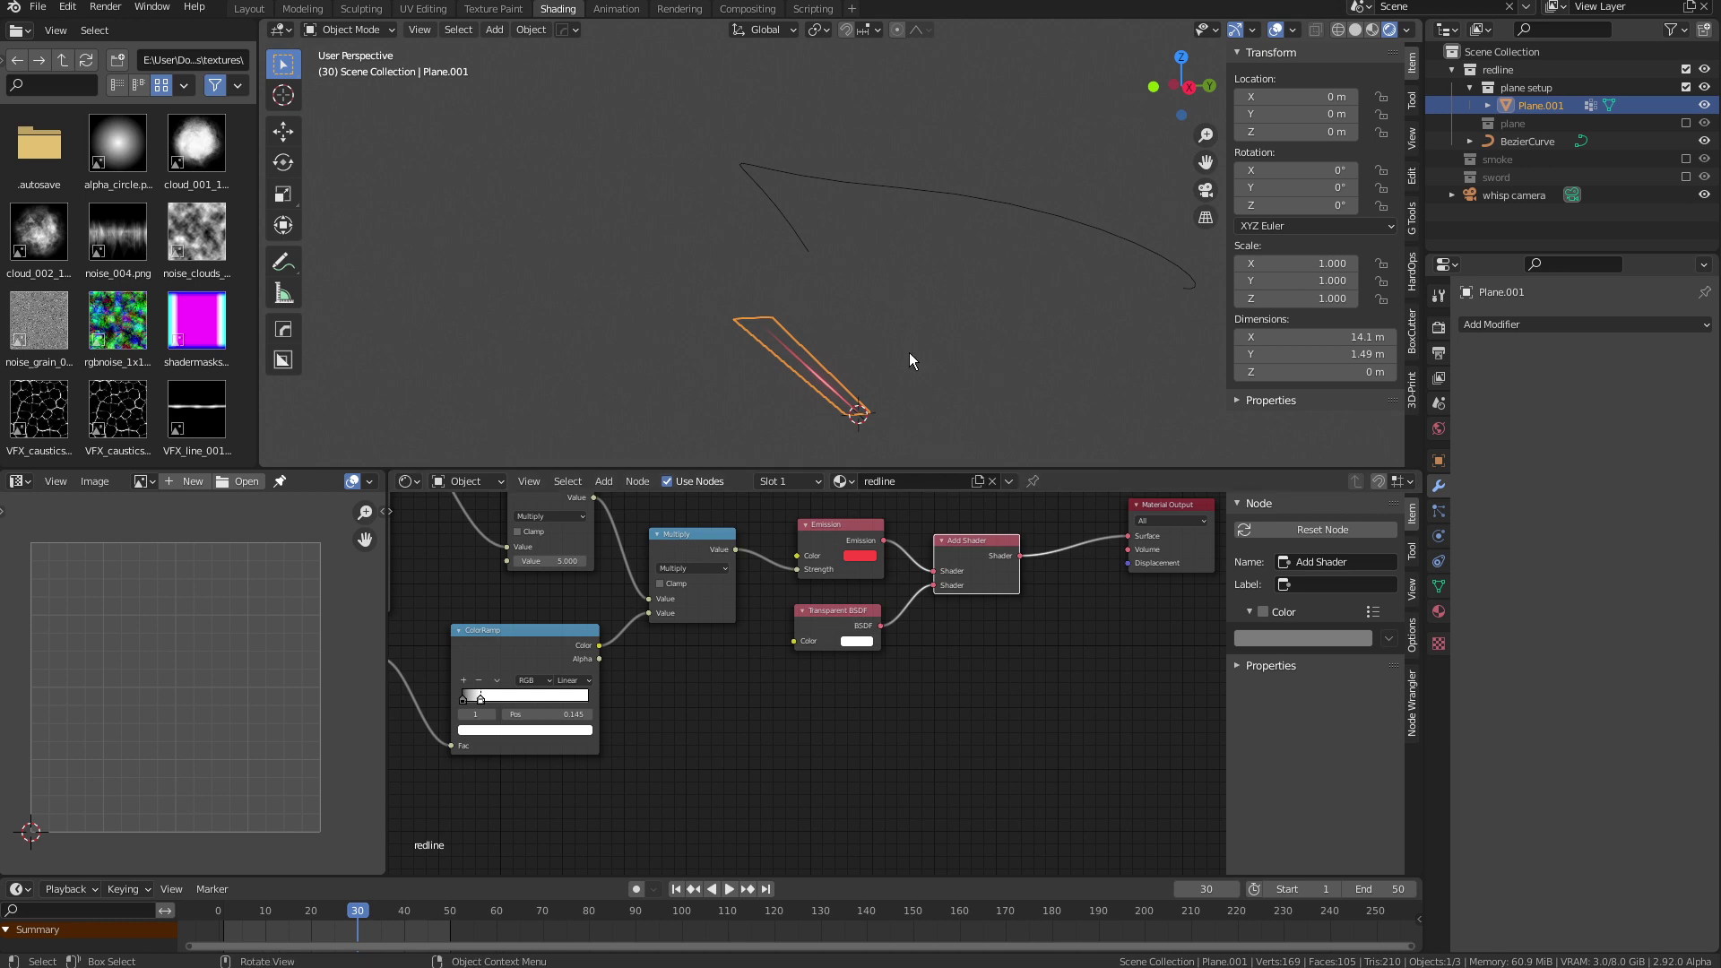
View the plane's vertex weight gradient in Weight Paint mode with solid viewport shading
middle_click_drag(908, 352, 832, 359)
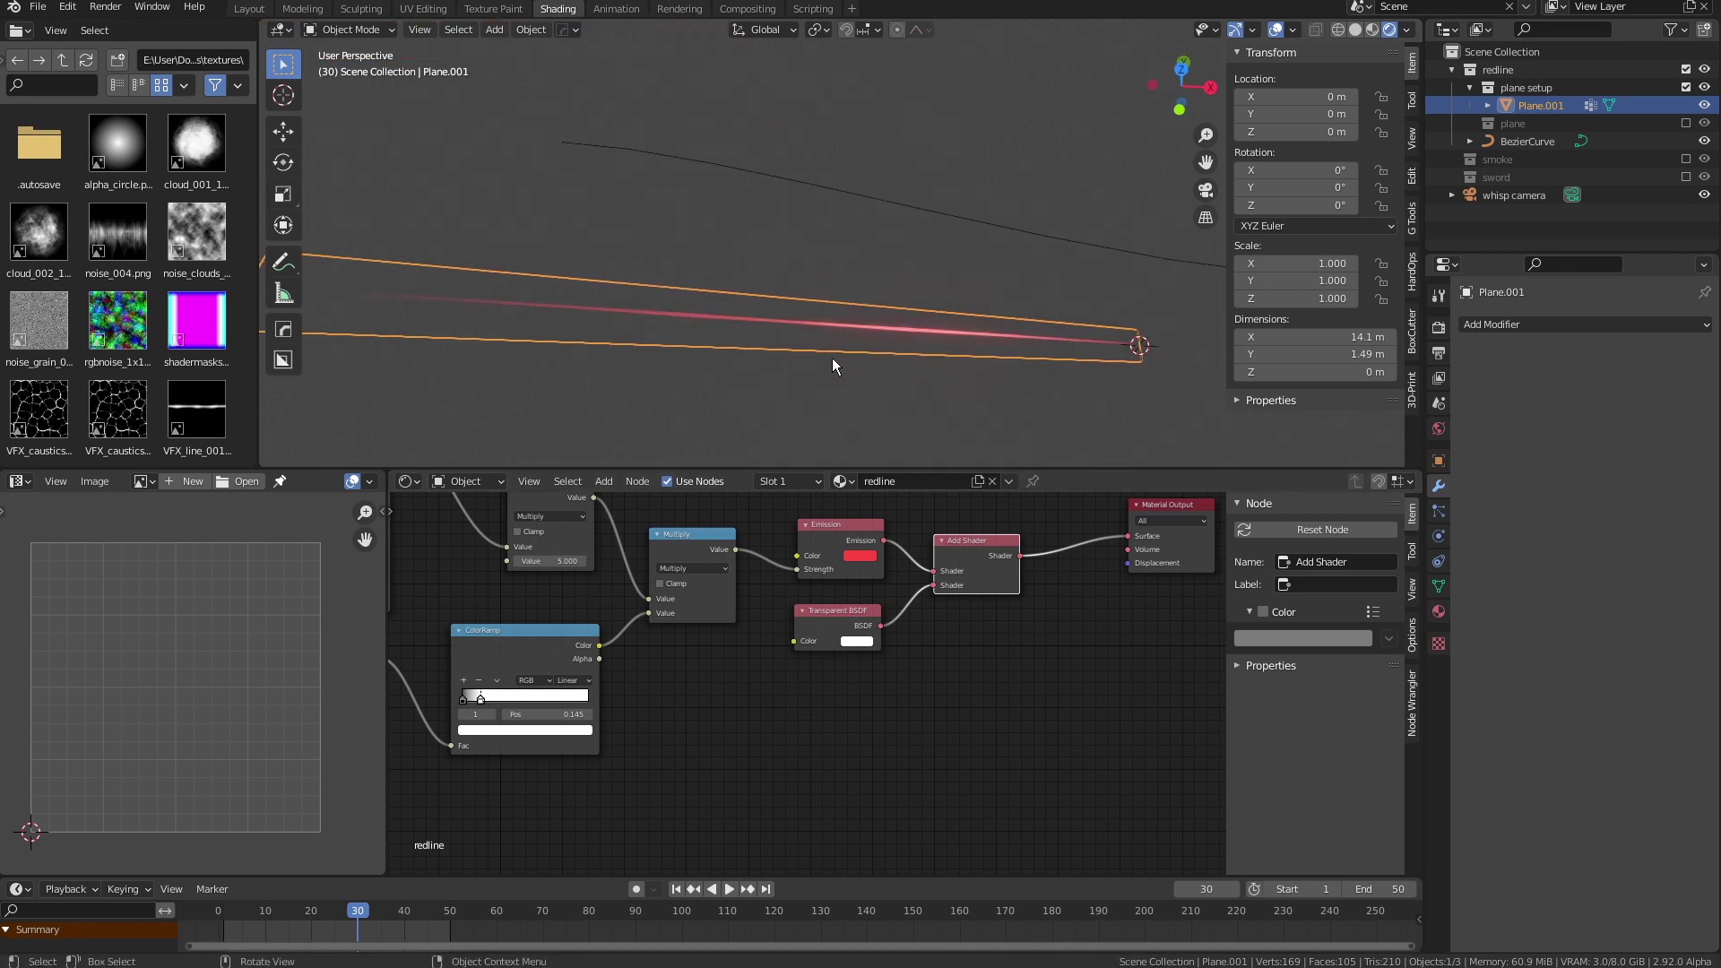
middle_click_drag(953, 381, 859, 299)
middle_click_drag(814, 407, 832, 312)
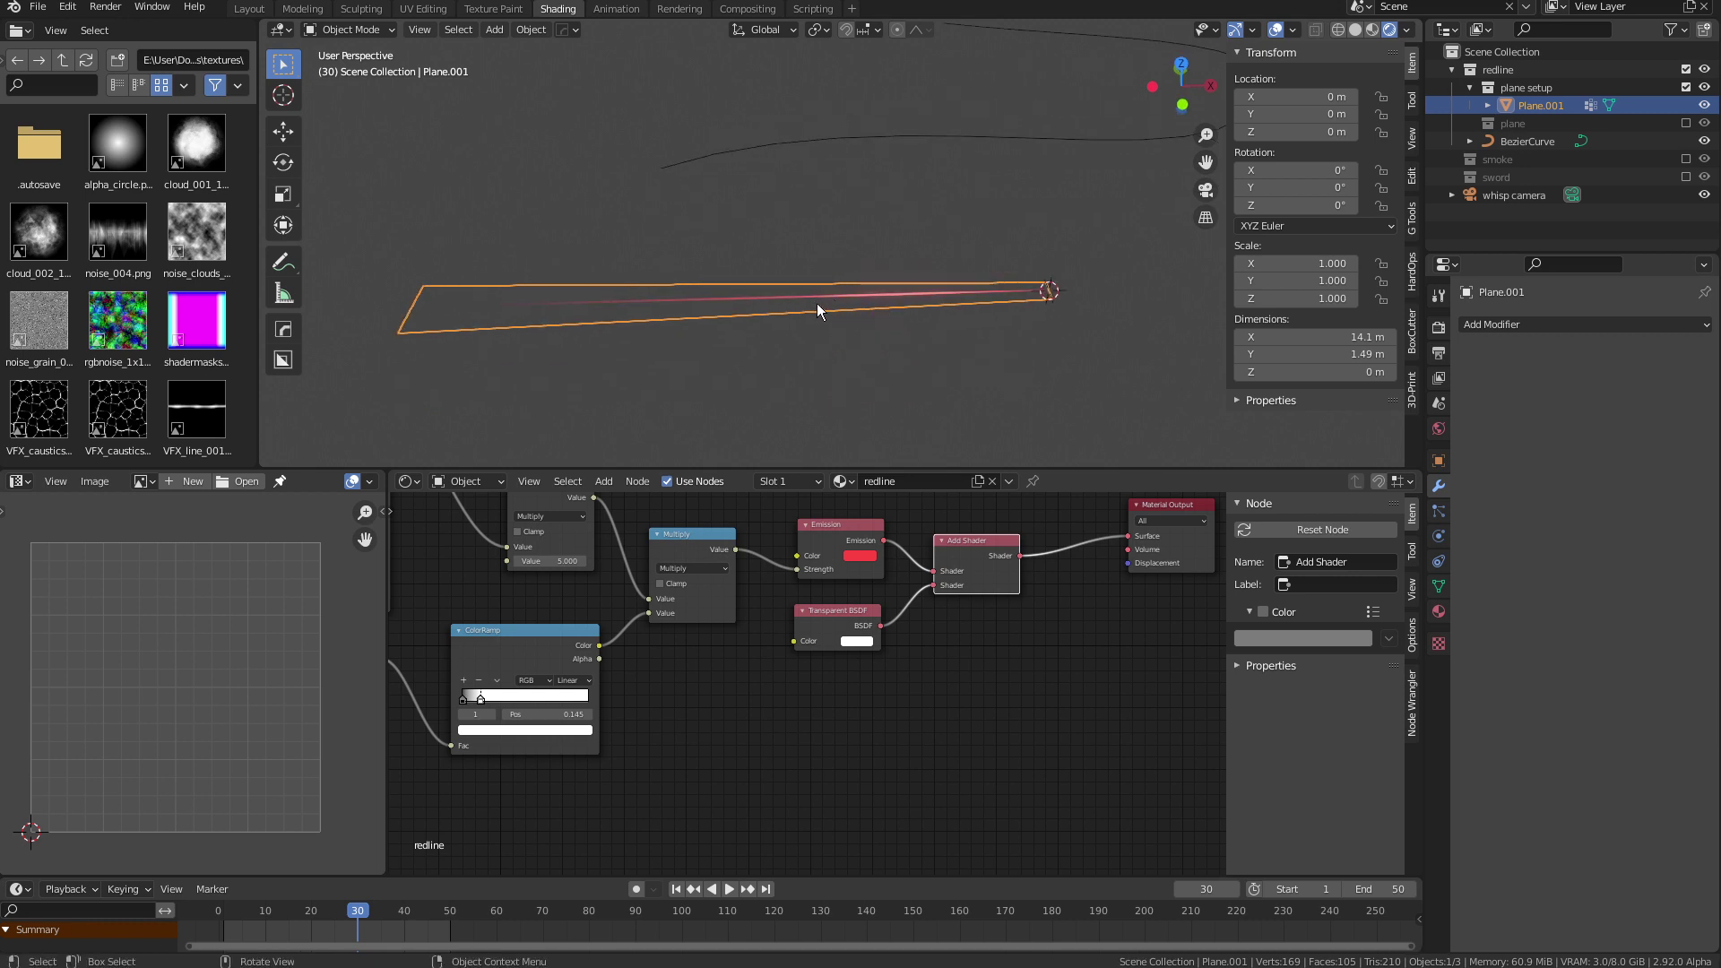
key("ctrl+Tab")
left_click(718, 246)
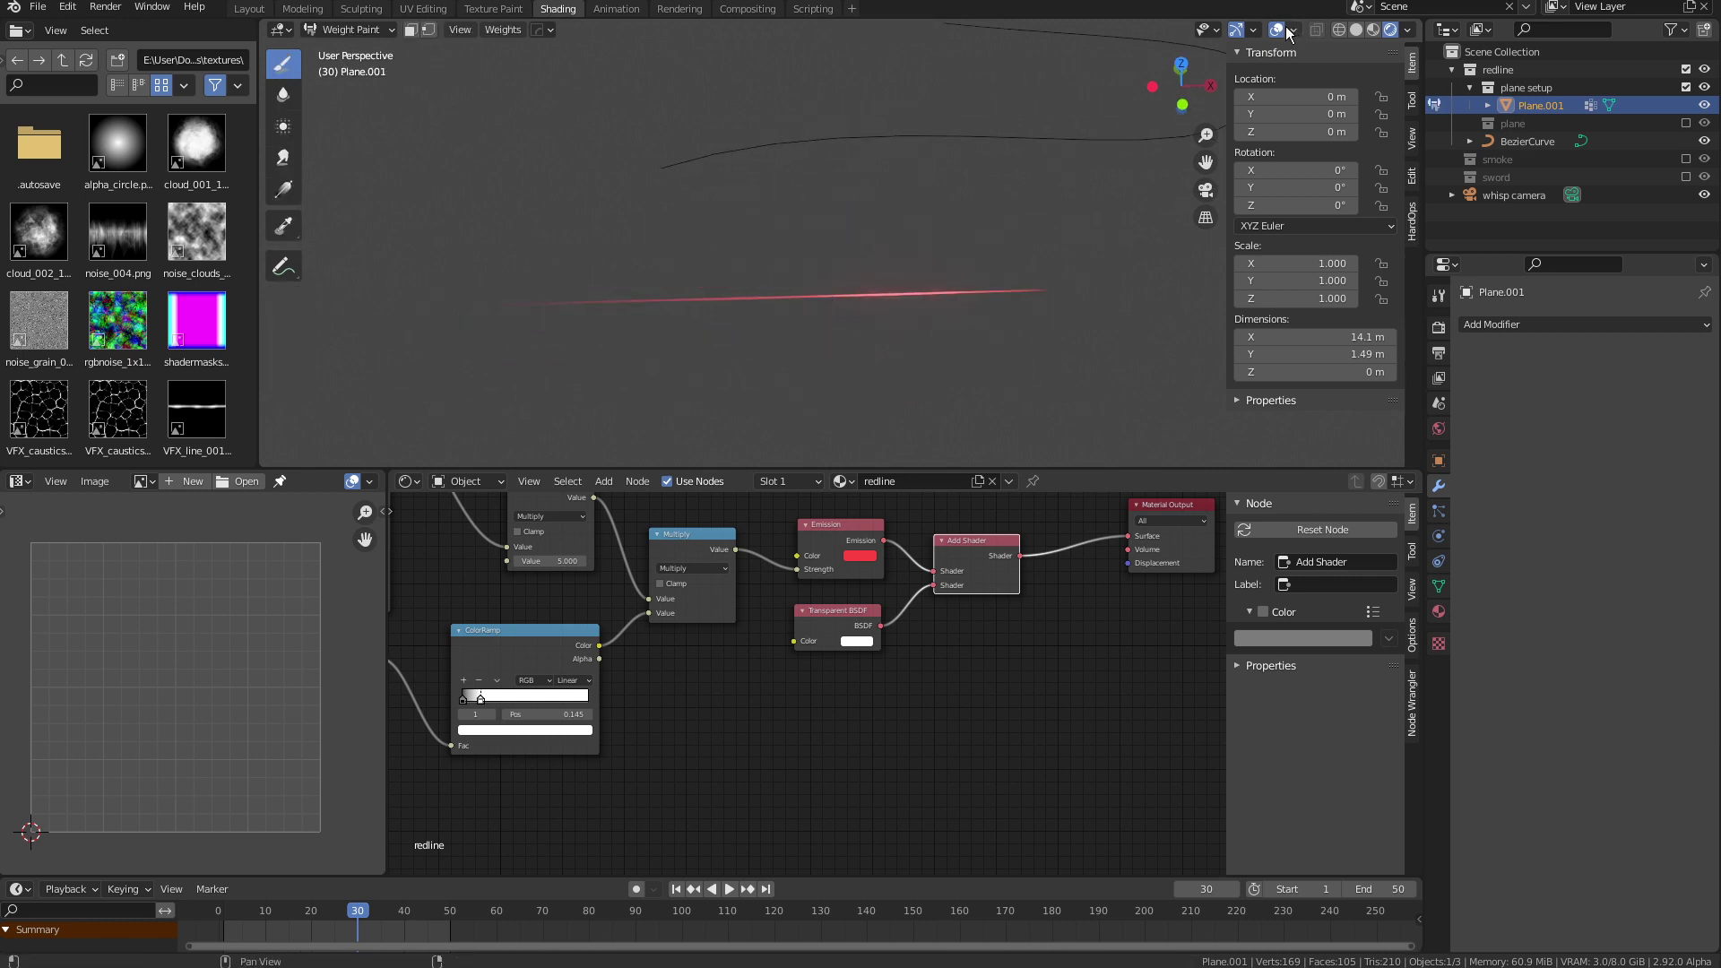
left_click(1355, 30)
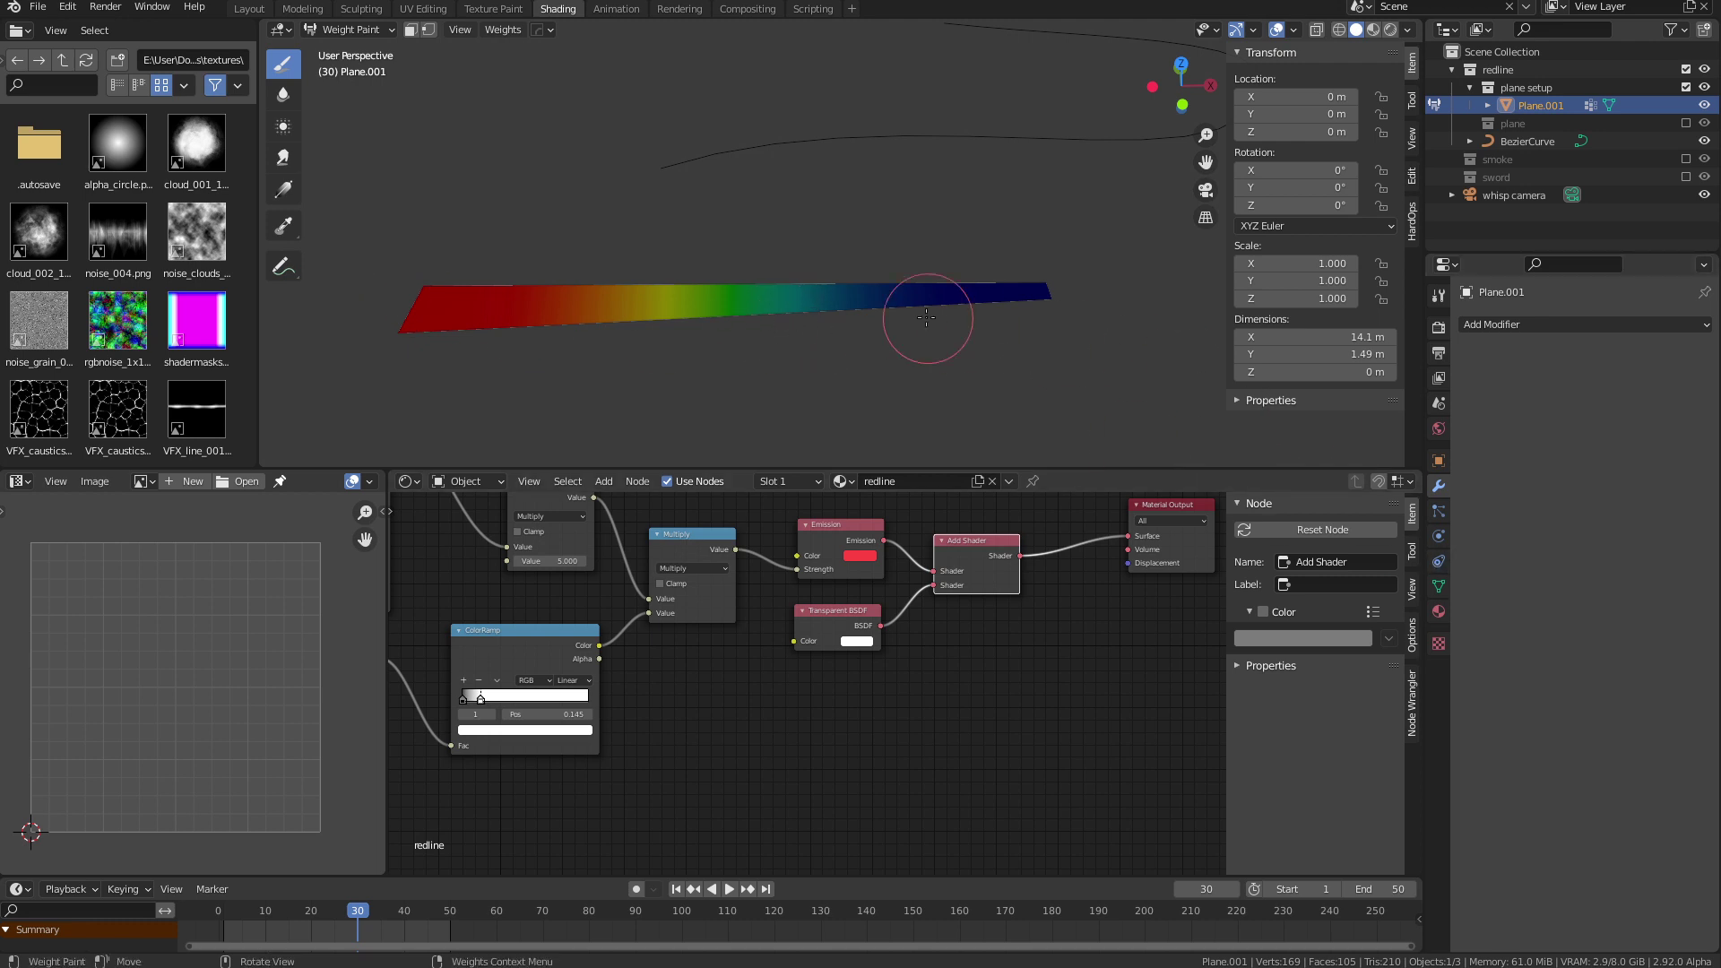
Switch the plane between Object Mode and Weight Paint to recheck its weights, ending in Object Mode
key("ctrl+Tab")
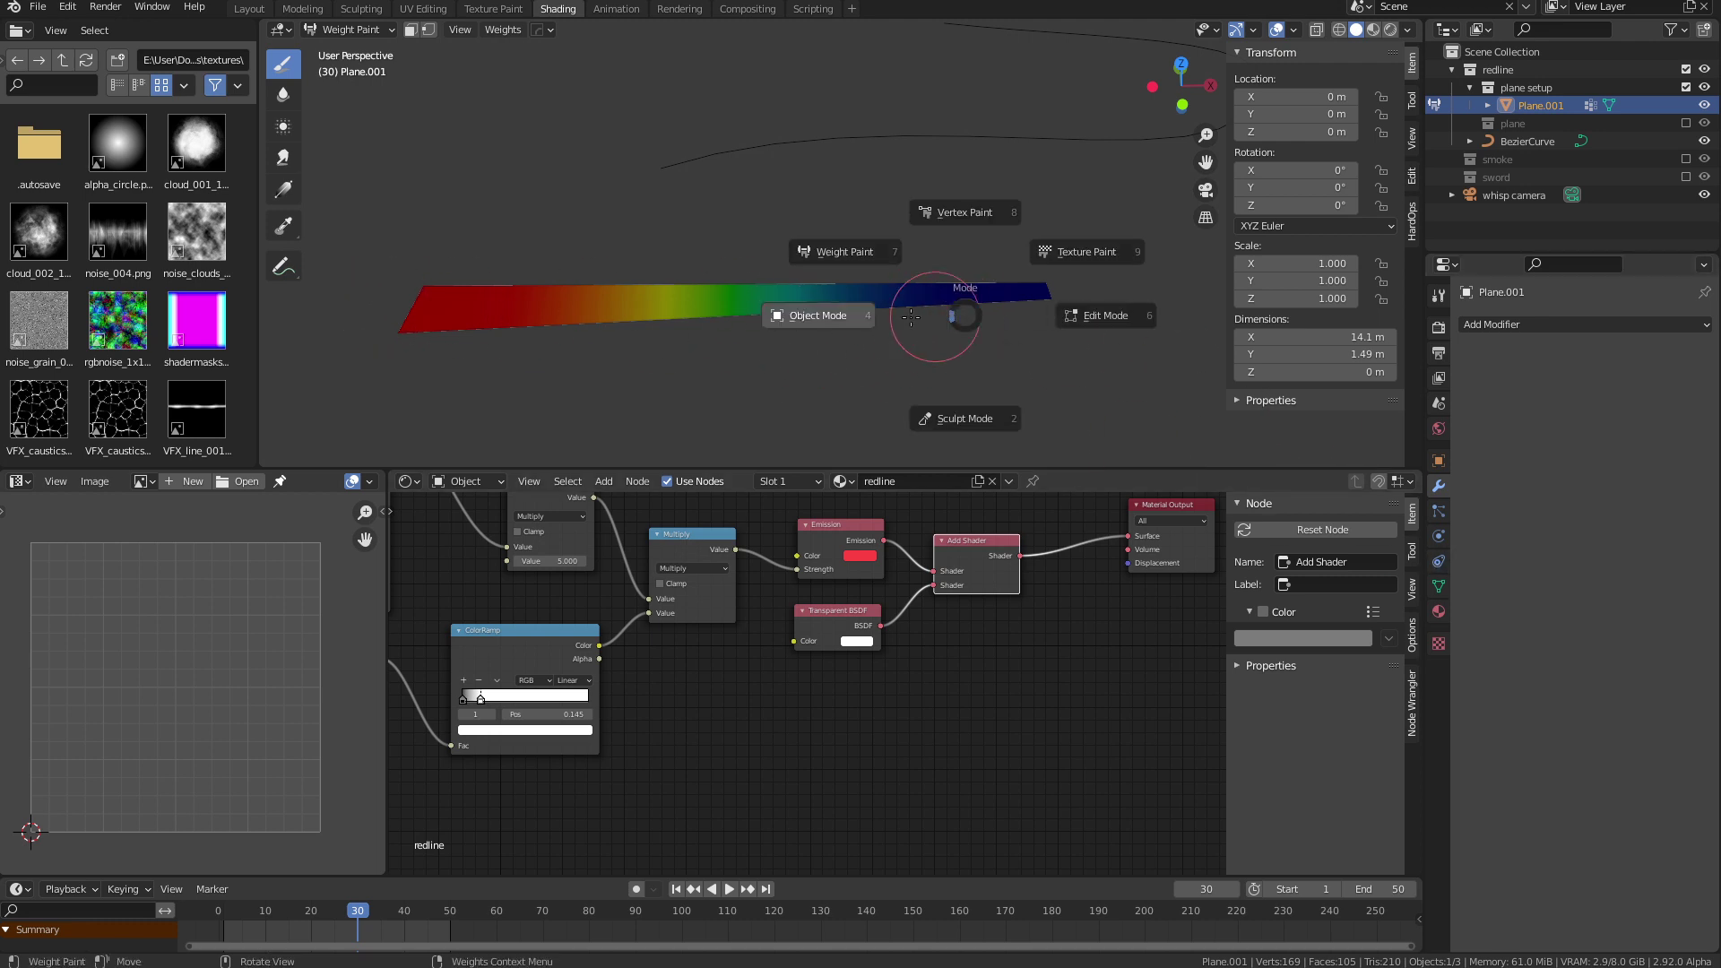
left_click(817, 315)
key("ctrl+Tab")
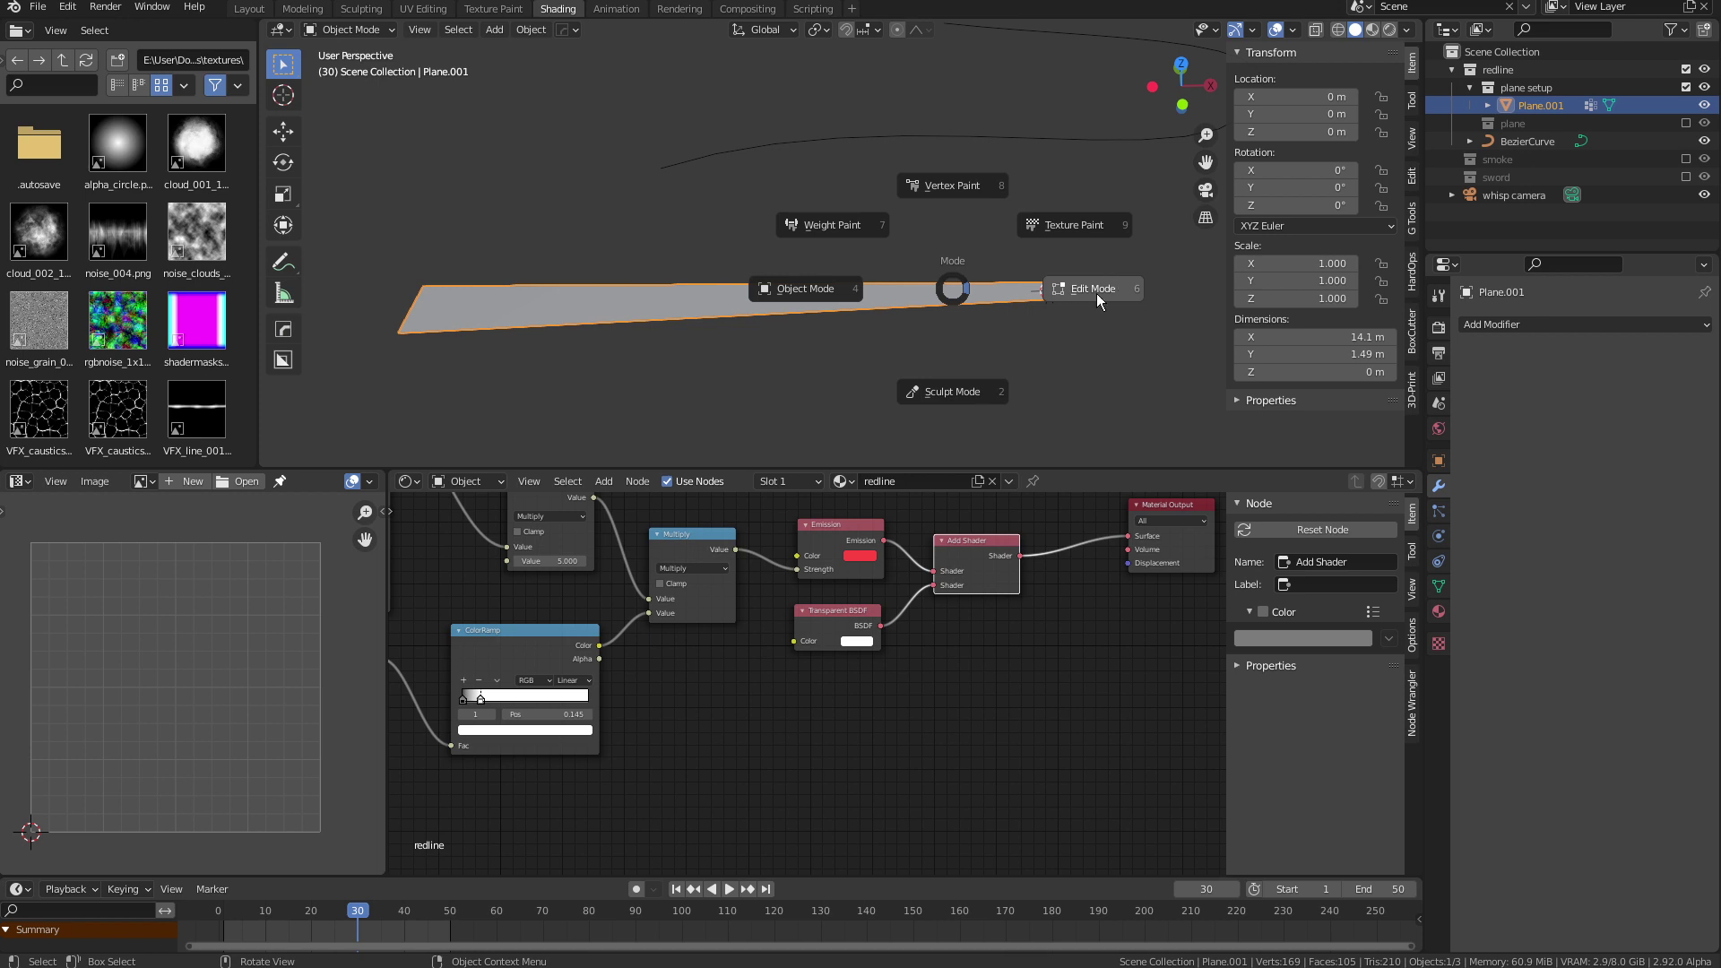
left_click(1074, 225)
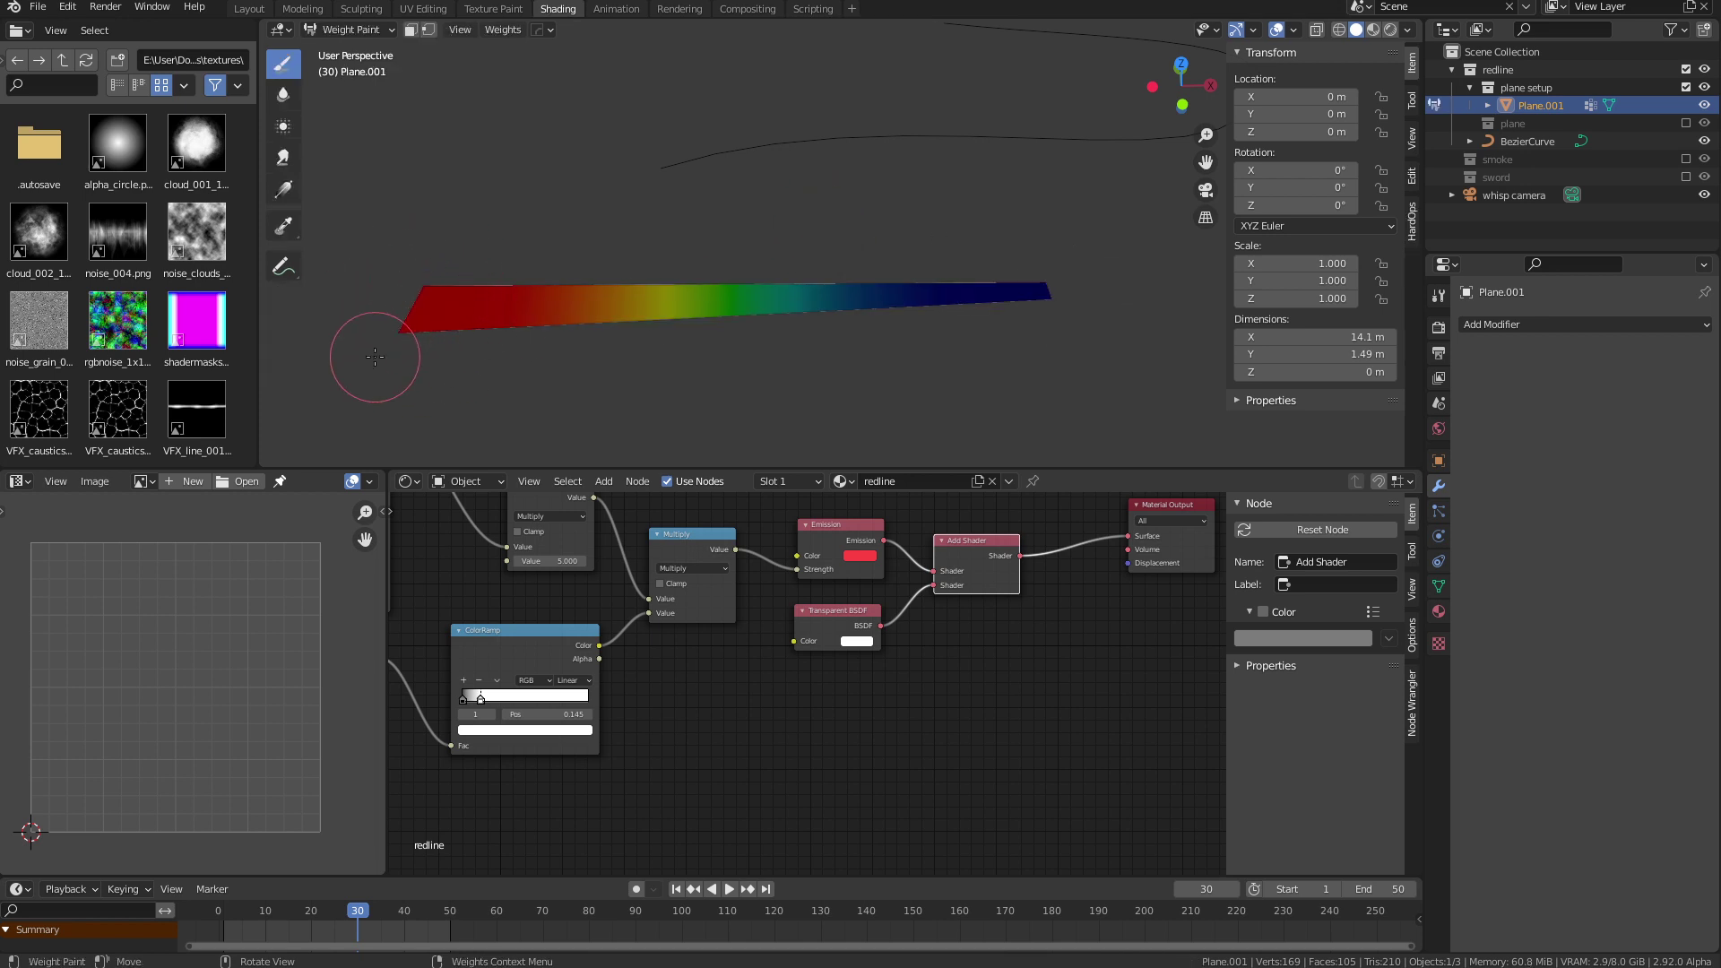
key("ctrl+Tab")
left_click(890, 308)
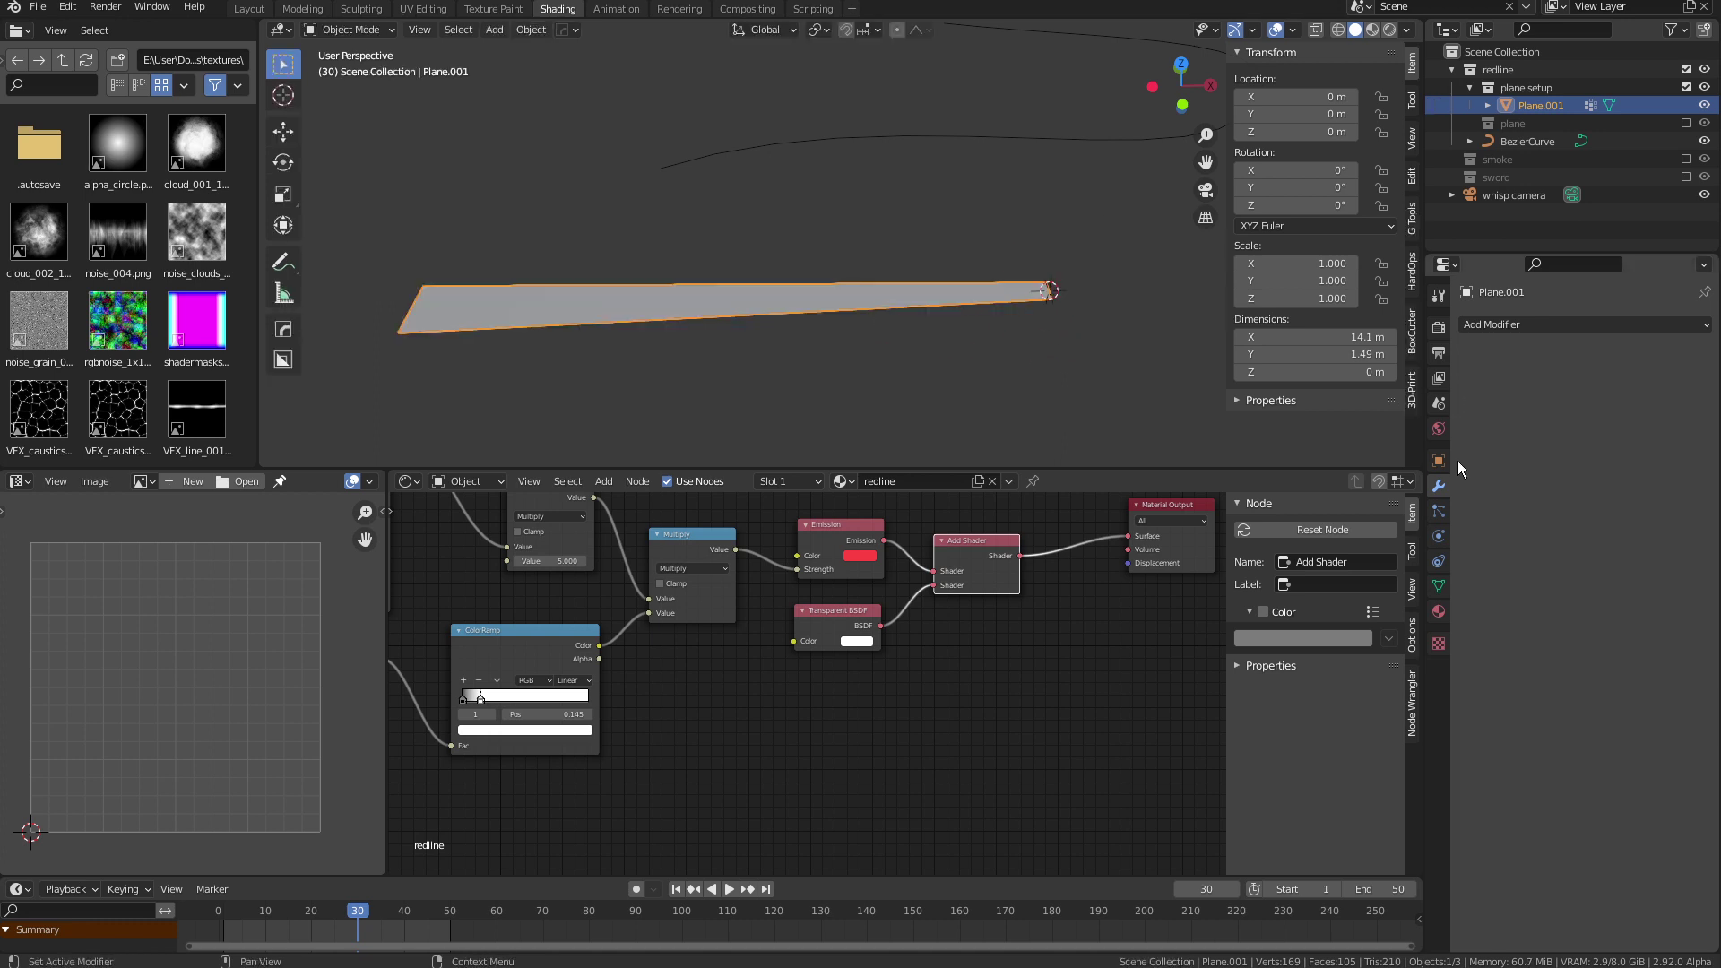
Show the vertex groups of Plane.001, and select the Bezier curve above it in the viewport
left_click(1442, 583)
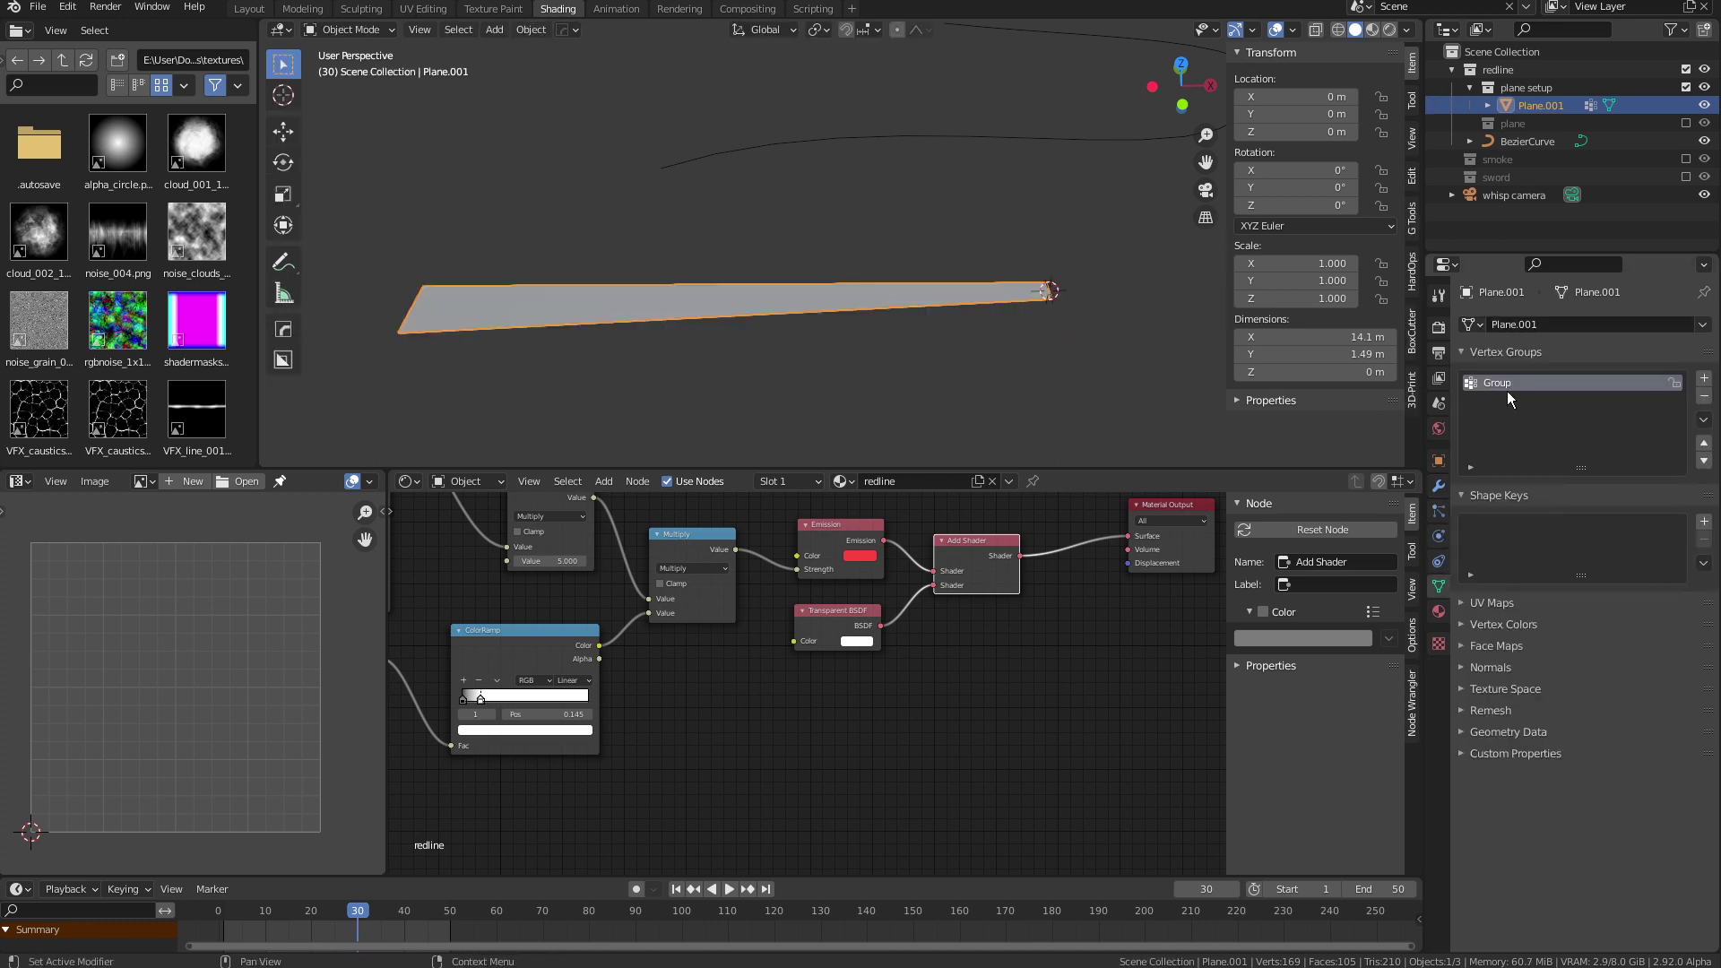
middle_click_drag(1056, 353, 1018, 359)
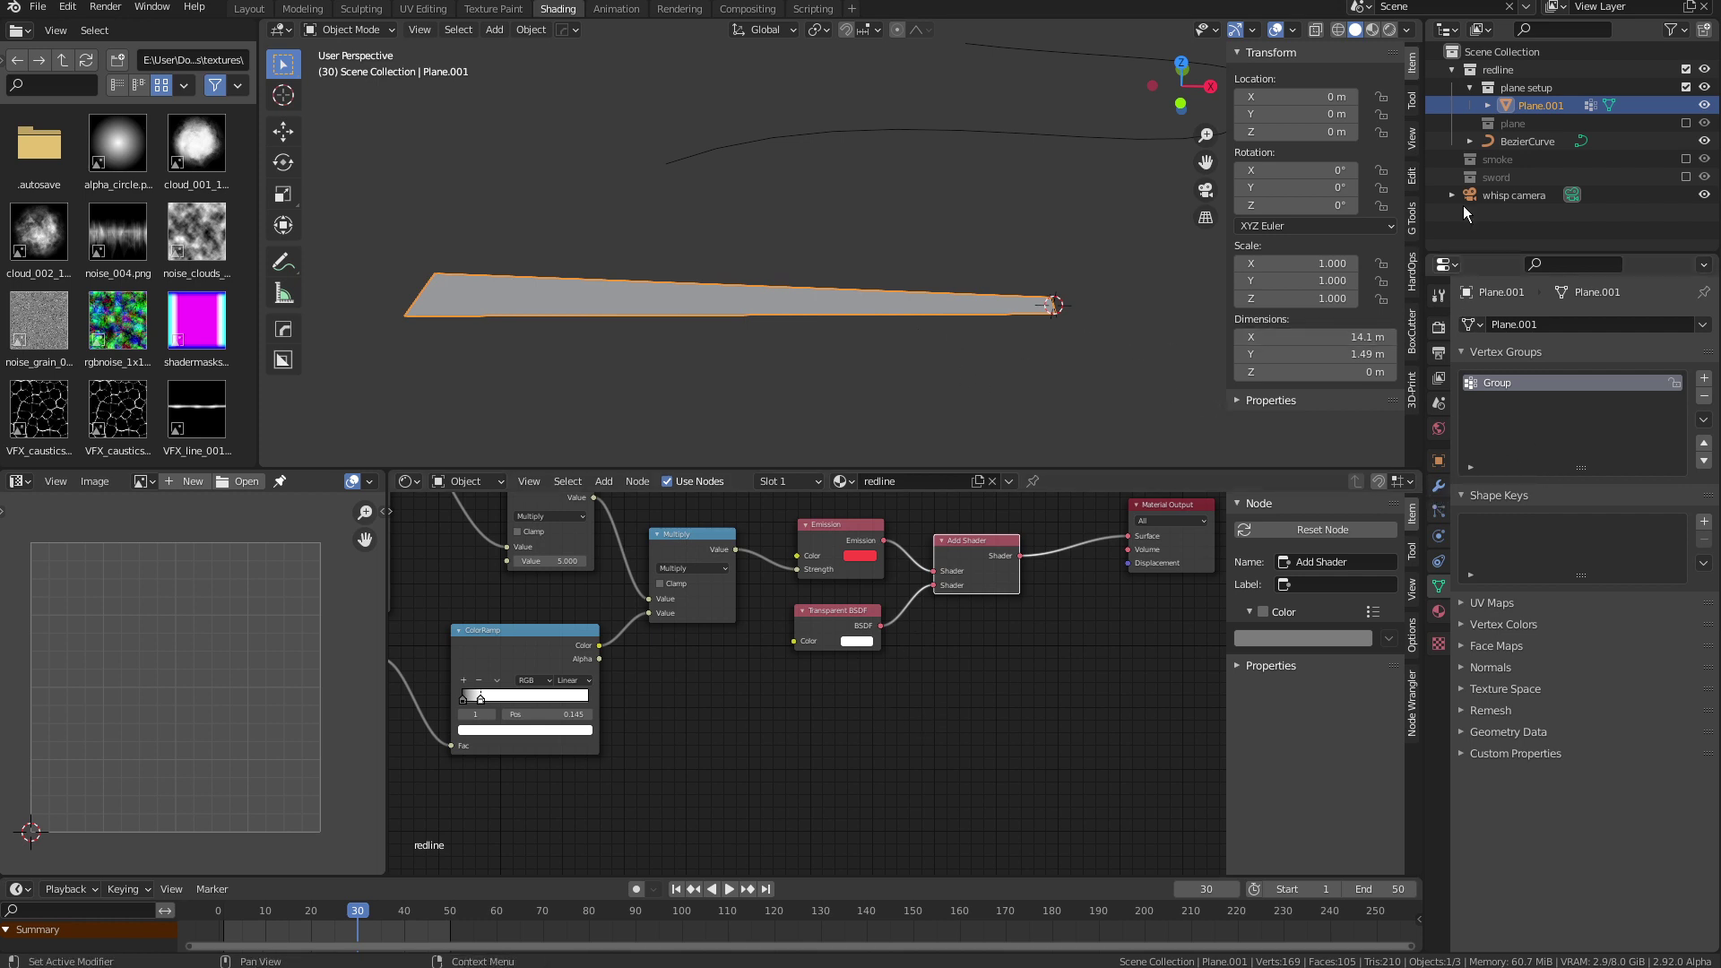
scroll(925, 179, "down", 3)
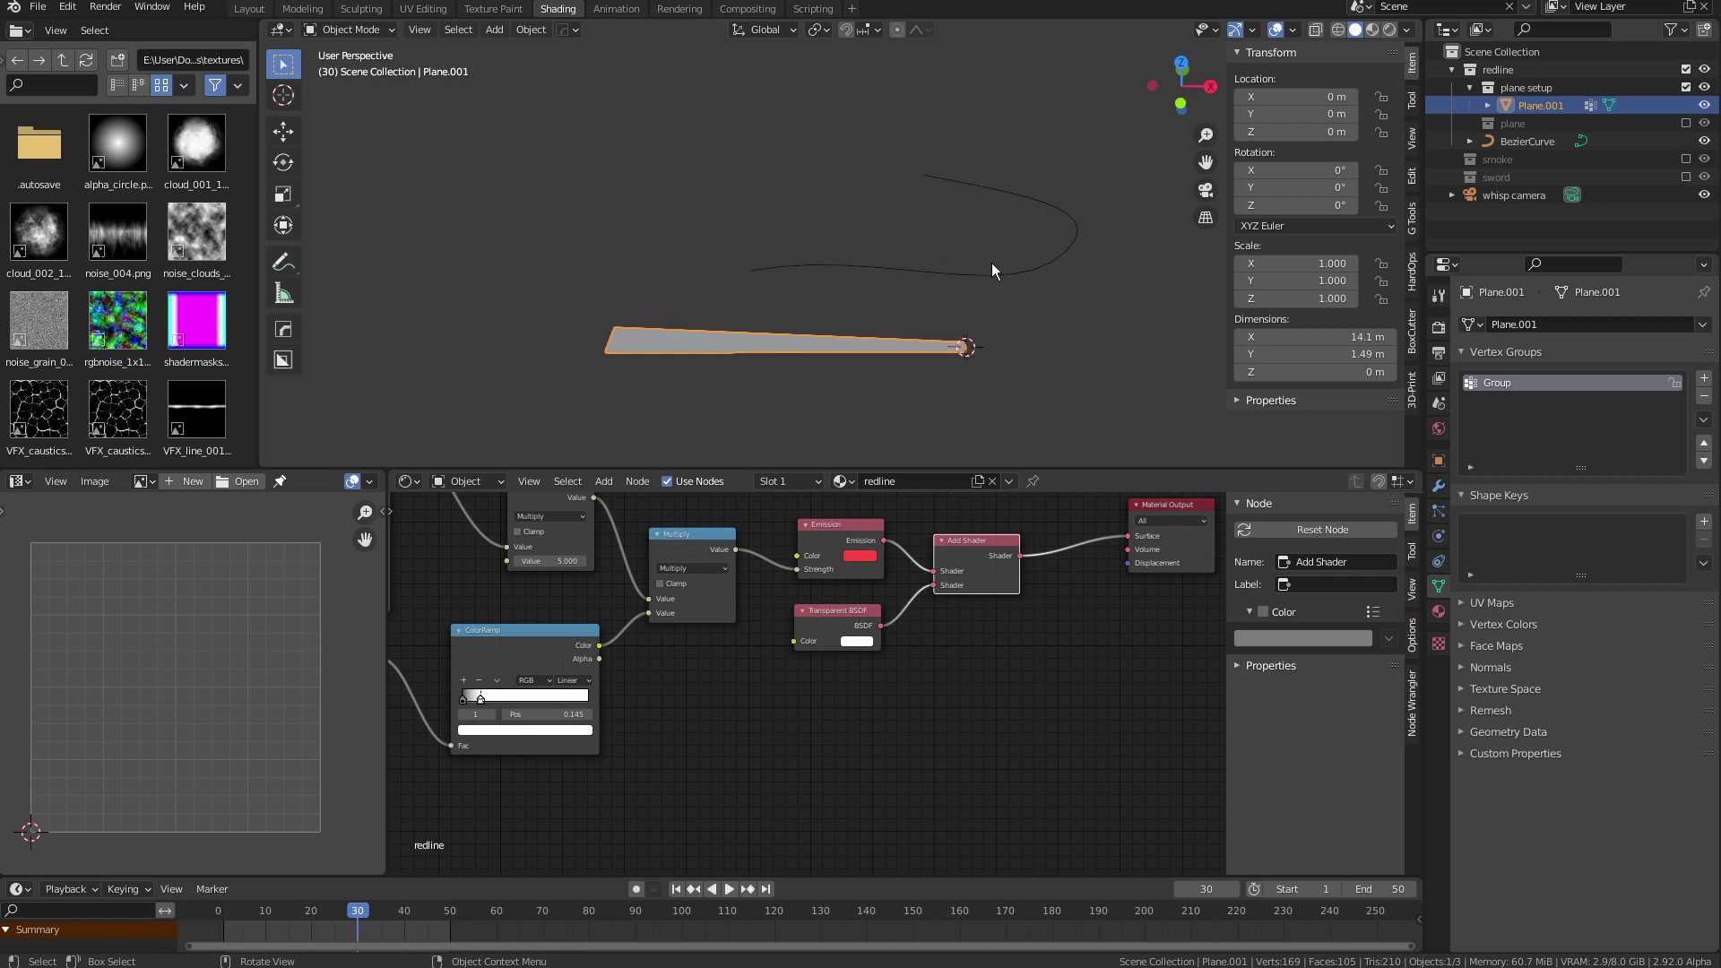
middle_click_drag(991, 271, 1013, 276)
left_click(1013, 276)
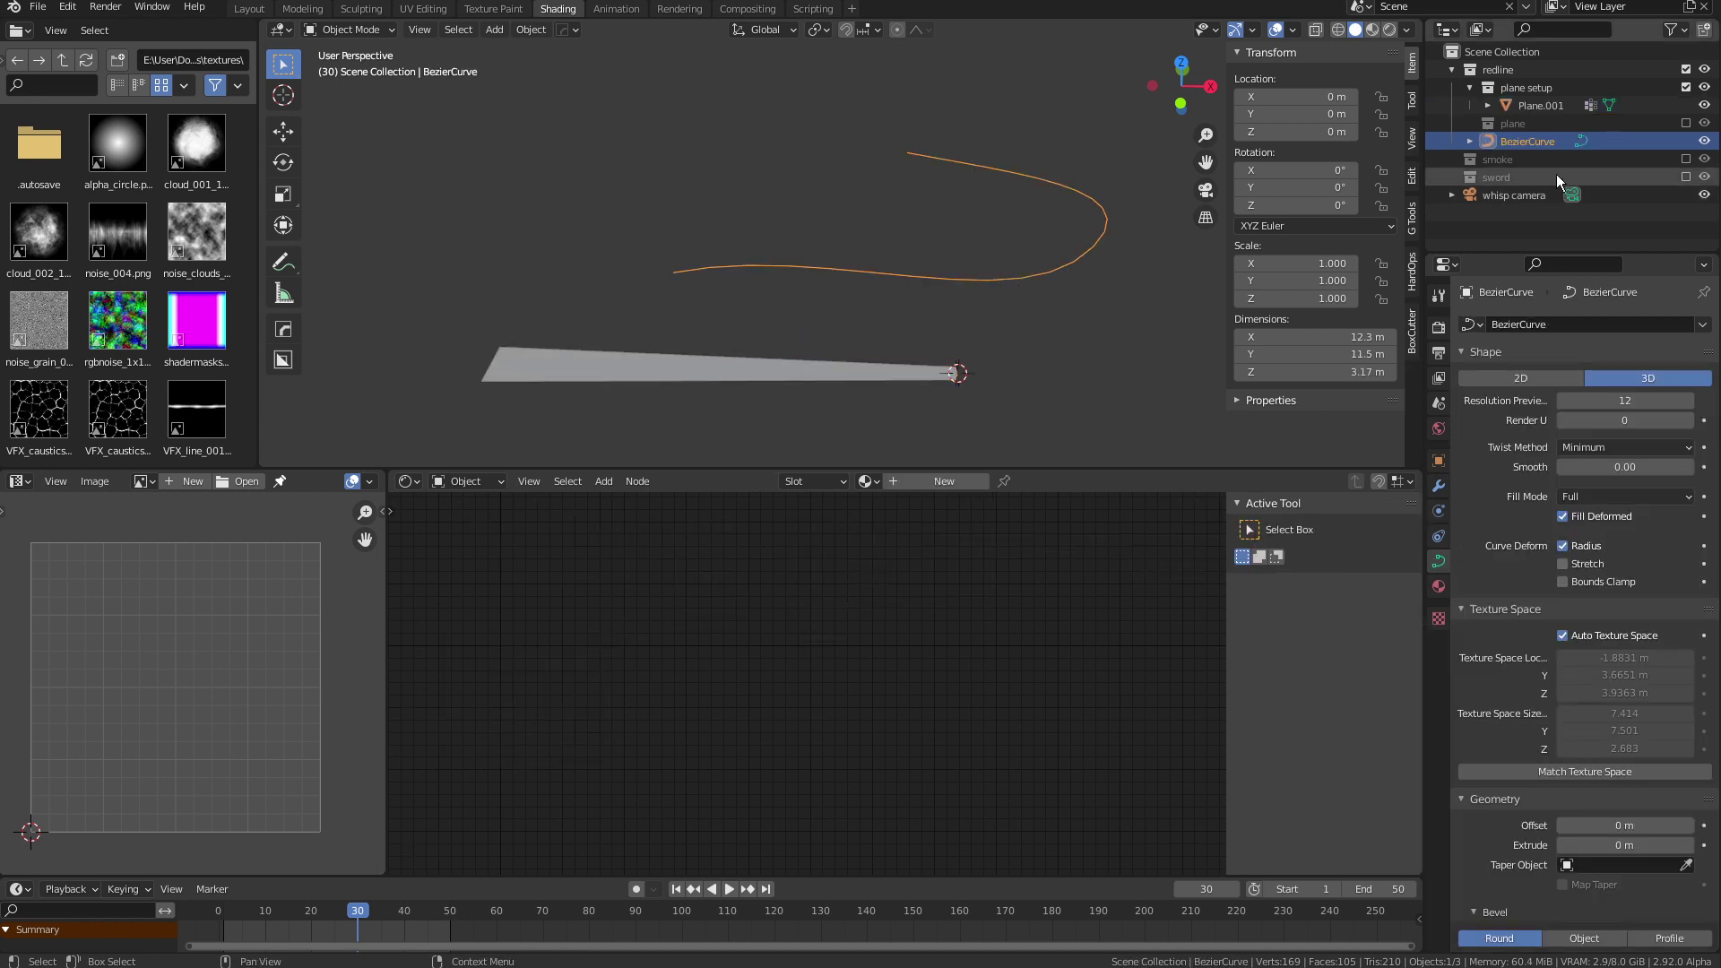
Exclude the plane setup collection, enable the plane collection, and examine the redline mesh bent along the curve
left_click(1685, 87)
left_click(1685, 105)
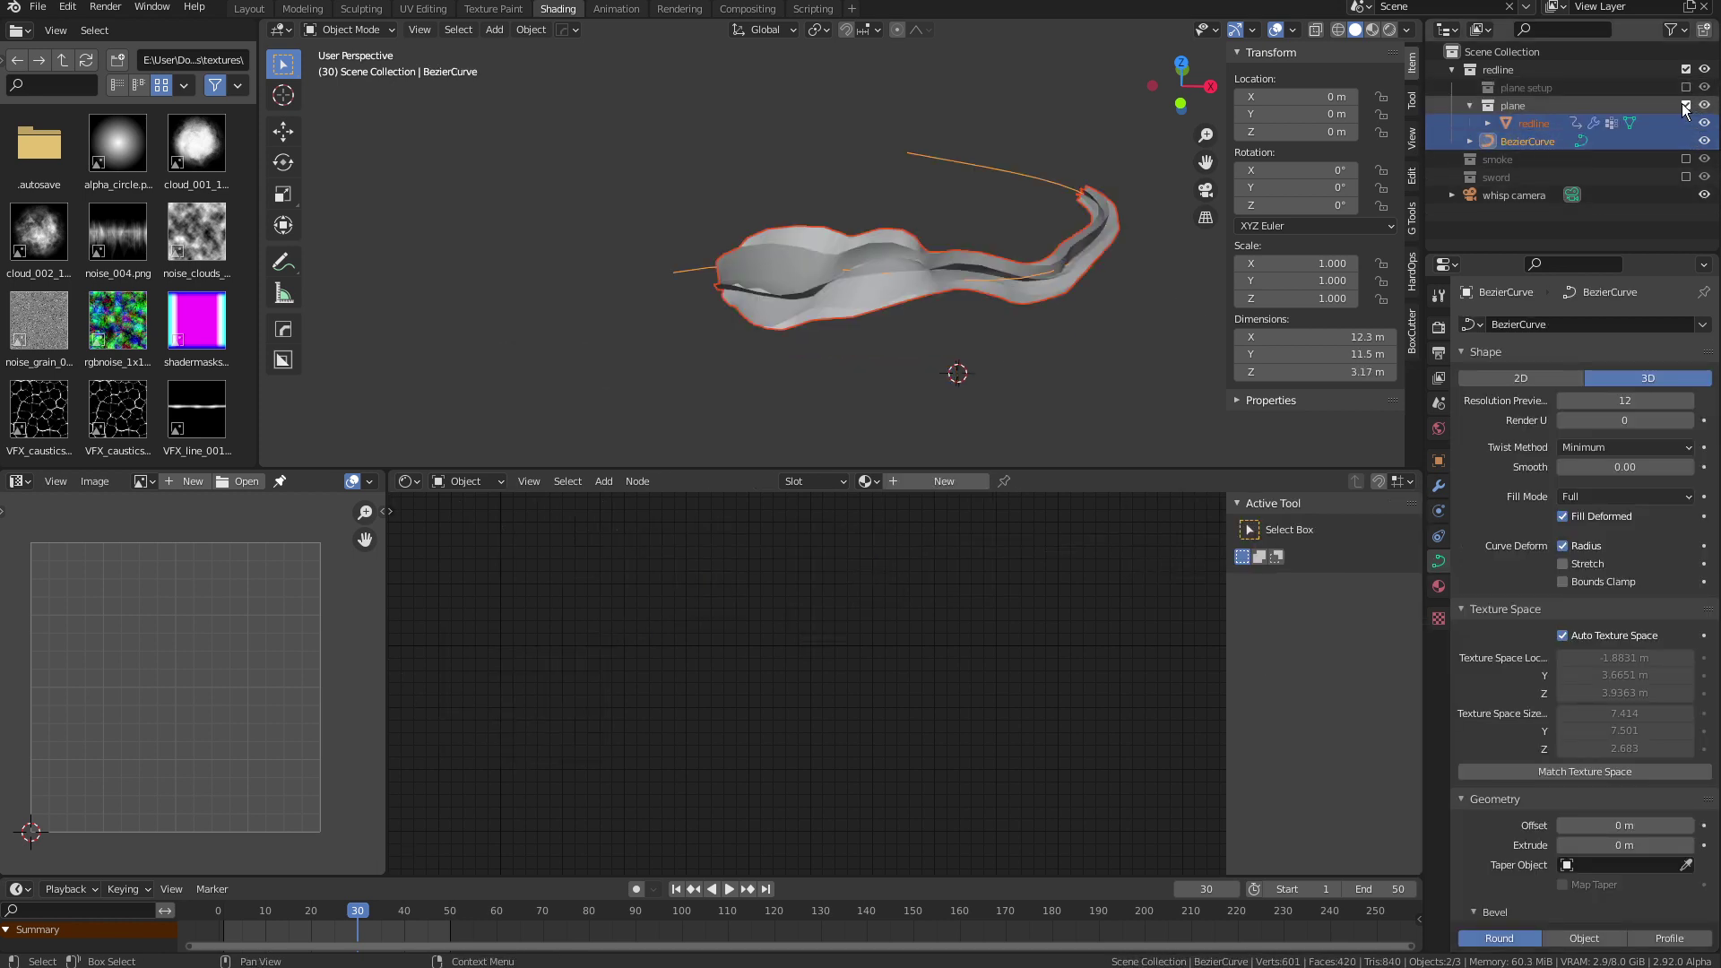
middle_click_drag(1081, 289, 755, 224)
middle_click_drag(774, 299, 578, 305)
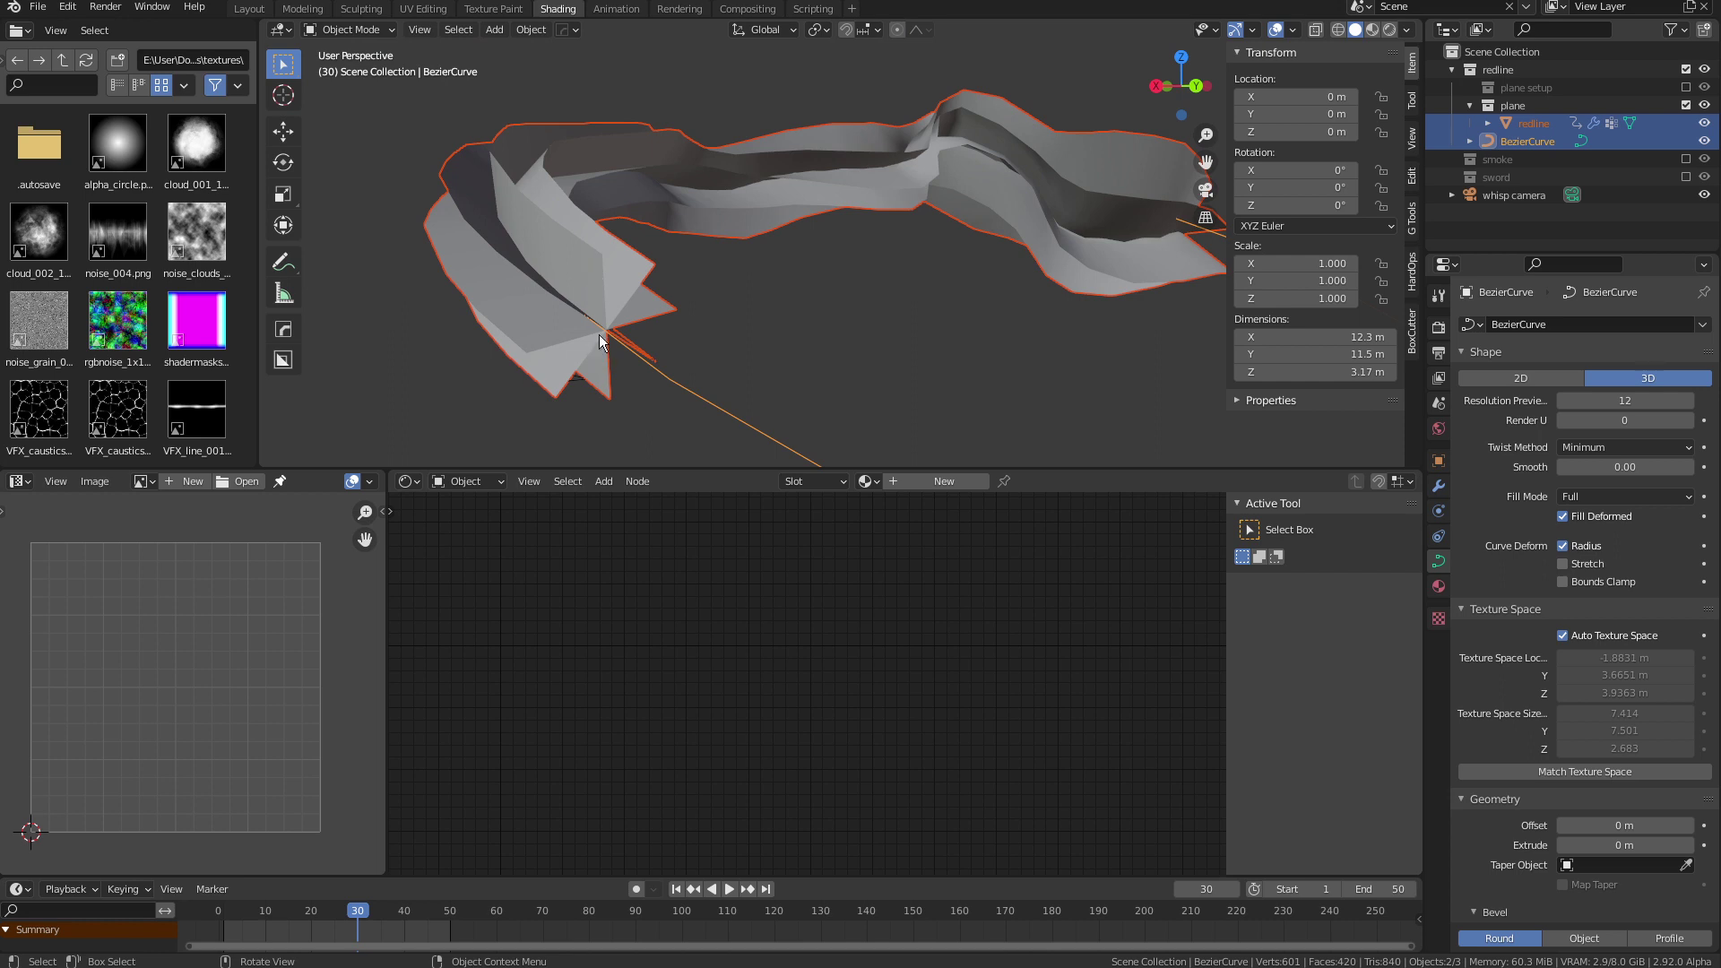
middle_click_drag(562, 315, 1031, 296)
Switch the viewport to rendered shading and examine the redline glow along the curve from several angles
left_click(1389, 29)
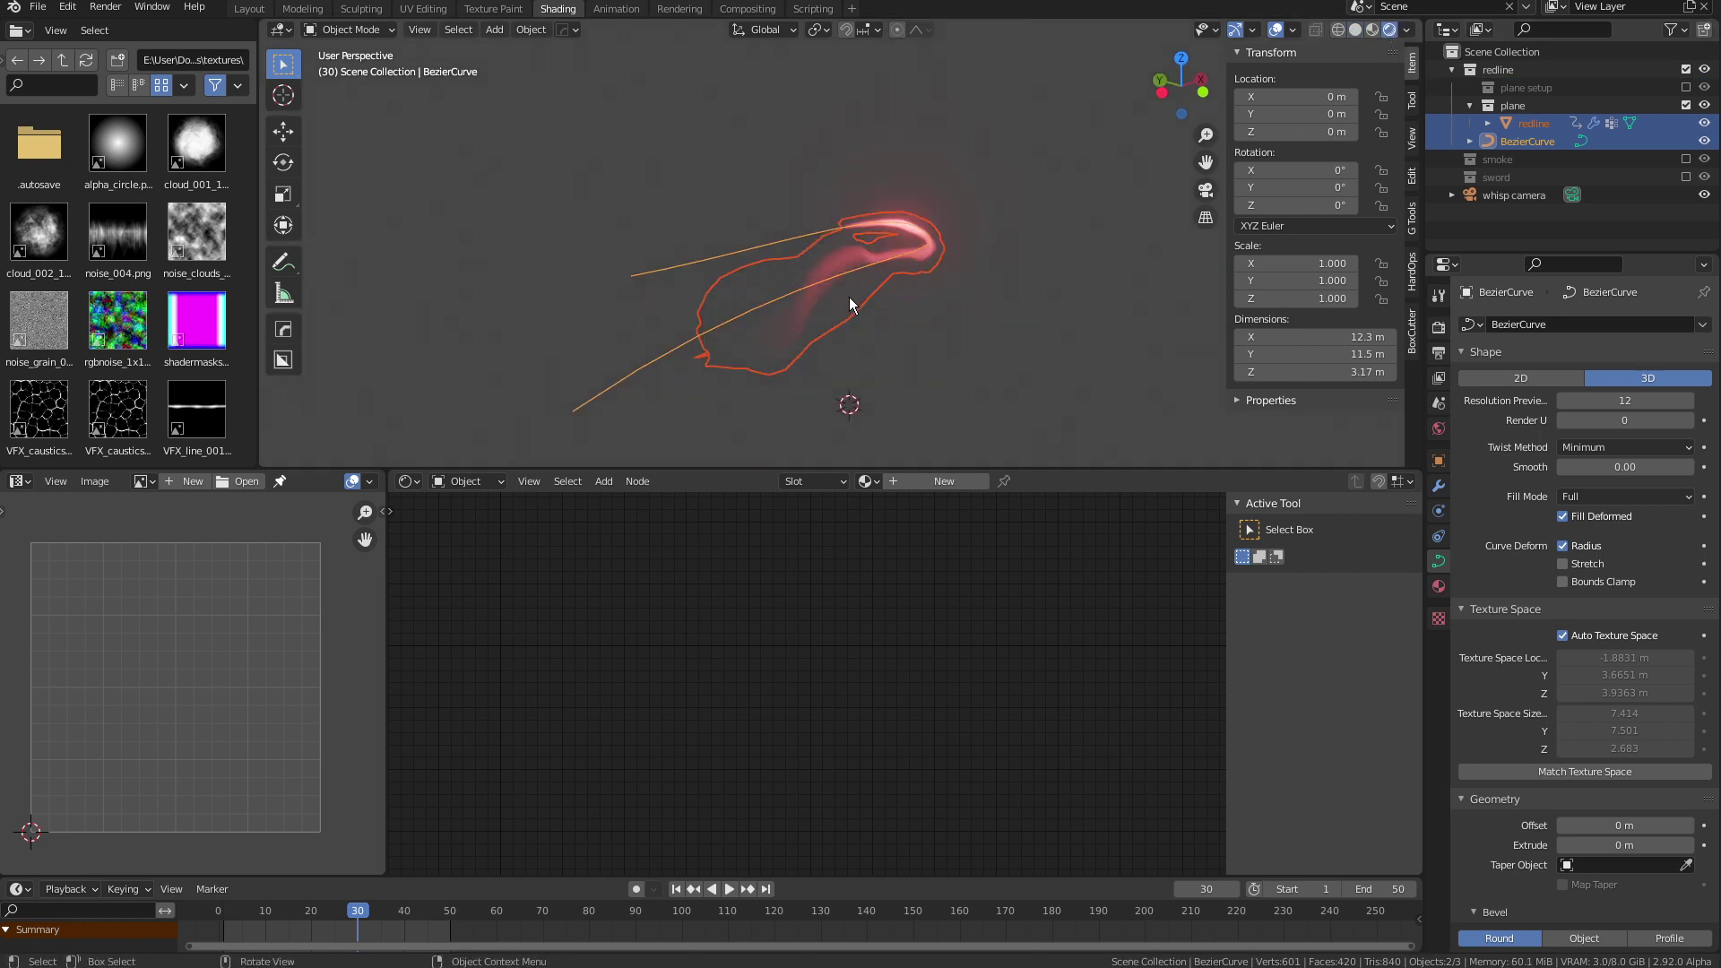
mouse_move(852, 299)
middle_mouse_down()
mouse_move(899, 345)
mouse_move(1087, 315)
mouse_move(758, 285)
mouse_move(823, 258)
mouse_move(879, 274)
mouse_move(721, 281)
mouse_move(820, 341)
mouse_move(896, 237)
mouse_move(859, 283)
mouse_move(800, 236)
middle_mouse_up()
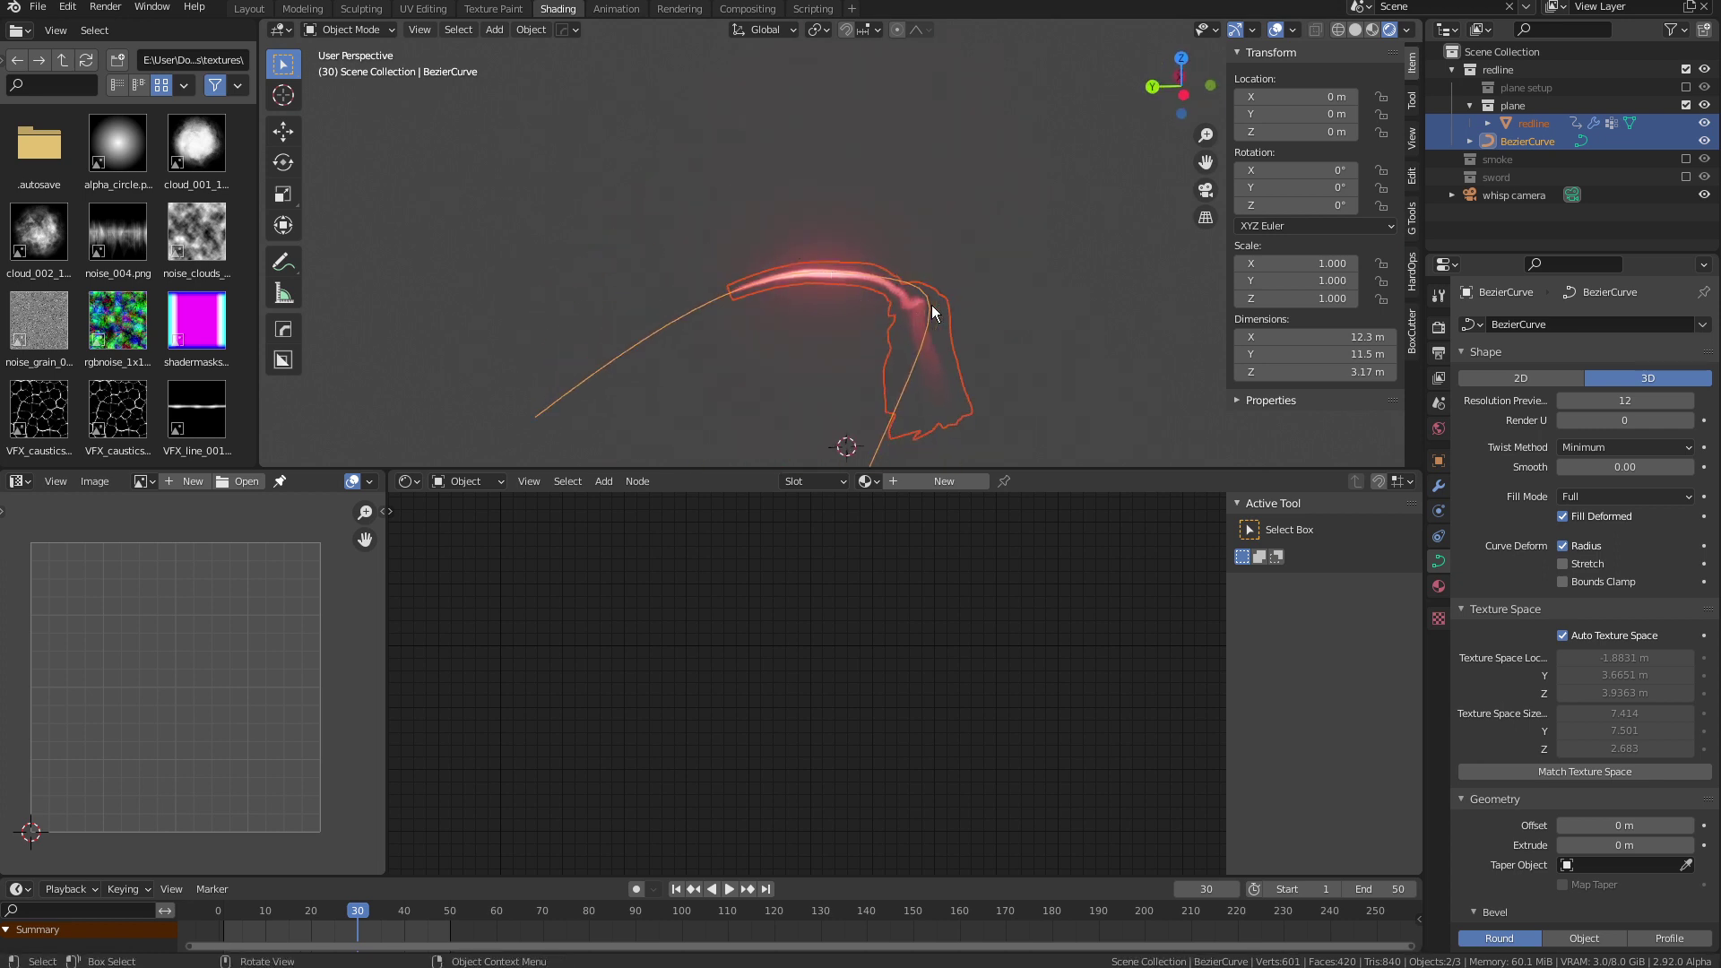
middle_click_drag(932, 305, 963, 352)
middle_click_drag(1056, 325, 986, 201)
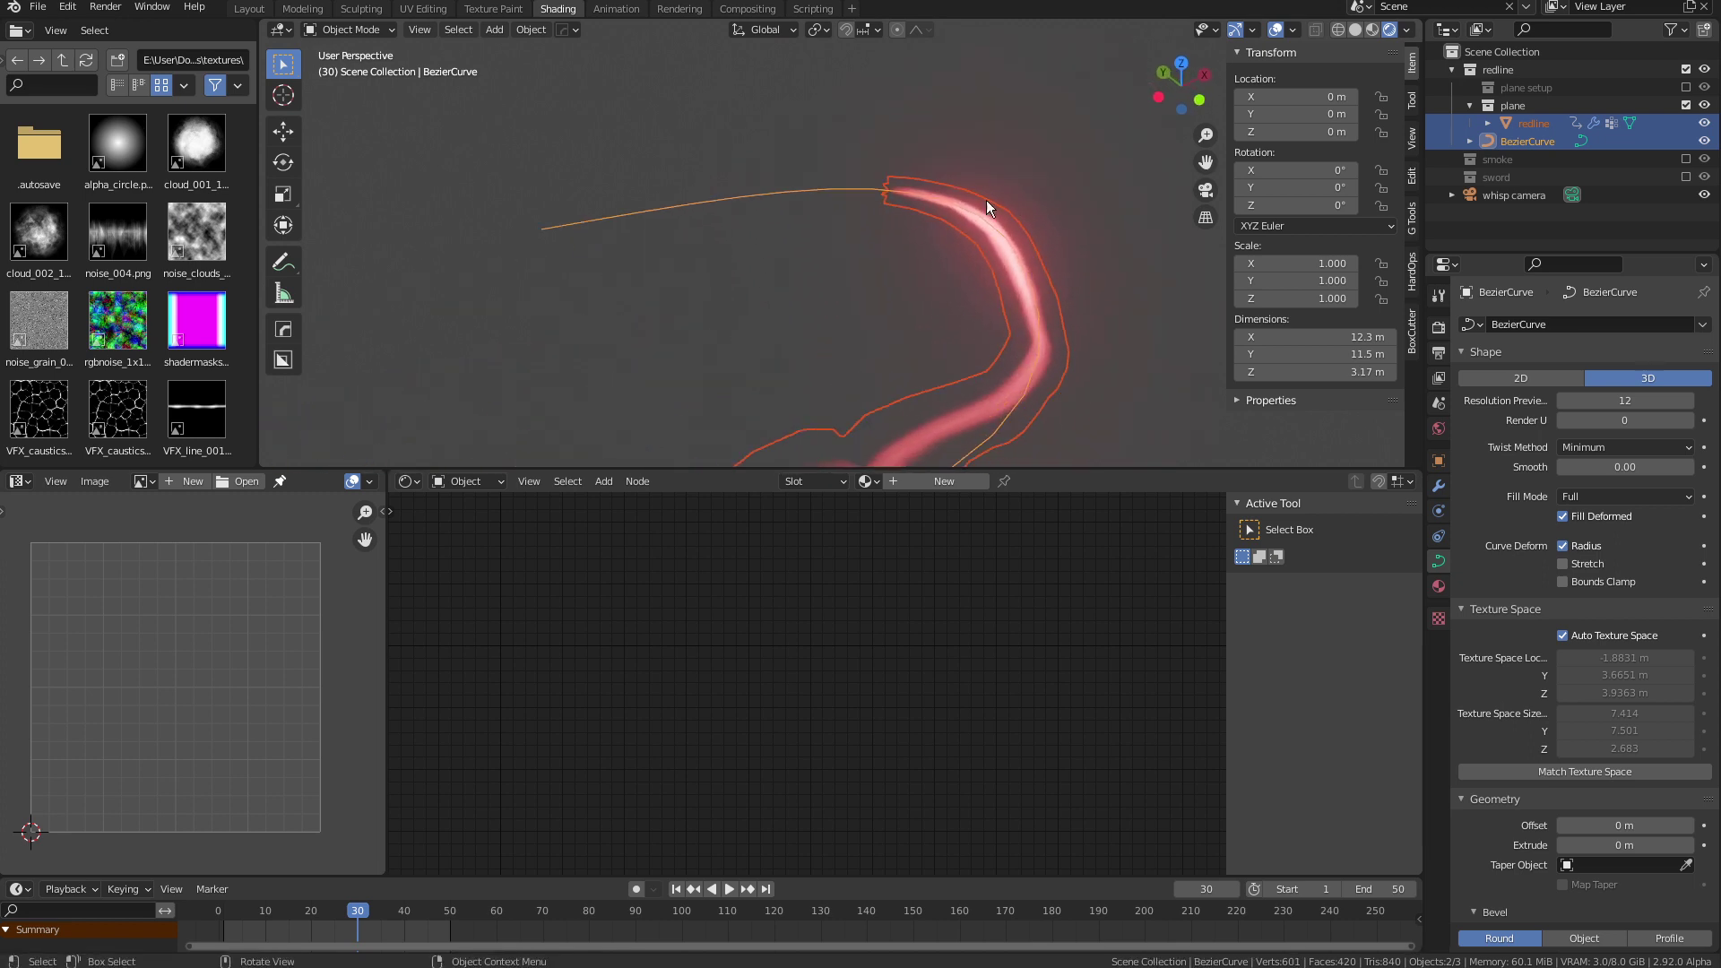
middle_click_drag(849, 370, 933, 322)
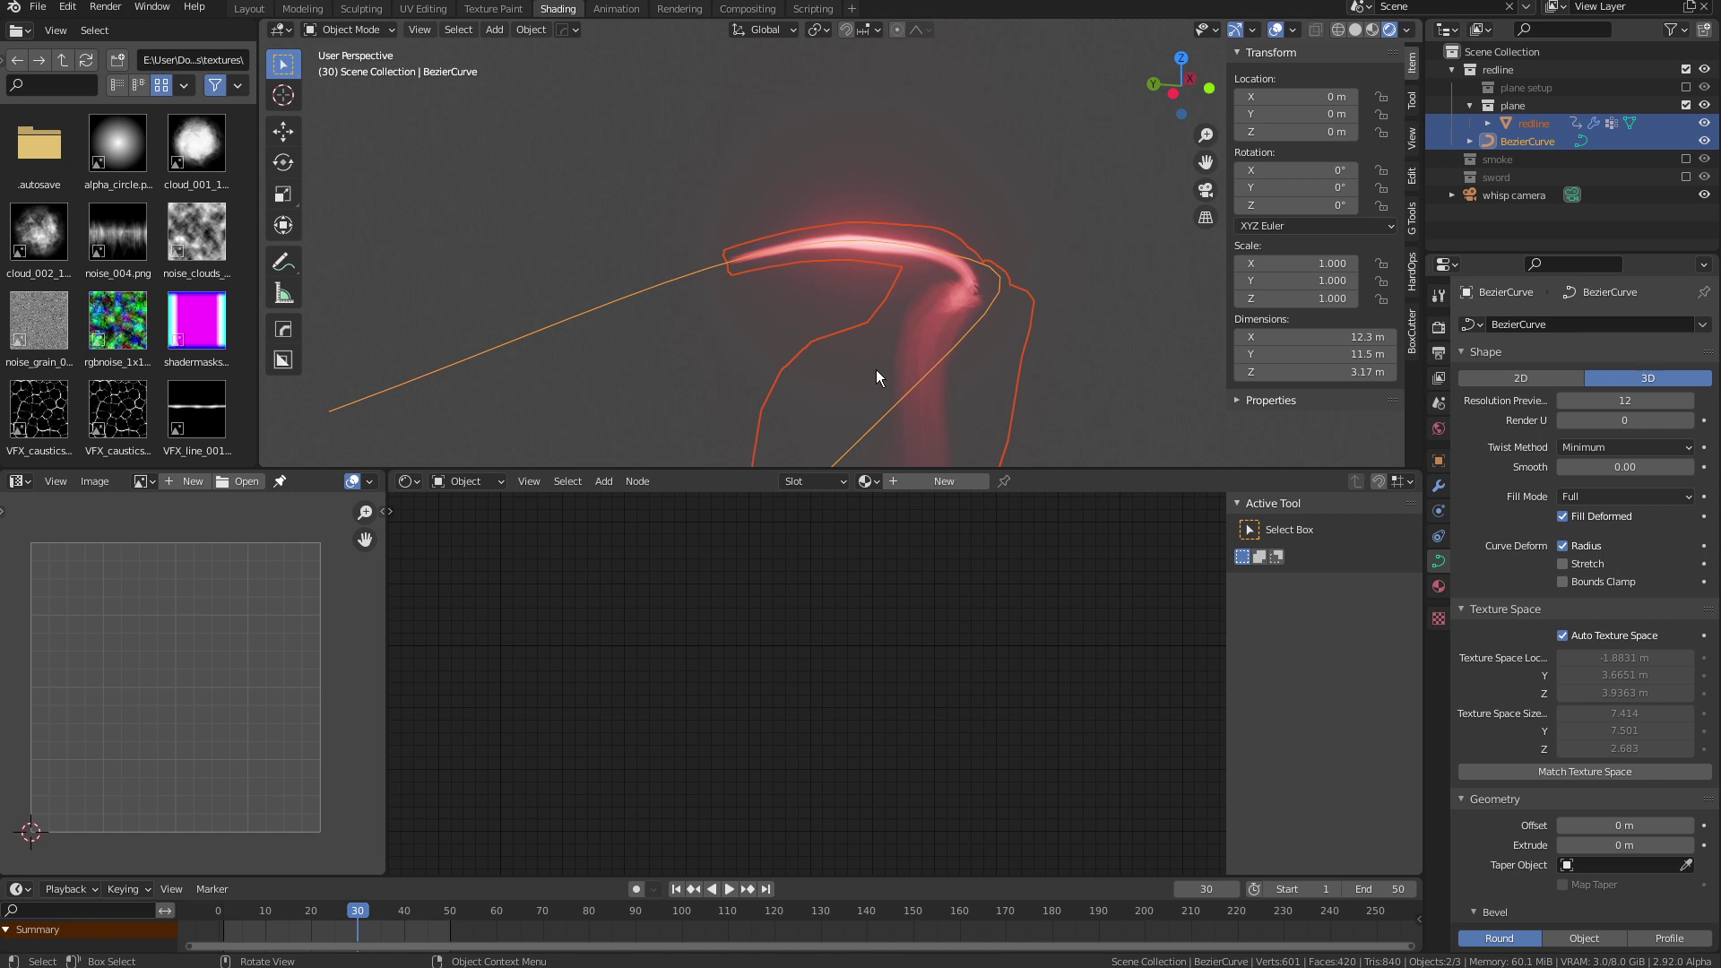
middle_click_drag(875, 371, 856, 307)
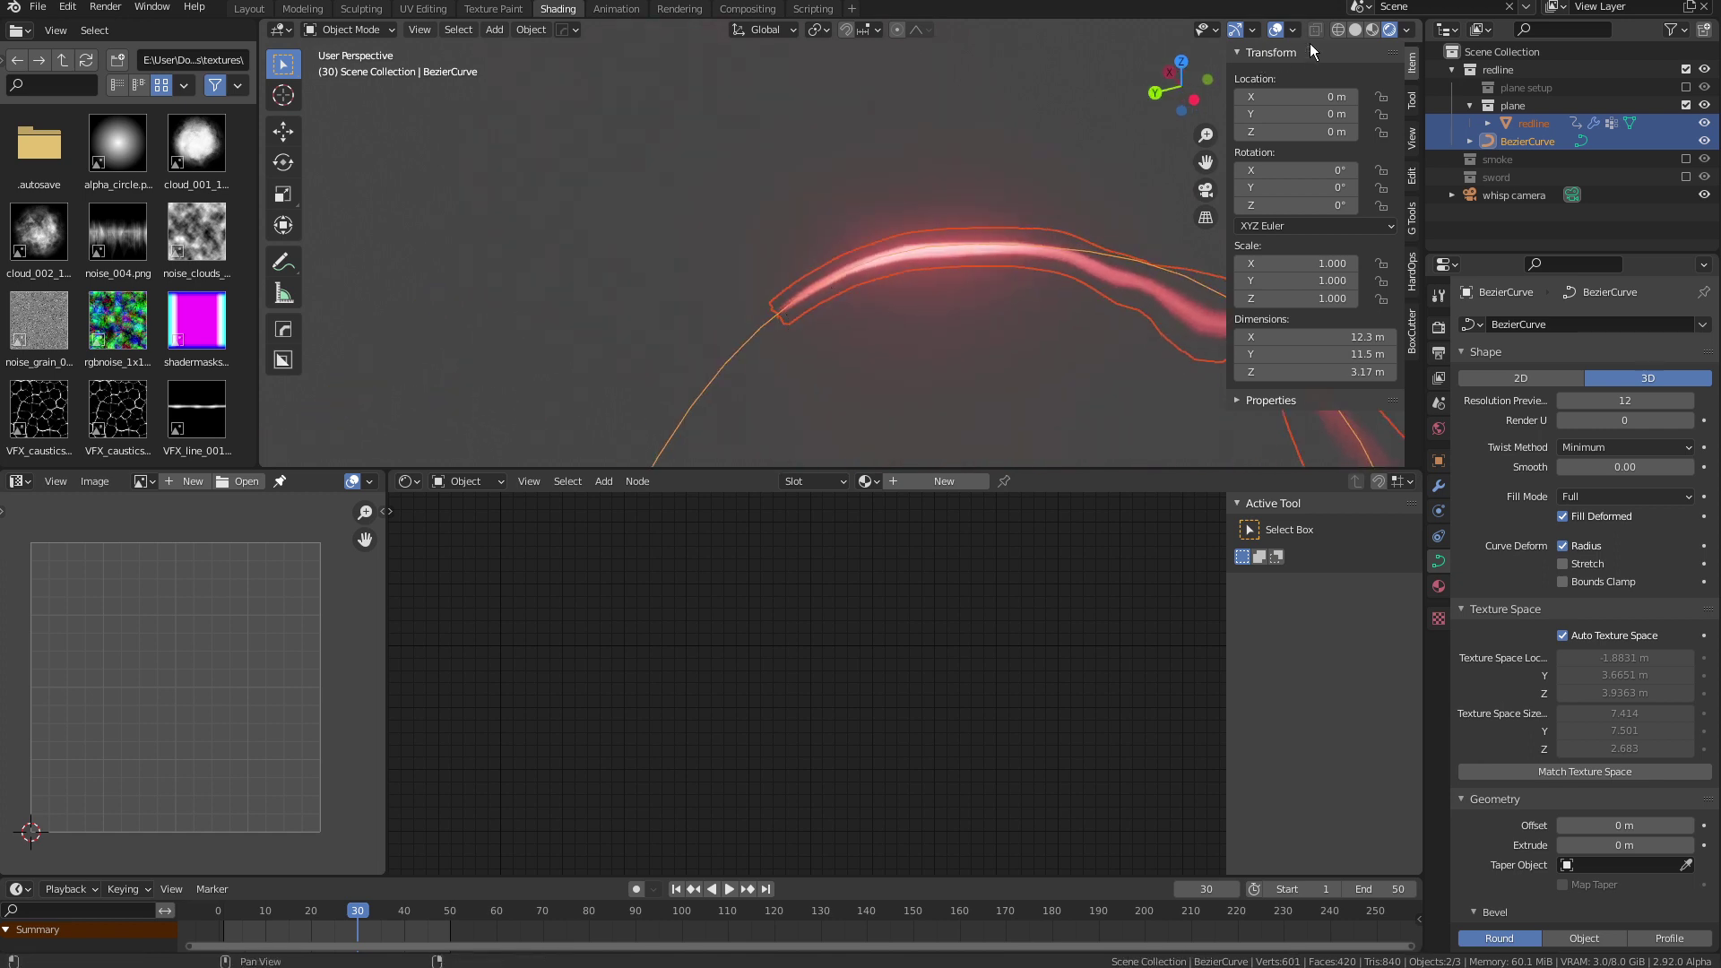
In solid shading, check the tilt of a Bezier curve control point in Edit Mode, and return to Object Mode
left_click(1354, 30)
left_click(749, 341)
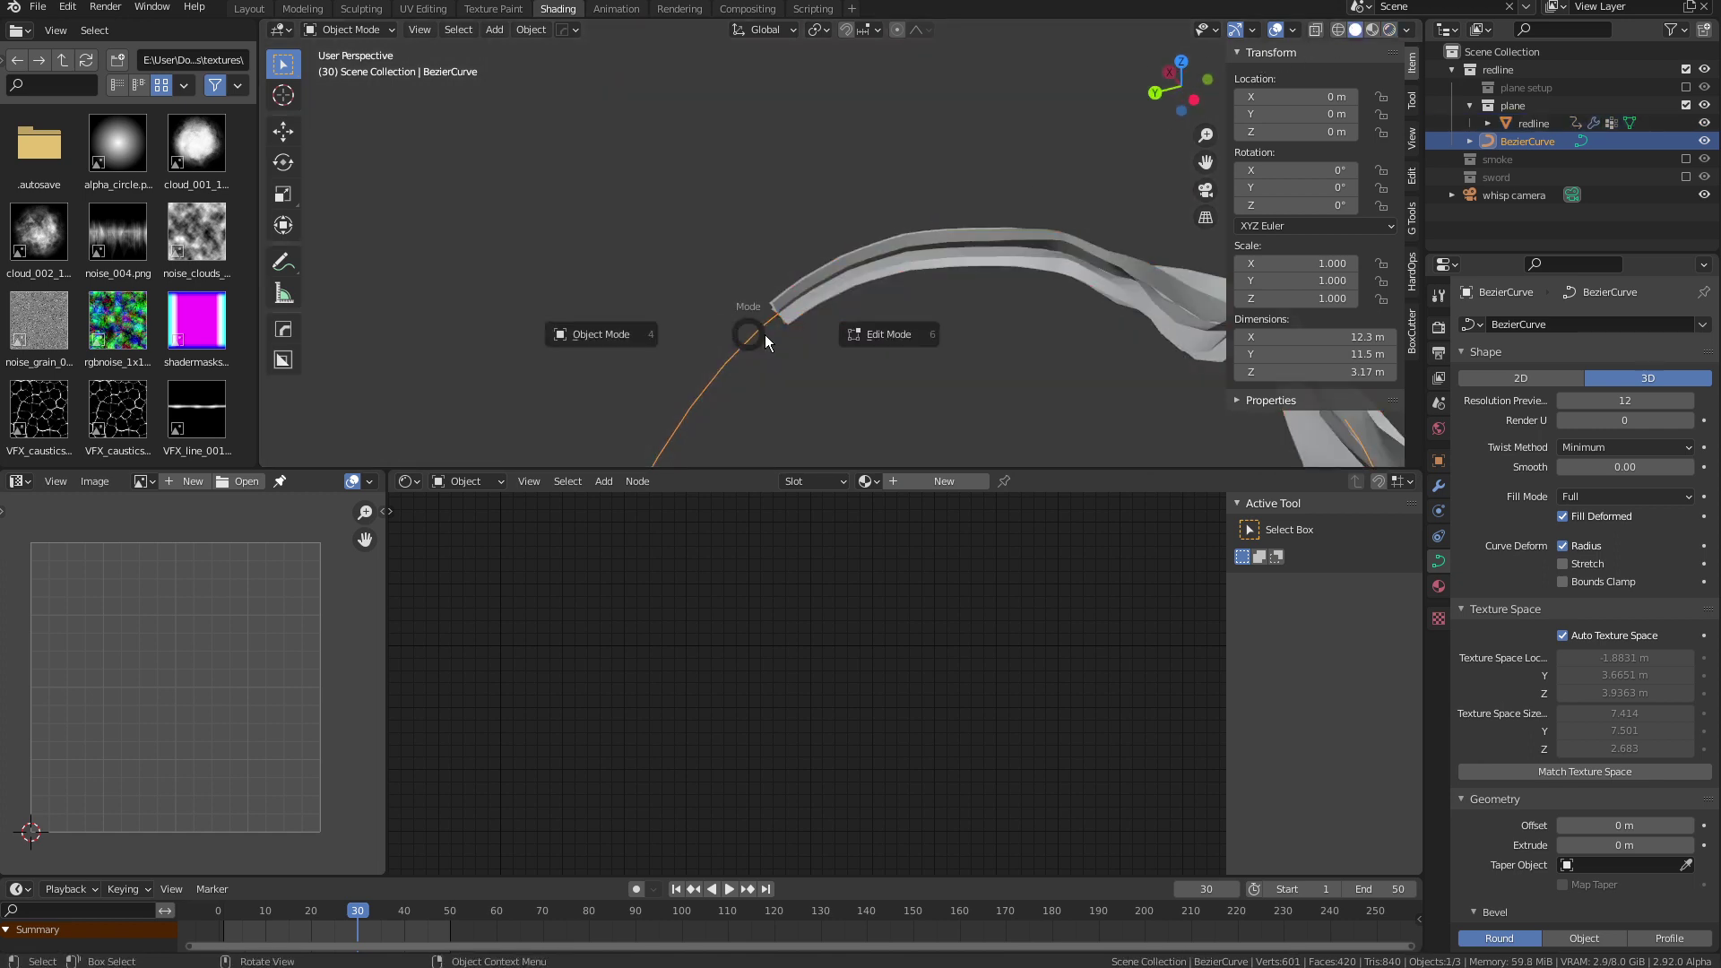
left_click(853, 345)
mouse_move(867, 372)
middle_mouse_down("shift")
mouse_move(895, 277)
mouse_move(860, 304)
mouse_move(940, 257)
mouse_move(932, 244)
mouse_move(866, 366)
mouse_move(862, 345)
middle_mouse_up("shift")
left_click(949, 256)
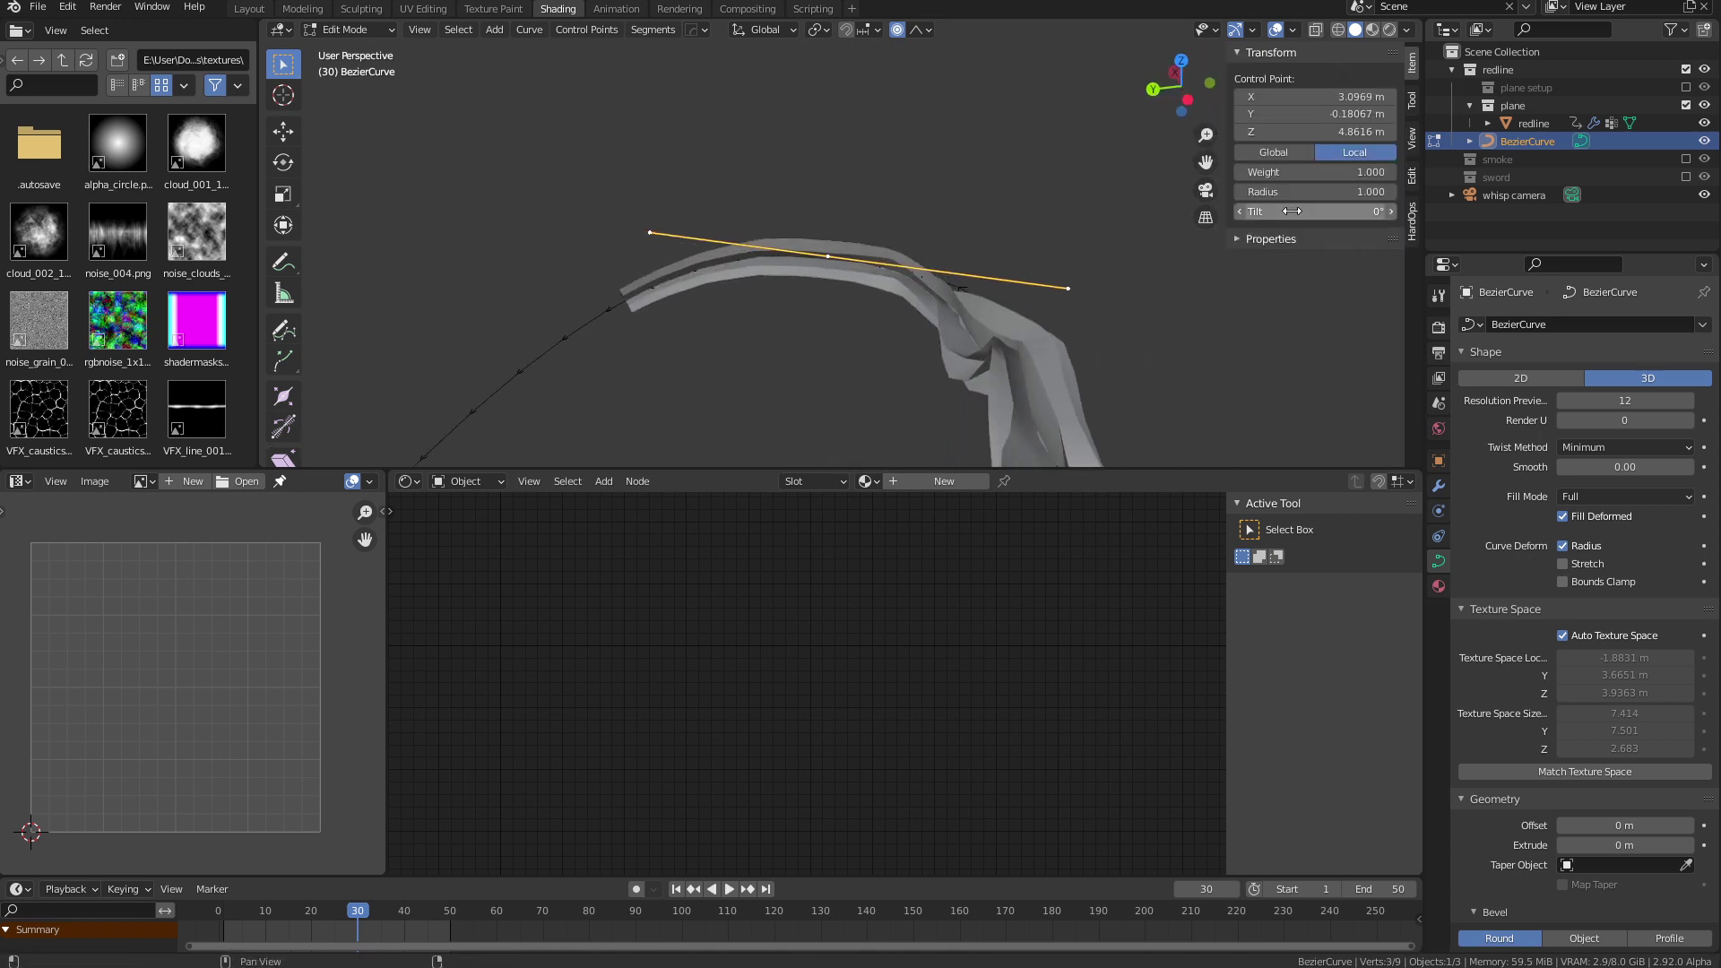
mouse_move(1292, 211)
left_mouse_down()
mouse_move(1247, 211)
mouse_move(1290, 211)
left_mouse_up()
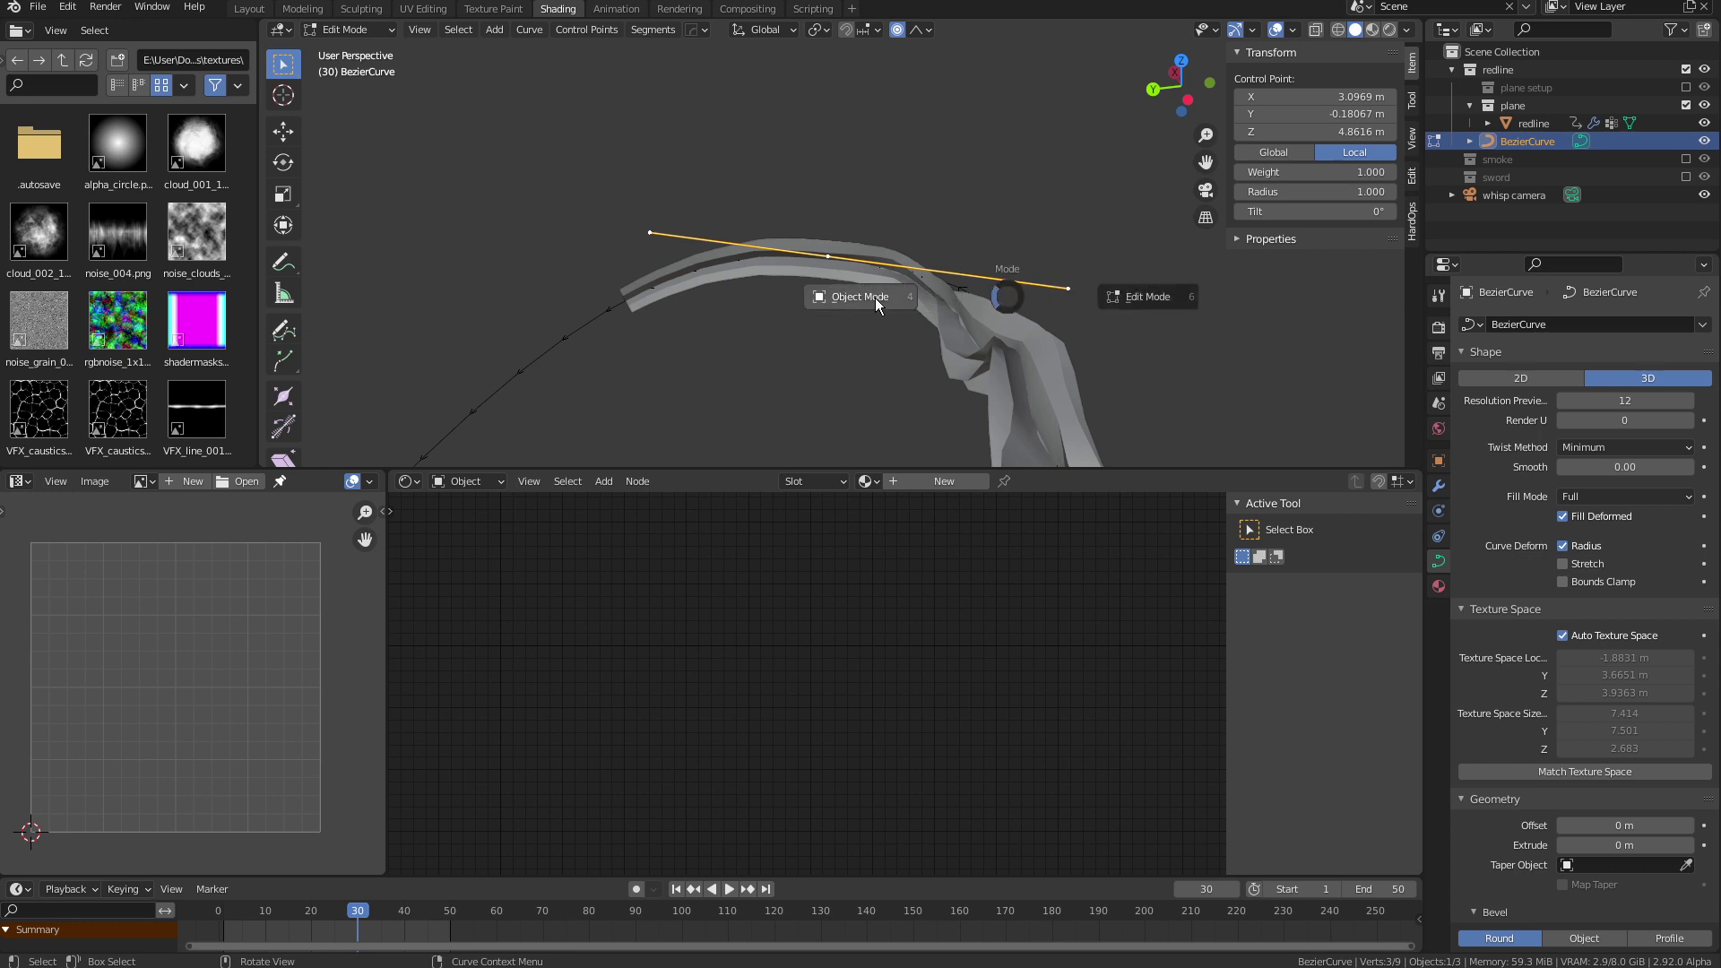
left_click(874, 297)
Show the redline mesh's modifiers and disable both Displace and Curve for viewport and render
middle_click_drag(954, 331, 989, 333)
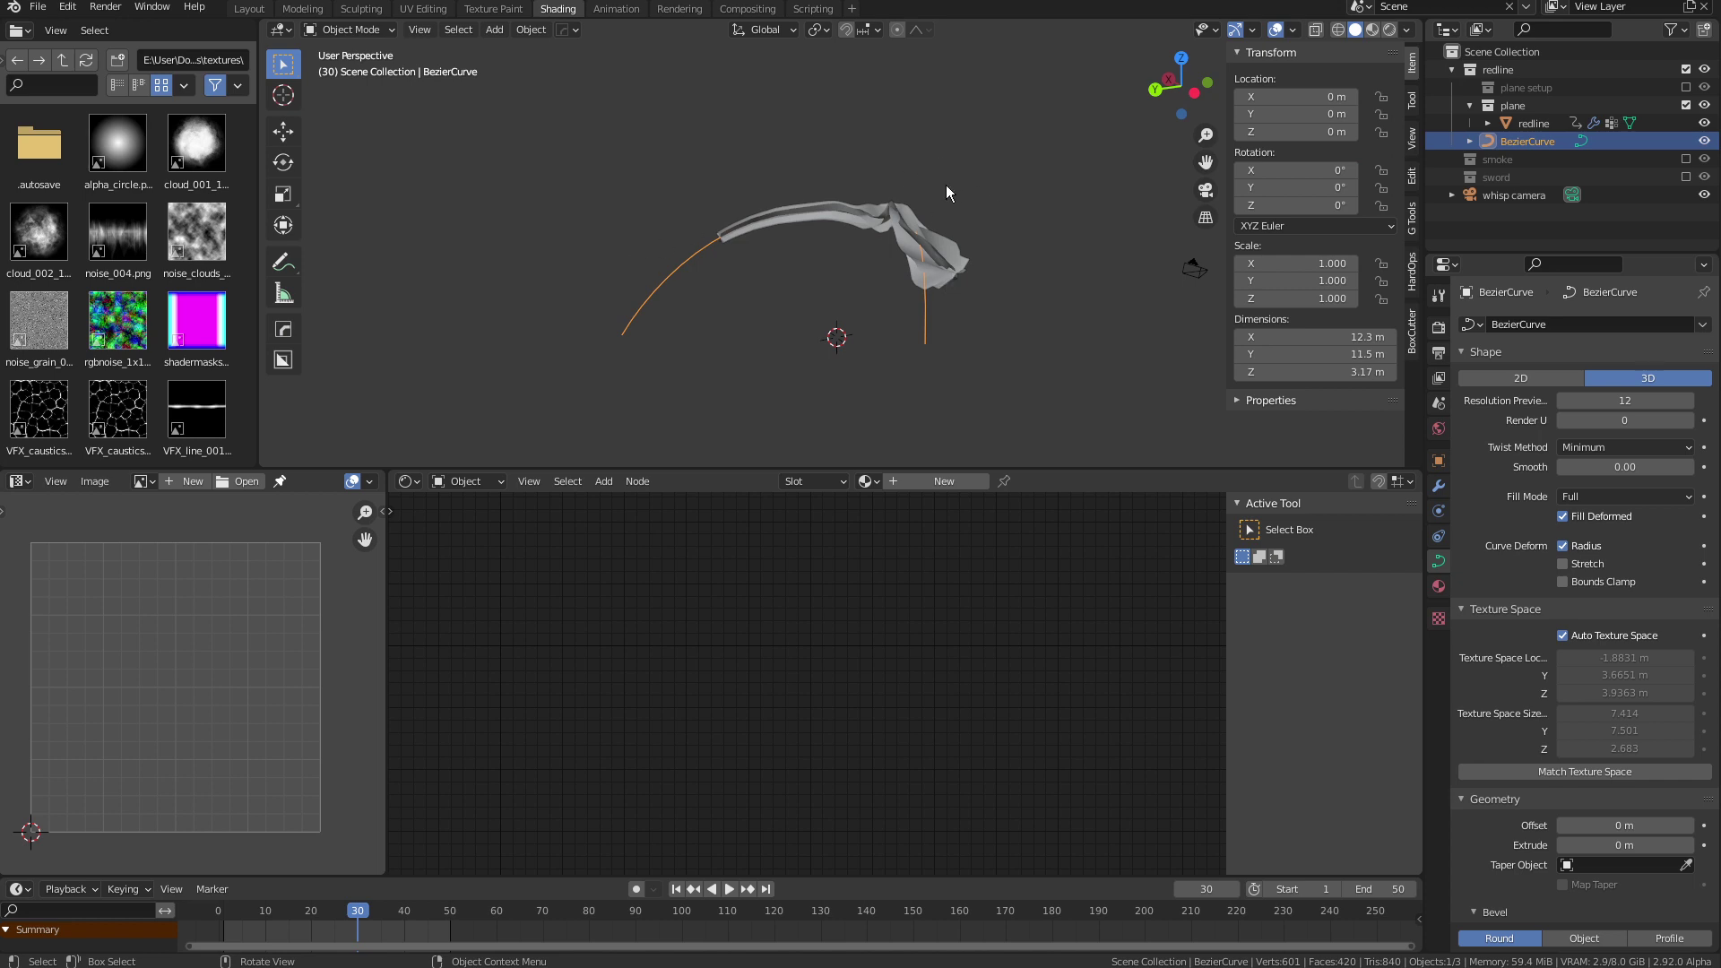
middle_click_drag(911, 287, 853, 293)
middle_click_drag(993, 306, 786, 231)
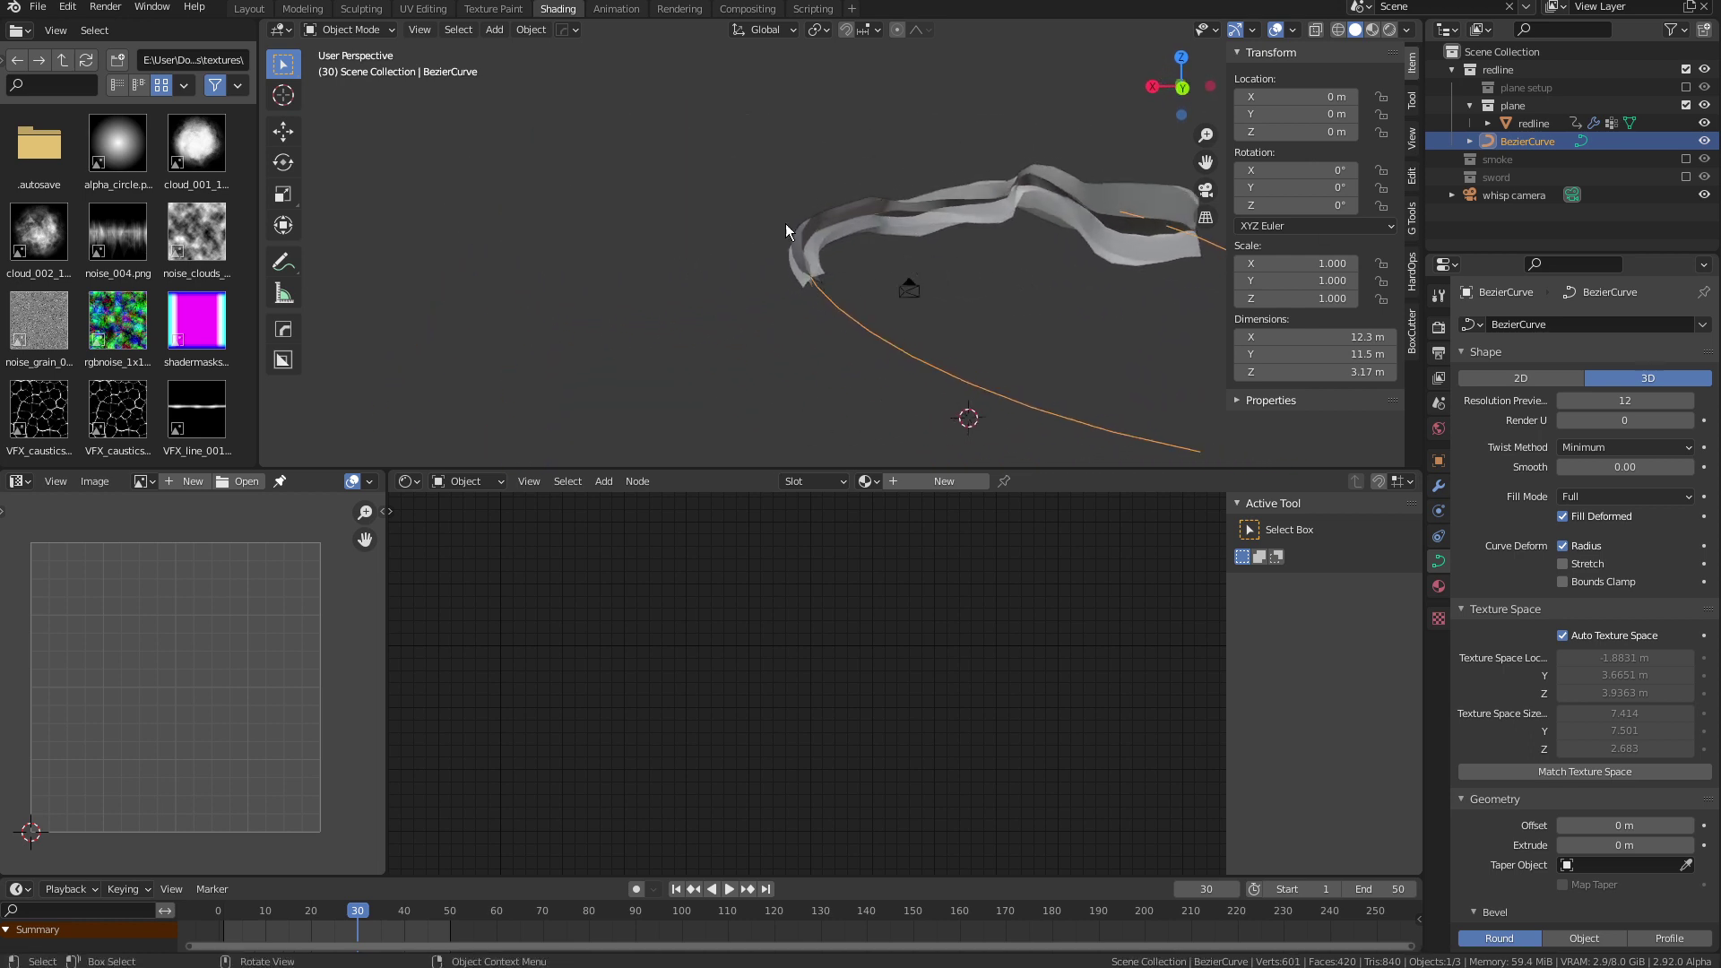
middle_click_drag(912, 269, 971, 303)
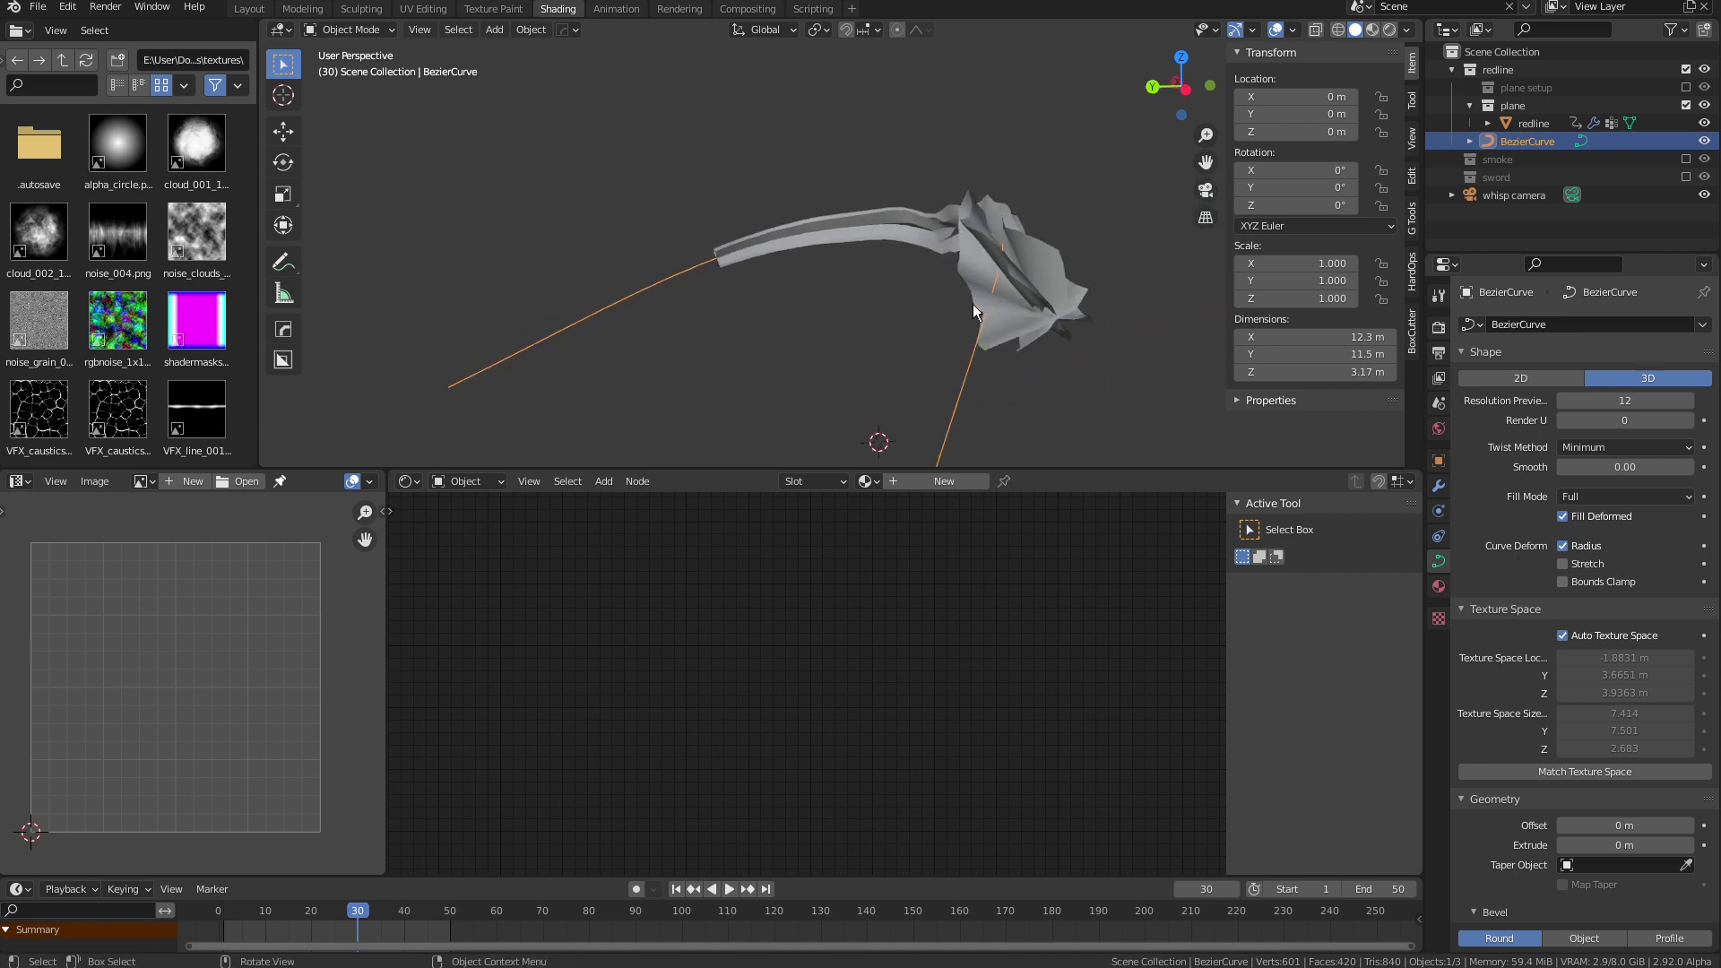
left_click(1439, 486)
left_click(1027, 239)
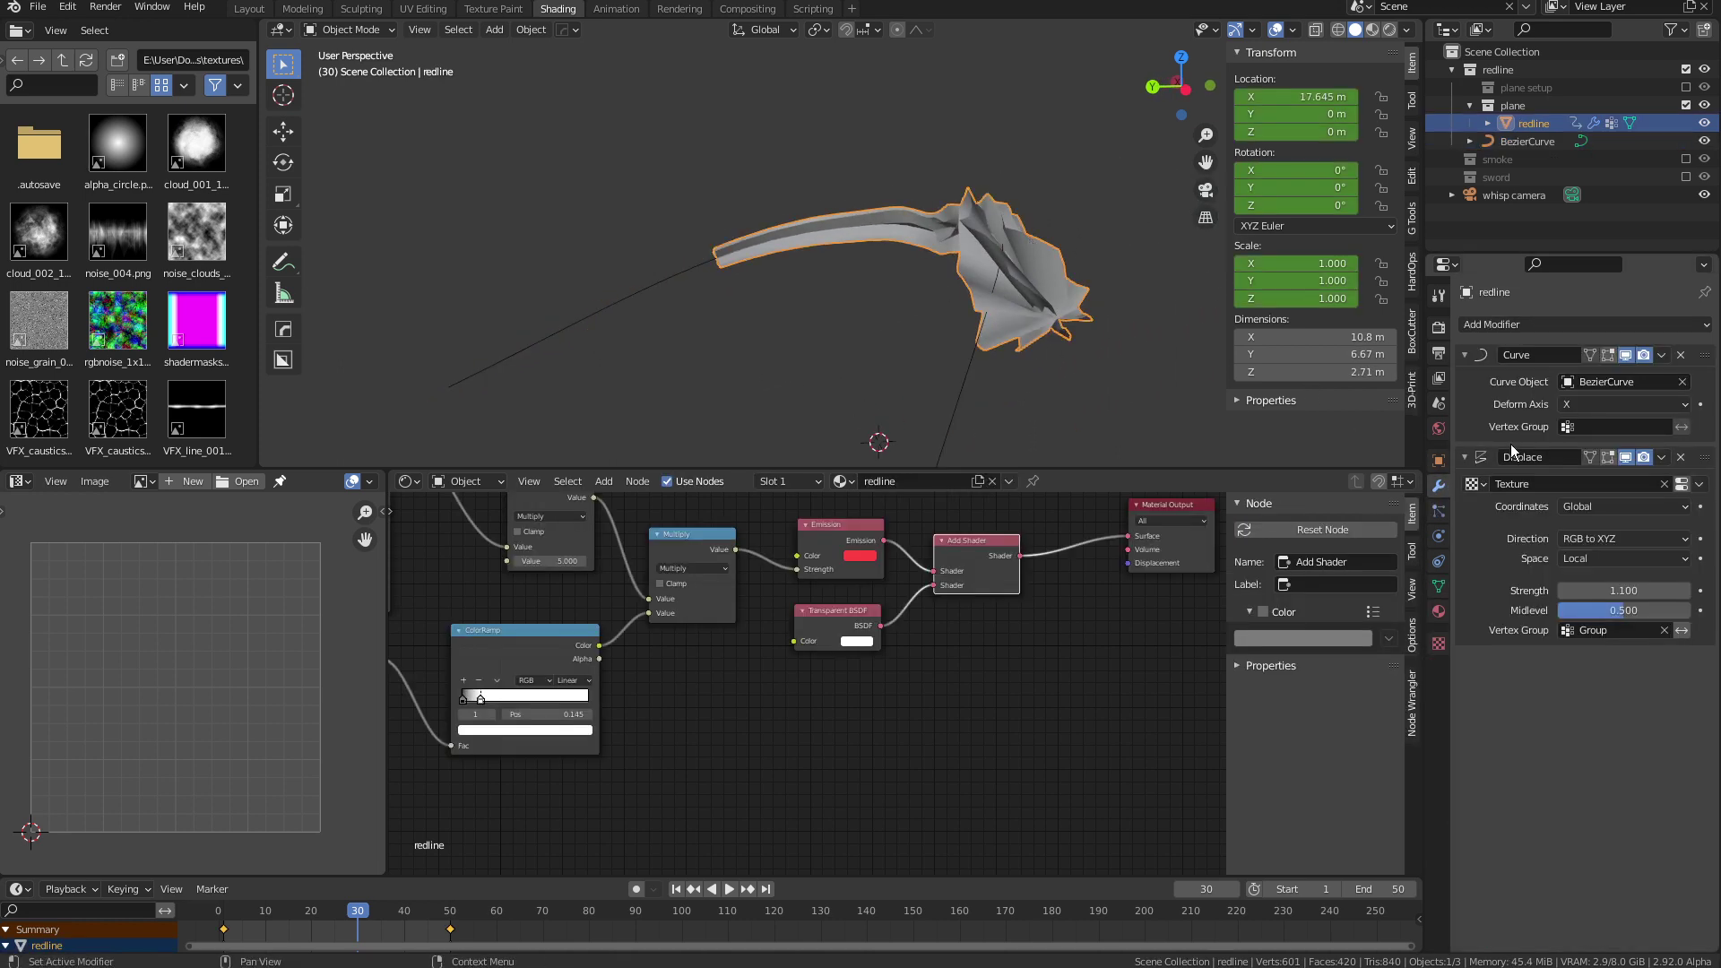
left_click(1625, 458)
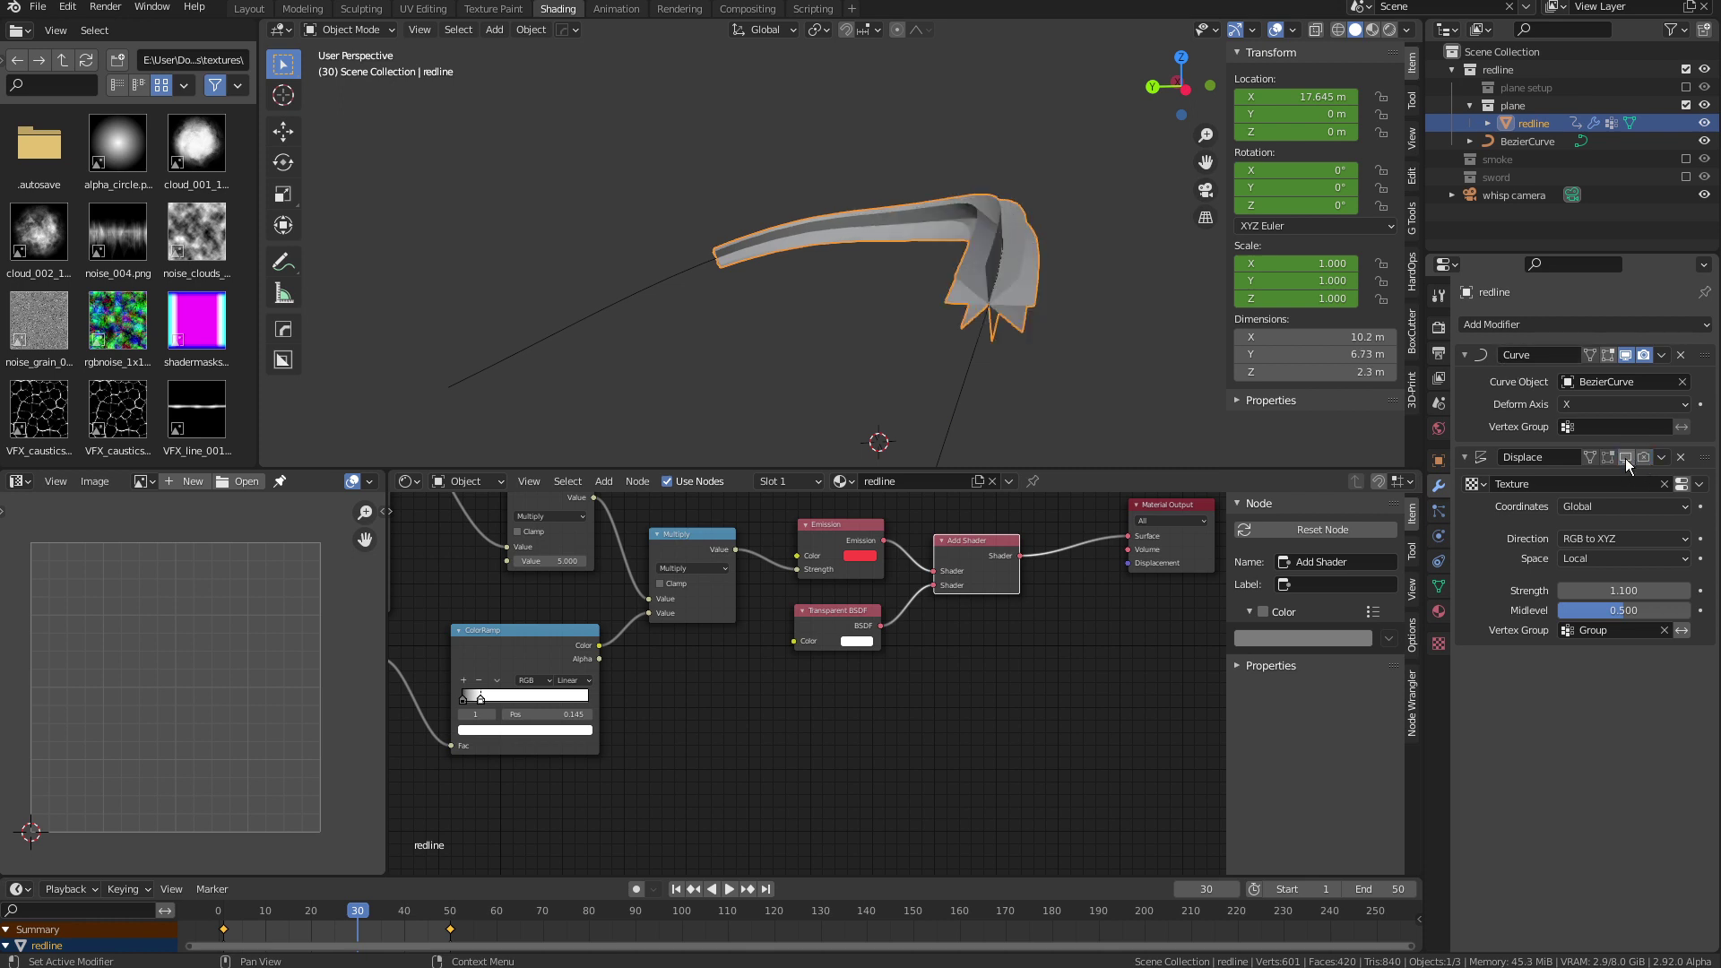
left_click(1627, 357)
middle_click_drag(905, 394, 908, 343)
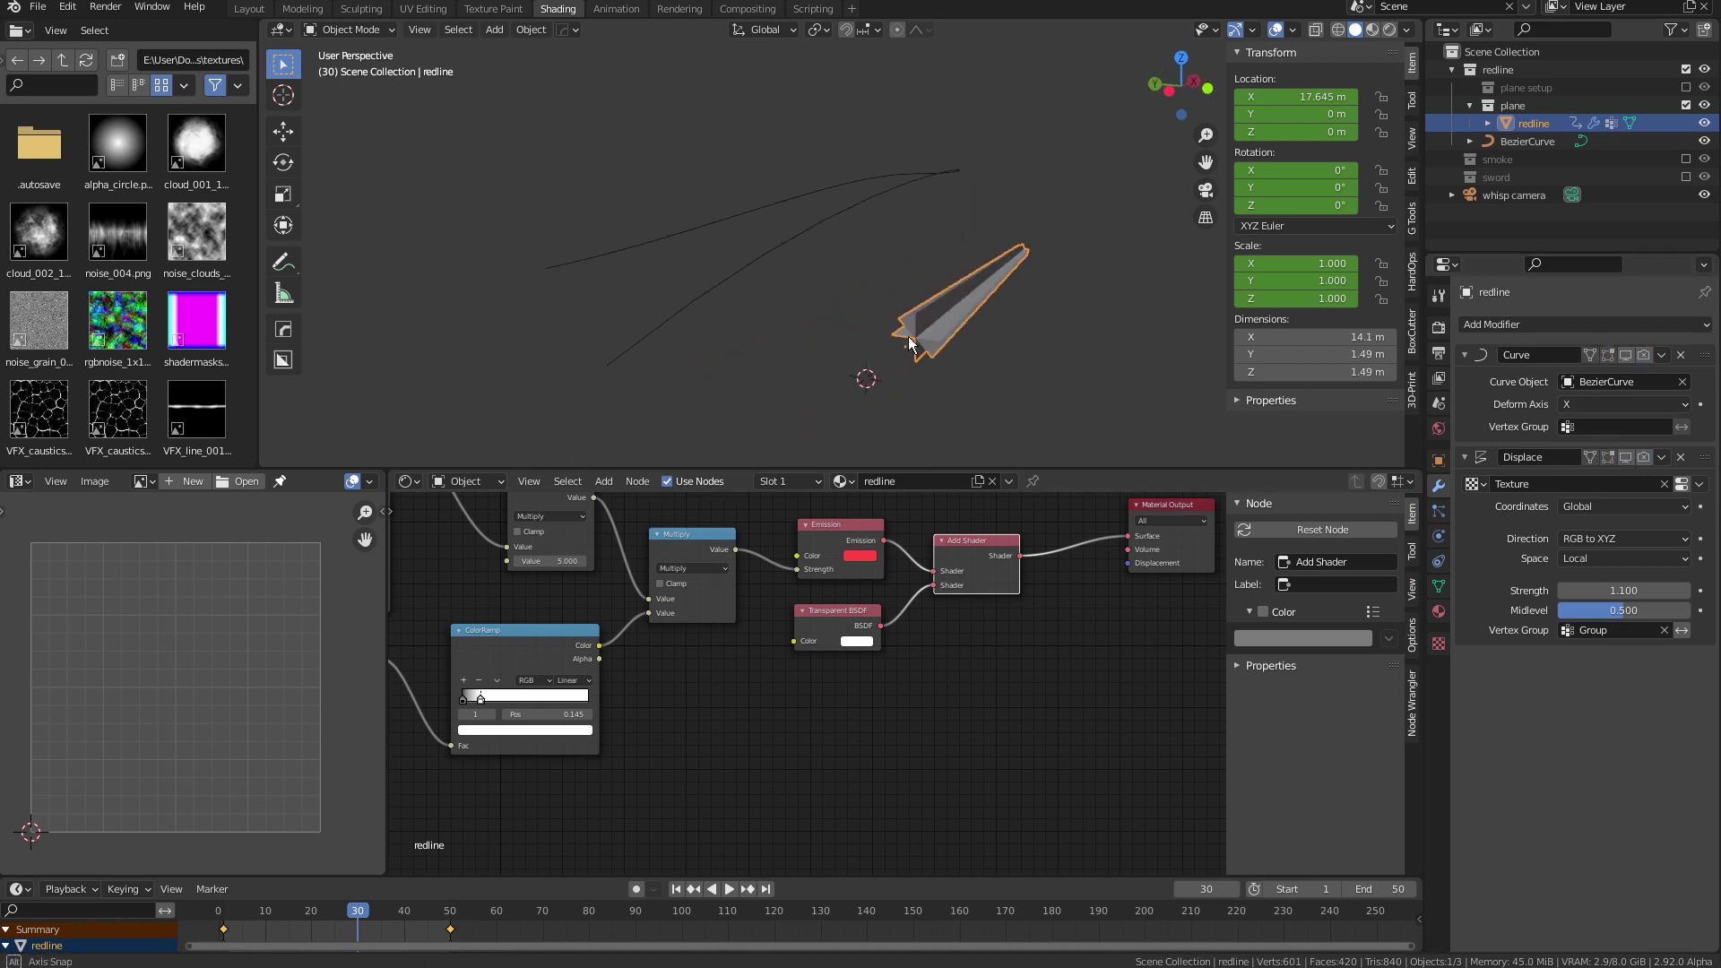
Compare the Bezier curve with the undeformed redline mesh, and scrub the mesh's straight movement to frame 25
left_click(907, 197)
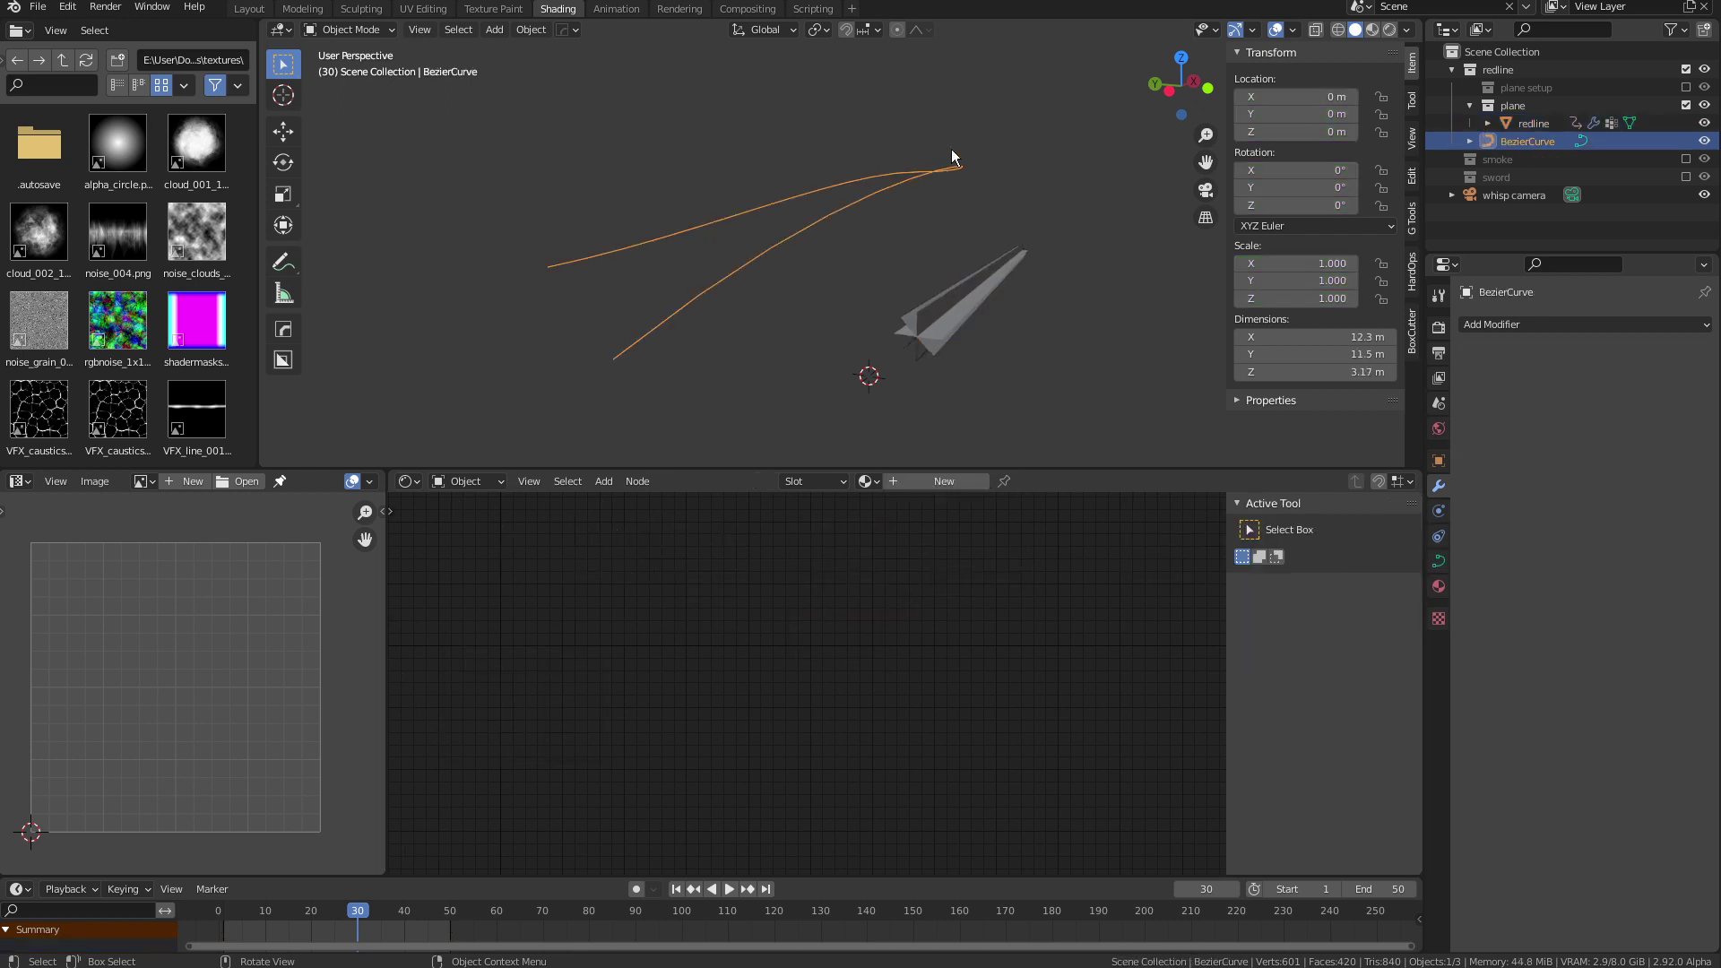
middle_click_drag(1004, 283, 960, 292)
left_click(1048, 283)
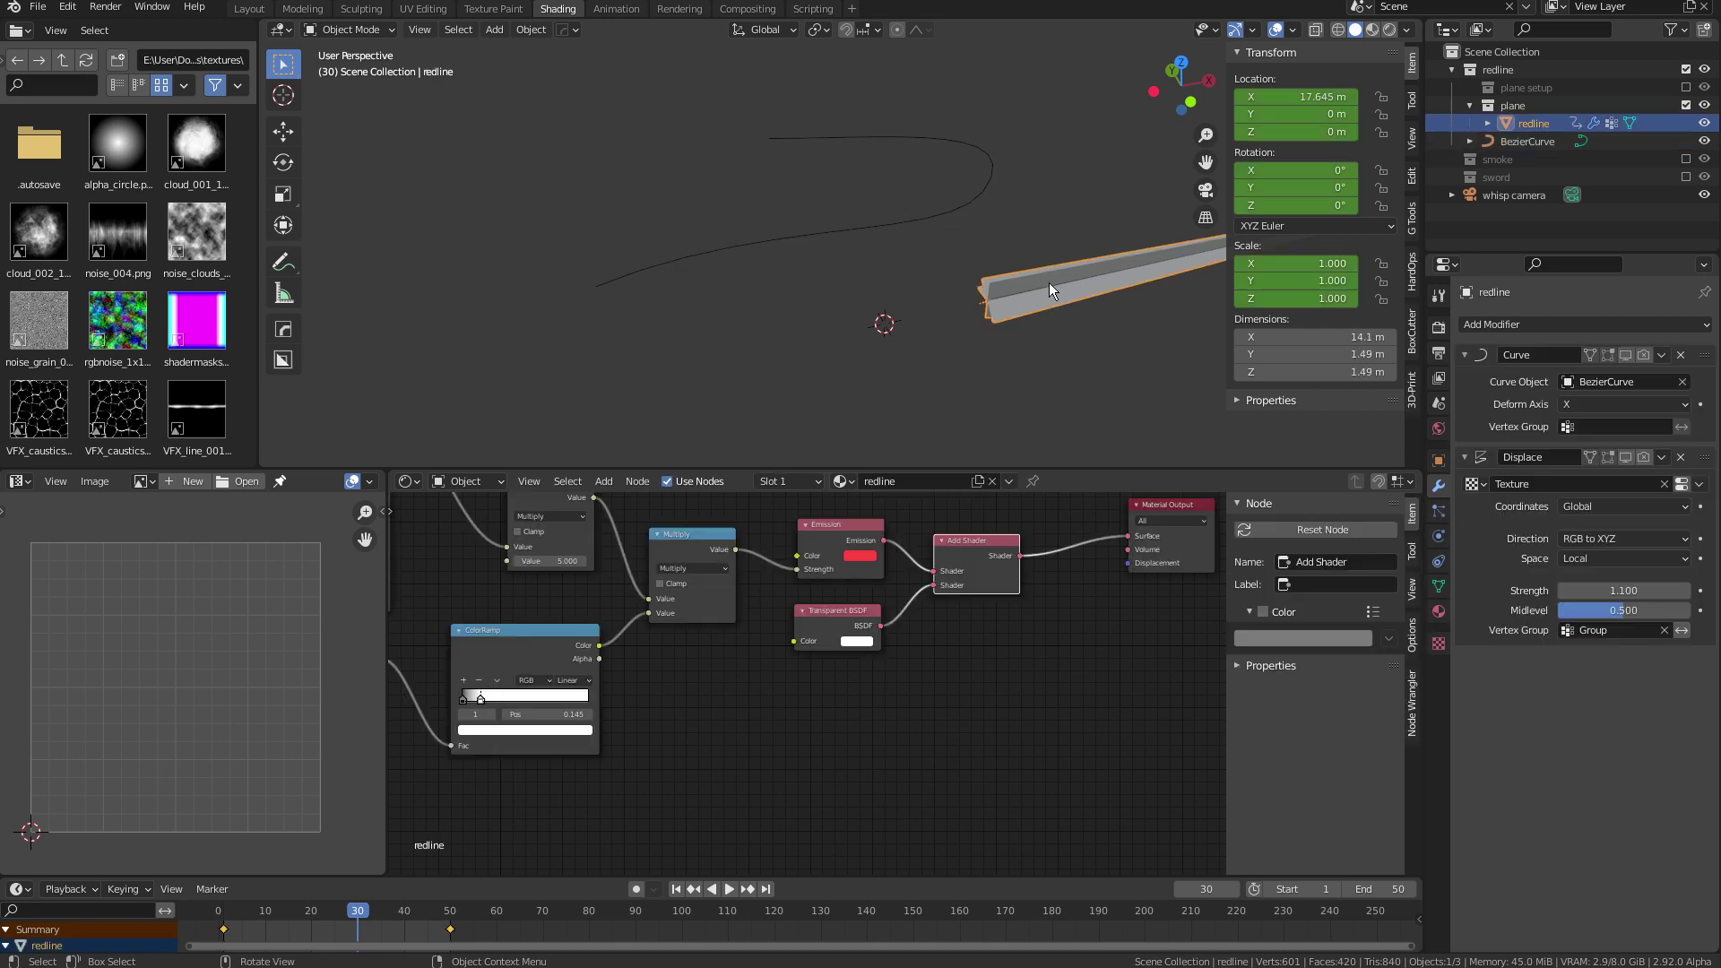
left_click_drag(353, 913, 311, 910)
key("space")
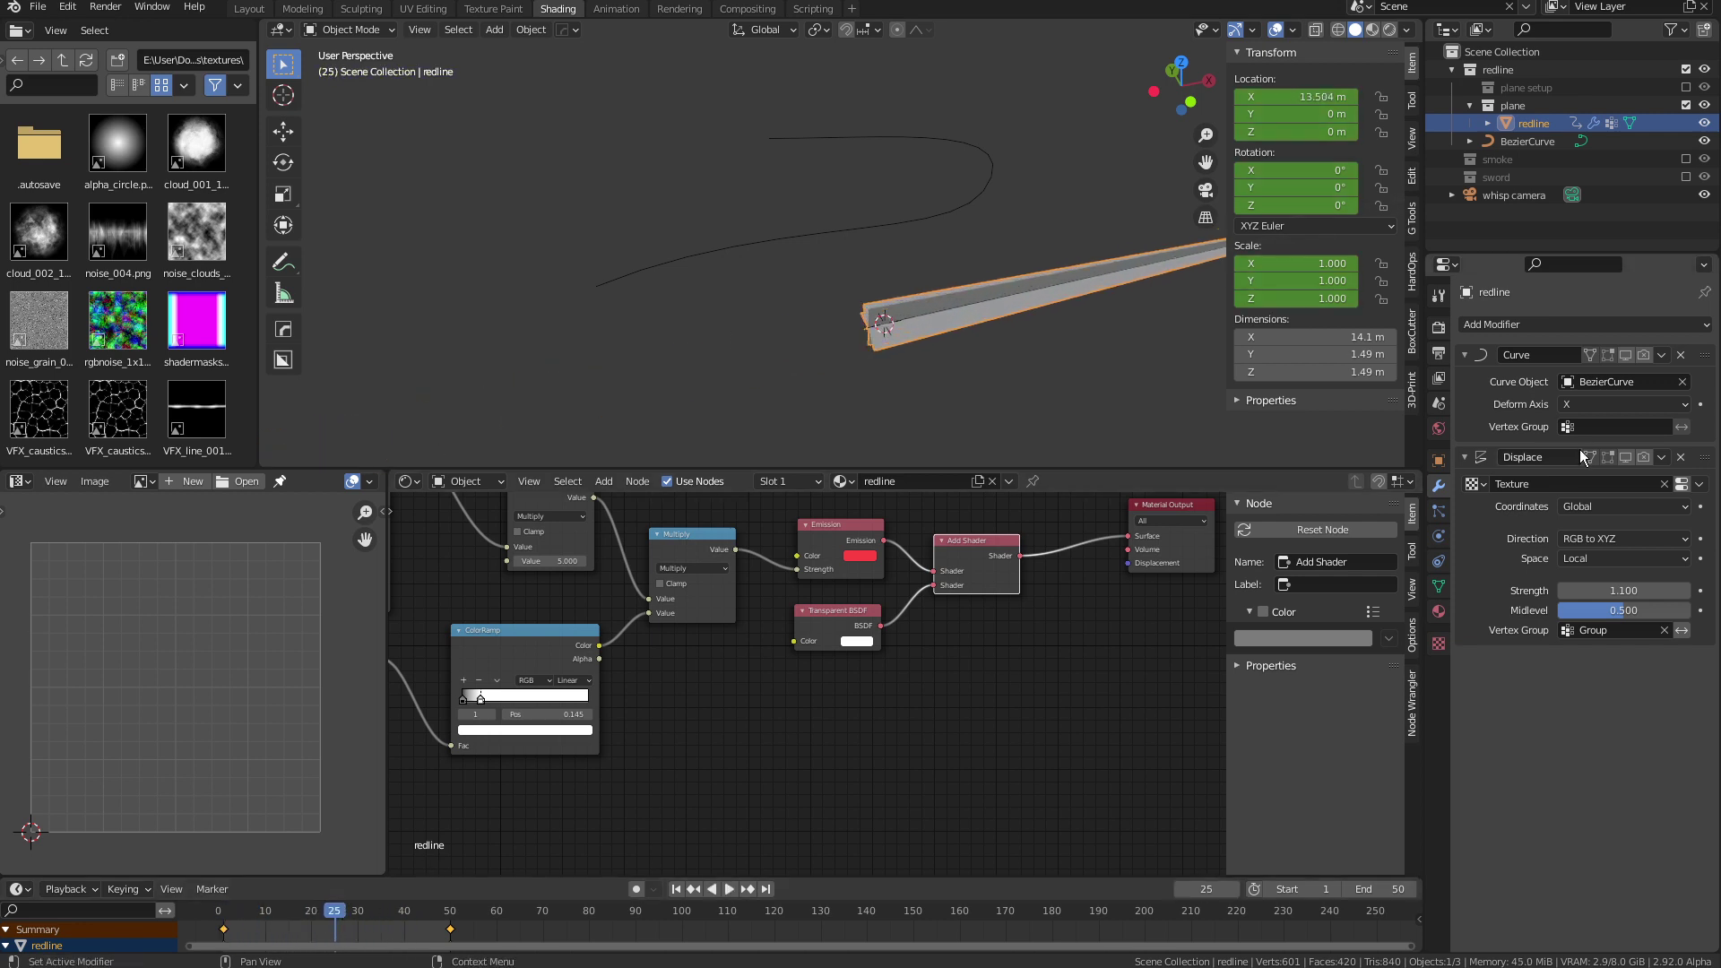
Re-enable the Curve modifier for viewport and render, and scrub the mesh's motion along the curve to frame 32
left_click(1626, 355)
left_click(1640, 355)
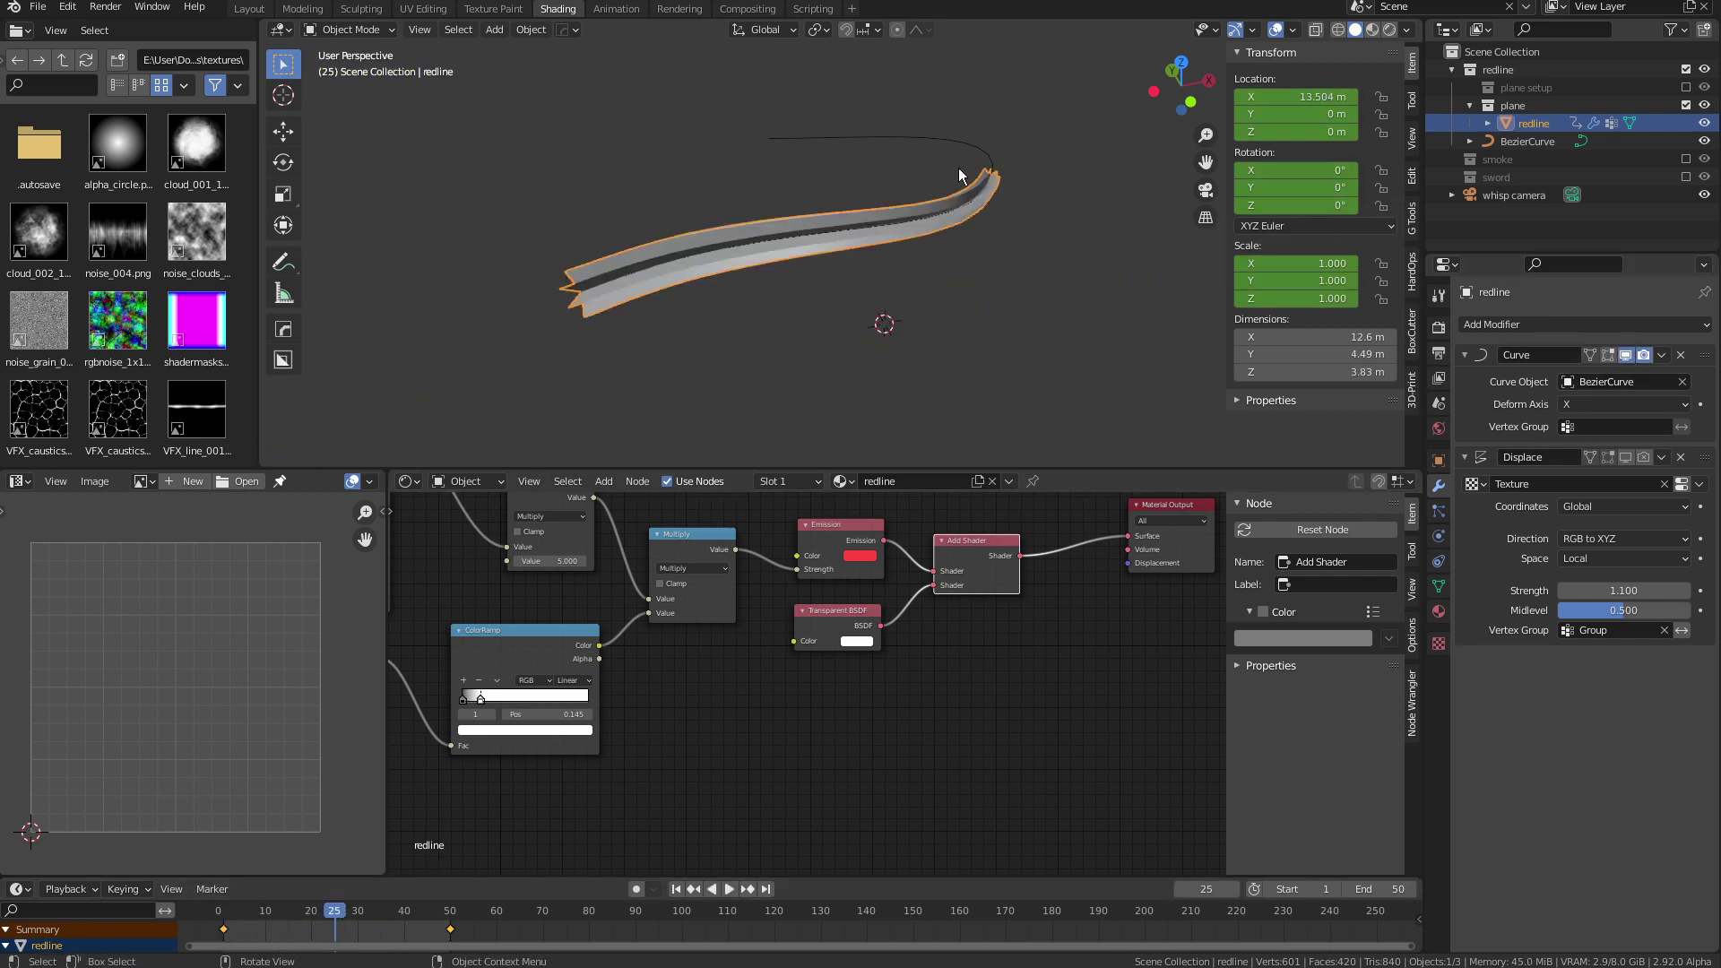
key("space")
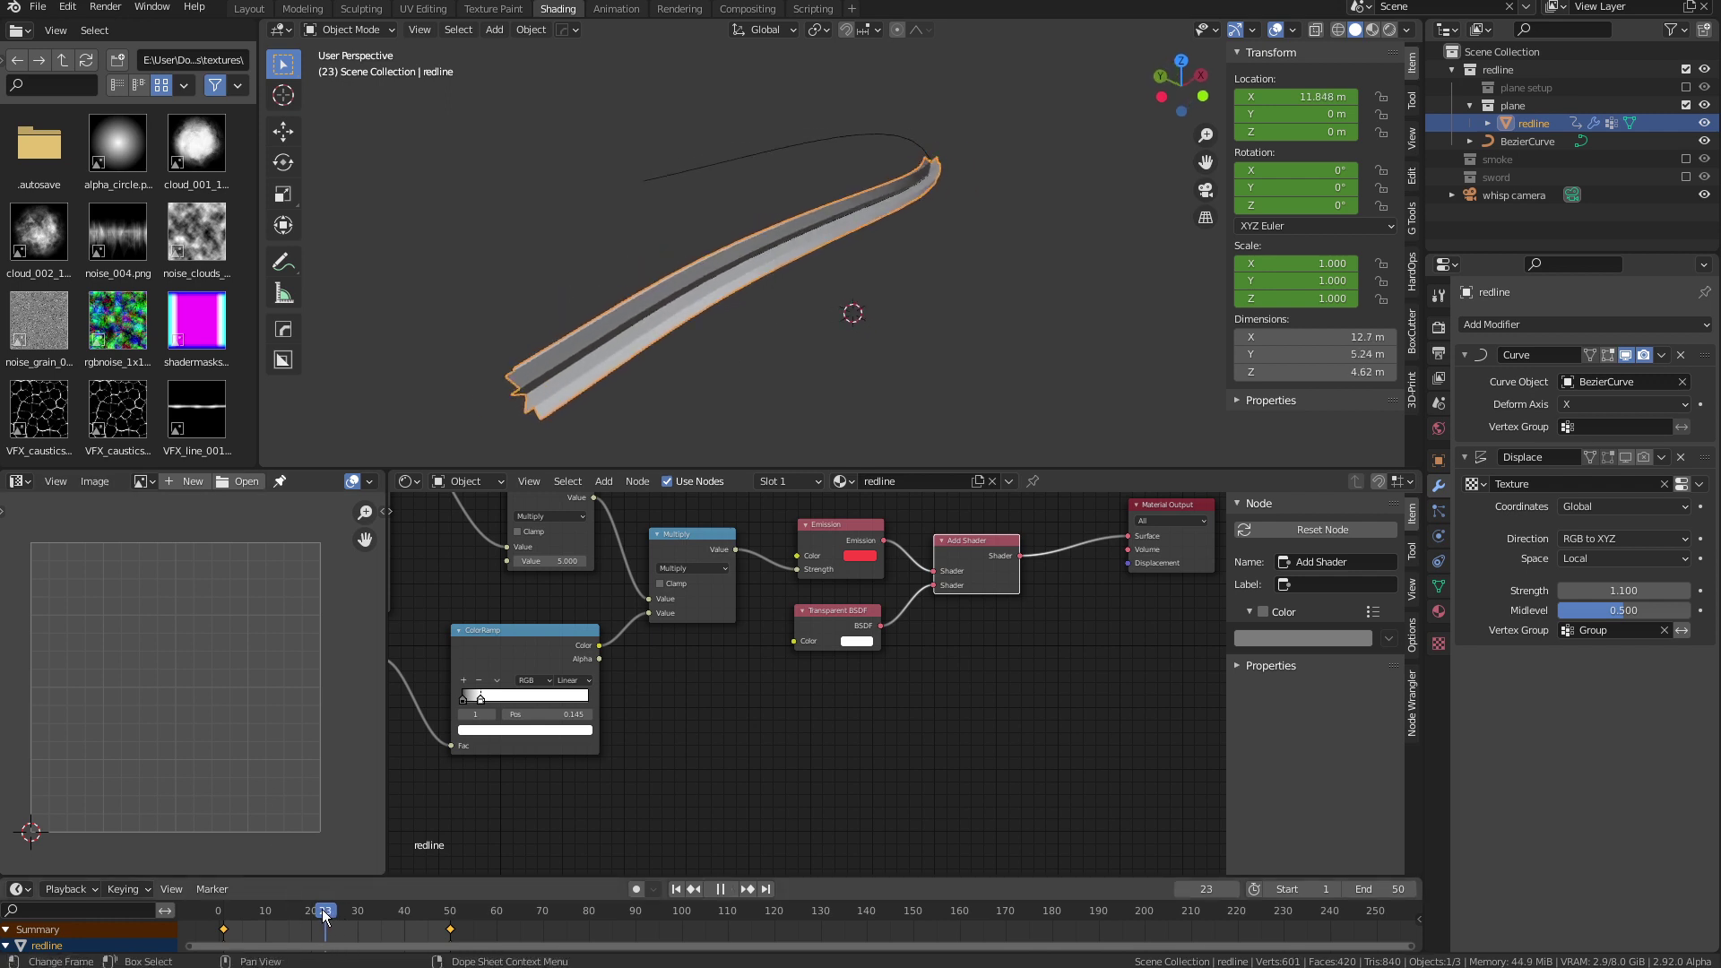
left_click(247, 927)
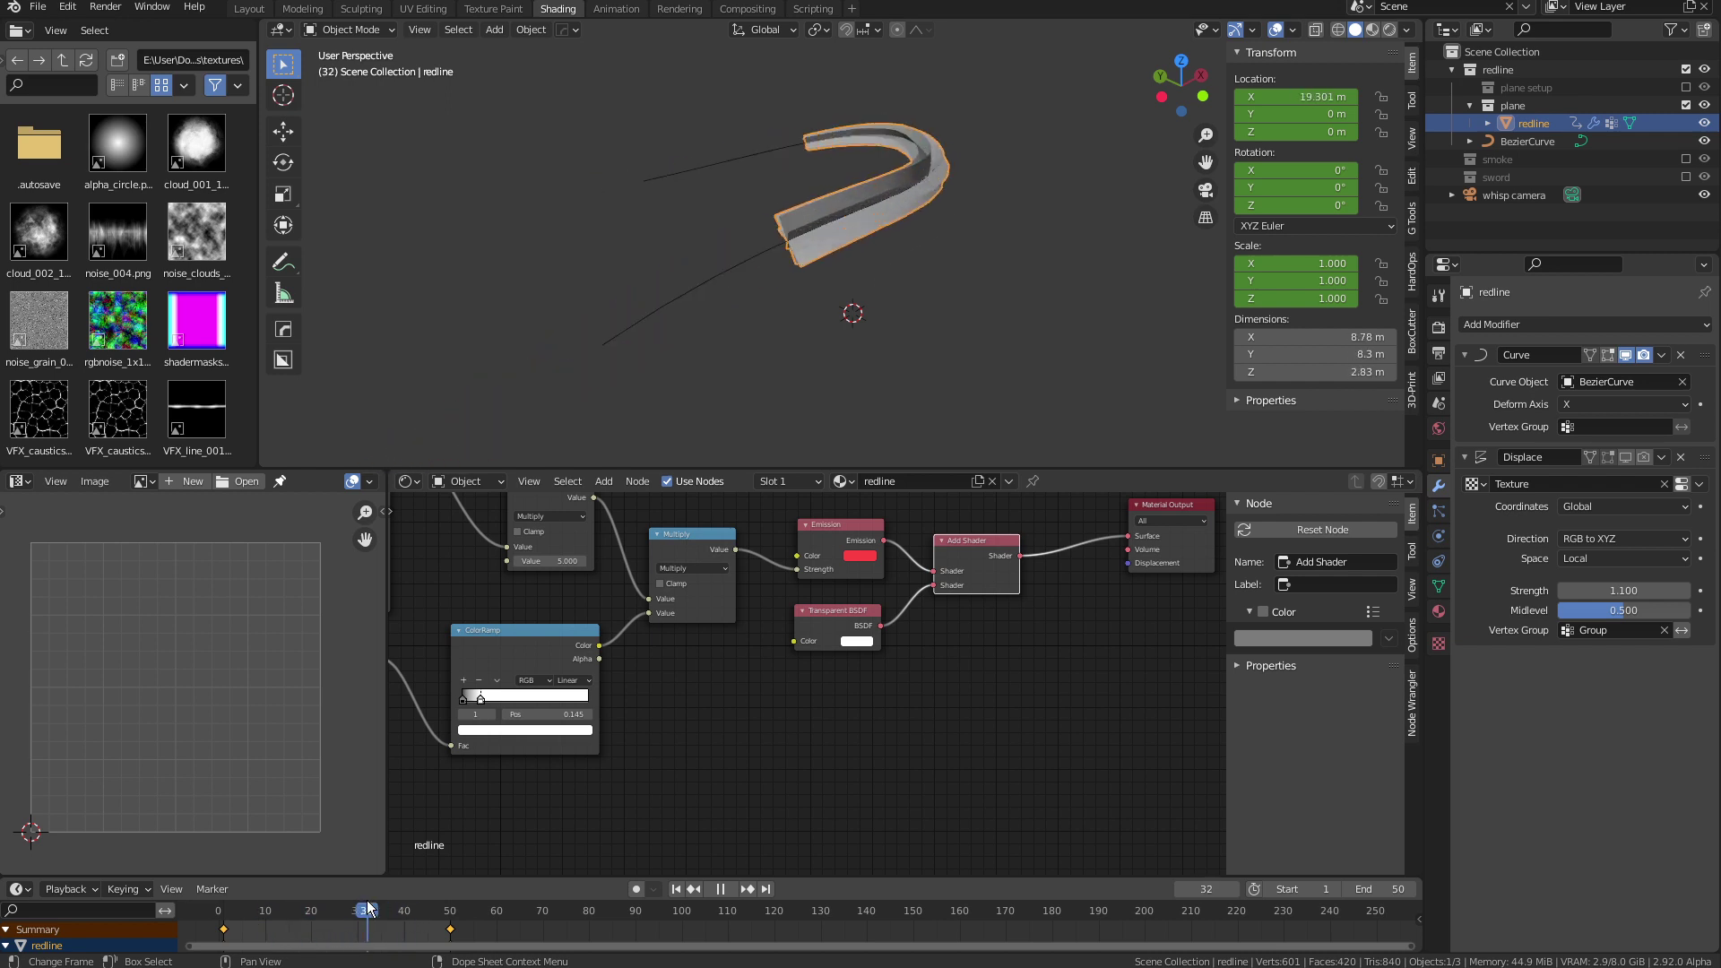
key("space")
middle_click_drag(868, 375, 817, 311)
middle_click_drag(790, 219, 897, 271, "shift")
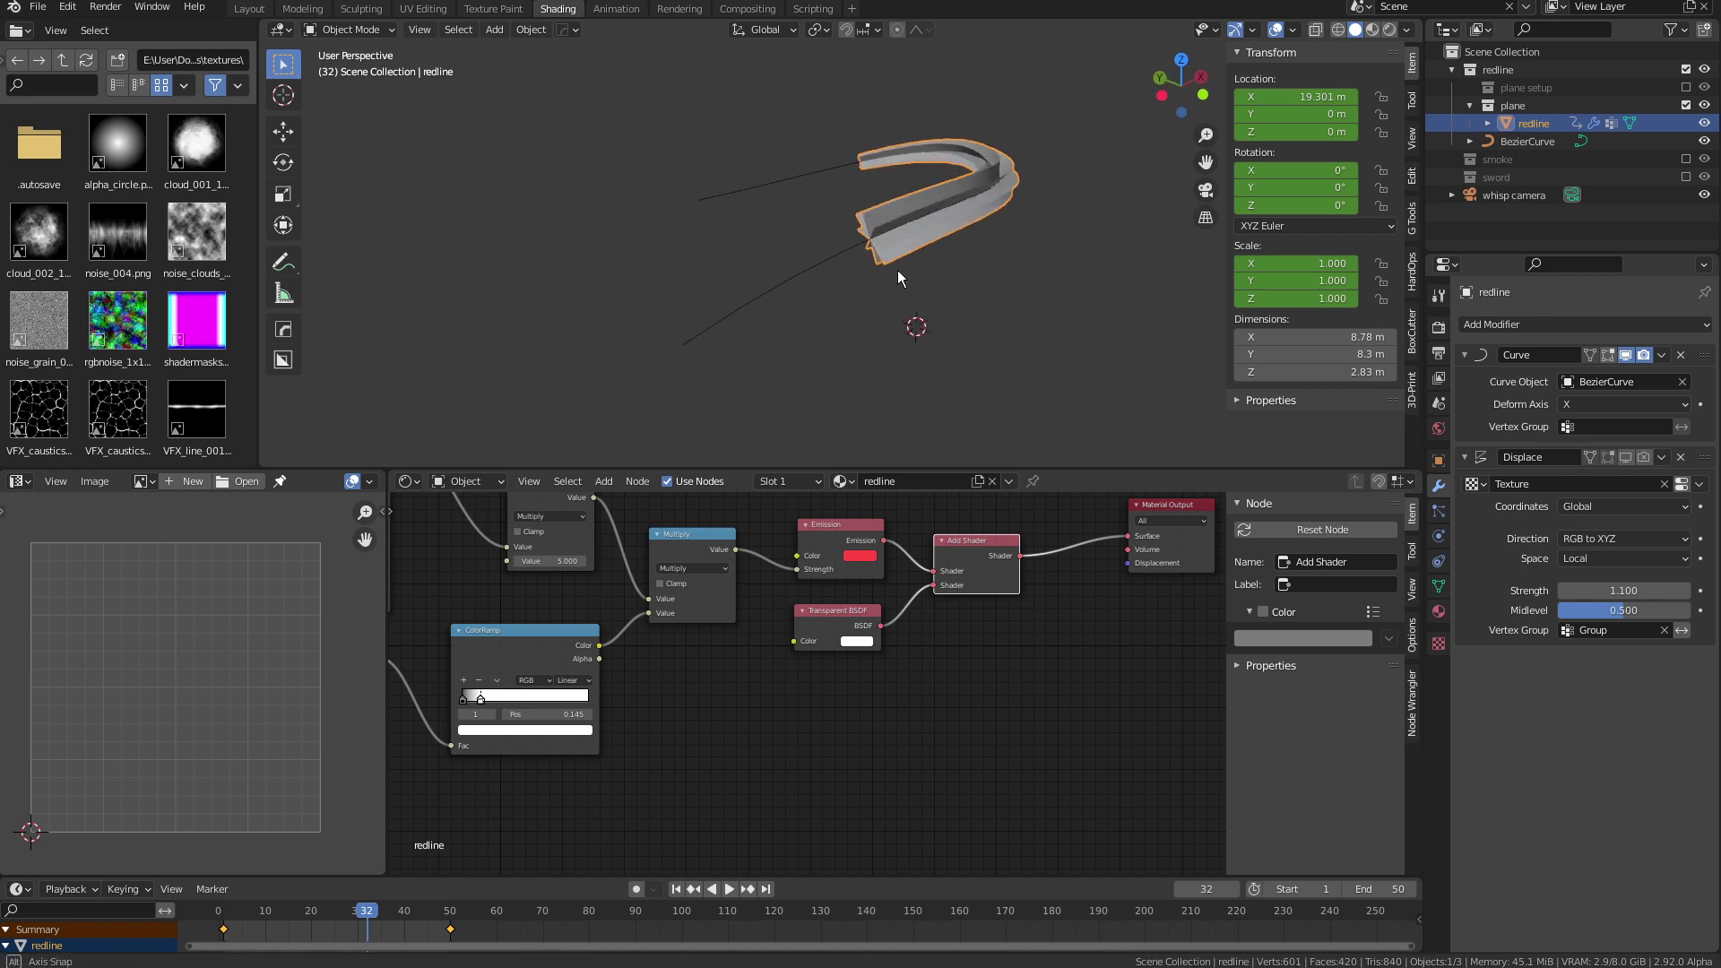
Preview the trail in rendered shading with overlays hidden, scrubbing the animation to frame 33
left_click(1389, 30)
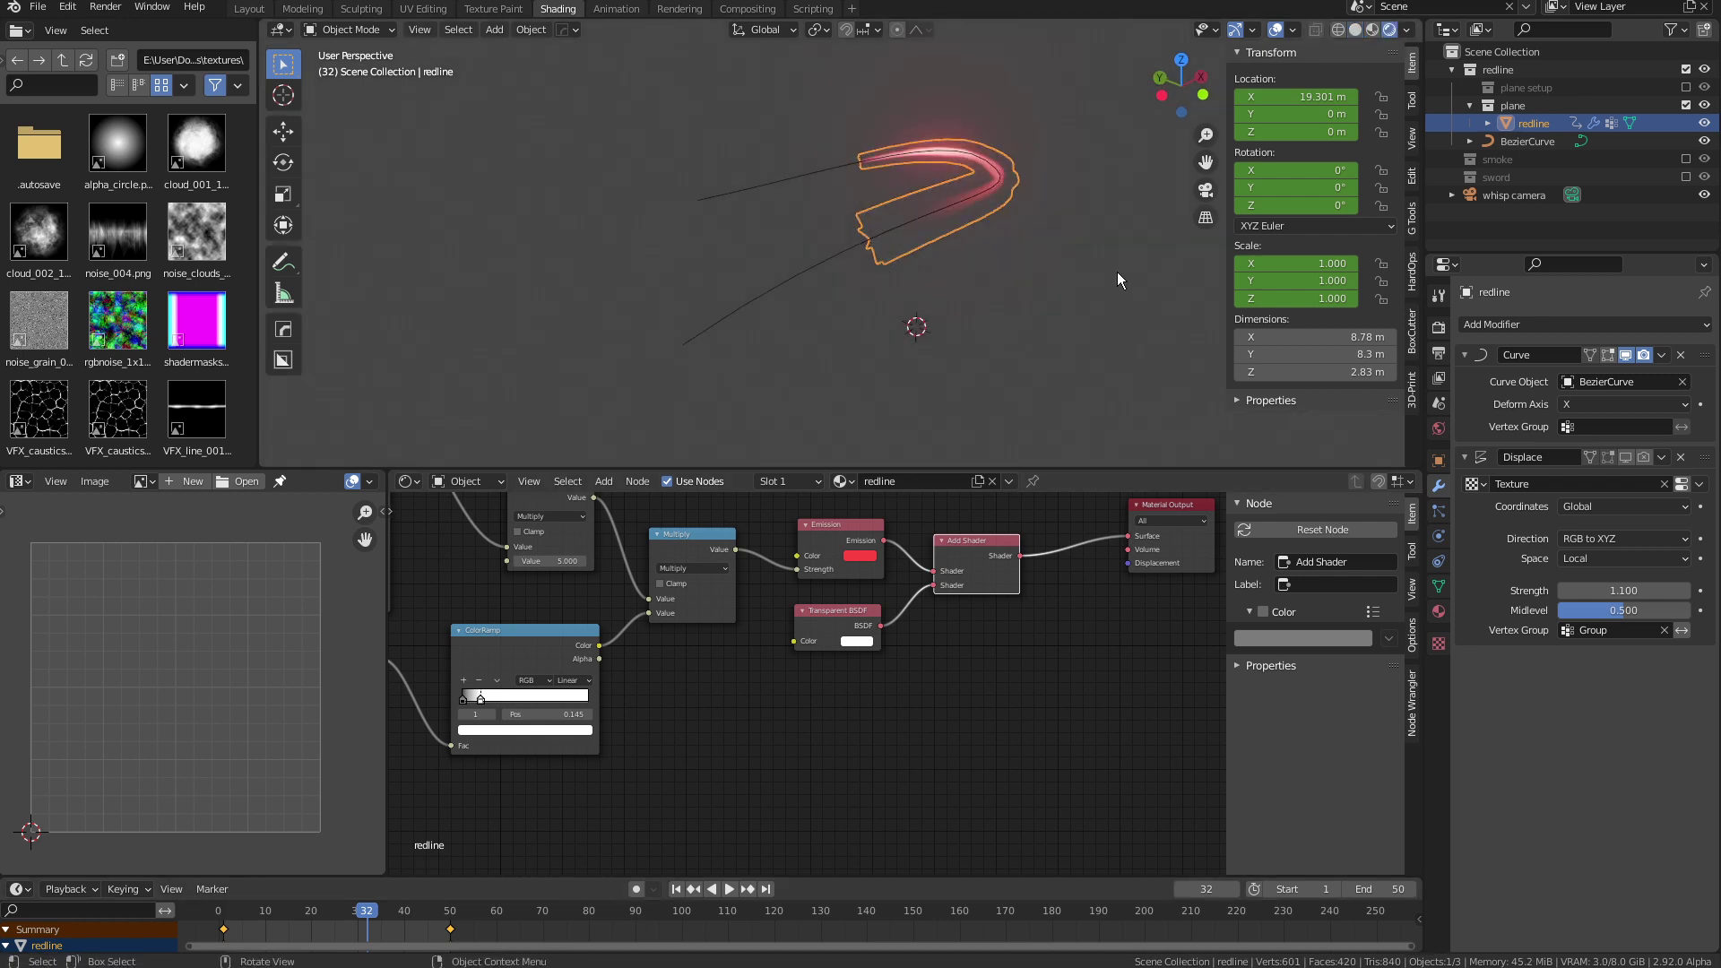
left_click(1276, 30)
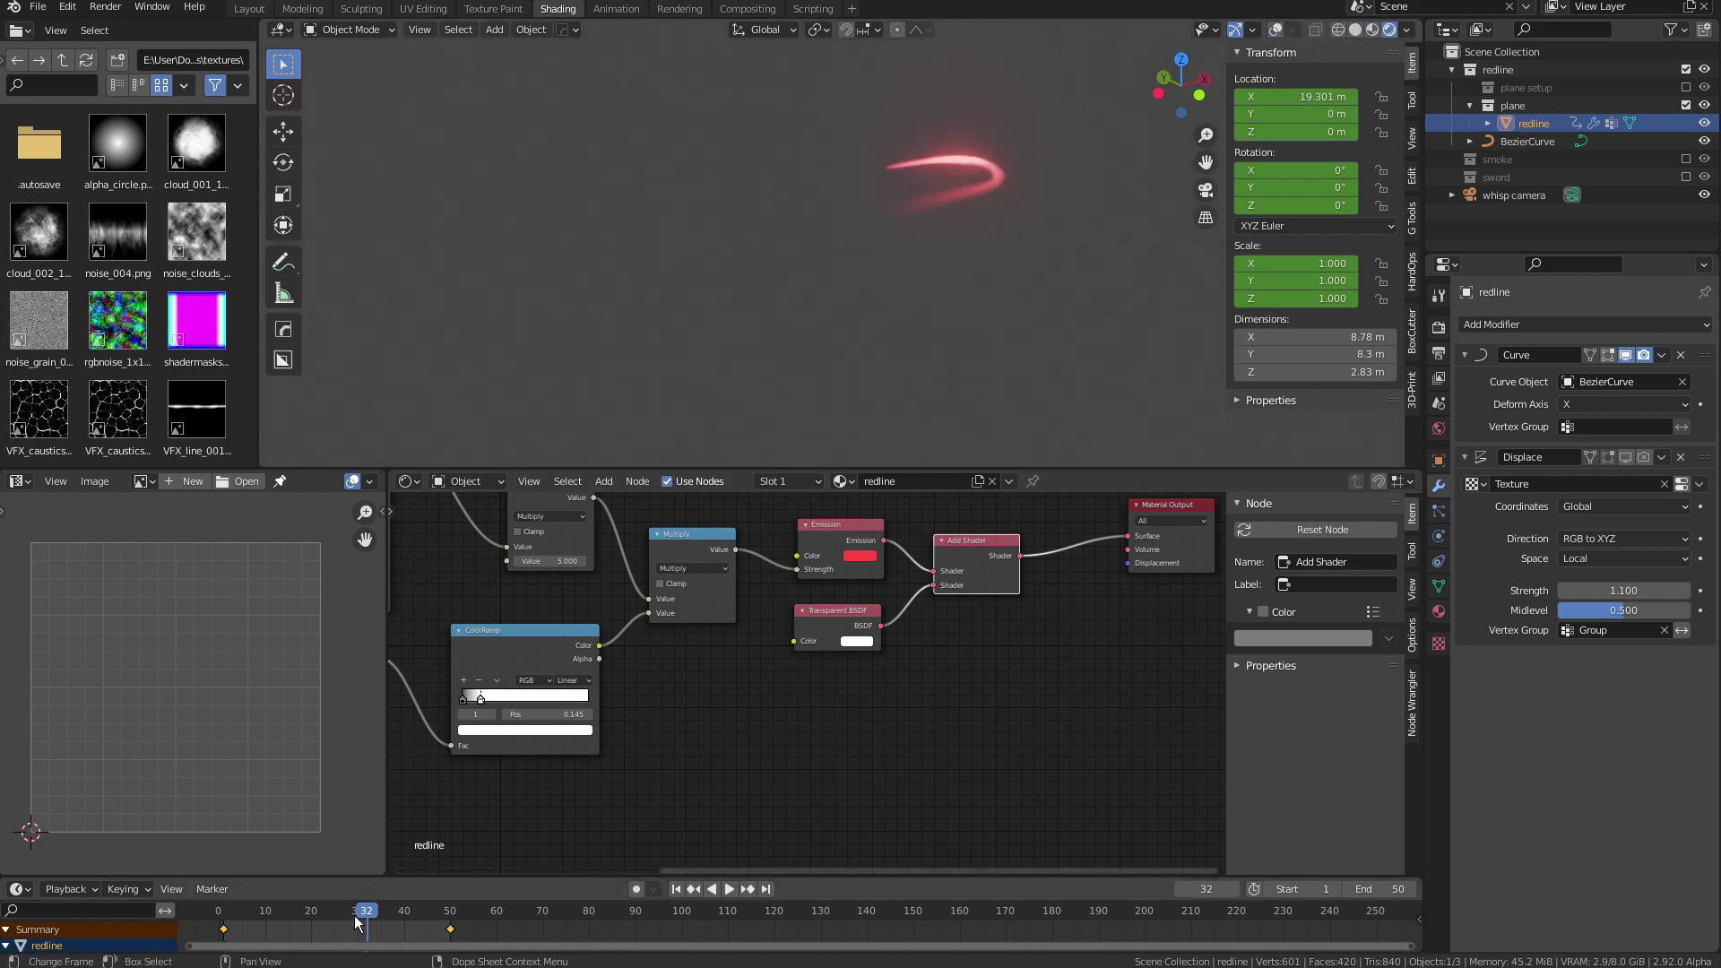
left_click(309, 910)
key("space")
mouse_move(336, 911)
left_mouse_down()
mouse_move(422, 911)
mouse_move(269, 911)
mouse_move(433, 923)
mouse_move(323, 917)
mouse_move(371, 916)
left_mouse_up()
key("space")
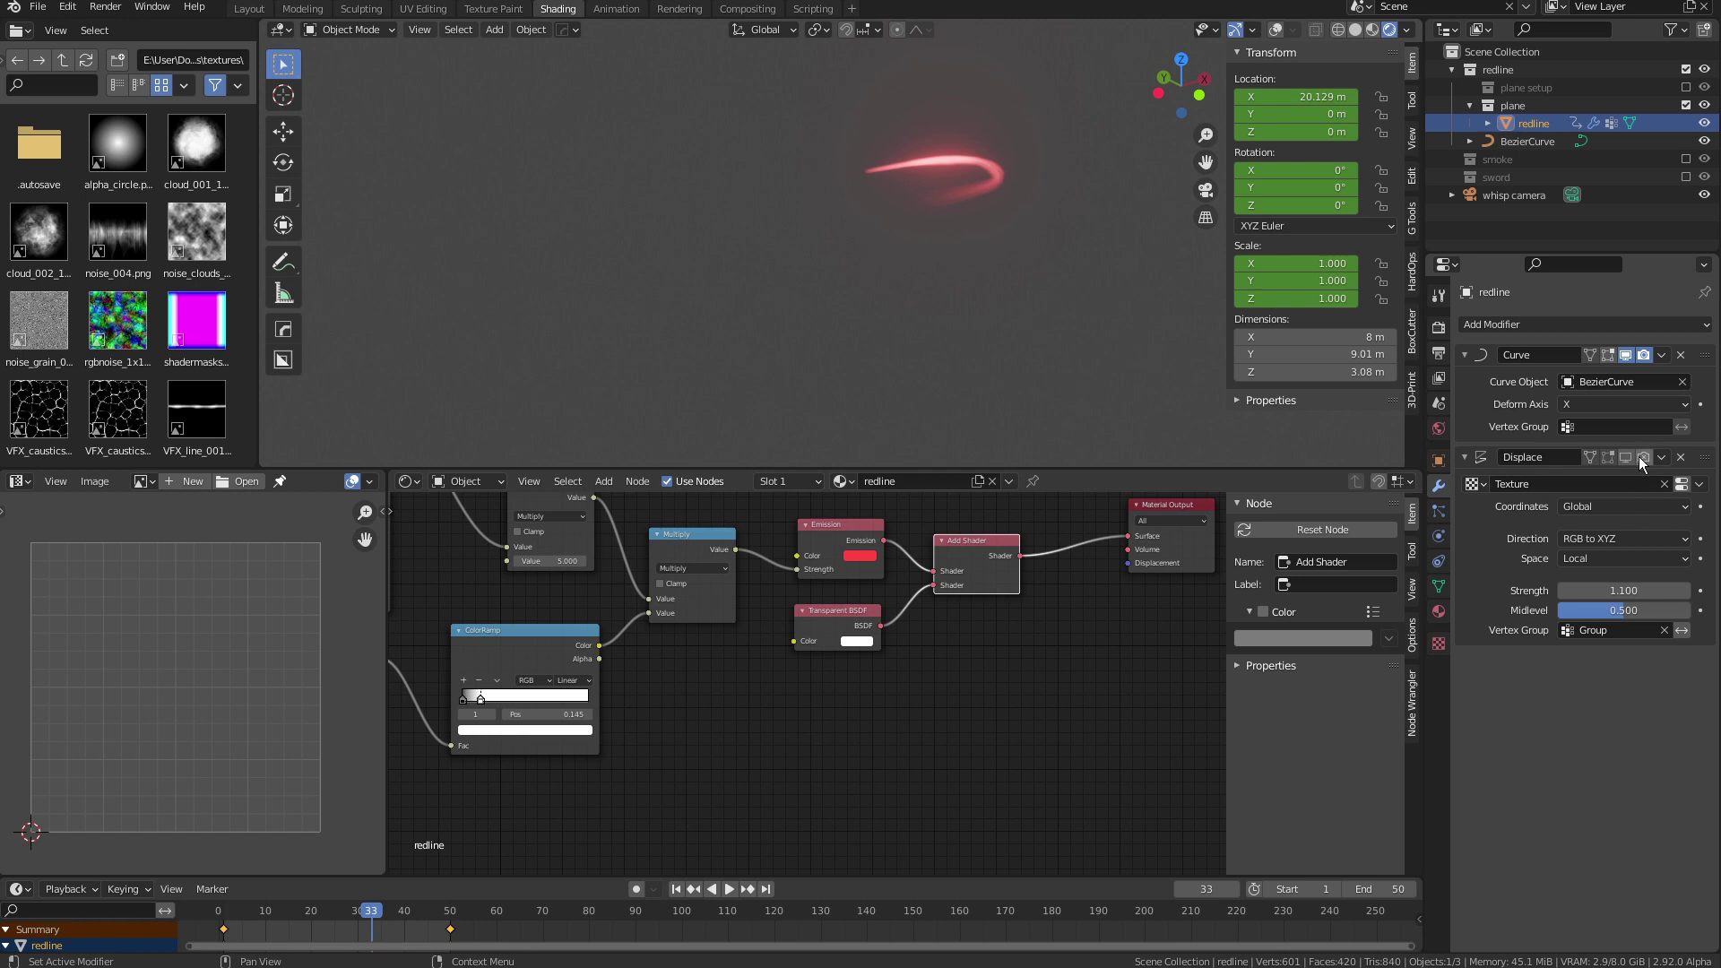
Re-enable the Displace modifier for viewport and render, and scrub the distorted glow to frame 38
left_click_drag(1641, 457, 1625, 457)
left_click(316, 911)
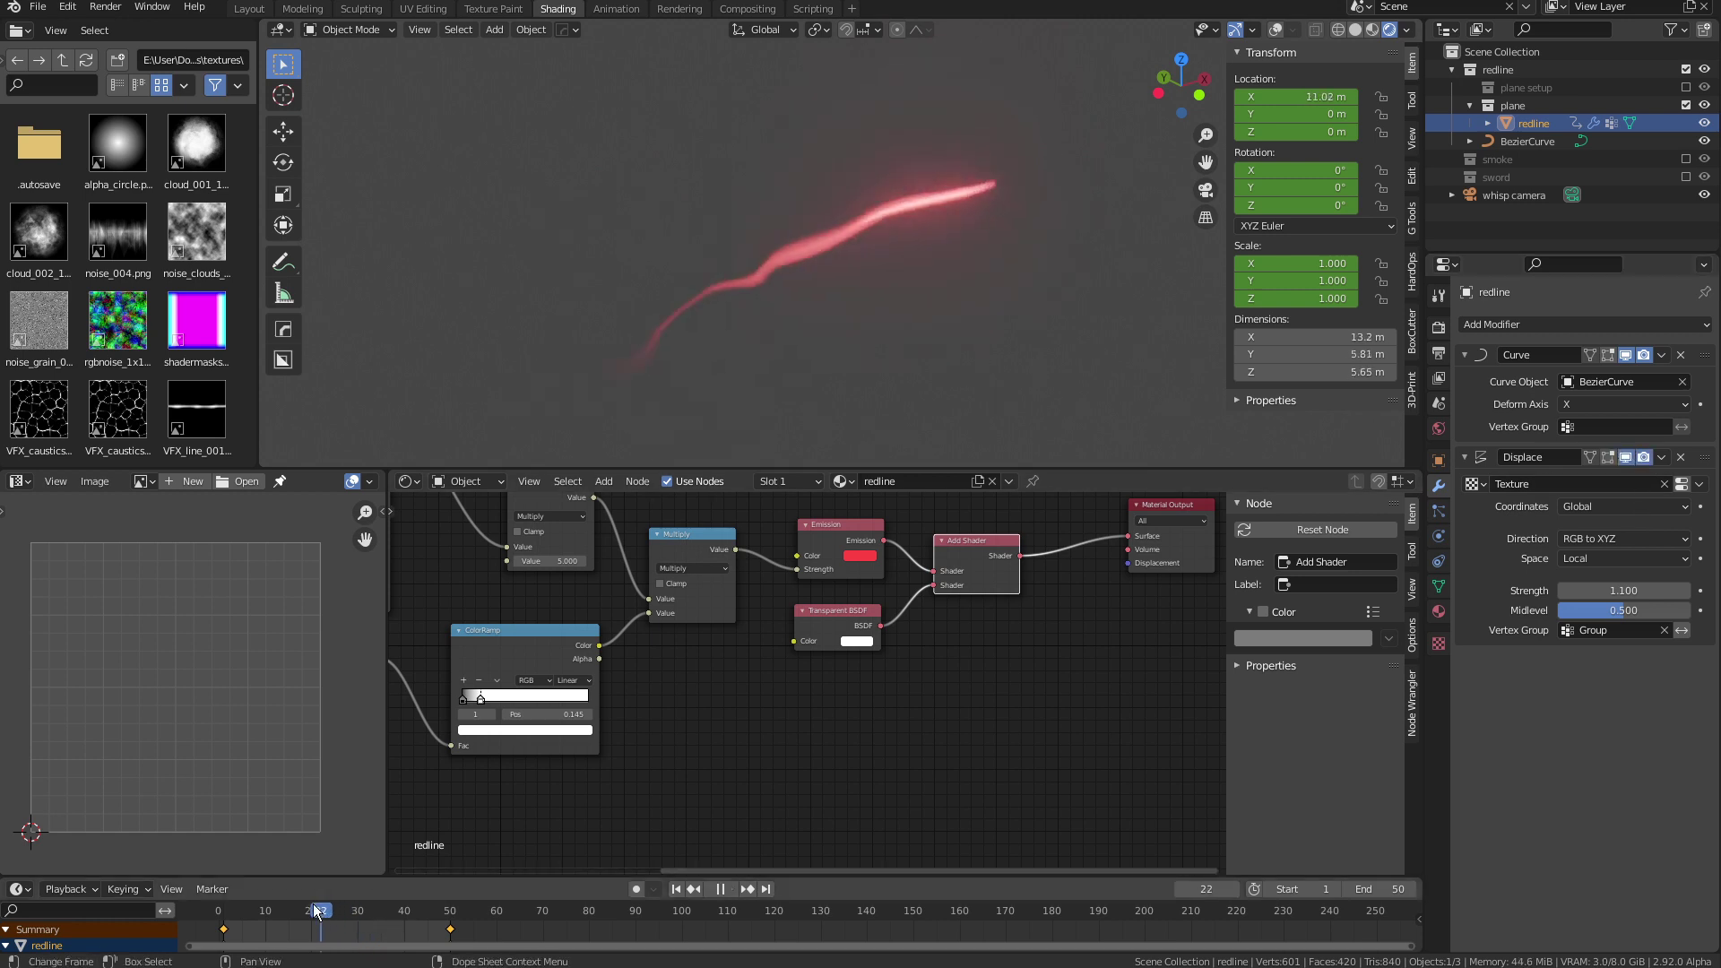
mouse_move(314, 909)
left_mouse_down()
mouse_move(464, 907)
mouse_move(288, 905)
mouse_move(394, 901)
left_mouse_up()
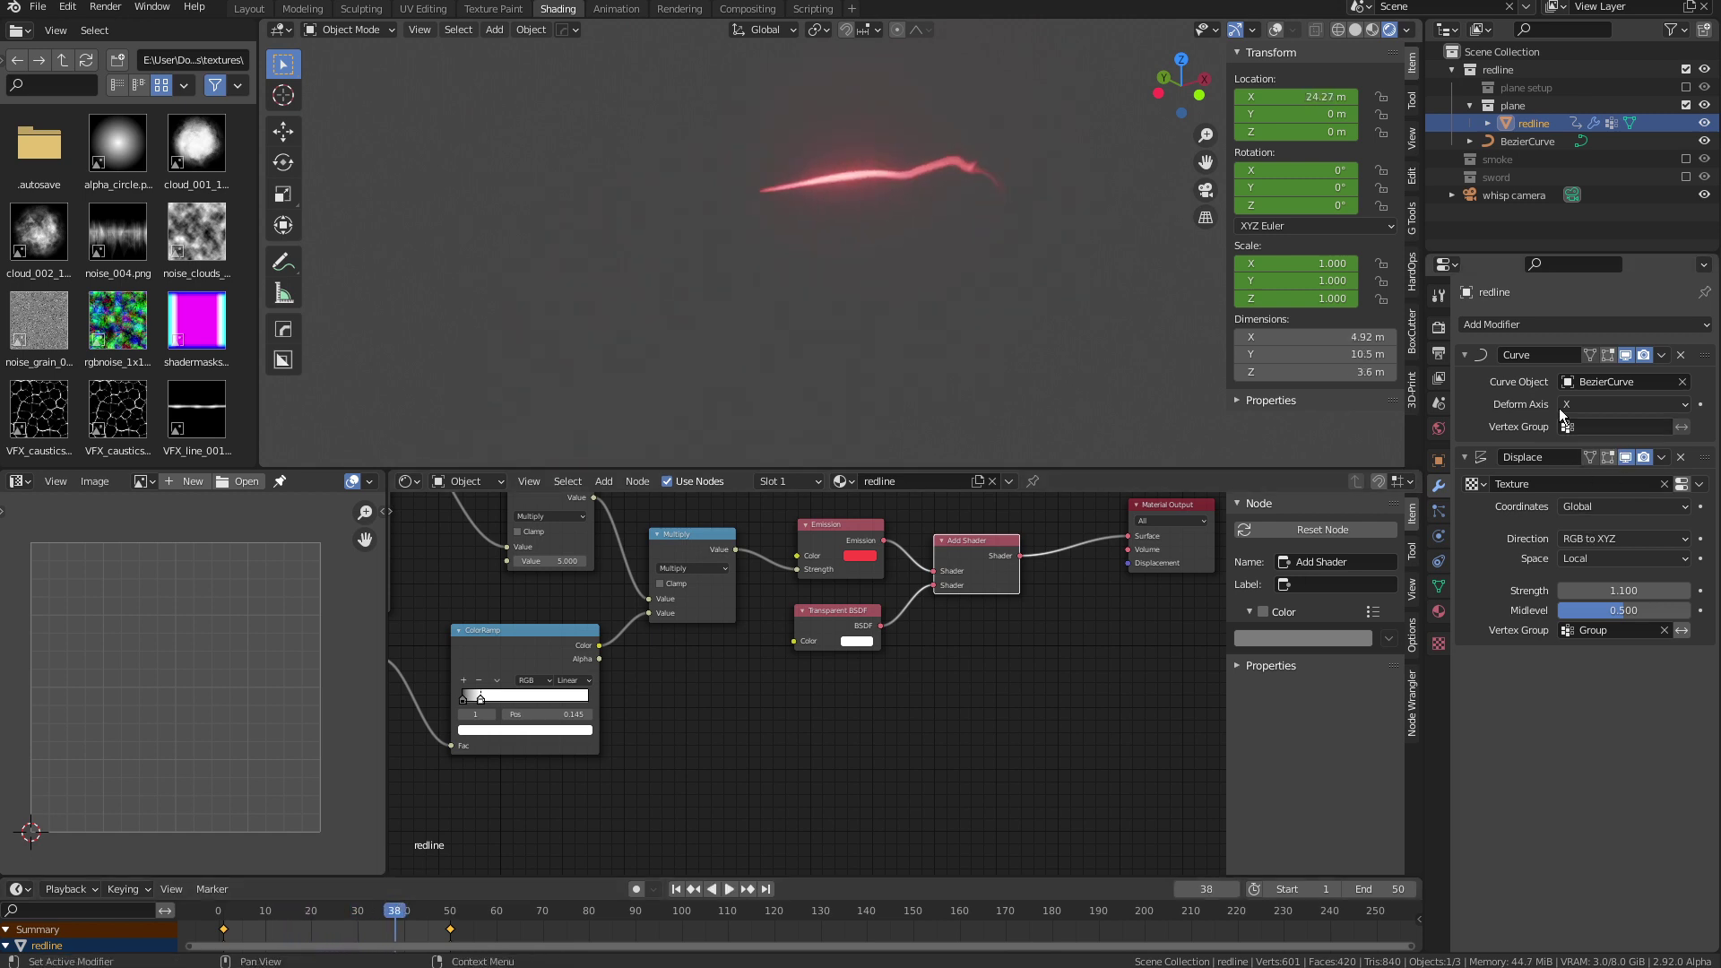
Return to solid shading, scrub the animation to frame 35, and examine the displaced redline mesh from several angles
left_click(1354, 29)
middle_click_drag(1090, 368, 950, 341)
key("space")
left_click(321, 911)
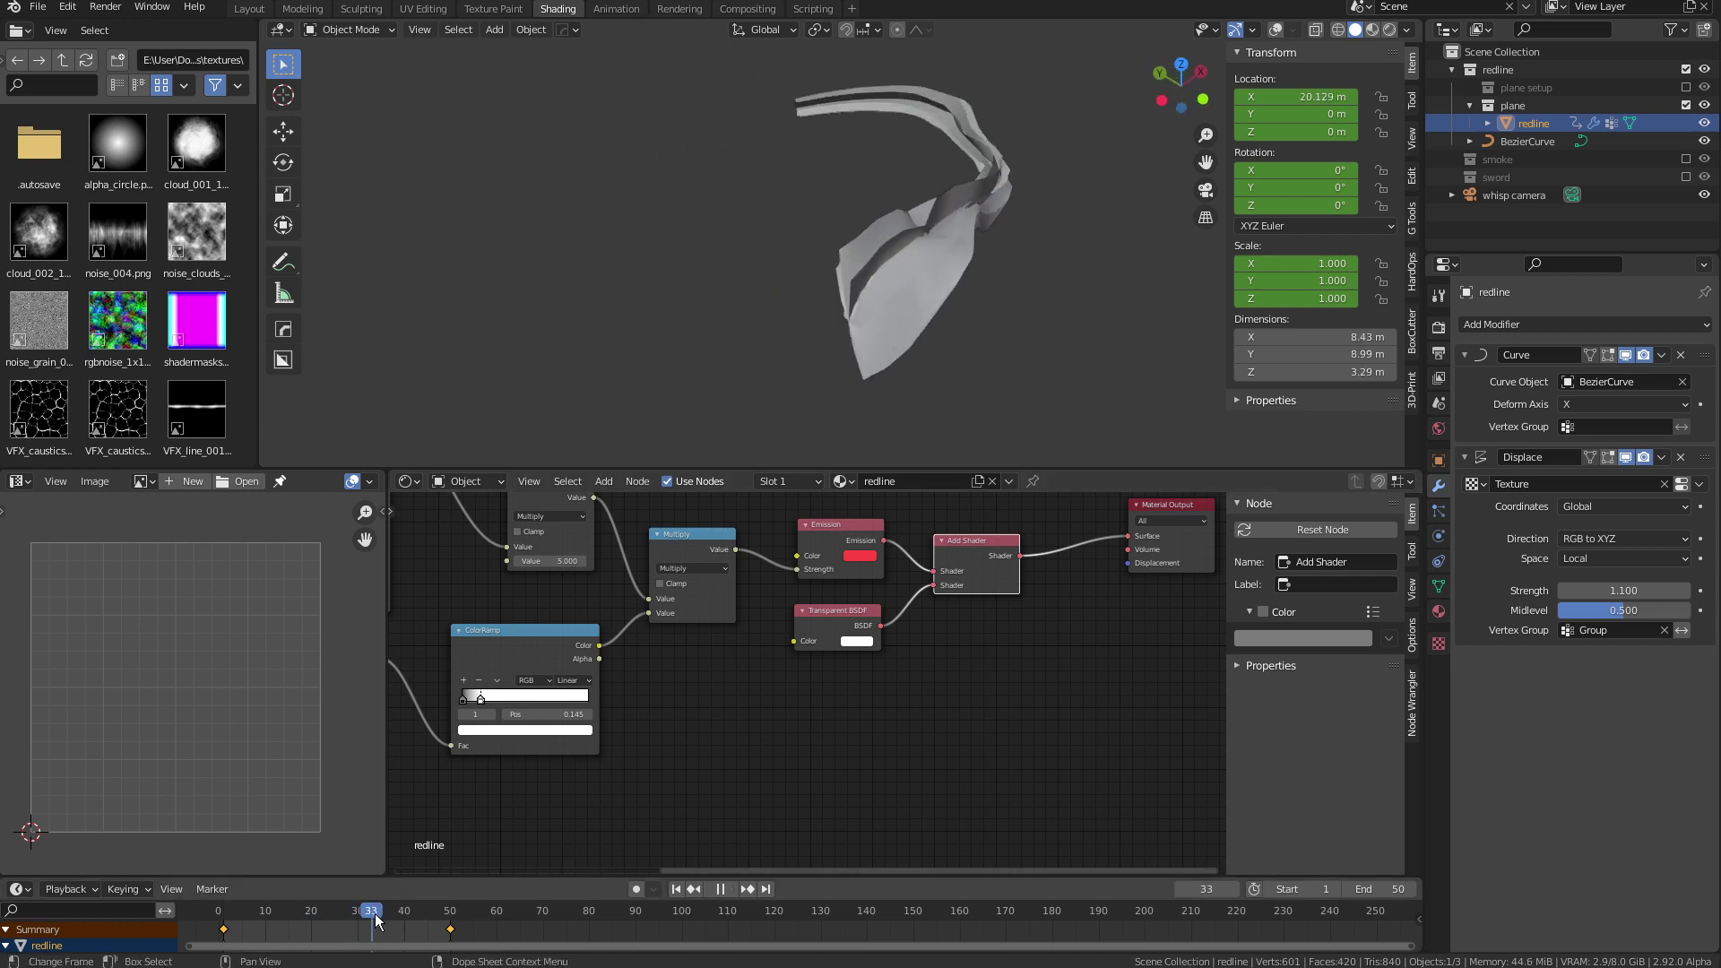
key("space")
middle_click_drag(1066, 319, 928, 261)
middle_click_drag(950, 394, 985, 347)
middle_click_drag(901, 271, 933, 333, "shift")
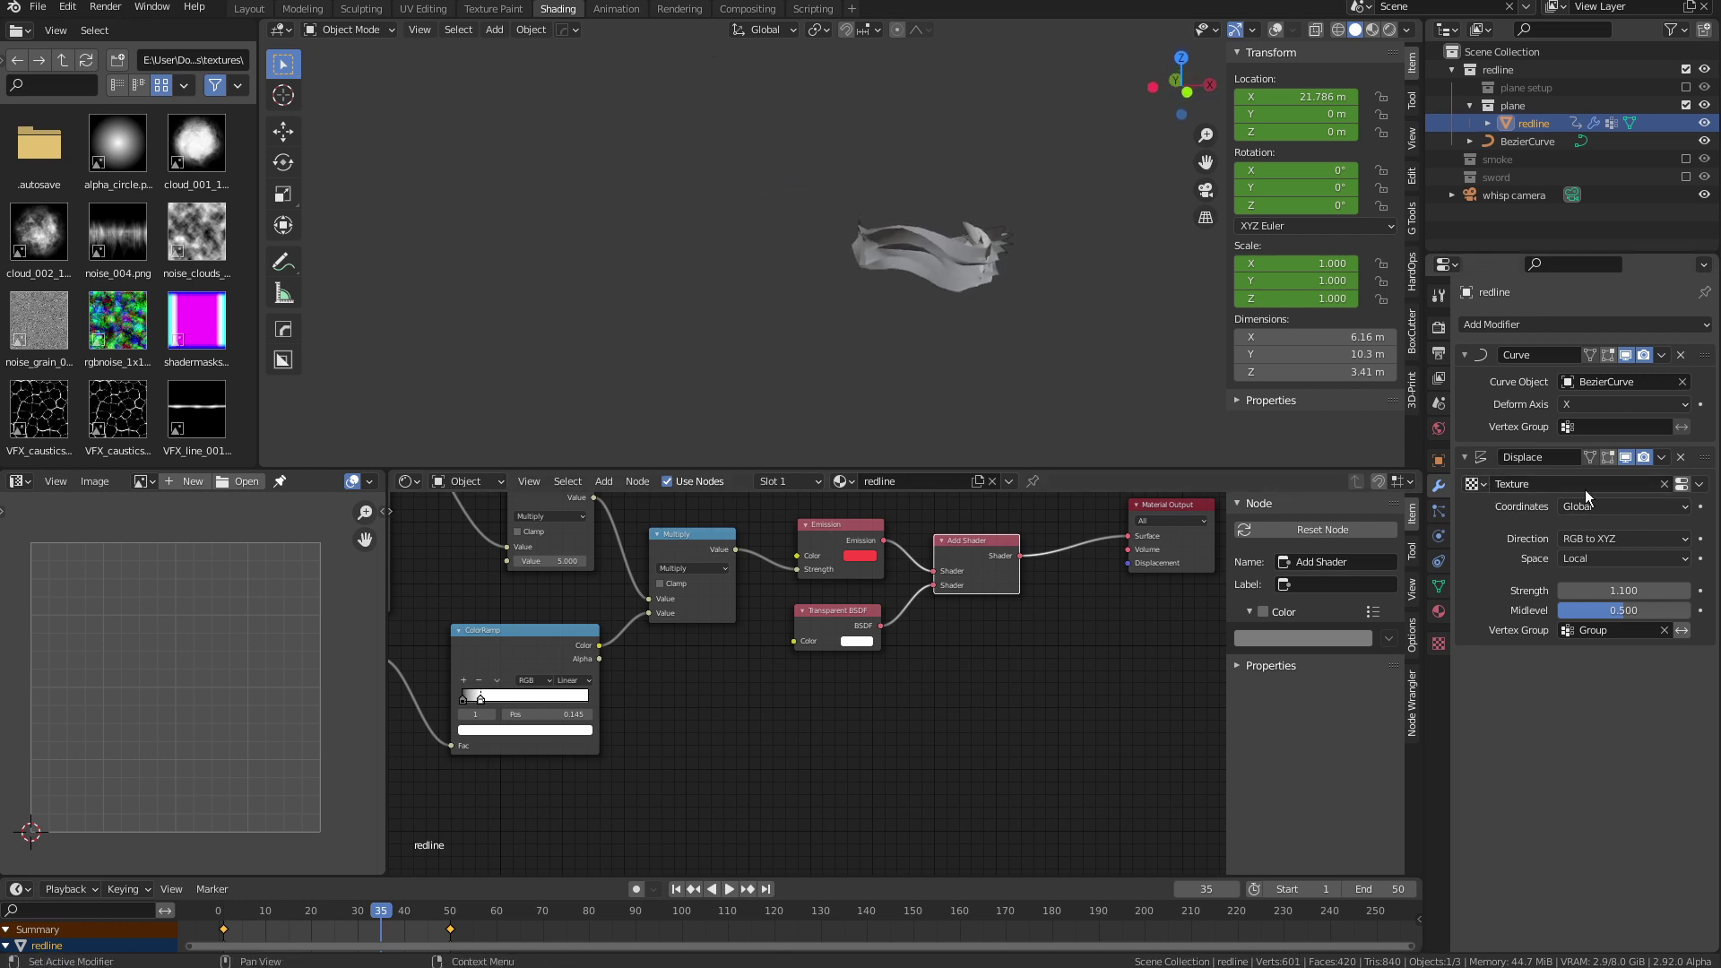
middle_click_drag(938, 391, 917, 335)
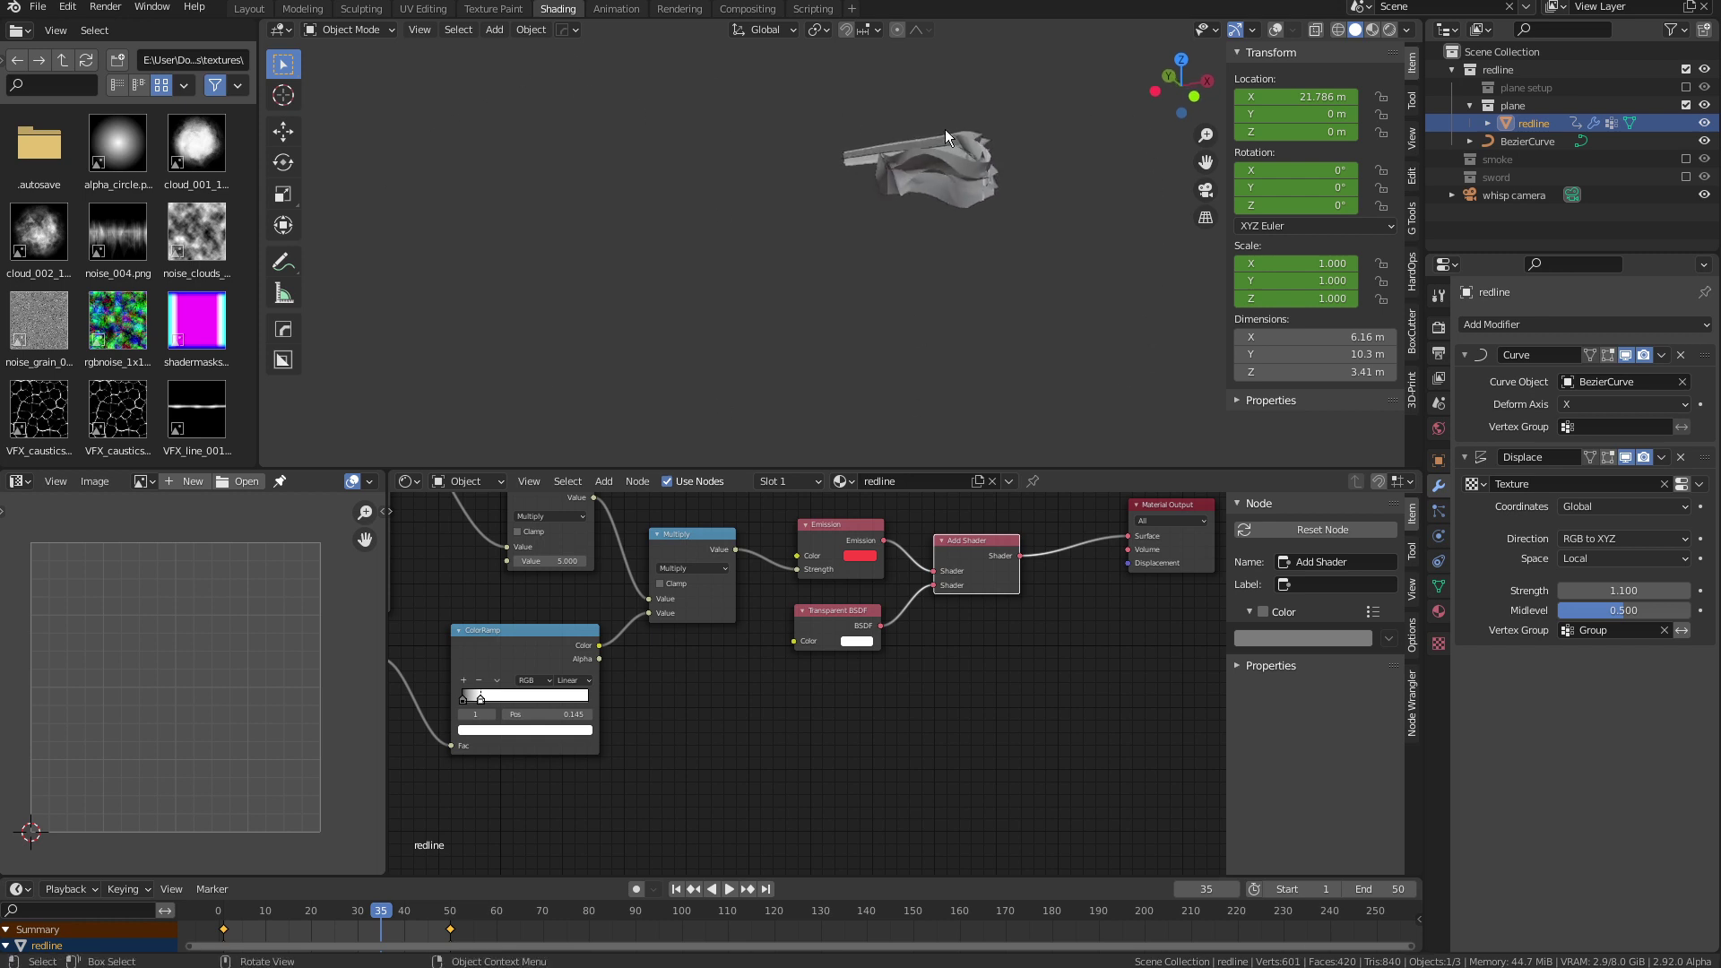
Play the trail's motion in solid shading, switch to rendered shading, and scrub the glow to frame 31
key("space")
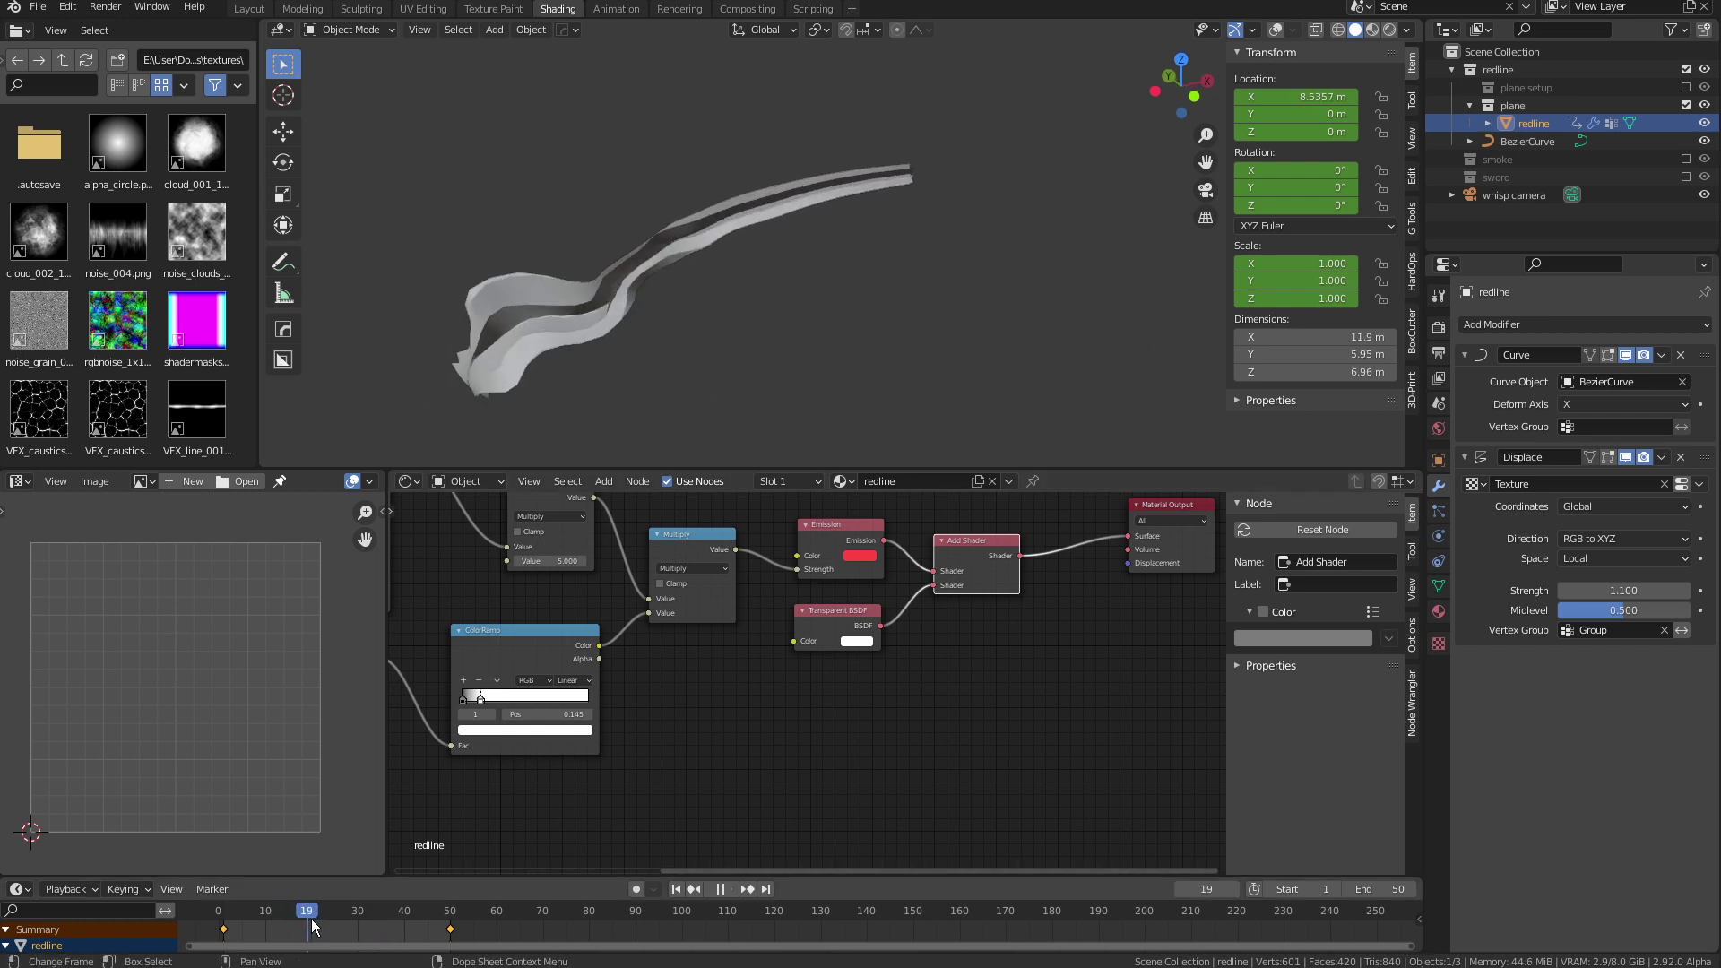
key("Escape")
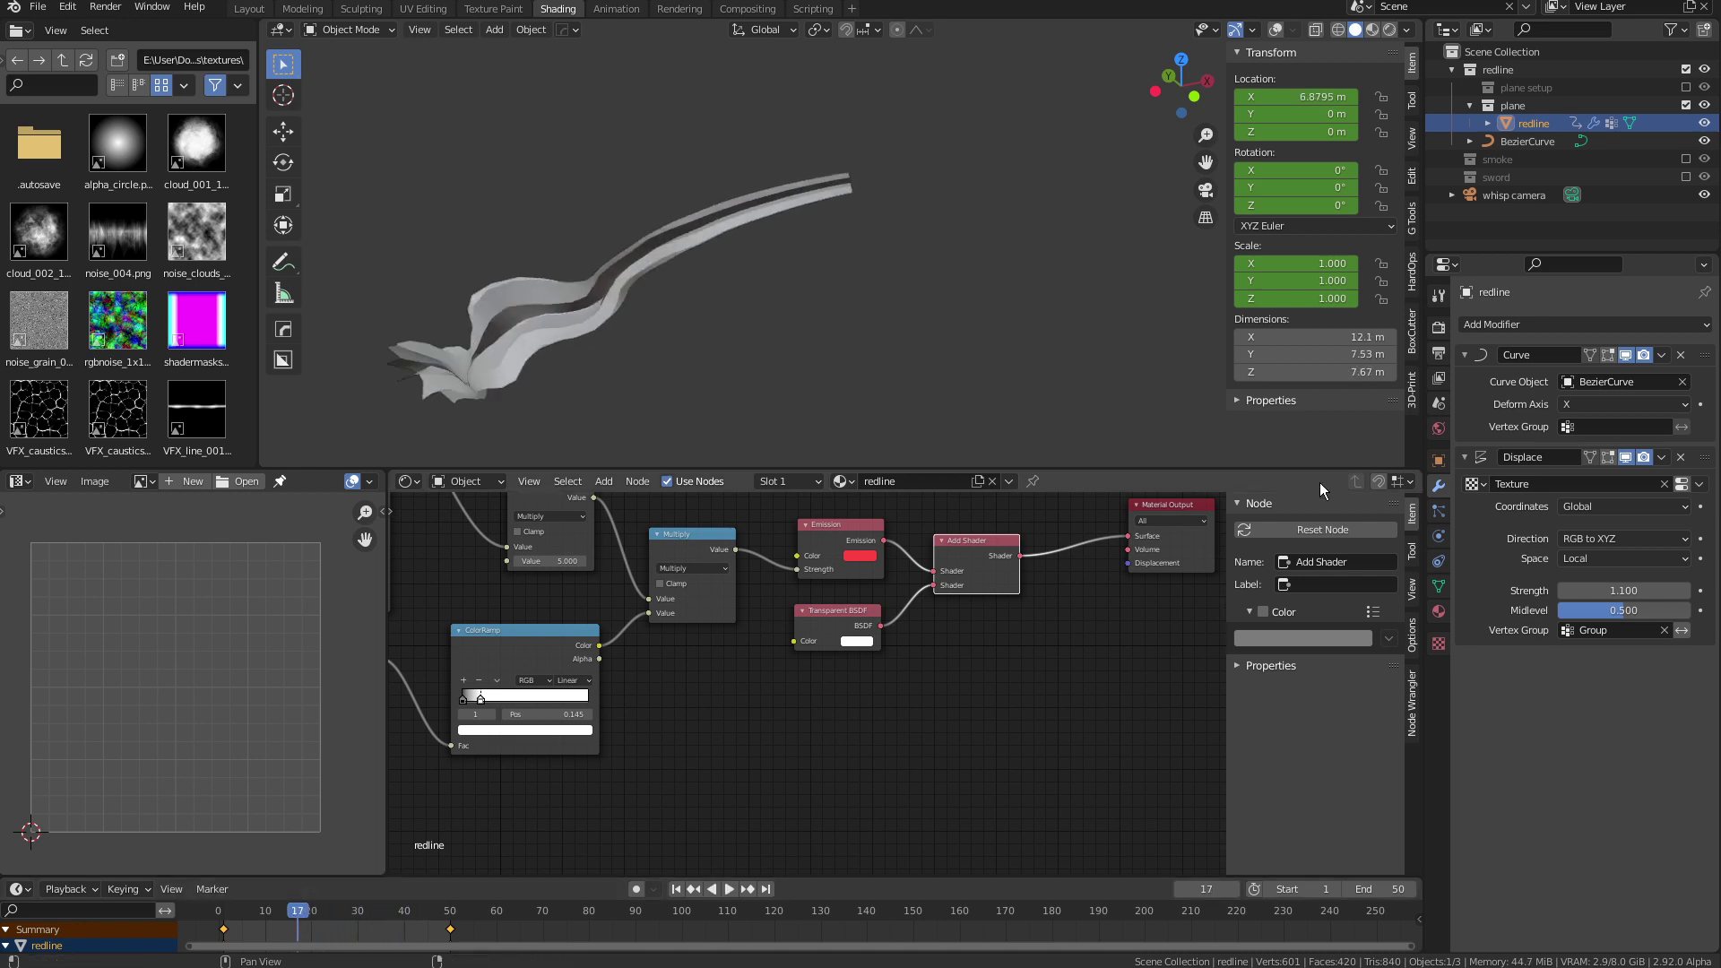
left_click(1390, 30)
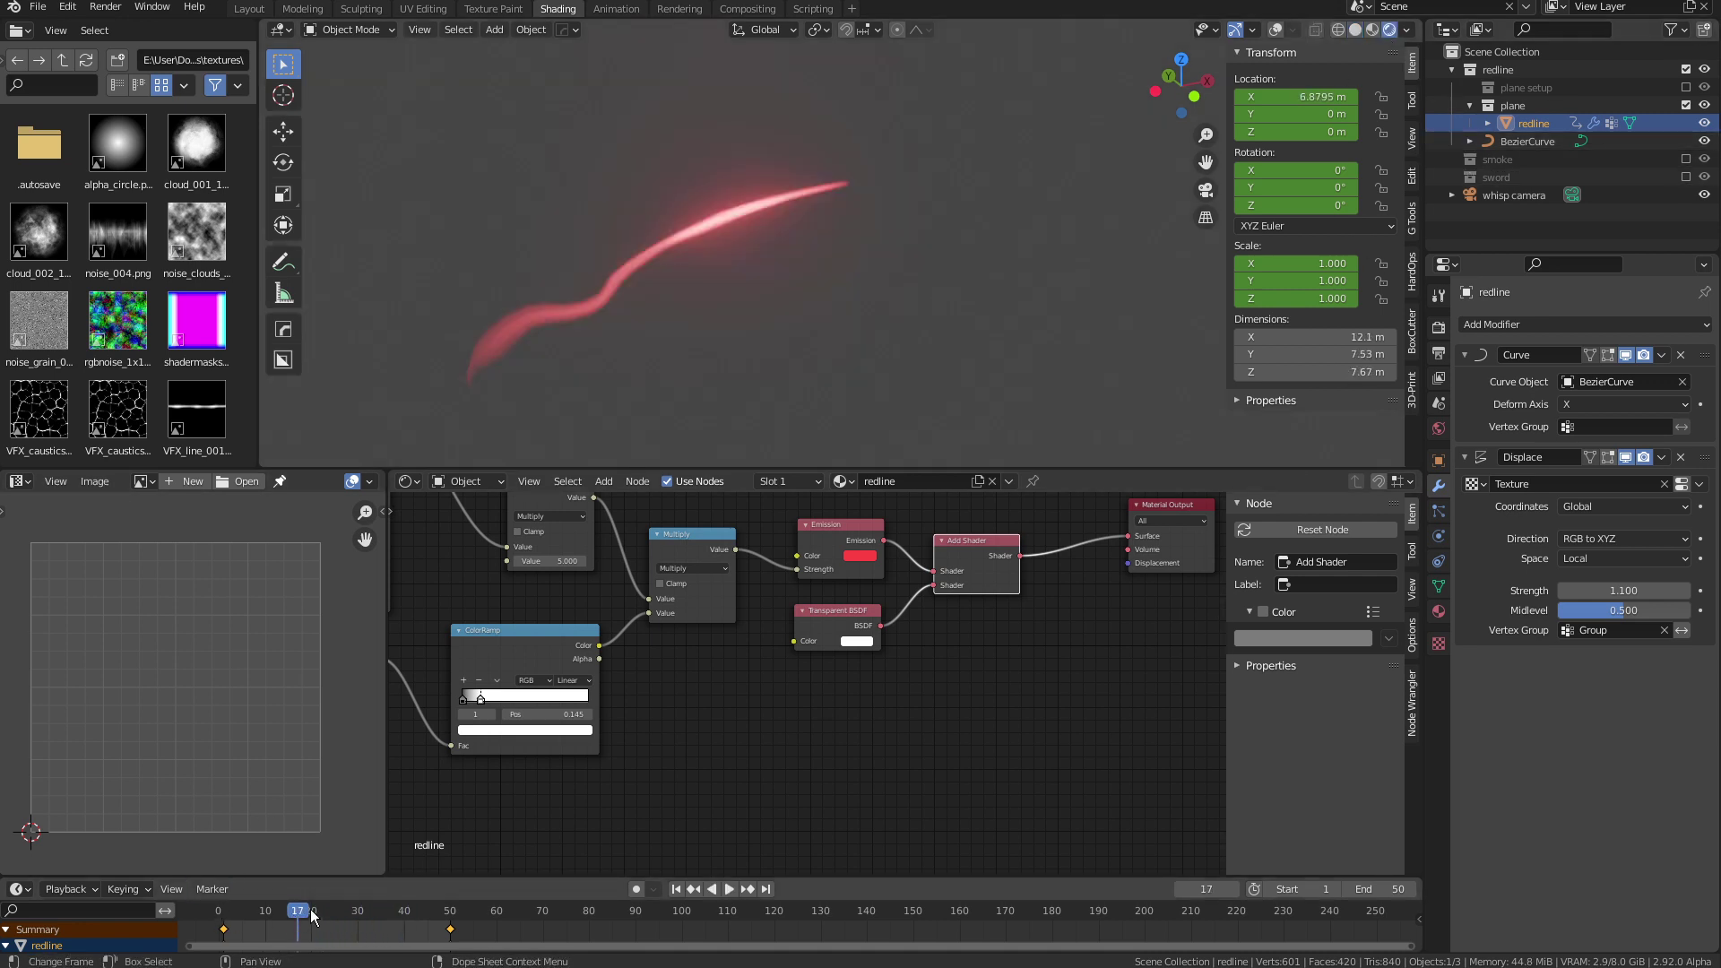
key("space")
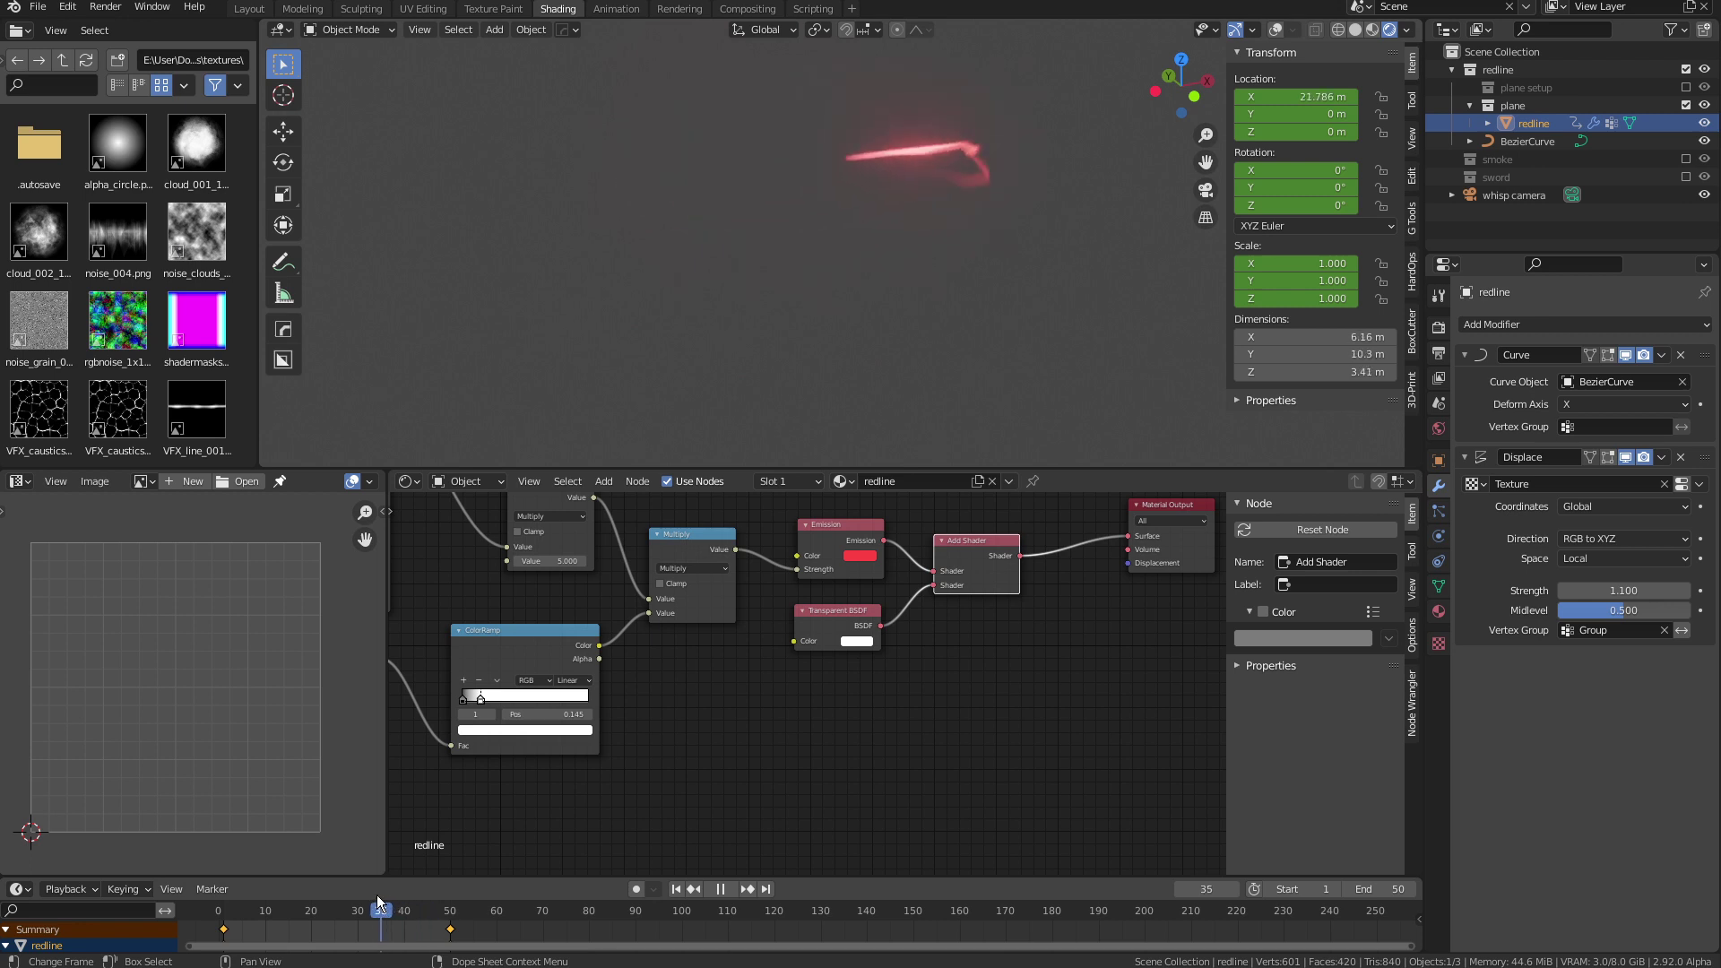
left_click_drag(251, 900, 398, 891)
key("Escape")
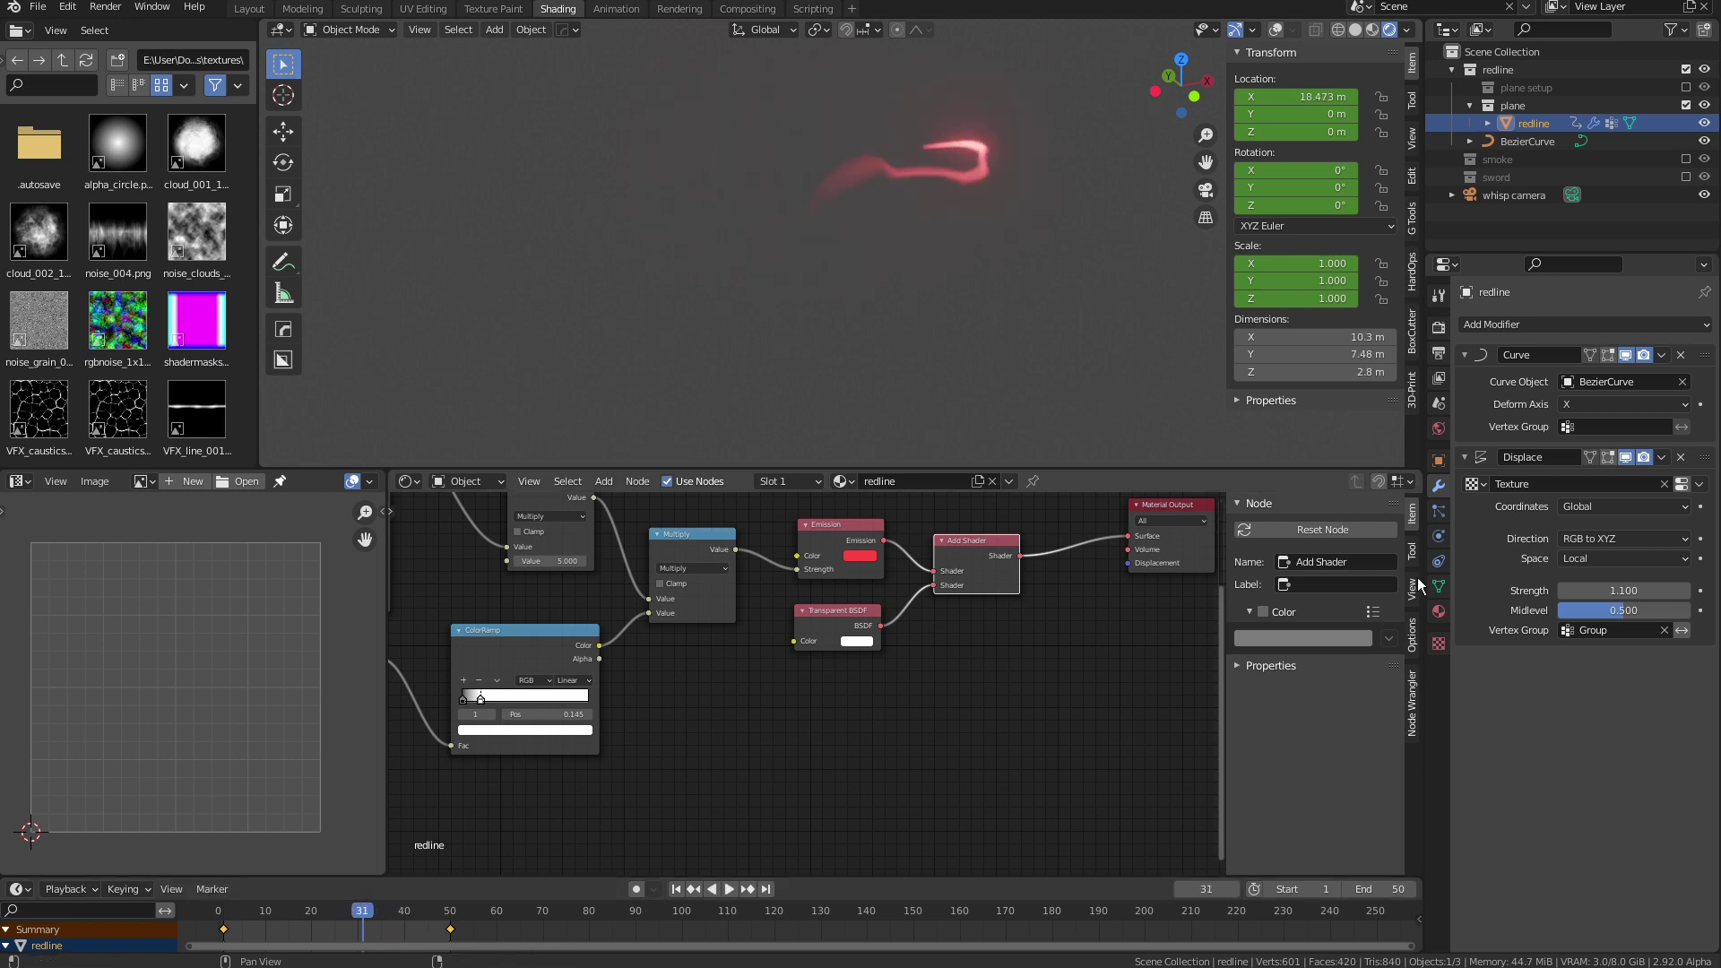
Try UV texture coordinates on the Displace modifier and scrub the animation to frame 40 to check the distortion
left_click(1647, 506)
left_click(1611, 584)
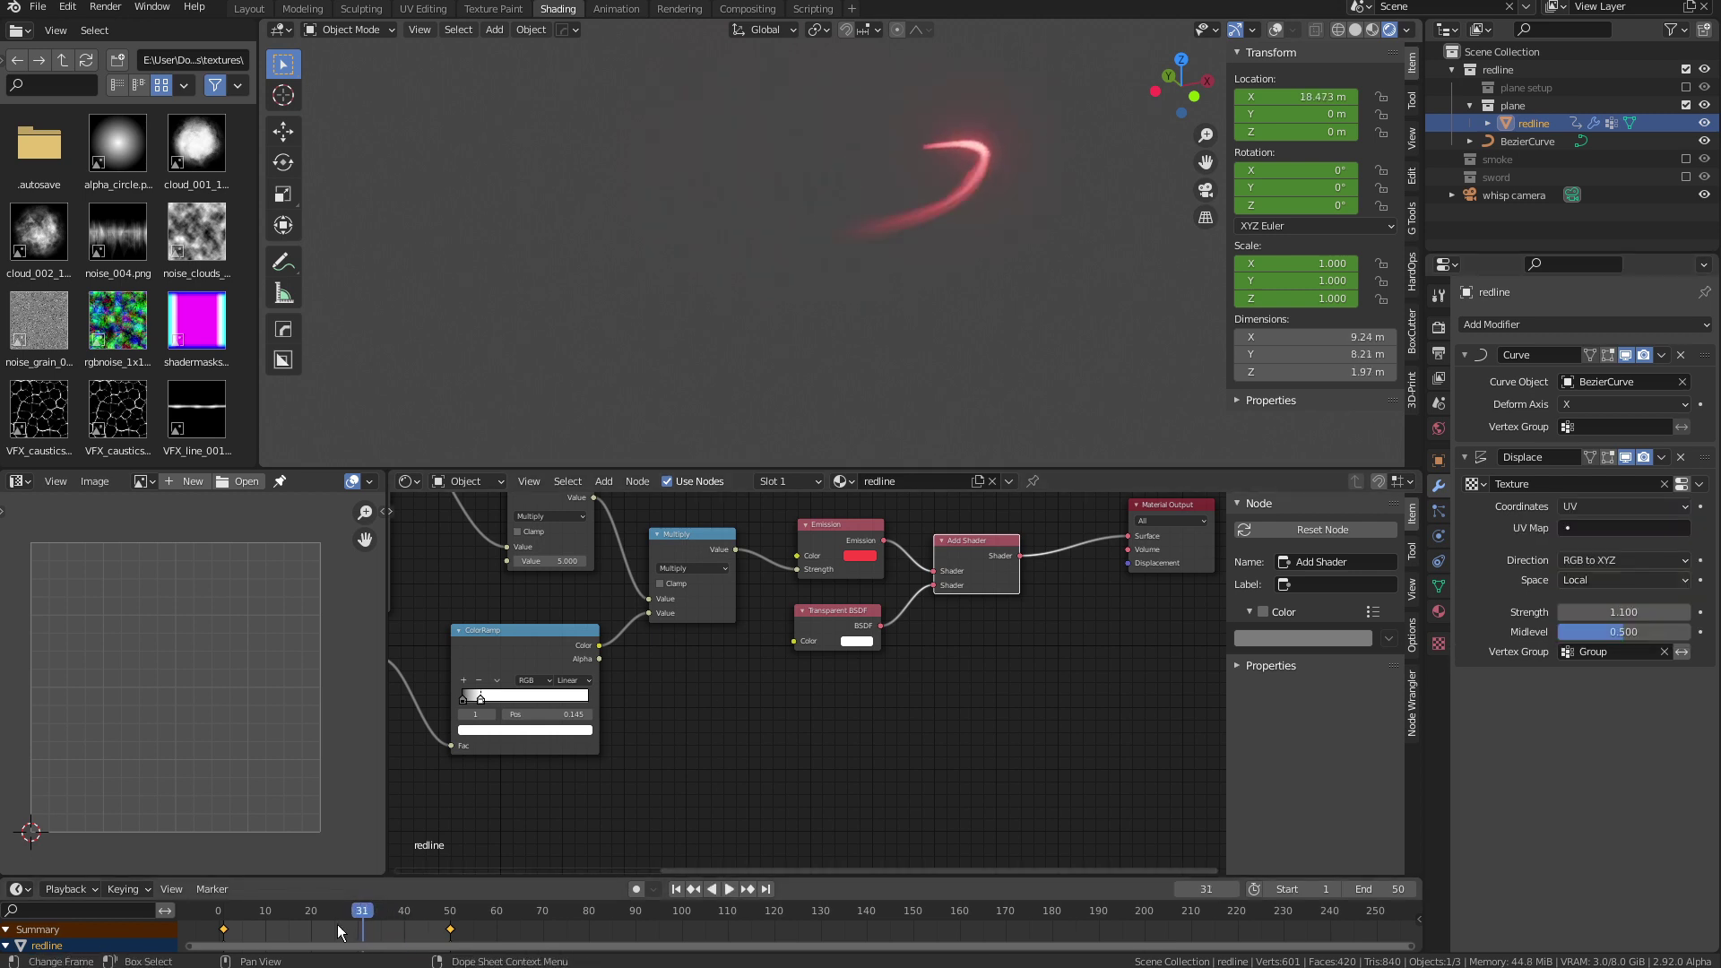
key("space")
left_click(288, 910)
left_click_drag(288, 911, 468, 910)
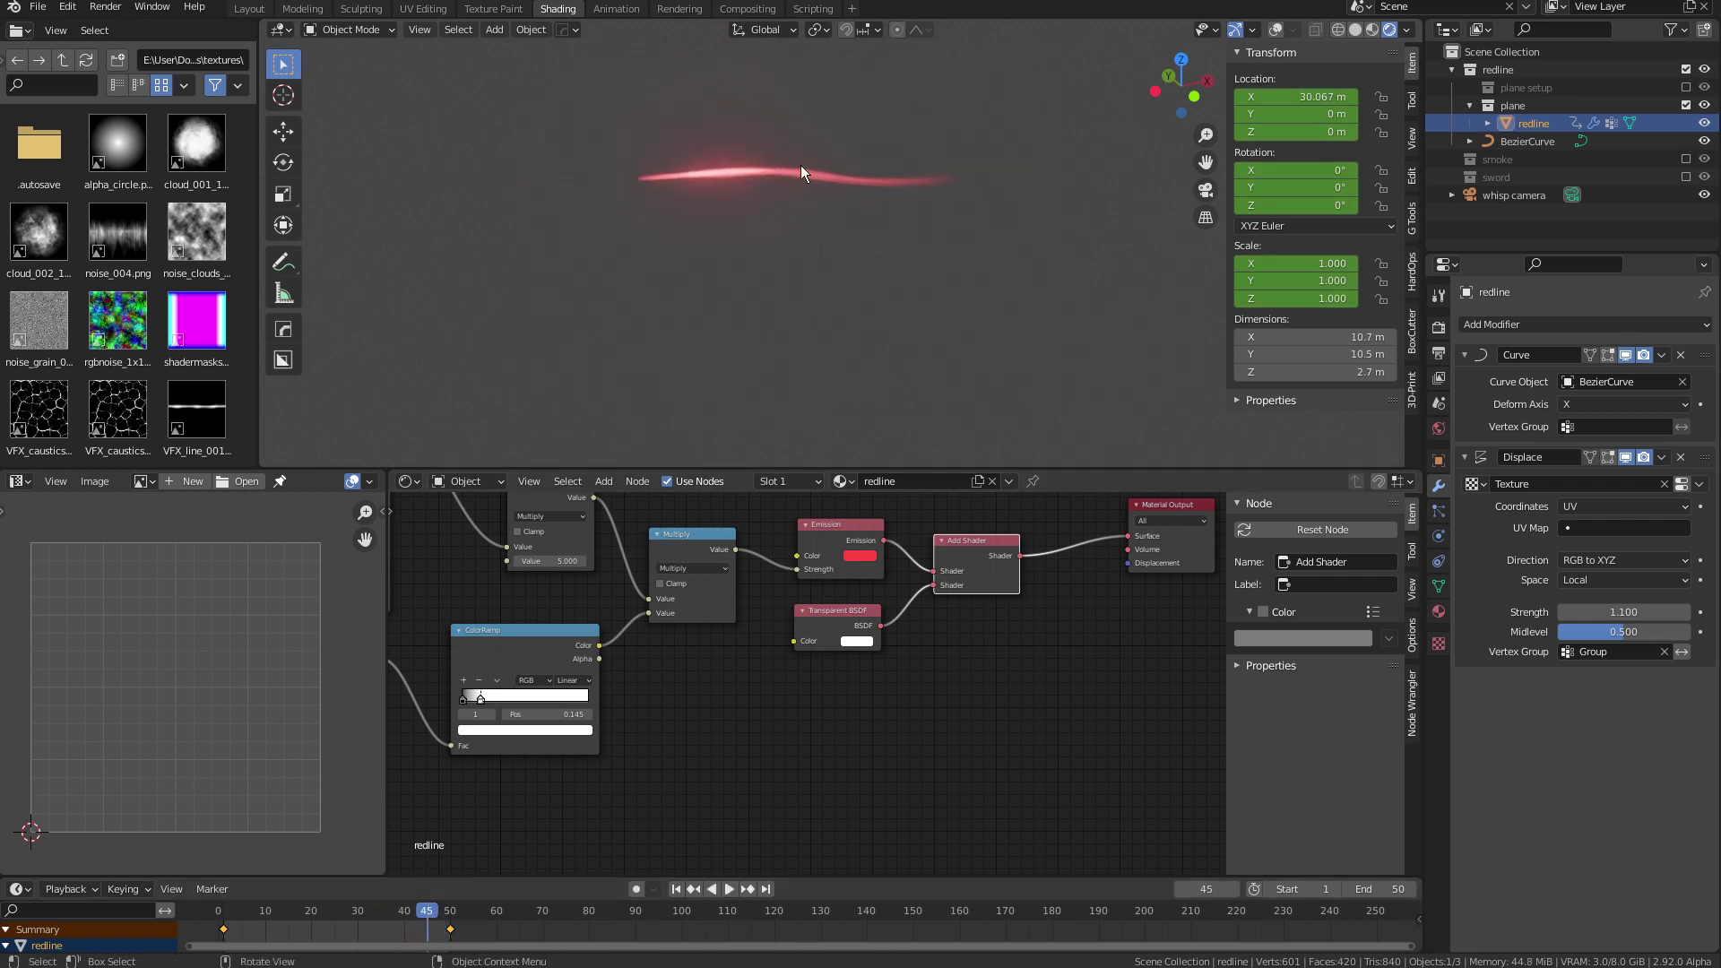
mouse_move(426, 911)
left_mouse_down()
mouse_move(374, 907)
mouse_move(404, 910)
left_mouse_up()
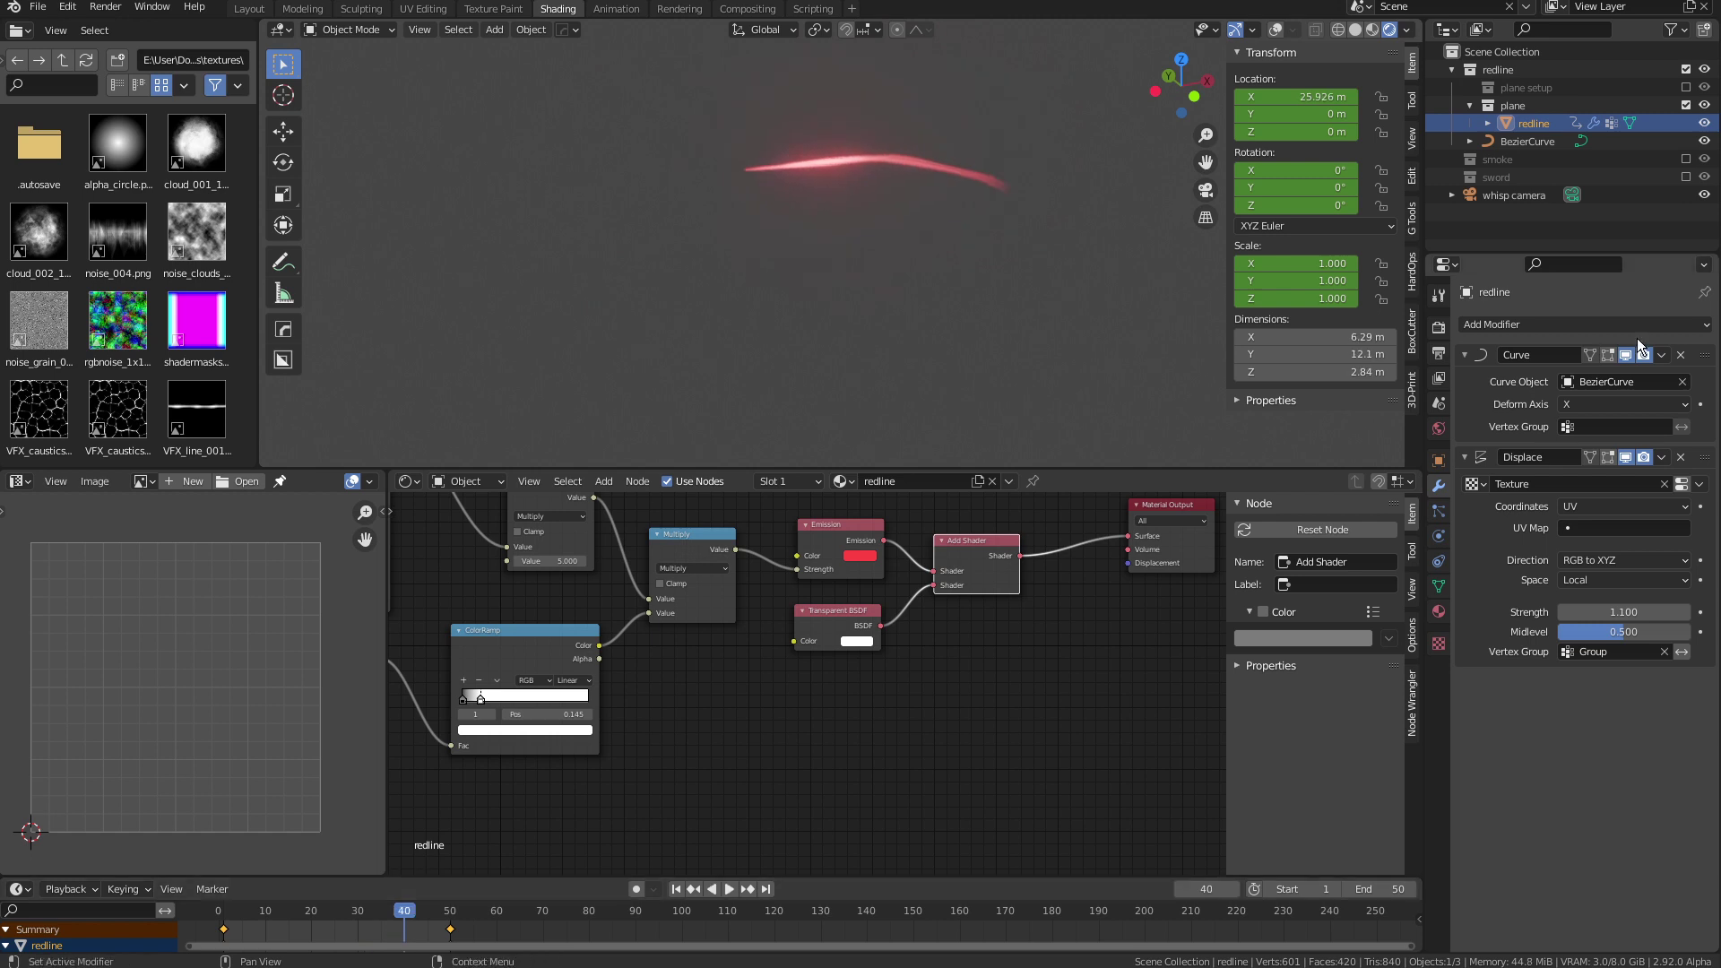
Try Local texture coordinates on the Displace modifier and scrub the animation back to frame 20
left_click(1601, 508)
left_click(1594, 524)
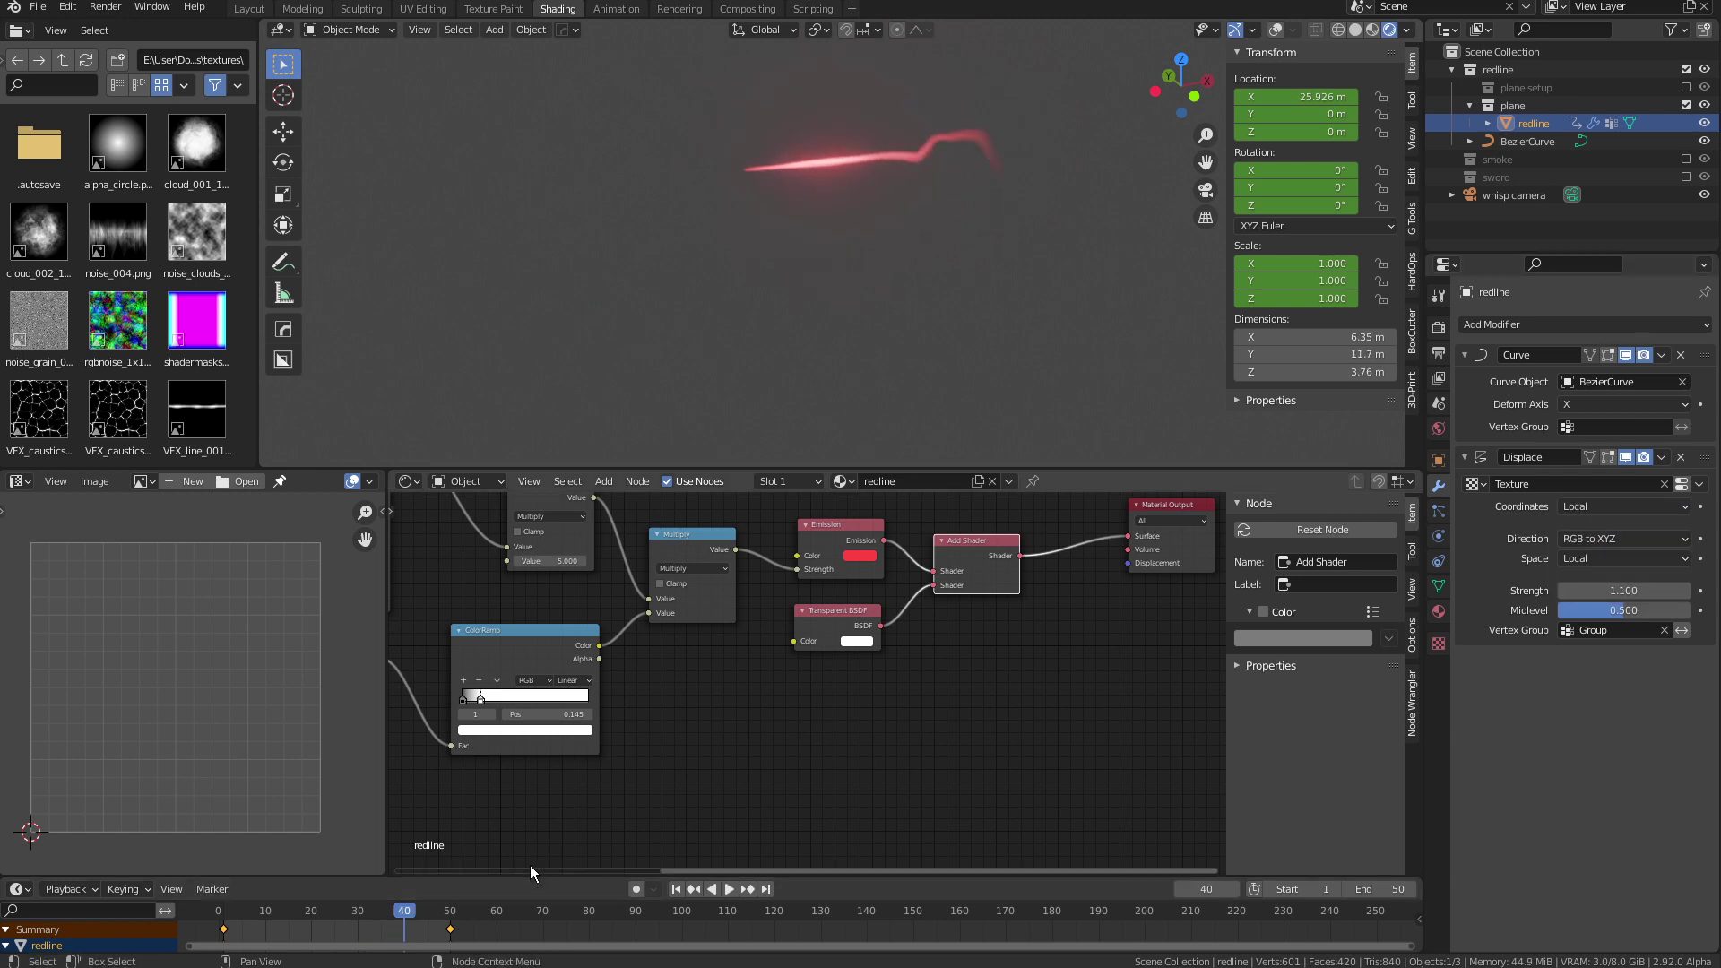
left_click_drag(378, 911, 311, 910)
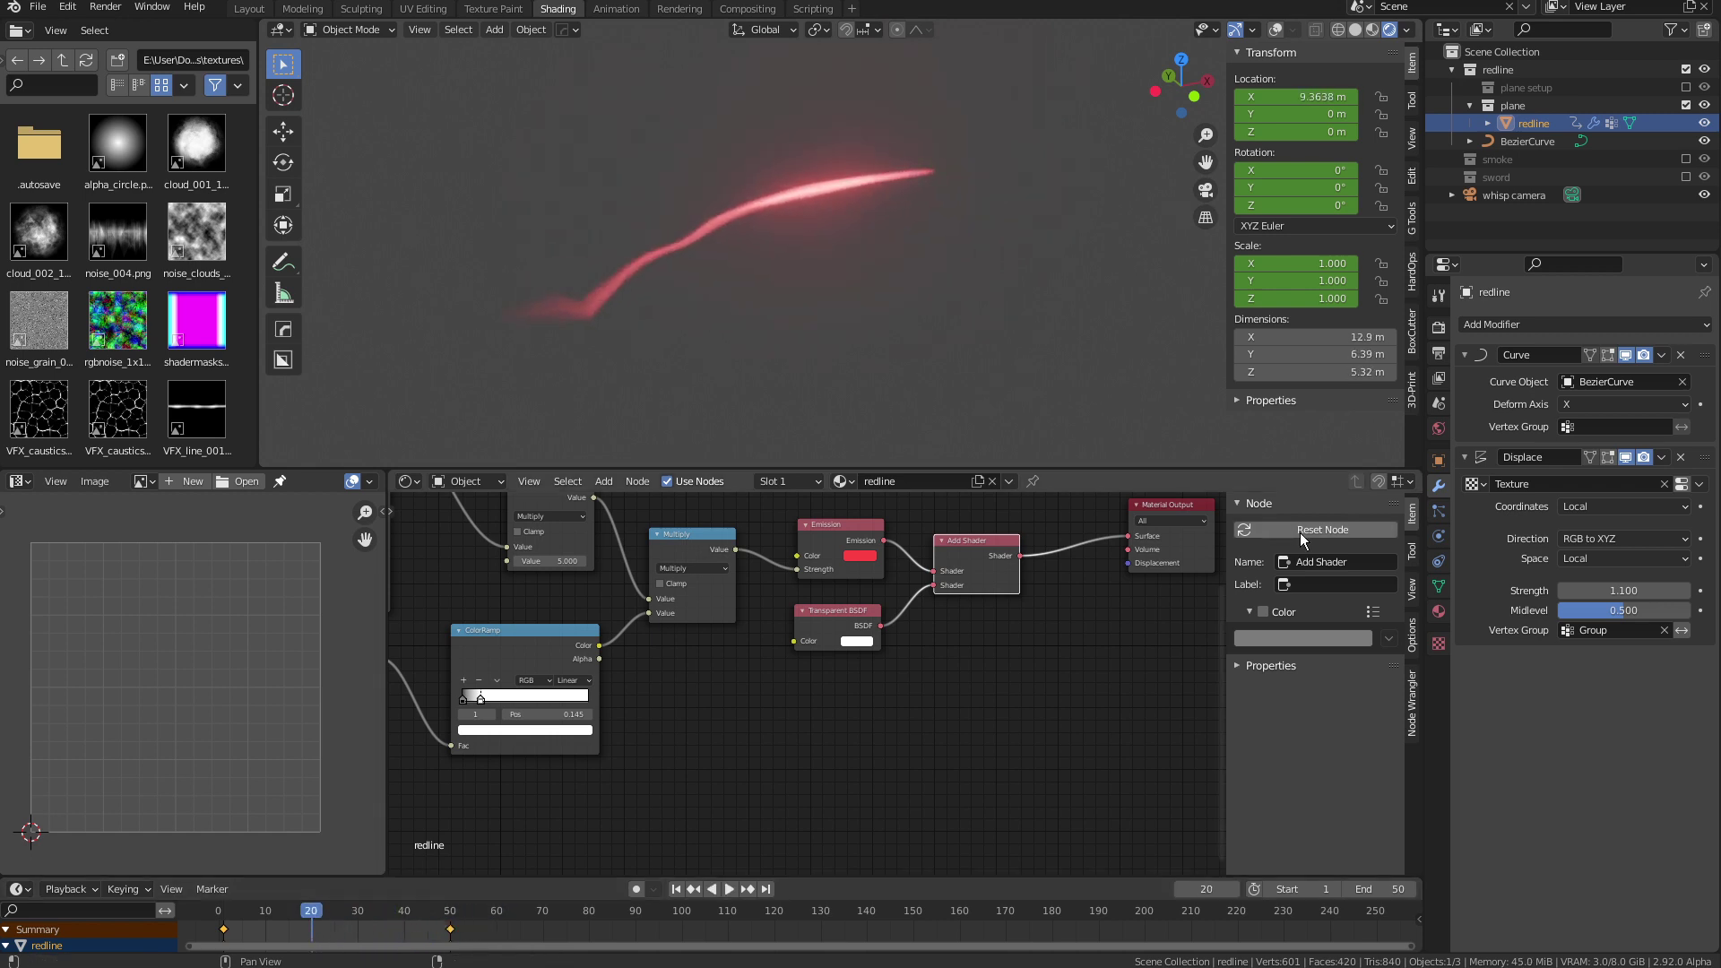
Set the Displace modifier's texture coordinates to Global and scrub the animation to frame 31
left_click(1632, 507)
left_click(1599, 545)
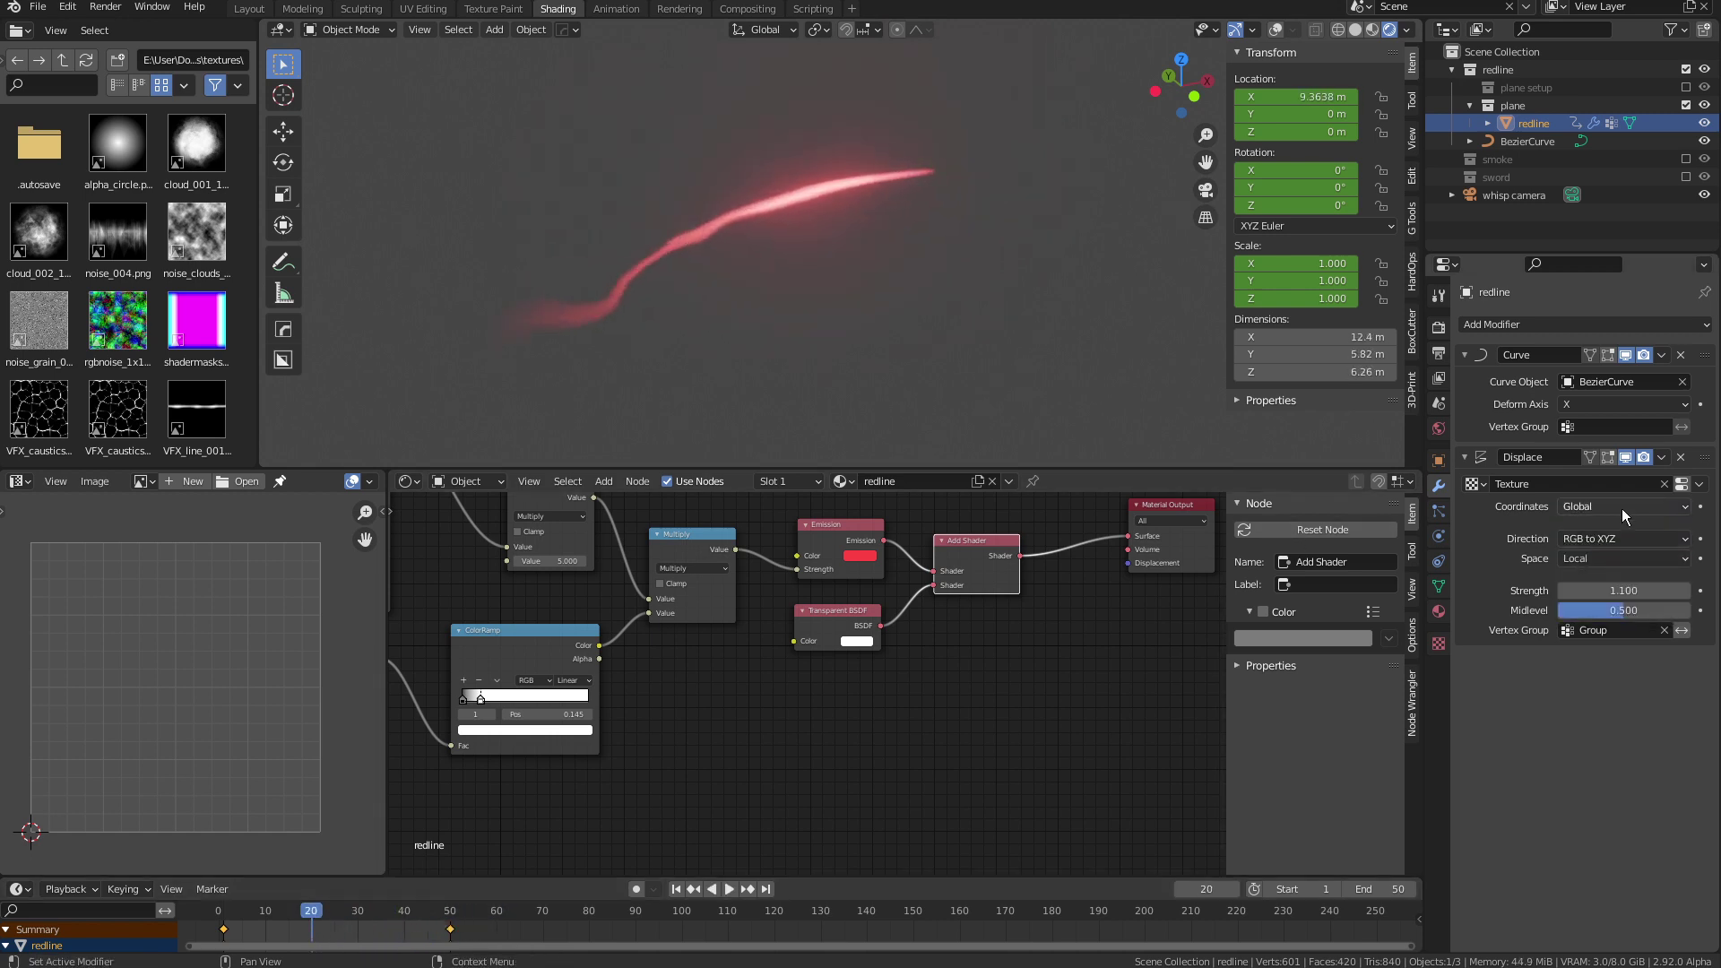
key("space")
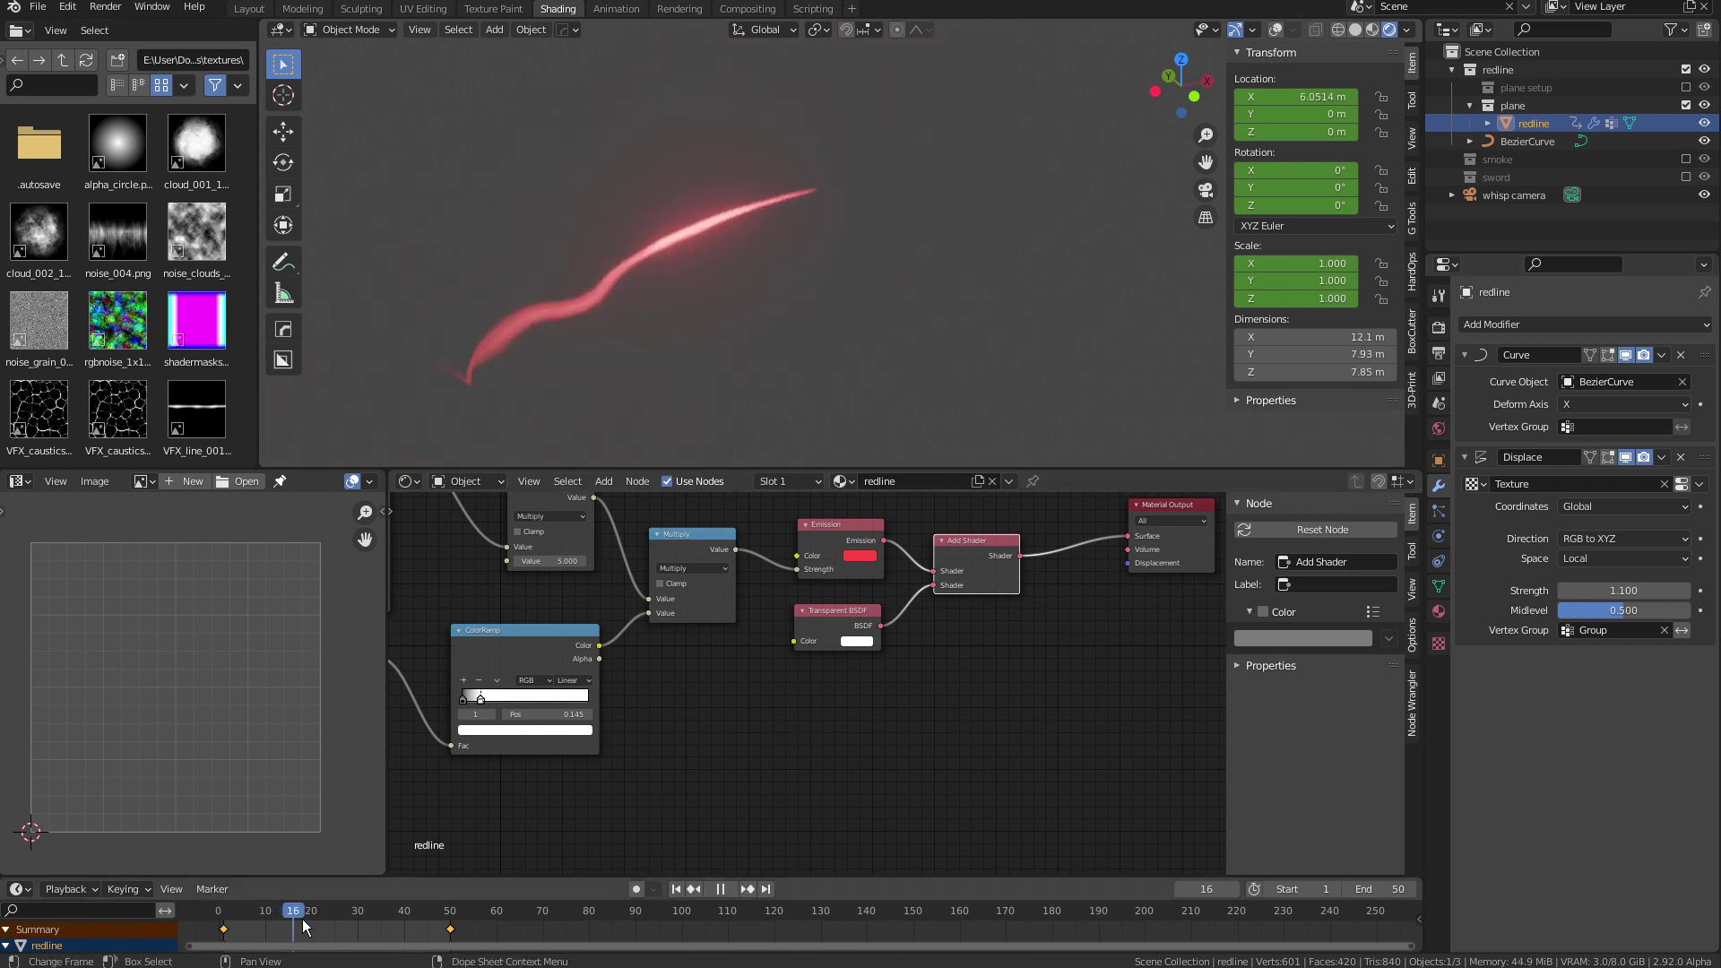
left_click_drag(419, 912, 362, 917)
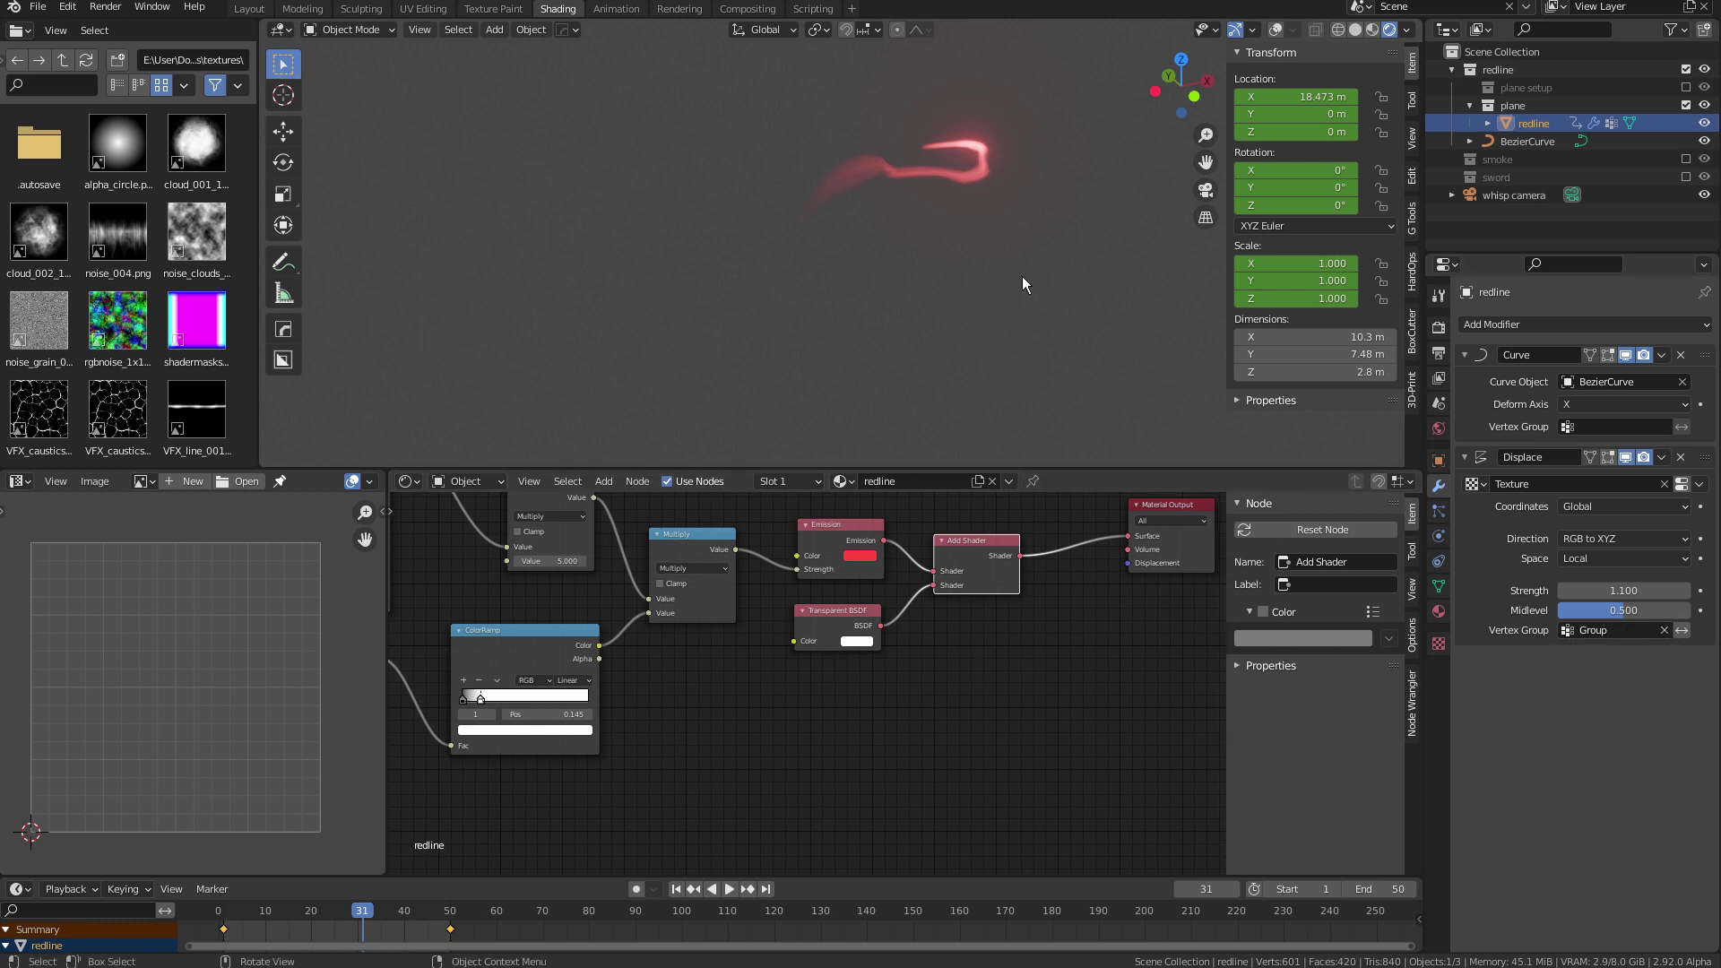
Examine the distorted glow from several angles while scrubbing the animation to frame 27
middle_click_drag(1022, 278, 749, 154)
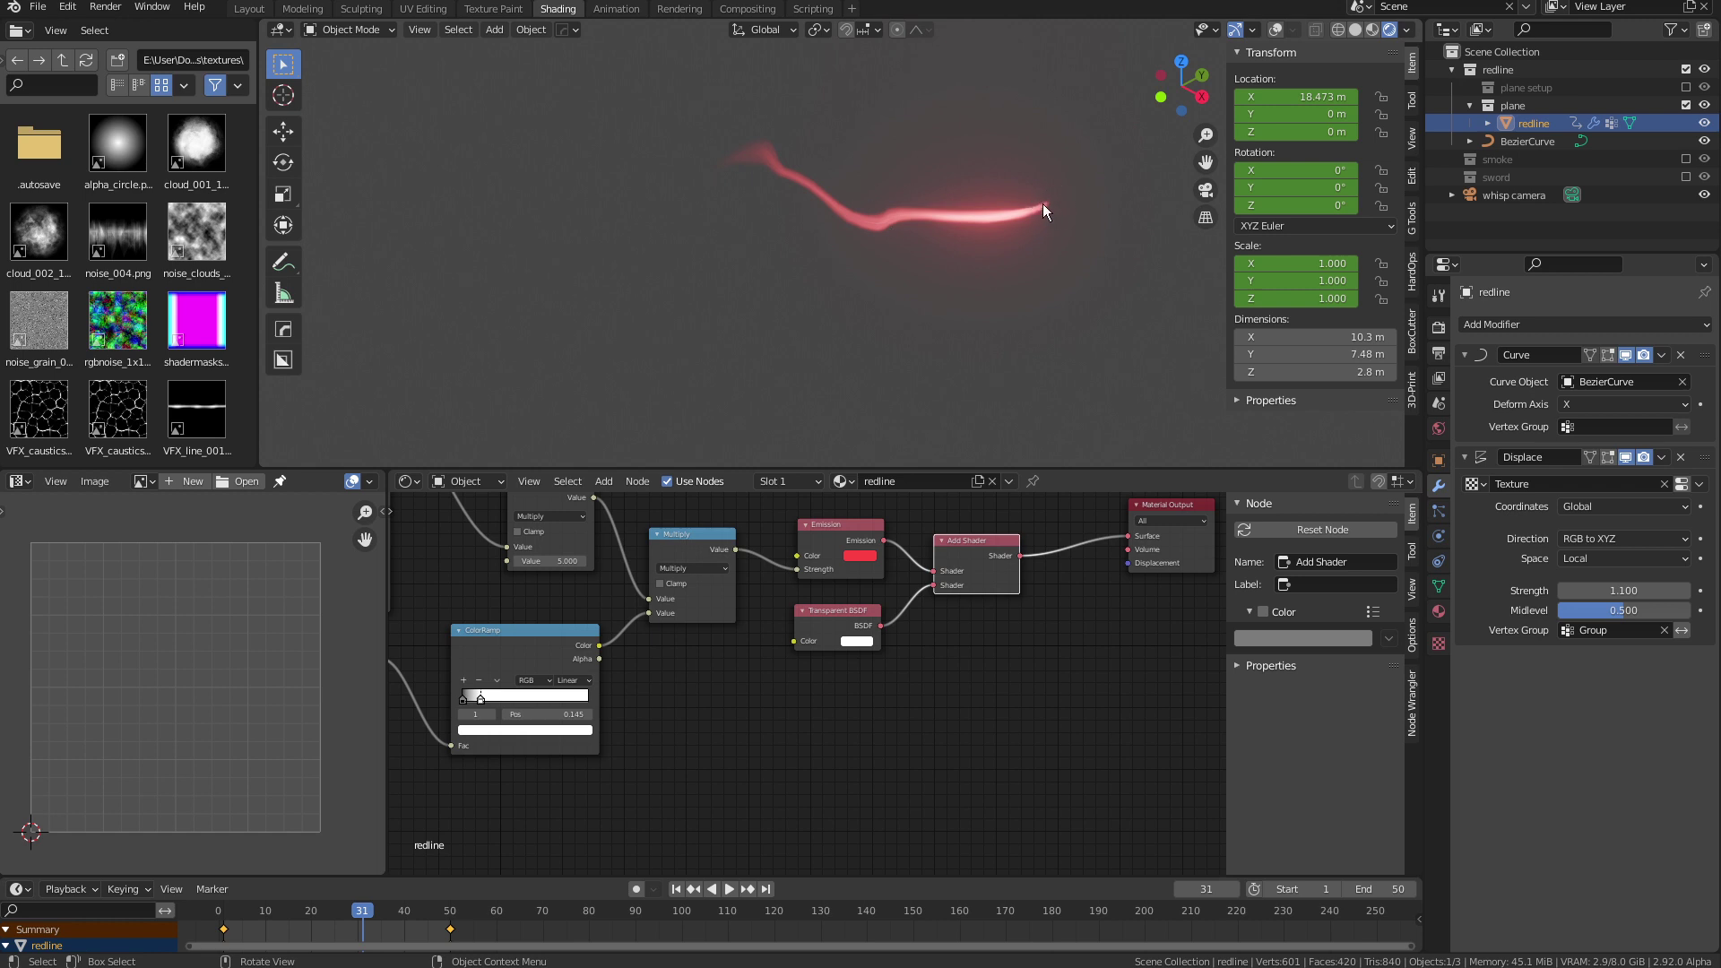
middle_click_drag(1035, 220, 648, 128)
key("space")
mouse_move(309, 911)
left_mouse_down()
mouse_move(269, 912)
mouse_move(384, 912)
mouse_move(344, 912)
left_mouse_up()
key("space")
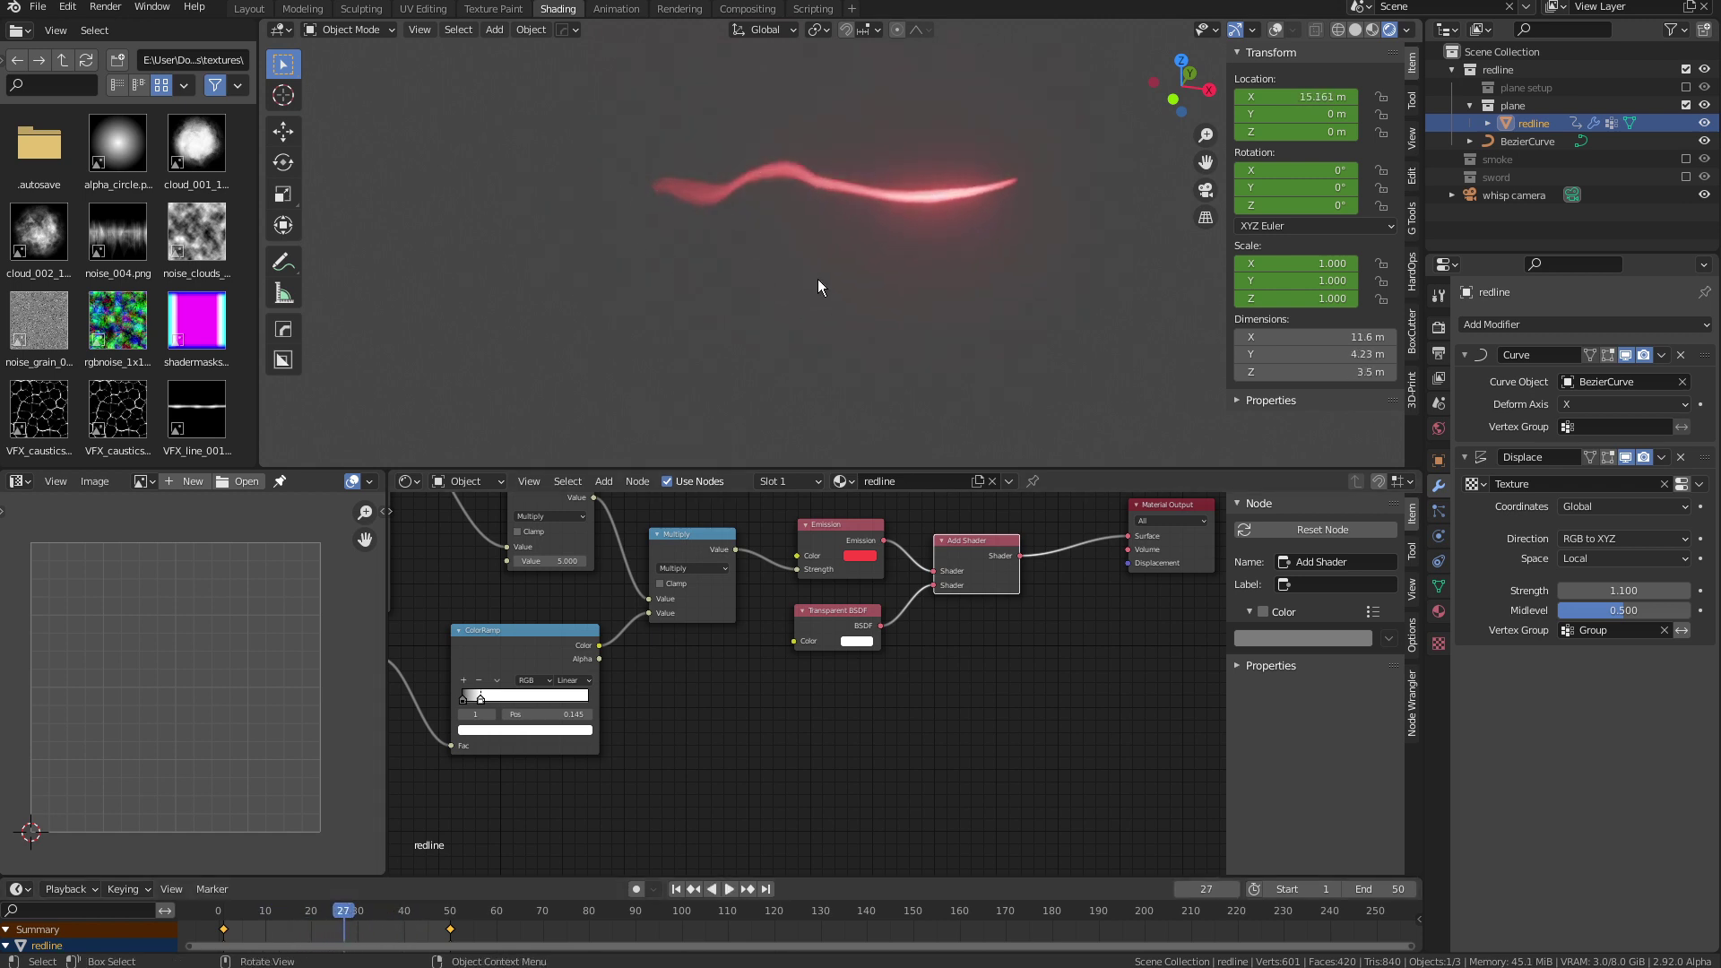
middle_click_drag(661, 212, 1182, 385)
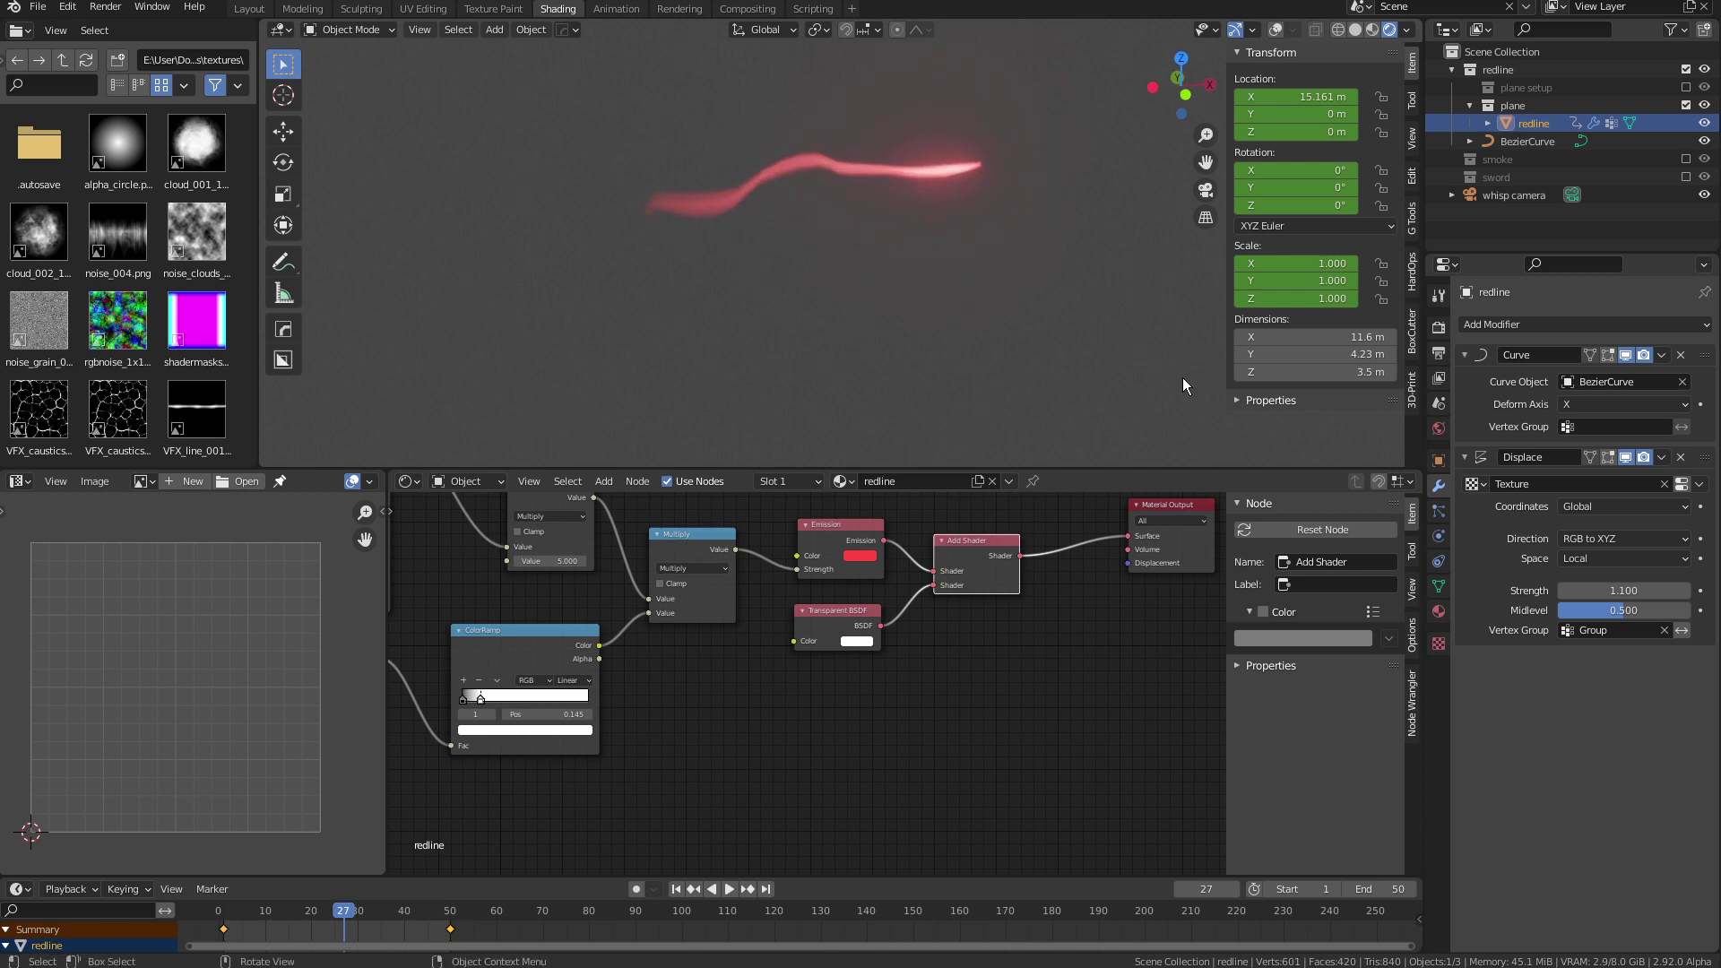
Clear the vertex group from the Displace modifier and scrub the fully displaced trail to frame 26
left_click(1663, 629)
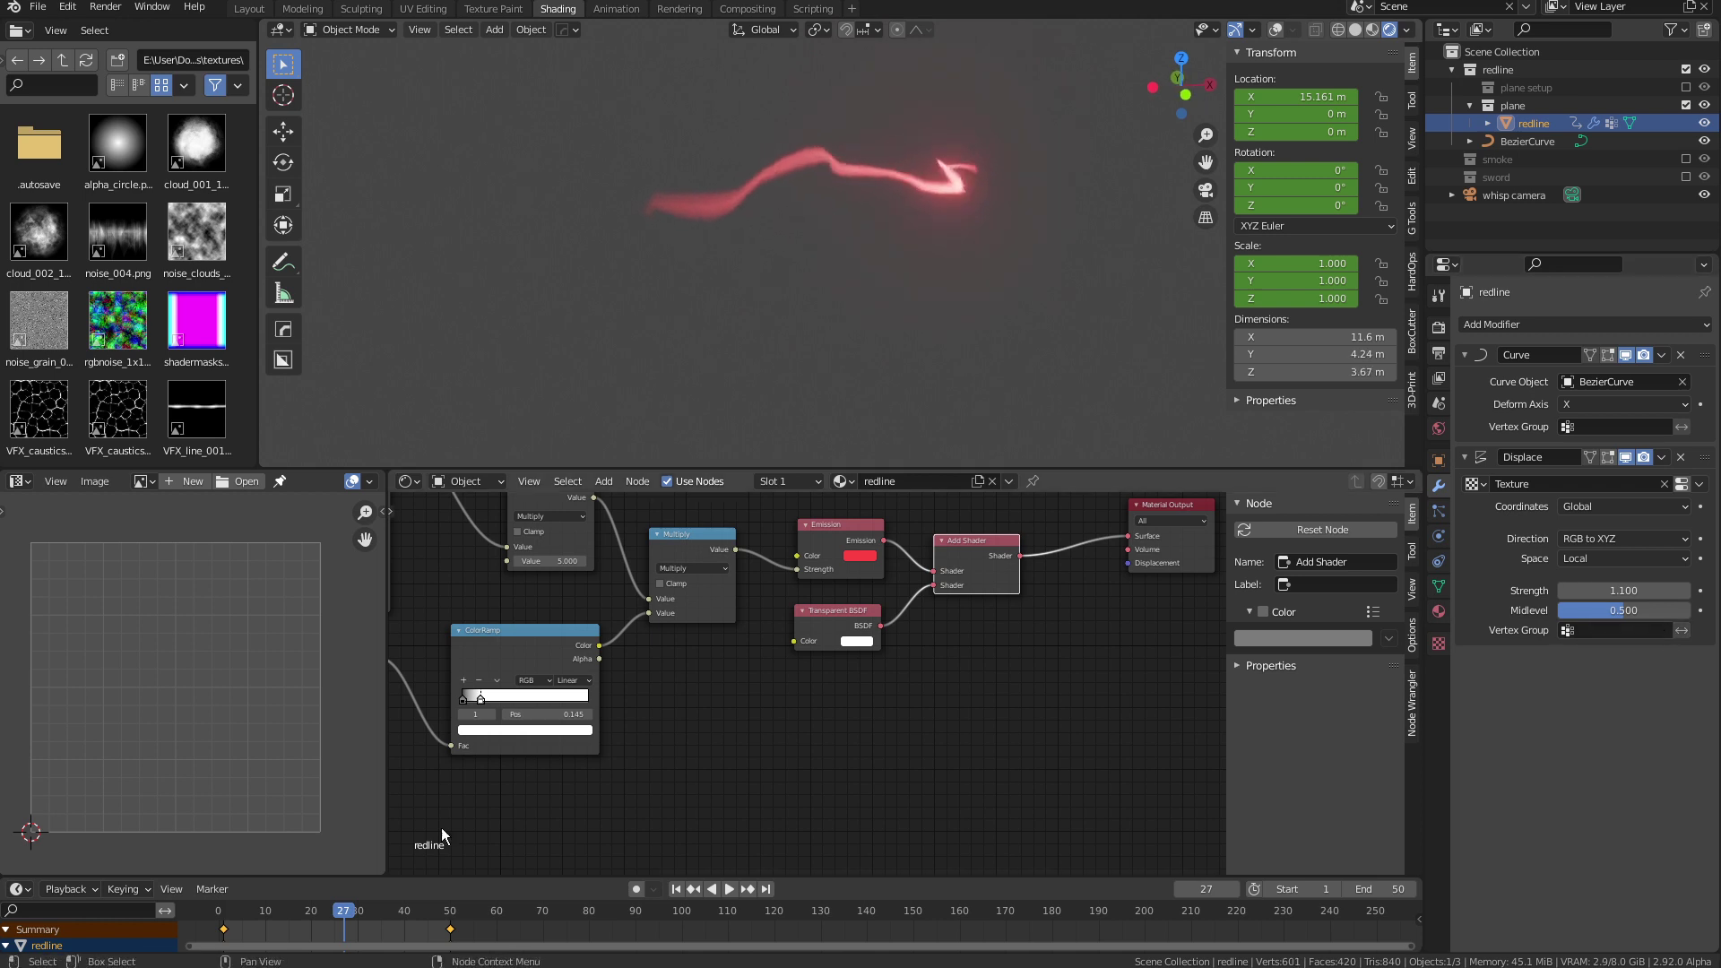
left_click(310, 909)
key("space")
left_click_drag(310, 909, 342, 894)
key("space")
Assign the vertex group "Group" to the Displace modifier and check the trail by scrubbing to frame 41
left_click(1649, 630)
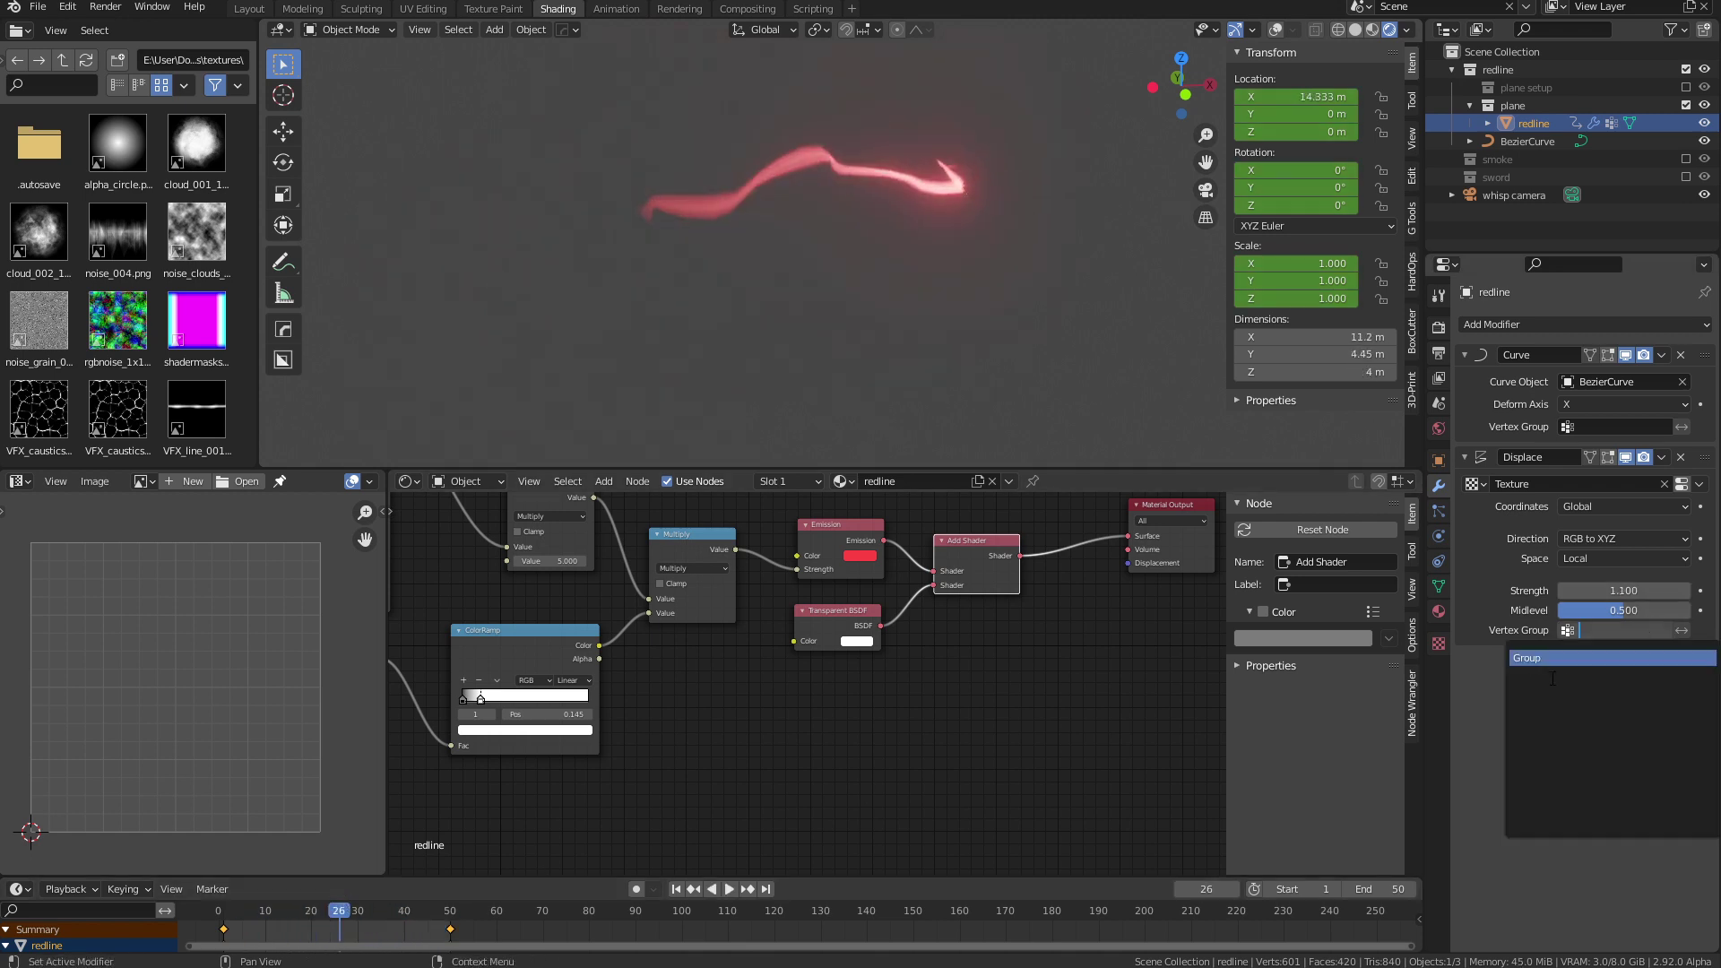
left_click(1546, 659)
mouse_move(334, 914)
left_mouse_down()
mouse_move(240, 909)
mouse_move(484, 908)
mouse_move(300, 905)
left_mouse_up()
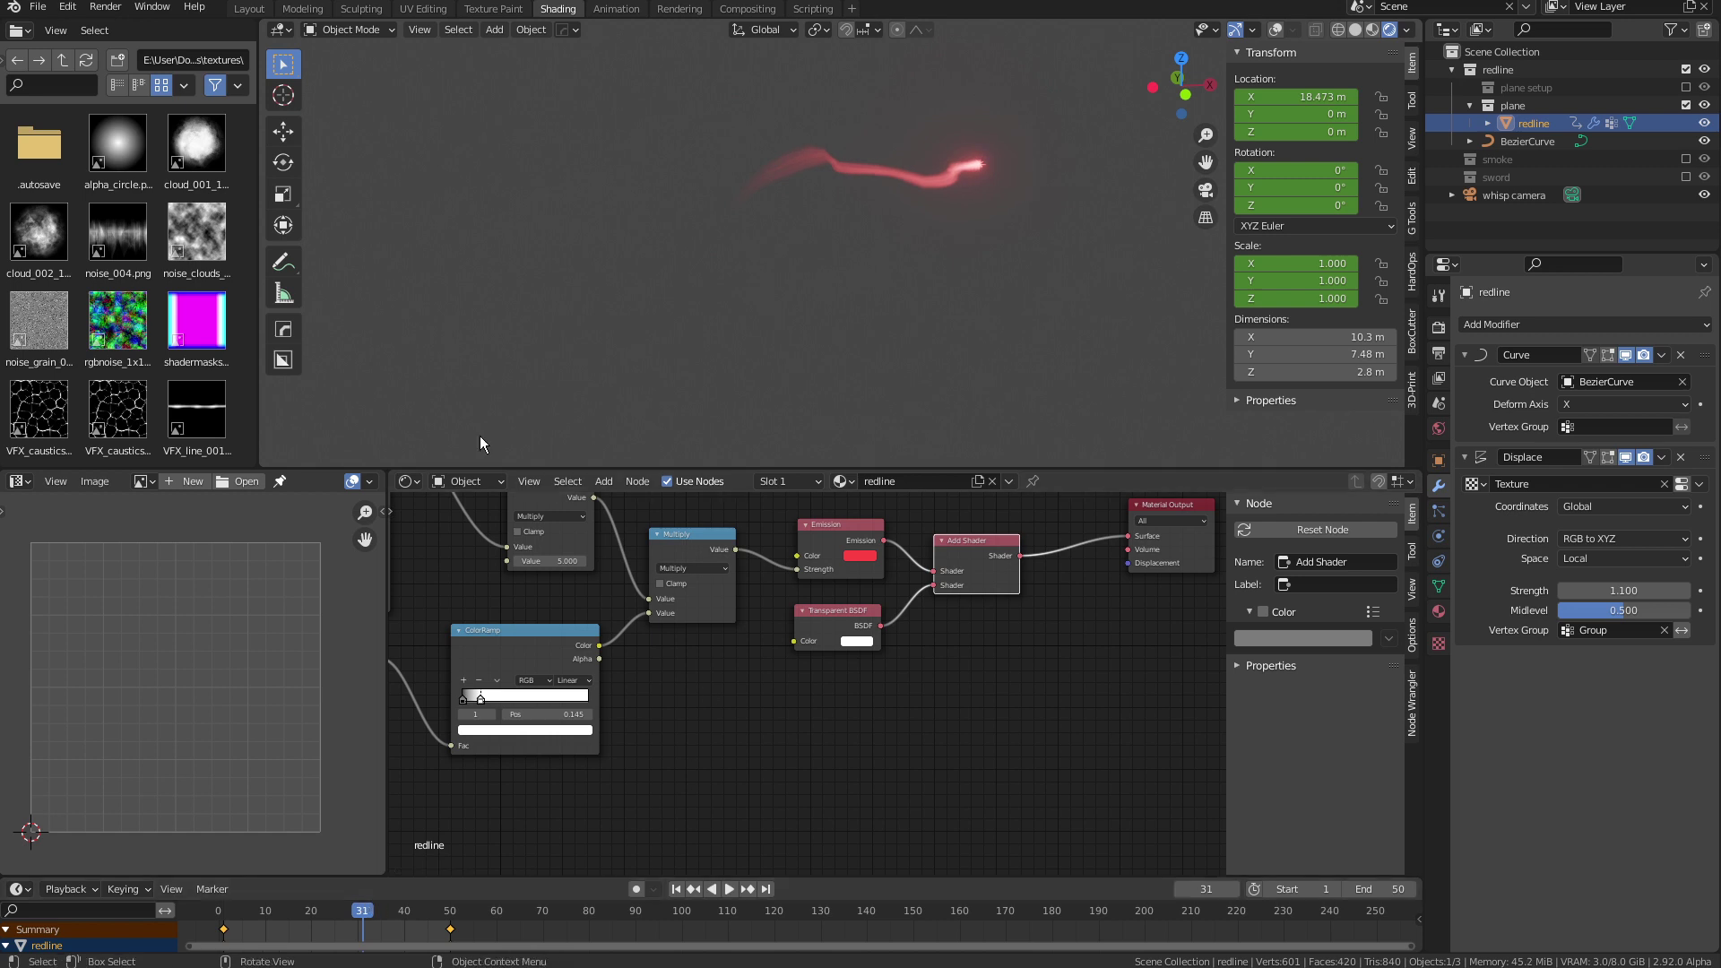
middle_click_drag(480, 436, 914, 307)
key("Escape")
left_click_drag(333, 914, 408, 914)
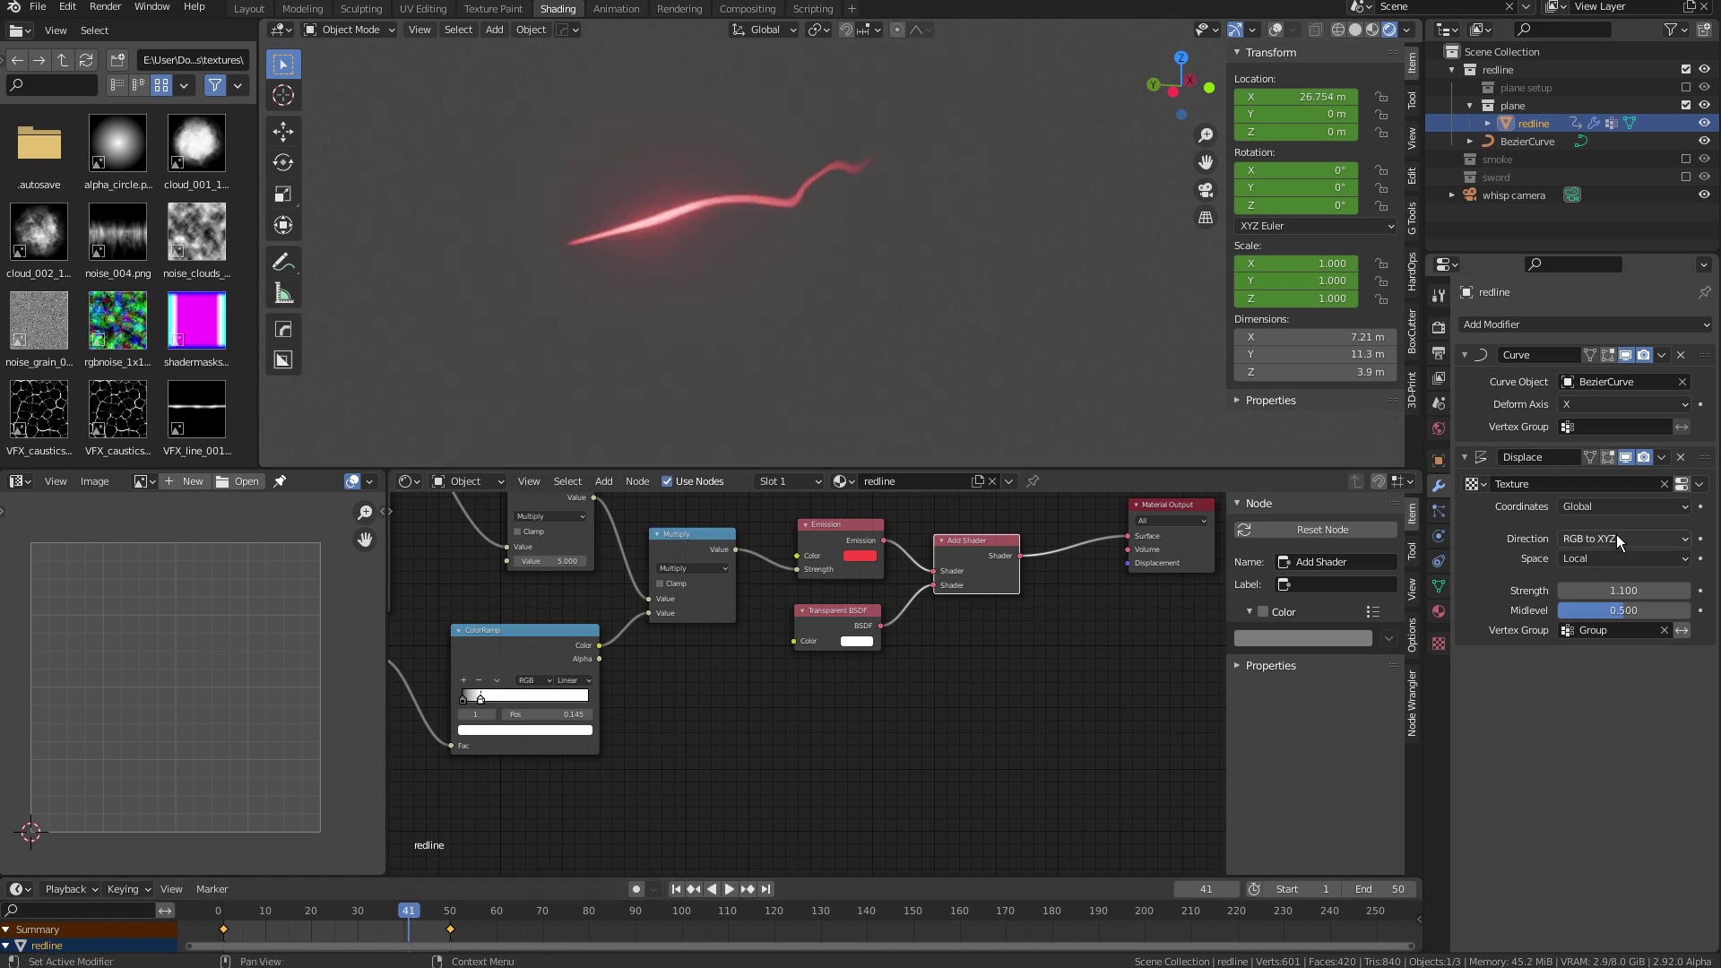
Open the settings of the Displace modifier's Clouds texture and scrub the animation to frame 43
left_click(1684, 485)
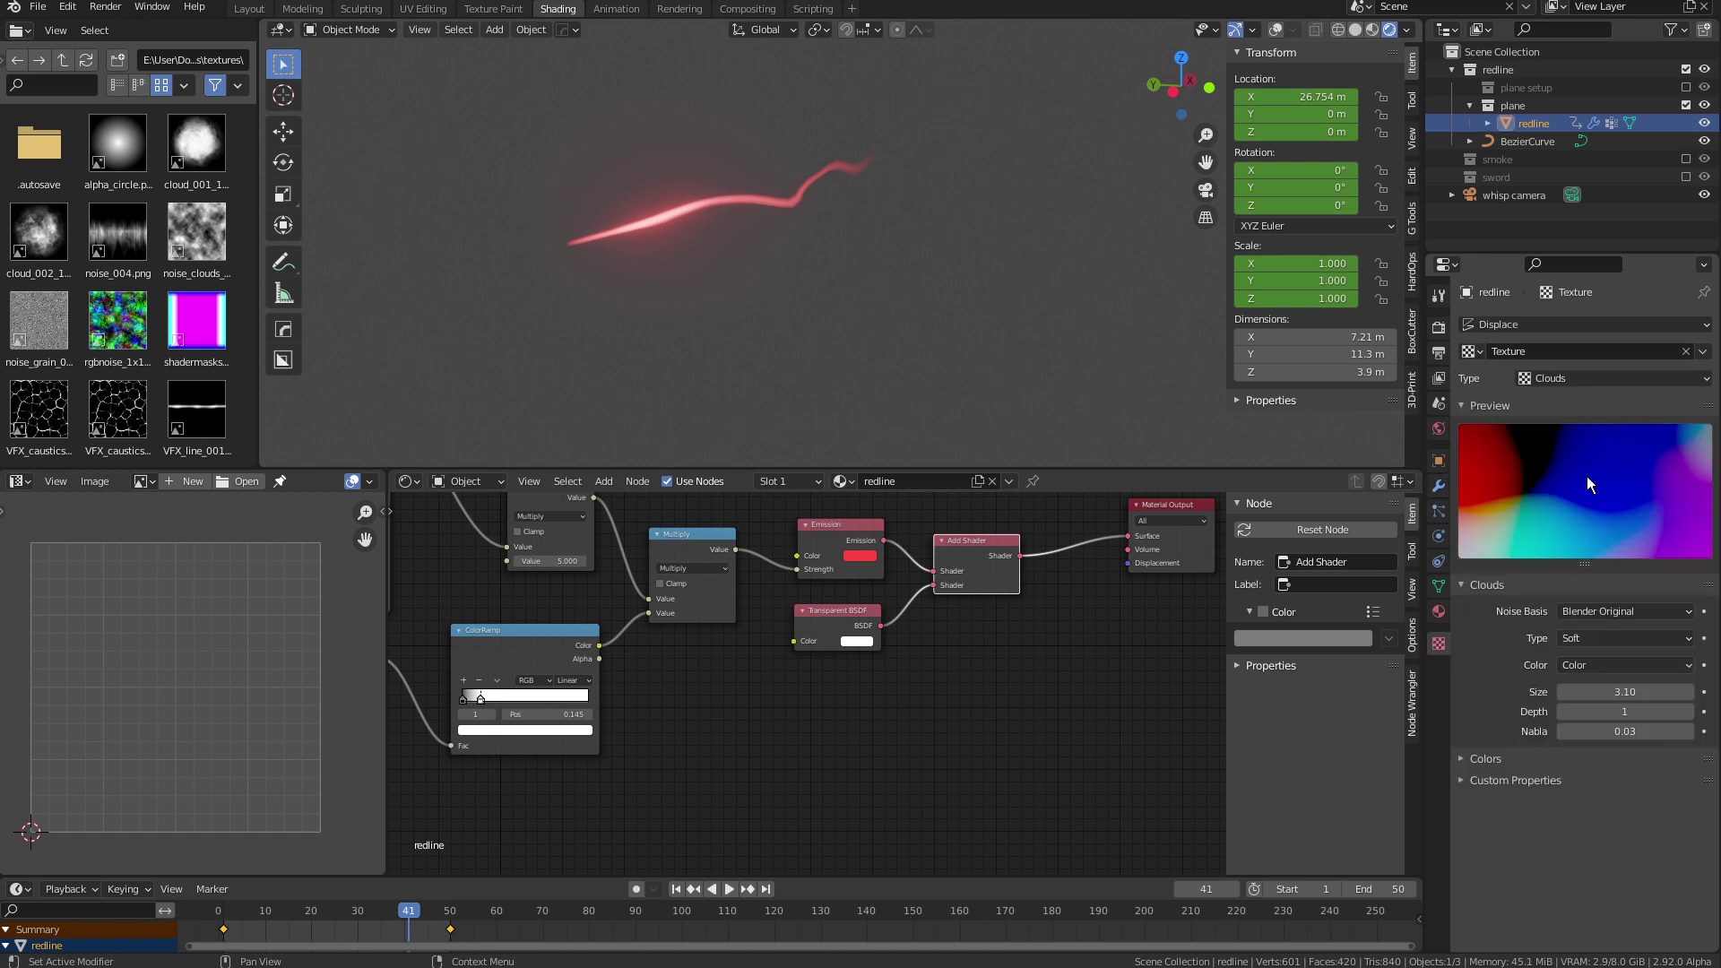
left_click_drag(400, 914, 293, 911)
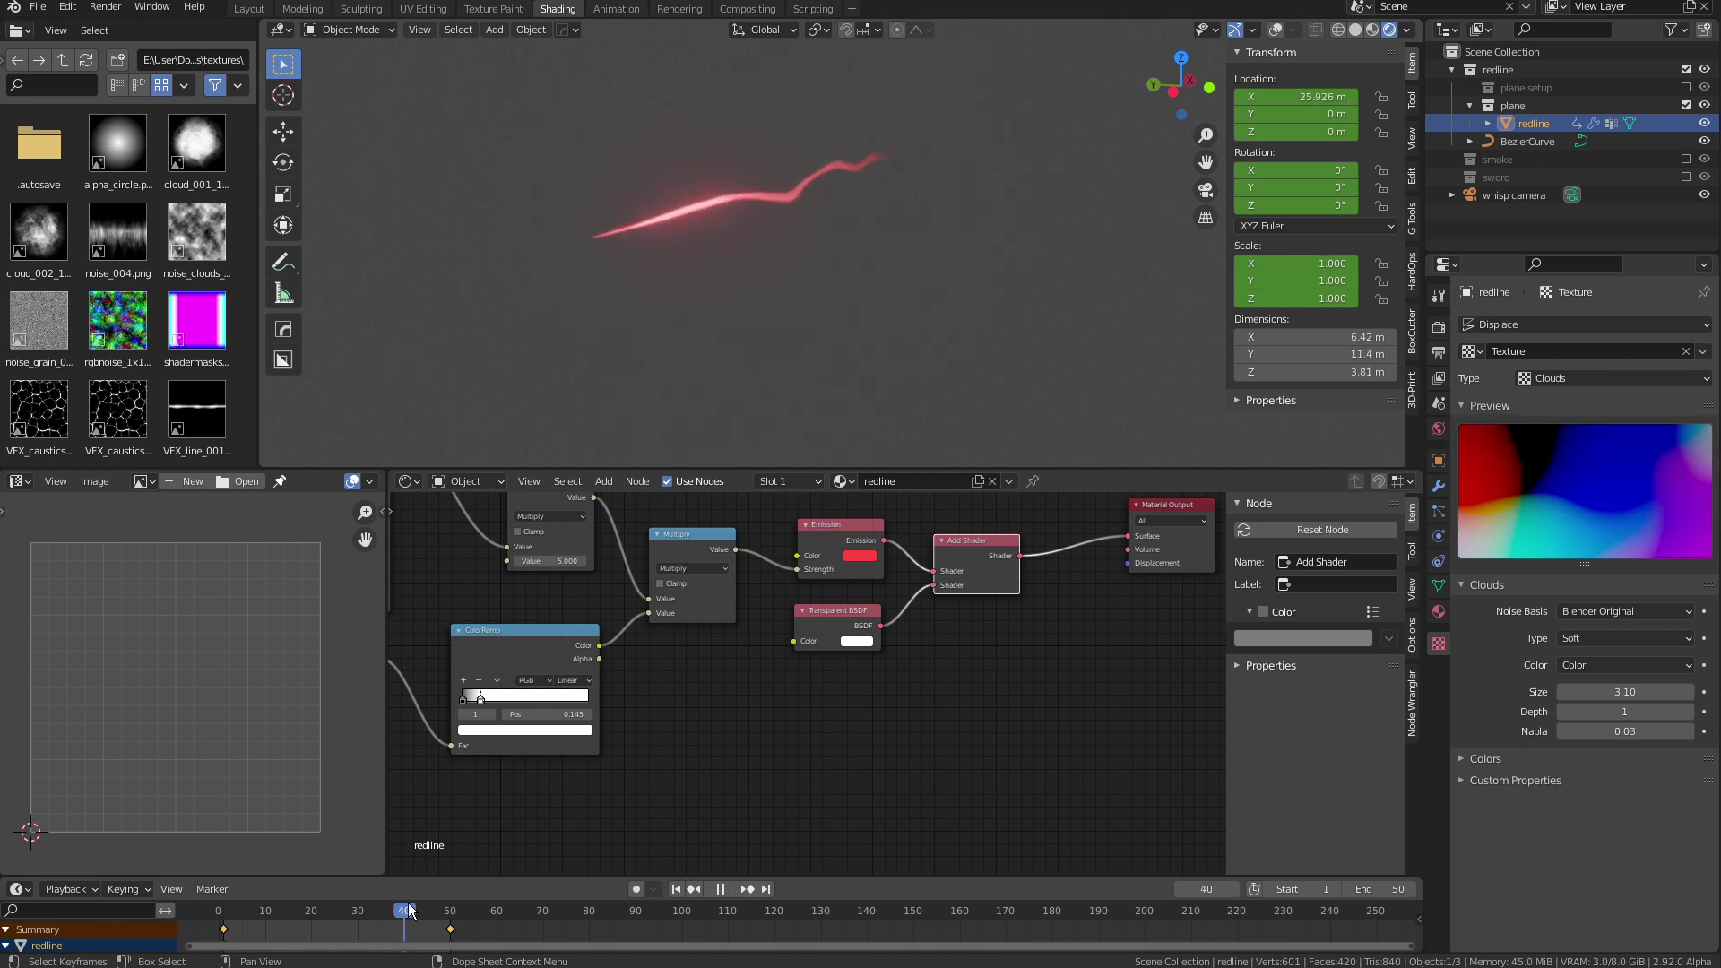
key("space")
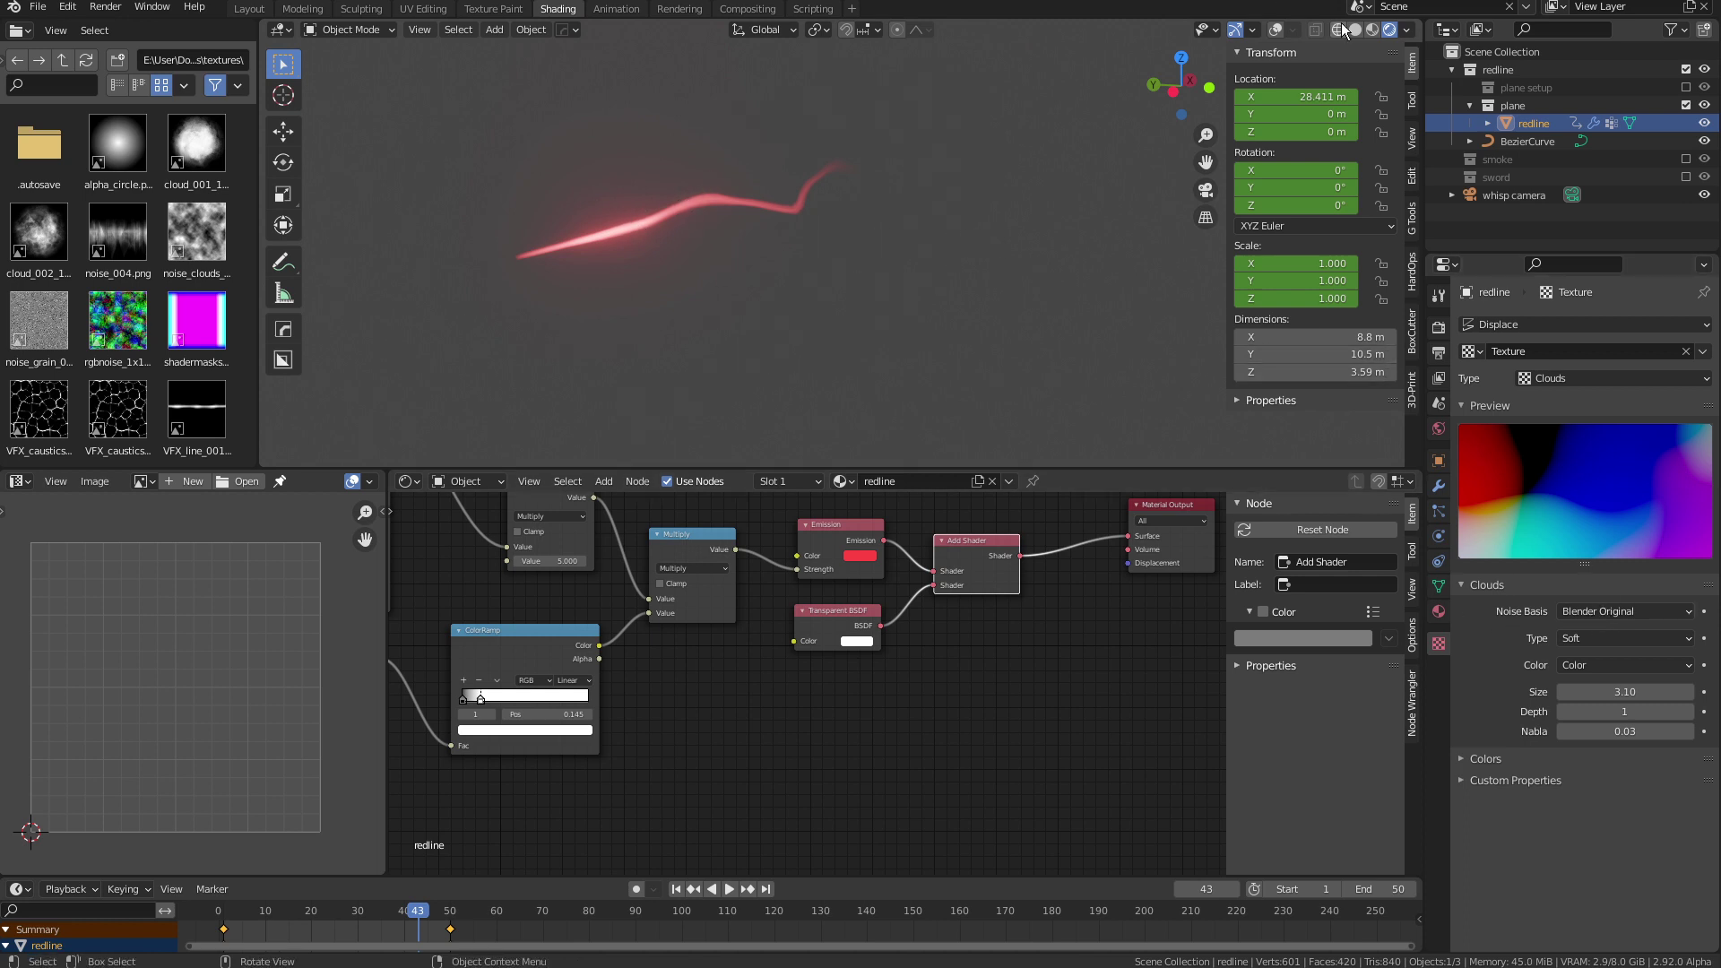
Show the viewport overlays and review the noise basis options of the Clouds texture
left_click(1276, 30)
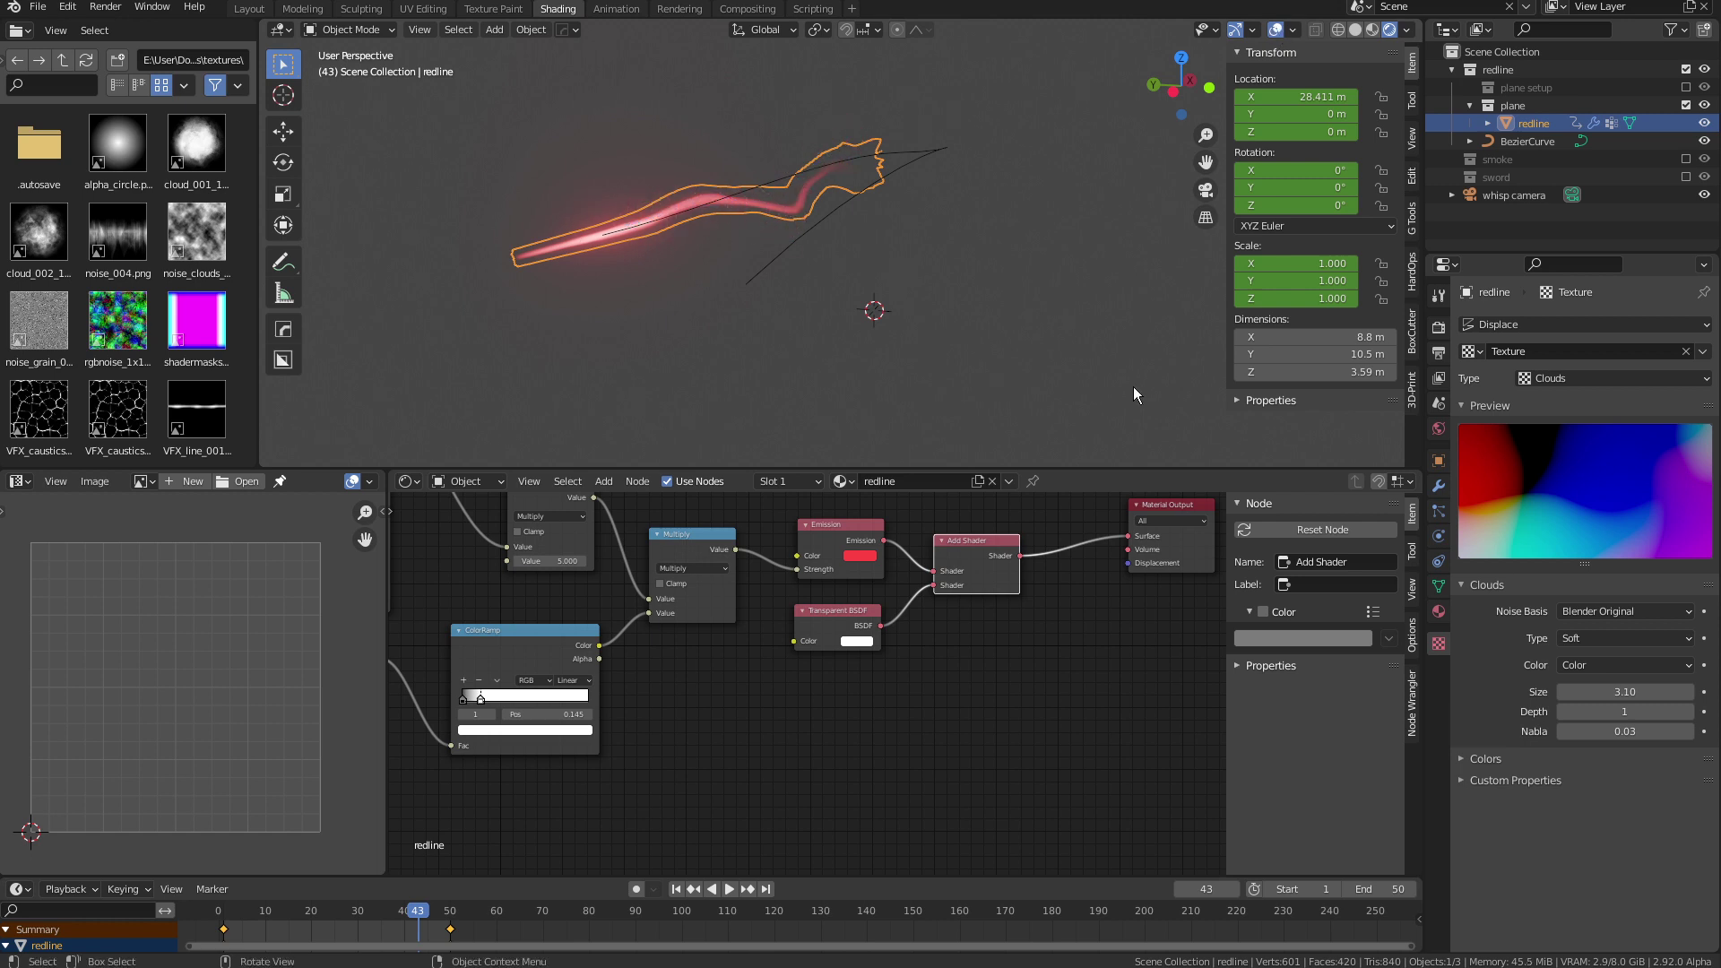
left_click(1636, 610)
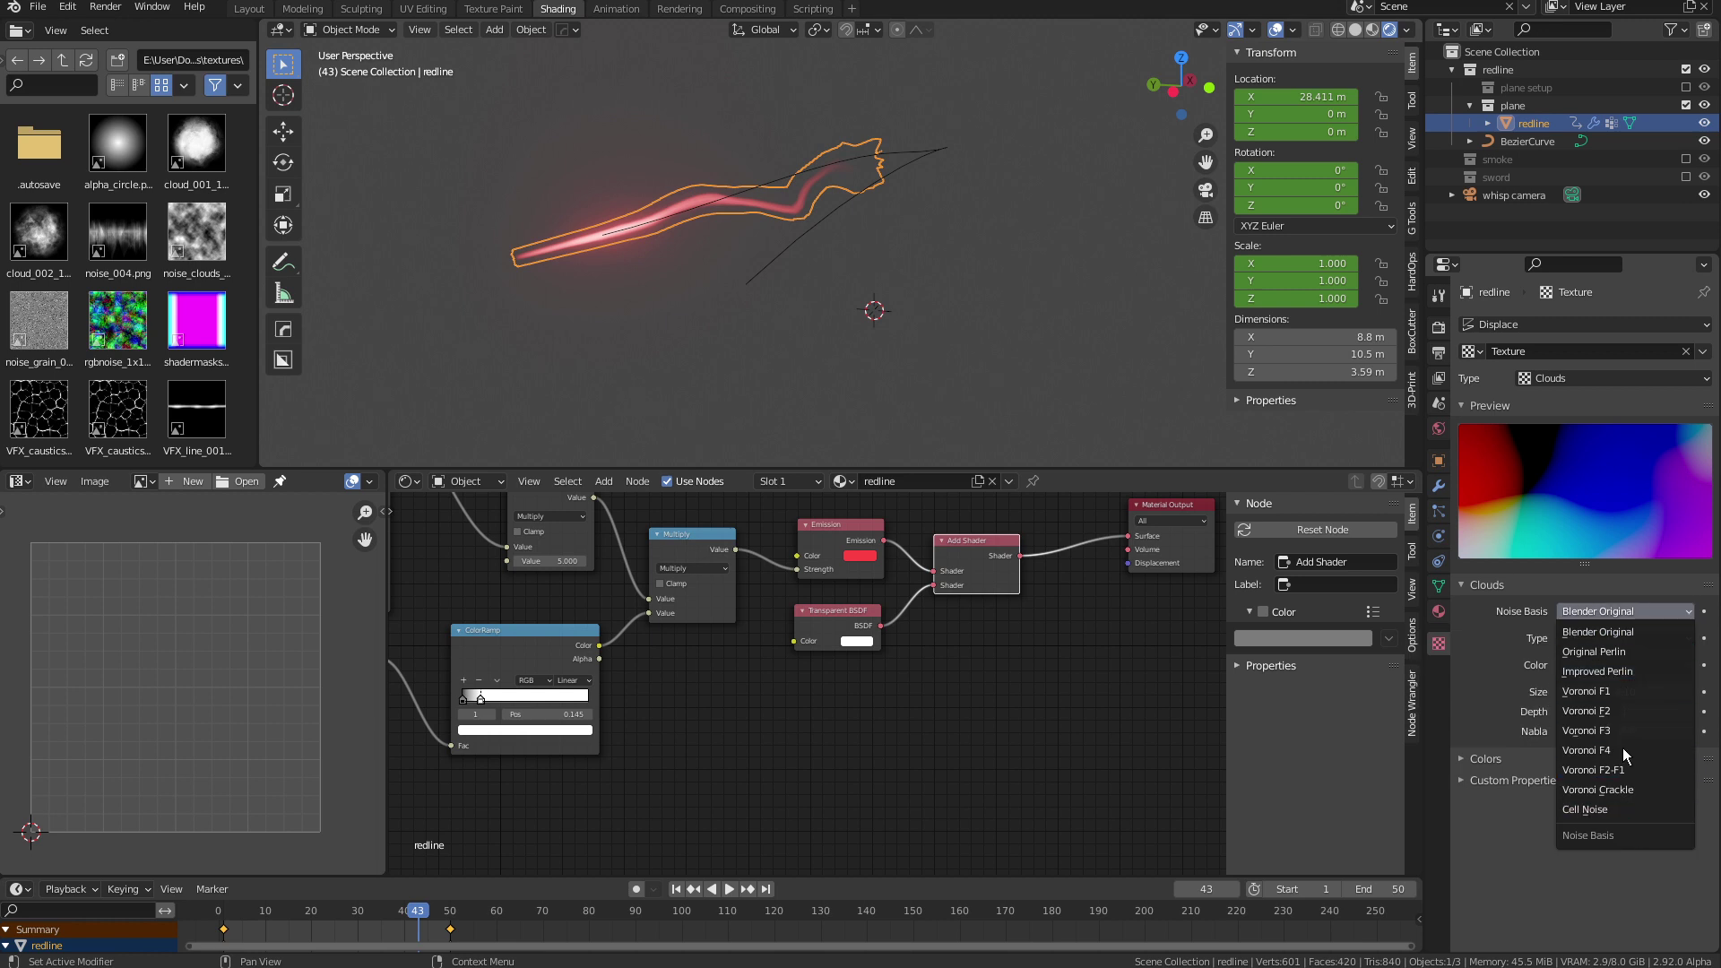
left_click(1604, 377)
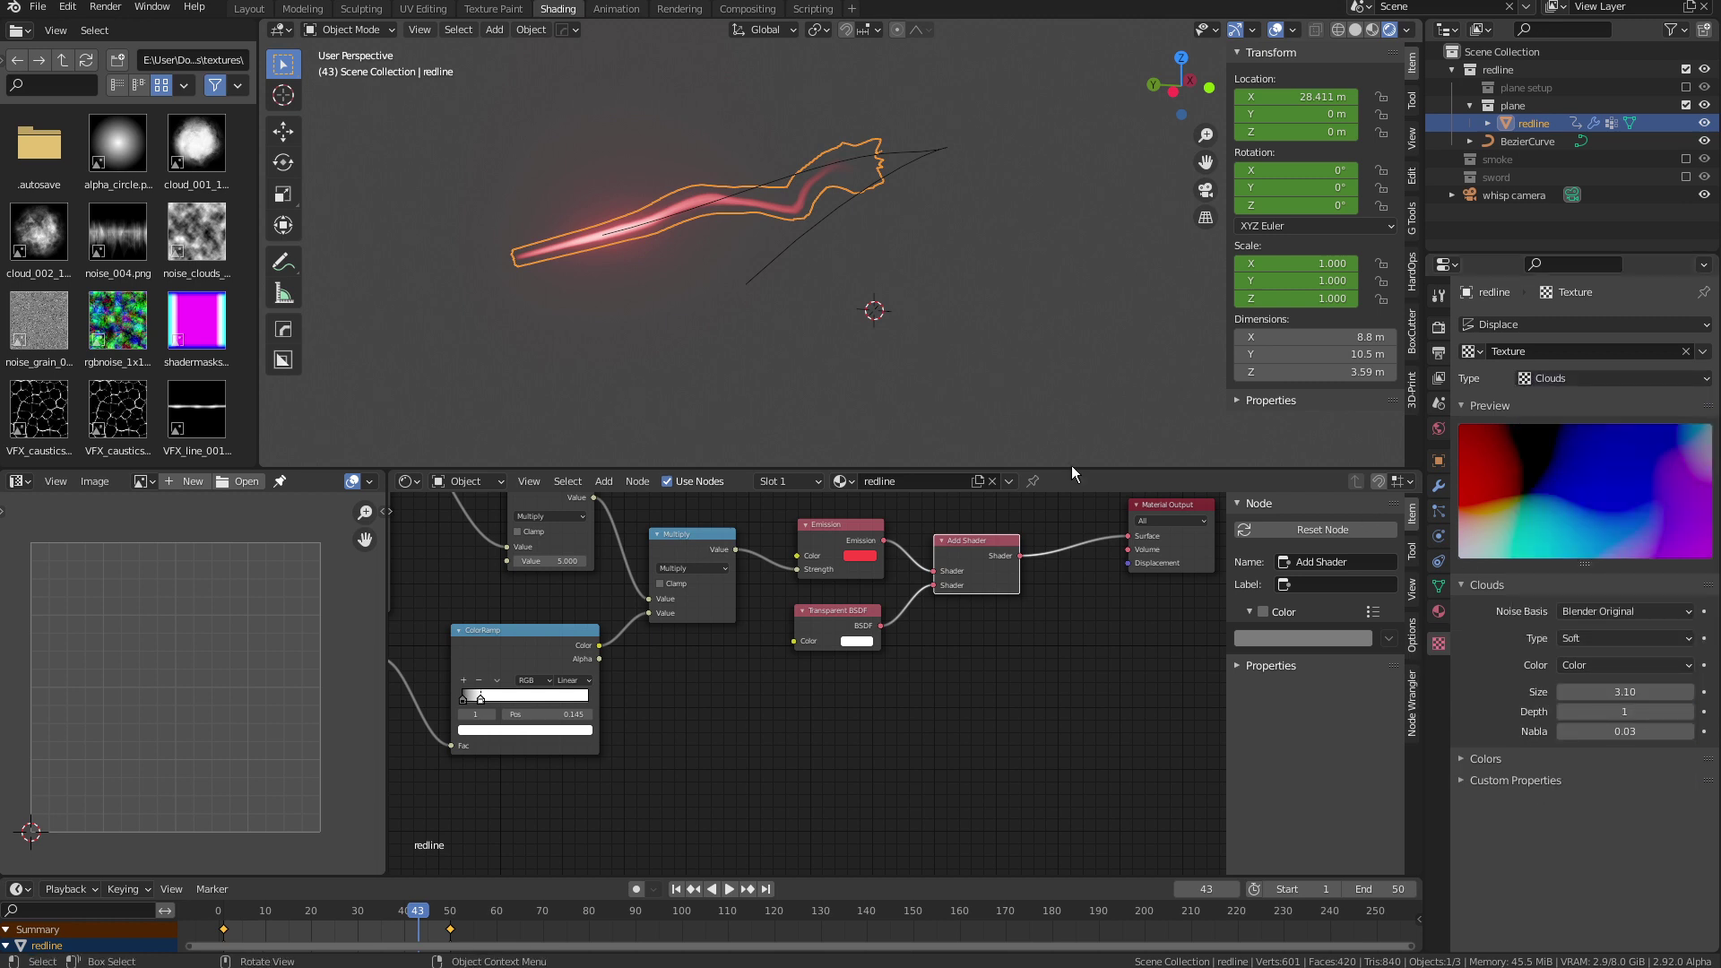
mouse_move(797, 261)
middle_mouse_down()
mouse_move(896, 250)
mouse_move(995, 283)
mouse_move(830, 282)
mouse_move(772, 251)
middle_mouse_up()
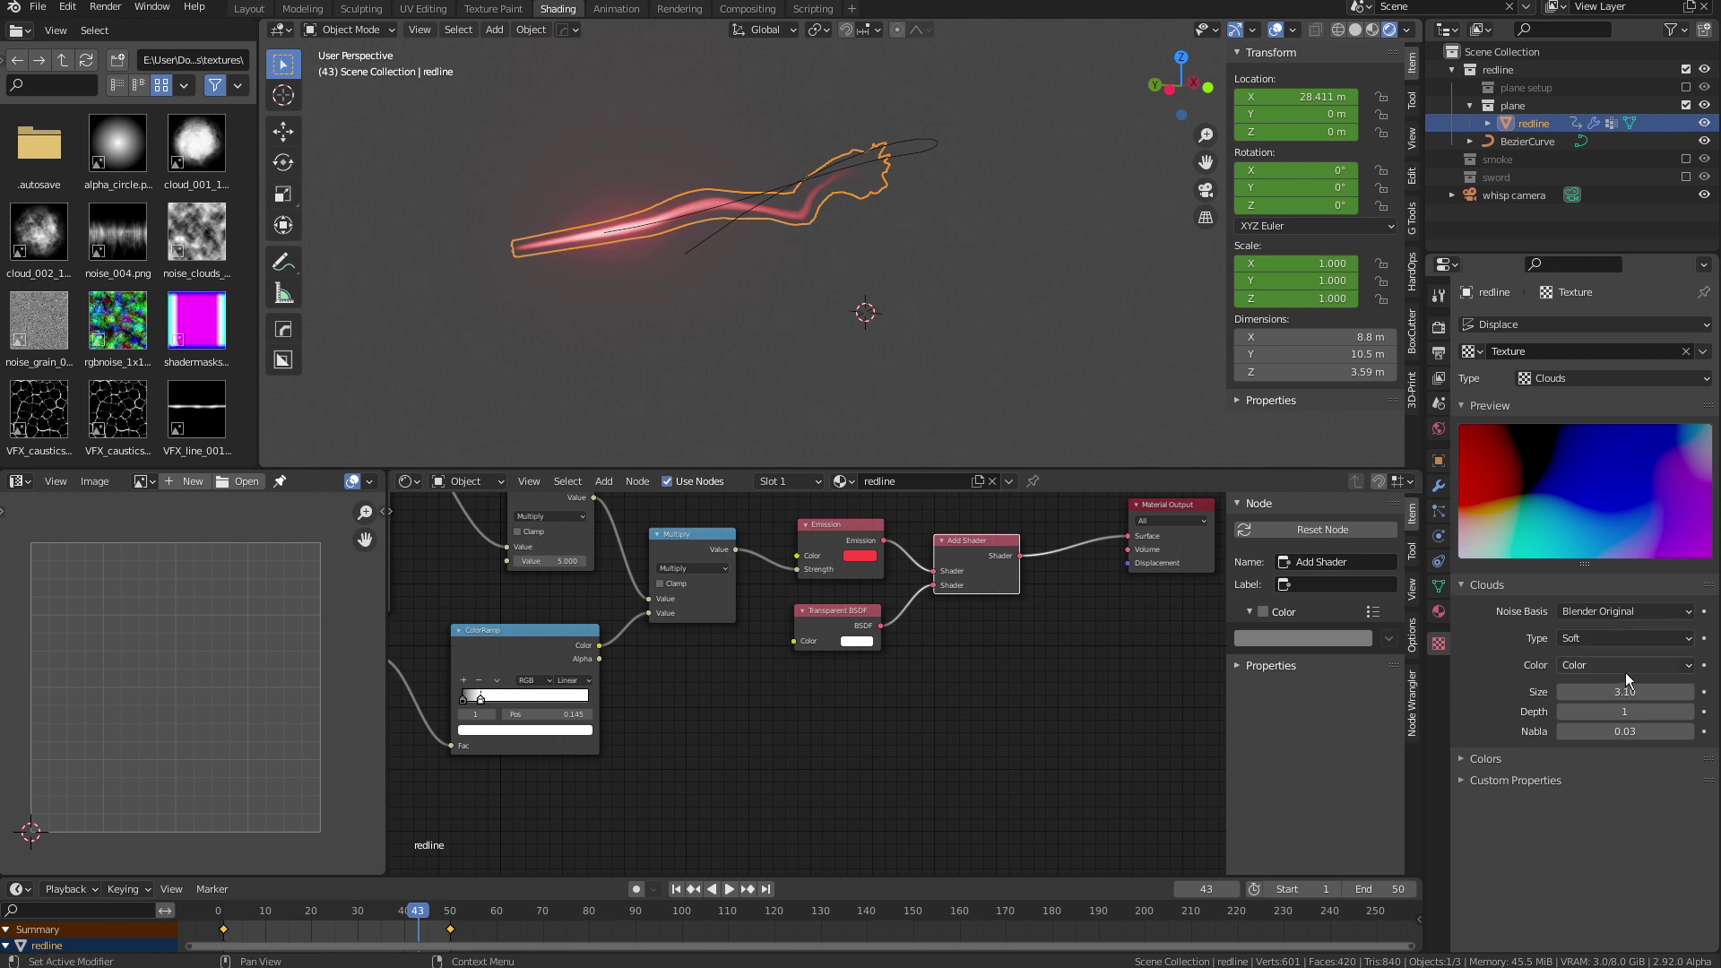
Try a size of 2.82 for the Clouds texture, inspect the displaced mesh, and undo the size change
mouse_move(1629, 693)
left_mouse_down()
mouse_move(1572, 692)
mouse_move(1604, 692)
left_mouse_up()
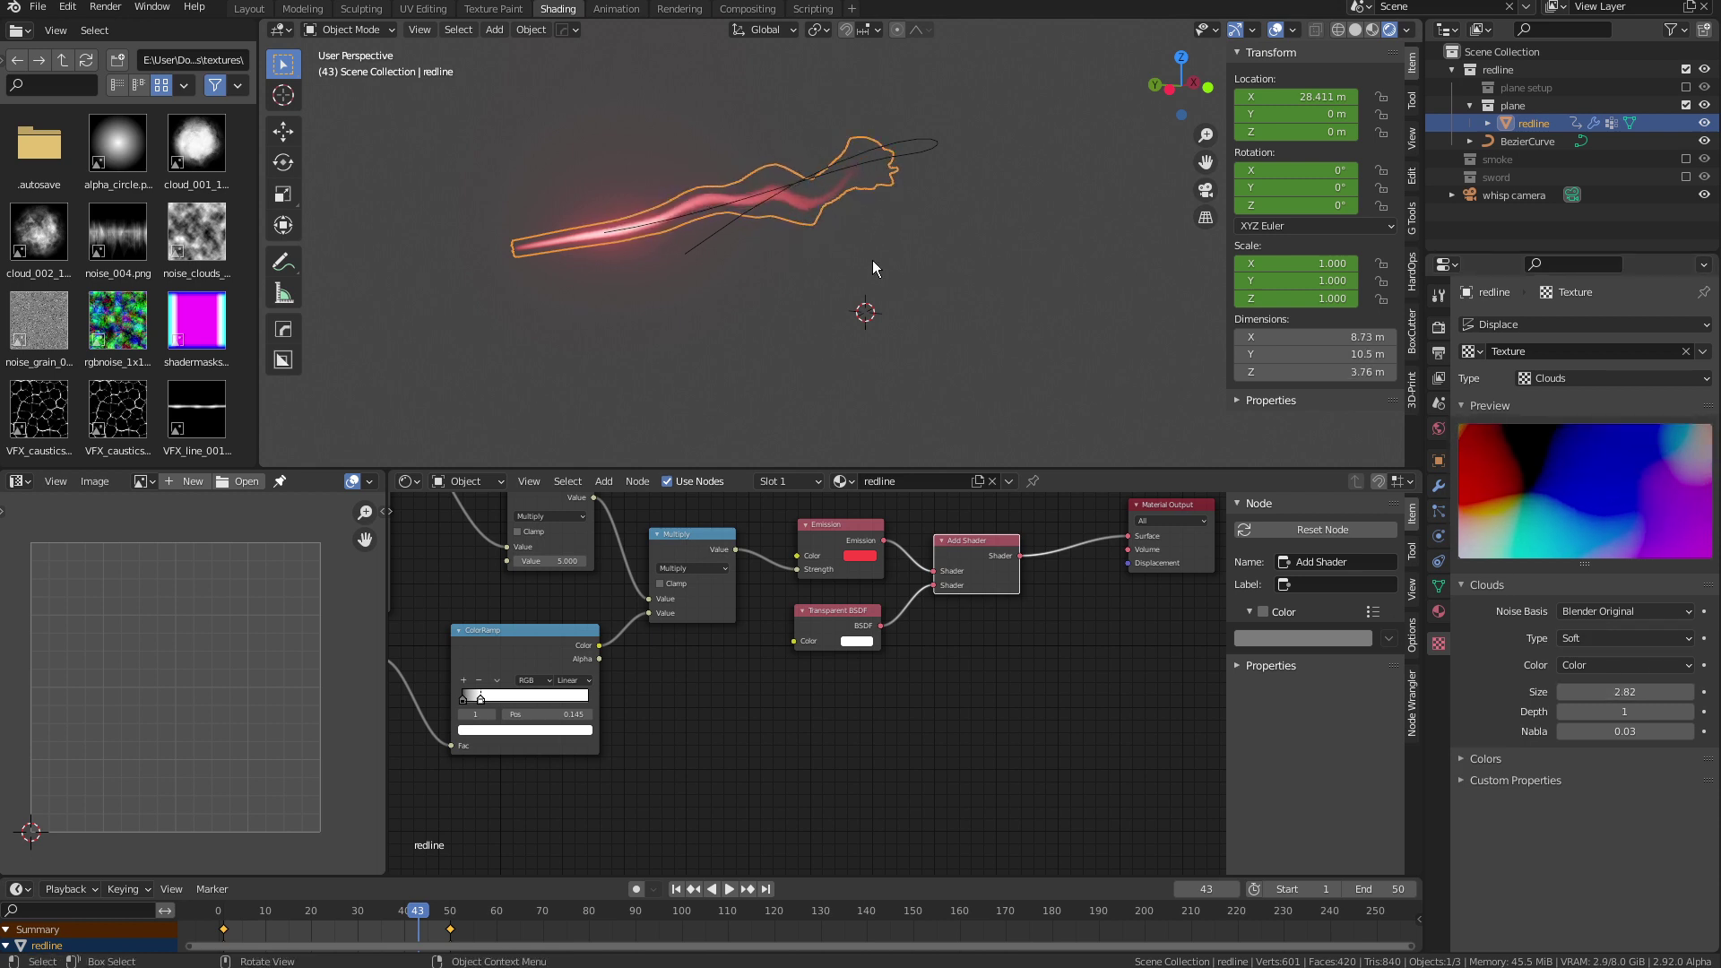
middle_click_drag(872, 260, 857, 262)
key("ctrl+z")
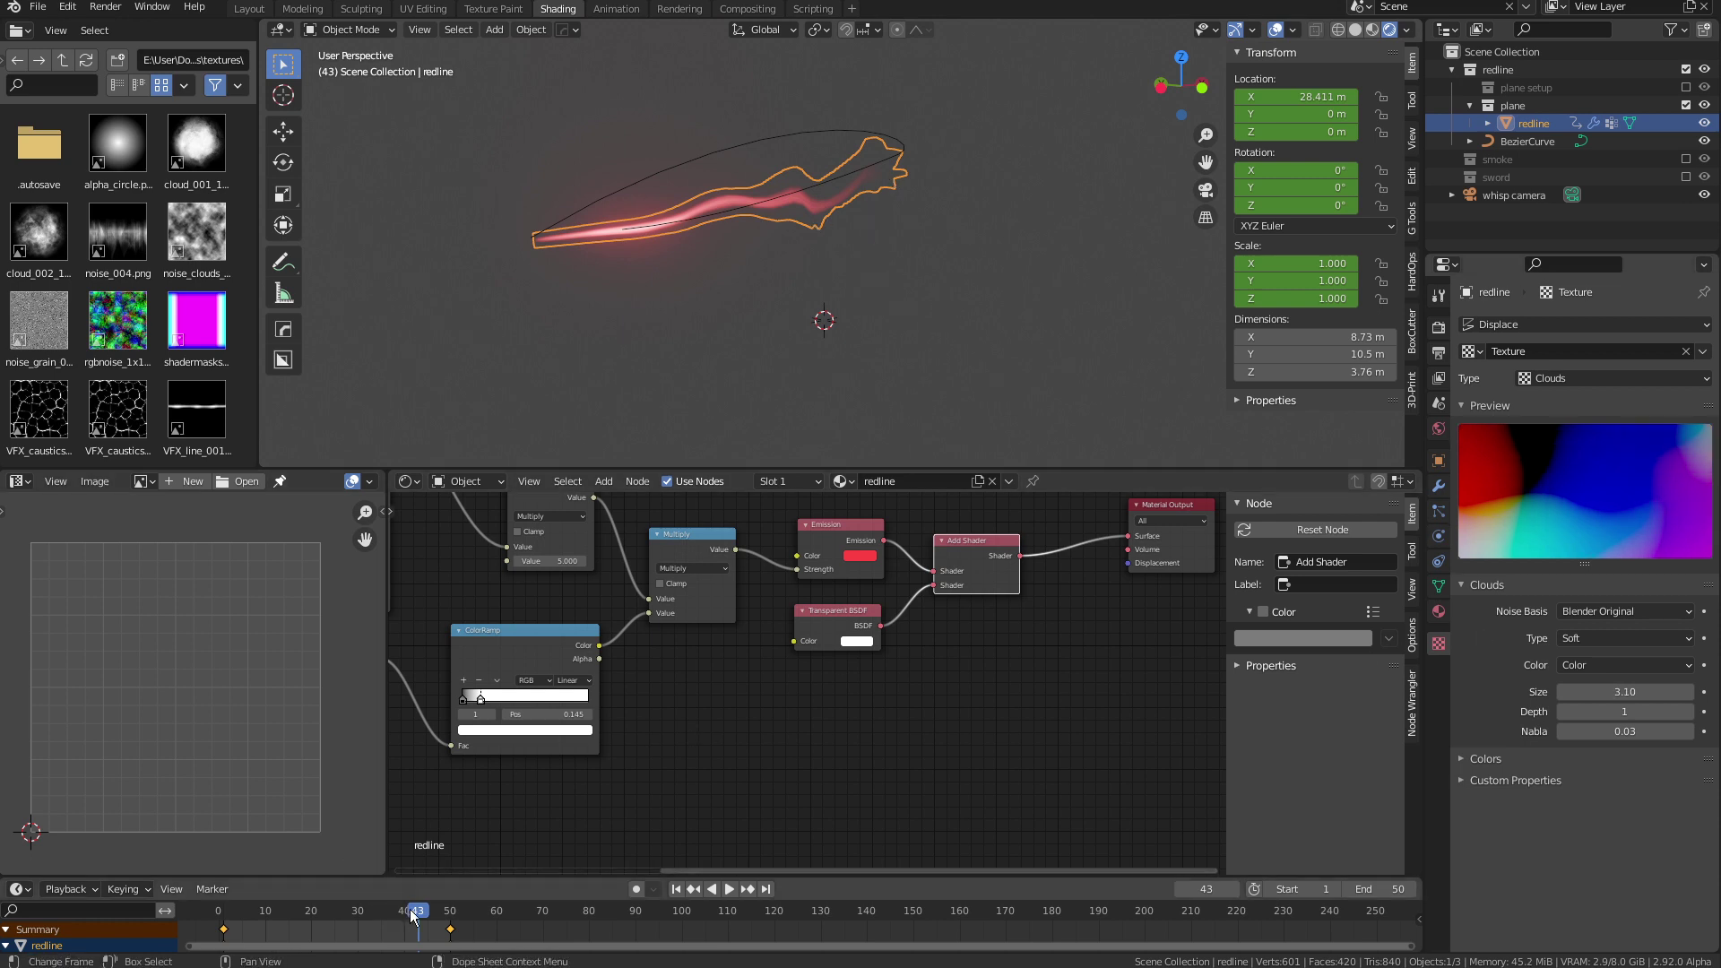
At frame 40, try Displace strengths such as 0.200 and 1.300 and compare the distortion from different angles
mouse_move(410, 911)
left_mouse_down()
mouse_move(346, 916)
mouse_move(405, 915)
left_mouse_up()
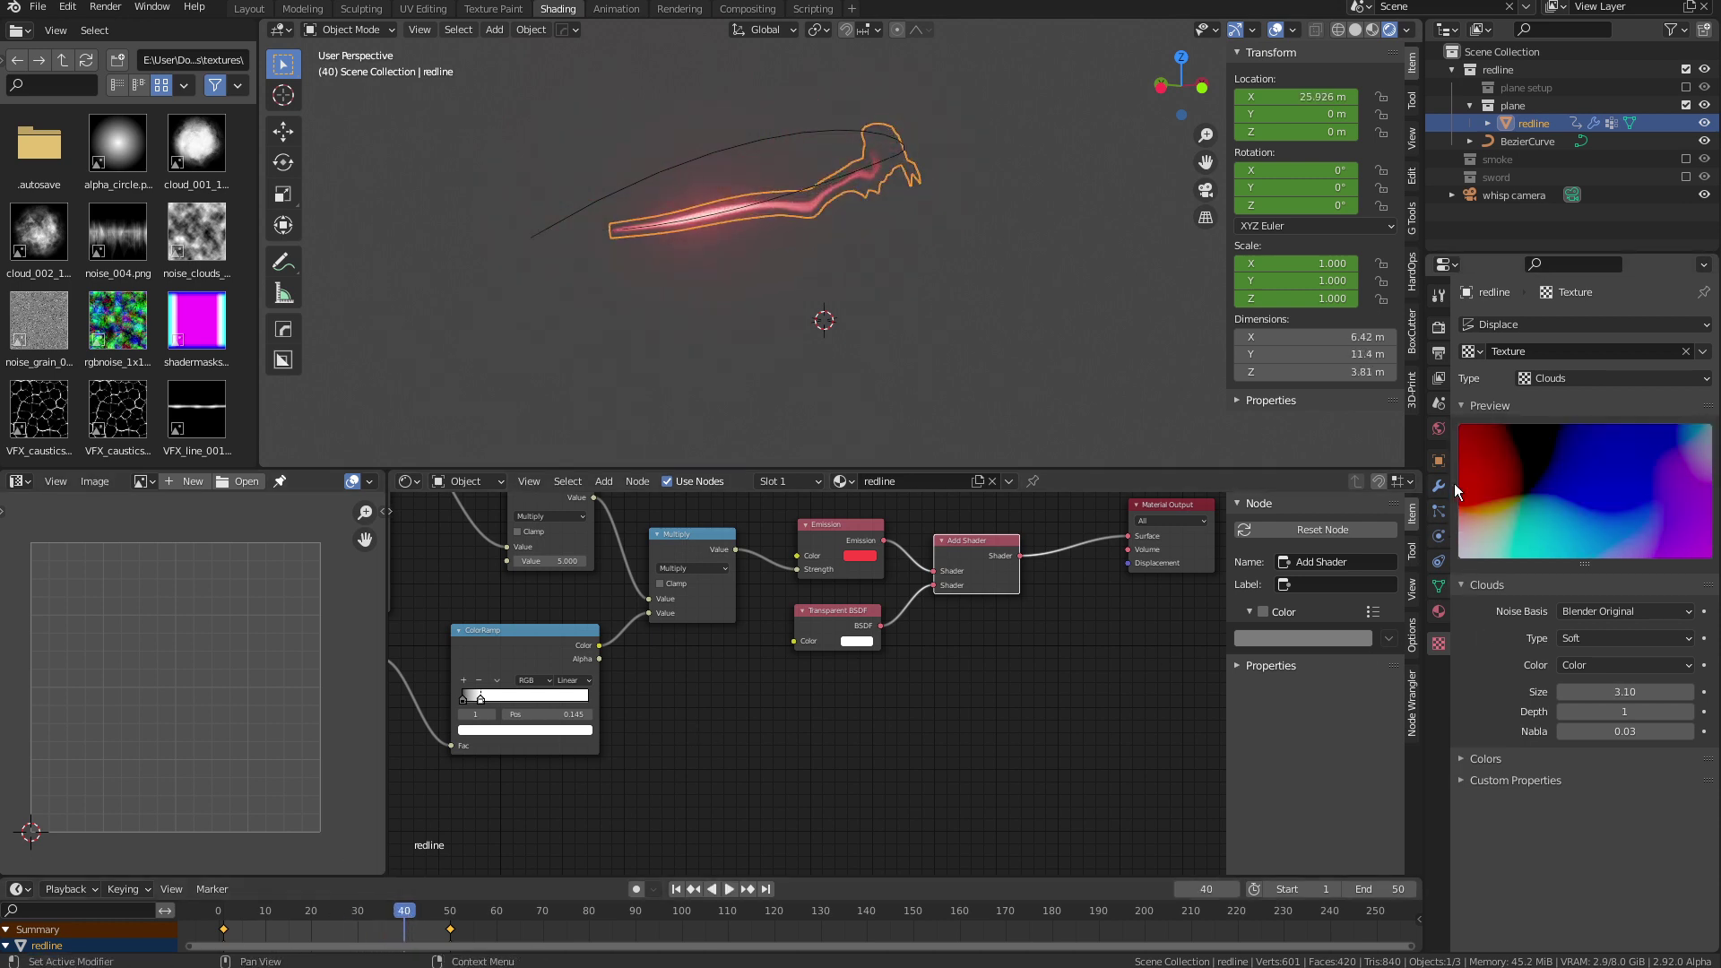
left_click(1438, 485)
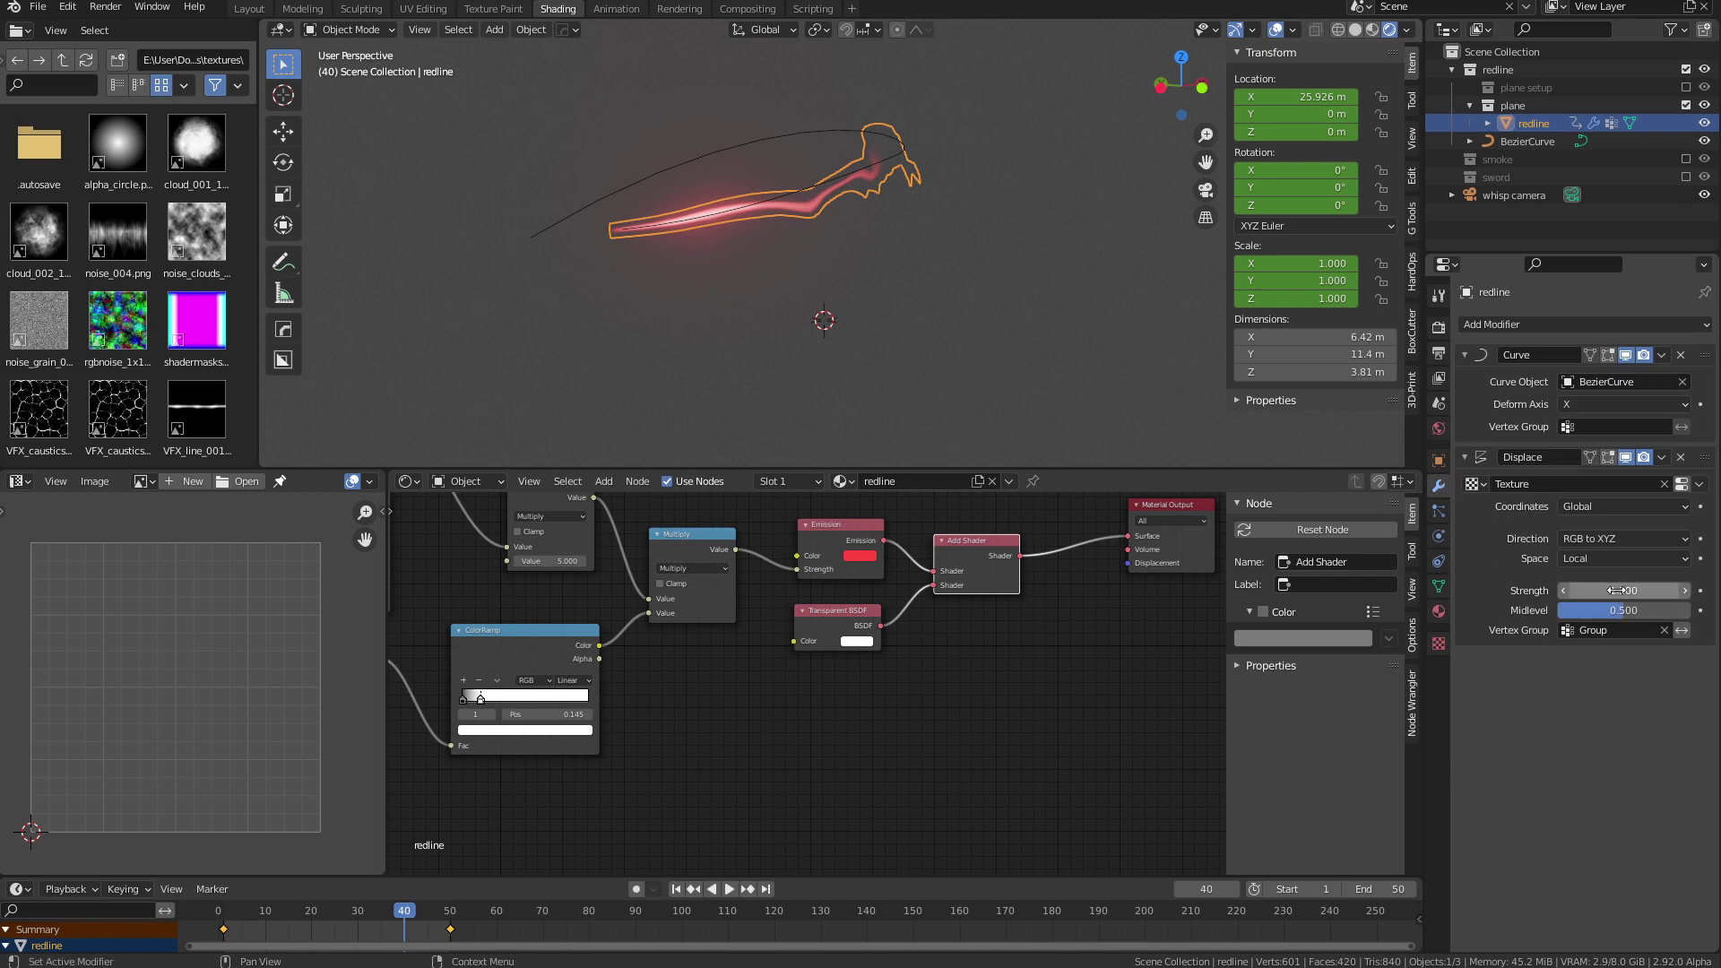
left_click_drag(1622, 591, 1649, 590)
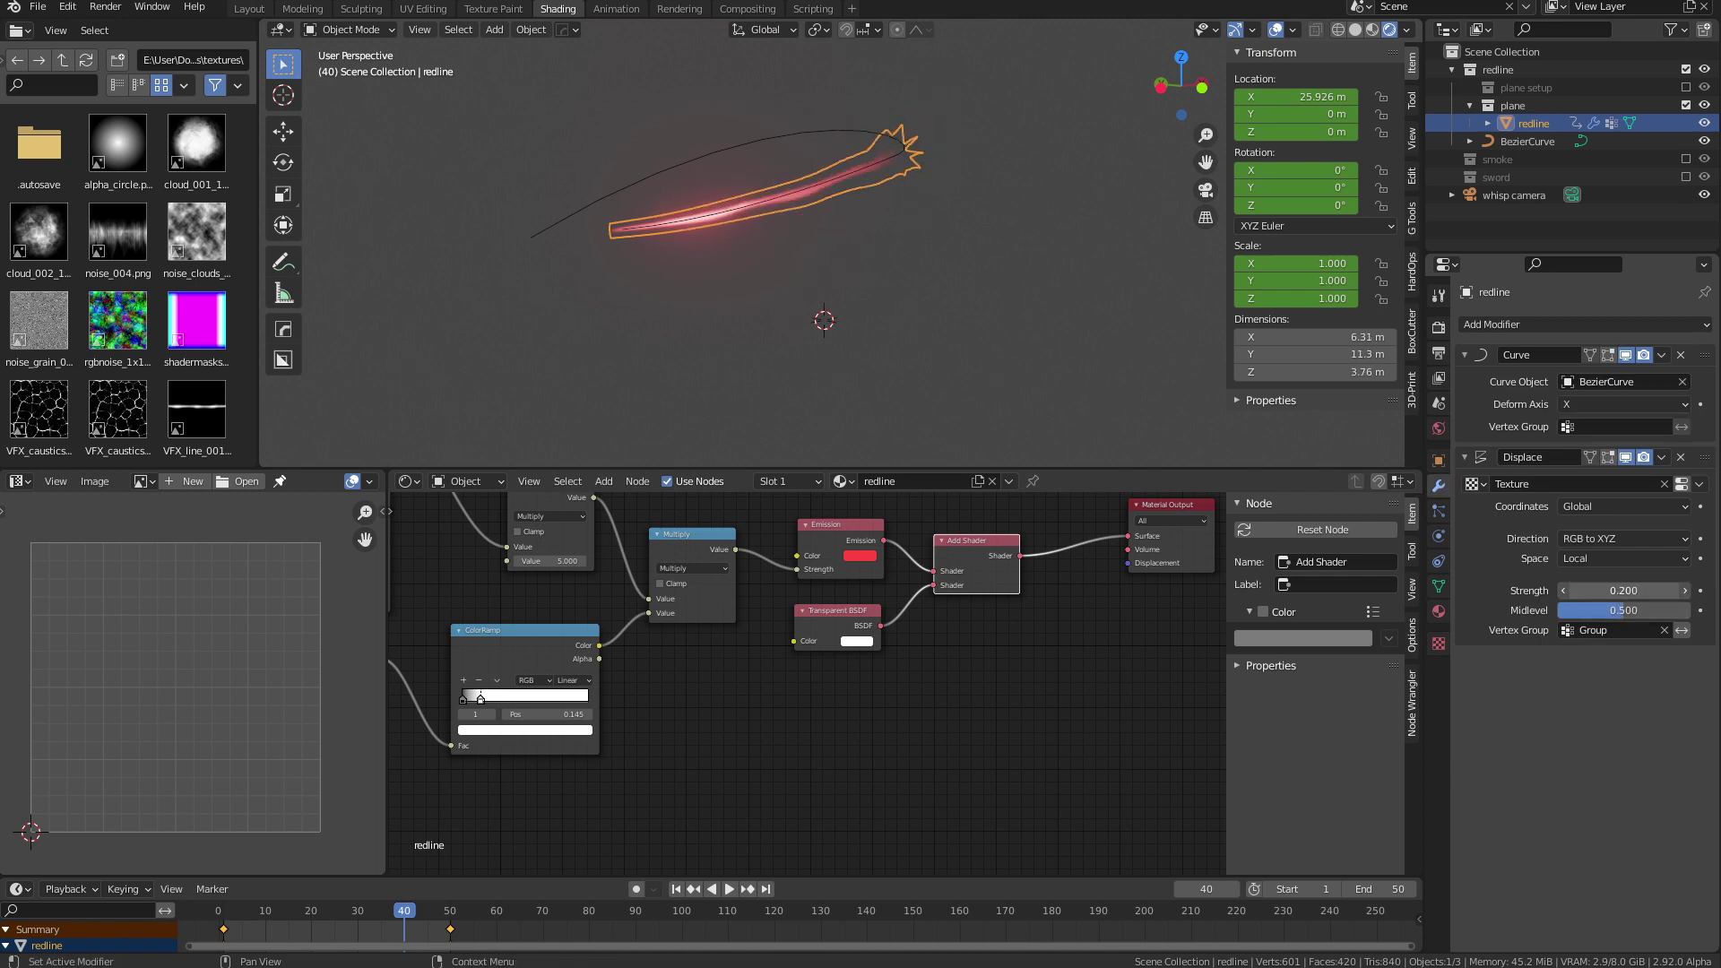
middle_click_drag(860, 268, 826, 169)
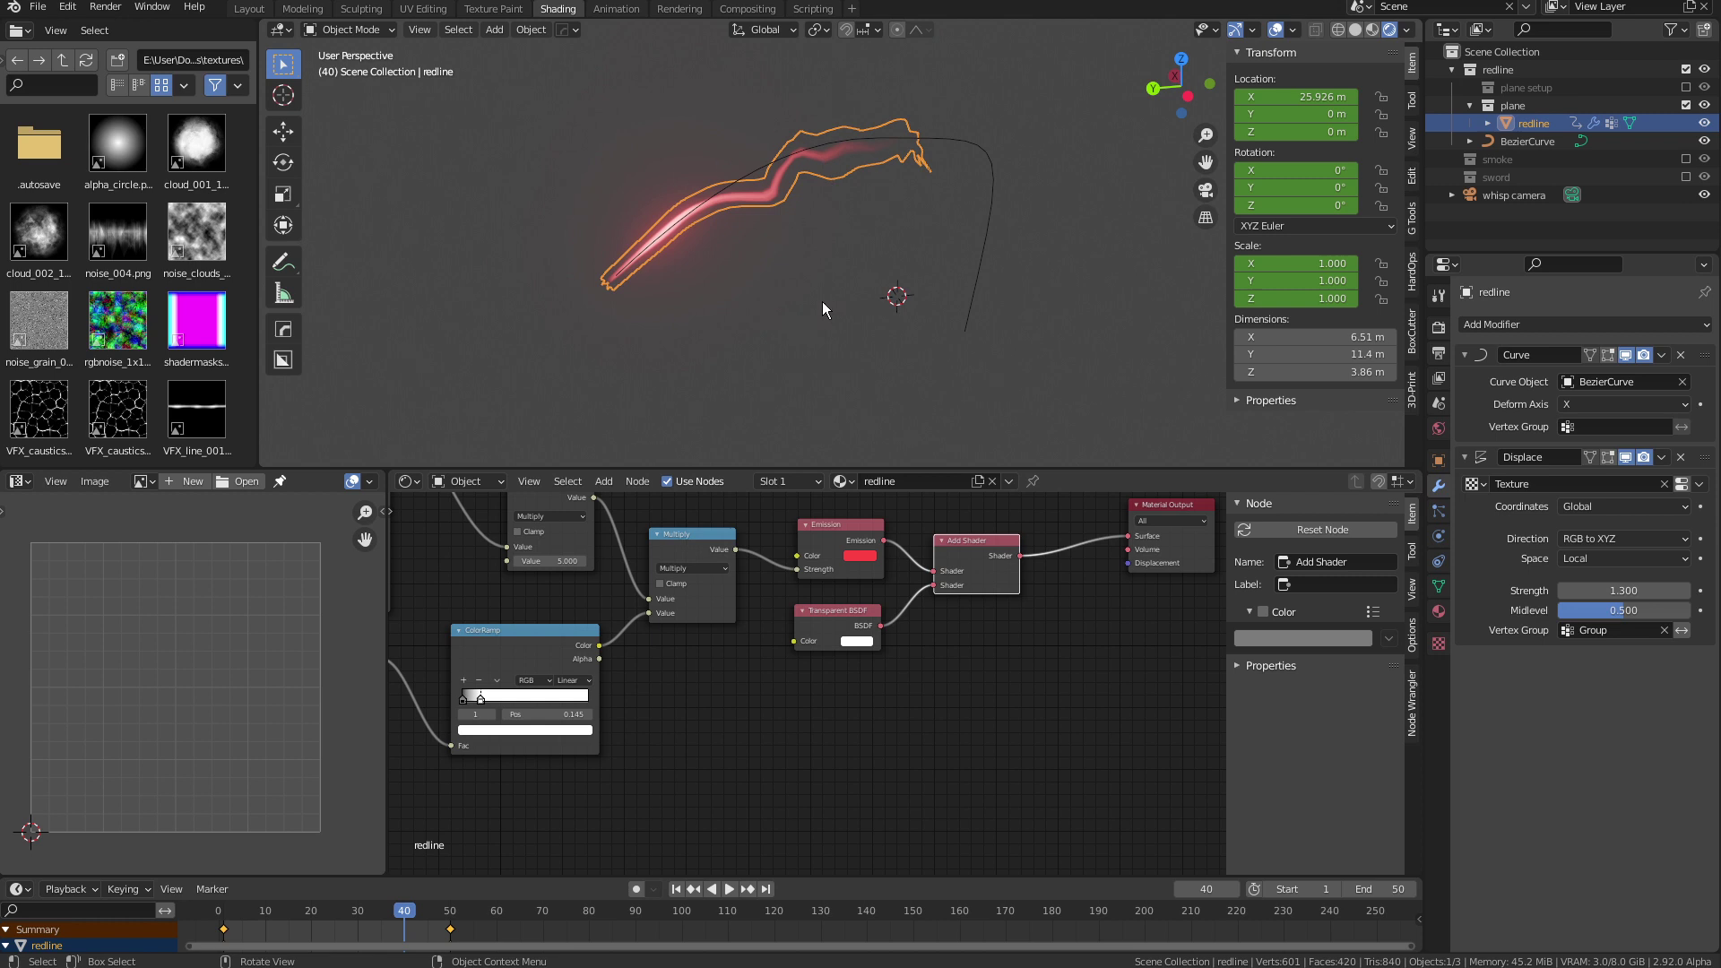
middle_click_drag(819, 256, 780, 296)
Scrub the displaced trail along its curve to frame 36 and examine it from another angle
left_click(391, 912)
key("space")
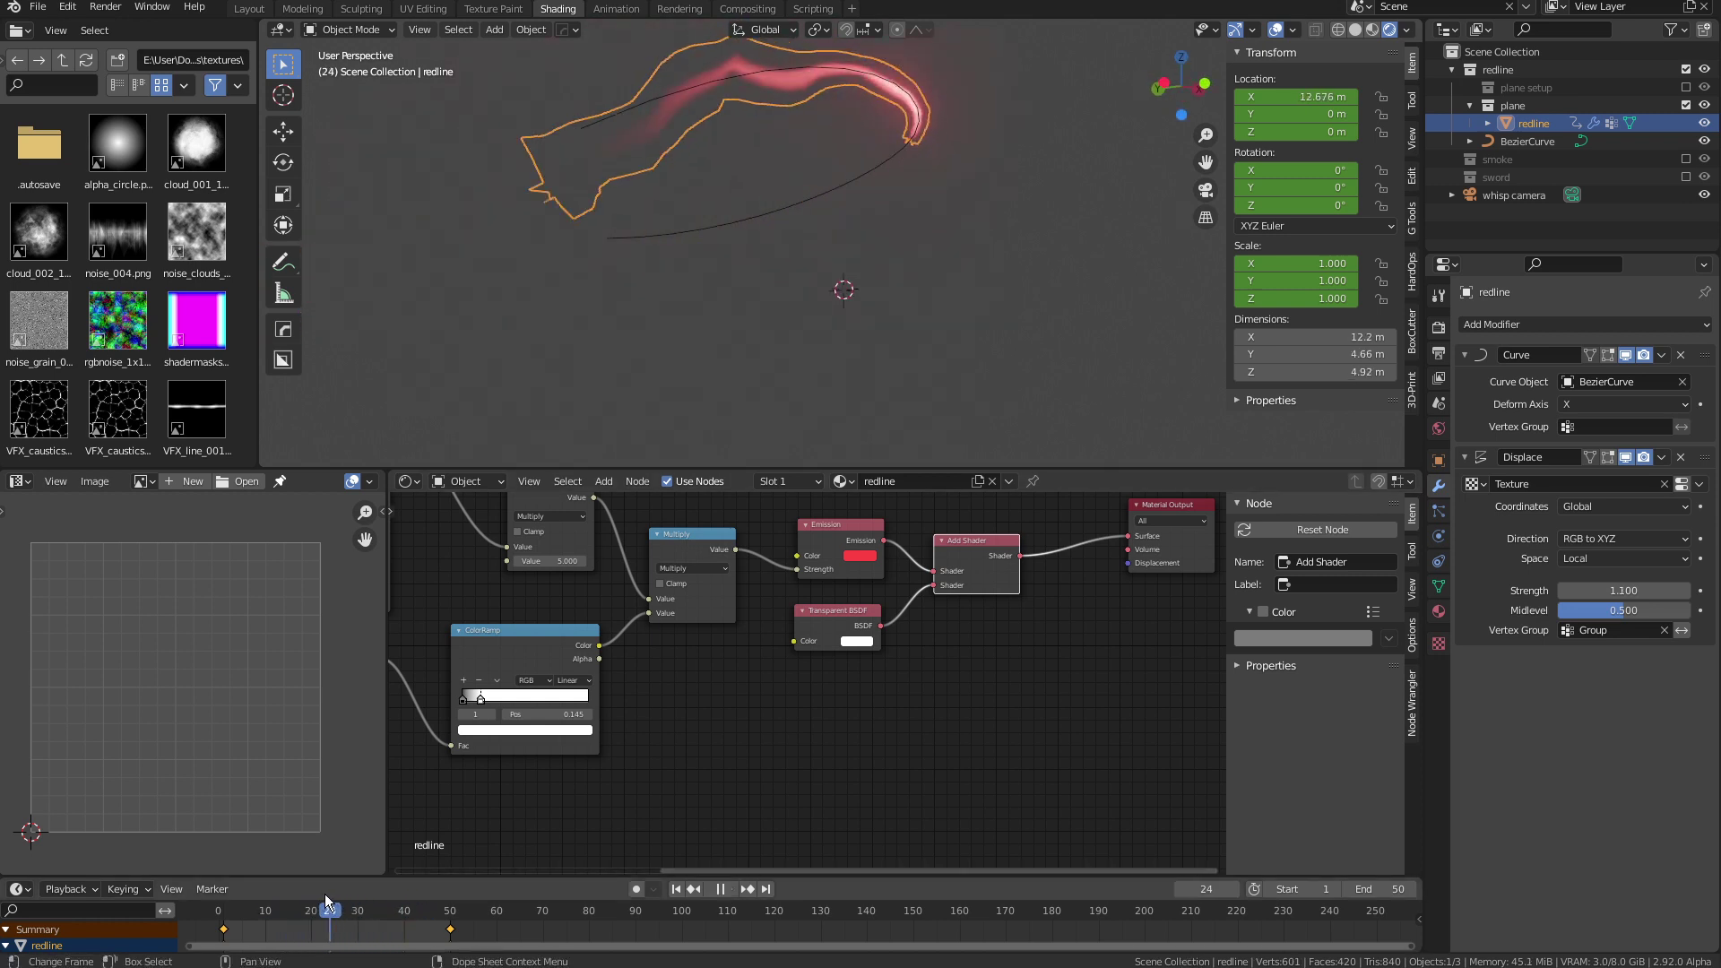
left_click_drag(325, 894, 385, 887)
key("space")
middle_click_drag(690, 267, 836, 310)
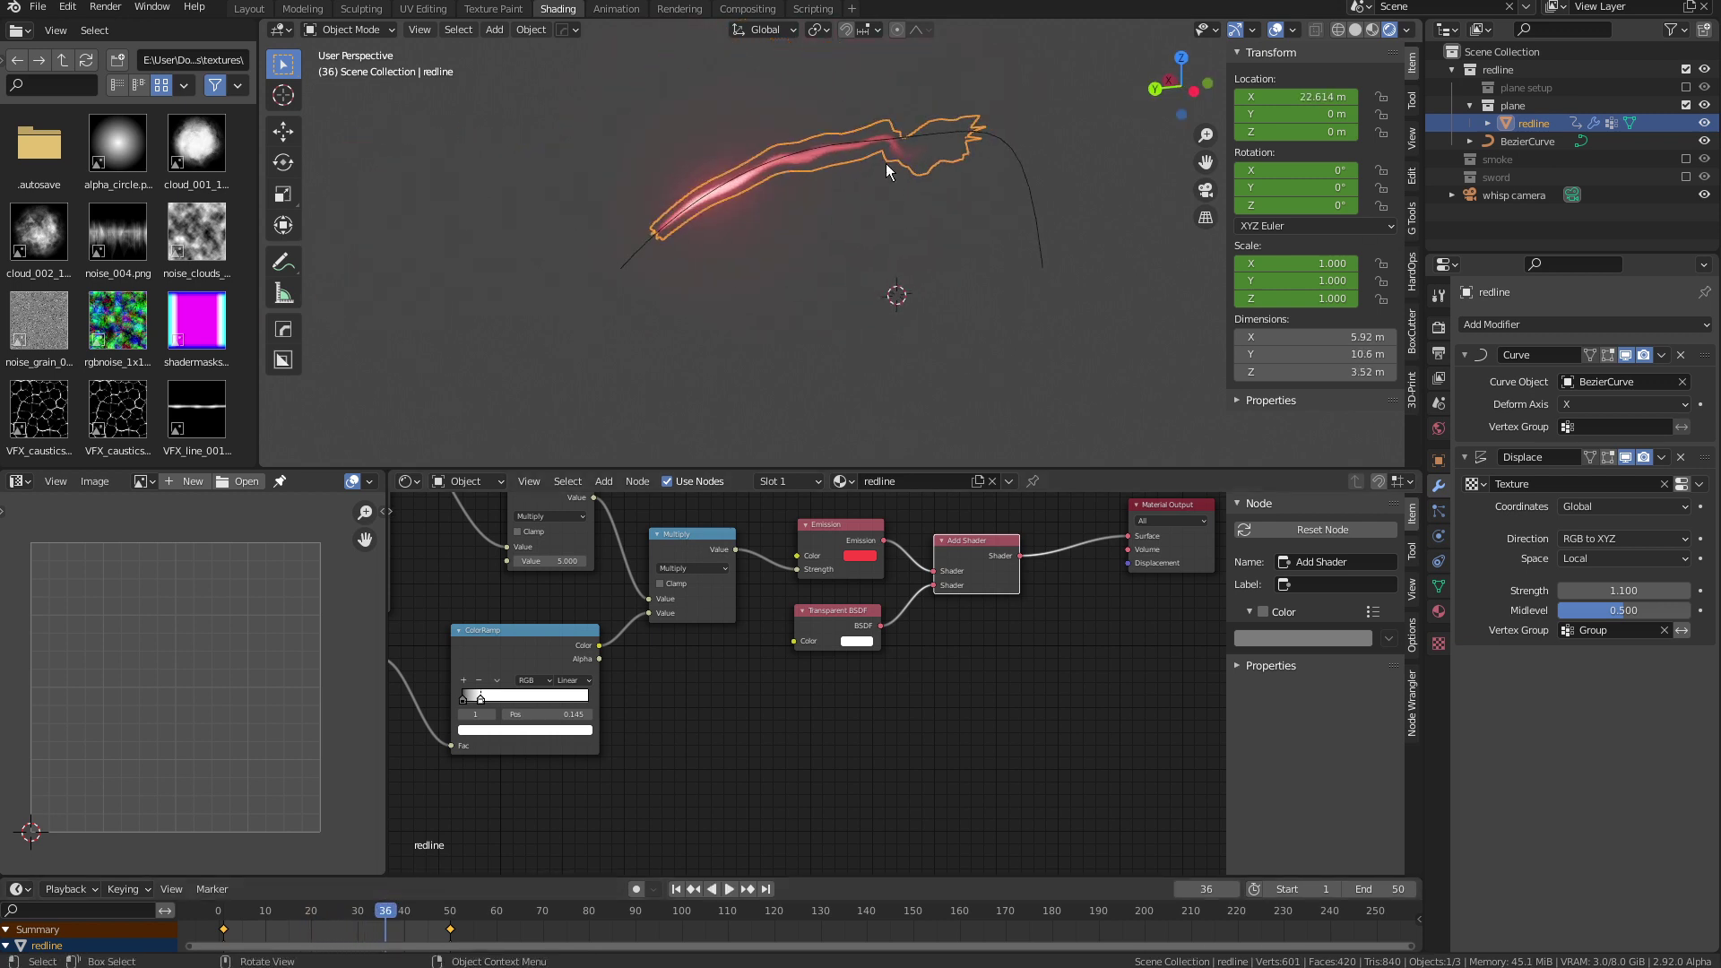
Play the redline trail's animation and scrub to frame 30 to examine its motion along the curve from another angle
middle_click_drag(911, 196, 950, 320)
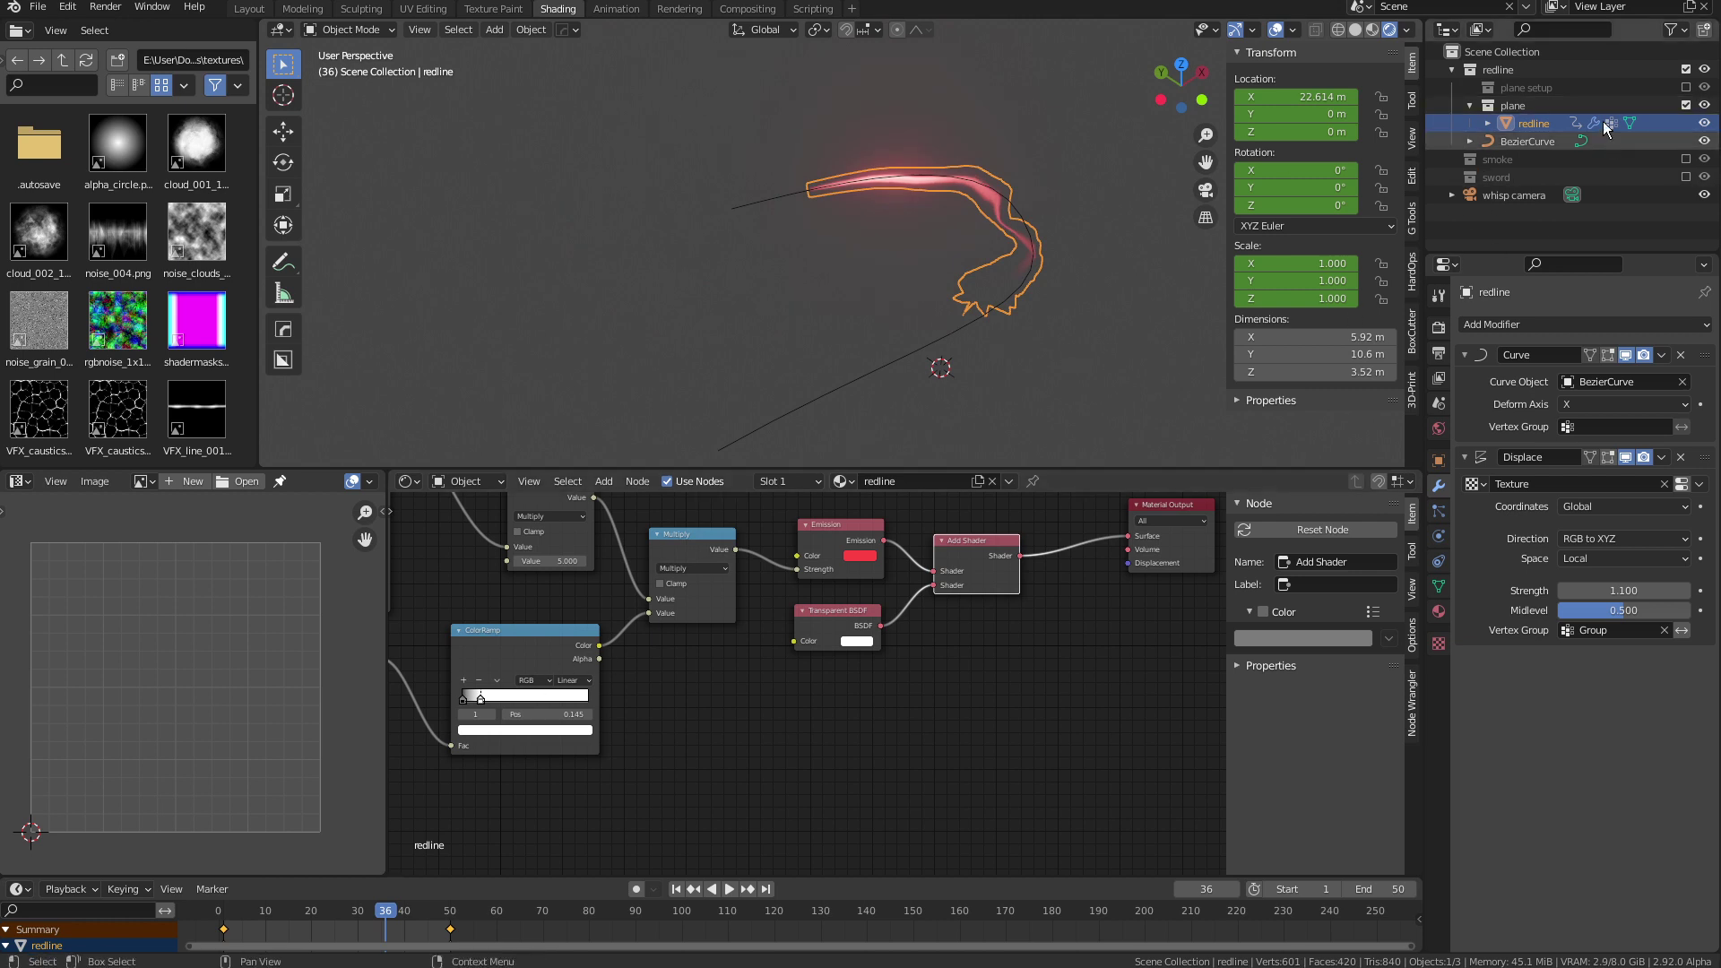
key("space")
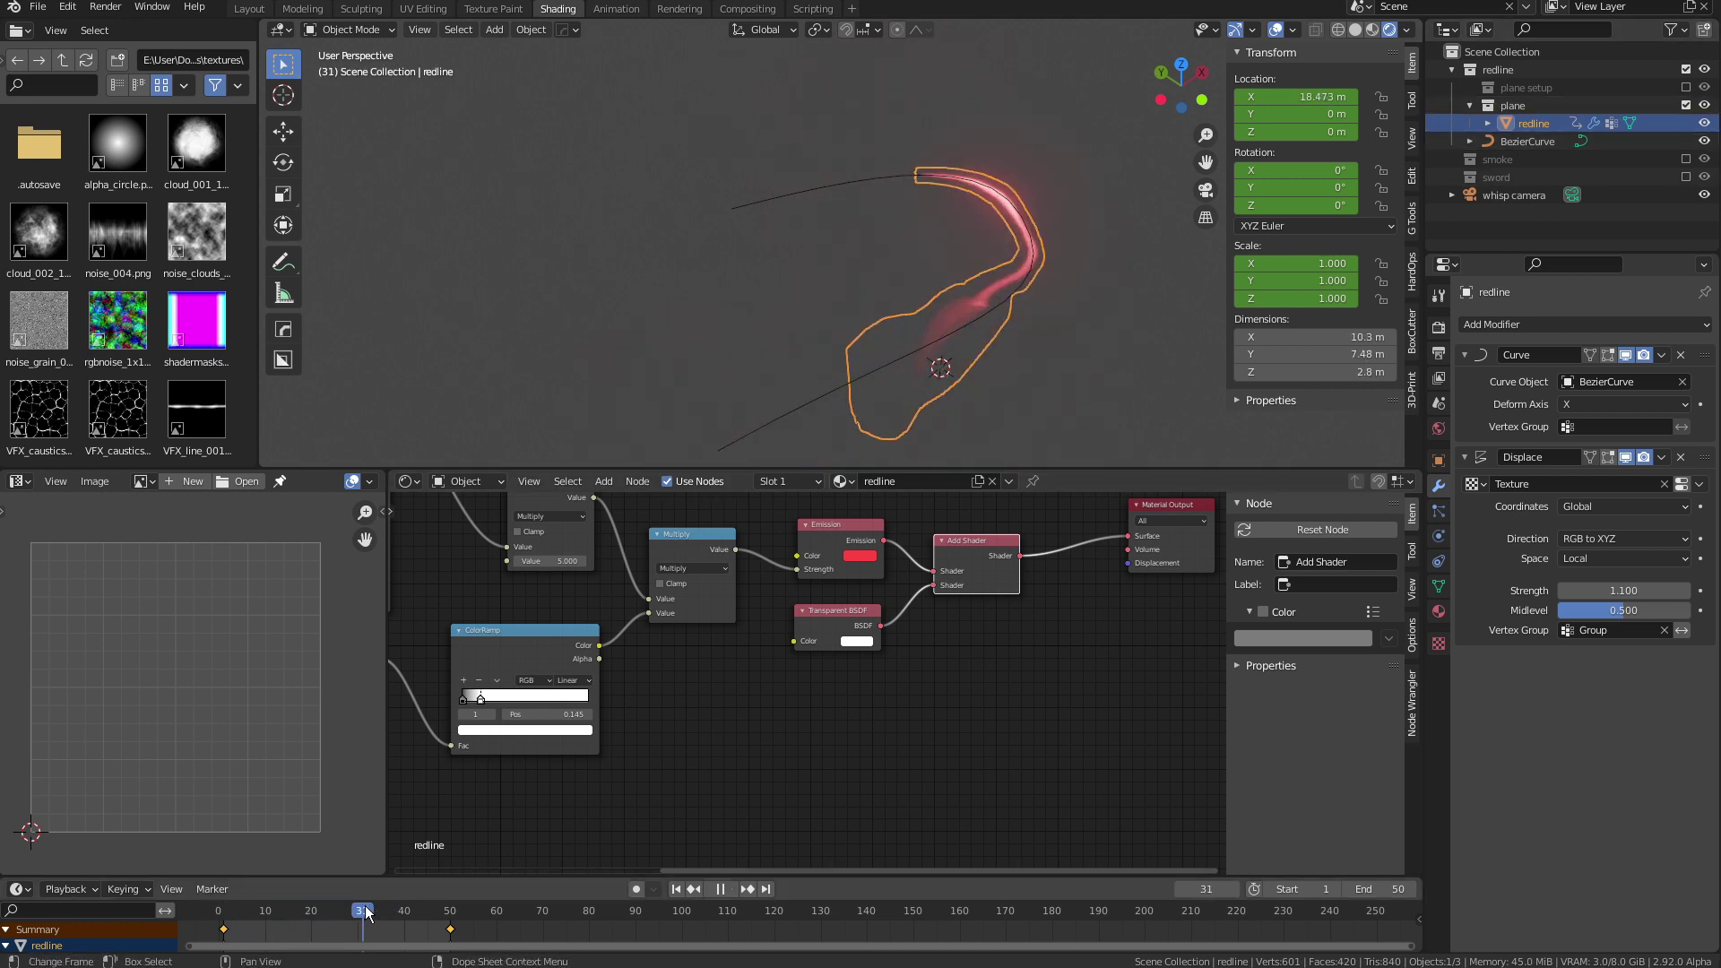
left_click_drag(443, 905, 357, 905)
Exclude the redline collection, include the smoke collection, and select the smoke mesh at frame 28
left_click(1686, 69)
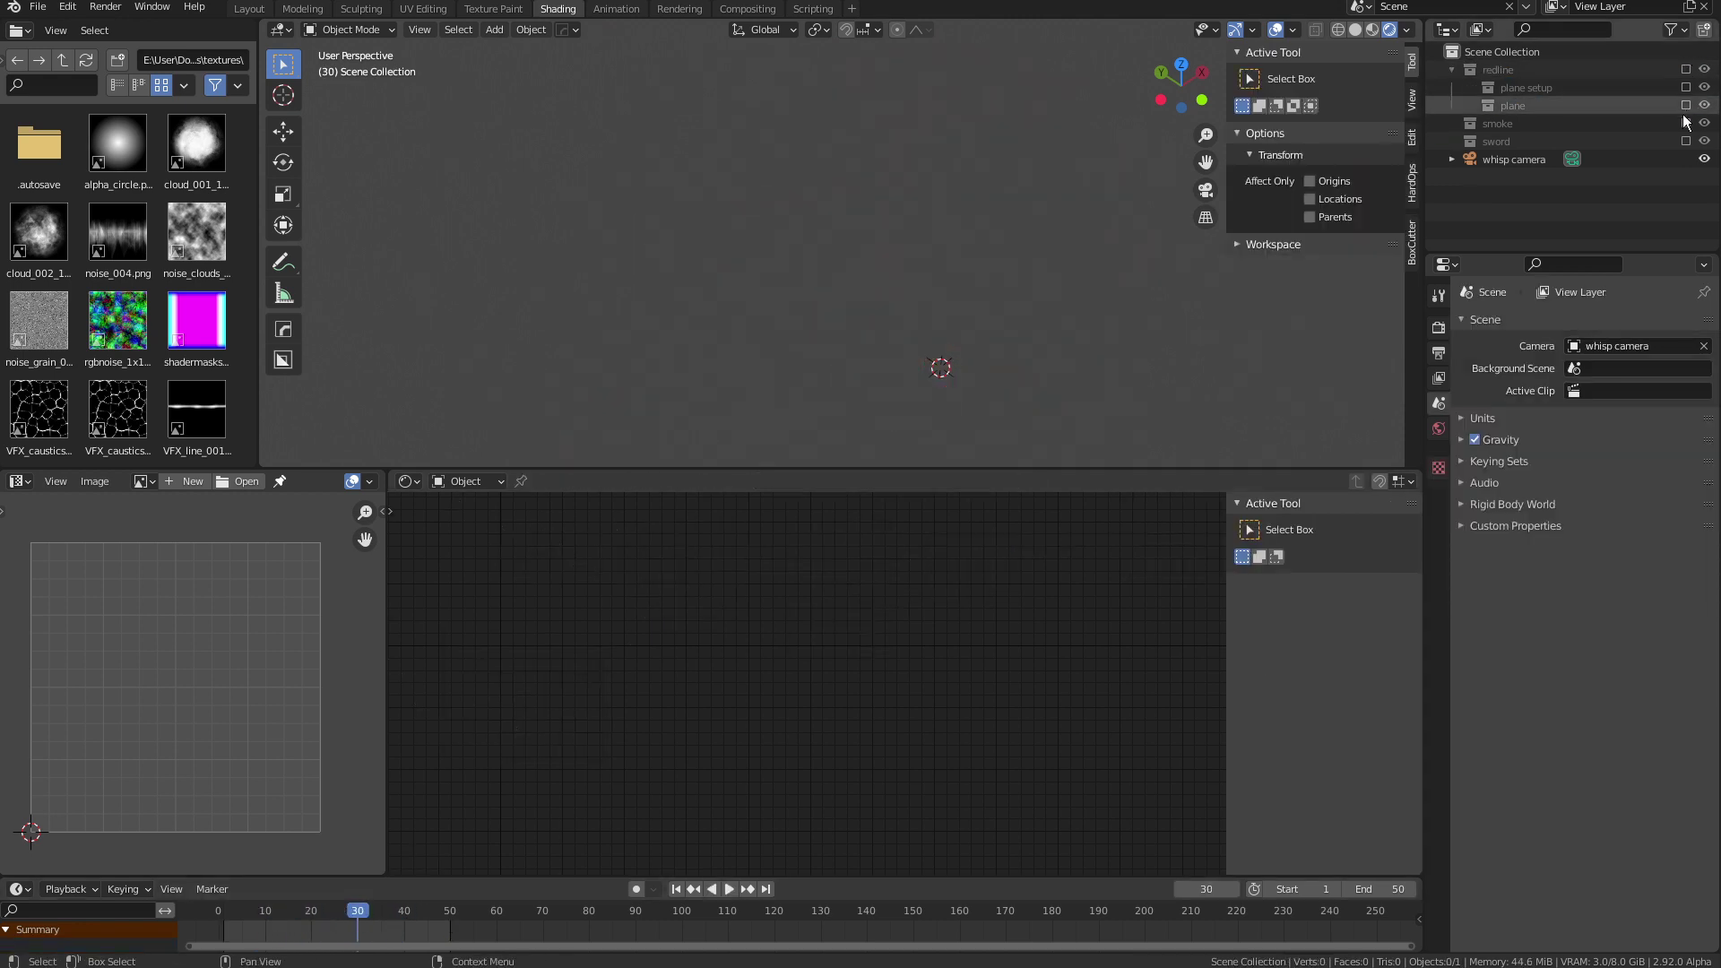
left_click(1685, 123)
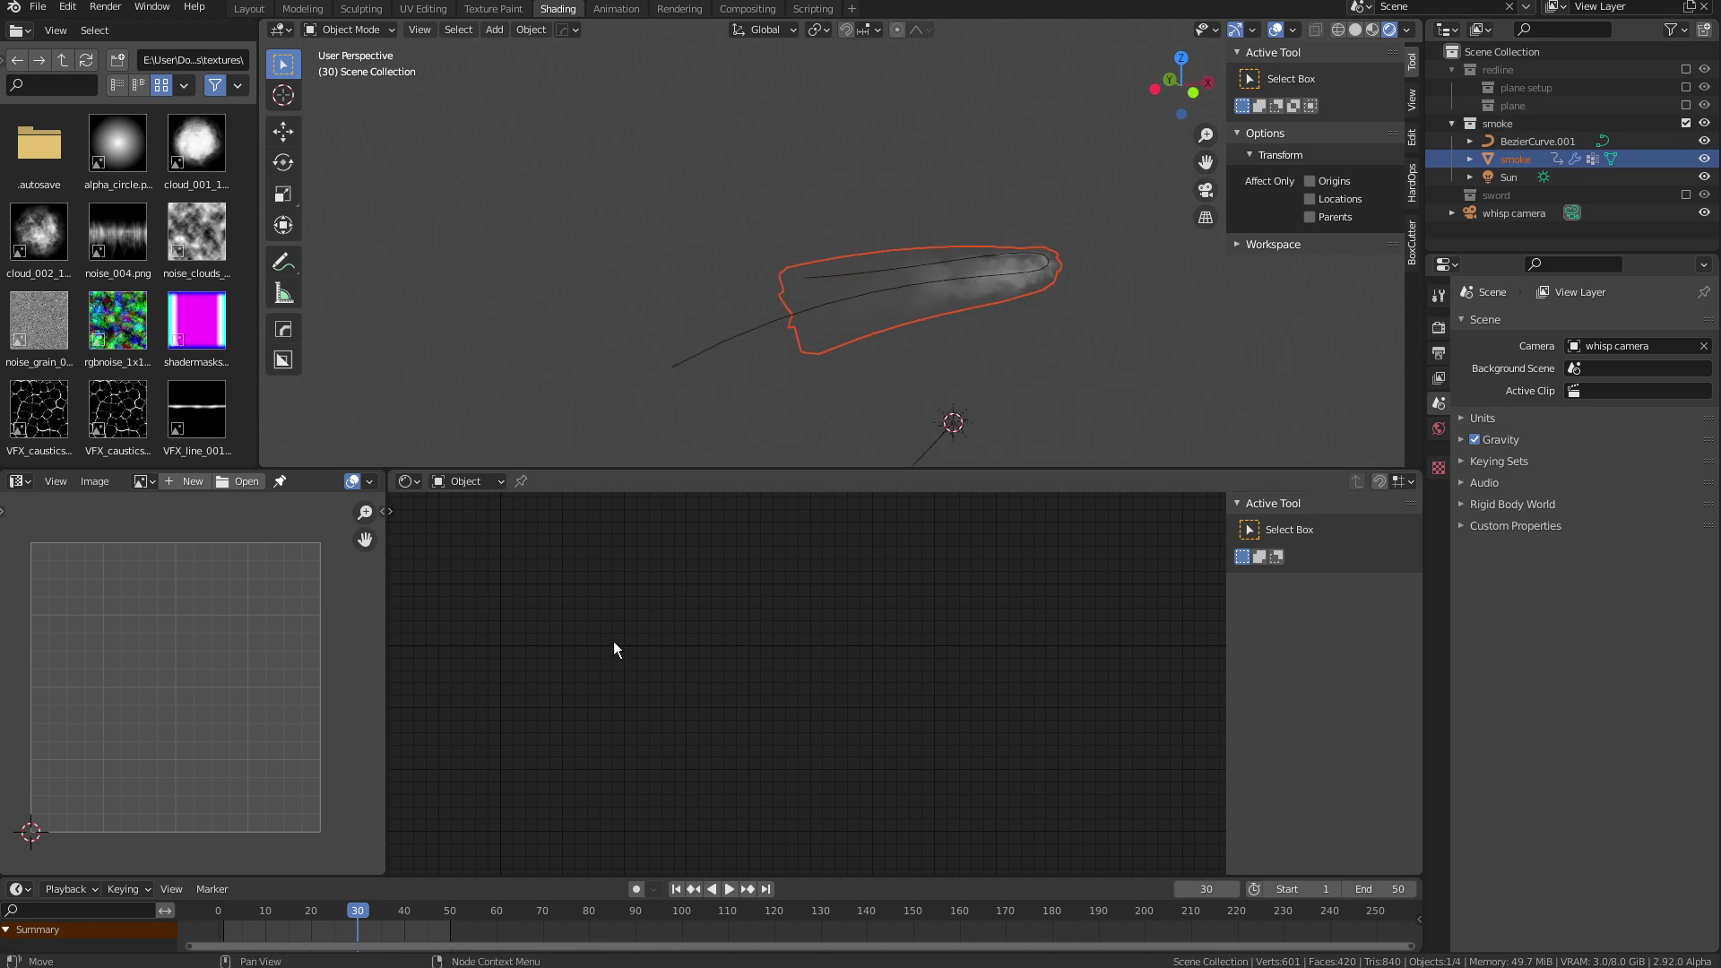
mouse_move(366, 912)
left_mouse_down()
mouse_move(396, 912)
mouse_move(274, 912)
mouse_move(349, 913)
left_mouse_up()
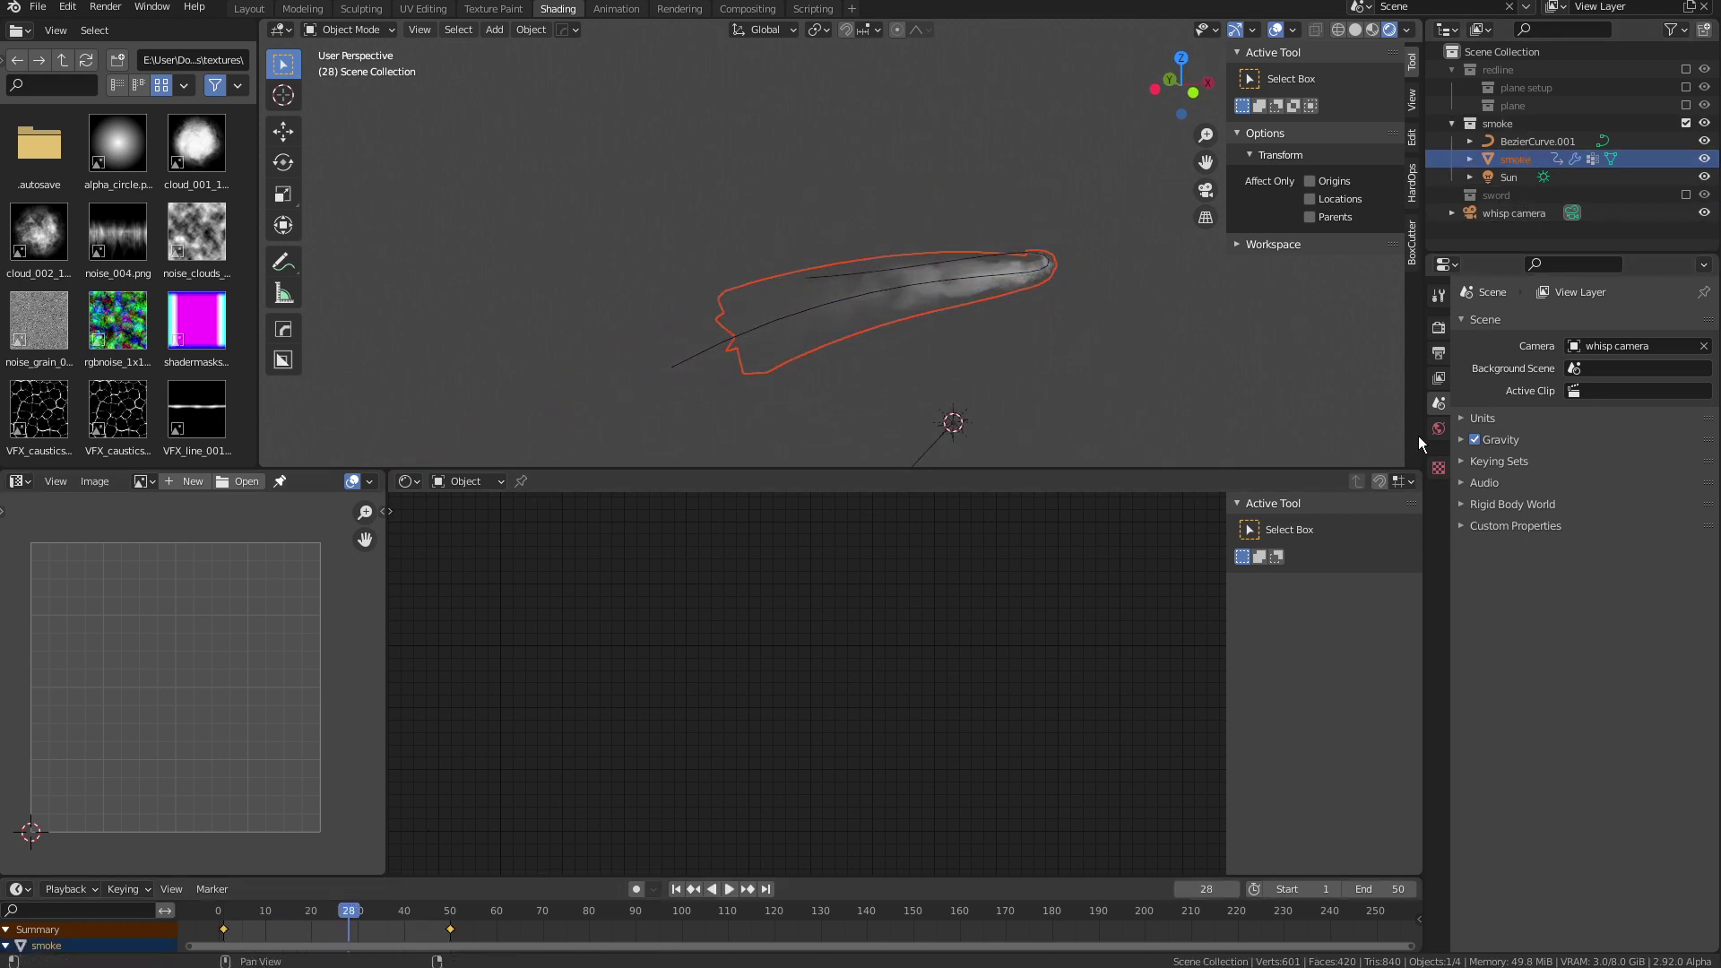
left_click(1519, 159)
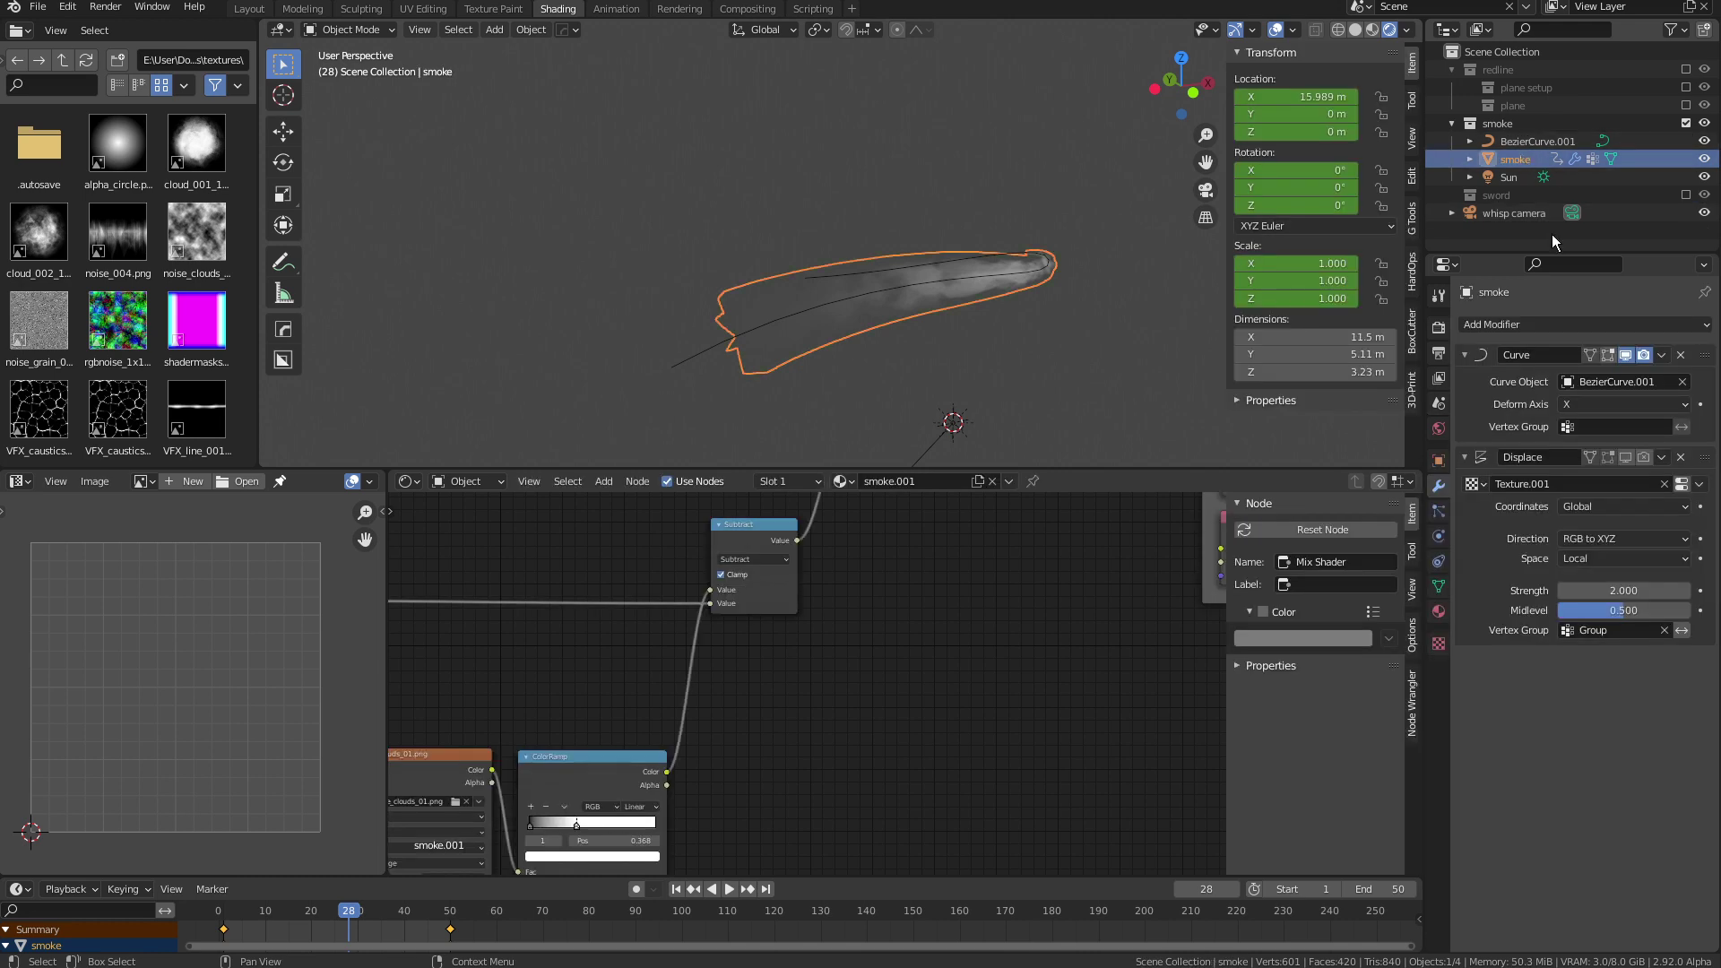
Try enabling the smoke's Displace modifier for viewport and render, scrub and play the distorted trail, and disable the modifier again
left_click(1625, 457)
left_click(1641, 457)
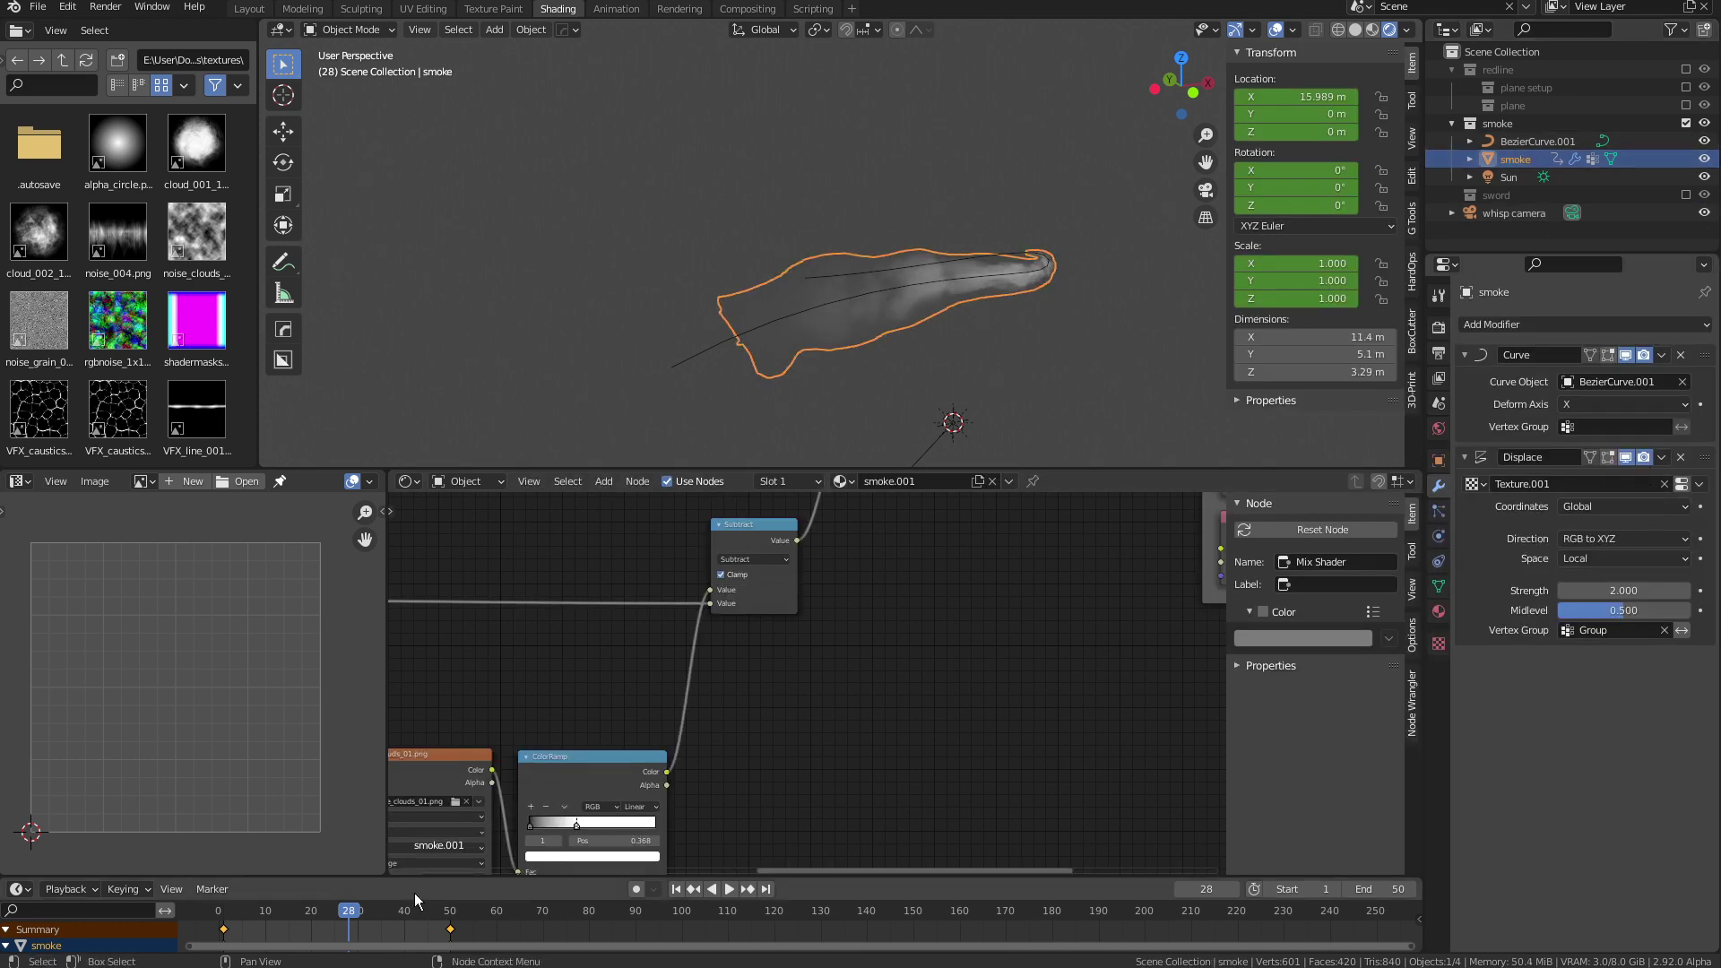
left_click_drag(346, 914, 304, 912)
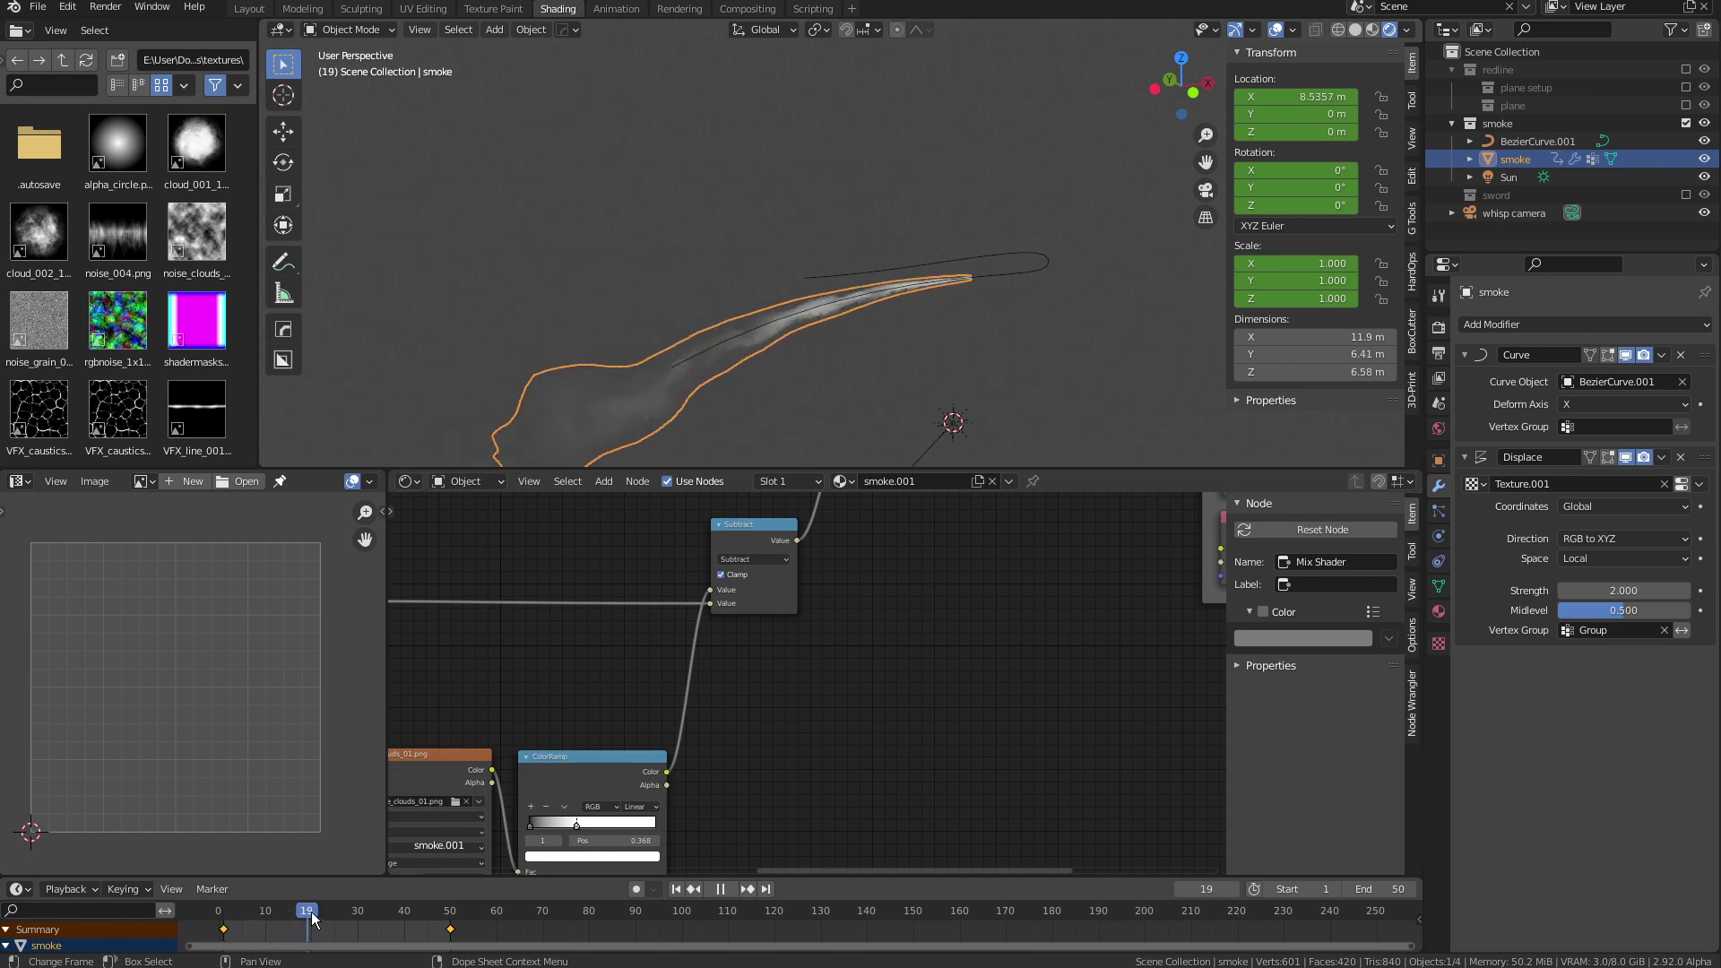
key("space")
key("space")
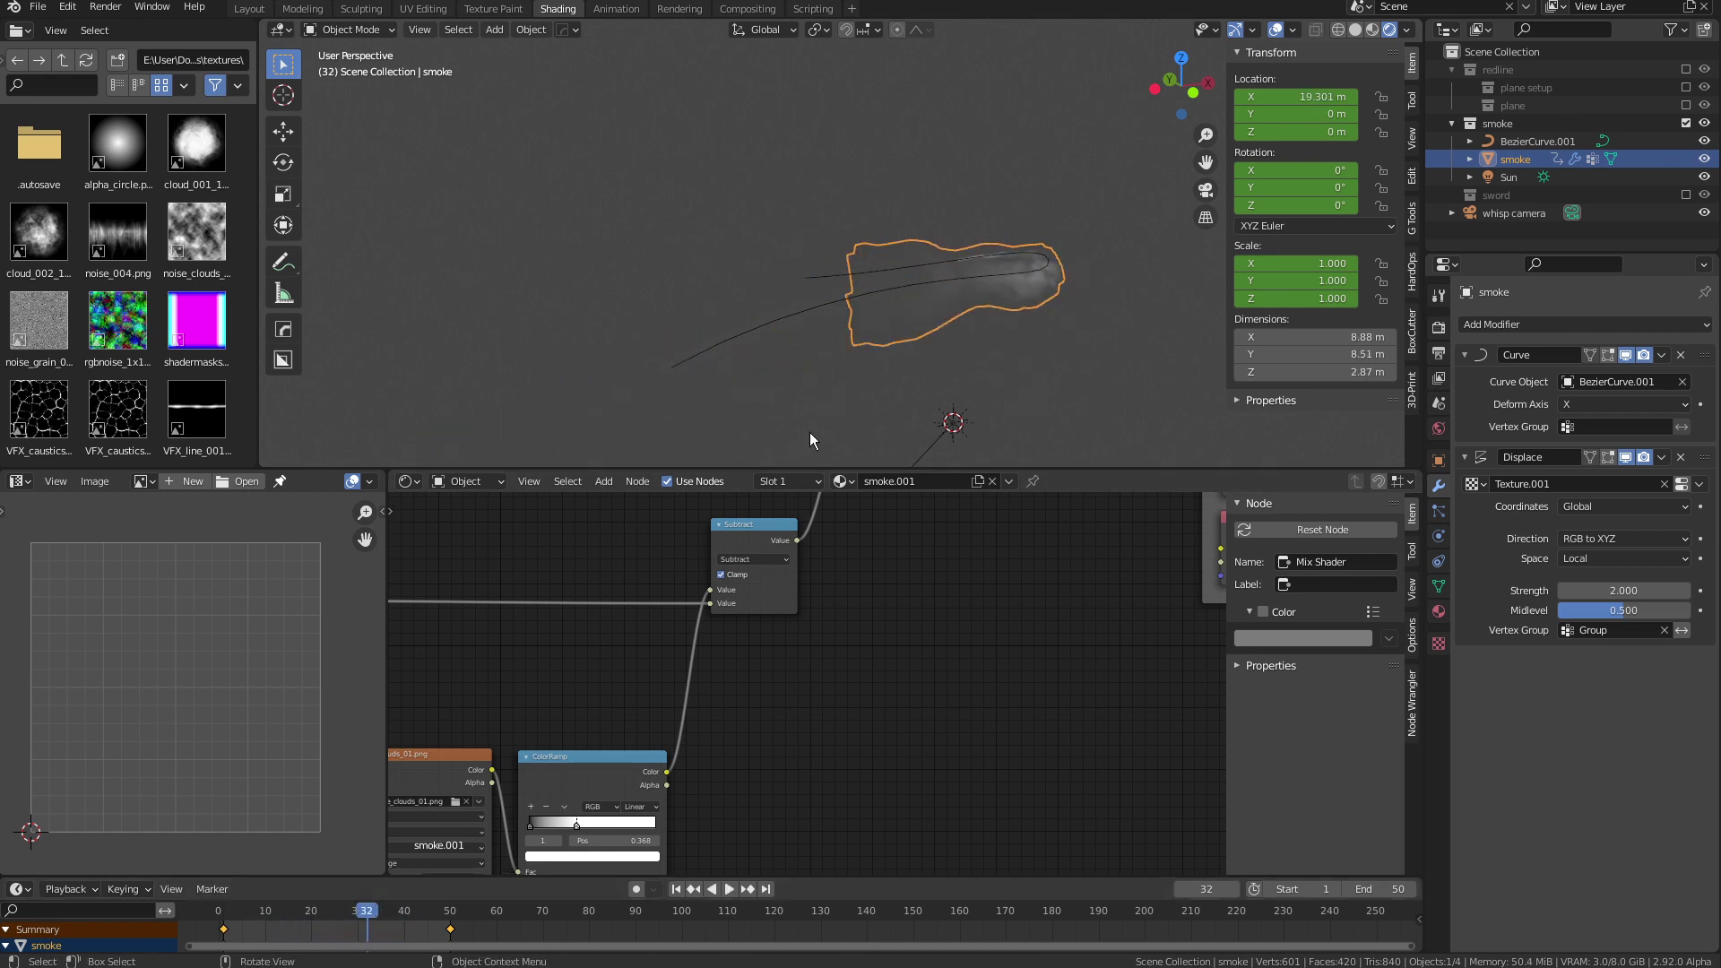
mouse_move(365, 910)
left_mouse_down()
mouse_move(308, 911)
mouse_move(352, 910)
left_mouse_up()
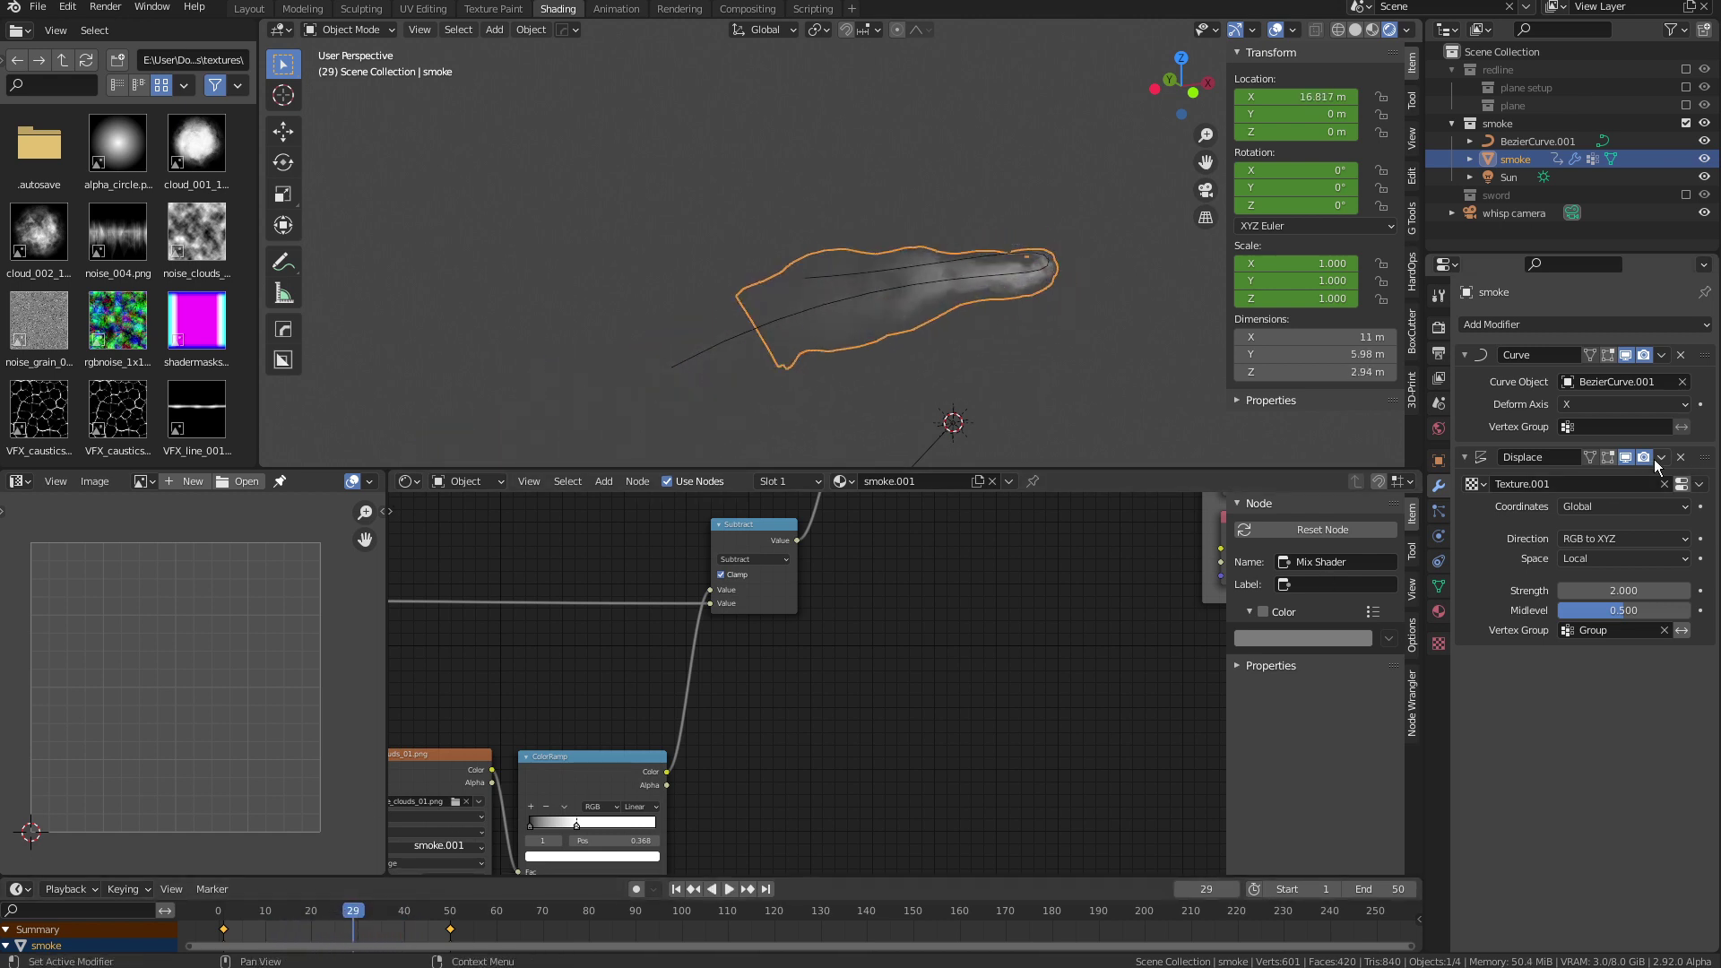
left_click_drag(1643, 457, 1625, 457)
At frame 30, show the smoke mesh in solid shading and inspect its crossed planes from different angles
mouse_move(359, 910)
left_mouse_down()
mouse_move(303, 909)
mouse_move(415, 911)
mouse_move(358, 910)
left_mouse_up()
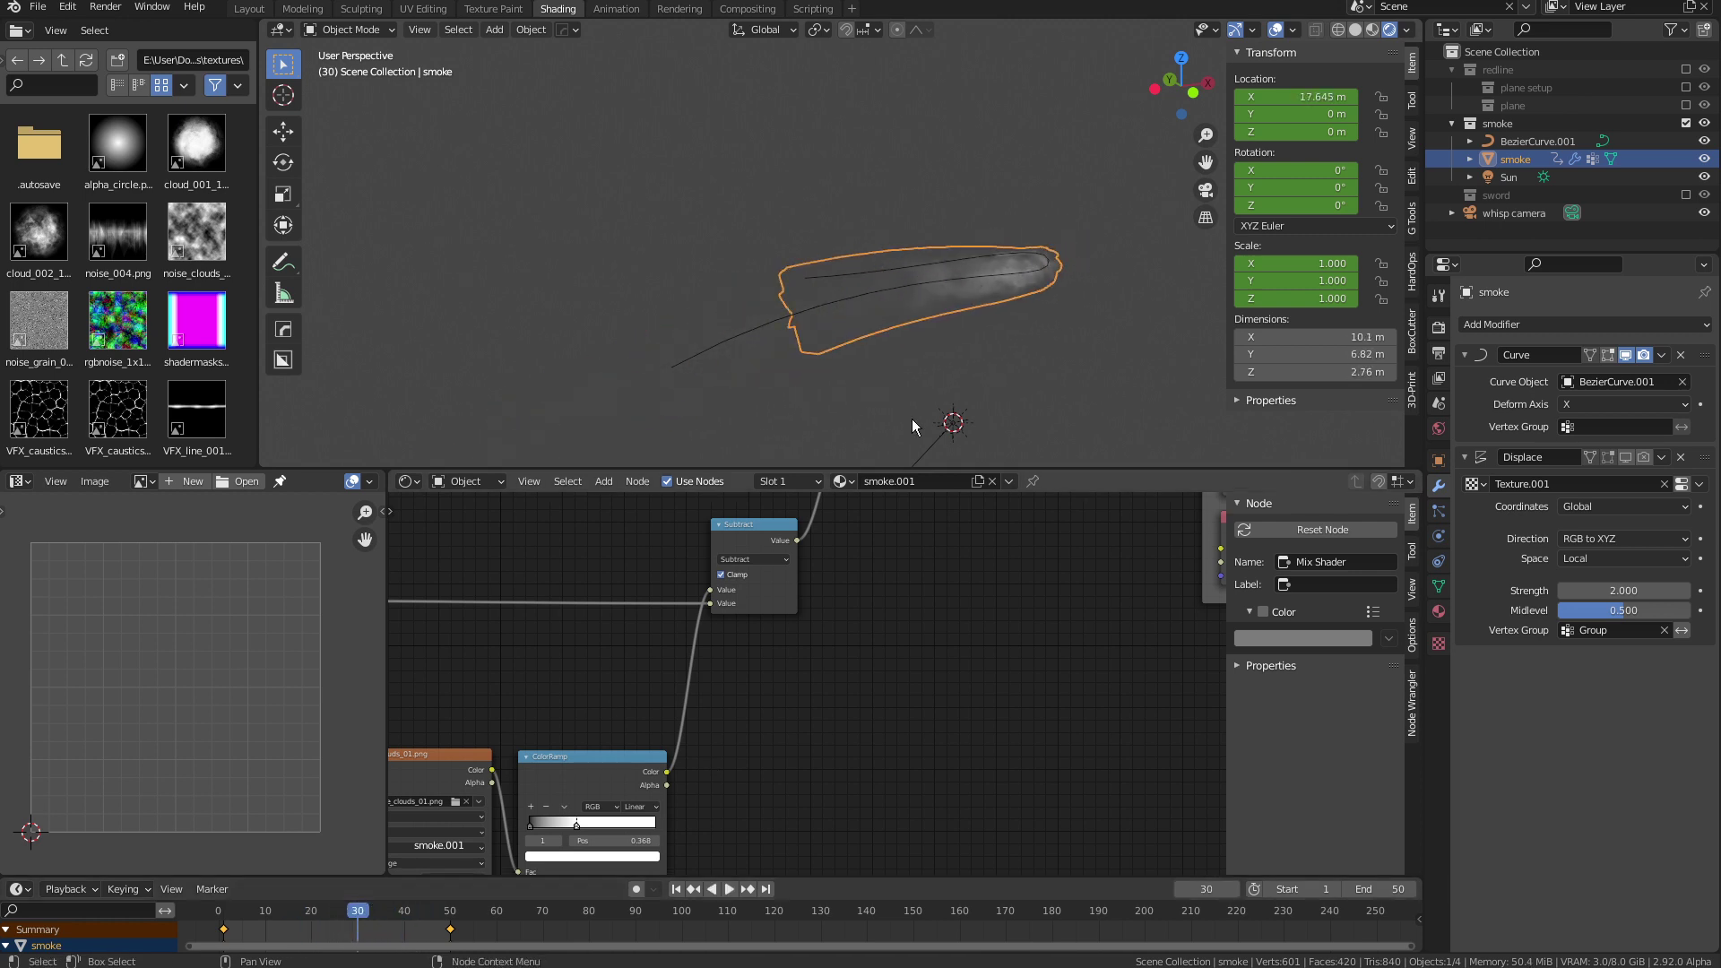
left_click(1354, 29)
middle_click_drag(1108, 293, 911, 213)
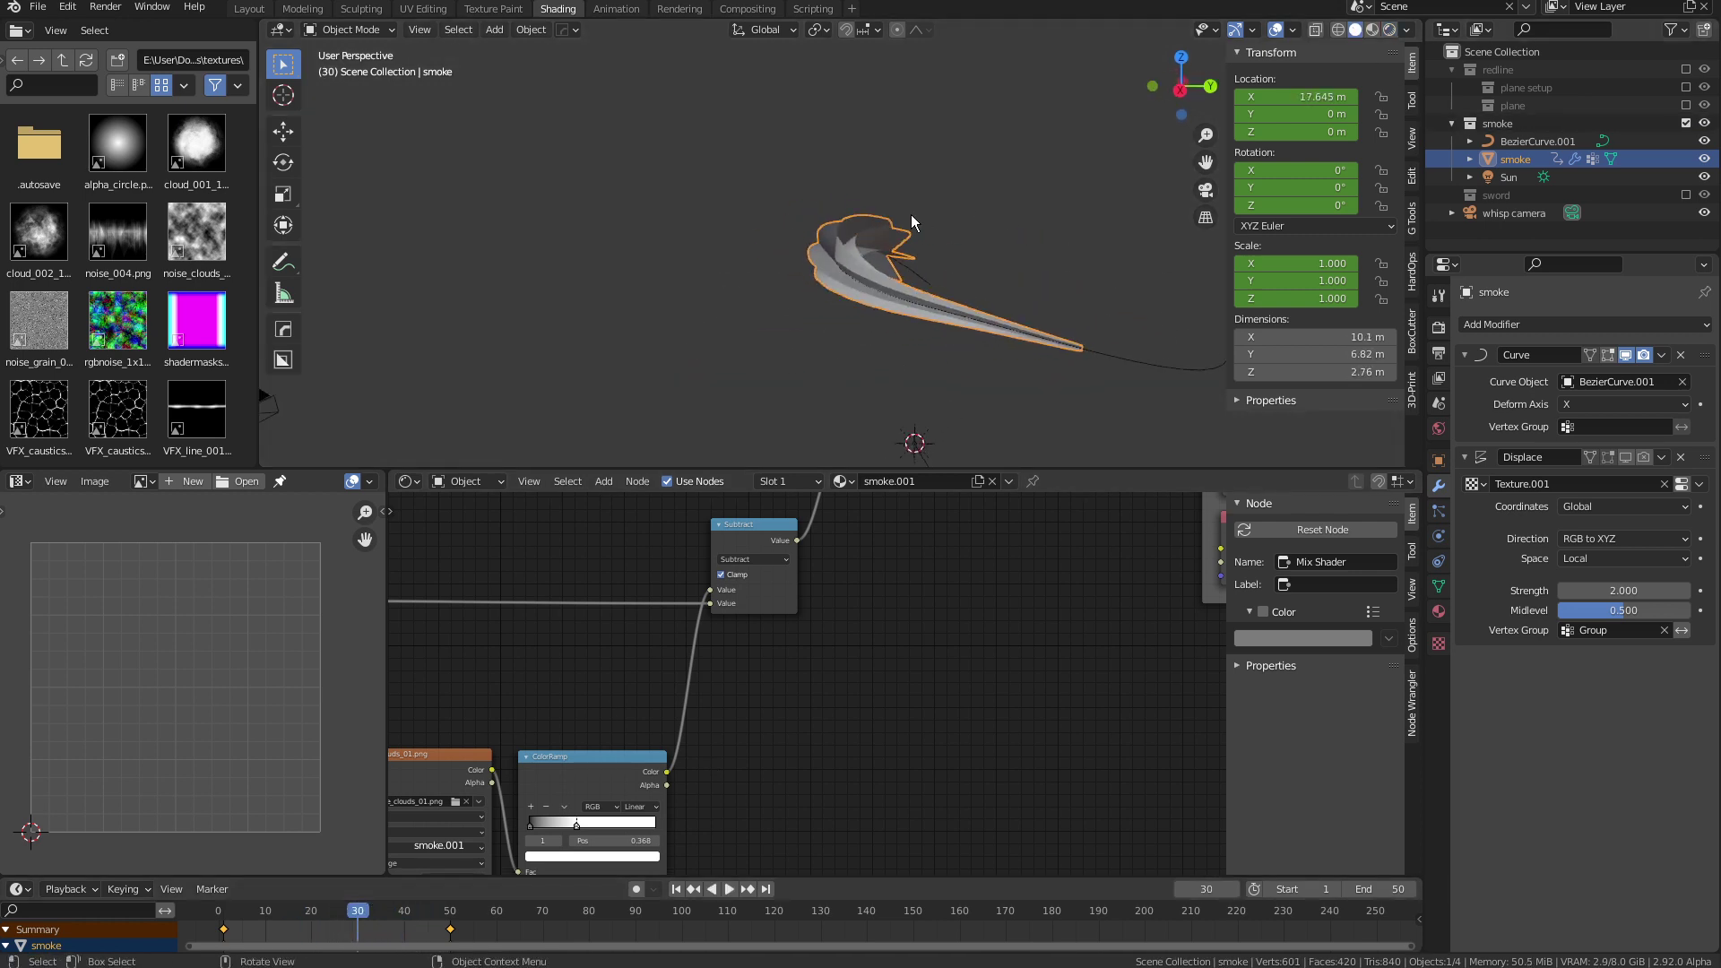
middle_click_drag(805, 278, 867, 373)
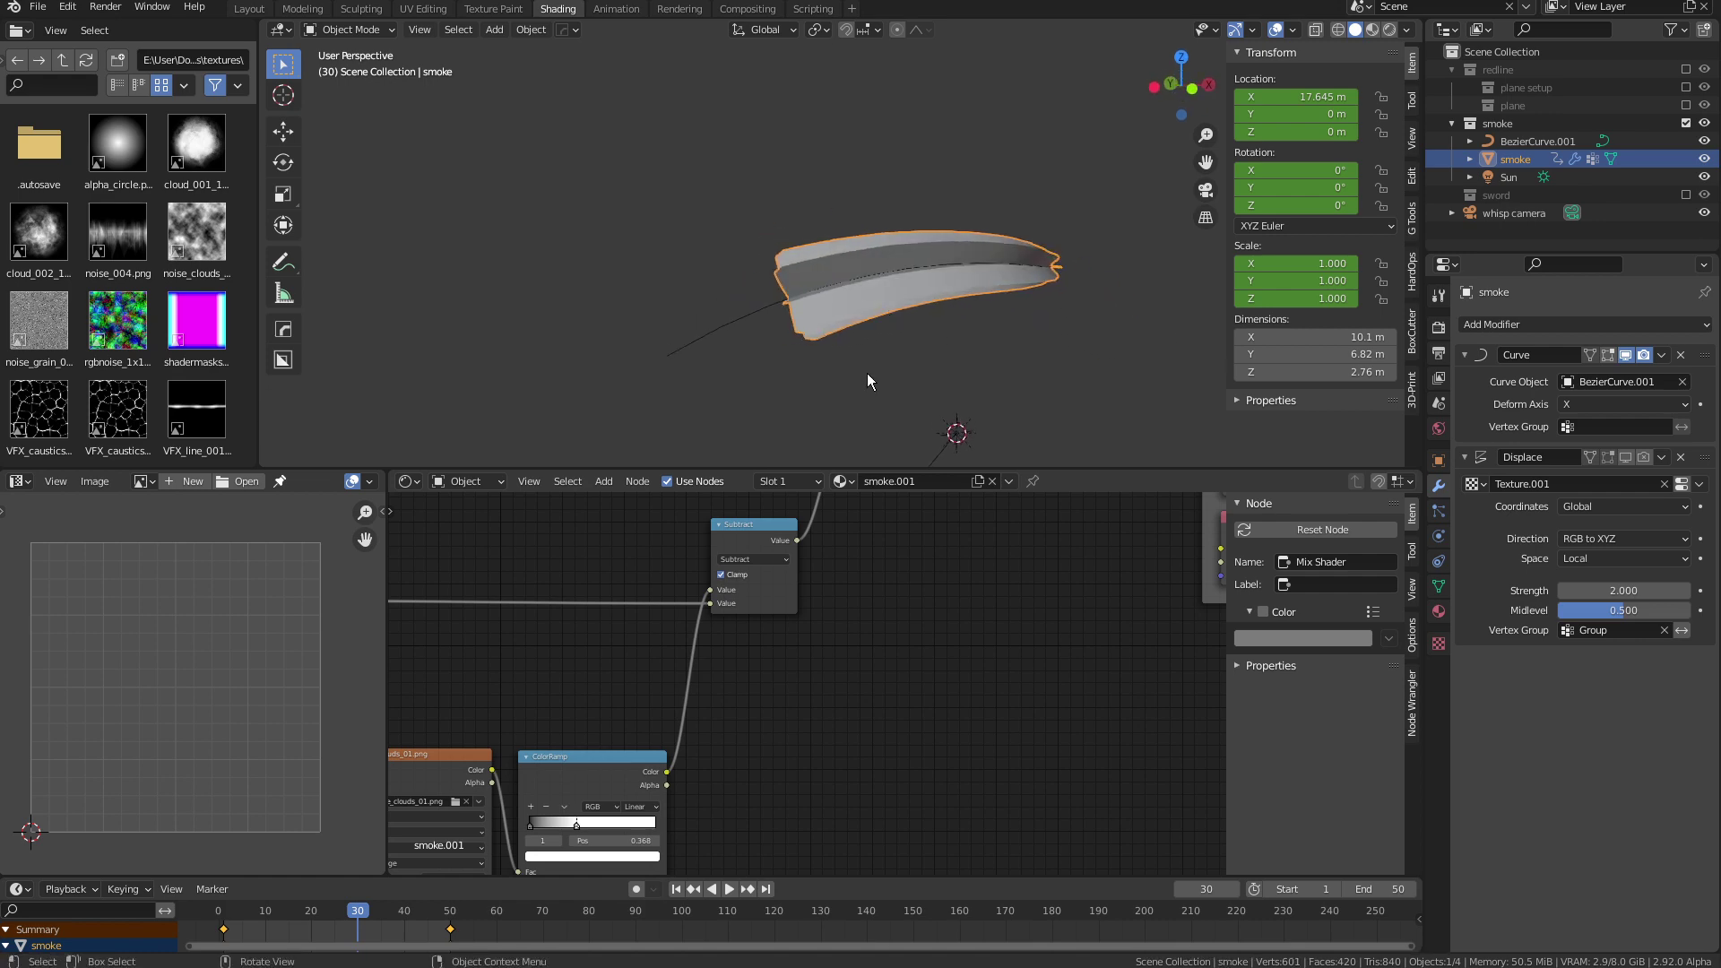
Examine the smoke.001 node tree and its output group of Transparent BSDF, Diffuse BSDF and Mix Shader
scroll(690, 592, "down", 6)
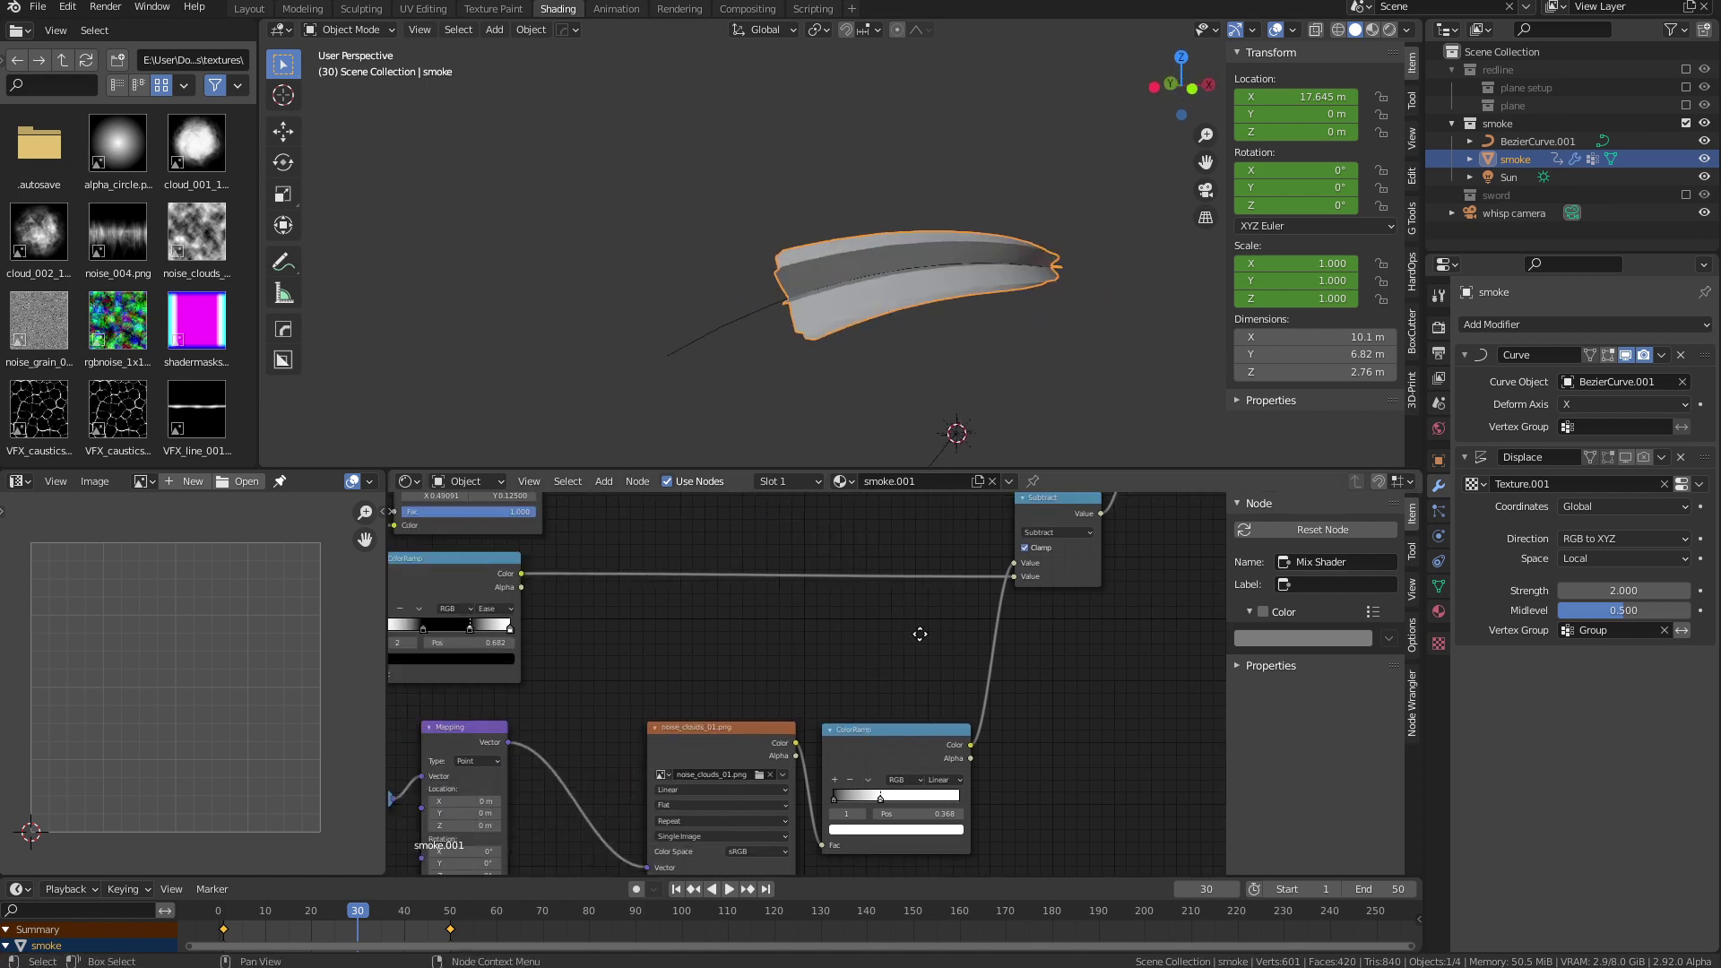
scroll(1036, 667, "down", 3)
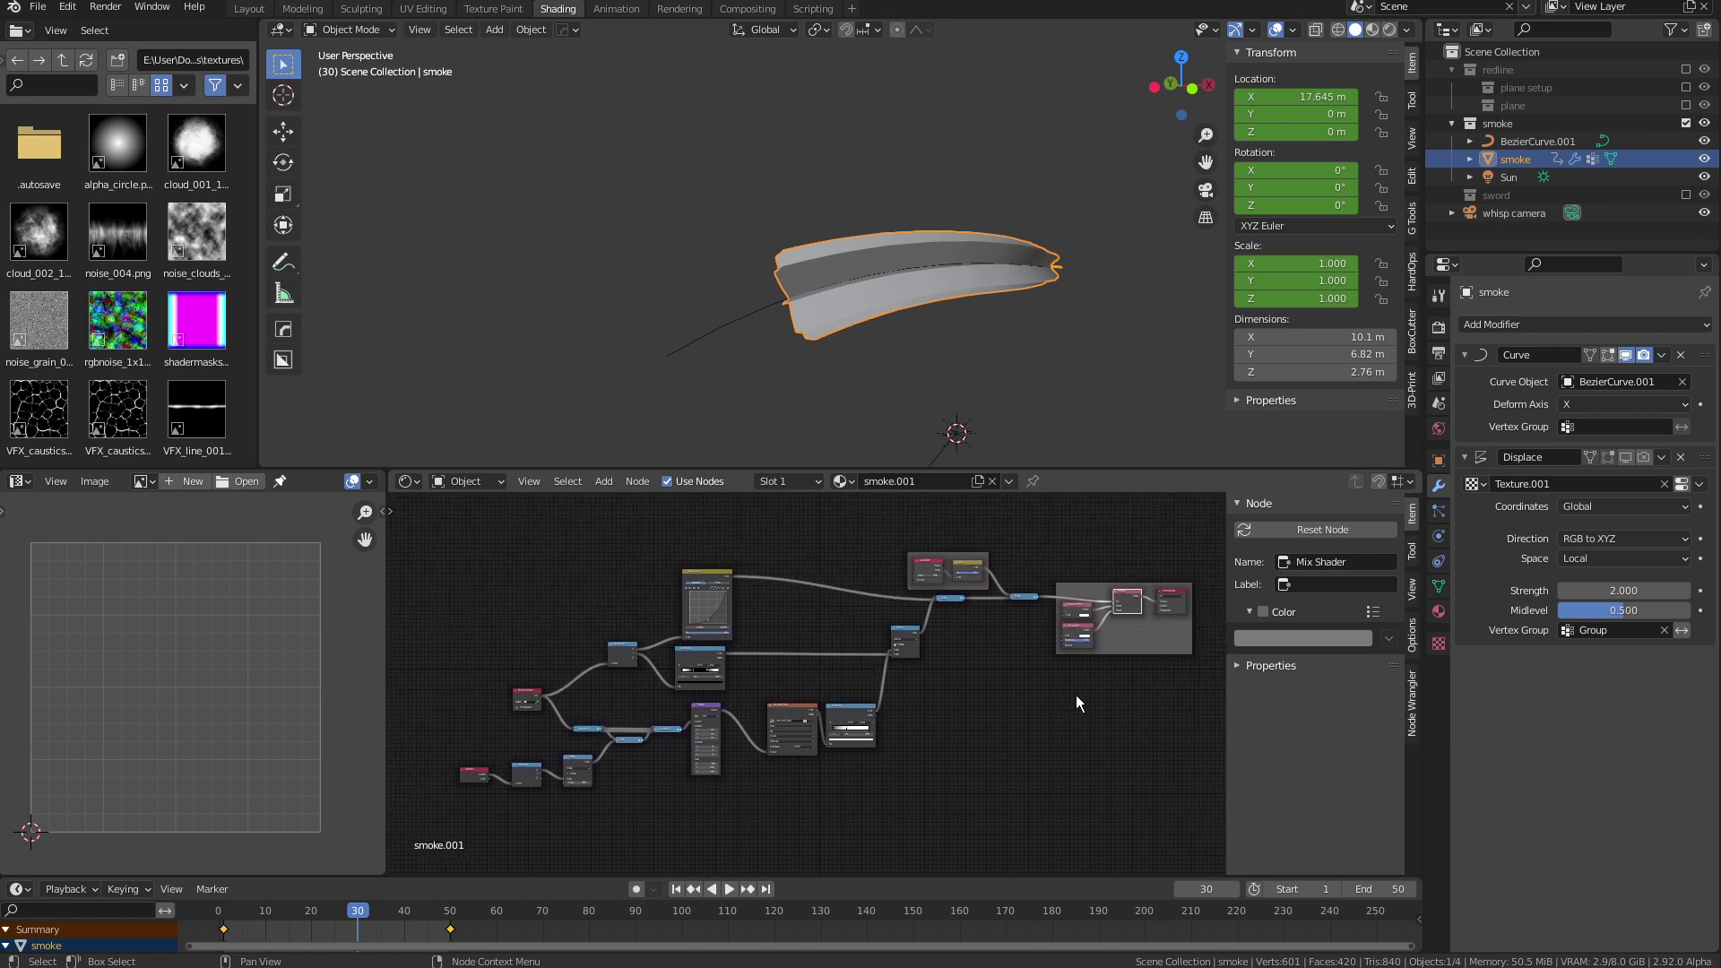
scroll(883, 695, "up", 3)
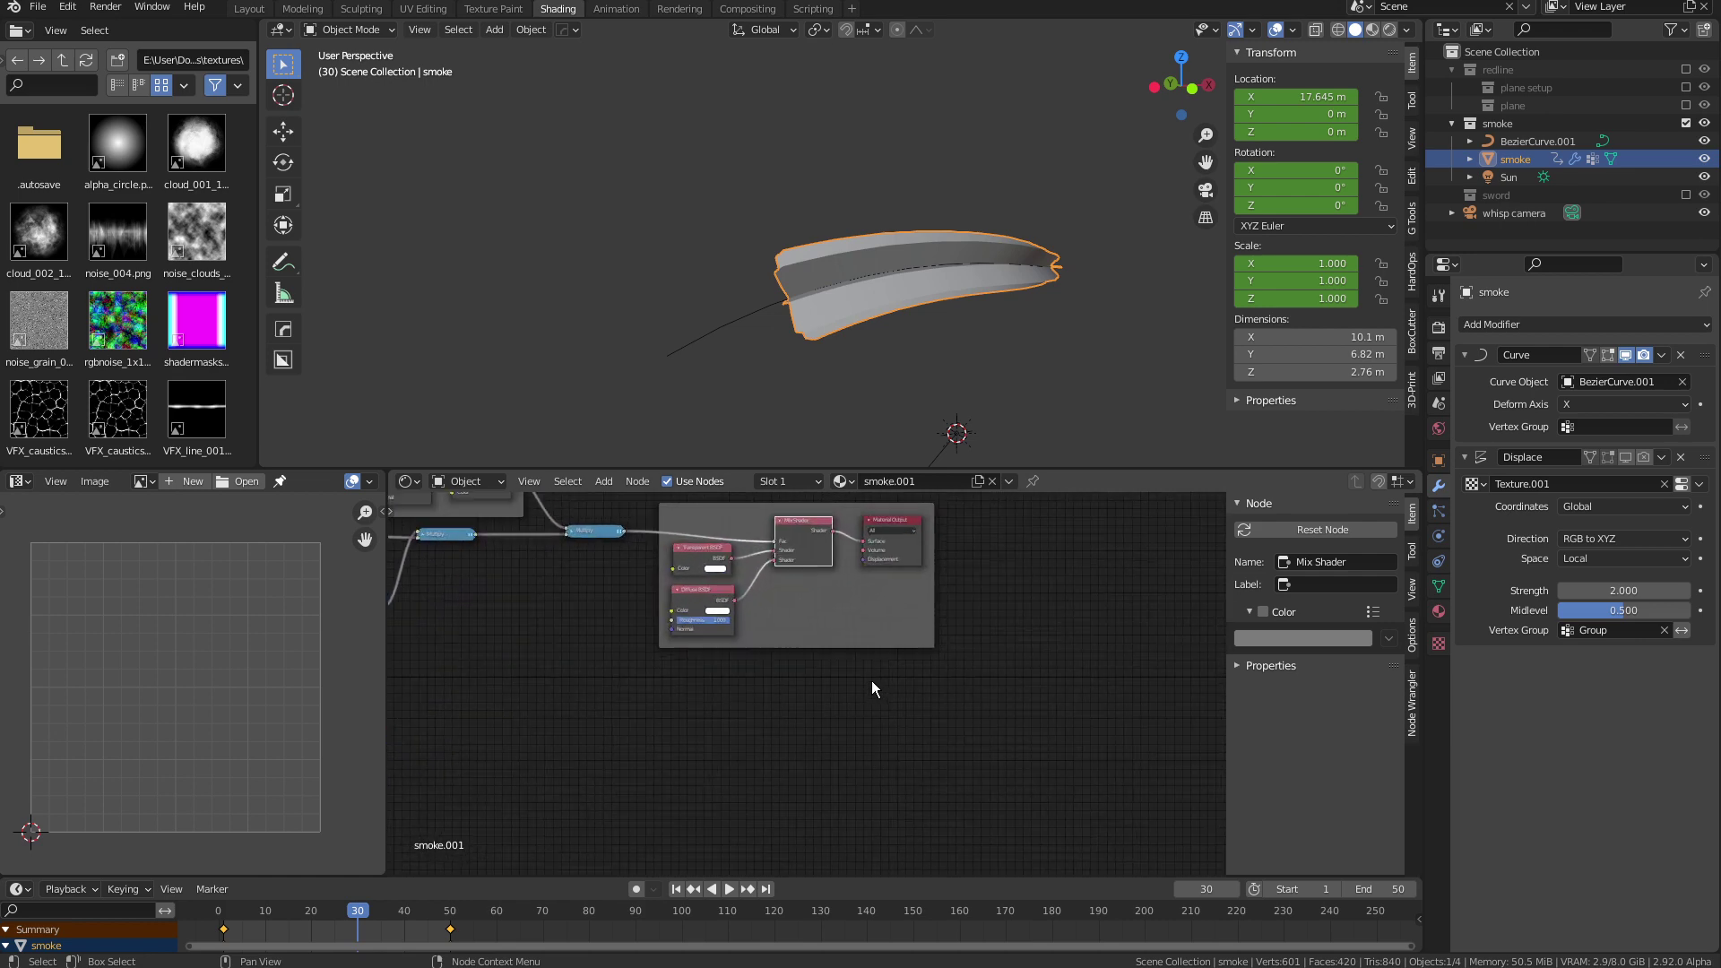
scroll(871, 681, "up", 2)
left_click_drag(745, 540, 727, 531)
left_click(669, 640)
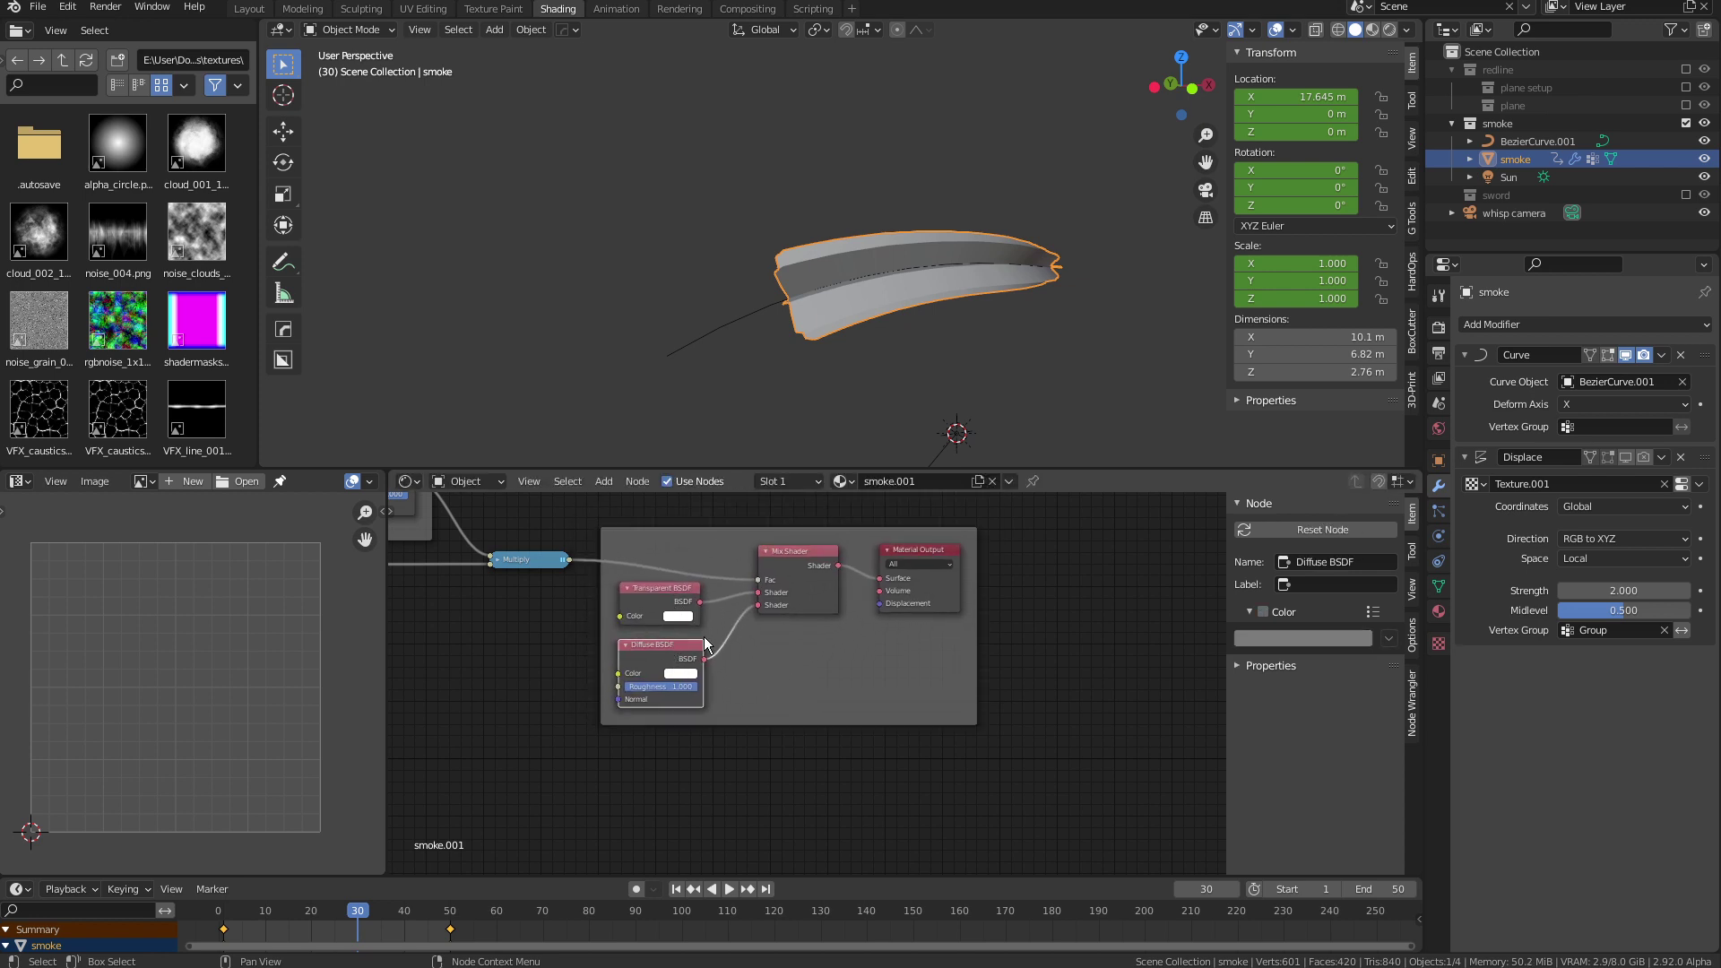
middle_click_drag(522, 659, 669, 724)
Preview the Multiply output feeding the Mix Shader factor in rendered shading and review the Diffuse BSDF and Layer Weight nodes
left_click(683, 627)
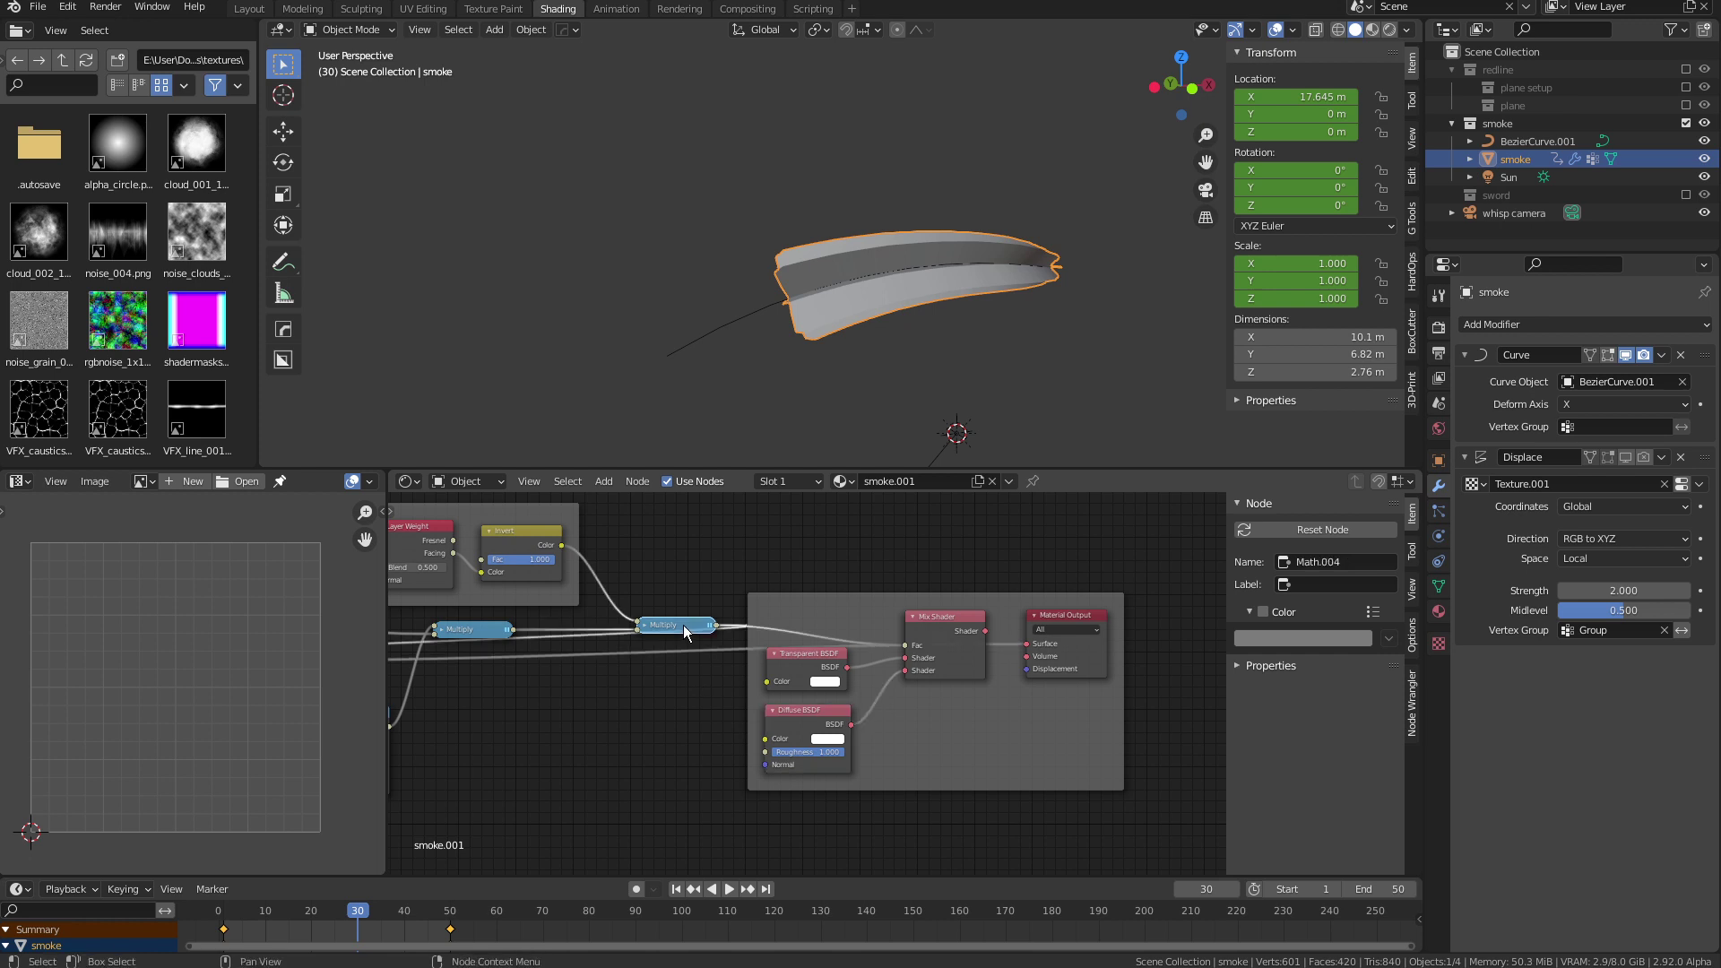
left_click(1389, 29)
mouse_move(1146, 249)
middle_mouse_down()
mouse_move(1025, 310)
mouse_move(952, 299)
middle_mouse_up()
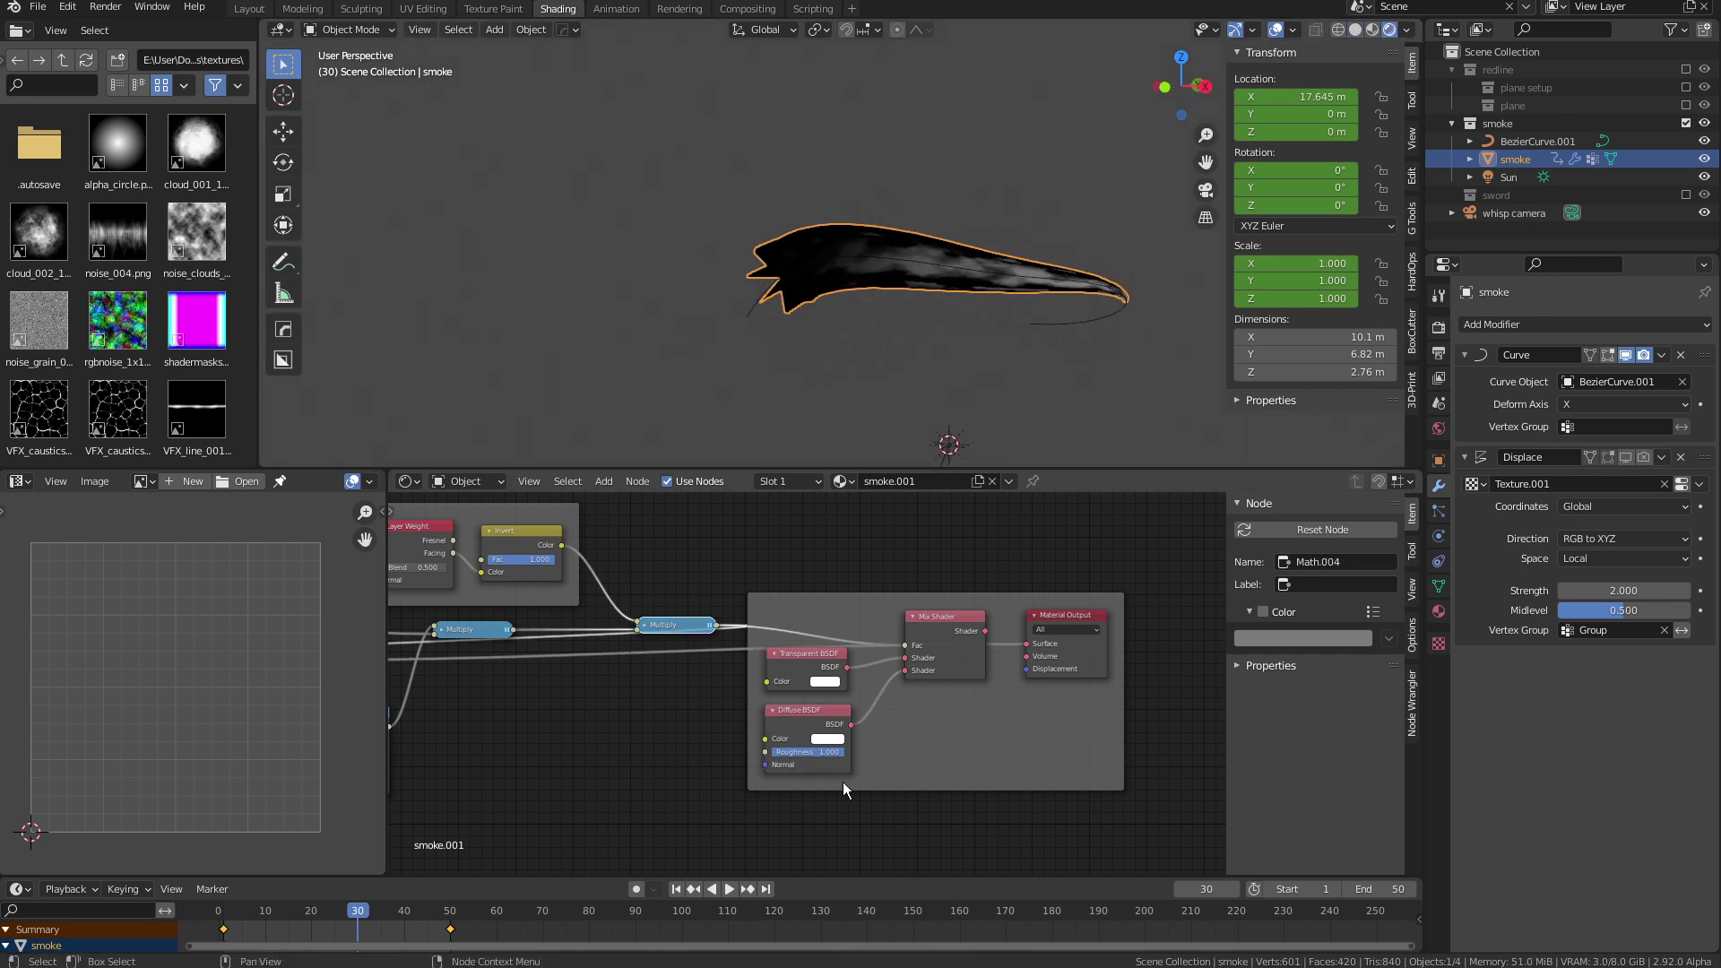
left_click(815, 708)
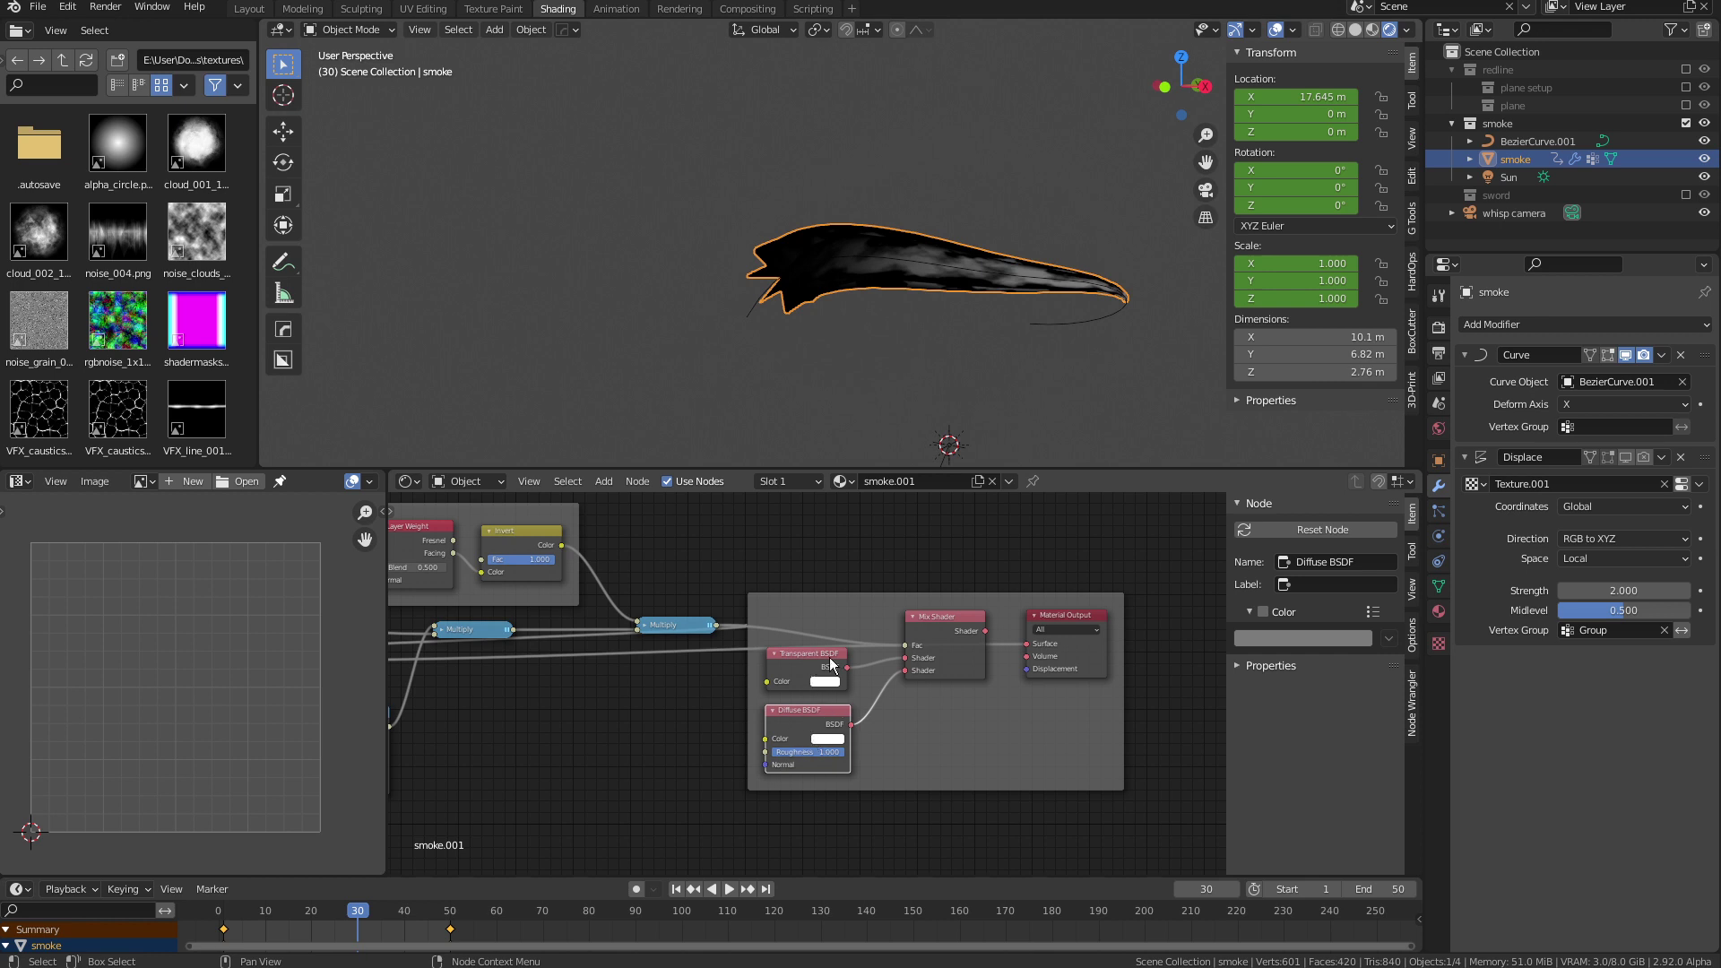
scroll(847, 680, "left", 5, "ctrl")
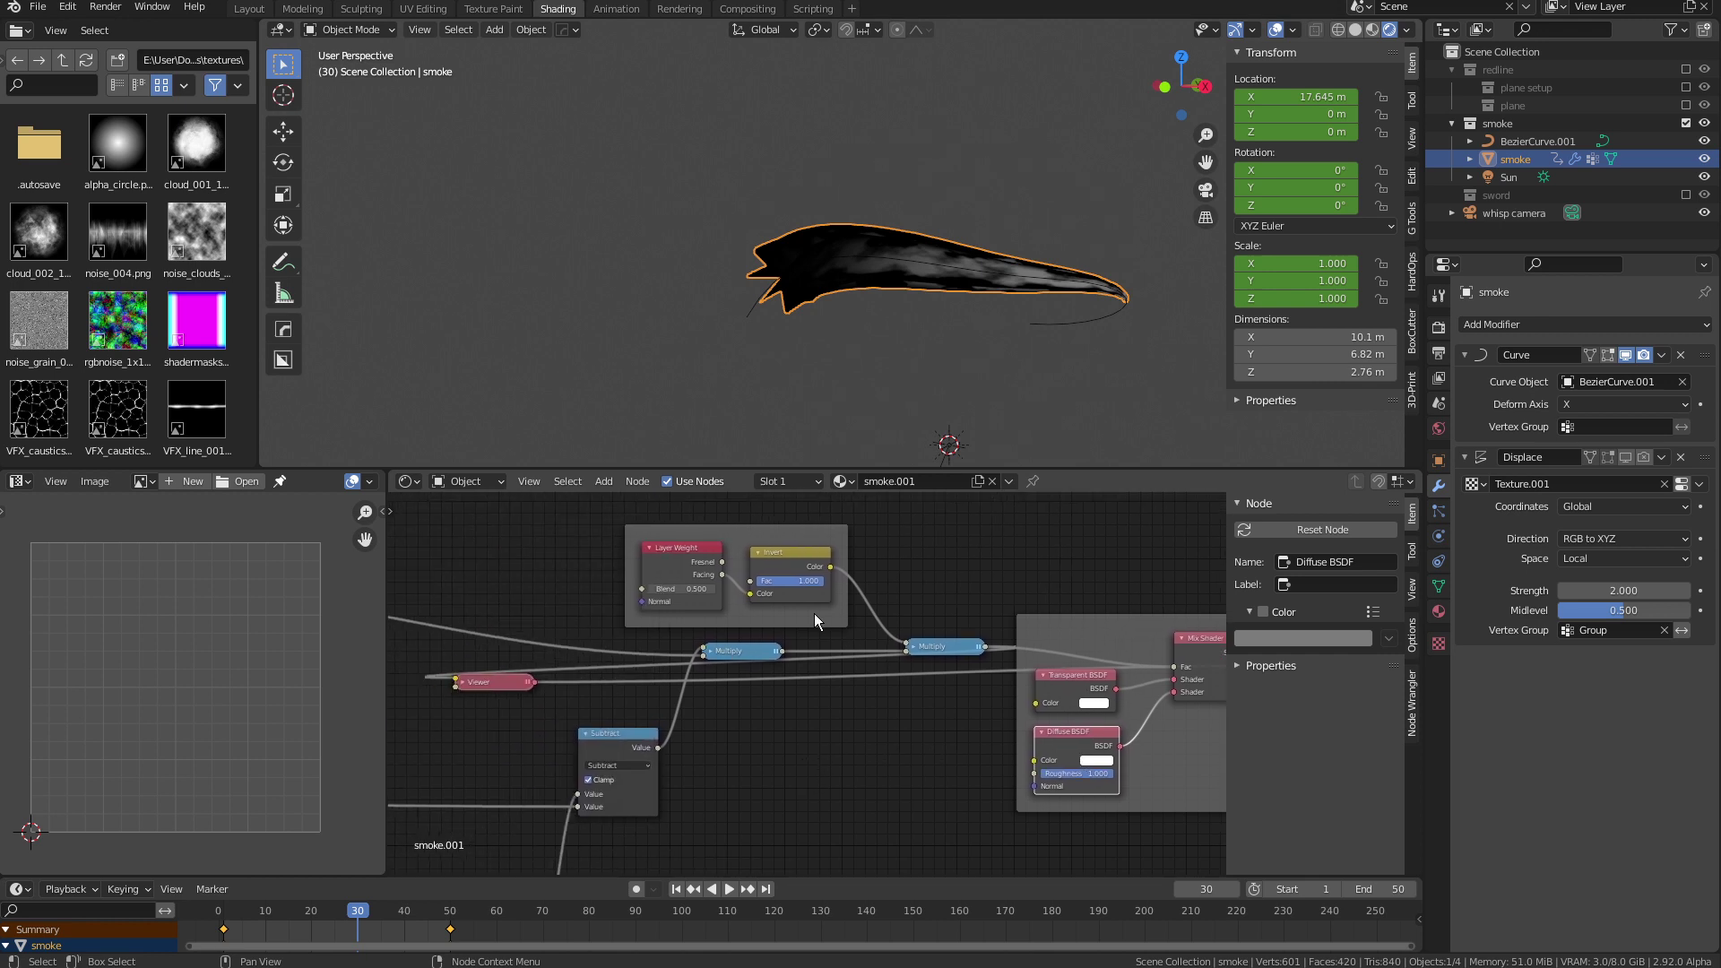
Preview the inverted Layer Weight facing mask on the smoke mesh and examine it from different angles
left_click(794, 552, "ctrl+shift")
middle_click_drag(858, 335, 968, 403)
middle_click_drag(974, 561, 914, 568)
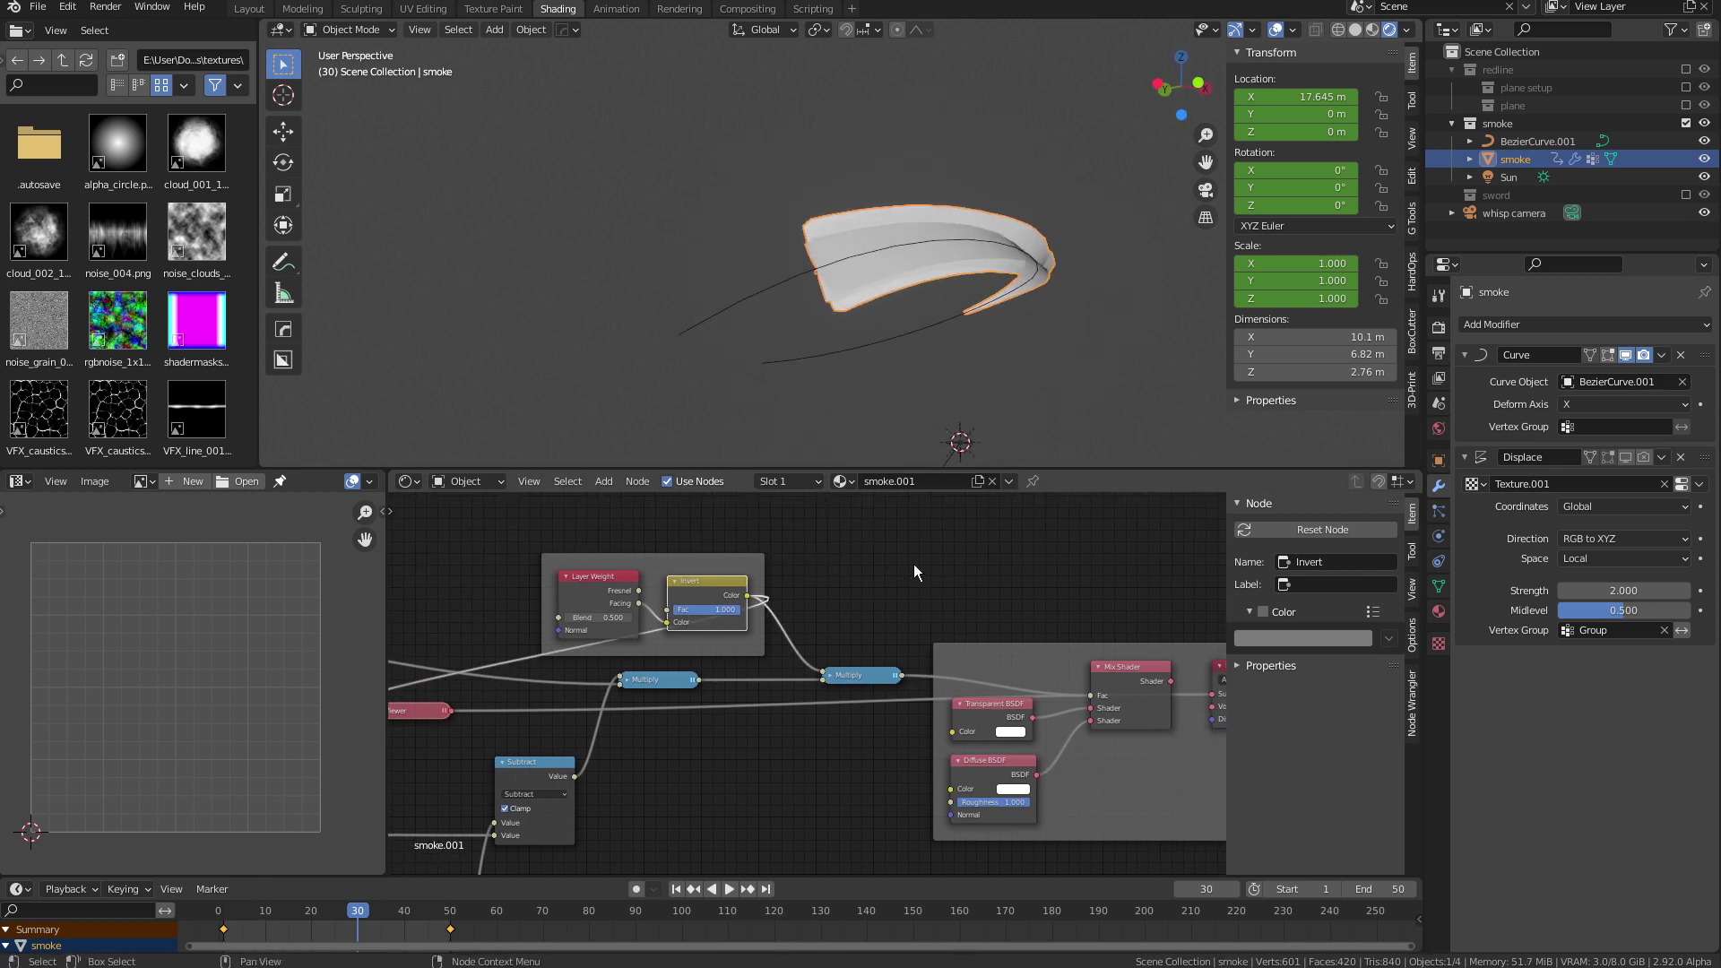
middle_click_drag(1082, 193, 1072, 223)
middle_click_drag(1032, 607, 896, 566)
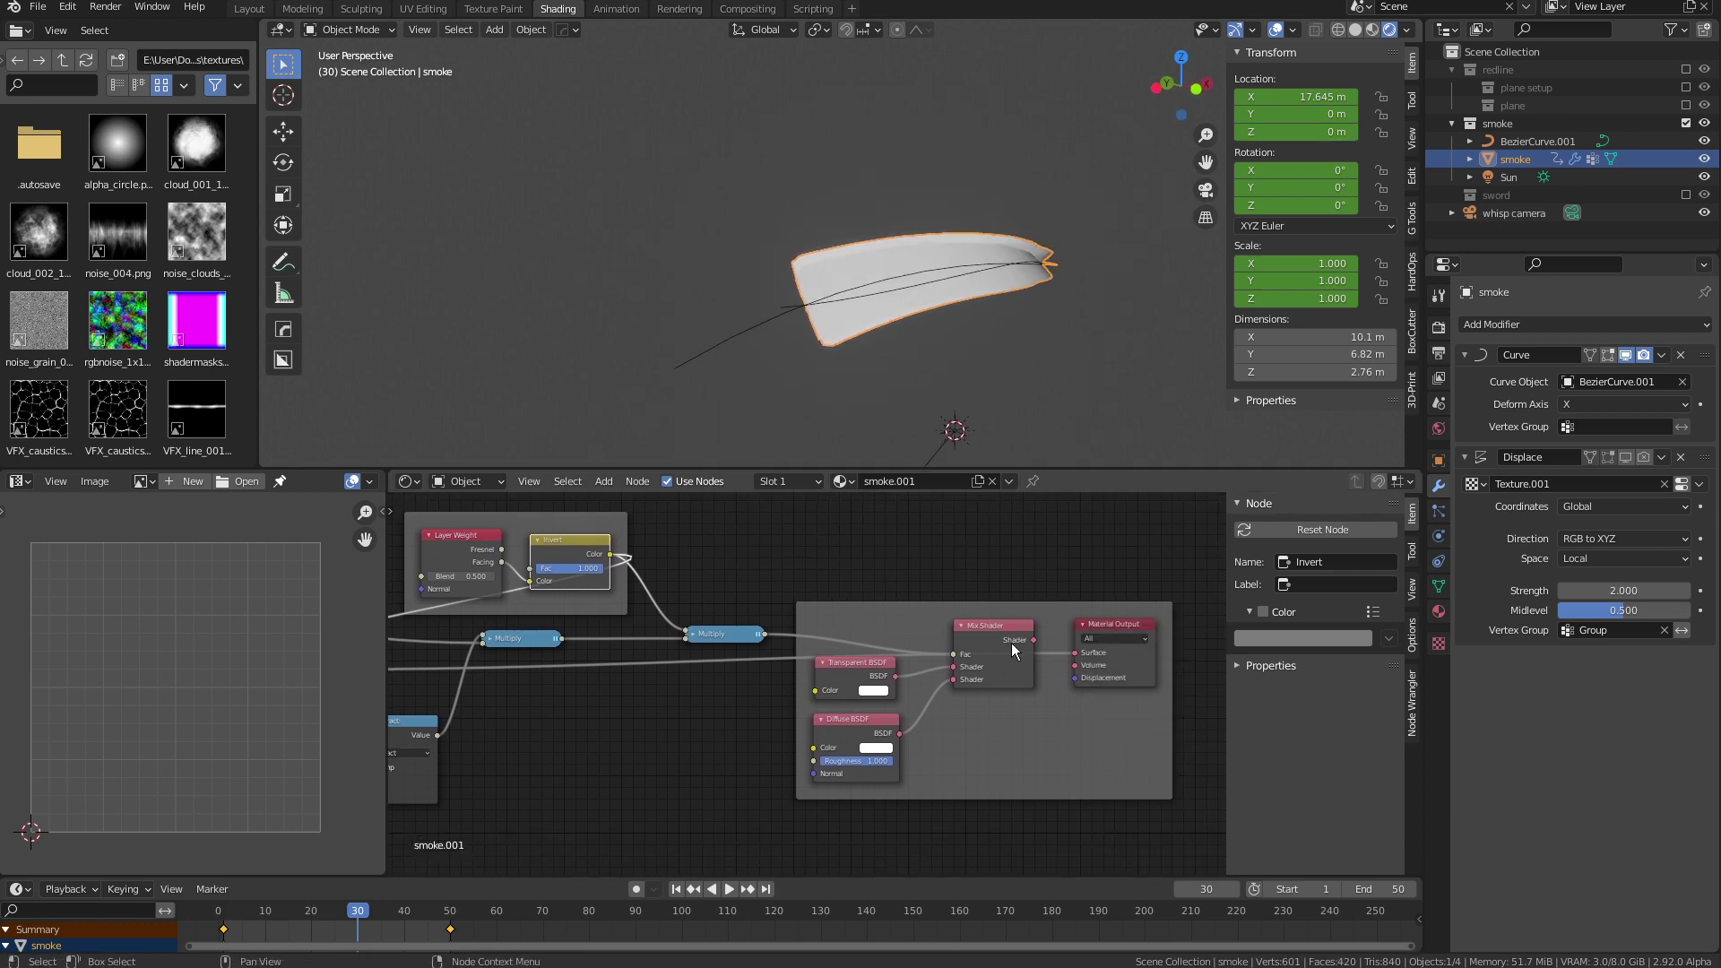
Reconnect the Mix Shader to the material output, hide the viewport overlays, and inspect the smoke up close
left_click(1011, 643, "ctrl+shift")
middle_click_drag(1027, 312, 1077, 299)
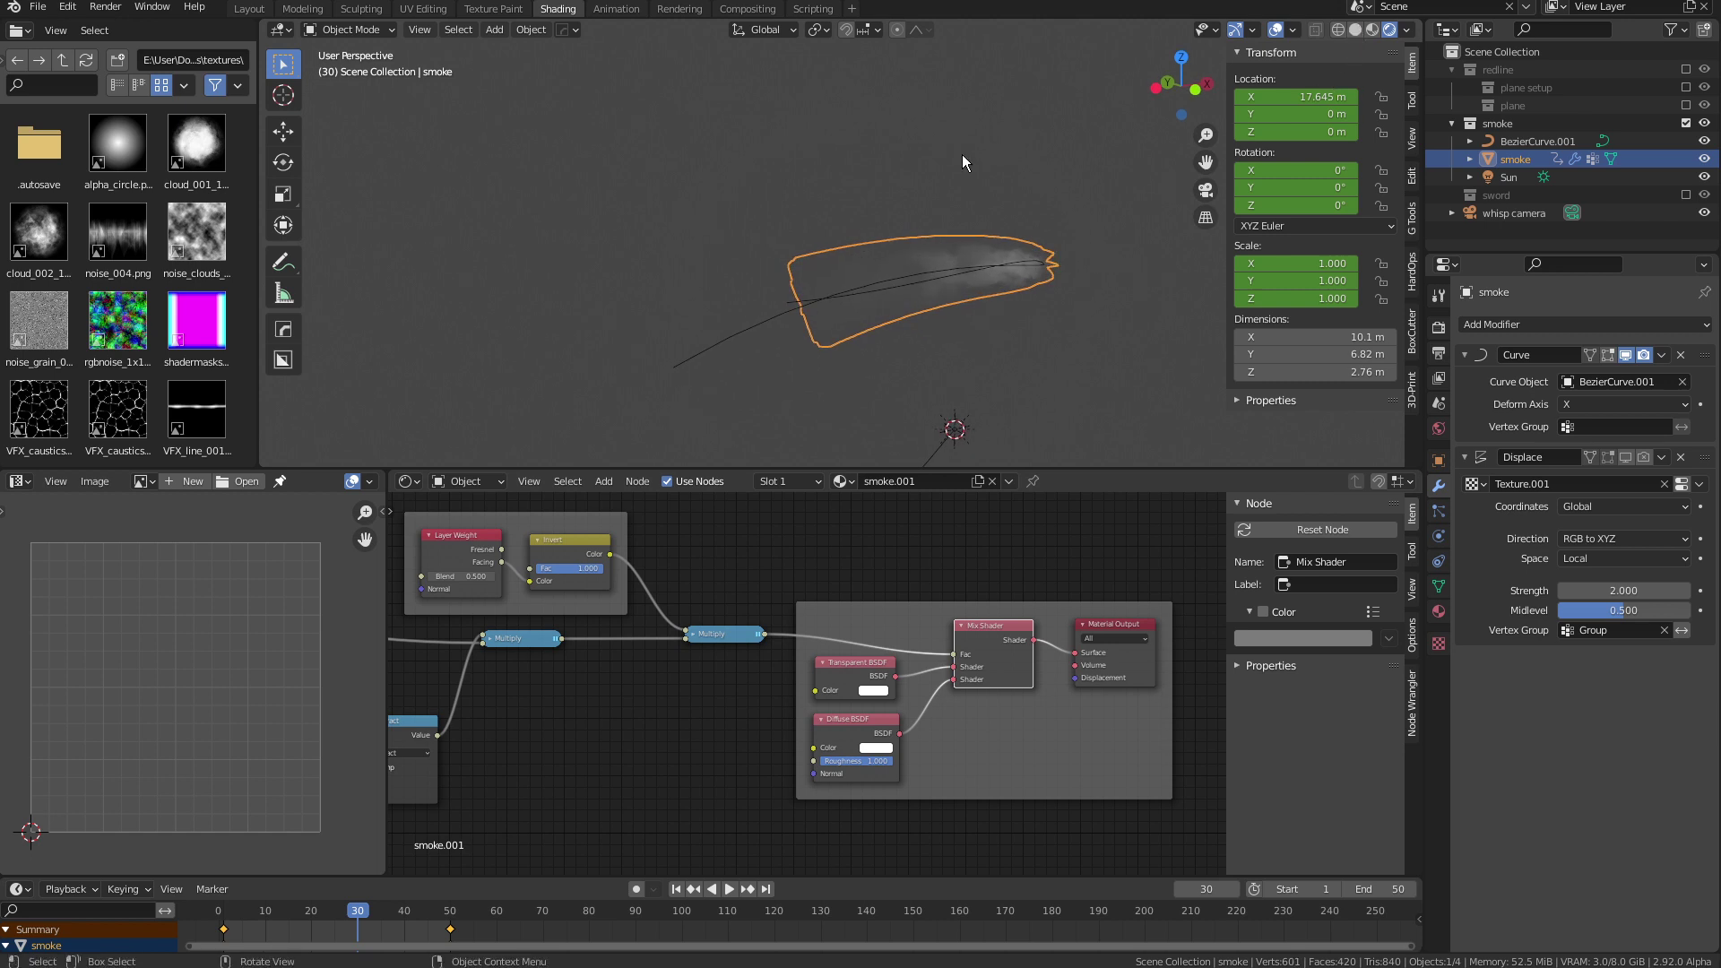
left_click(1273, 30)
mouse_move(1041, 260)
middle_mouse_down()
mouse_move(1088, 314)
mouse_move(1039, 235)
mouse_move(1046, 288)
middle_mouse_up()
middle_click_drag(943, 90, 942, 297)
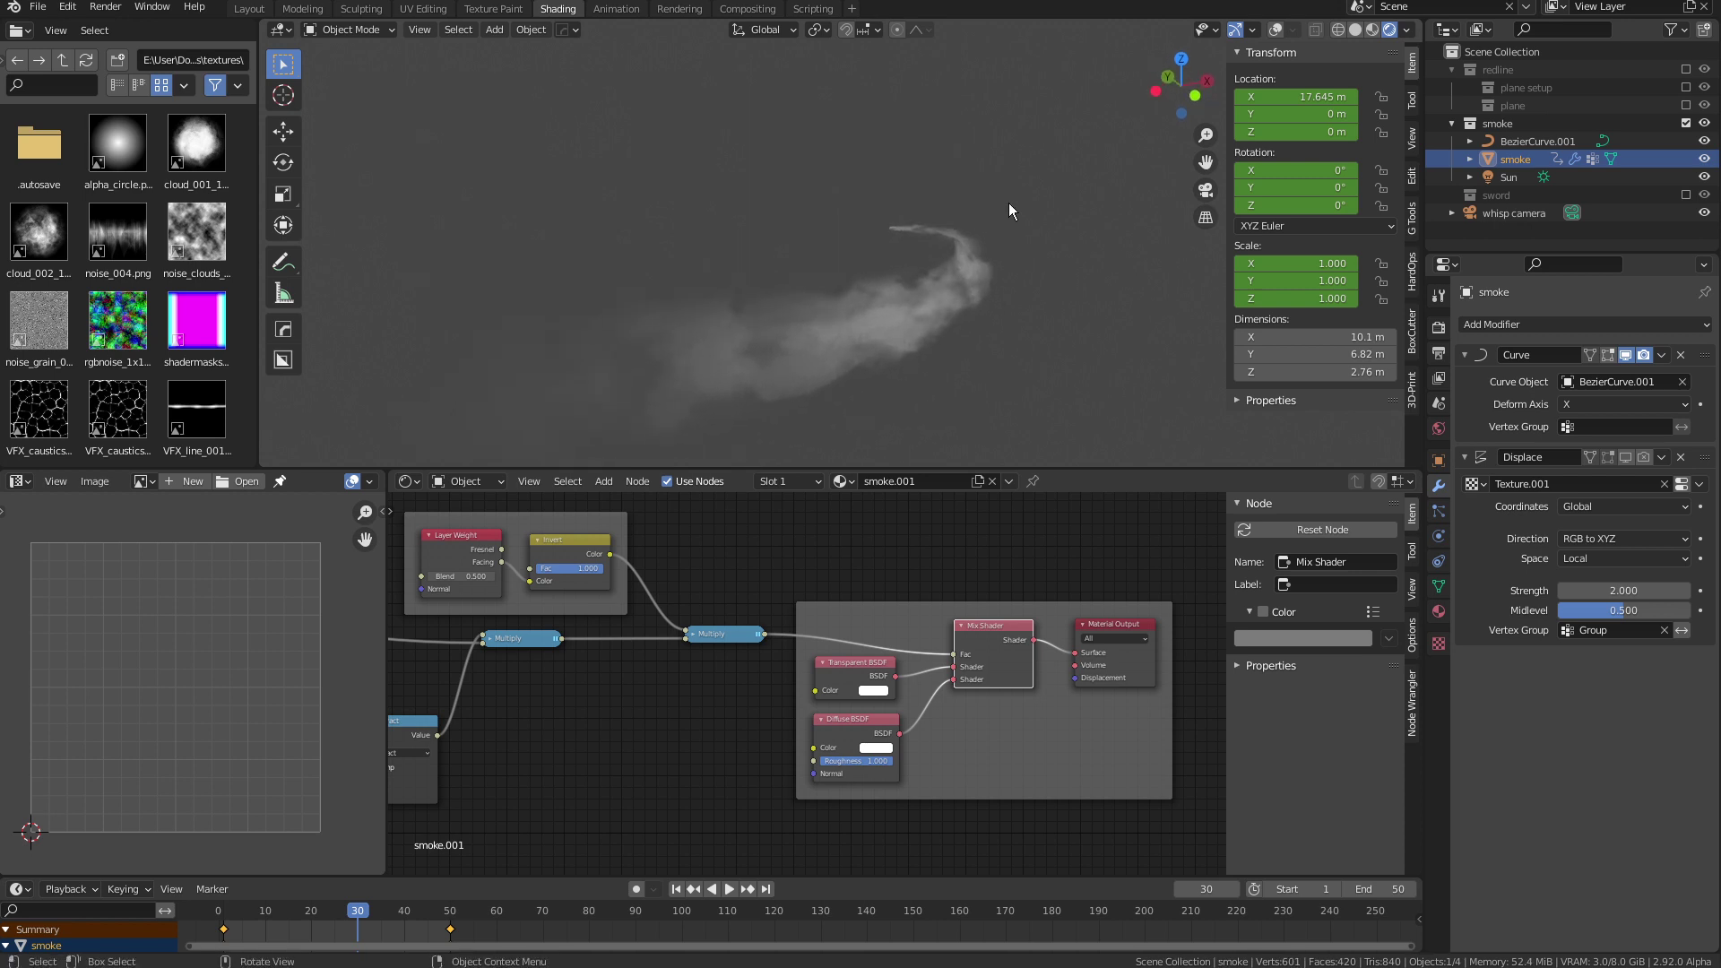
middle_click_drag(999, 367, 983, 295, "shift")
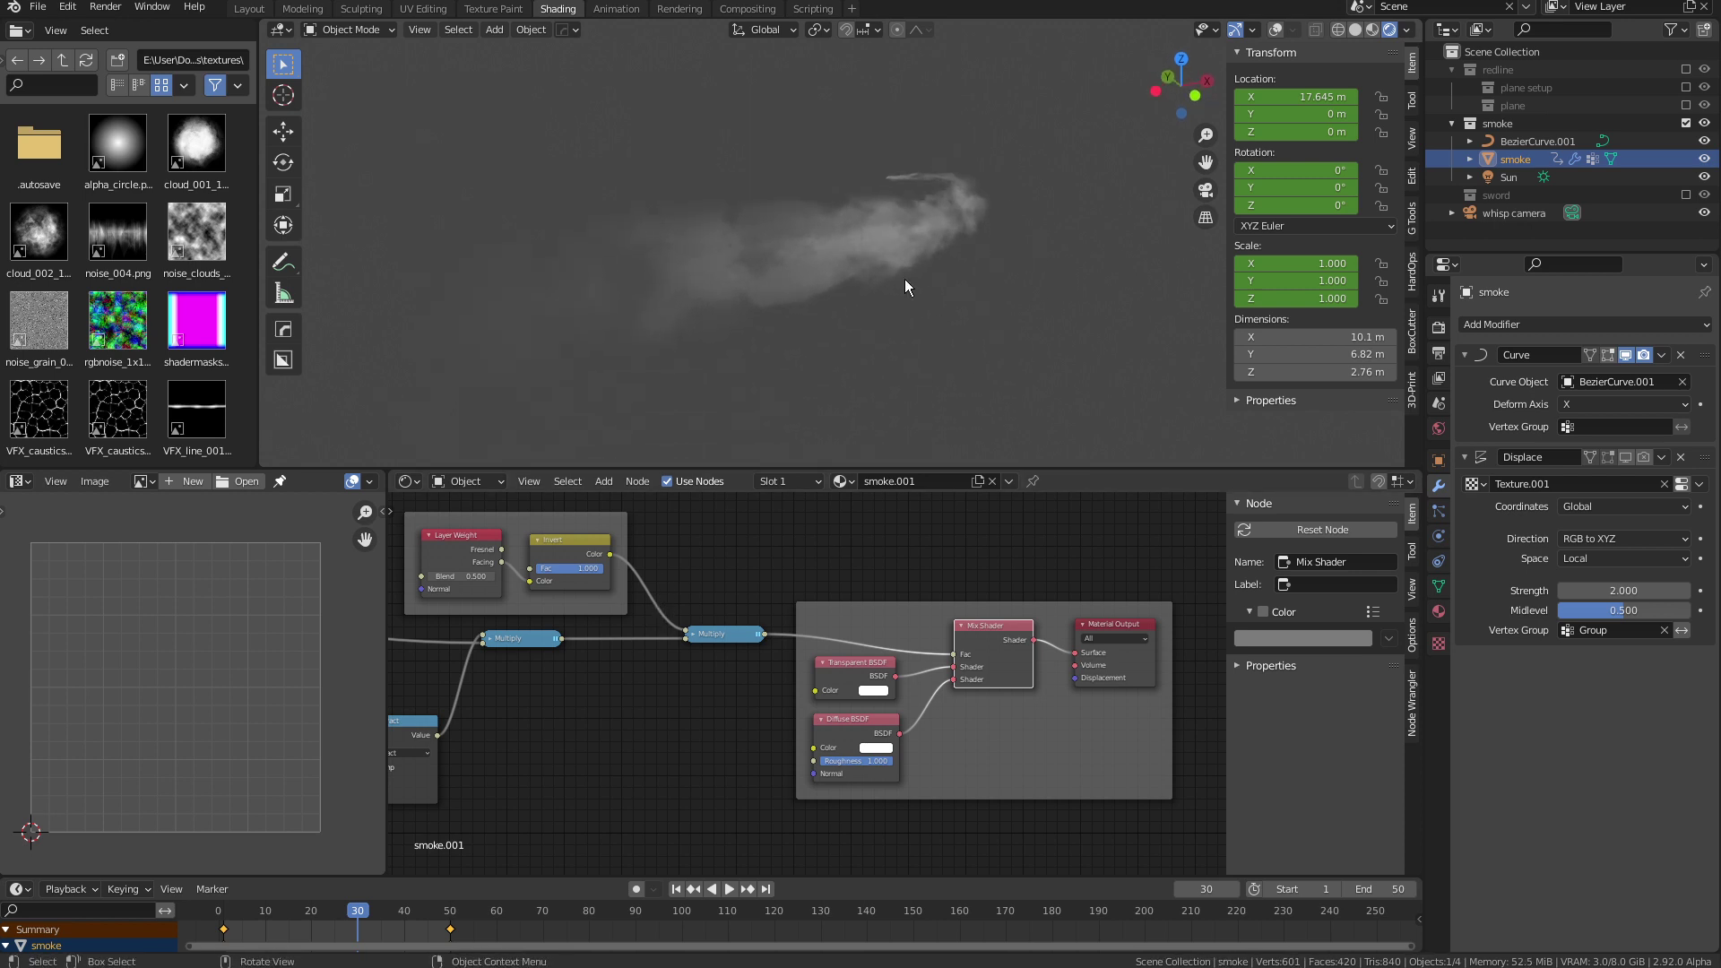
middle_click_drag(701, 589, 814, 591)
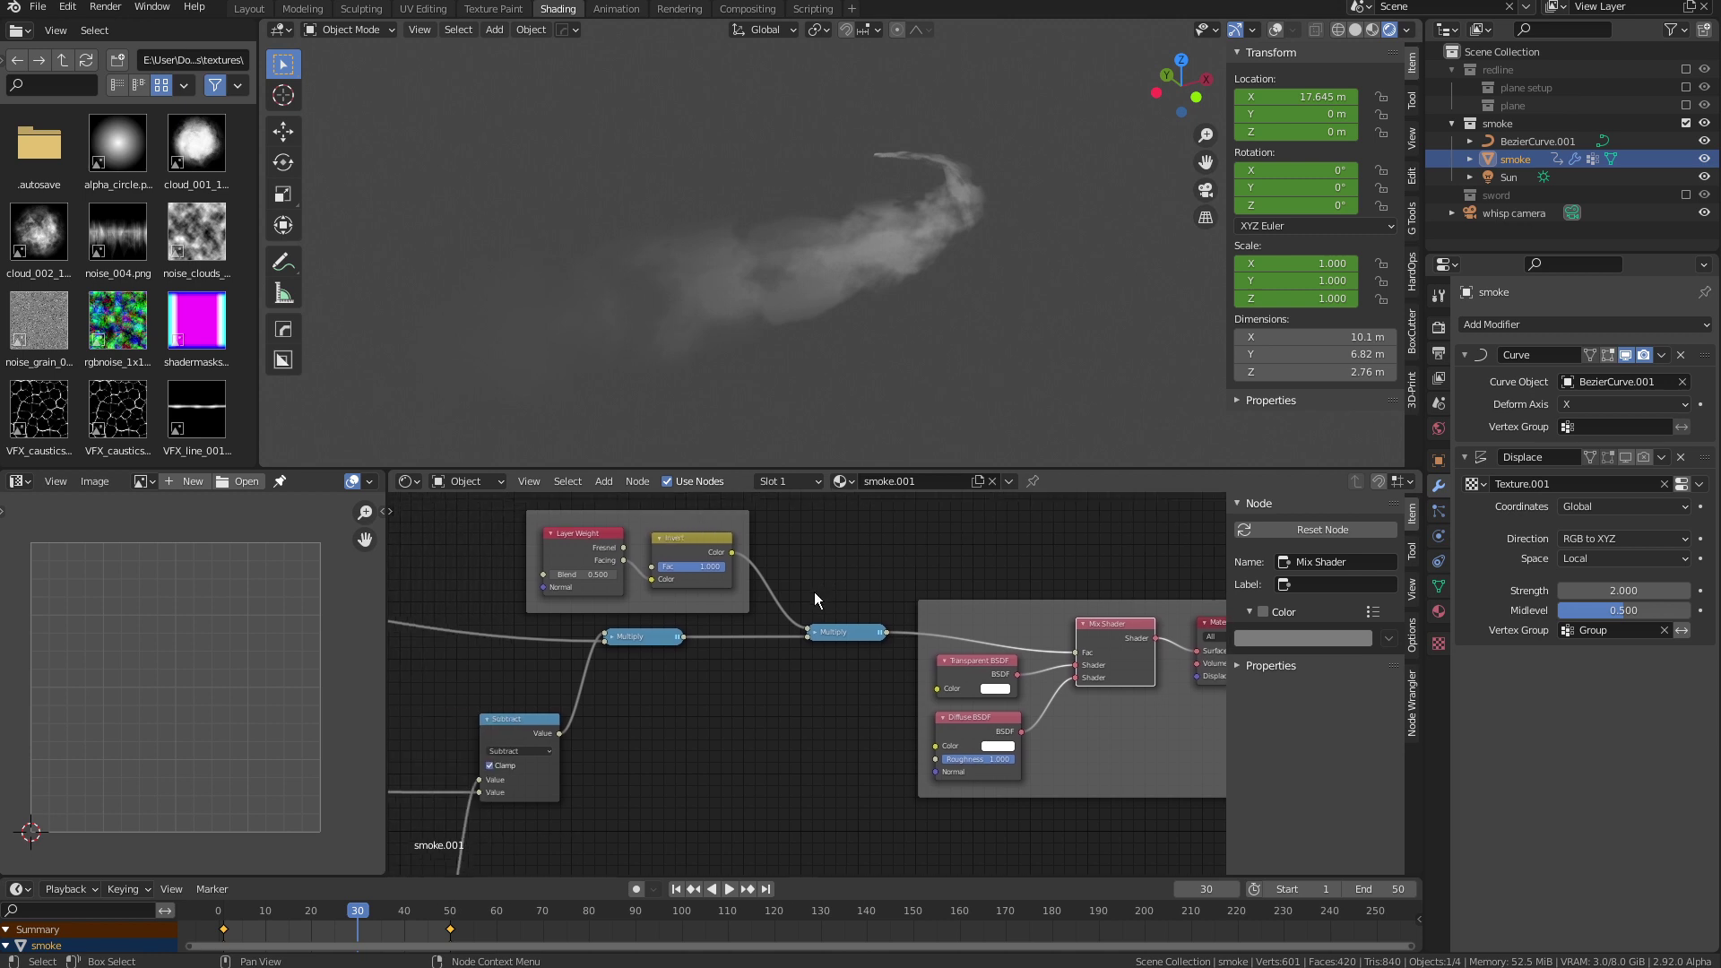
Compare the smoke with the redline collection included, exclude and collapse redline again, and view the smoke from another angle
left_click(1687, 69)
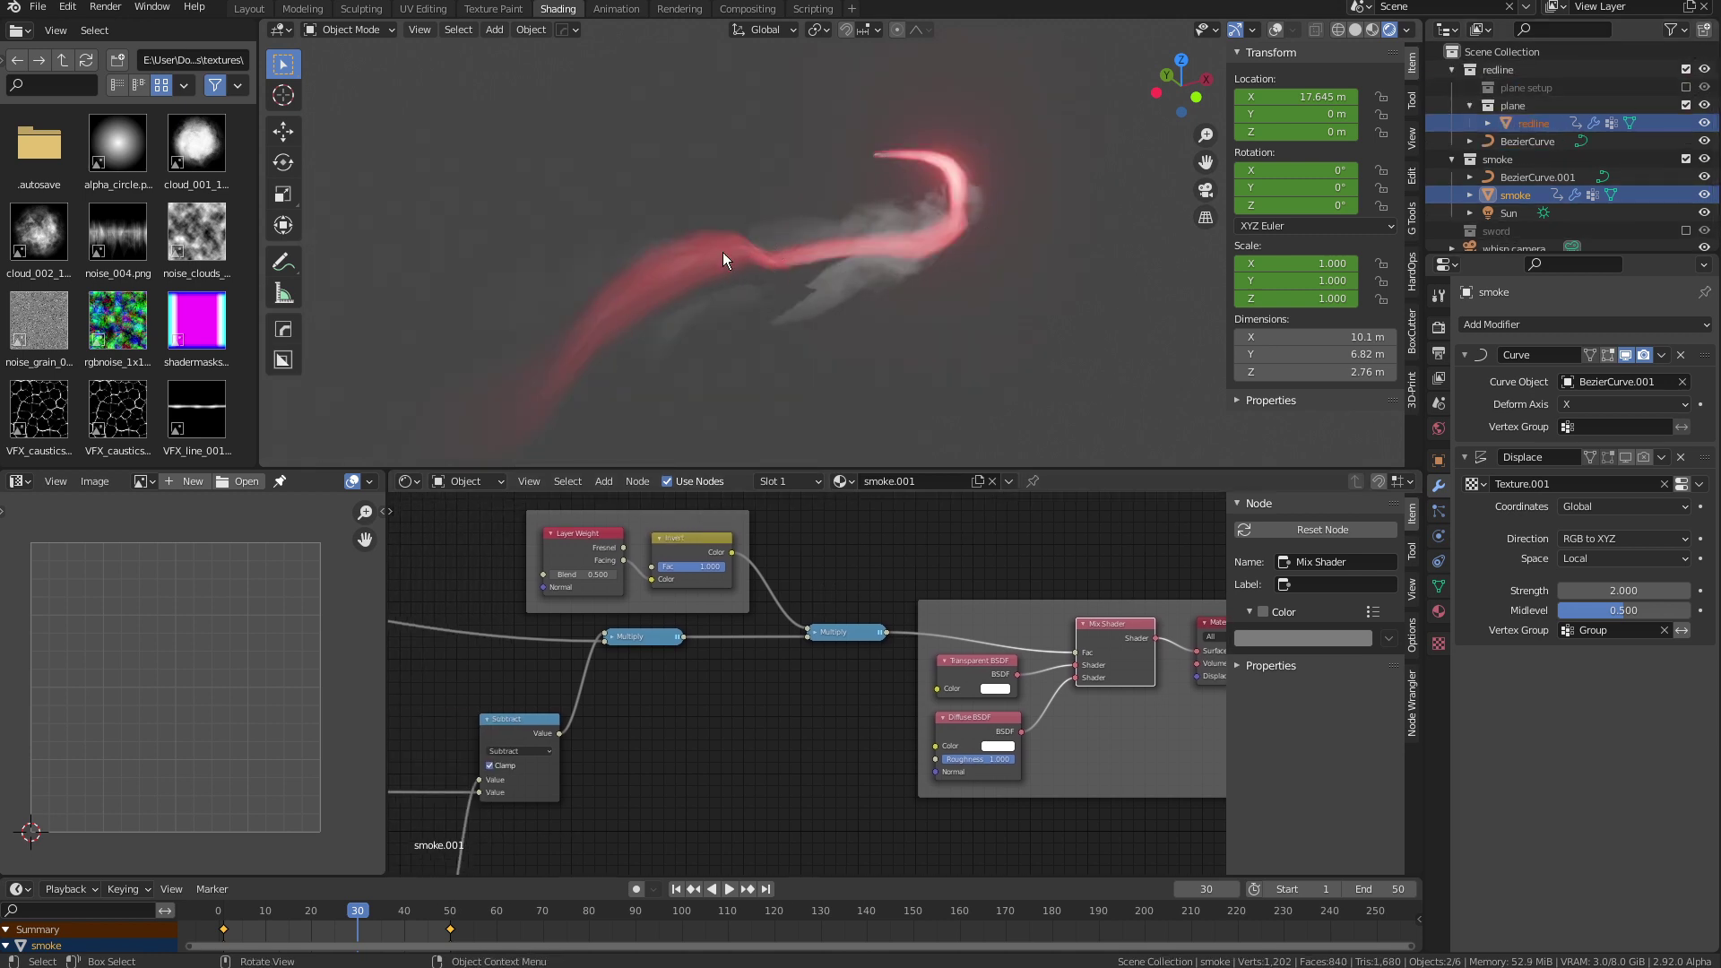
left_click(1685, 69)
left_click(1450, 70)
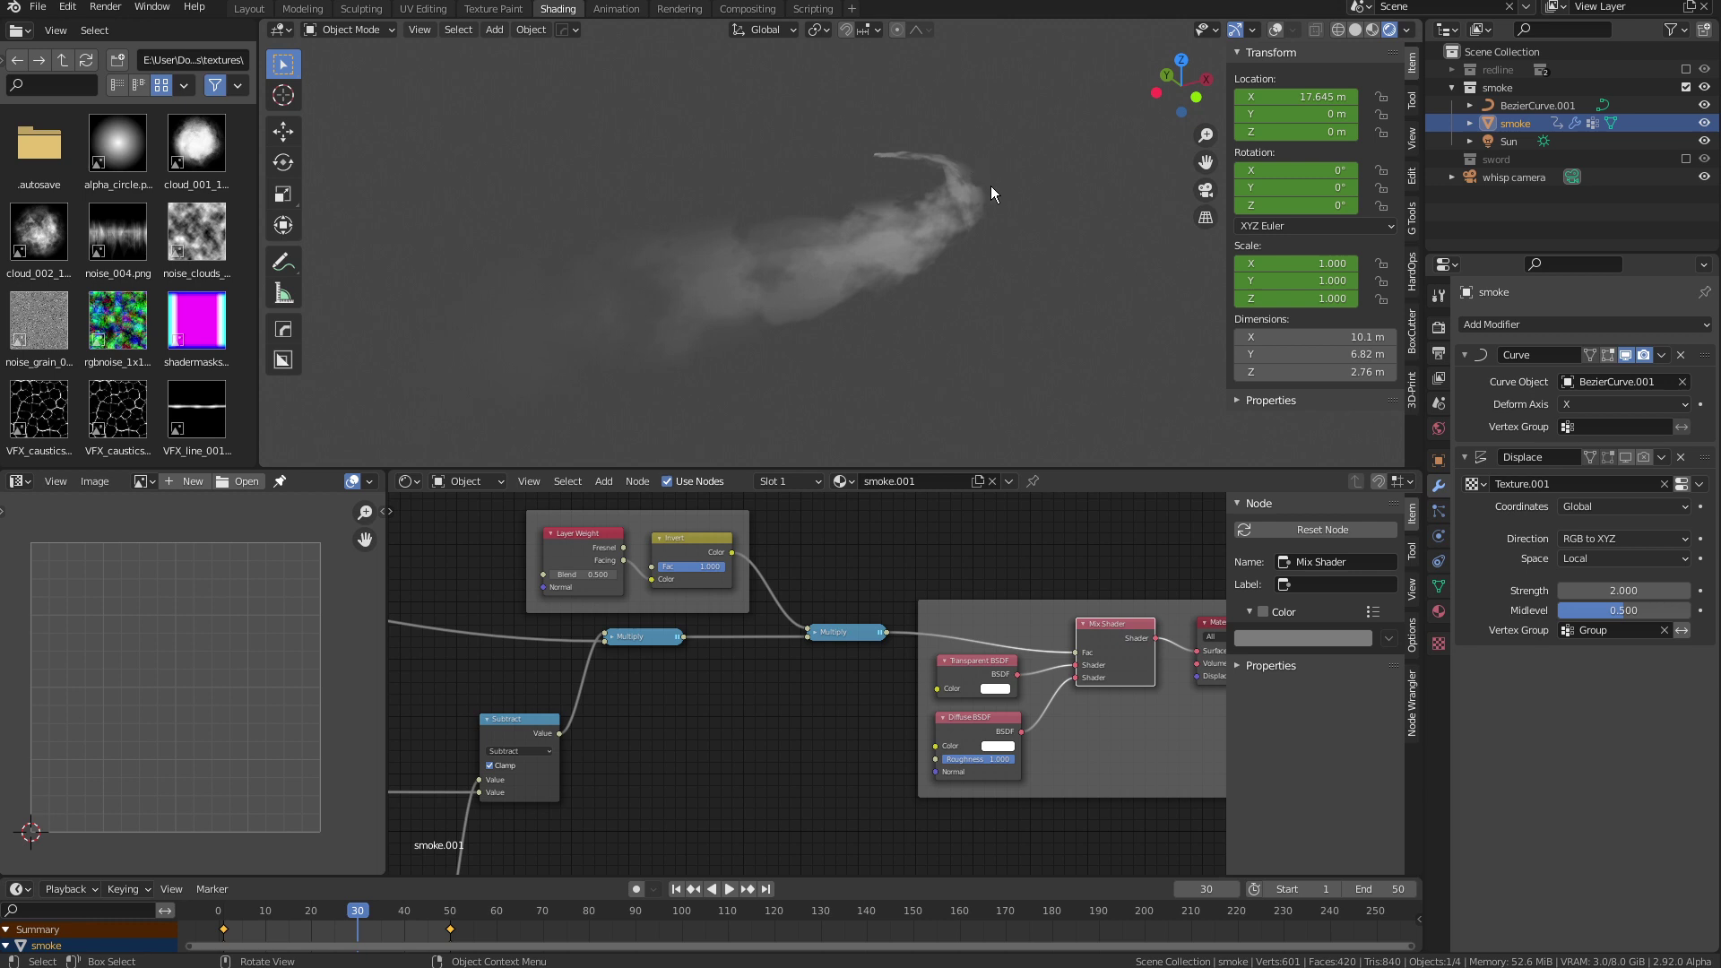
mouse_move(871, 287)
middle_mouse_down()
mouse_move(943, 292)
mouse_move(808, 283)
mouse_move(895, 282)
mouse_move(980, 218)
mouse_move(986, 276)
middle_mouse_up()
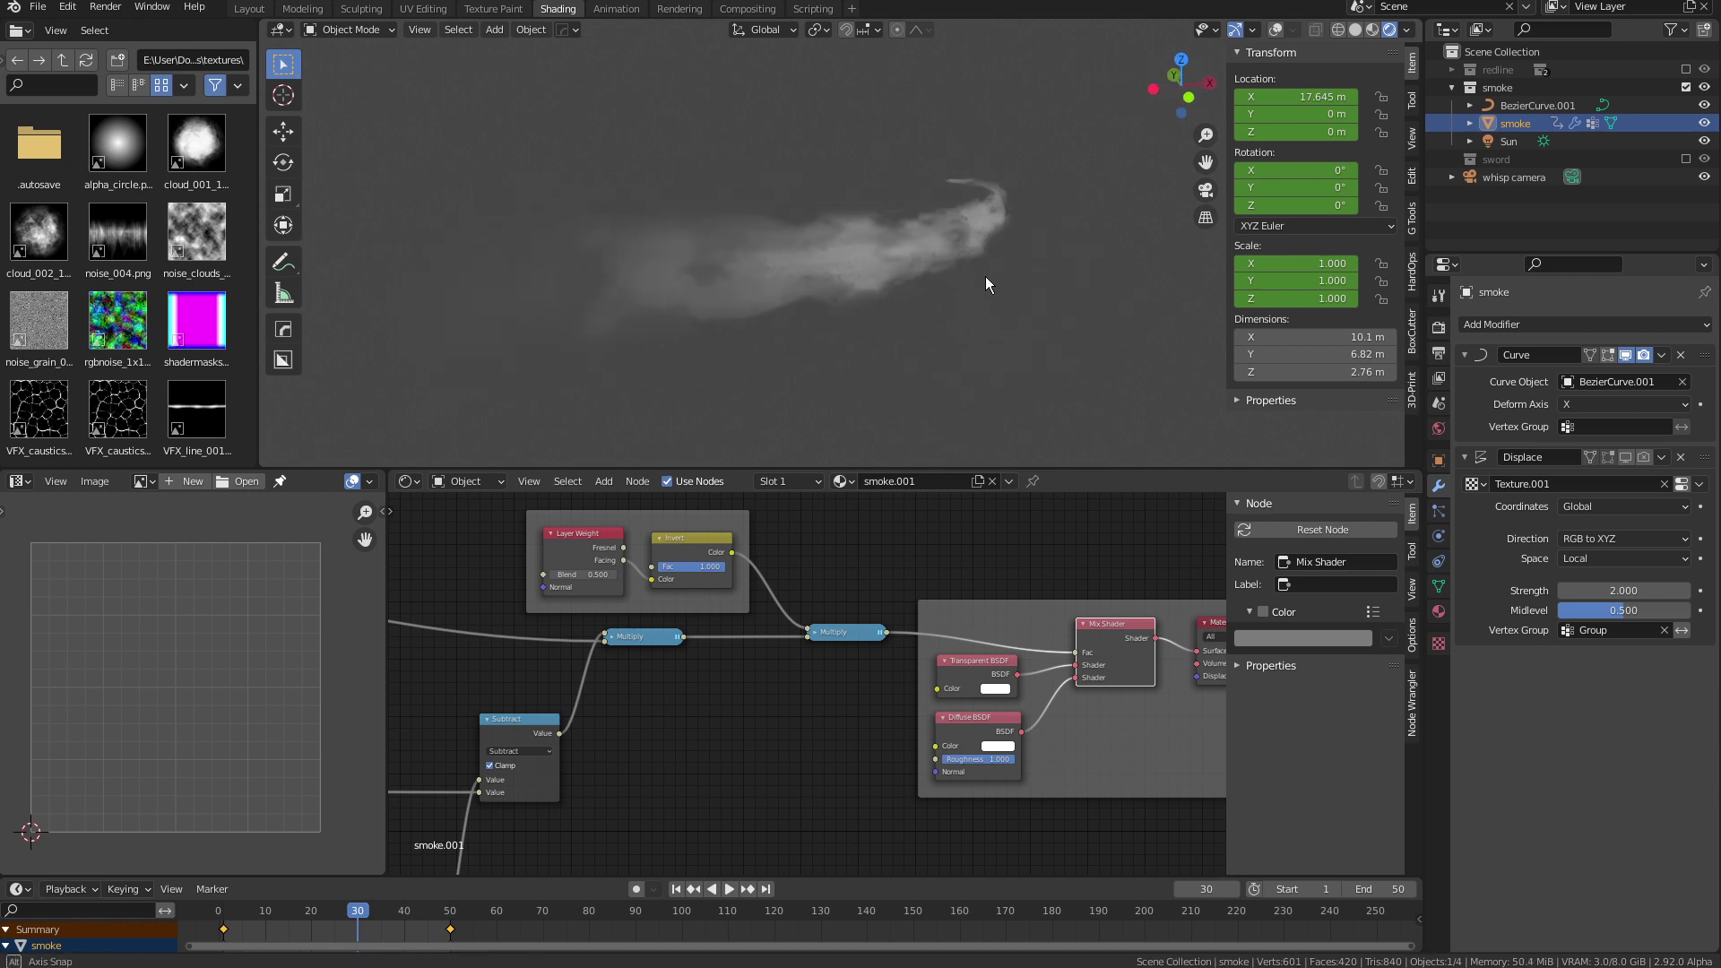
Preview the RGB Curves gradient mask along the smoke mesh and review the ColorRamp and noise texture nodes below it
middle_click_drag(693, 705, 981, 581)
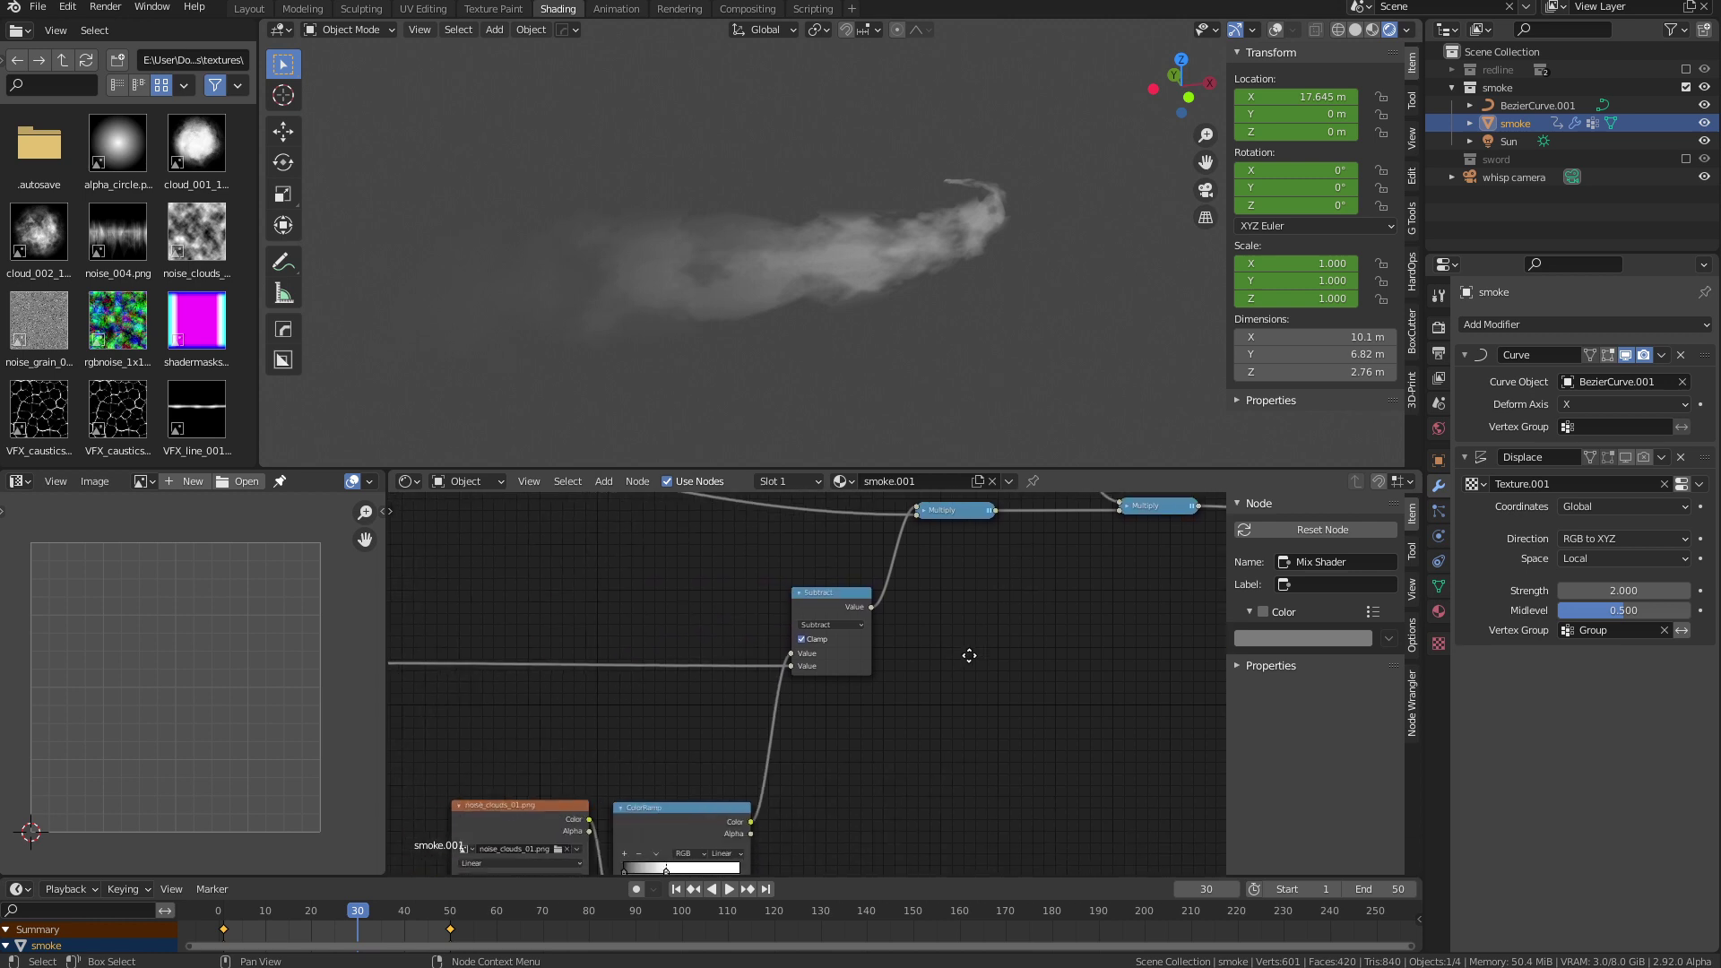
middle_click_drag(681, 695, 902, 718)
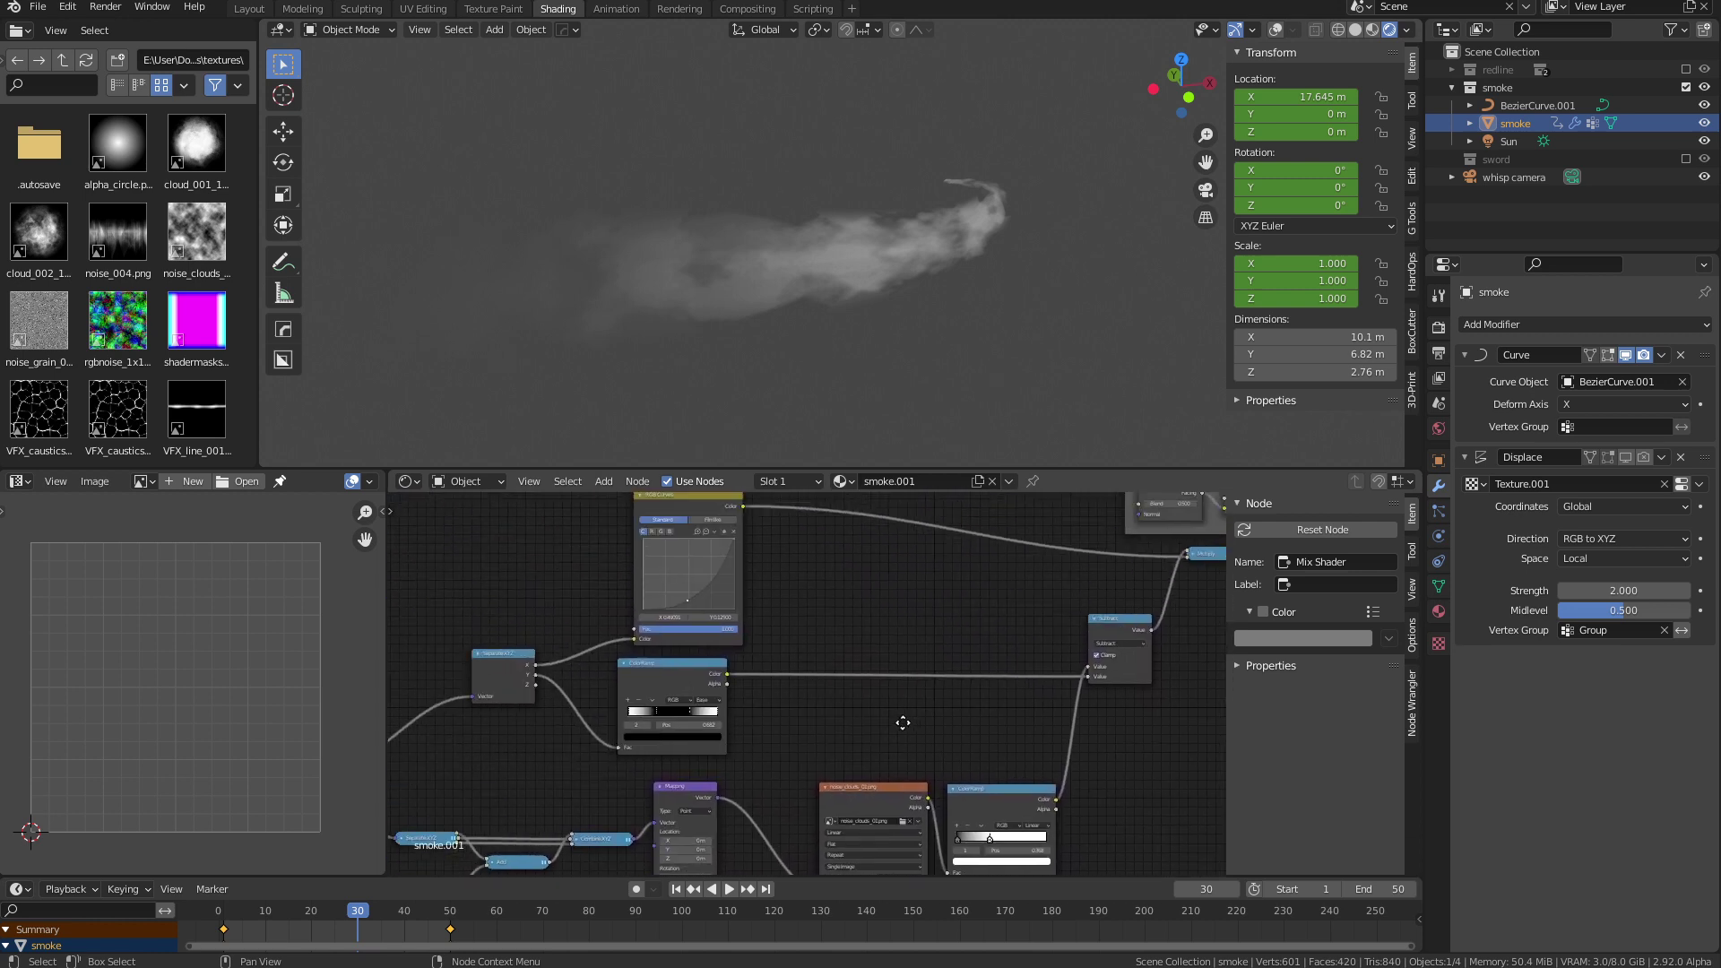
middle_click_drag(809, 608, 887, 638)
left_click(722, 534, "ctrl+shift")
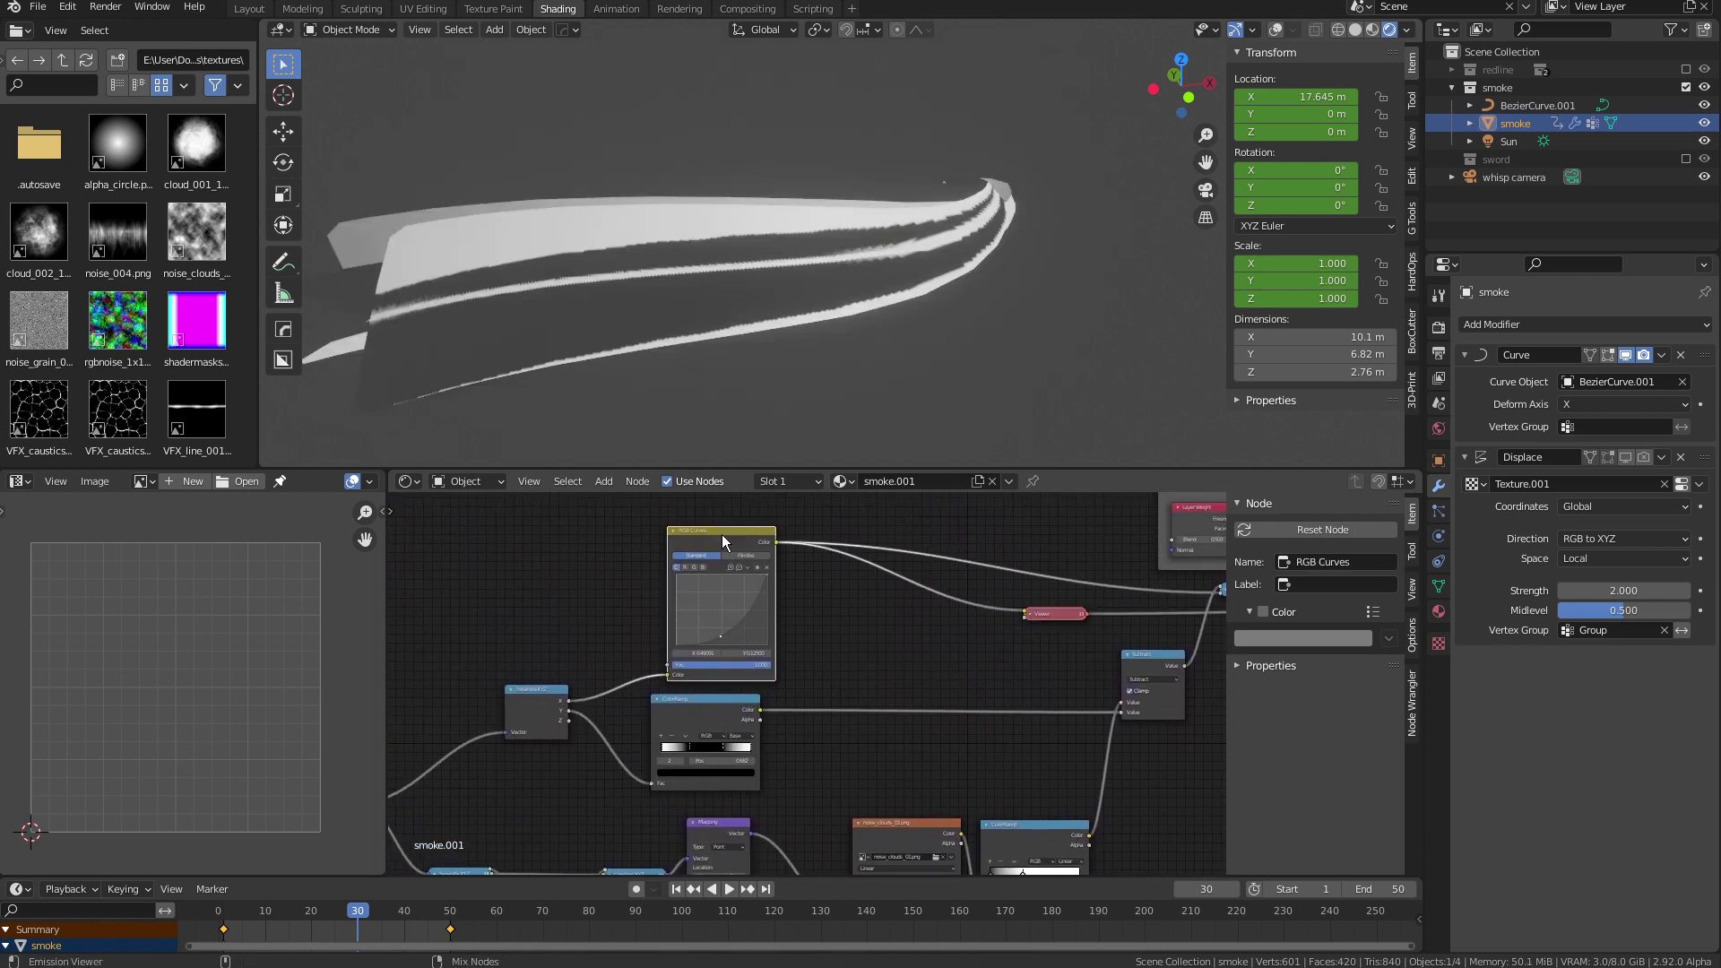
middle_click_drag(1038, 330, 1110, 277)
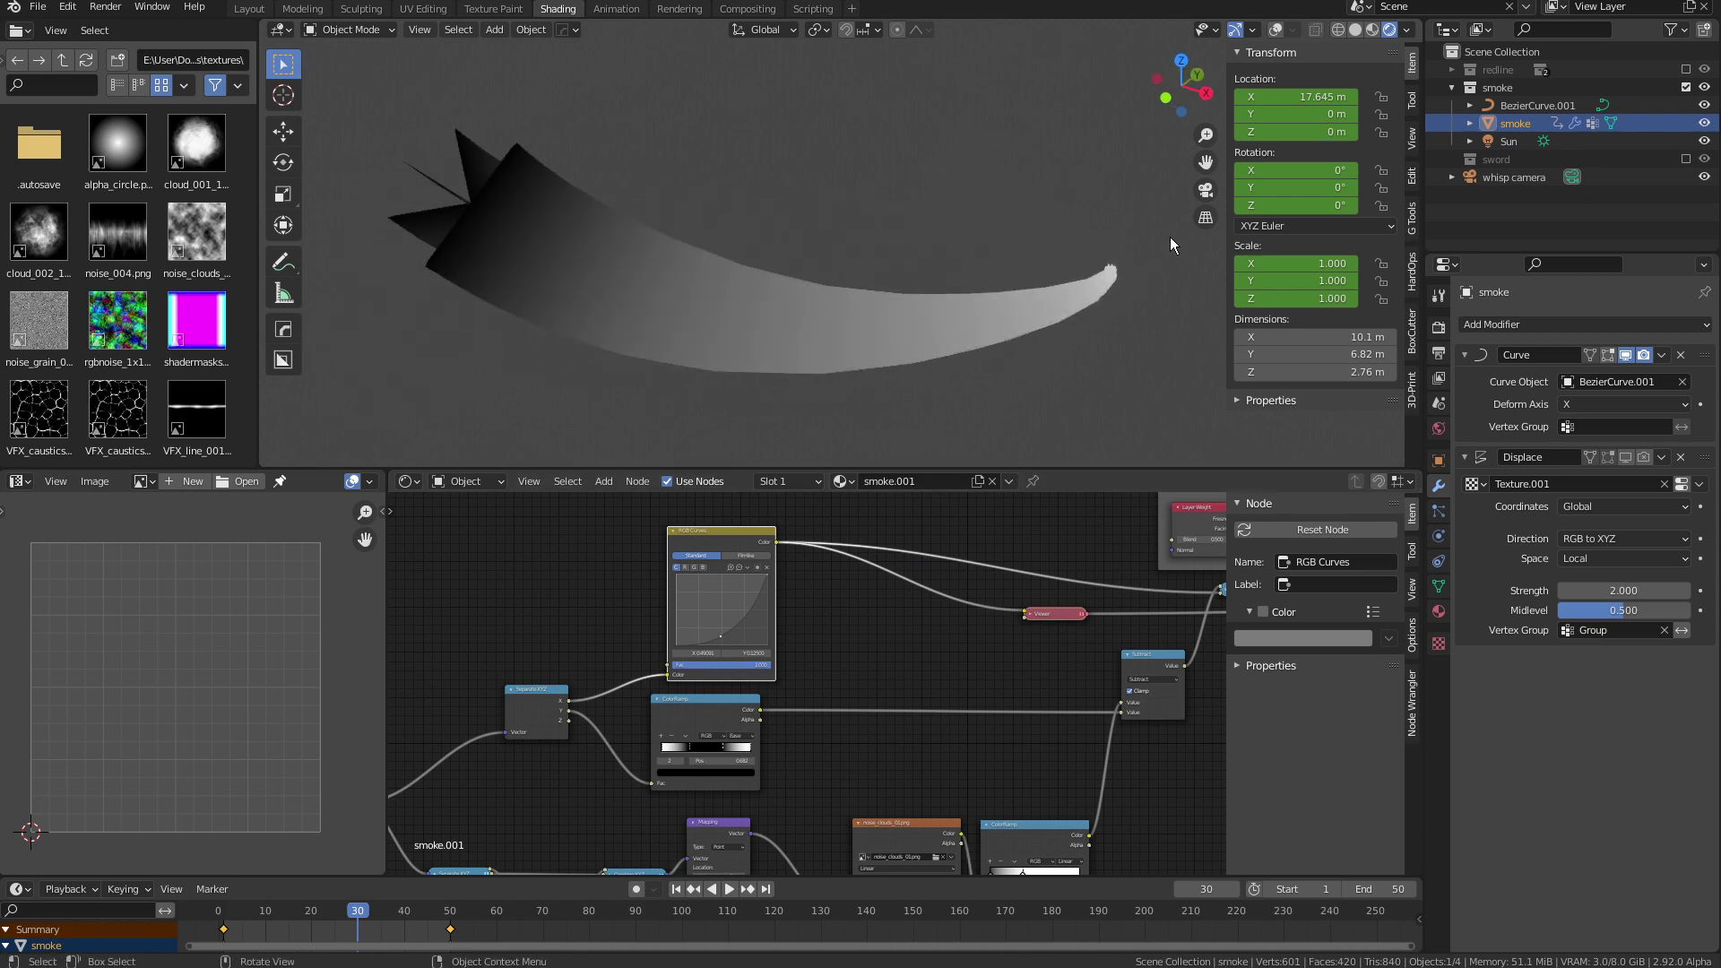
middle_click_drag(948, 675, 884, 569)
middle_click_drag(879, 695, 685, 611)
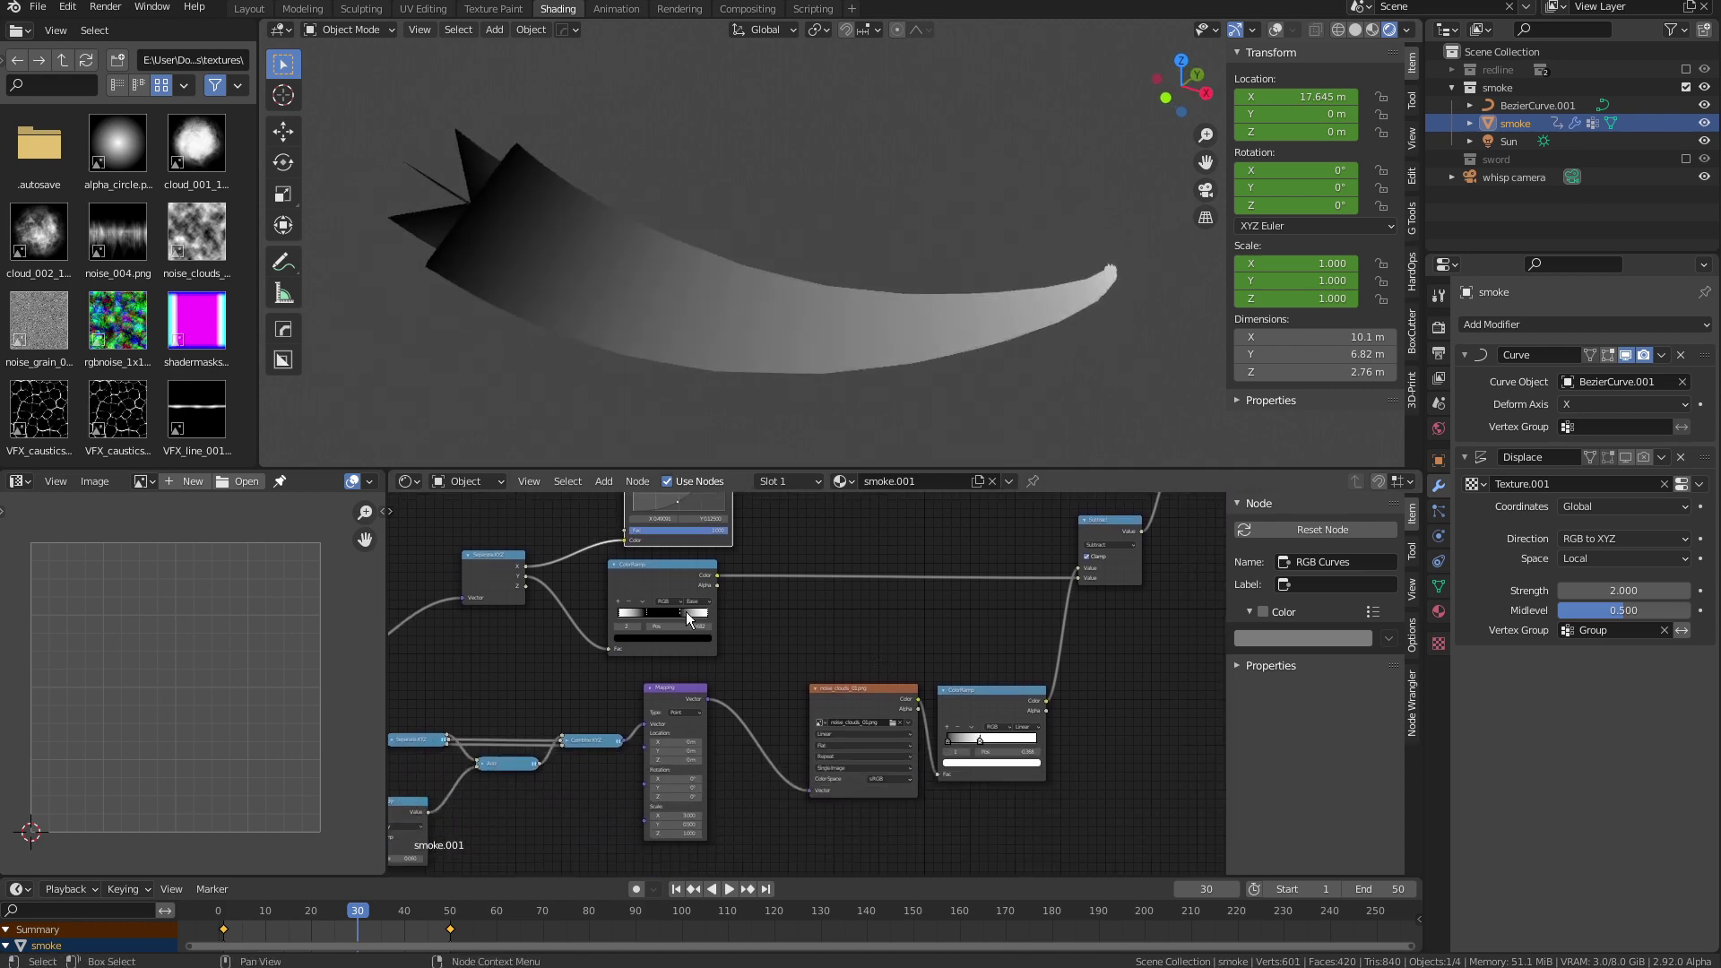
Preview the ColorRamp.001 edge mask and then the cloud noise texture on the smoke mesh, and move to frame 33
left_click(661, 562, "ctrl+shift")
middle_click_drag(847, 427, 867, 367)
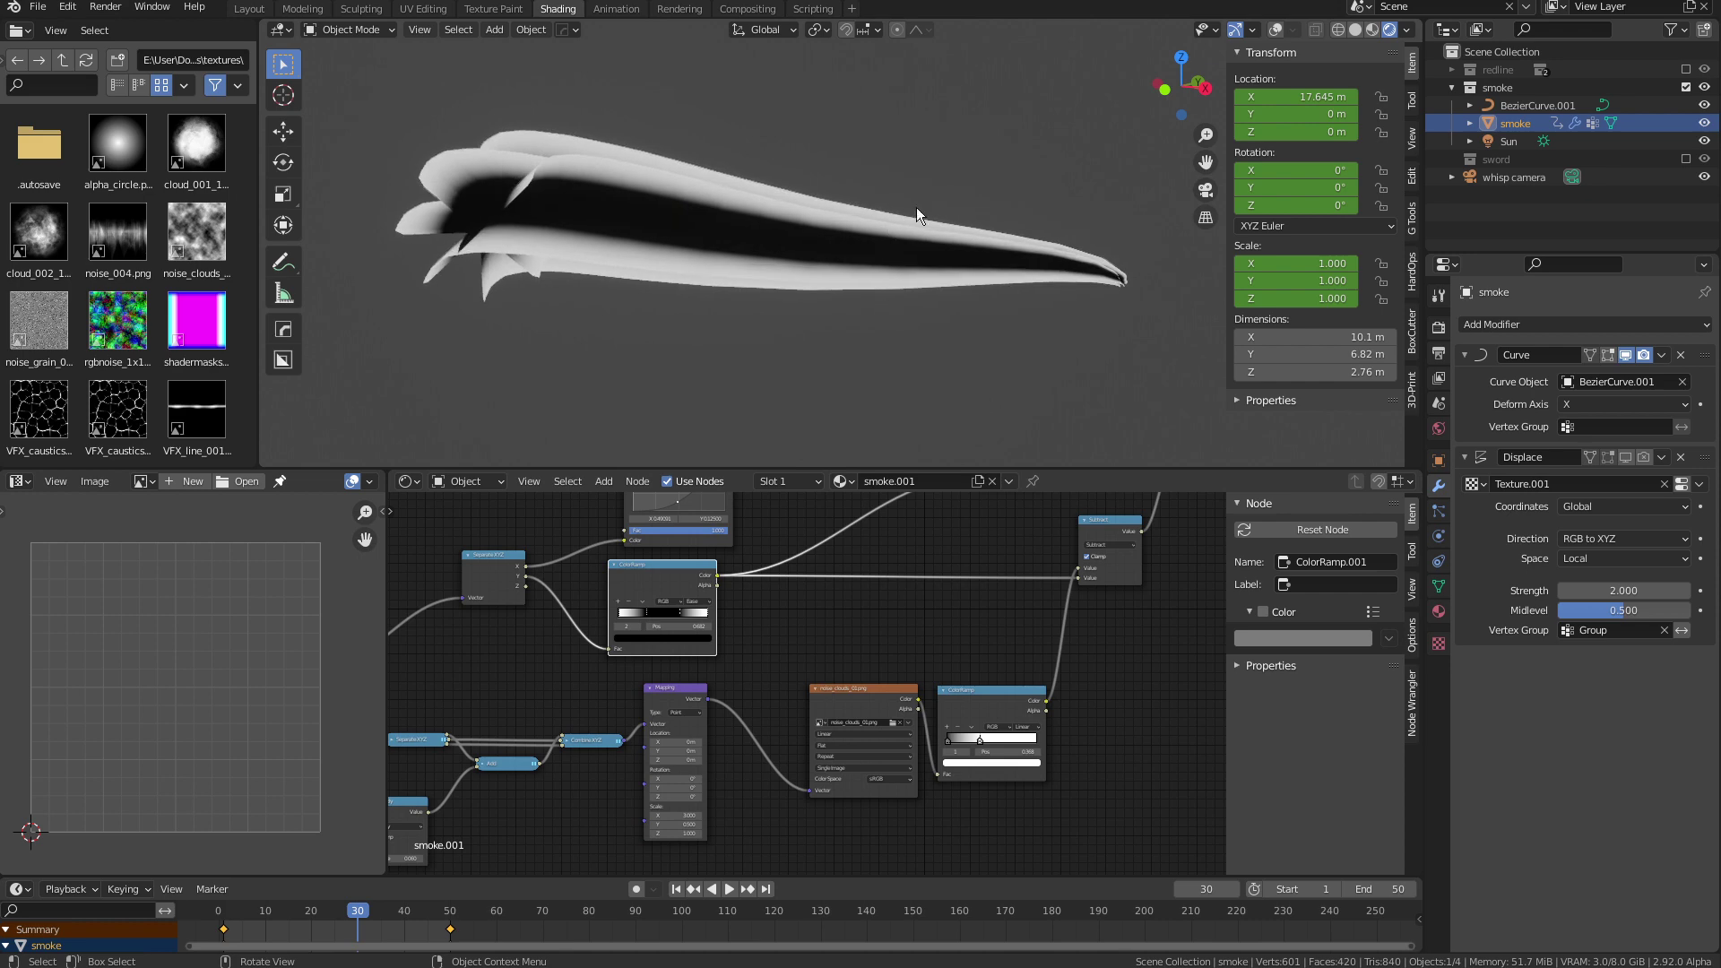
middle_click_drag(918, 643, 862, 599)
left_click(820, 633, "ctrl+shift")
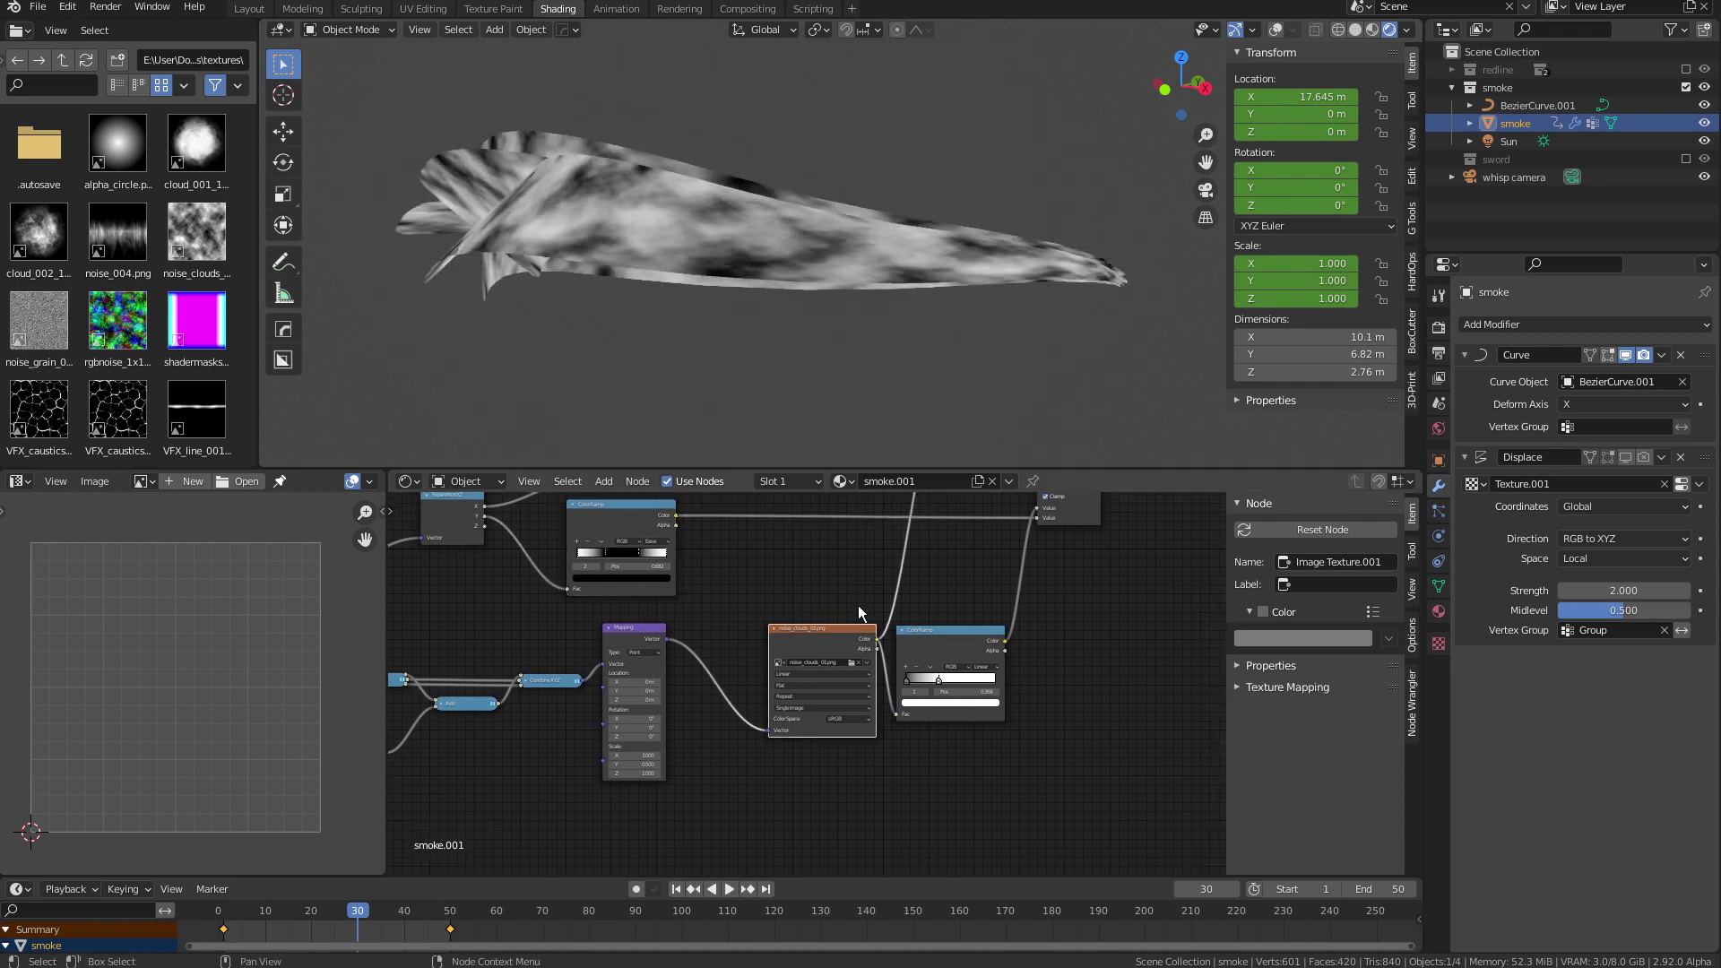
middle_click_drag(703, 675, 729, 638)
mouse_move(352, 911)
left_mouse_down()
mouse_move(326, 905)
mouse_move(370, 907)
left_mouse_up()
Examine the noise preview from different angles and review the Object Info, Separate XYZ and Multiply nodes feeding its texture coordinates
middle_click_drag(888, 731, 928, 736)
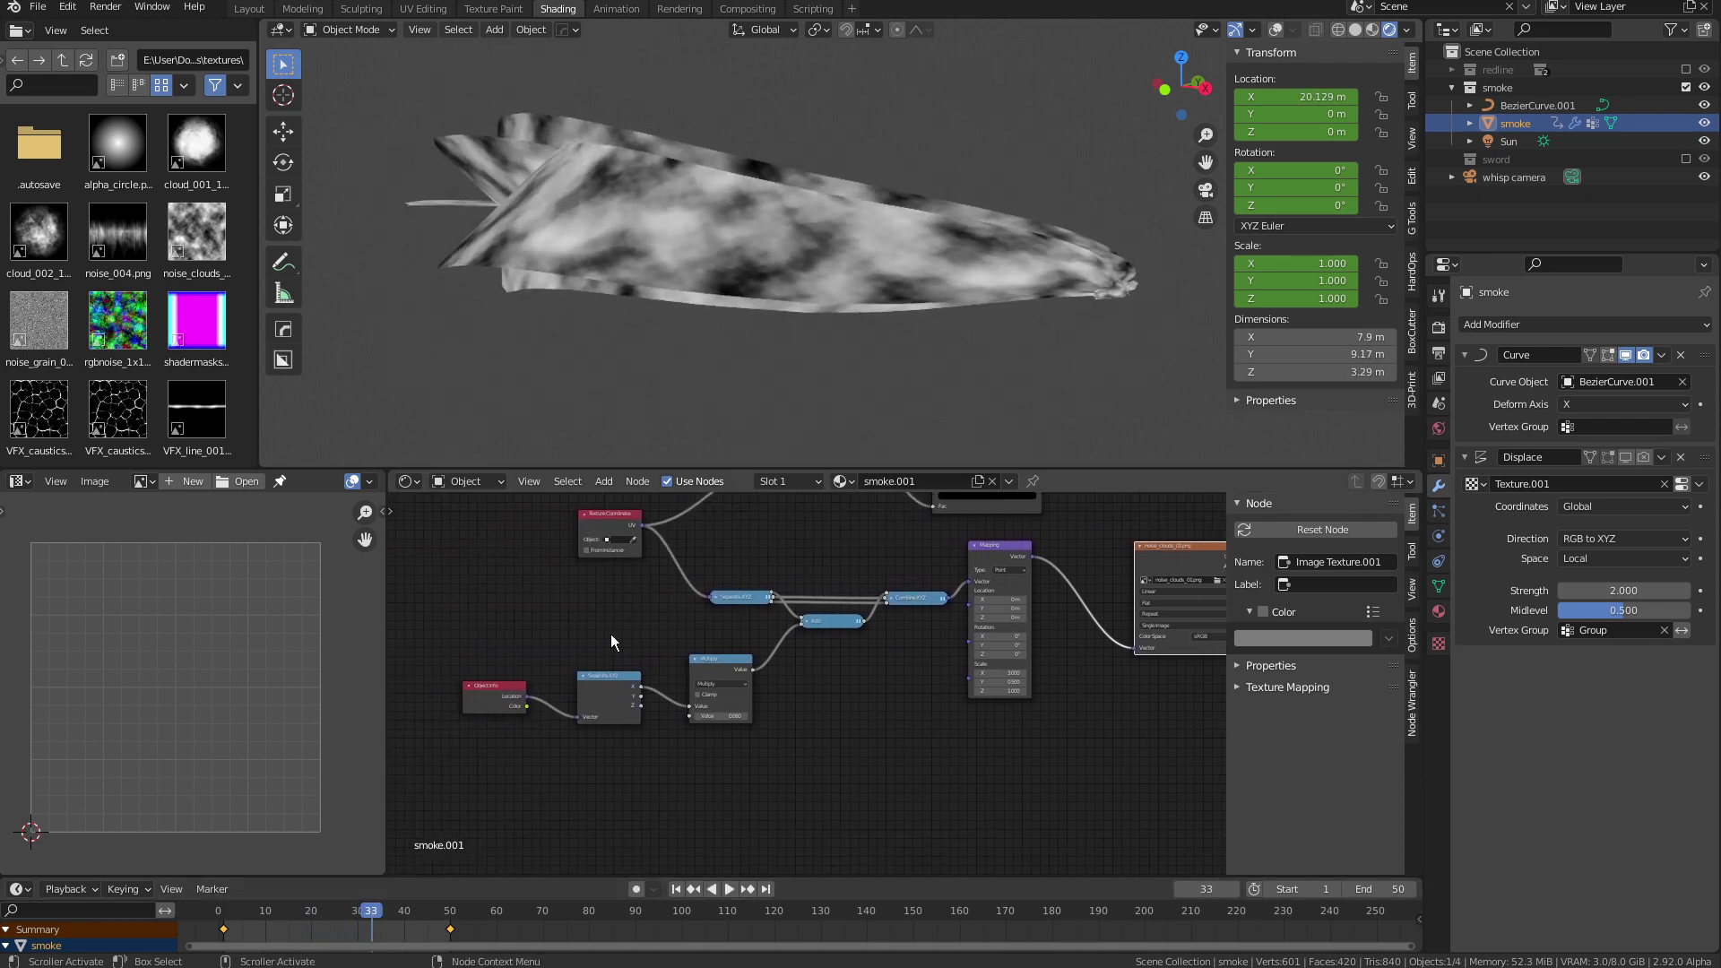
middle_click_drag(870, 719, 808, 752)
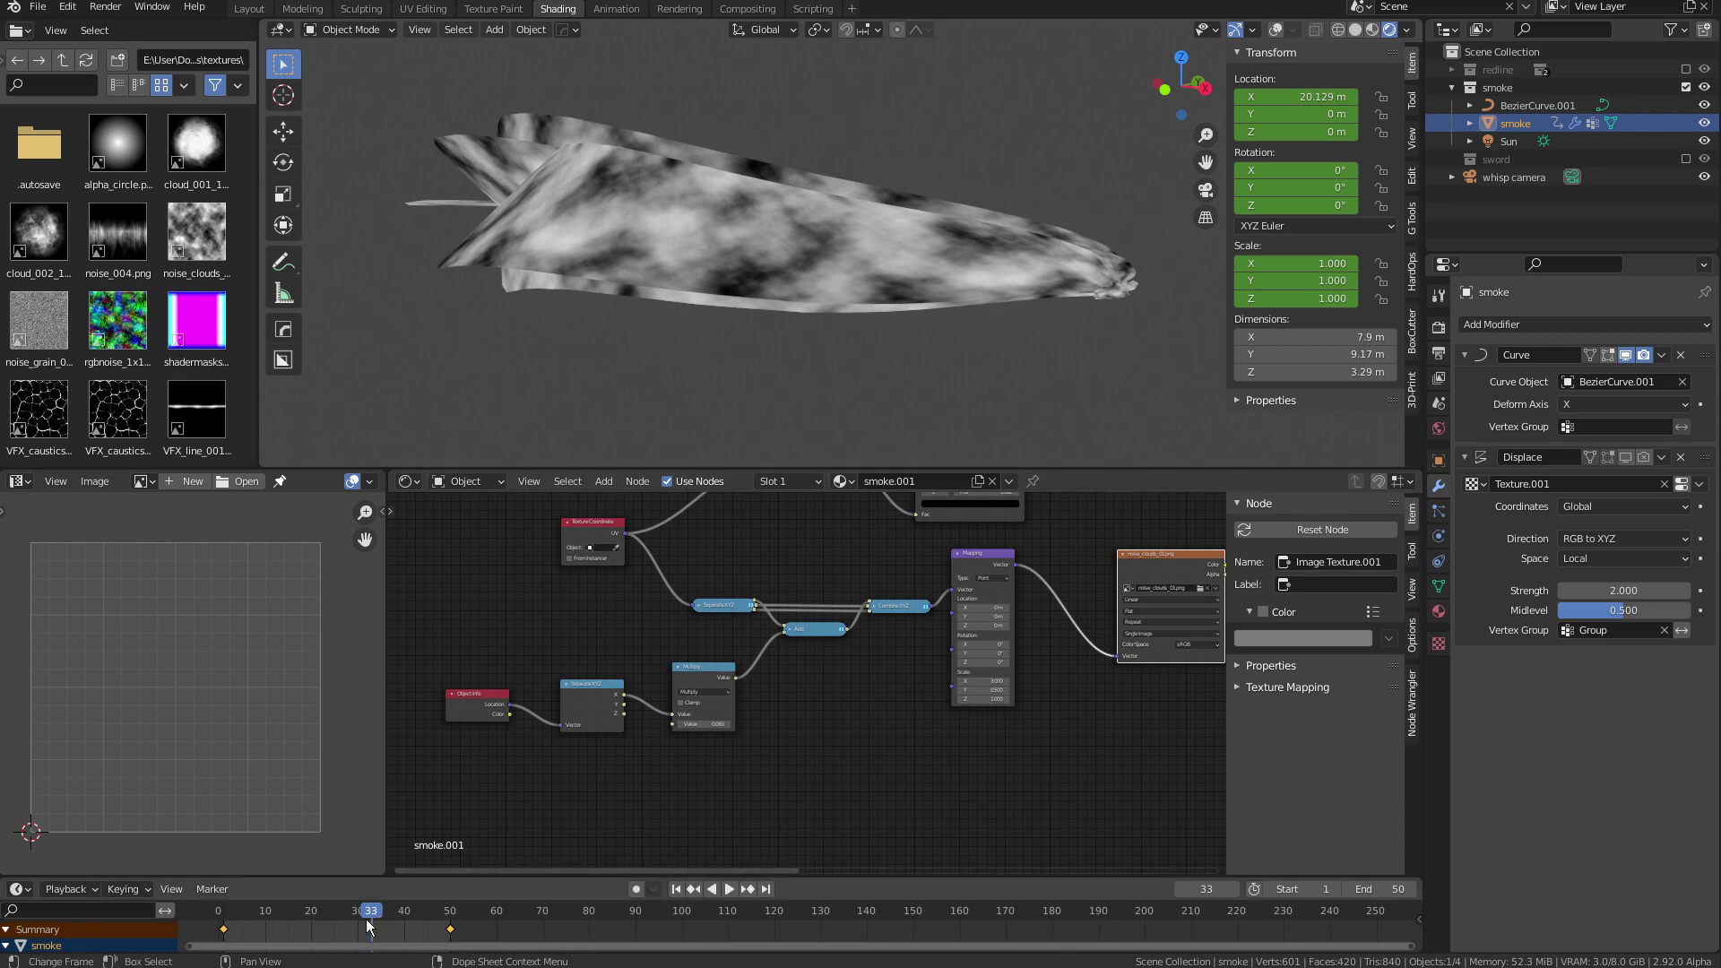
middle_click_drag(1061, 325, 1081, 320)
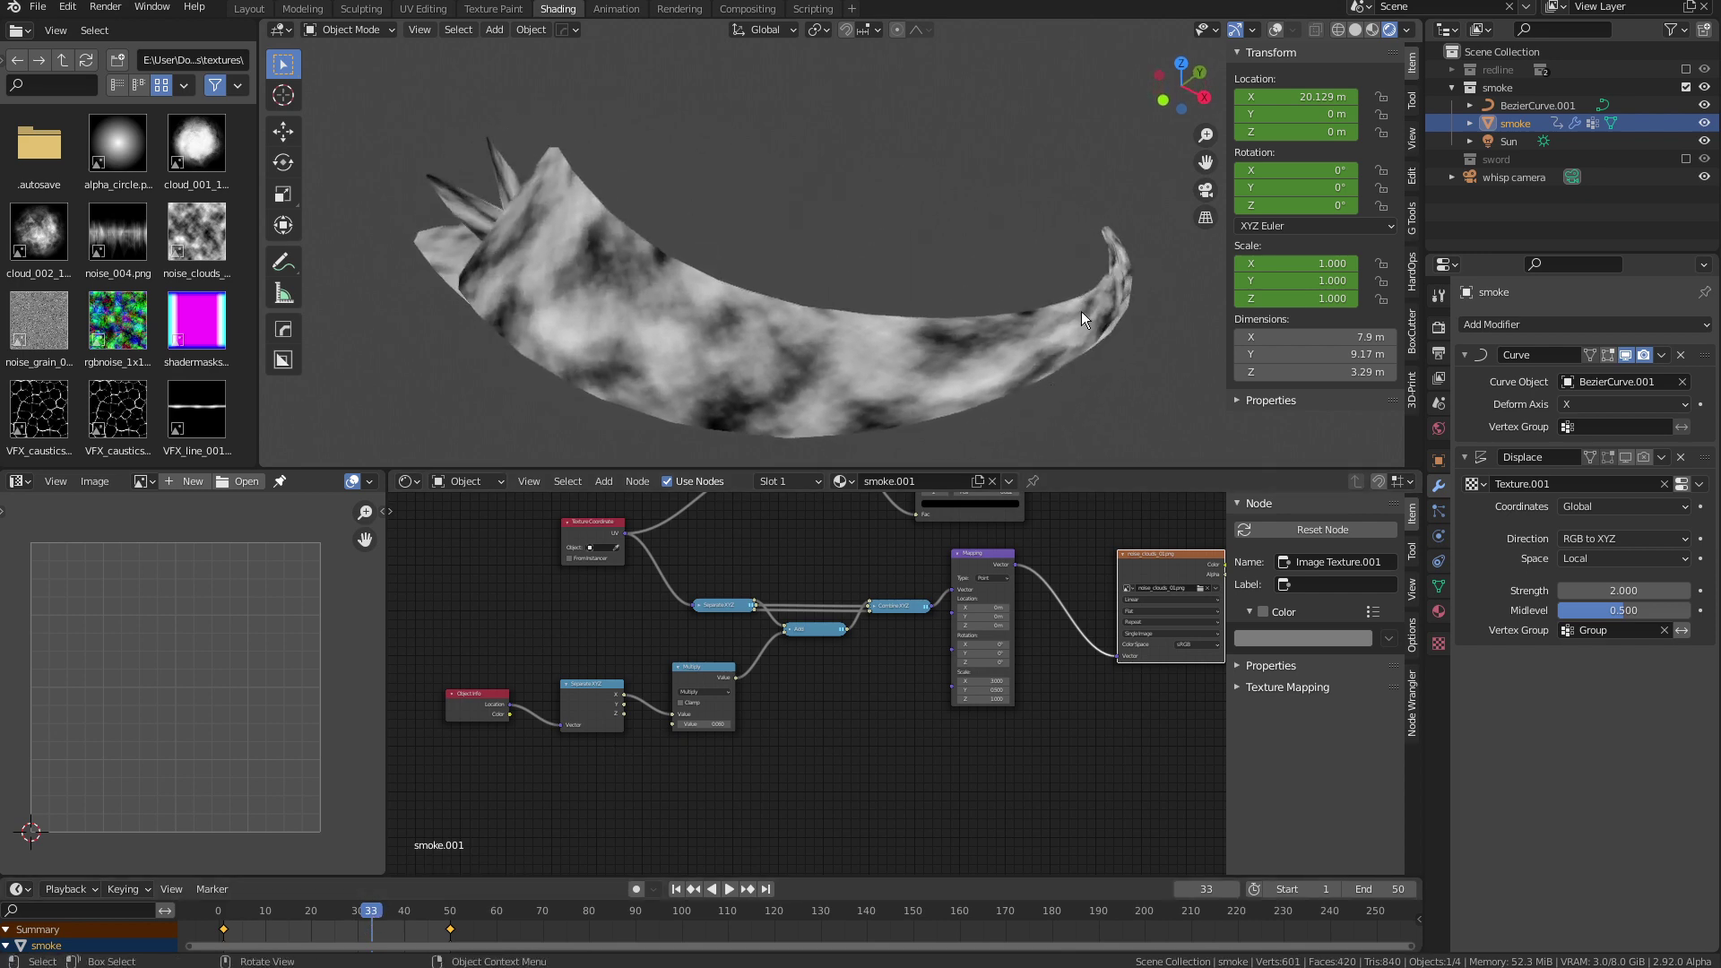
middle_click_drag(1126, 194, 717, 448)
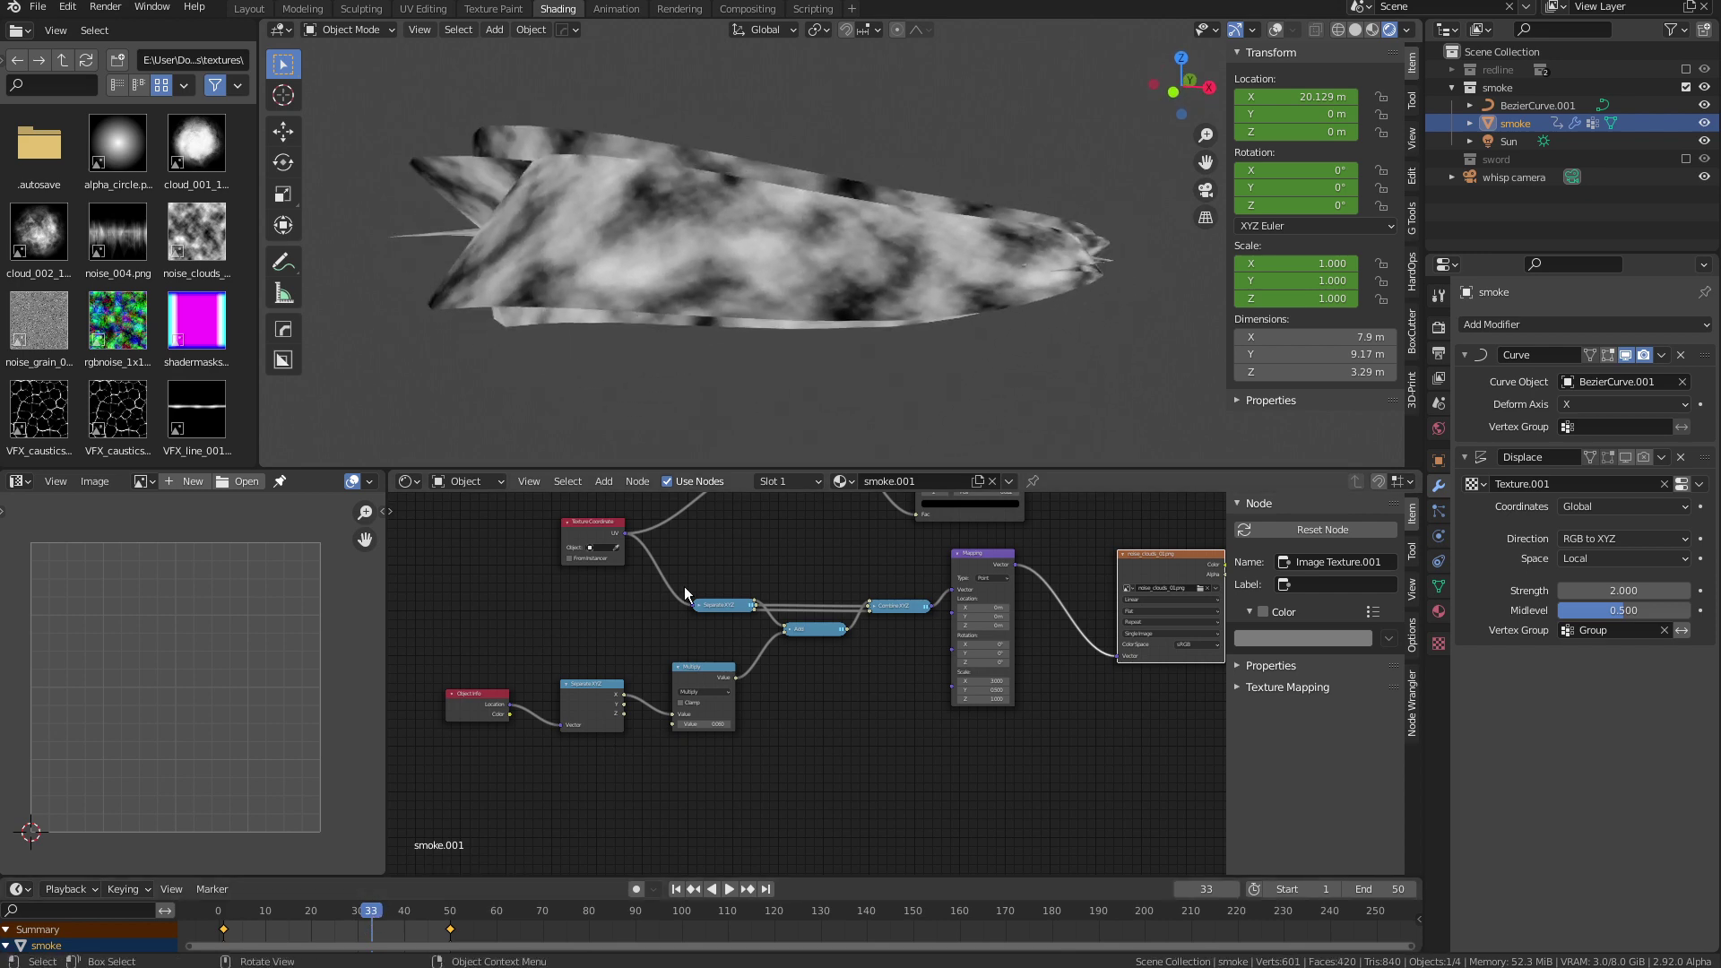
middle_click_drag(721, 750, 744, 758)
scroll(646, 777, "up", 2)
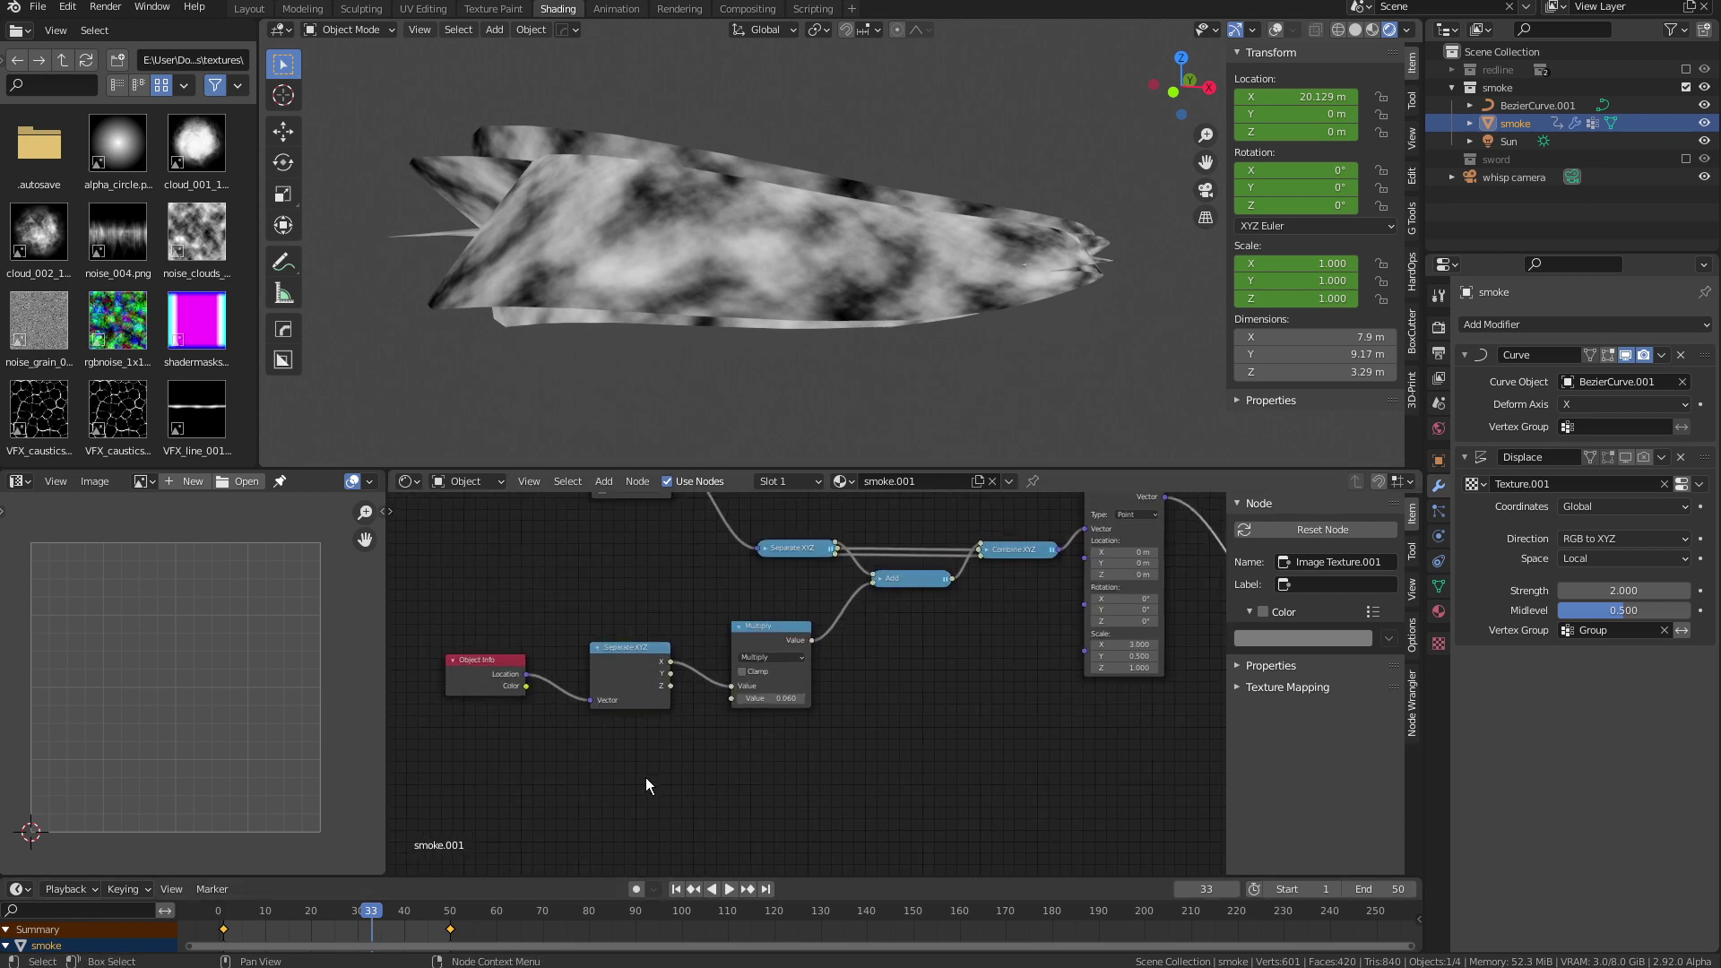
middle_click_drag(645, 777, 900, 654)
Select the collapsed Separate XYZ, Add and Combine XYZ nodes and shift them slightly upward as a group
left_click_drag(1031, 540, 823, 609)
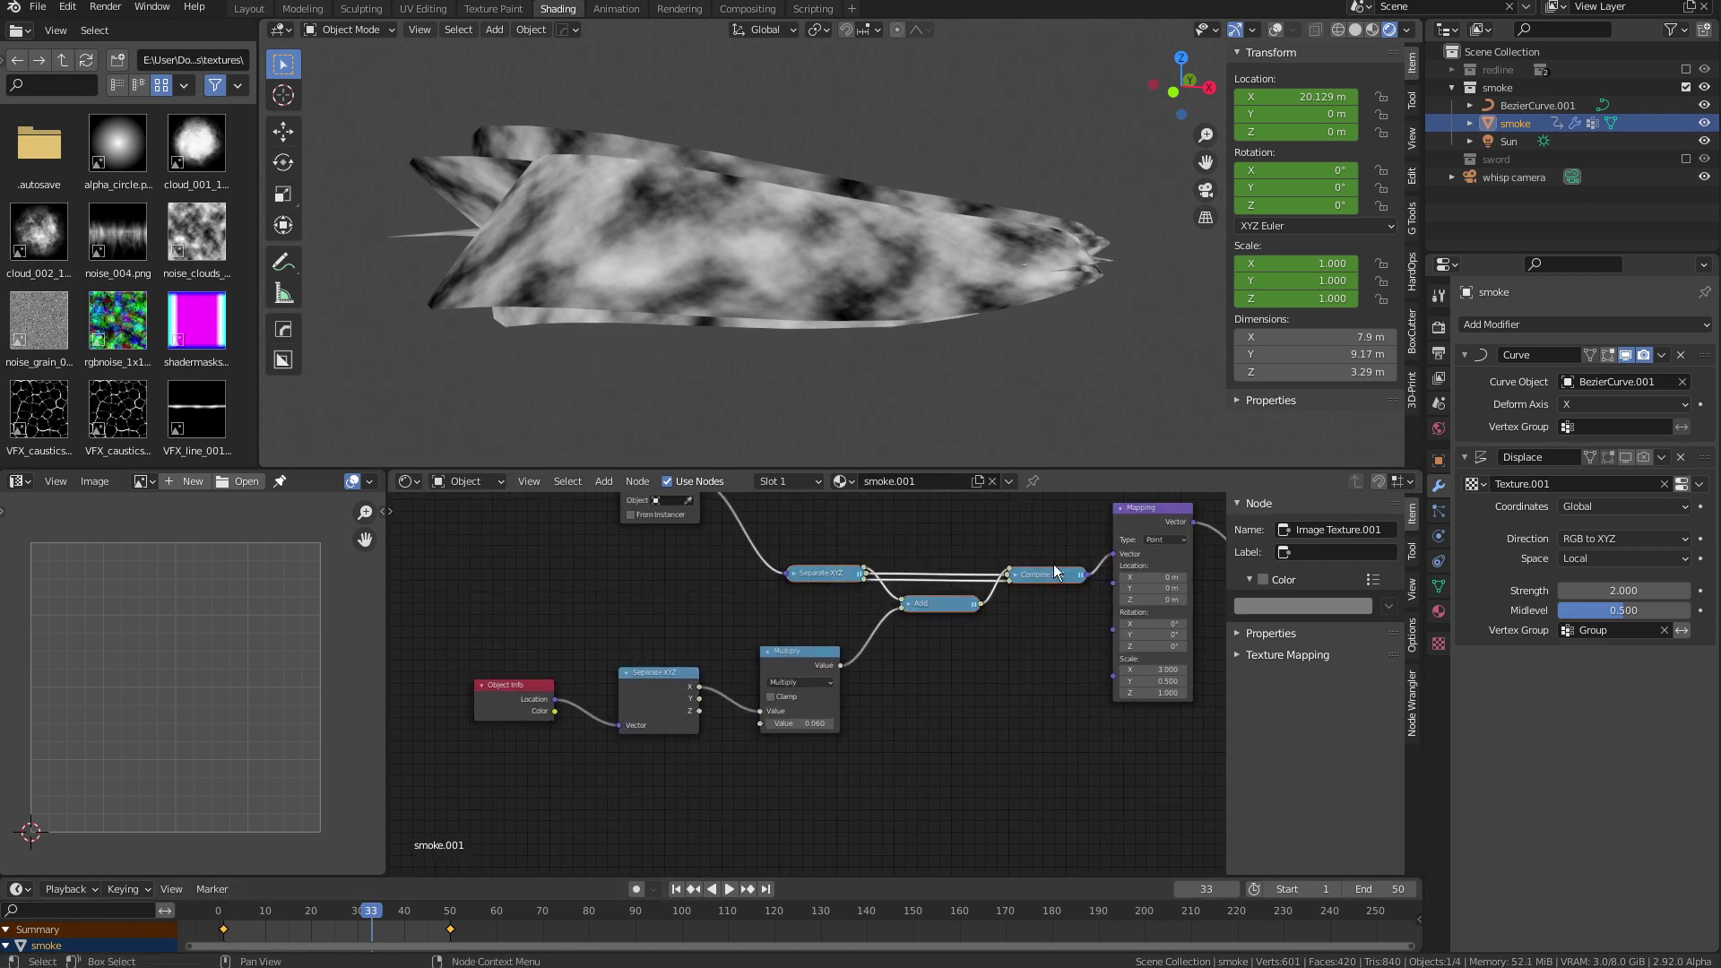
middle_click_drag(1023, 679, 944, 698)
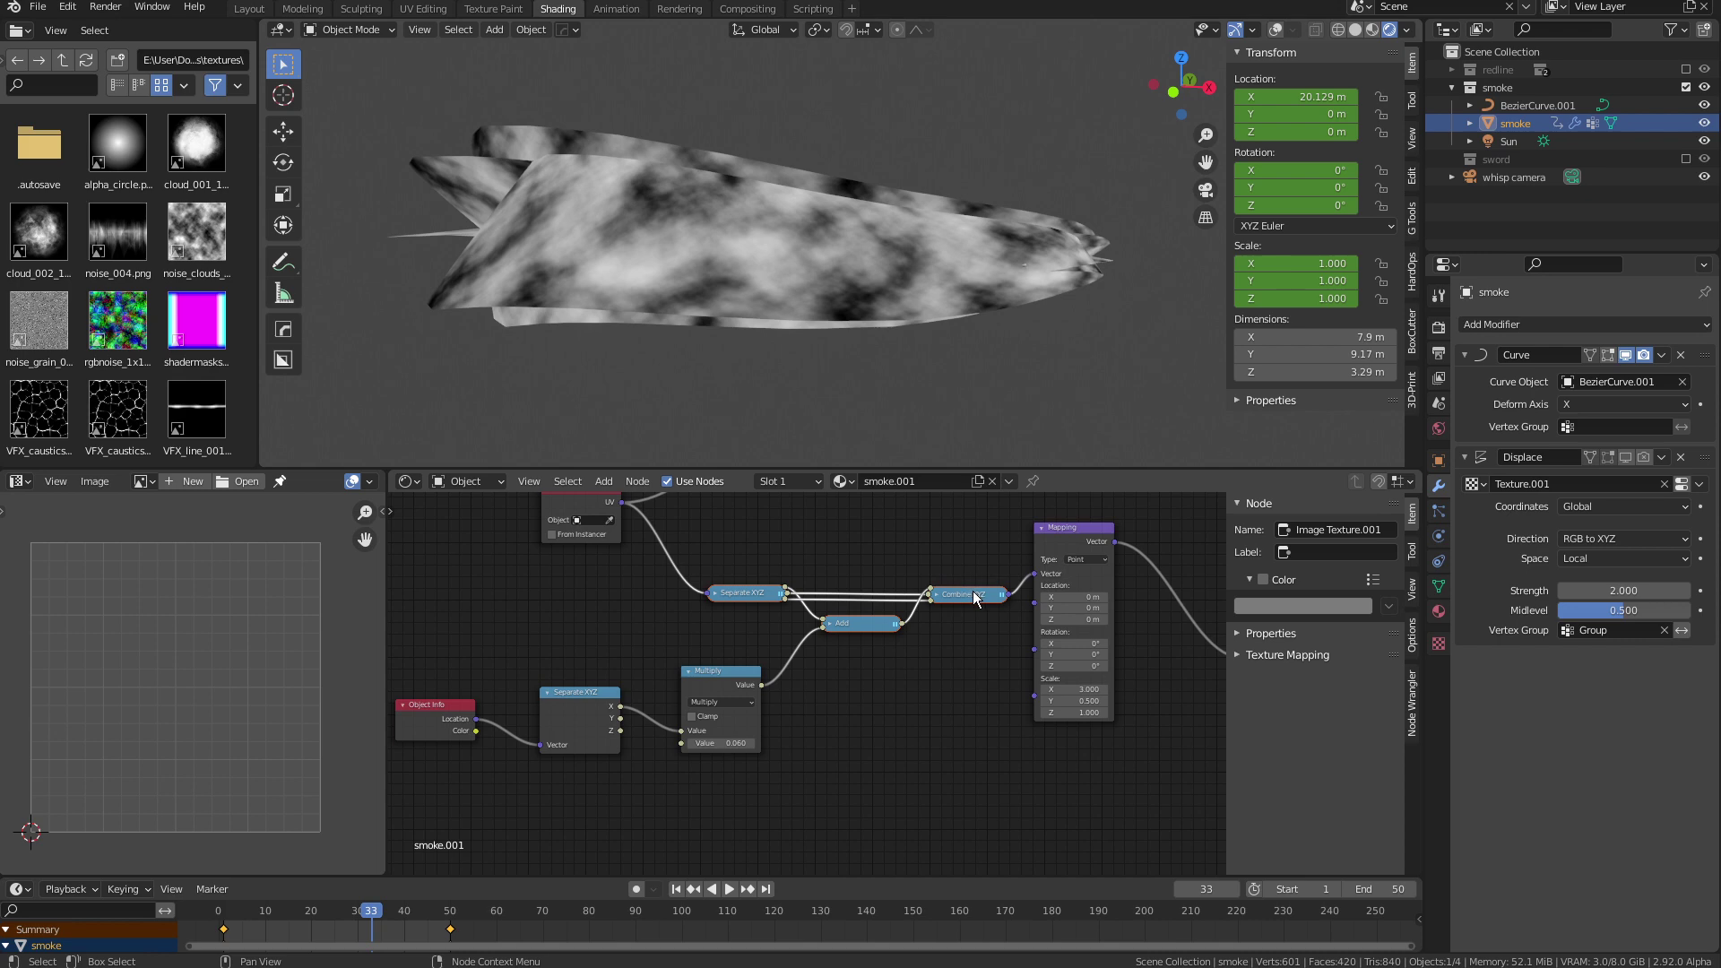
left_click_drag(976, 597, 972, 577)
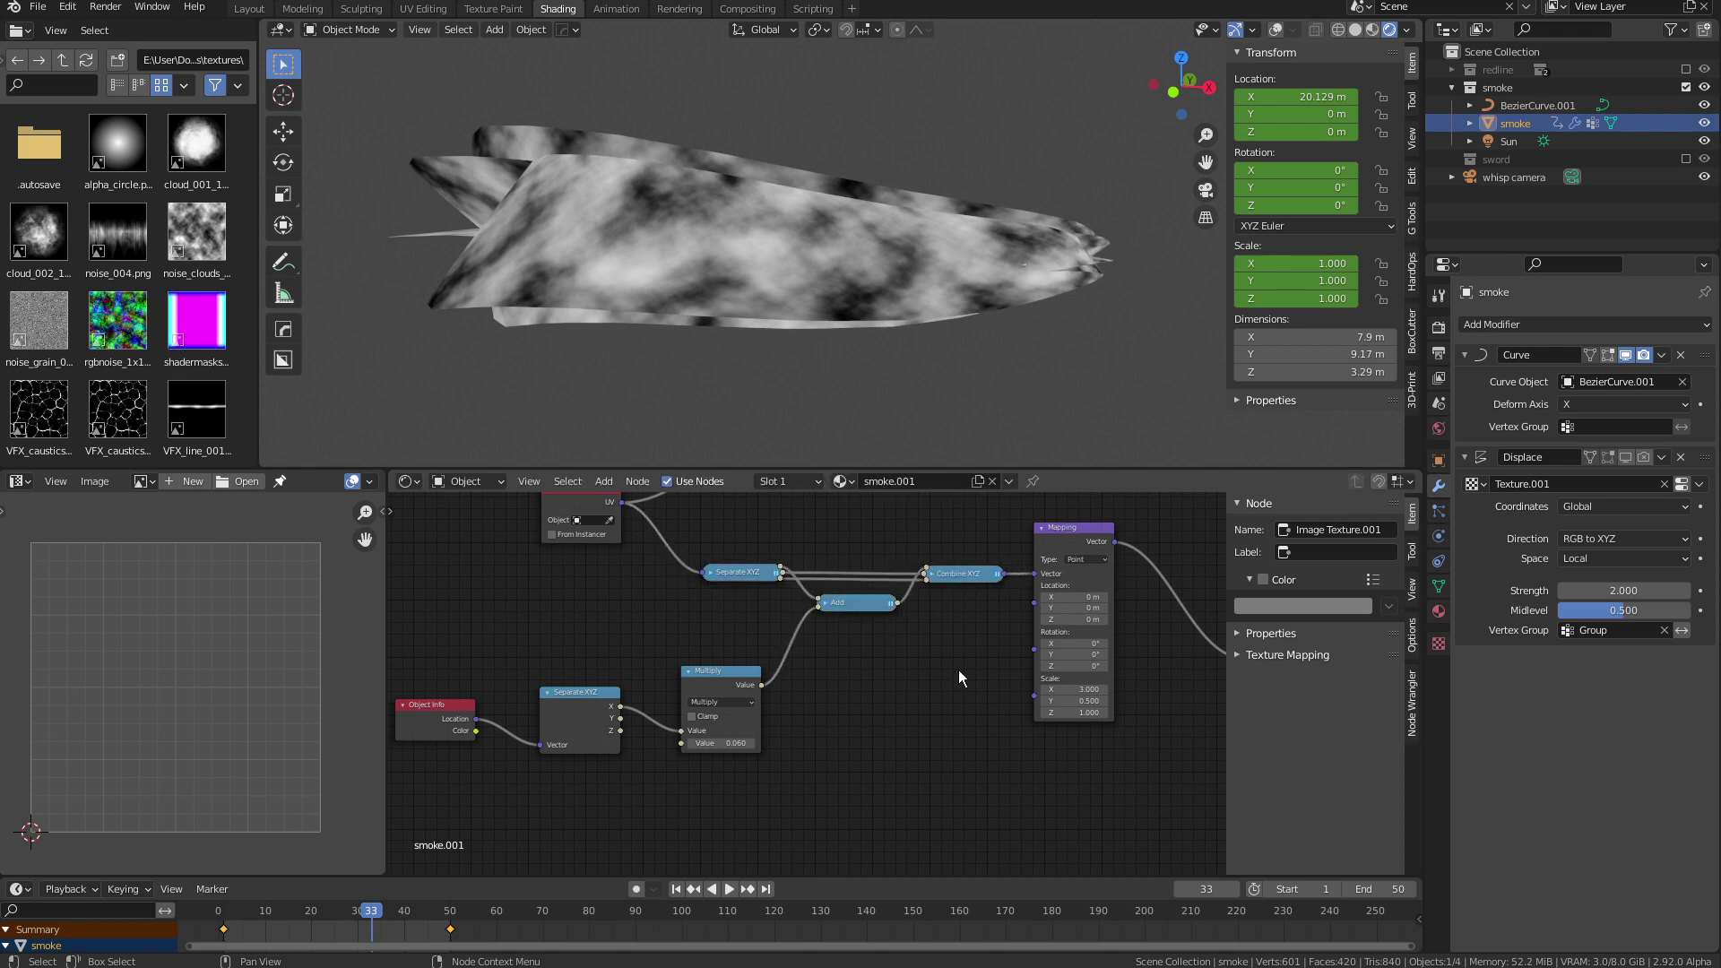
Select the Object Info node and play the animation to watch the noise move on the smoke, stopping at frame 23
mouse_move(959, 678)
middle_mouse_down()
mouse_move(945, 705)
mouse_move(940, 675)
middle_mouse_up()
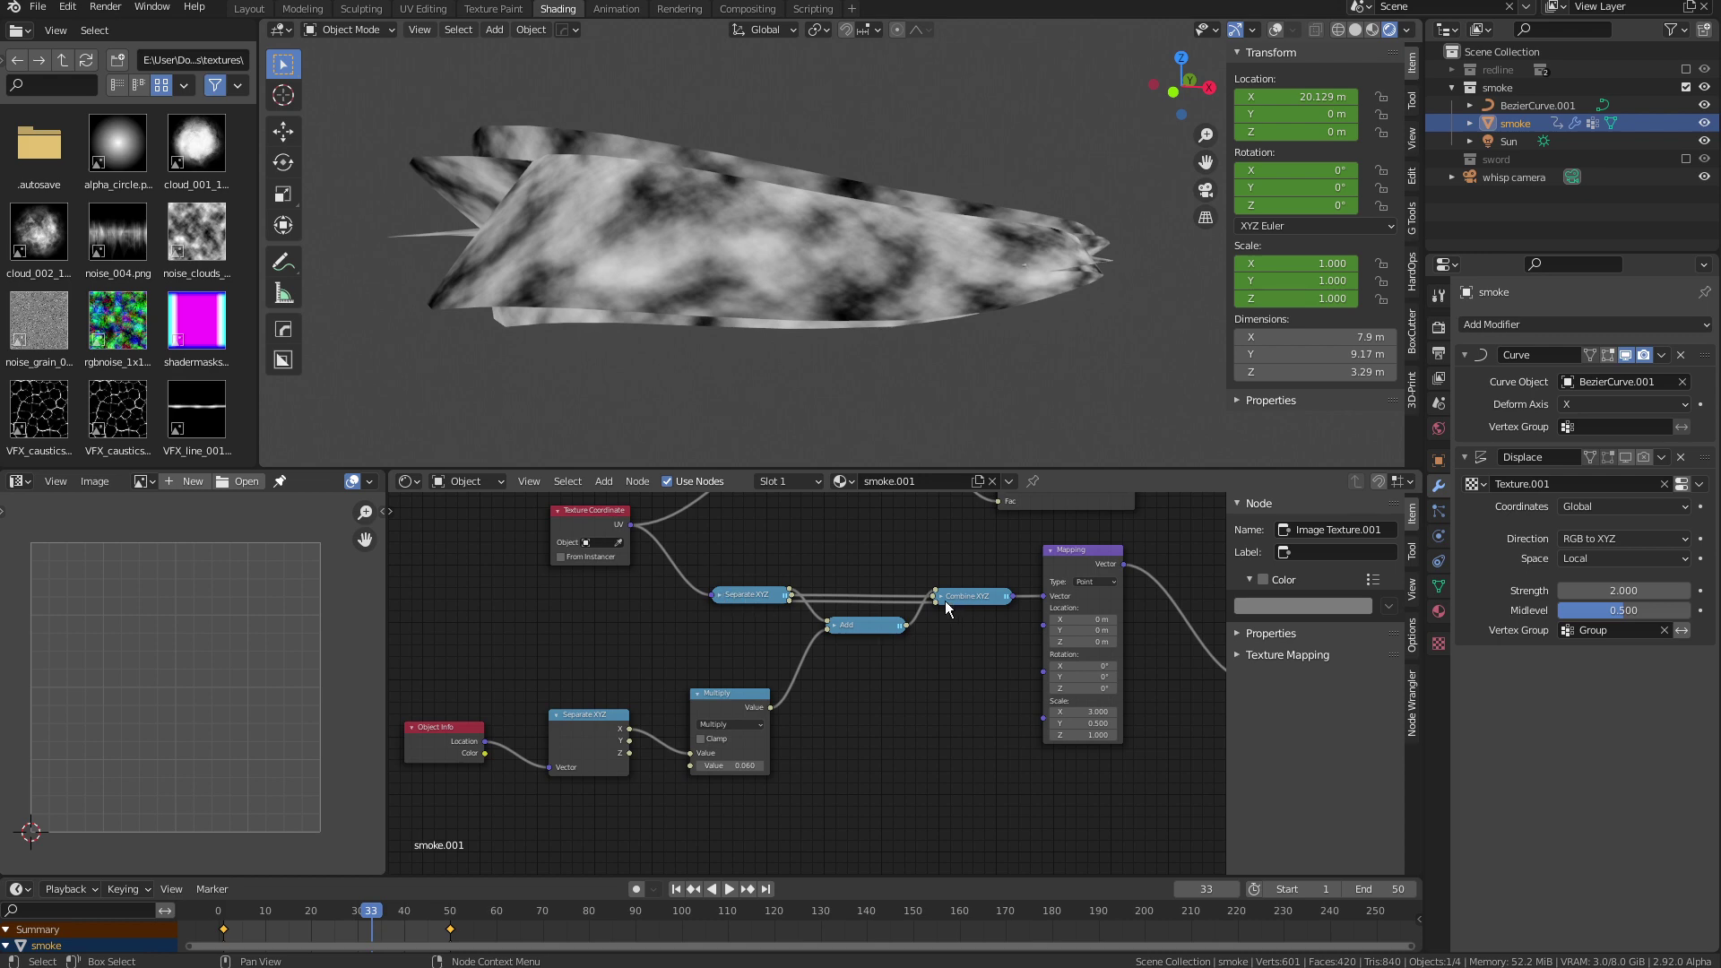
middle_click_drag(638, 655, 767, 615)
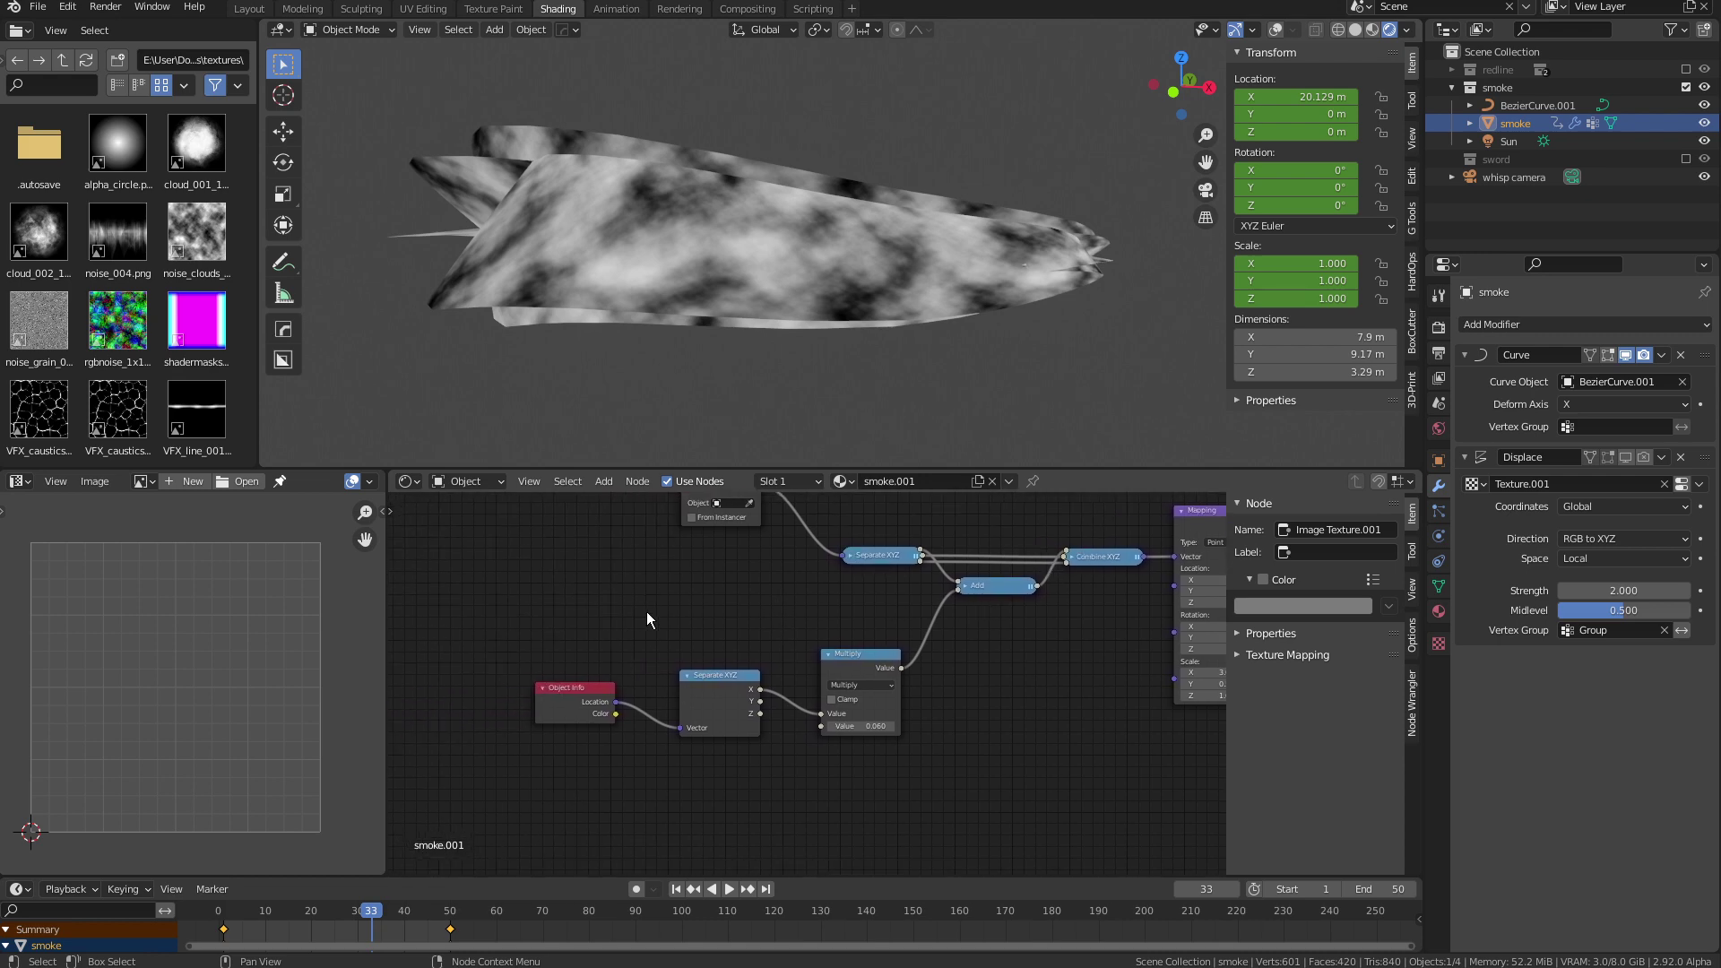
mouse_move(572, 692)
left_mouse_down()
mouse_move(574, 709)
mouse_move(579, 693)
left_mouse_up()
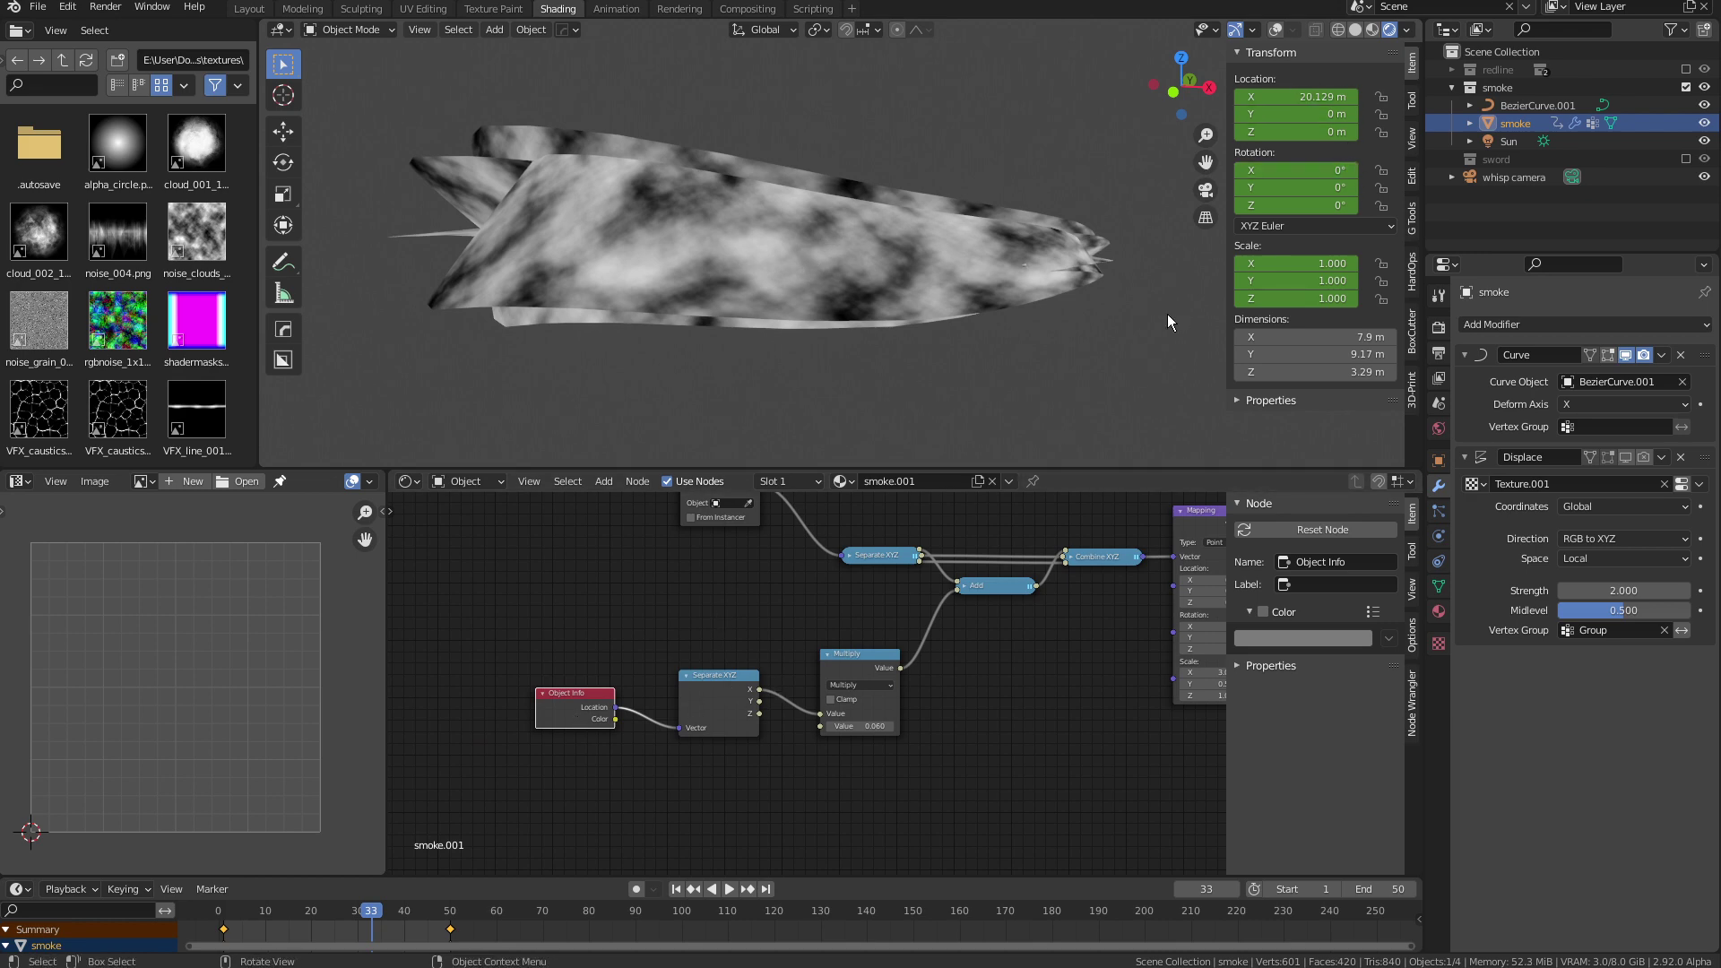
left_click(250, 912)
key("space")
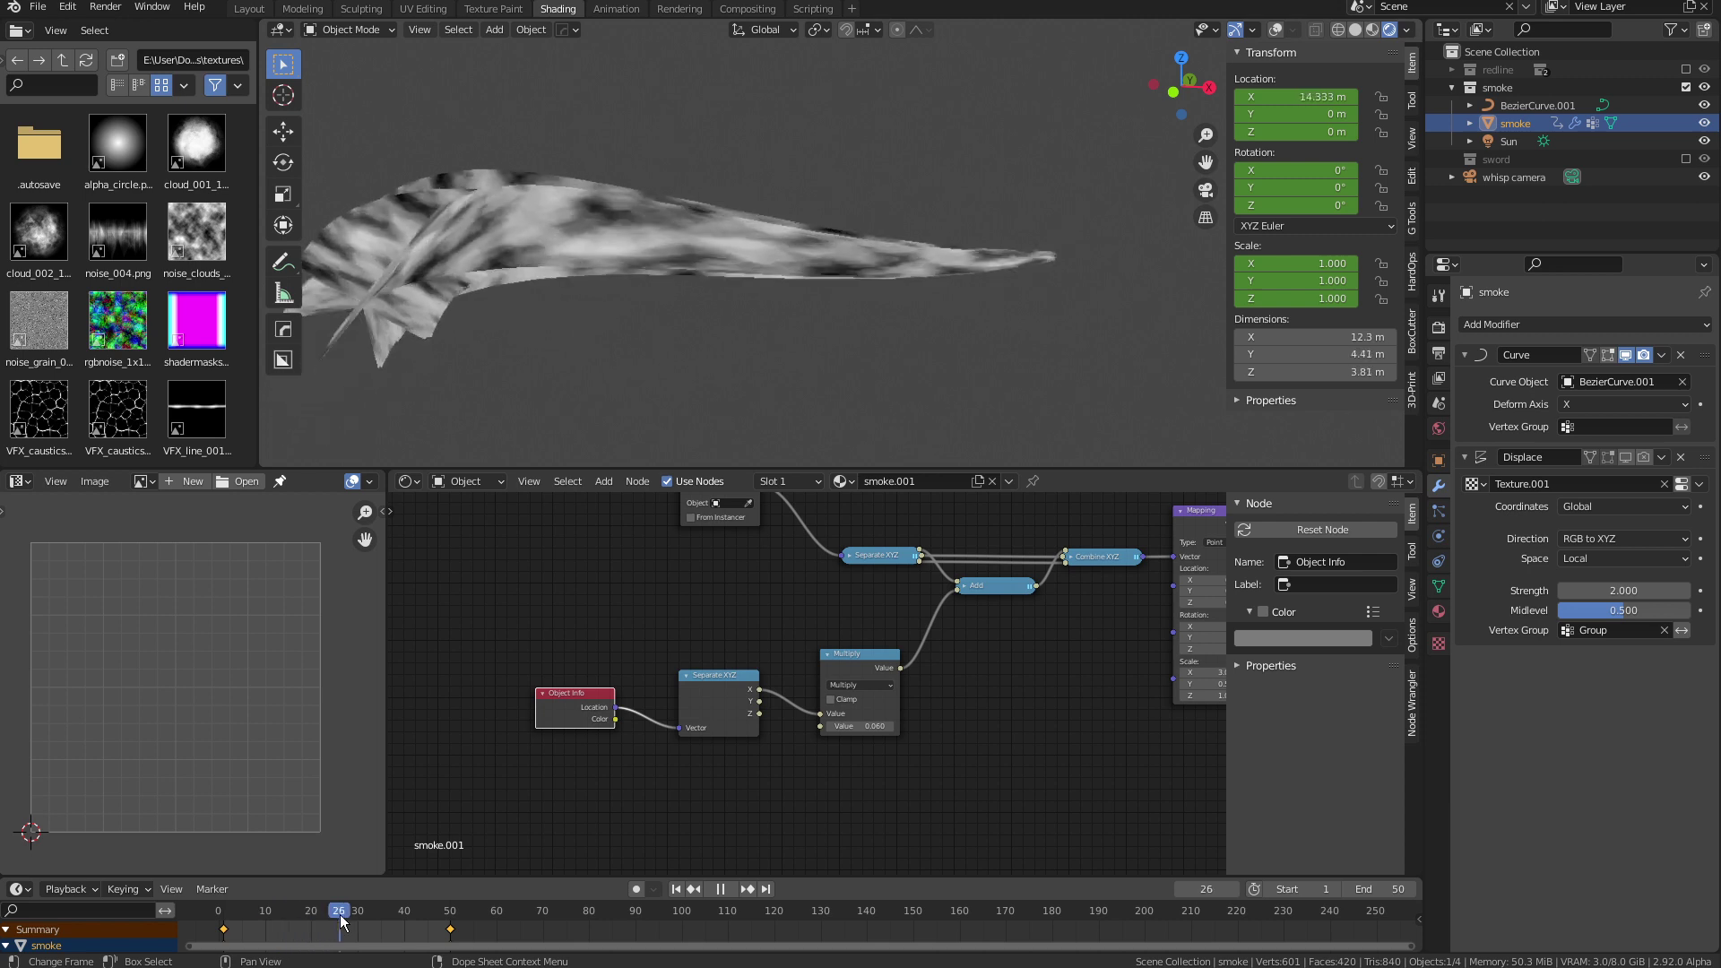
key("space")
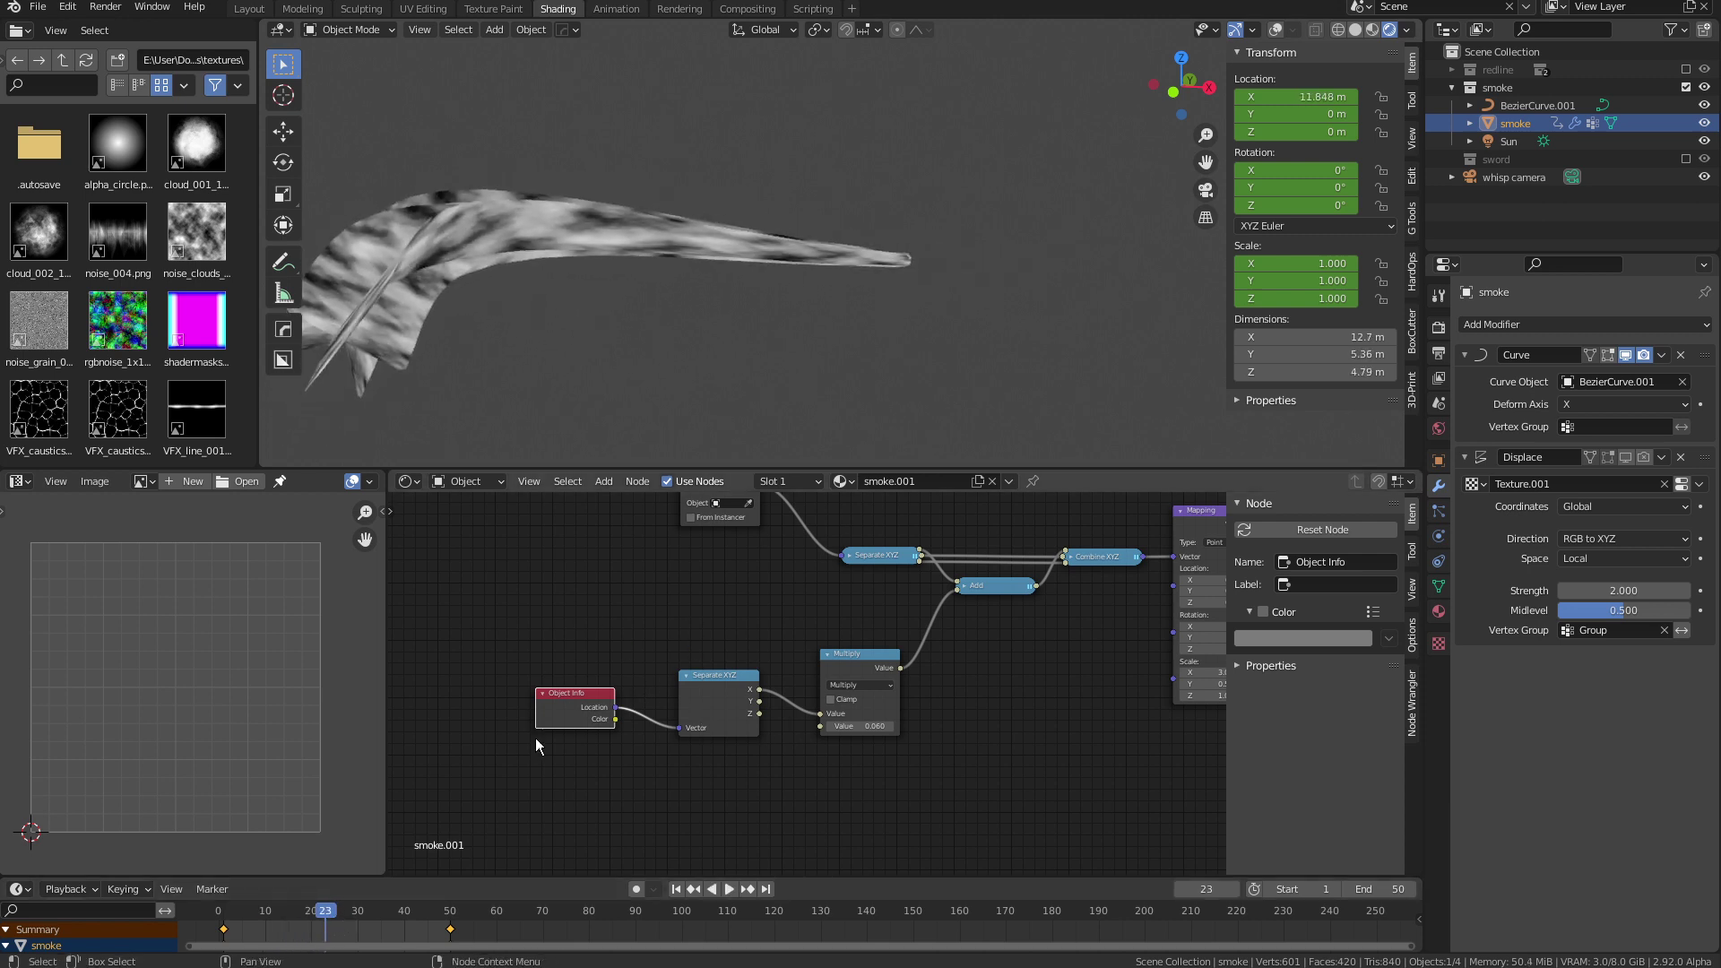
Review the node chain from Object Info to Mapping, then replay the noise animation and stop at frame 31
middle_click_drag(773, 758, 669, 761)
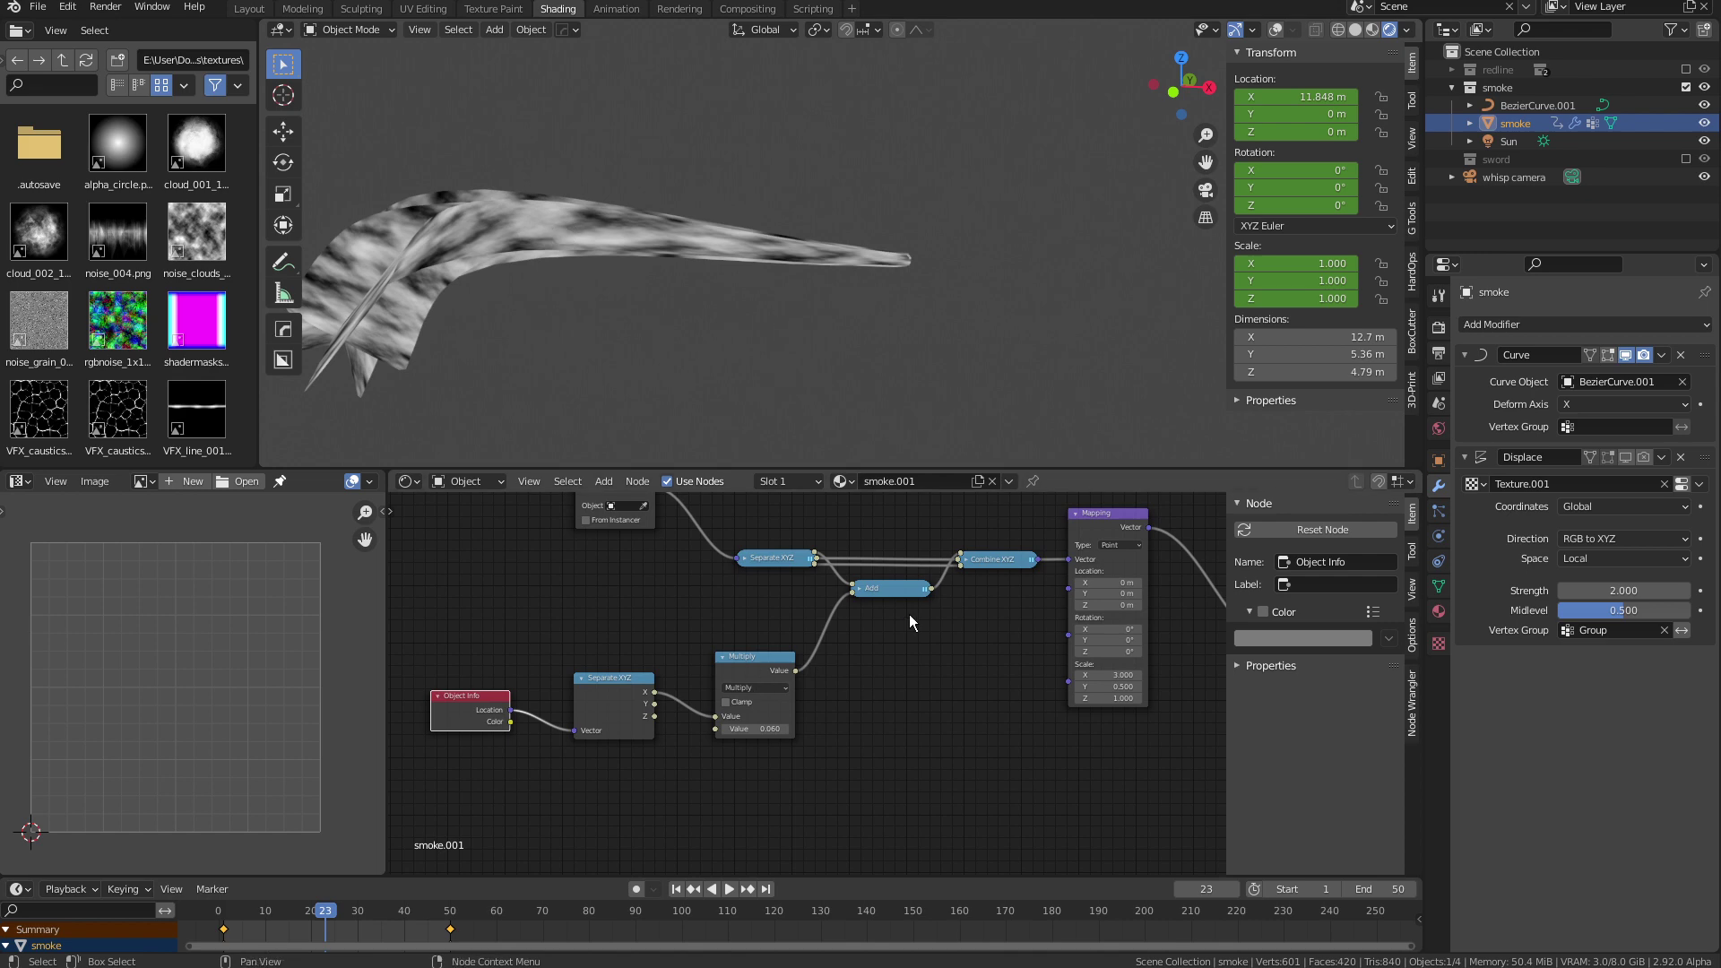
middle_click_drag(750, 618, 675, 645)
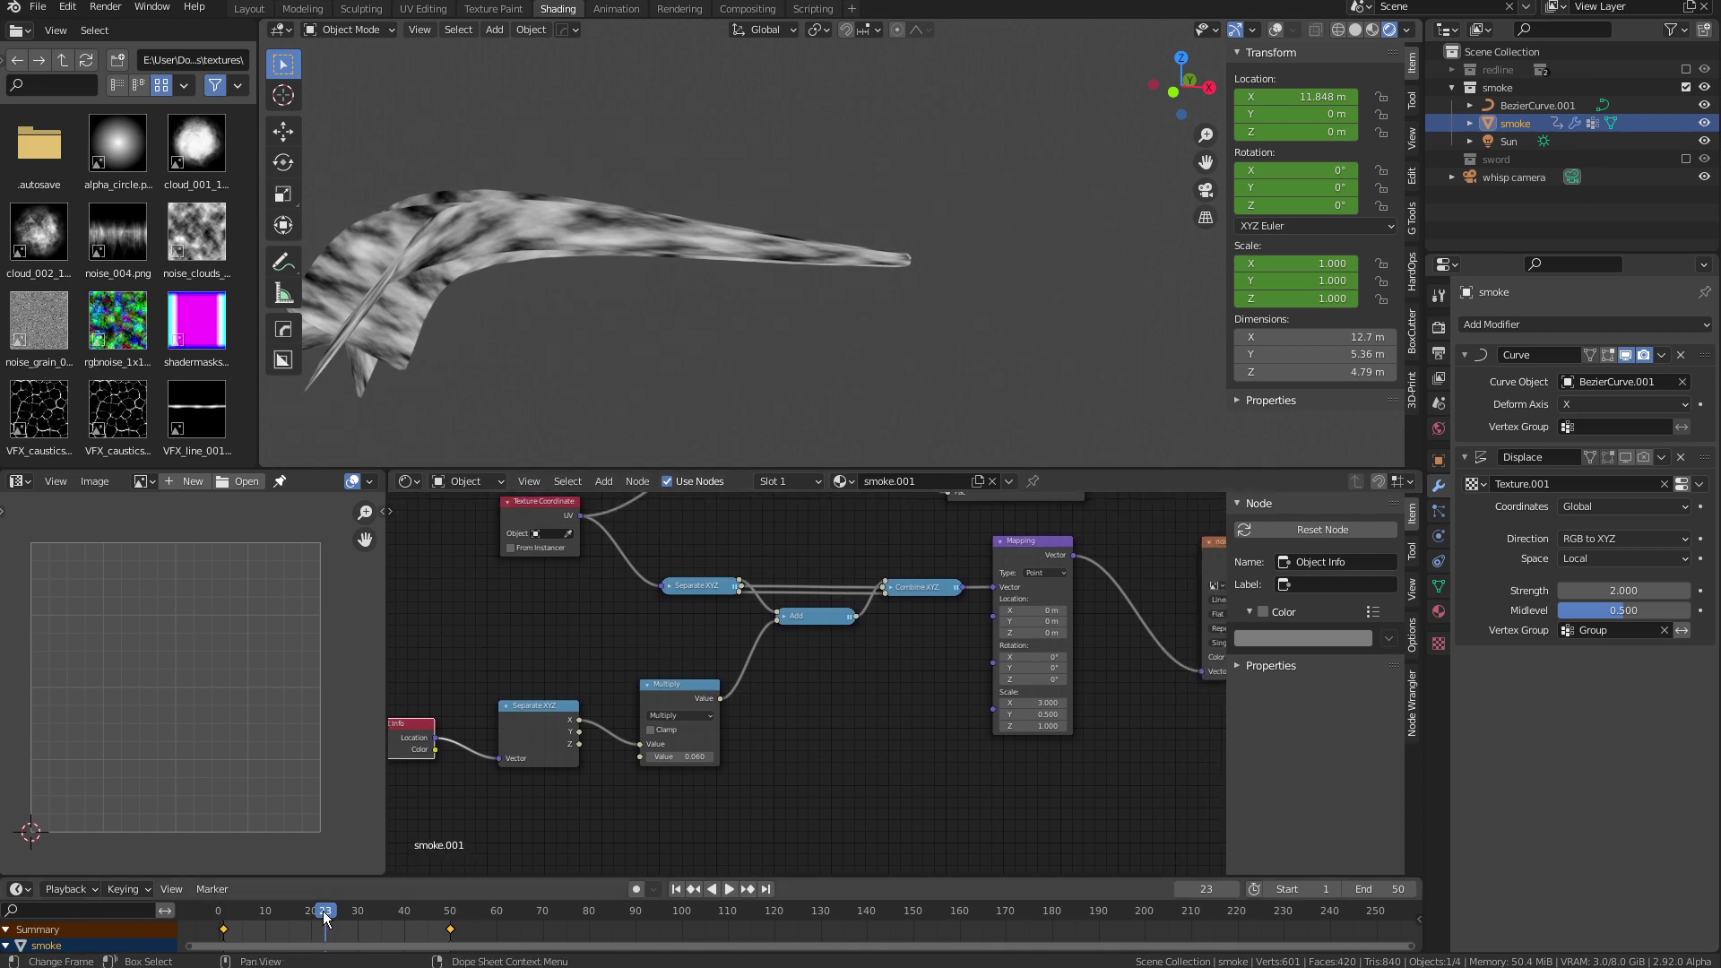
key("space")
left_click_drag(401, 923, 361, 910)
key("space")
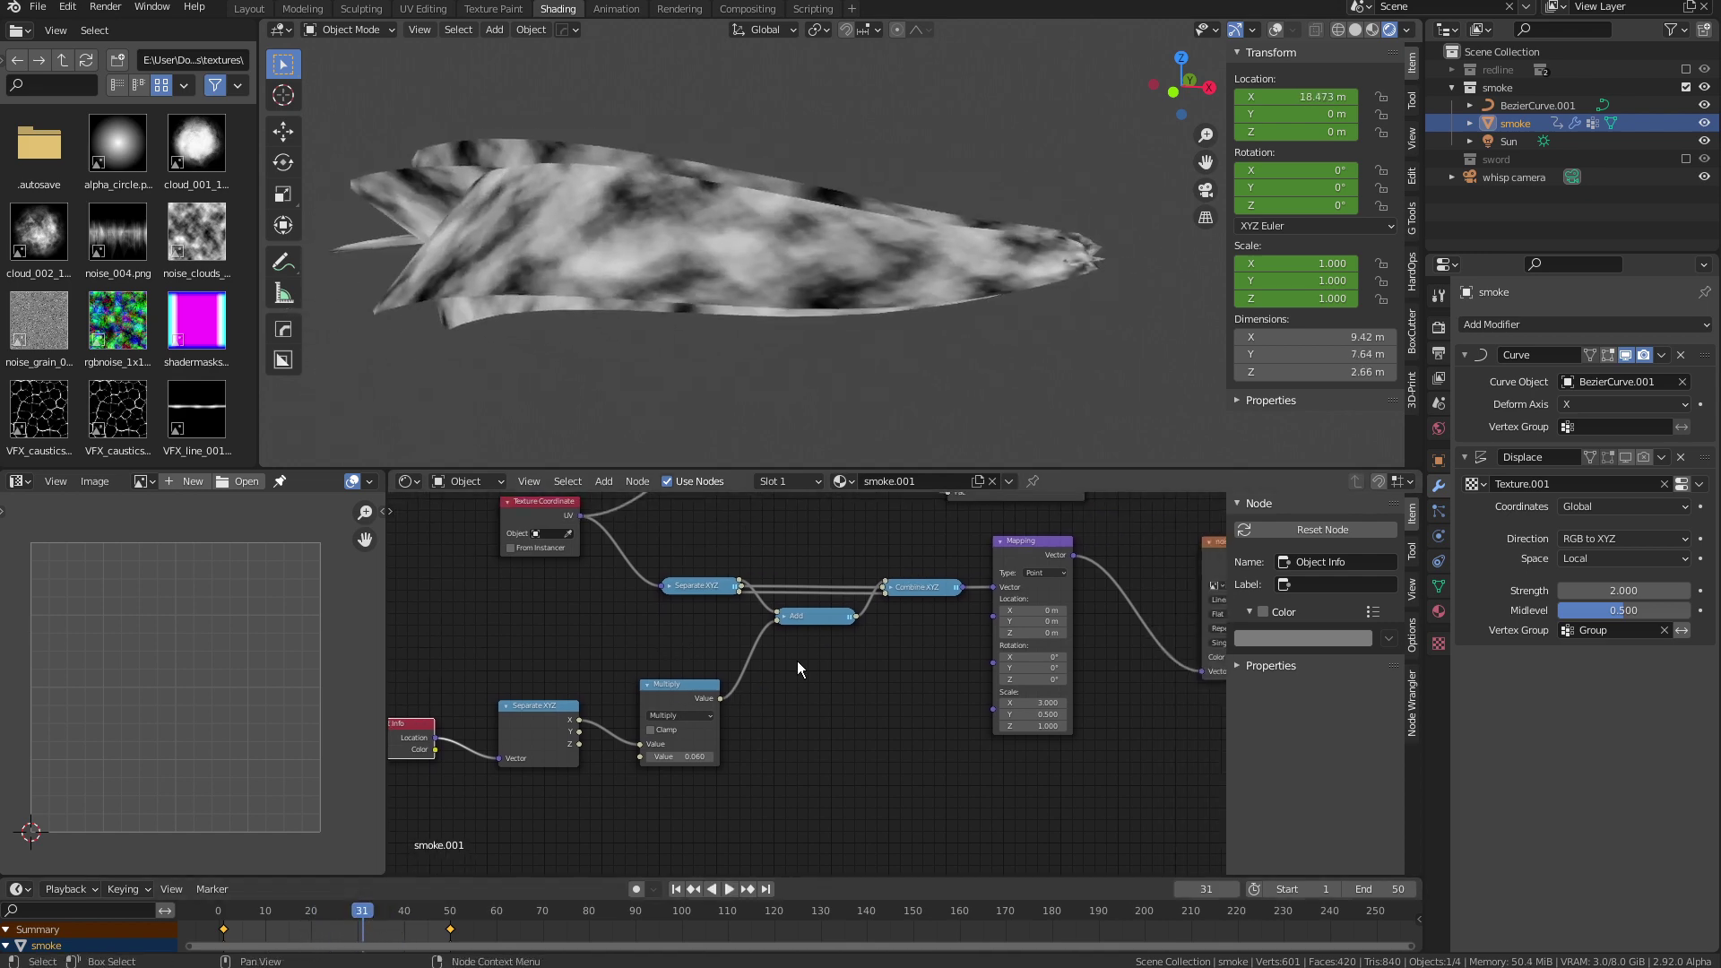
Set the Multiply node's value to 0 and play the animation to check the noise motion, stopping at frame 29
middle_click_drag(823, 719, 888, 668)
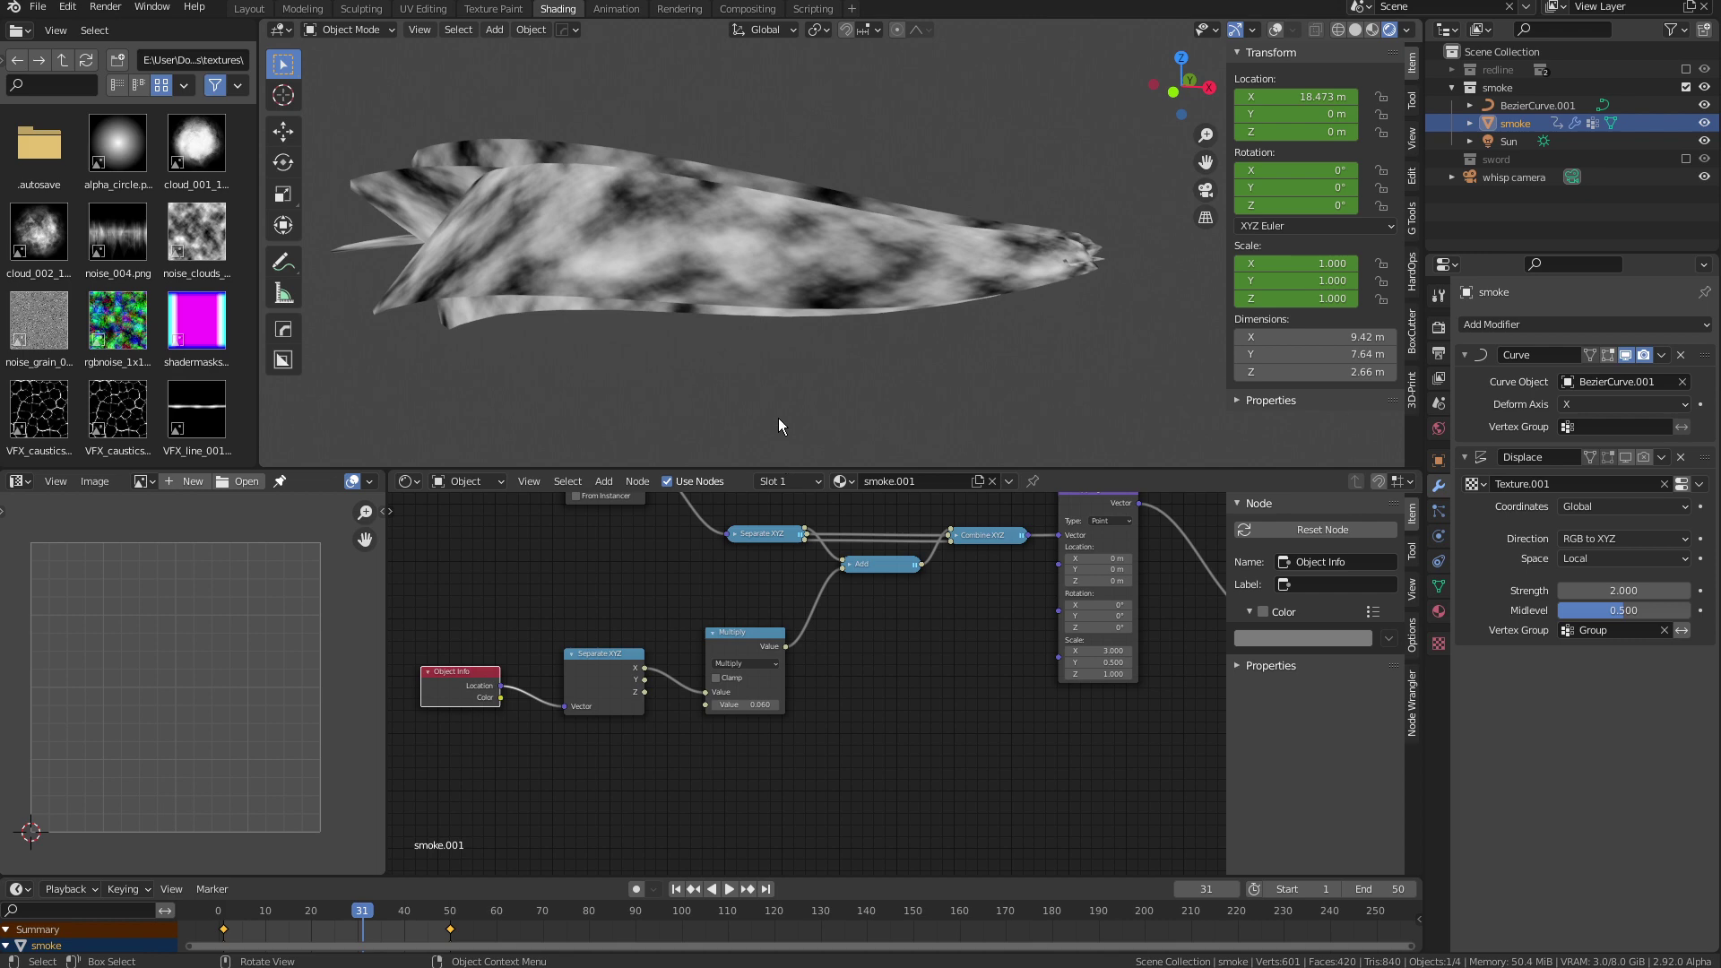
scroll(852, 798, "up", 3)
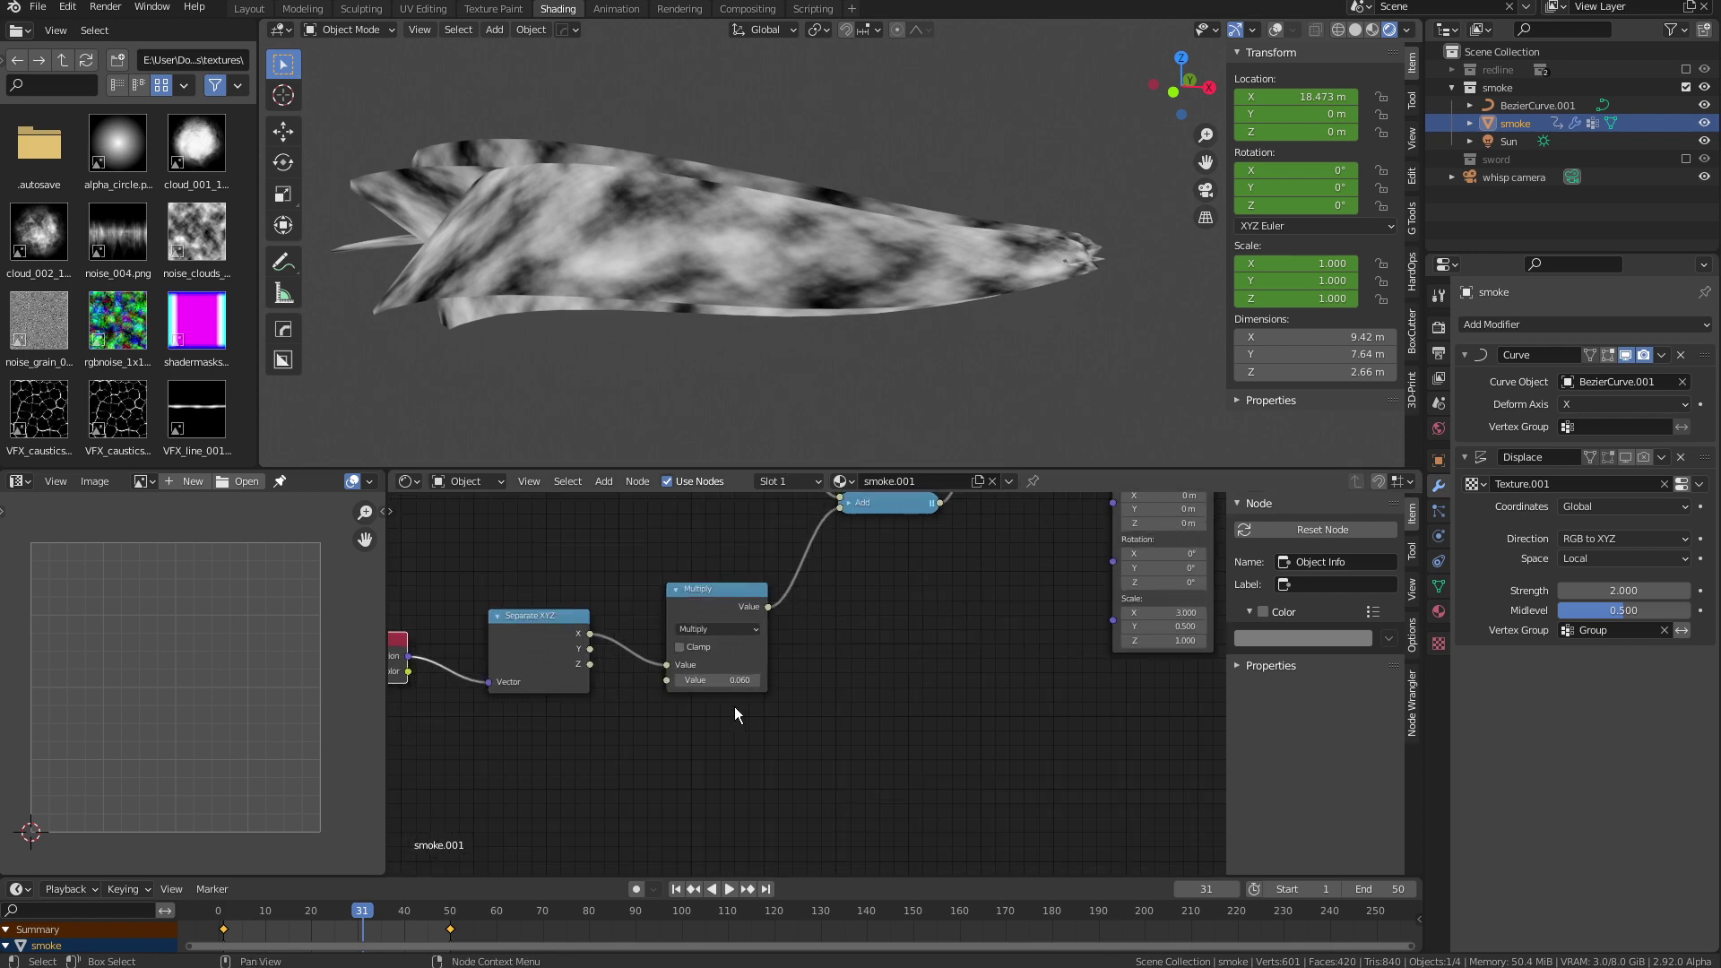
left_click(726, 681)
key("Return")
mouse_move(361, 914)
left_mouse_down()
mouse_move(330, 915)
mouse_move(398, 925)
mouse_move(330, 923)
mouse_move(358, 923)
left_mouse_up()
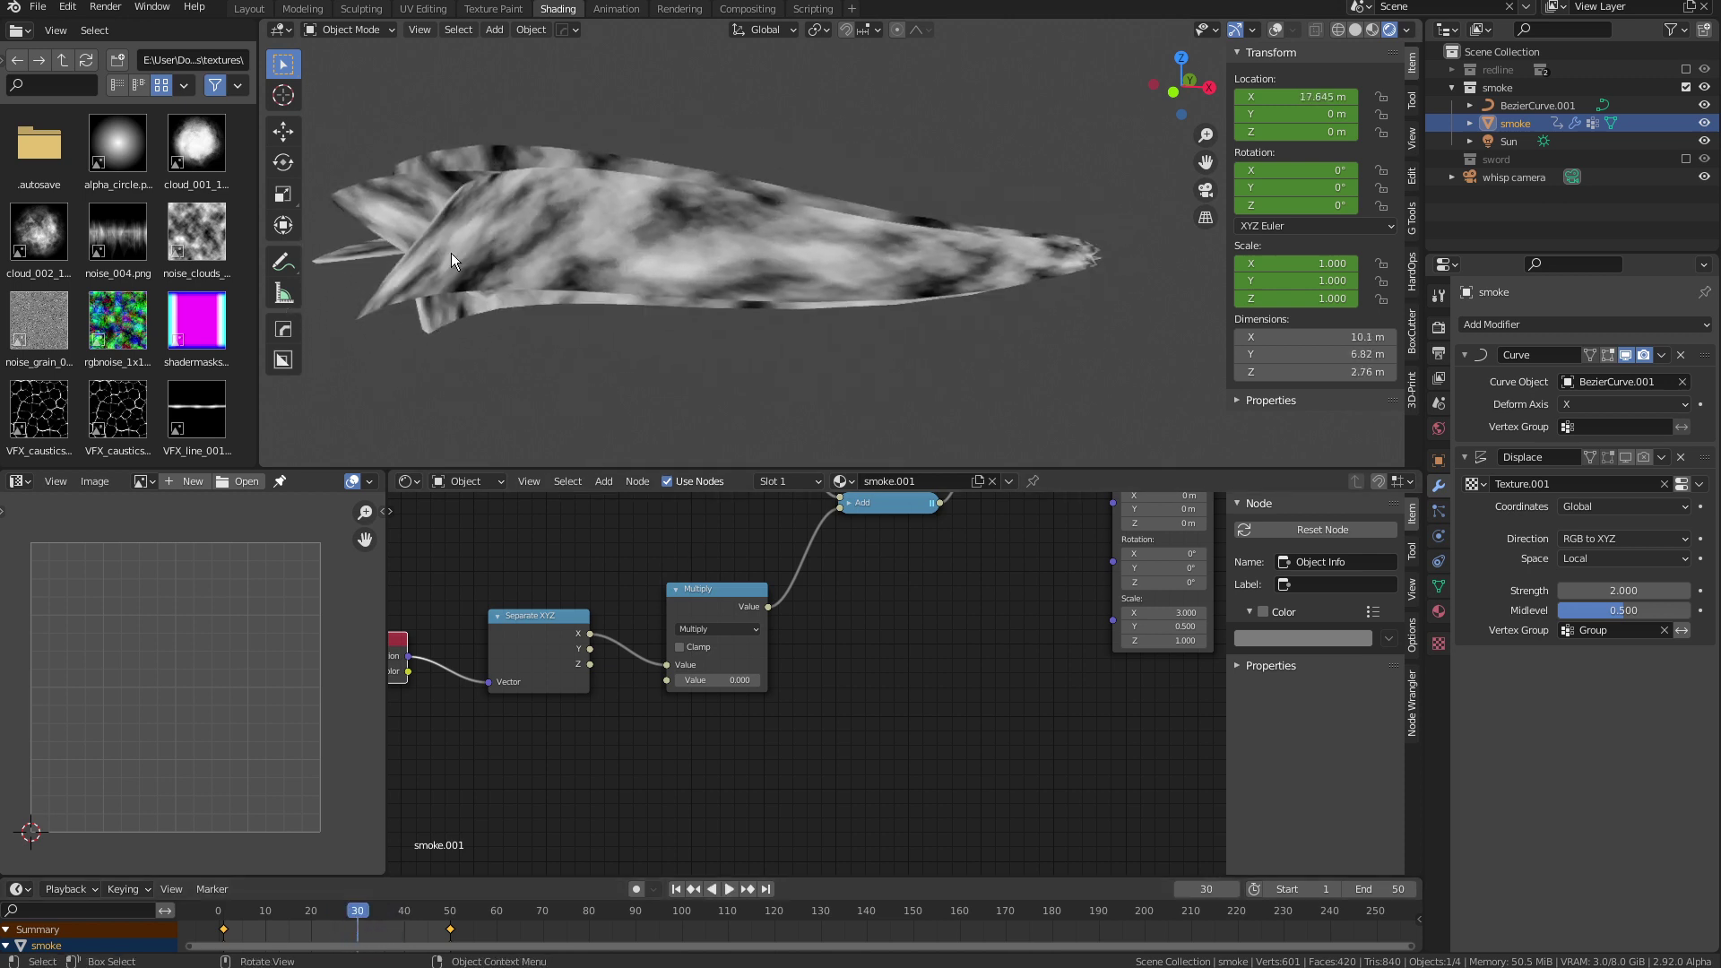
key("space")
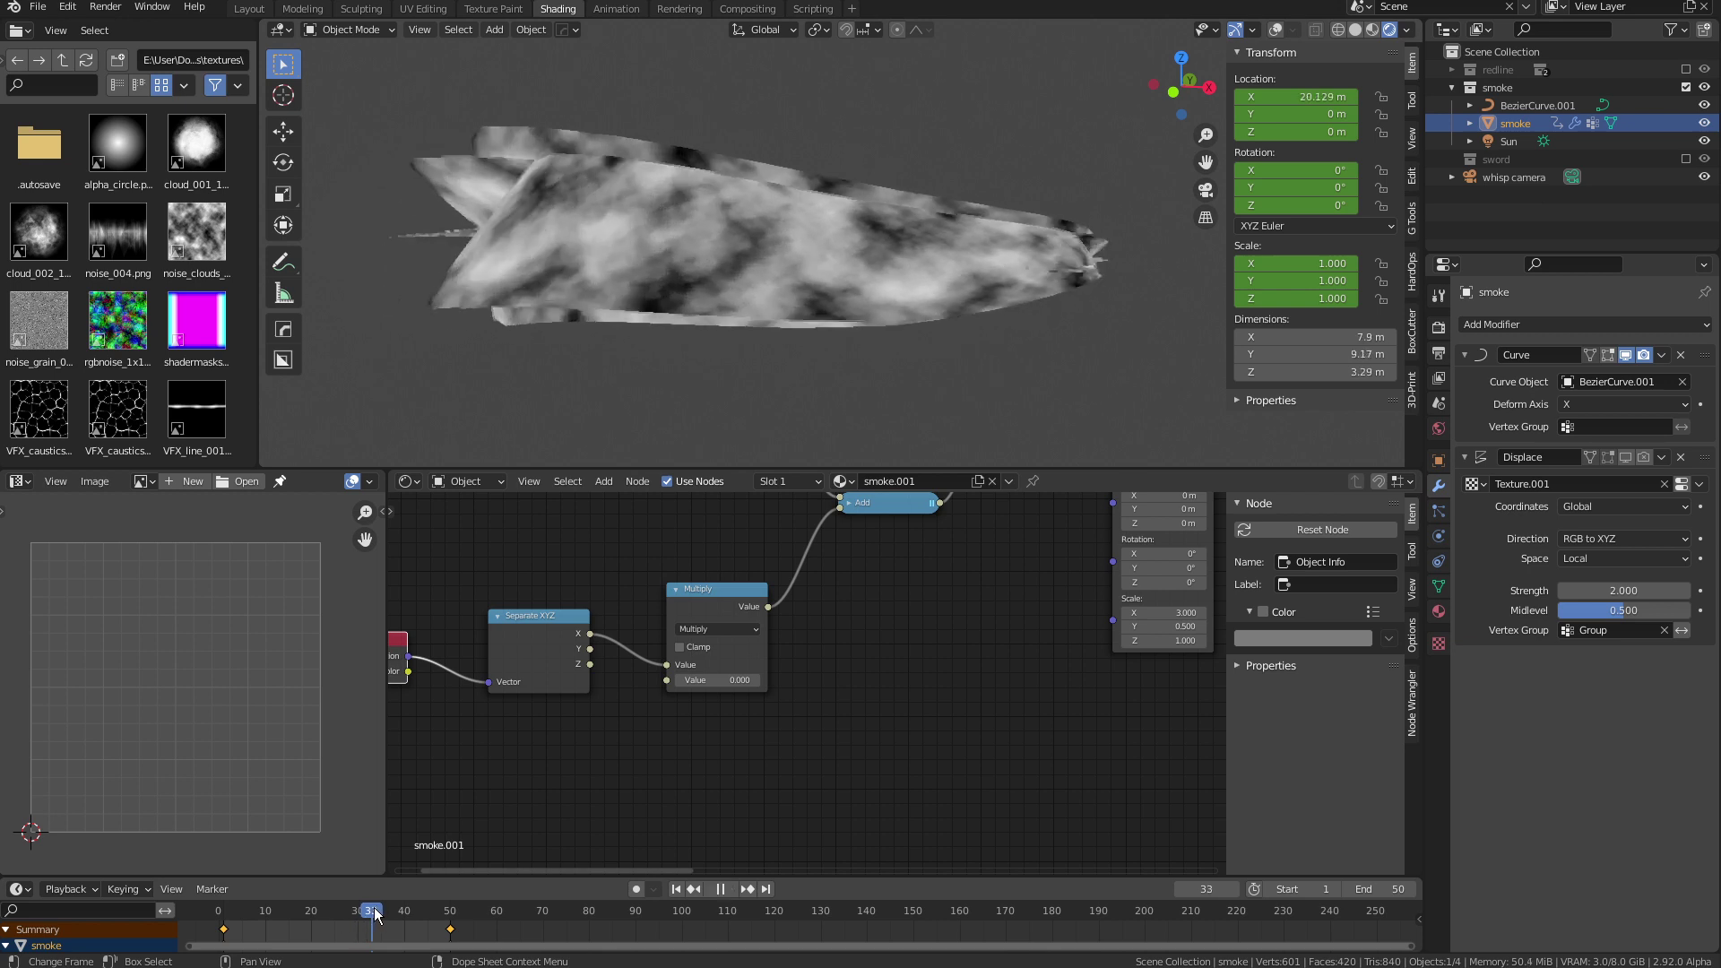
mouse_move(362, 911)
left_mouse_down()
mouse_move(318, 914)
mouse_move(353, 914)
left_mouse_up()
key("space")
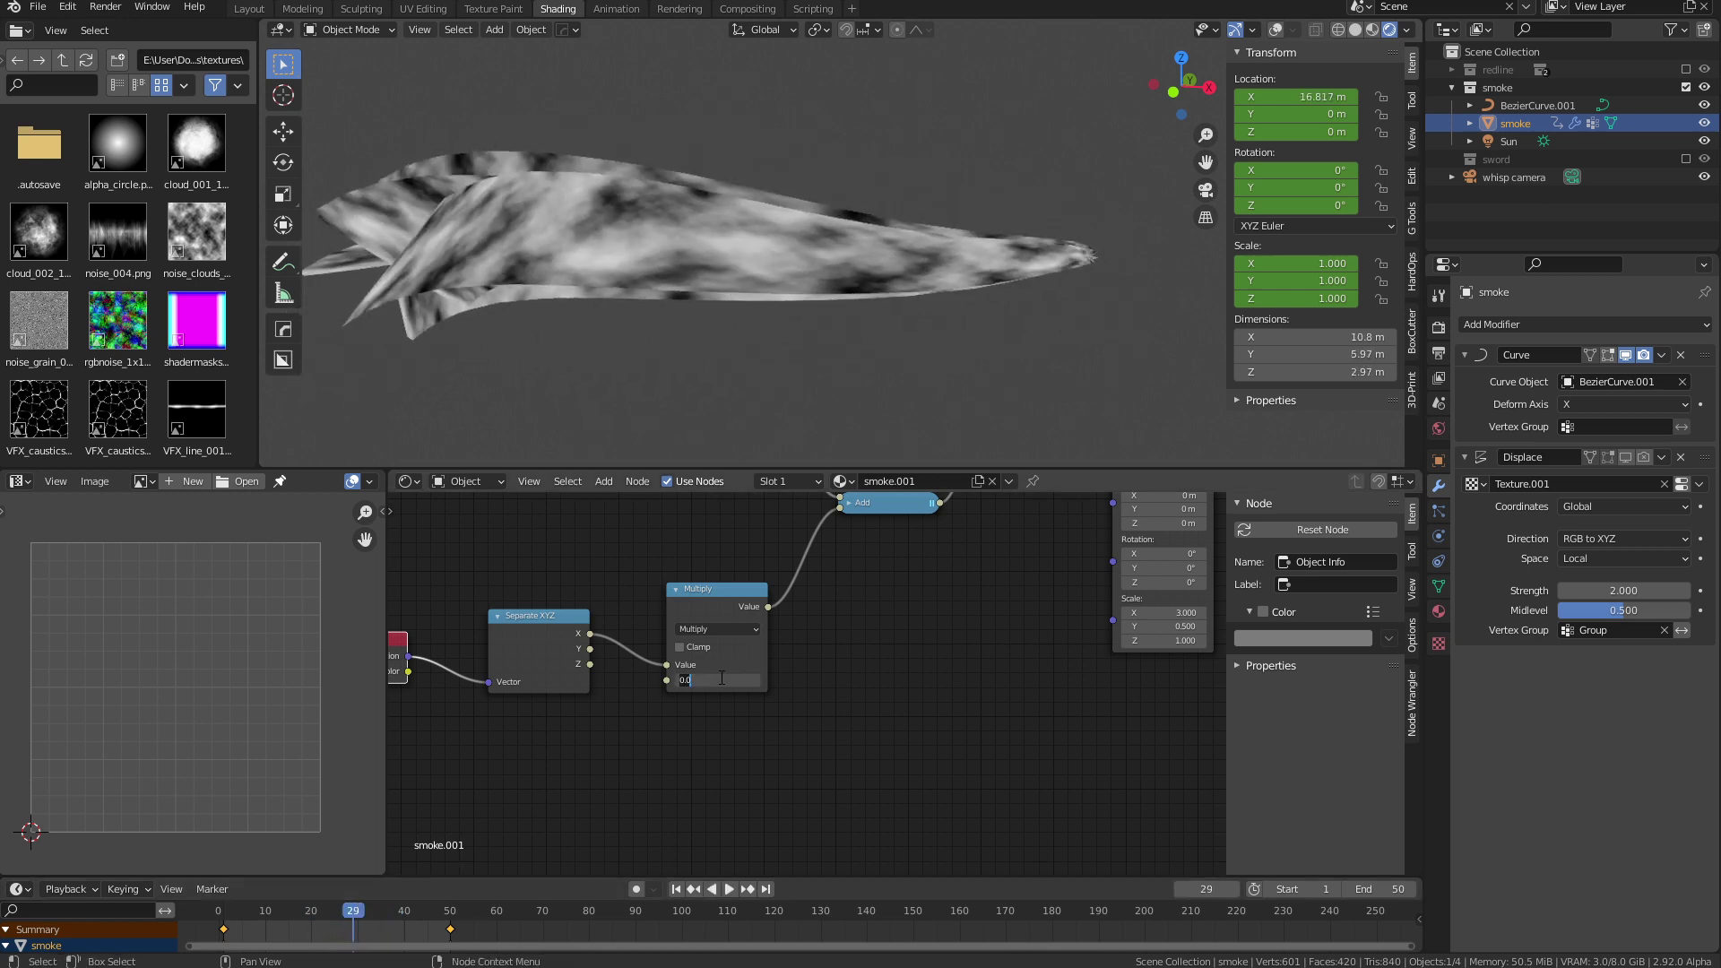
Set the Multiply node's value to 0.1 and play the animation to compare the noise speed, stopping at frame 33
left_click(721, 679)
type("0.1")
key("Return")
key("space")
left_click_drag(259, 911, 352, 868)
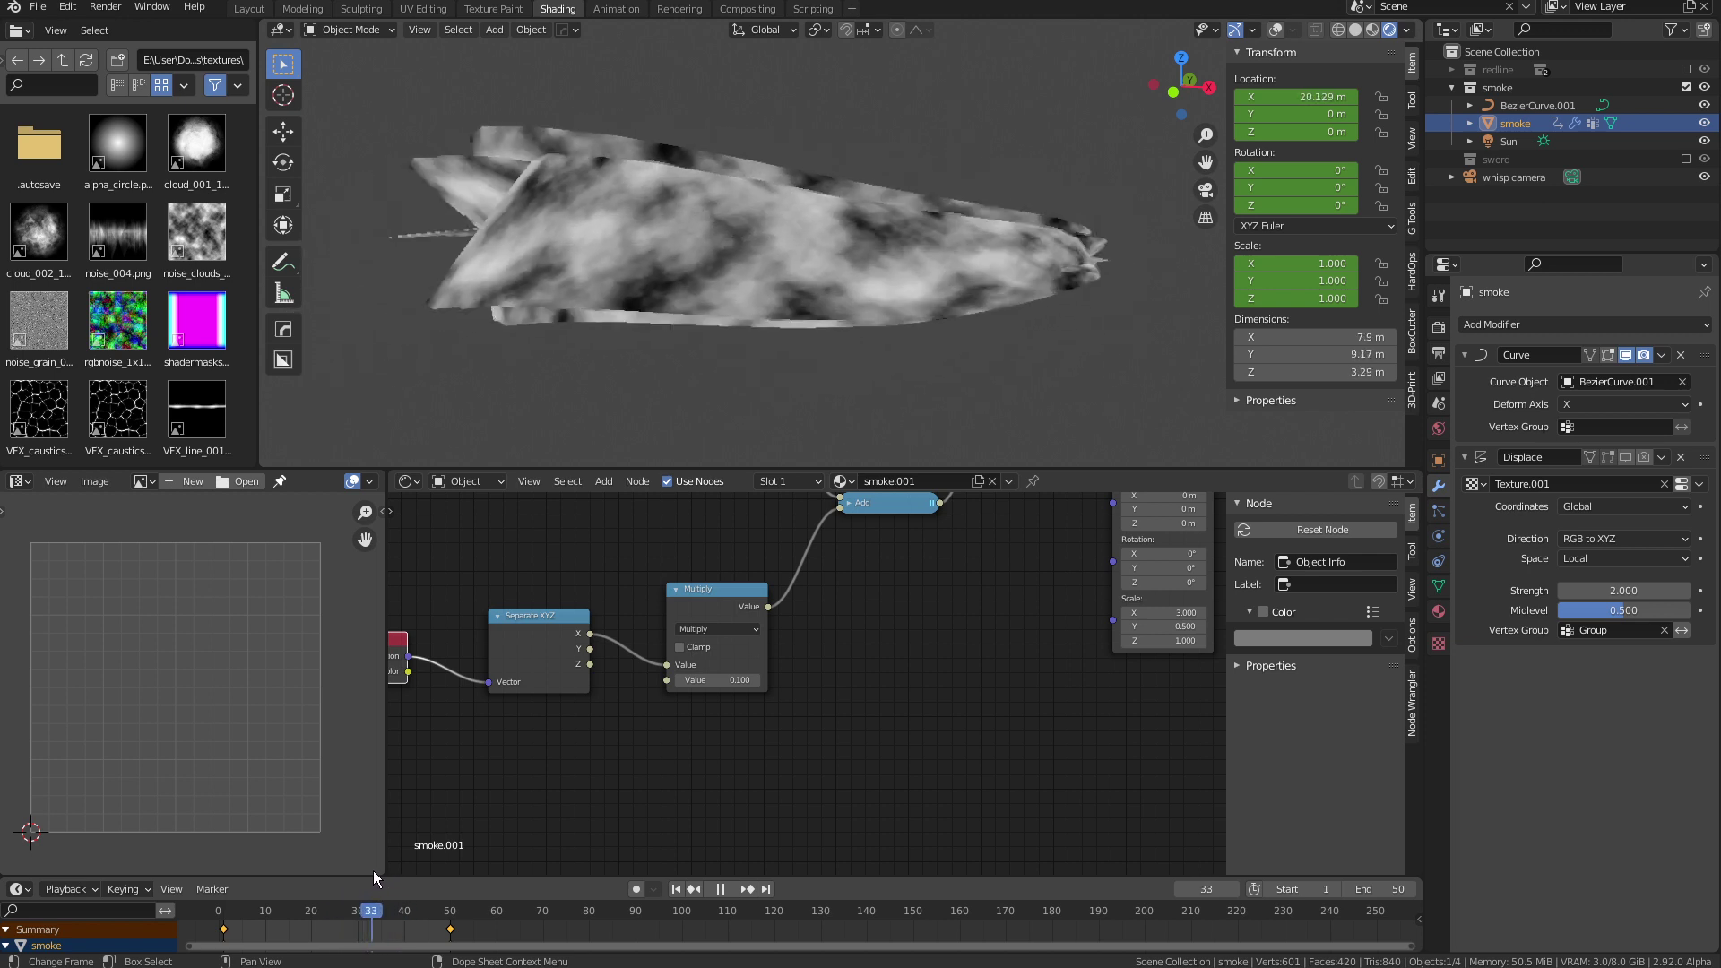
key("space")
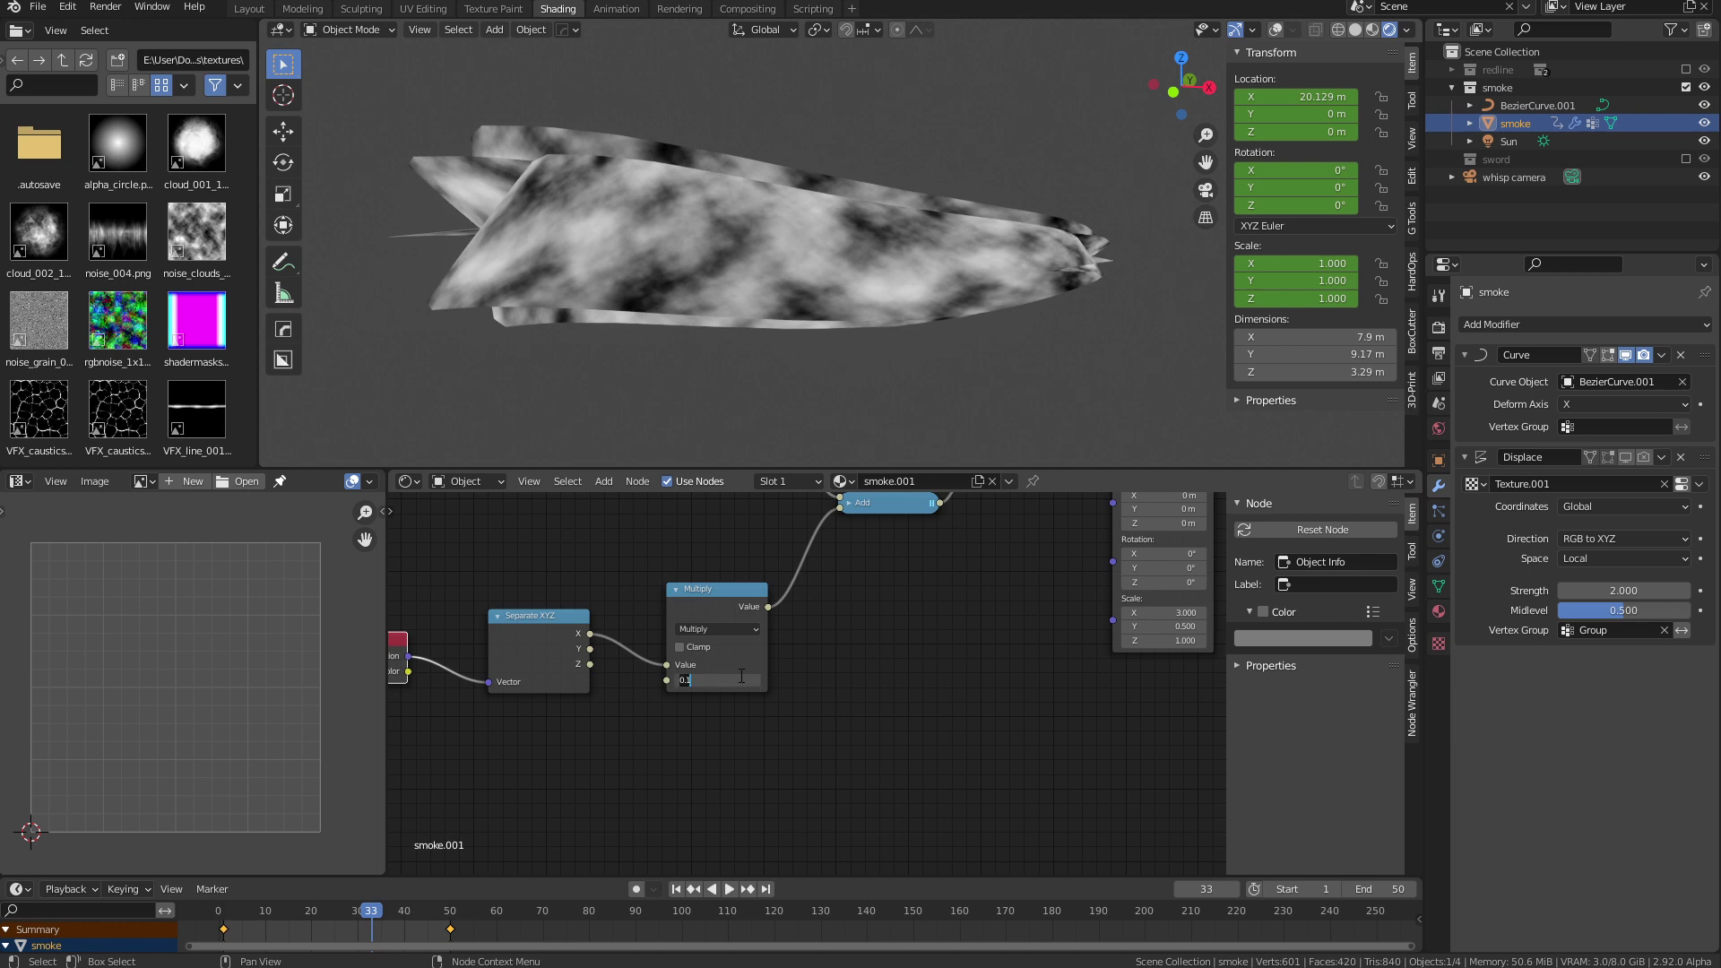
Set the Multiply node's value to 0.060, play and scrub the animation to check the noise, and stop at frame 29
key("Return")
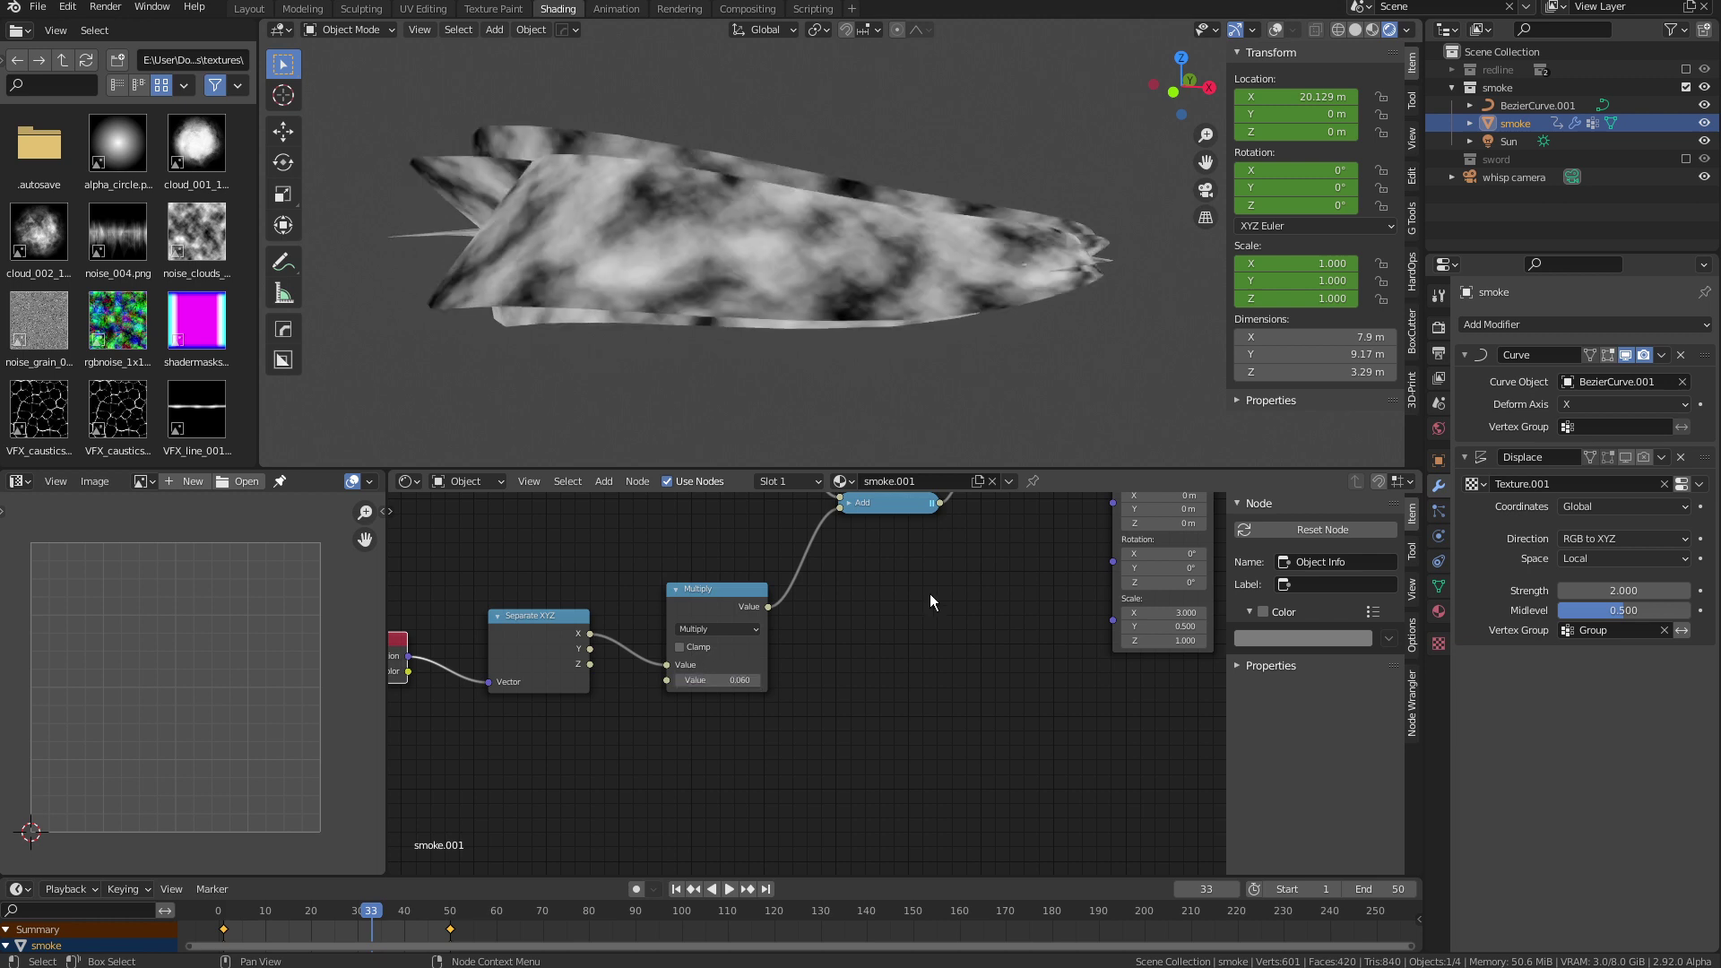
mouse_move(365, 913)
left_mouse_down()
mouse_move(308, 916)
mouse_move(395, 920)
mouse_move(371, 922)
left_mouse_up()
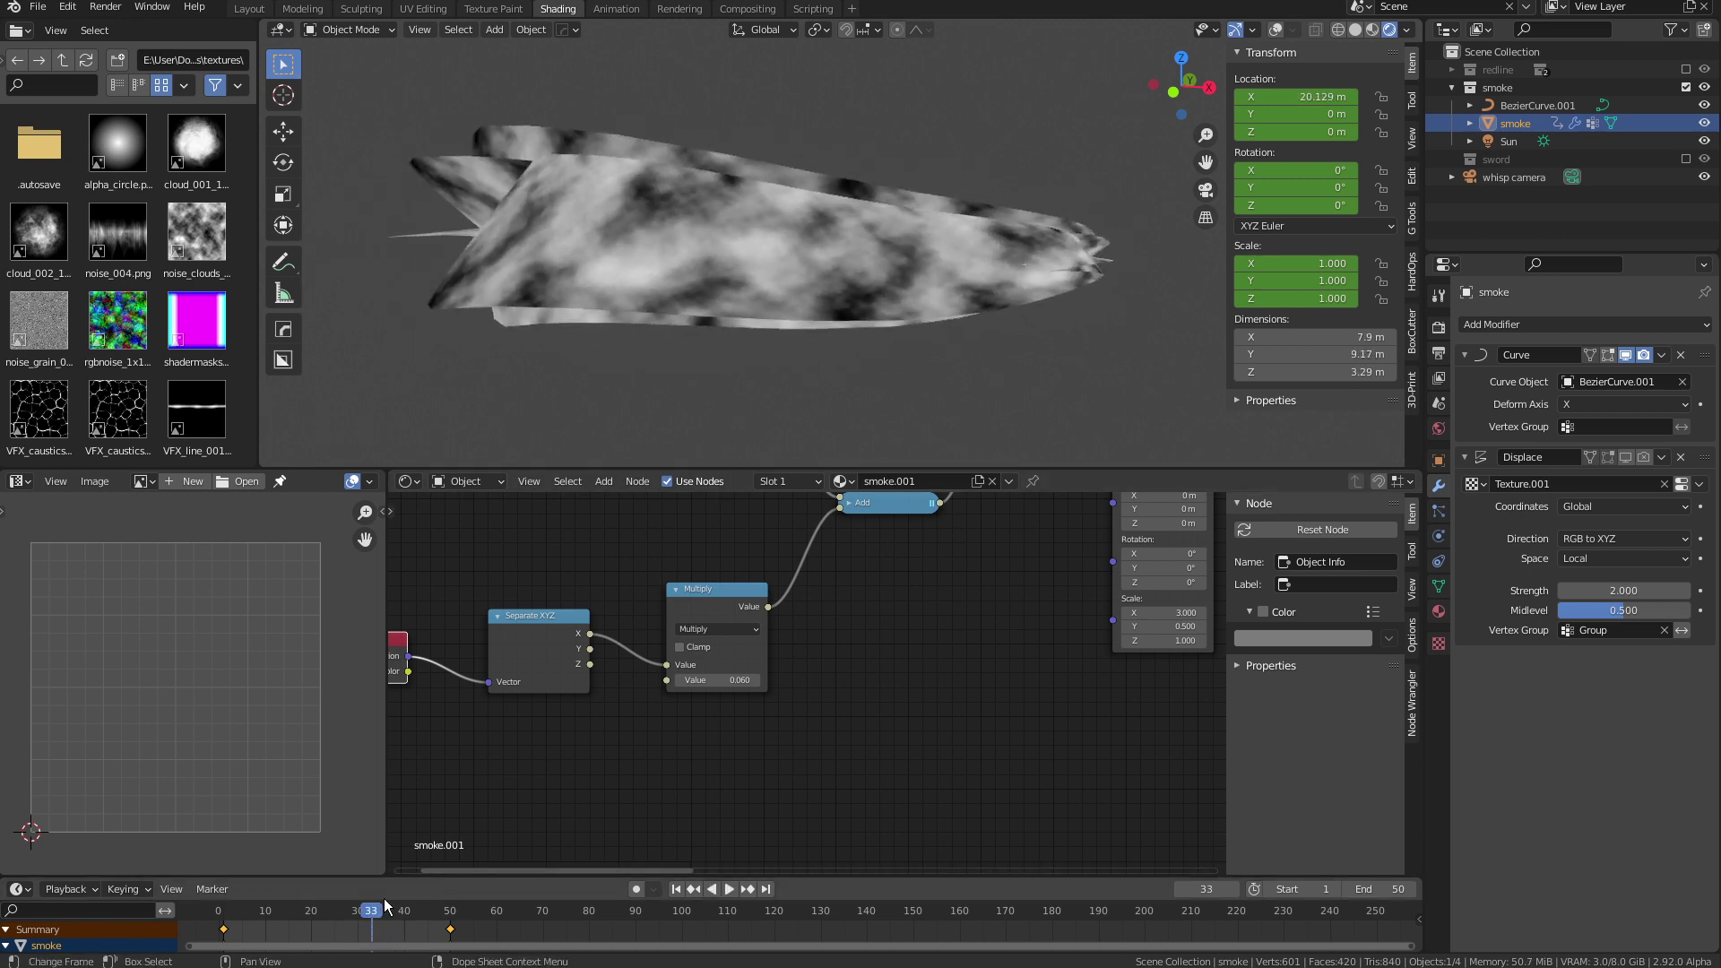
key("space")
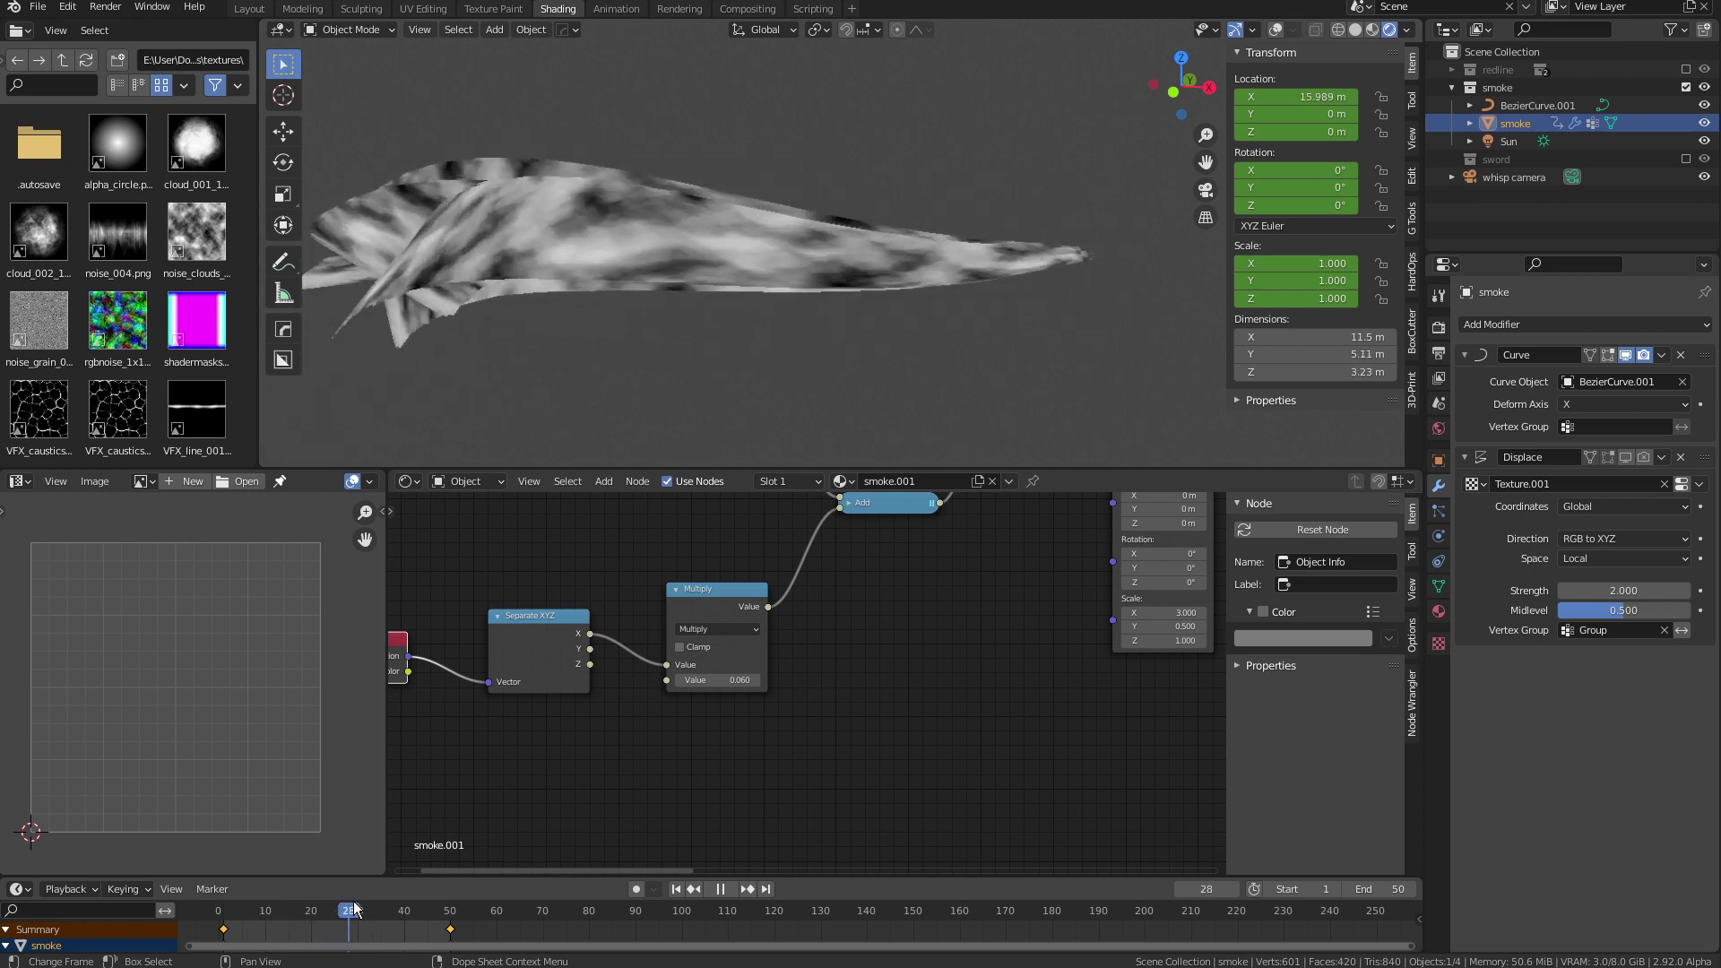
key("space")
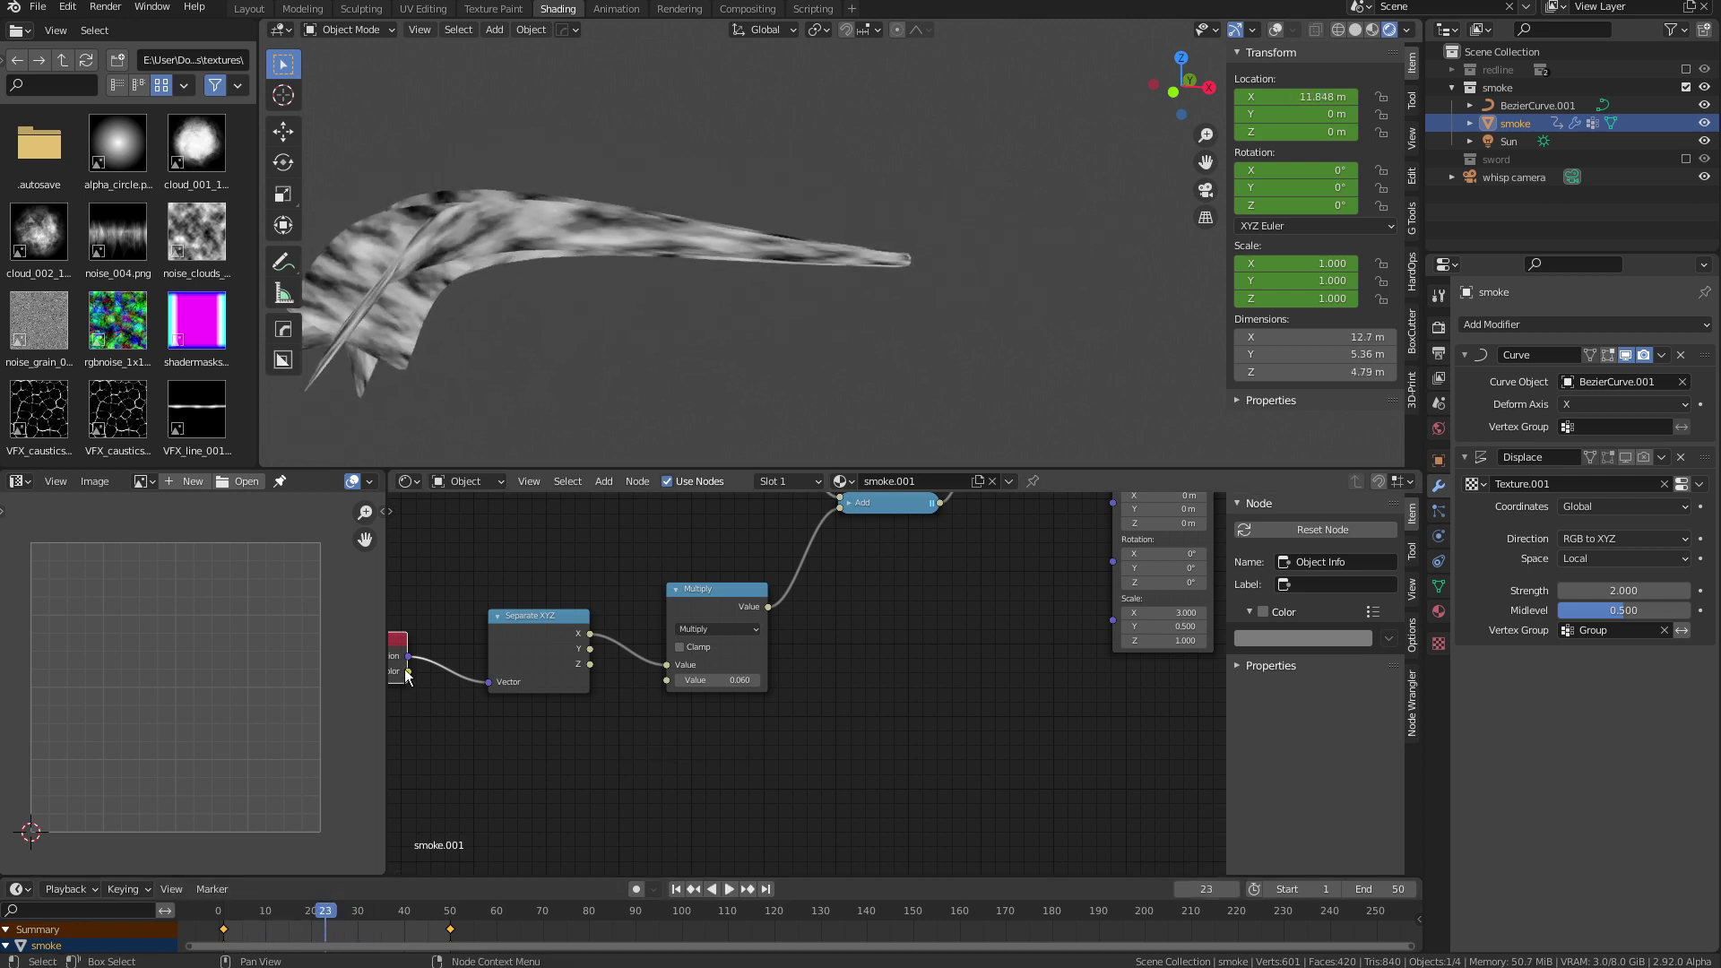
scroll(834, 658, "down", 1)
middle_click_drag(734, 604, 785, 658)
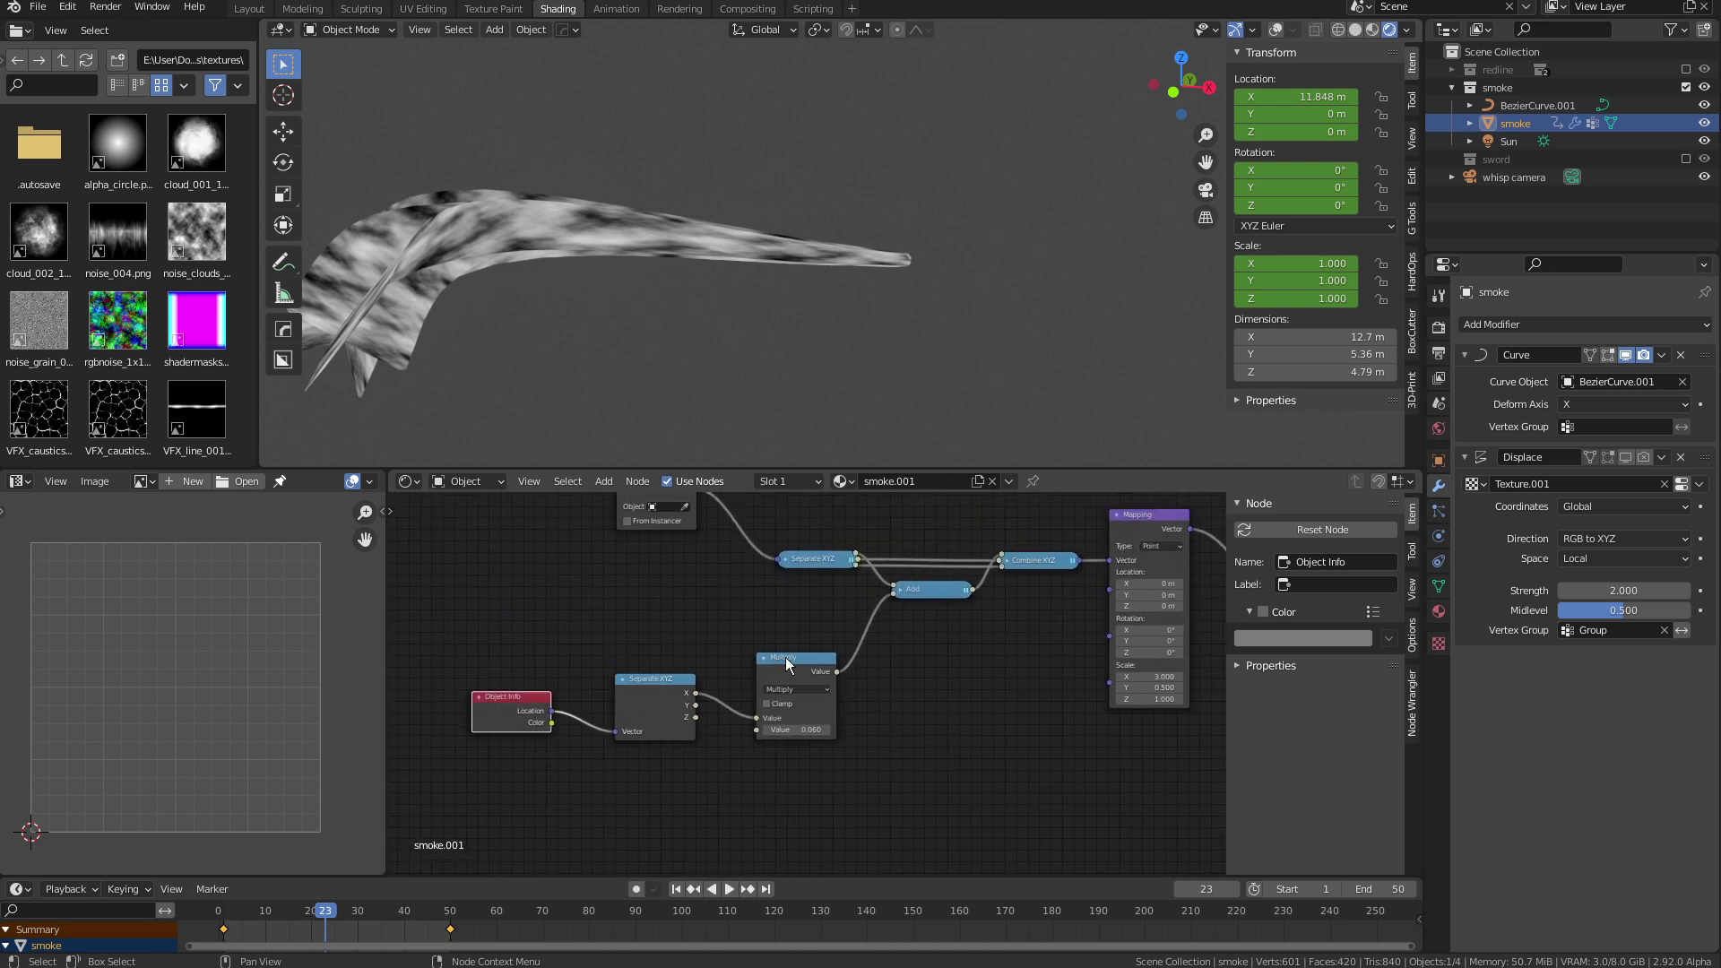
mouse_move(324, 910)
left_mouse_down()
mouse_move(270, 912)
mouse_move(353, 909)
left_mouse_up()
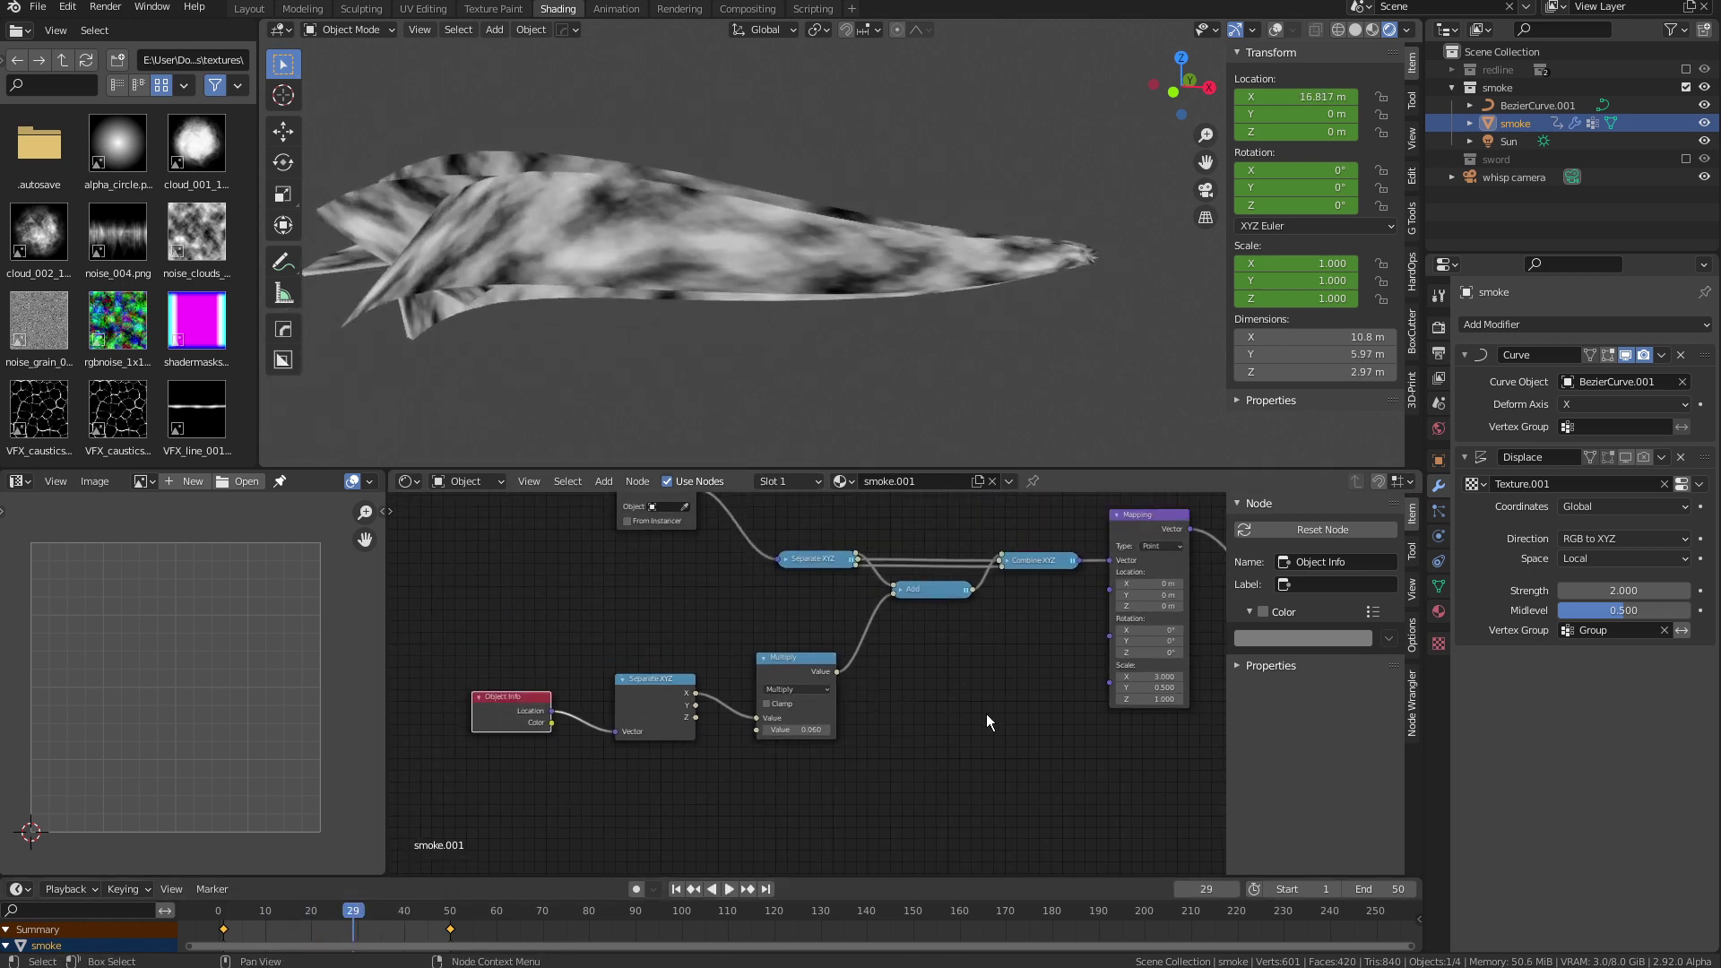
Preview the Subtract node's combined mask on the smoke and play the animation from the start, stopping at frame 29
scroll(986, 713, "down", 1)
scroll(981, 767, "right", 8, "ctrl")
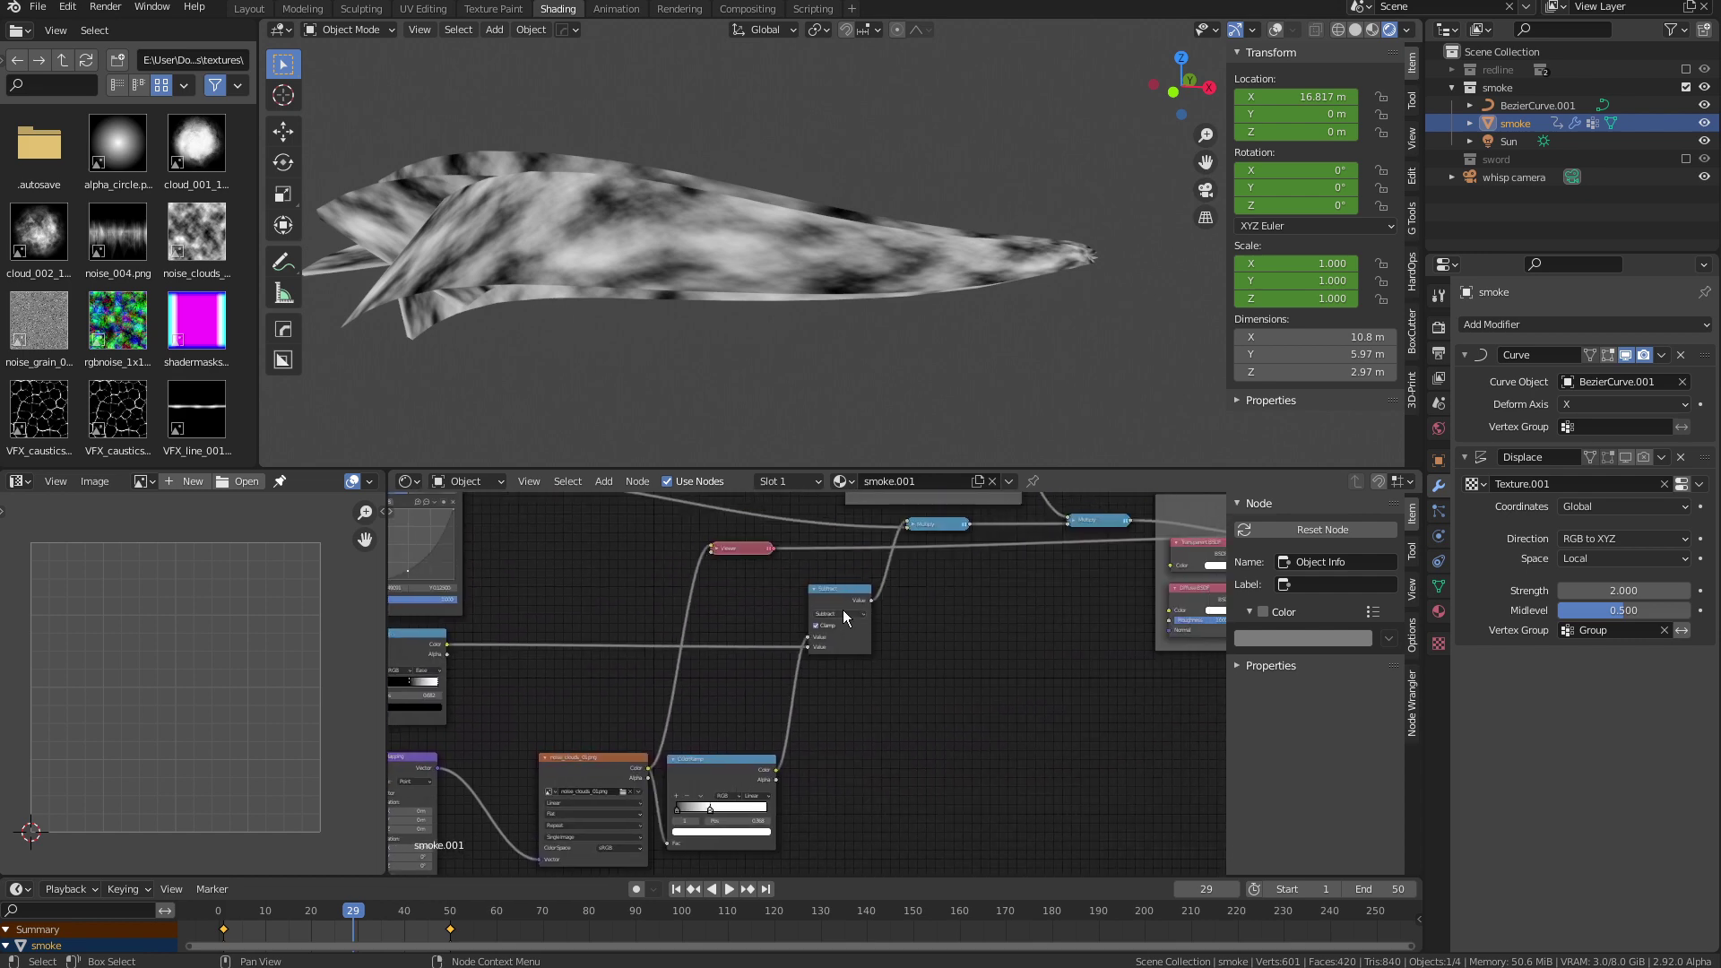
left_click(842, 593, "ctrl+shift")
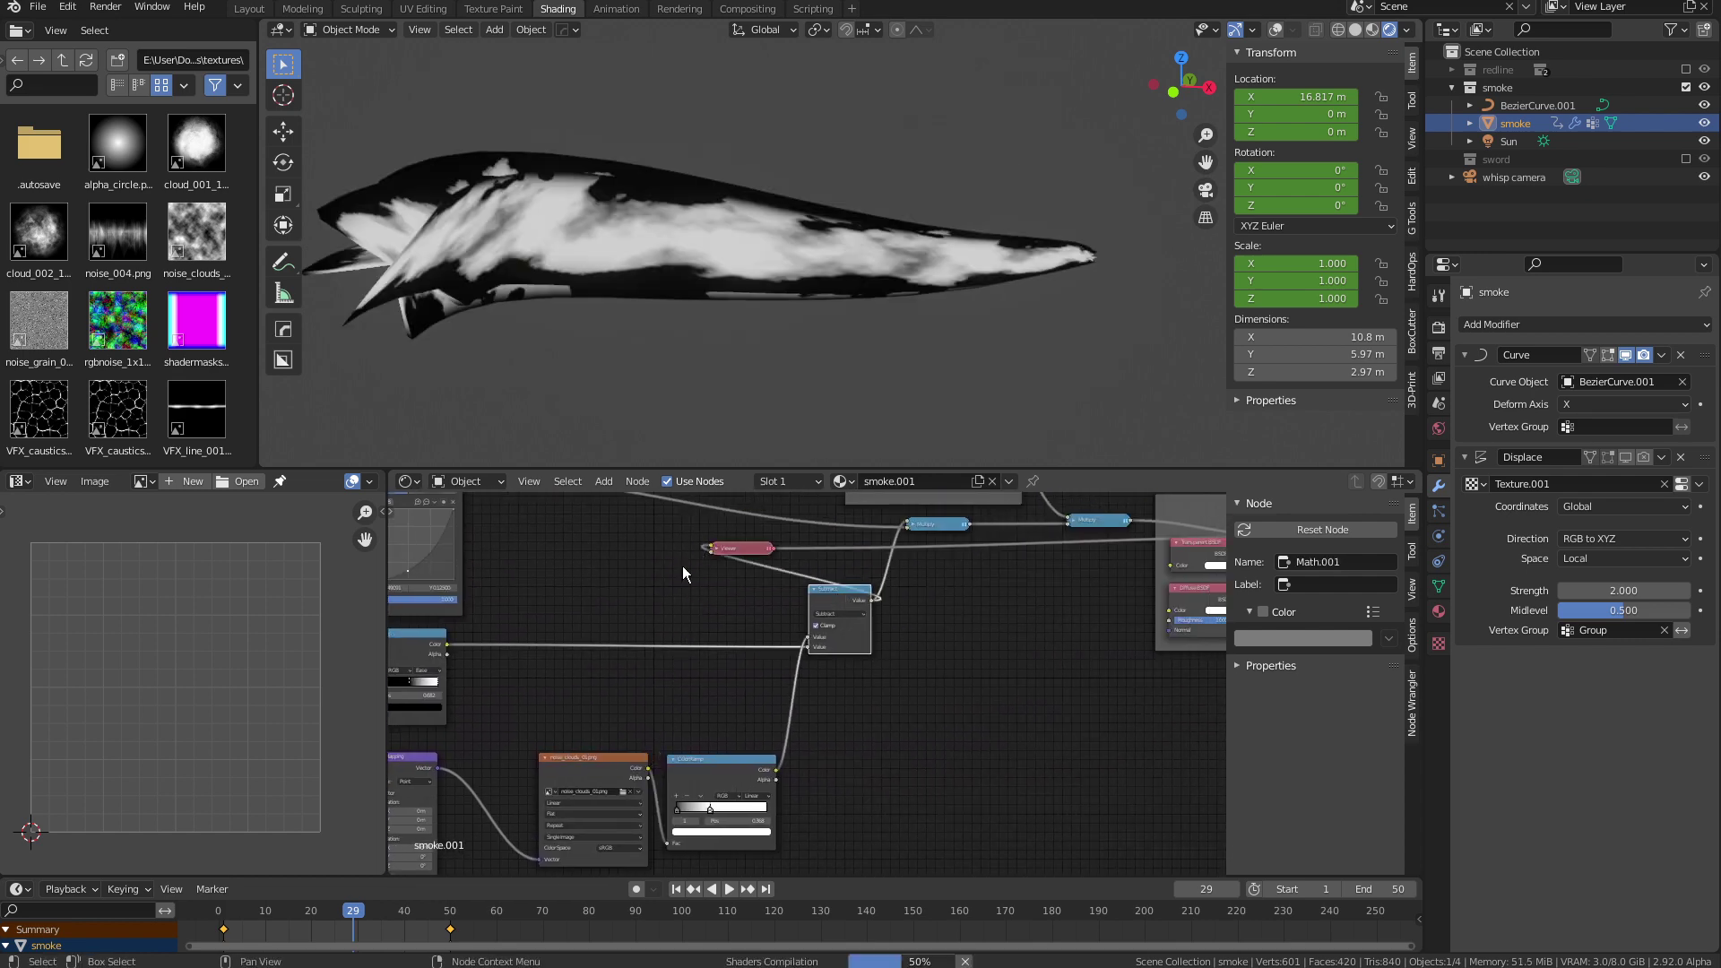
key("shift+Left")
key("space")
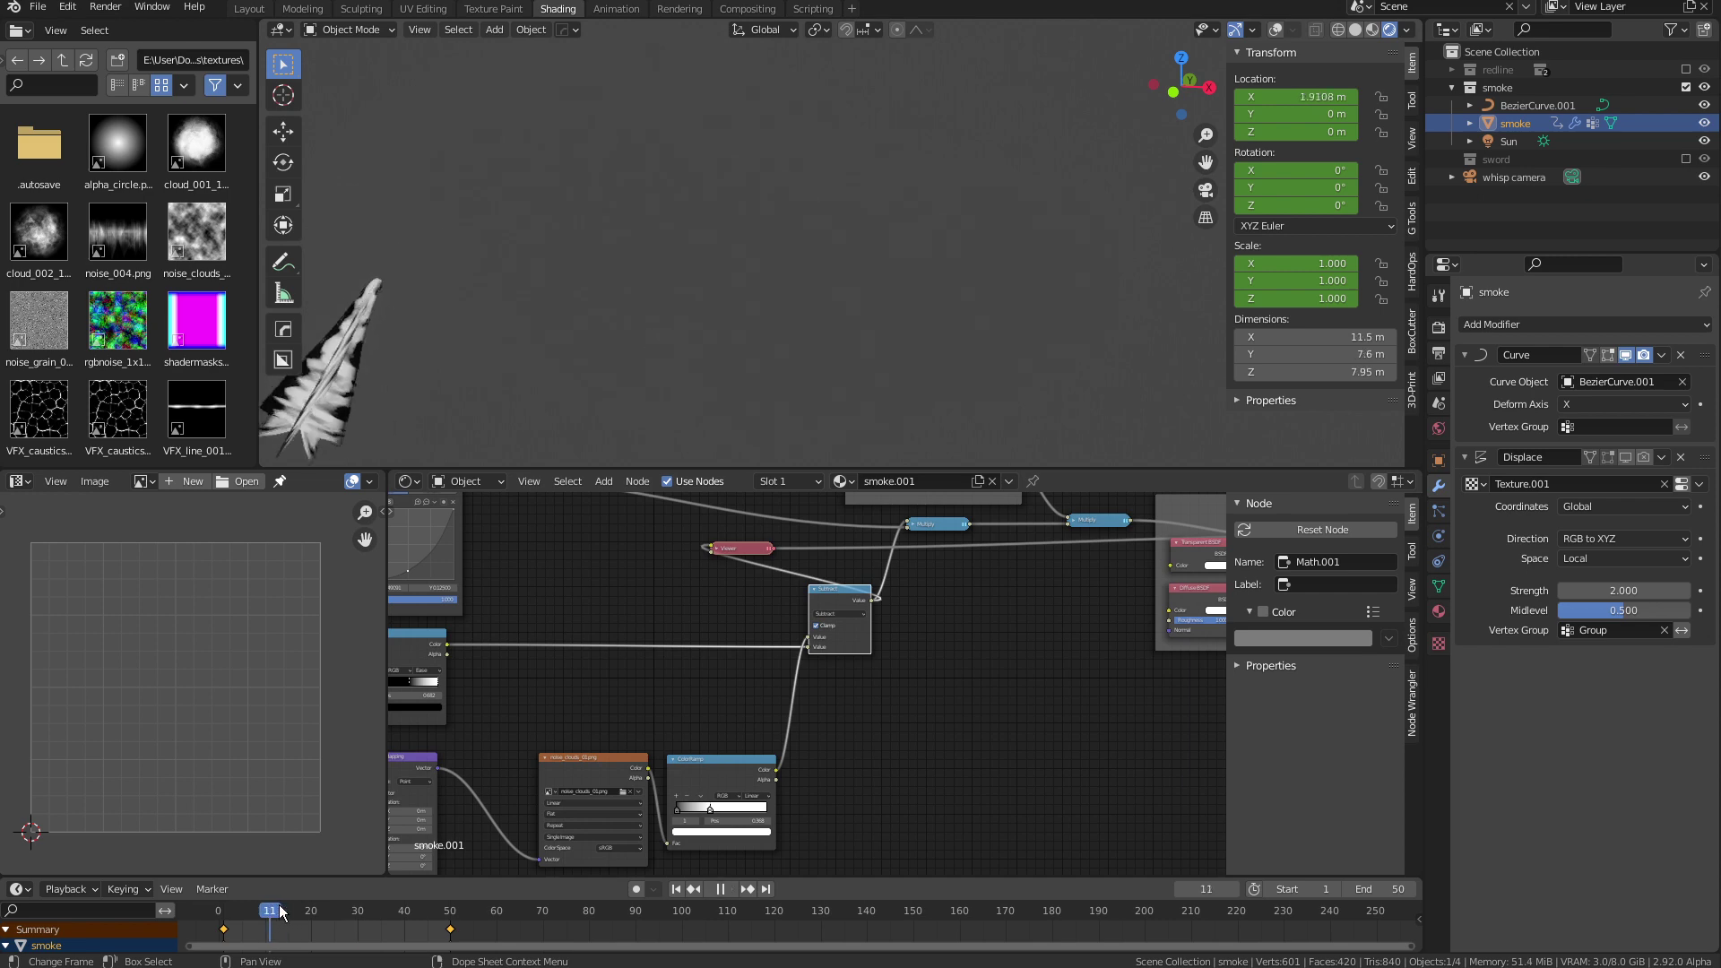
left_click_drag(375, 905, 353, 903)
key("space")
Reconnect the Mix Shader to the material output to show the finished smoke shading
middle_click_drag(1181, 669, 901, 614)
left_click(789, 598, "ctrl+shift")
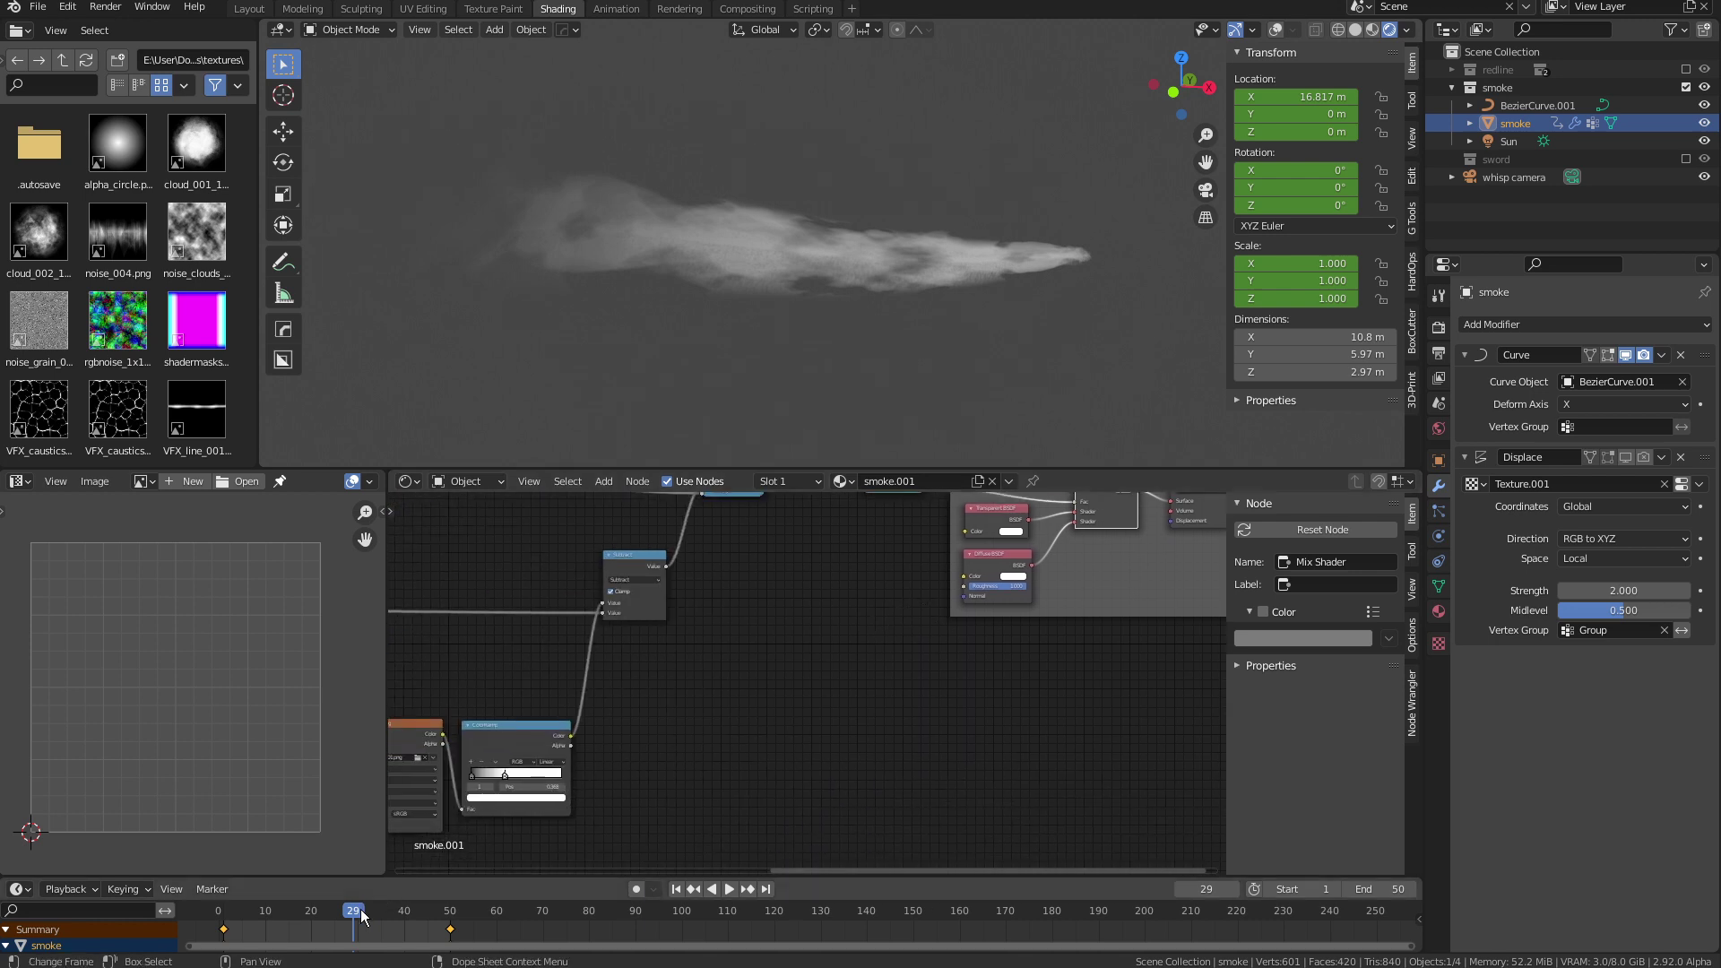
Play the finished smoke animation and check the trail from another angle, stopping at frame 32
mouse_move(358, 912)
left_mouse_down()
mouse_move(393, 906)
mouse_move(268, 910)
mouse_move(356, 913)
left_mouse_up()
key("space")
middle_click_drag(922, 266, 988, 326)
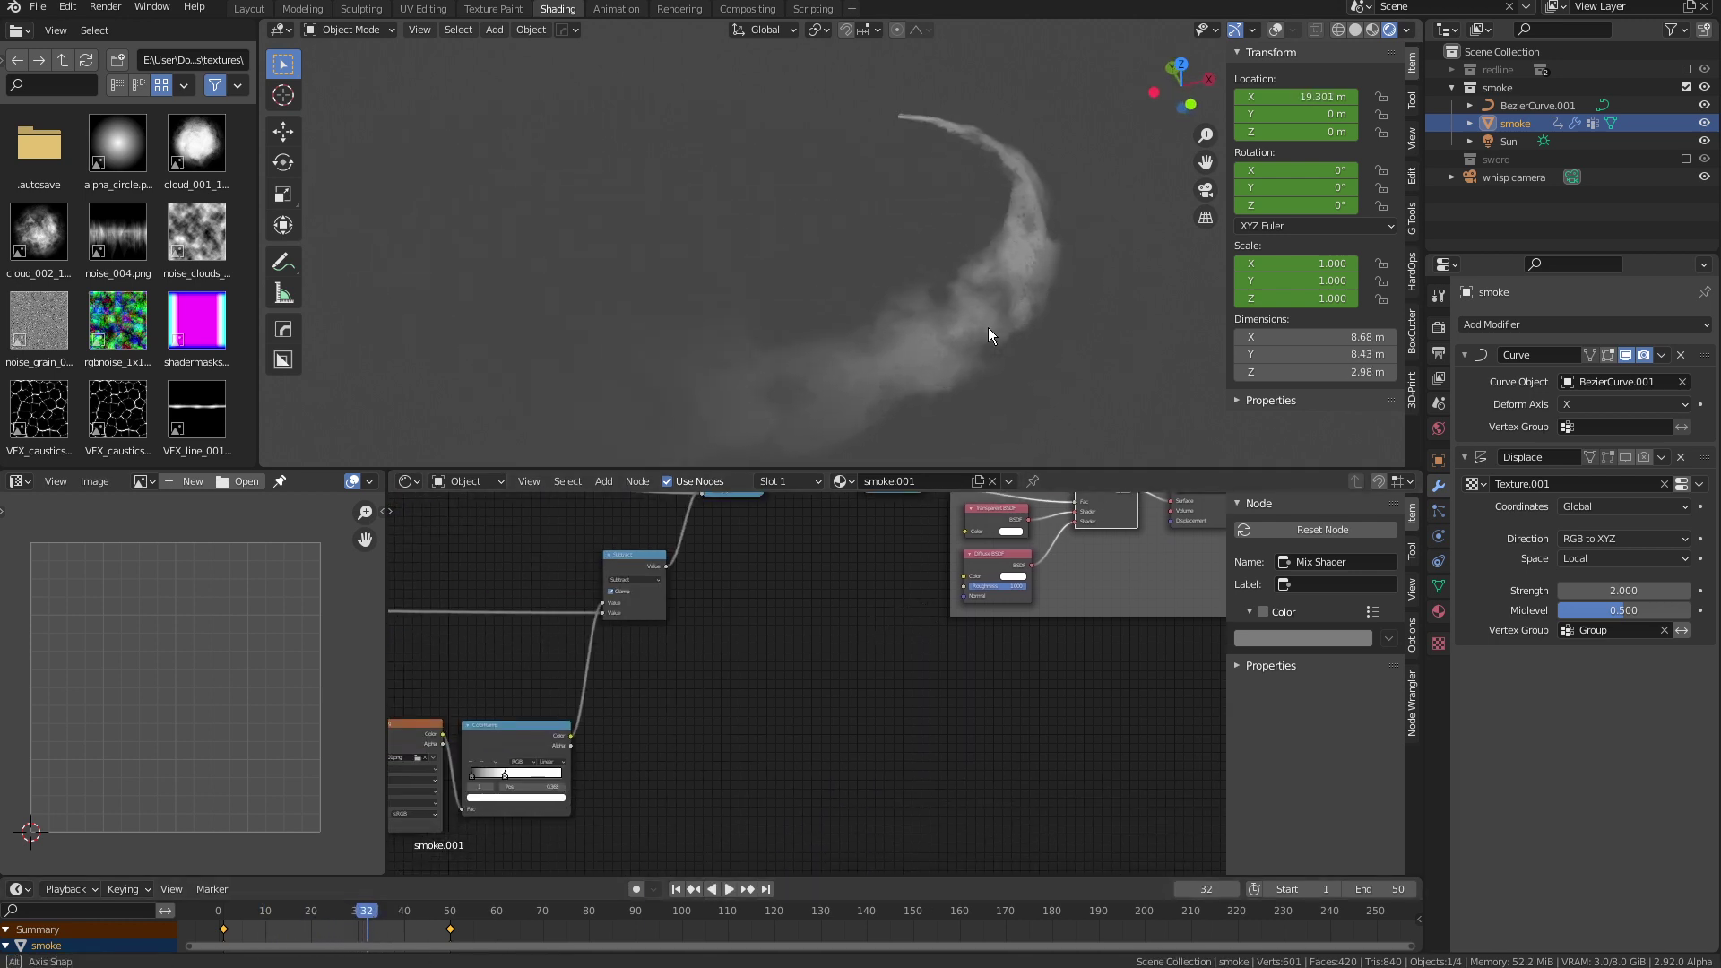
Disable the smoke collection and enable the sword collection in the view layer
left_click(1685, 87)
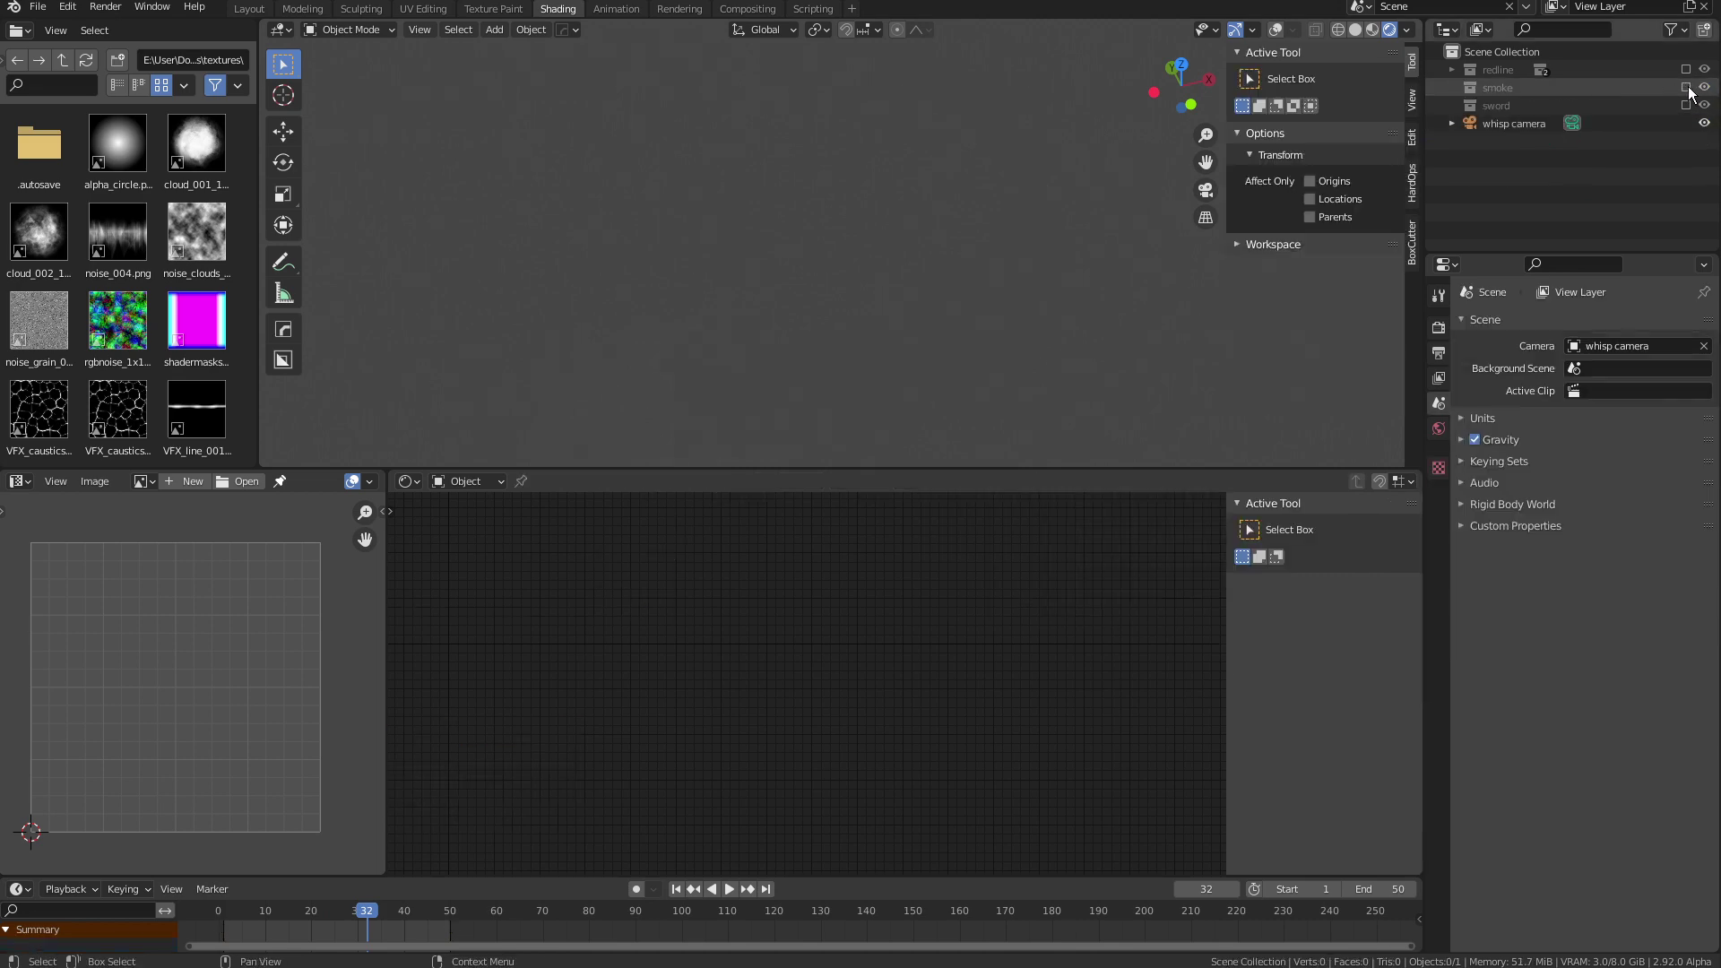
left_click(1686, 105)
middle_click_drag(948, 315, 1075, 287)
Play the sword slash animation from frame 0, stopping at frame 6
left_click_drag(364, 916, 219, 932)
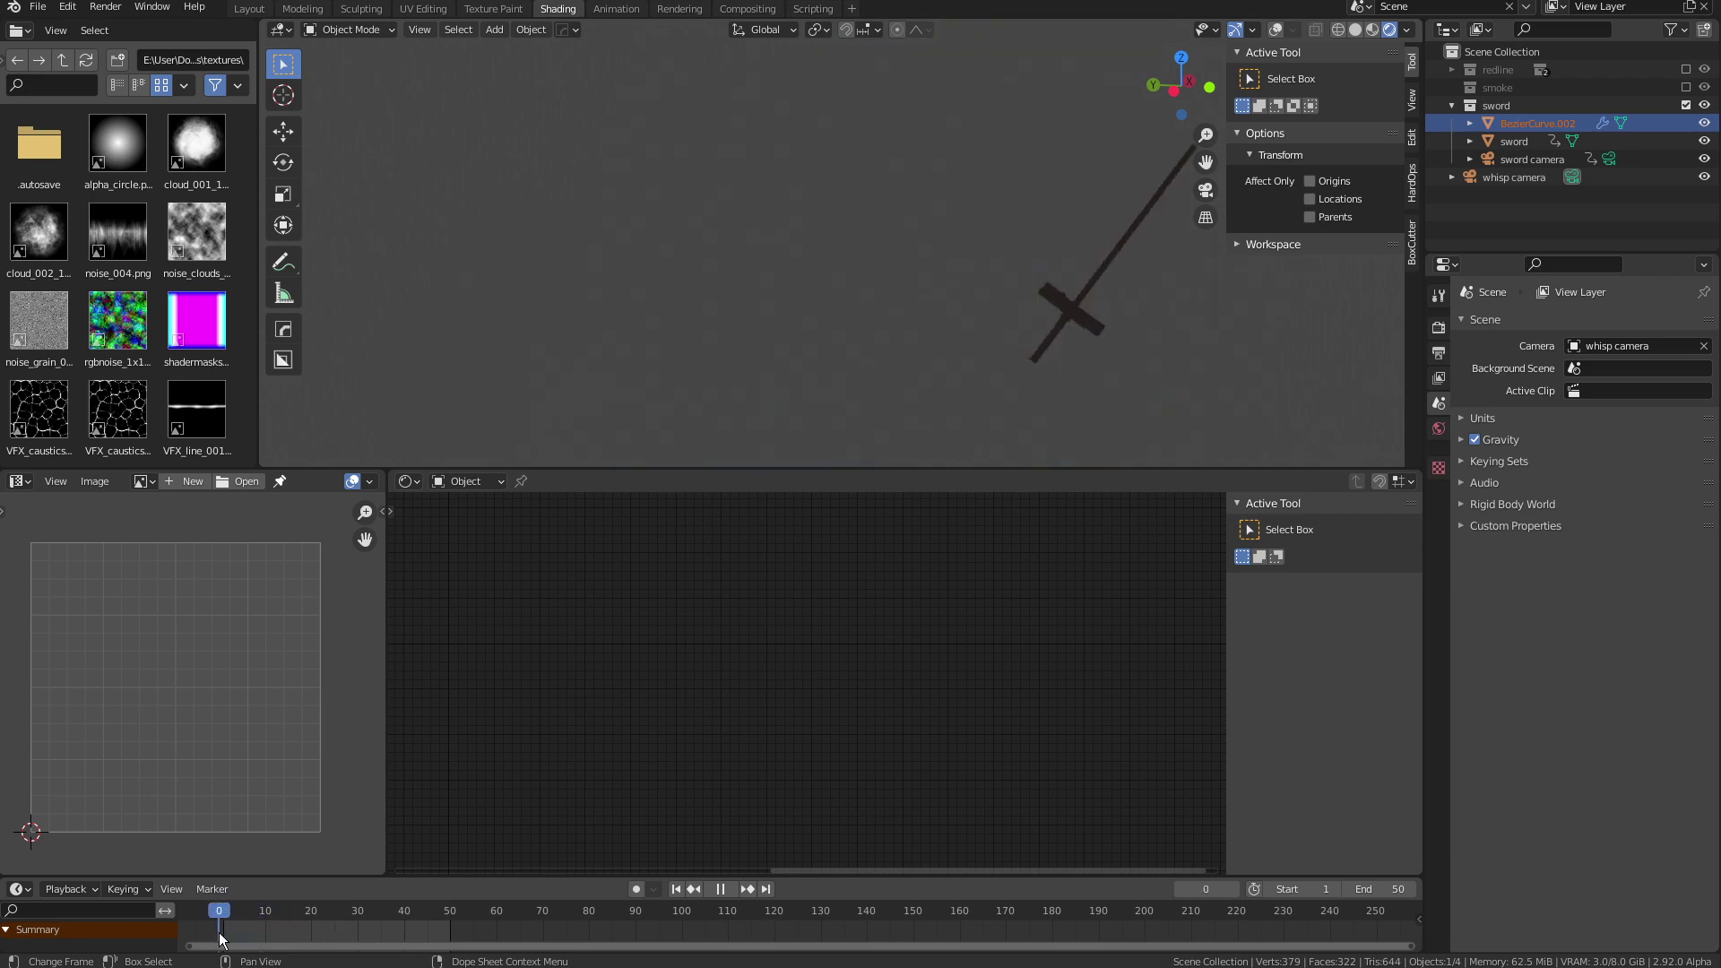
key("space")
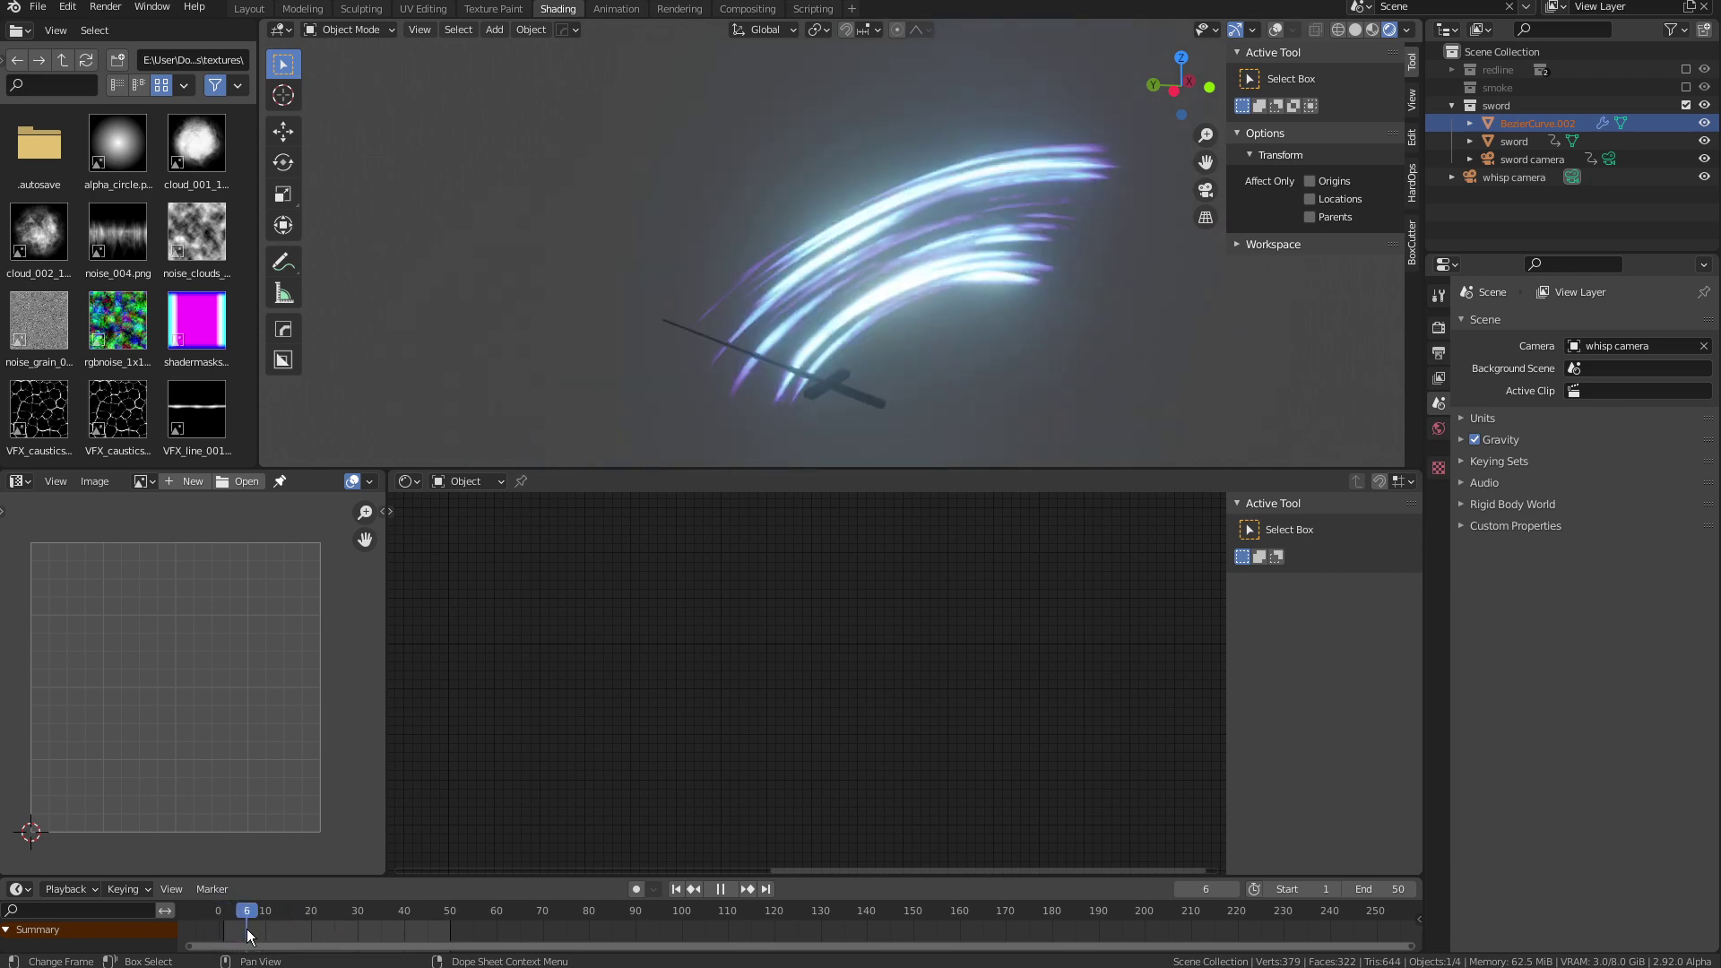
key("space")
Switch the viewport to solid shading, select the curved slash mesh and examine its shape around the sword from several angles
left_click(1355, 30)
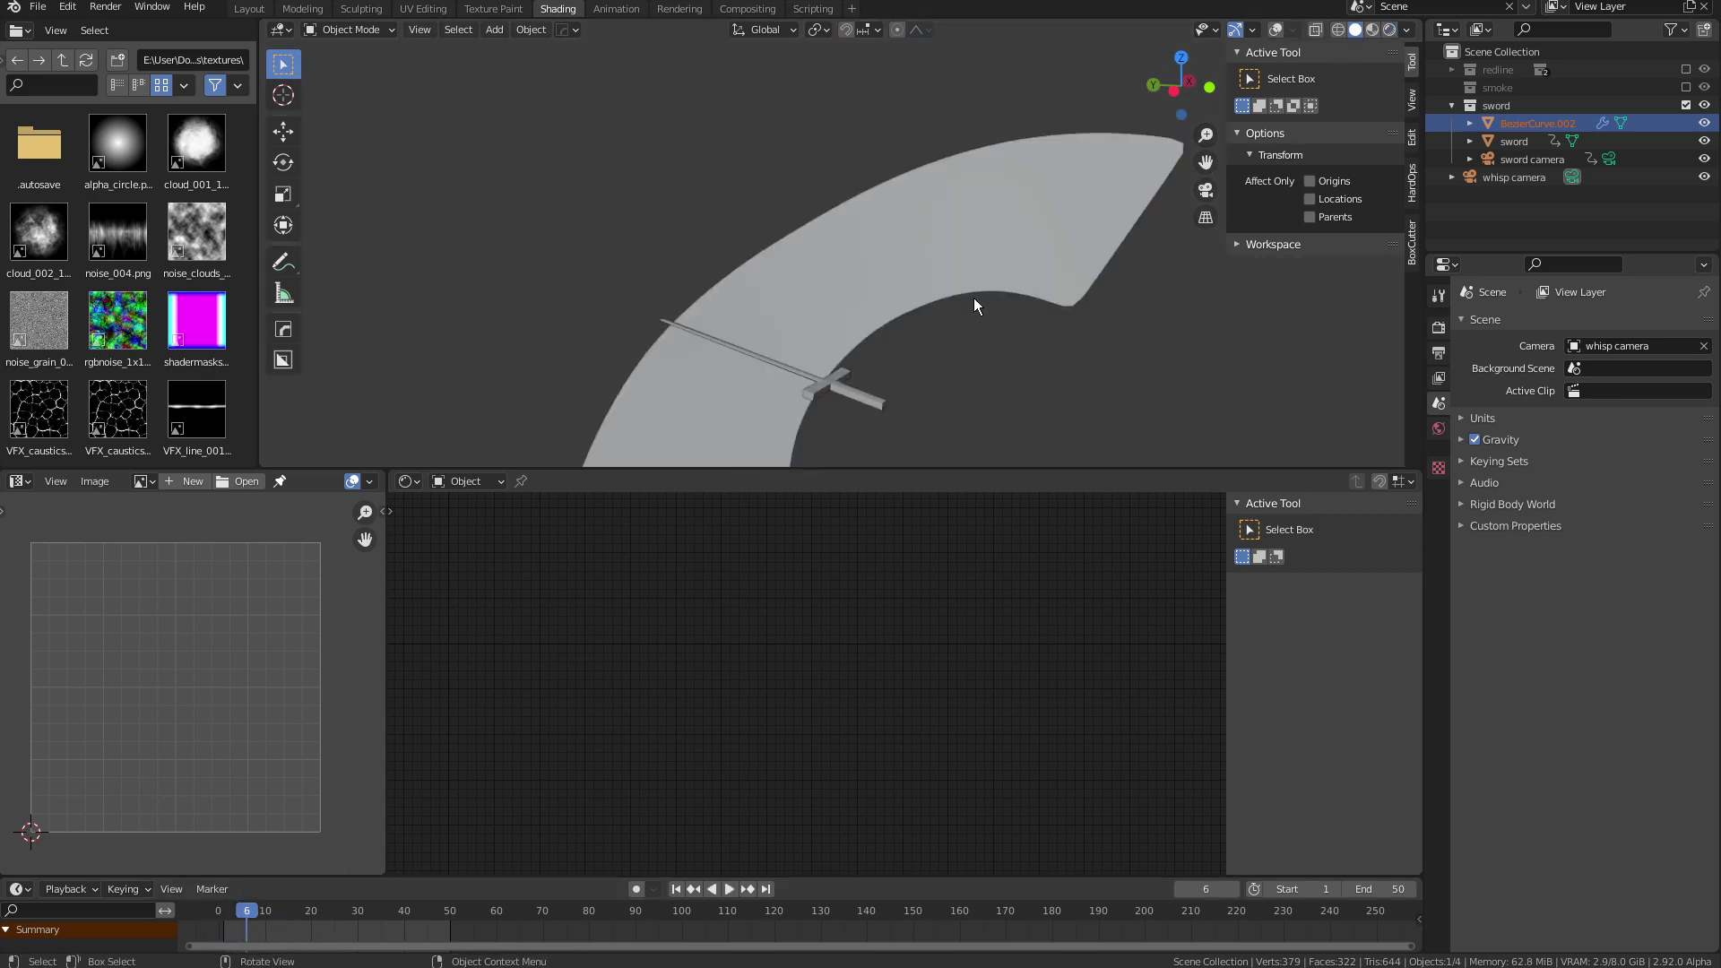
middle_click_drag(973, 297, 893, 222)
left_click(976, 245)
middle_click_drag(989, 276, 1029, 362)
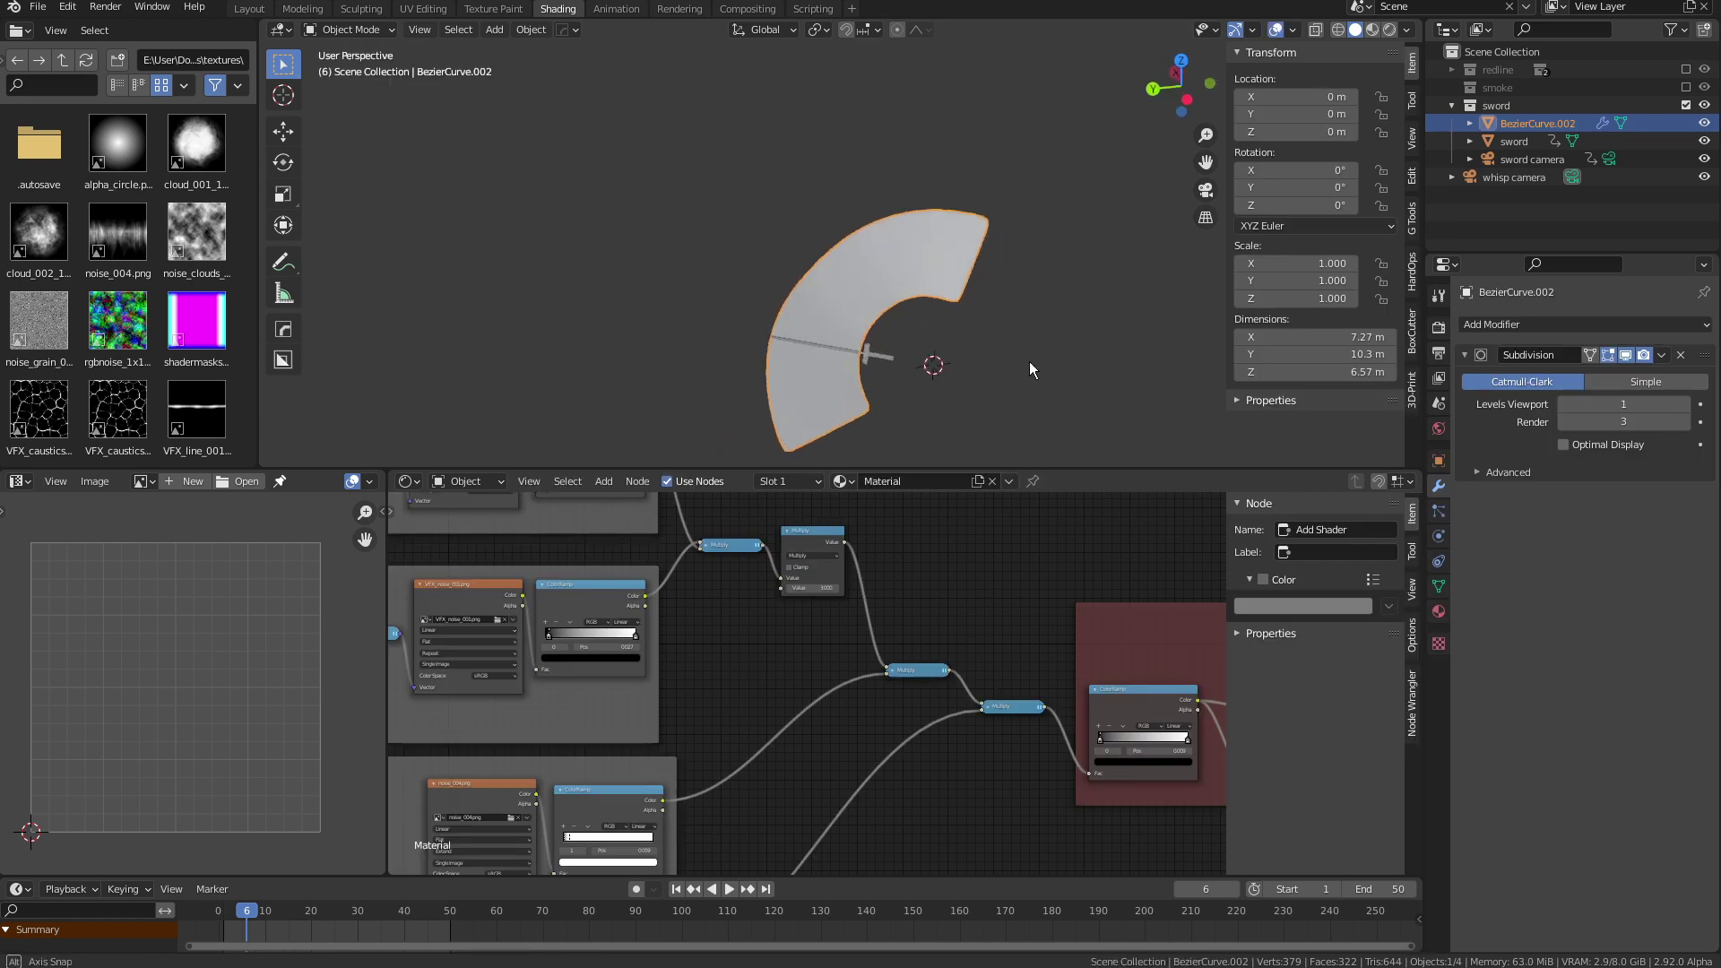
scroll(957, 344, "up", 3)
scroll(957, 344, "down", 3)
middle_click_drag(896, 303, 949, 313)
middle_click_drag(916, 223, 708, 437)
middle_click_drag(722, 320, 739, 258, "shift")
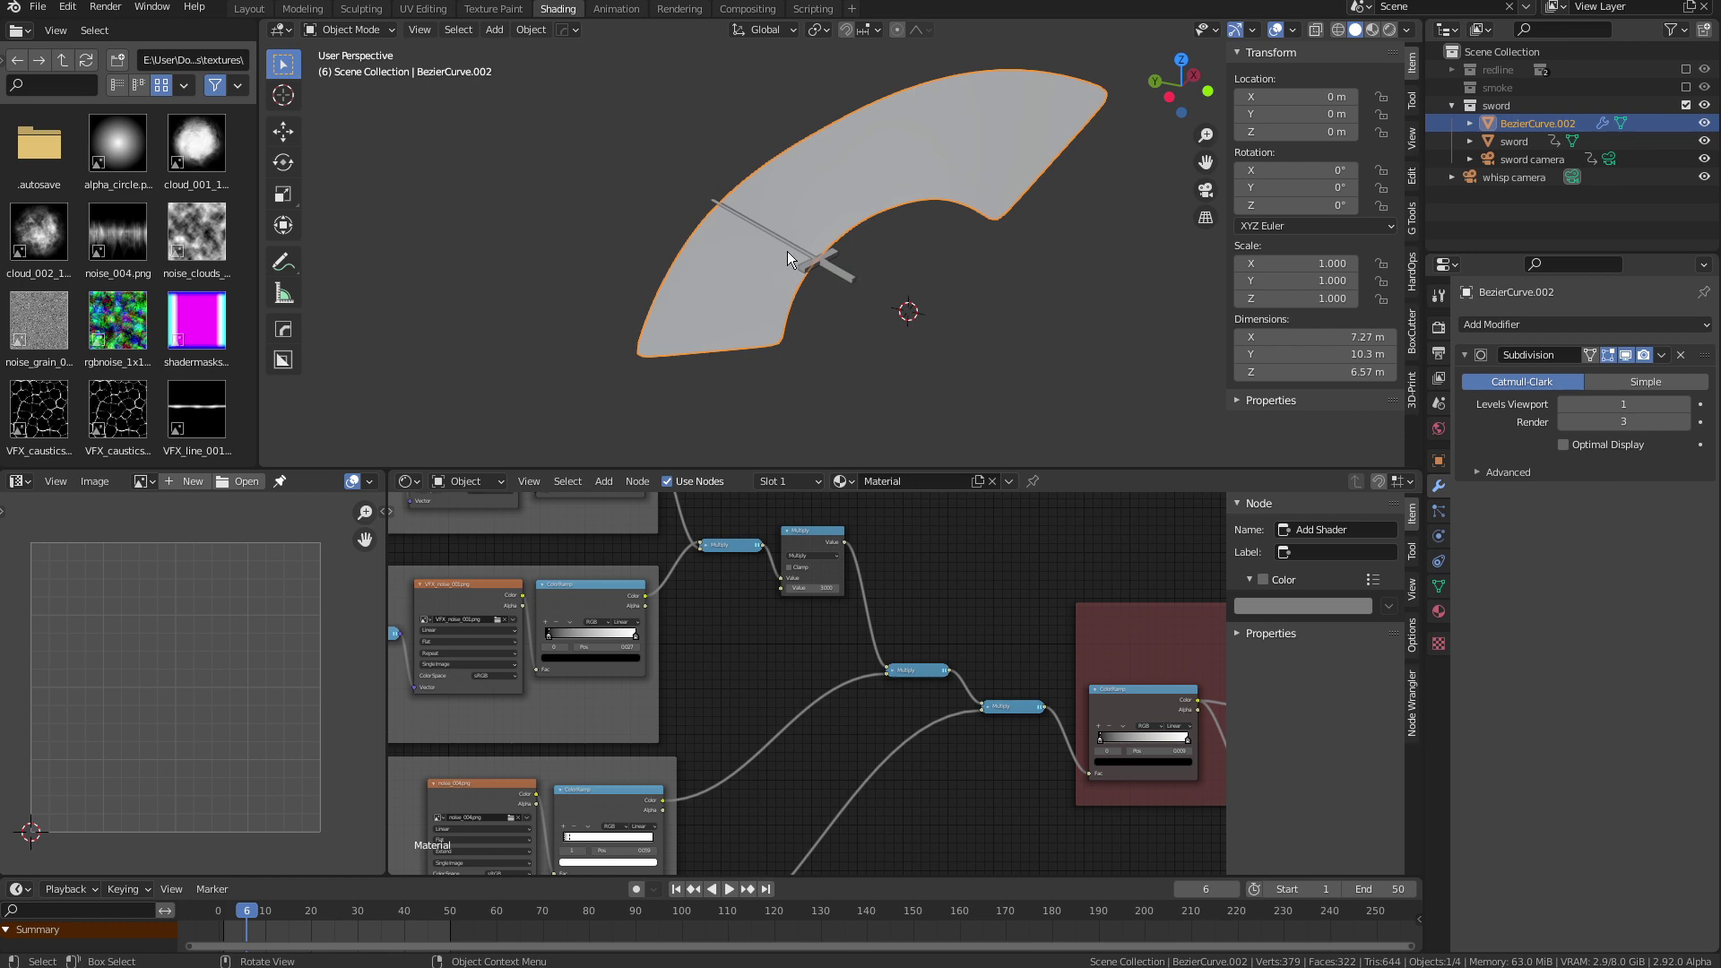
mouse_move(886, 305)
middle_mouse_down()
mouse_move(1079, 246)
mouse_move(905, 299)
mouse_move(882, 288)
middle_mouse_up()
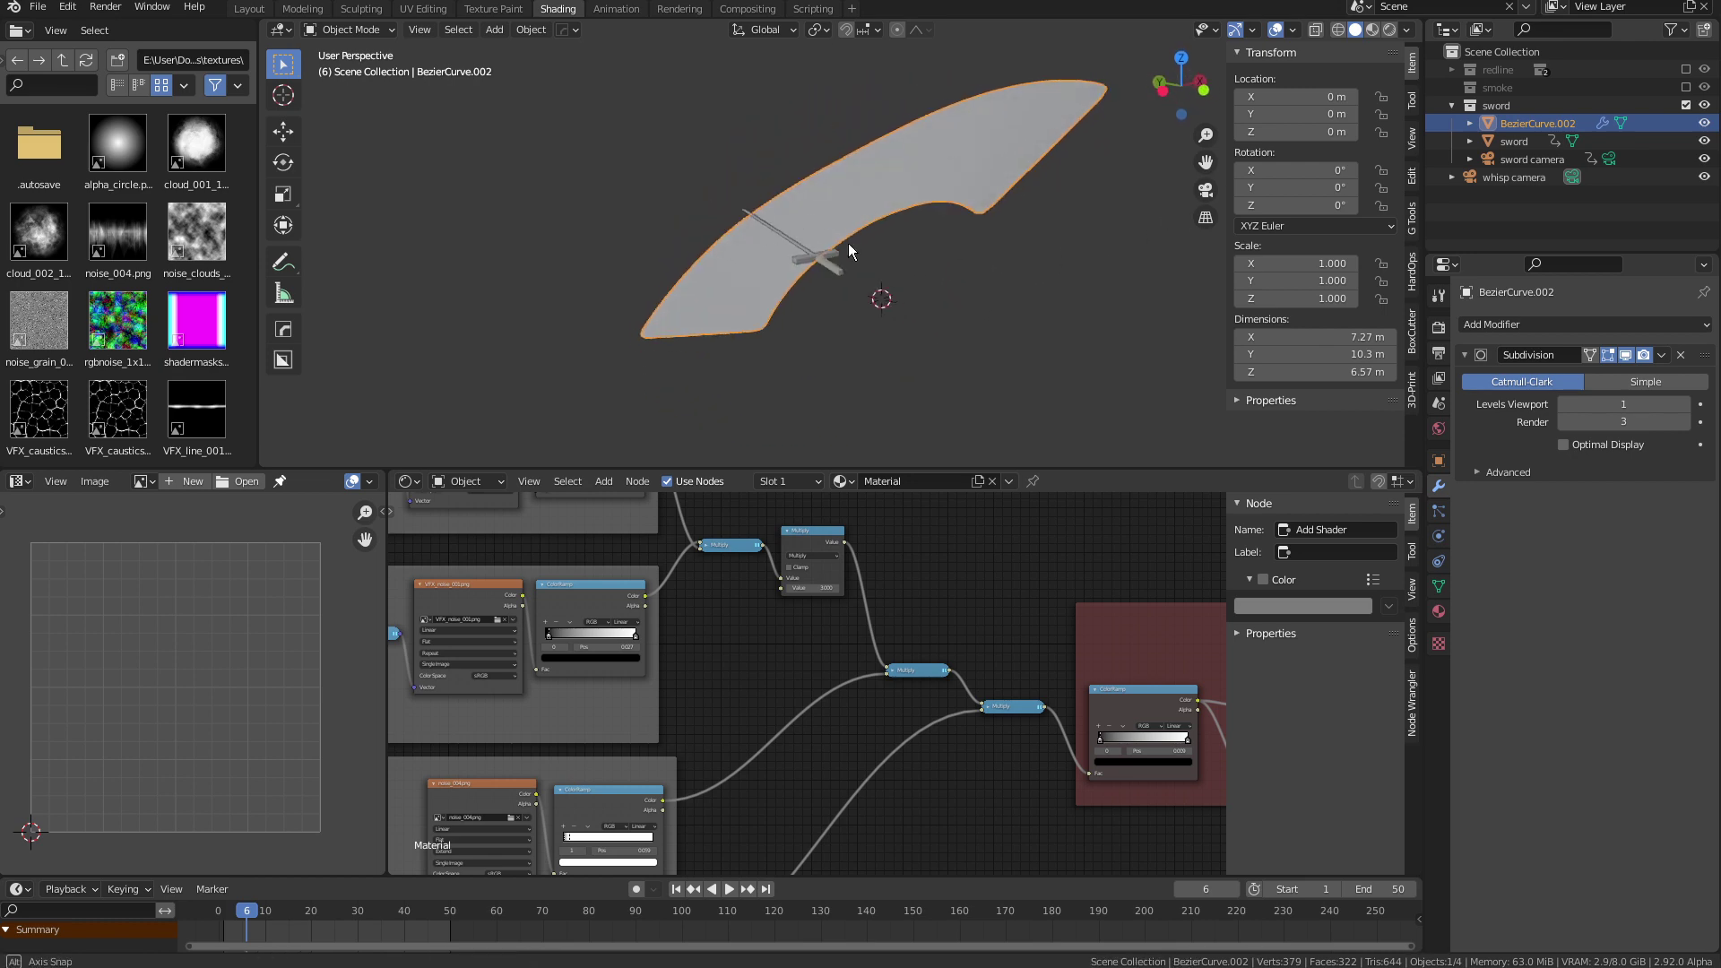
Inspect the slash mesh's topology in Edit Mode and return to Object Mode
key("ctrl+Tab")
left_click(917, 186)
mouse_move(986, 233)
middle_mouse_down()
mouse_move(1039, 256)
mouse_move(986, 259)
middle_mouse_up()
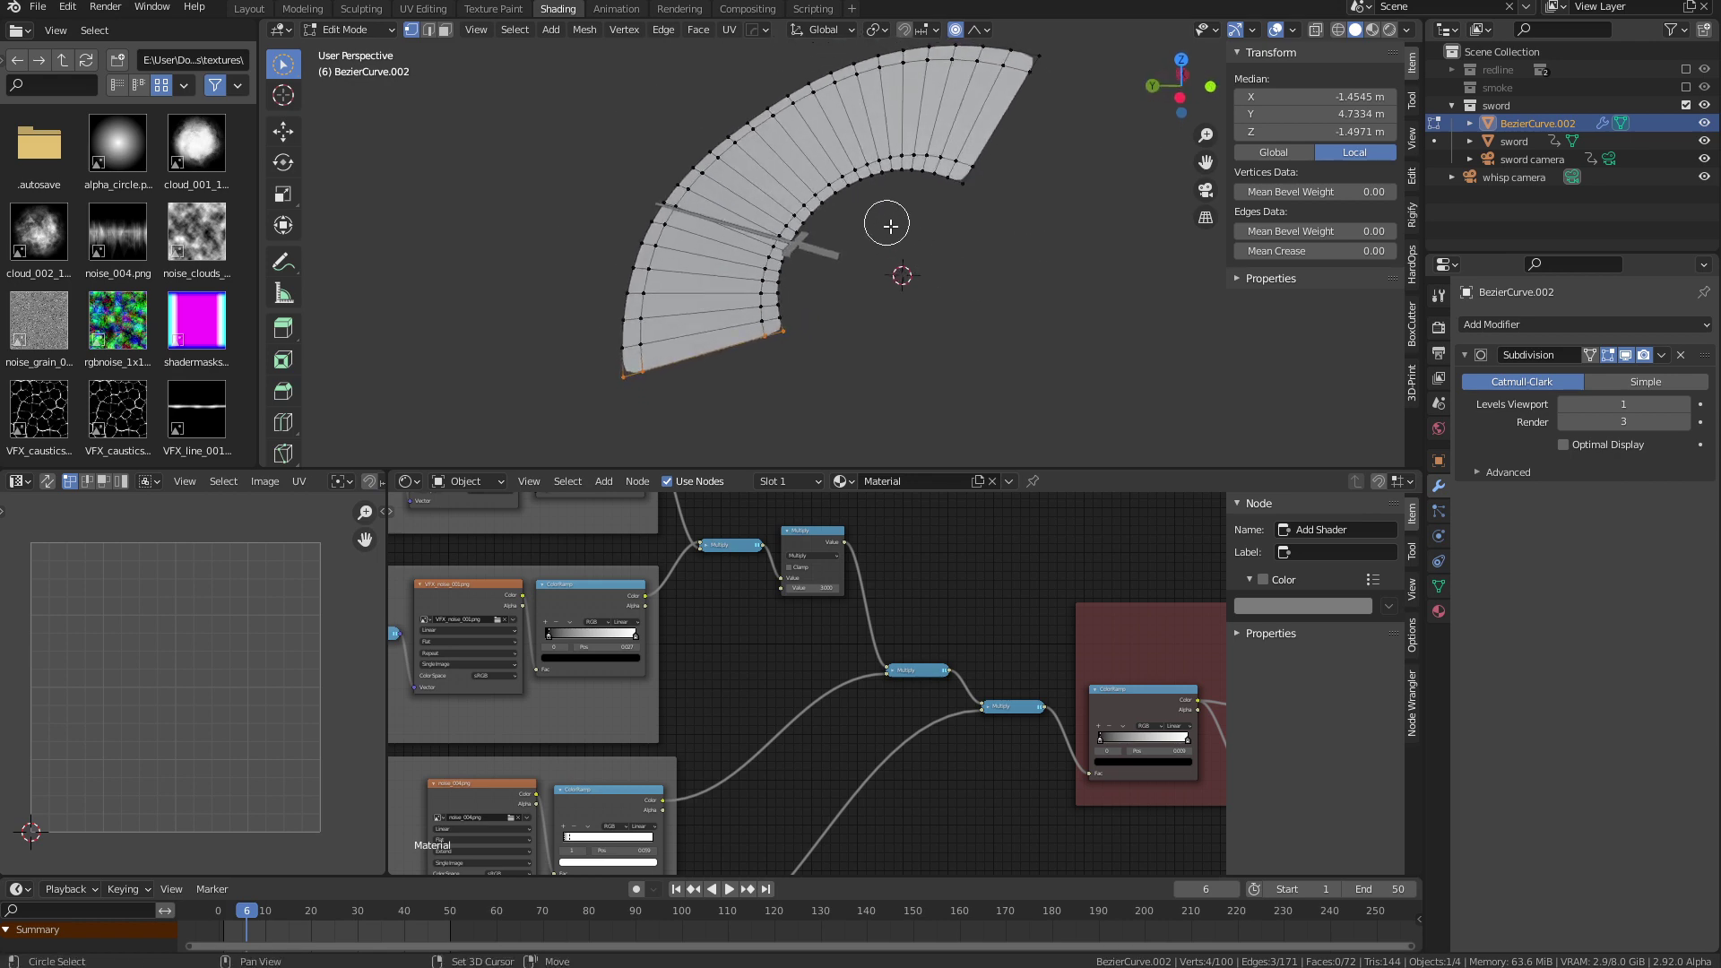
key("ctrl+Tab")
left_click(712, 268)
Examine the slash mesh's curvature from different angles and get an overview of its whole material node tree
middle_click_drag(806, 295, 971, 310)
scroll(805, 255, "up", 5)
scroll(970, 301, "down", 6)
scroll(970, 301, "up", 2)
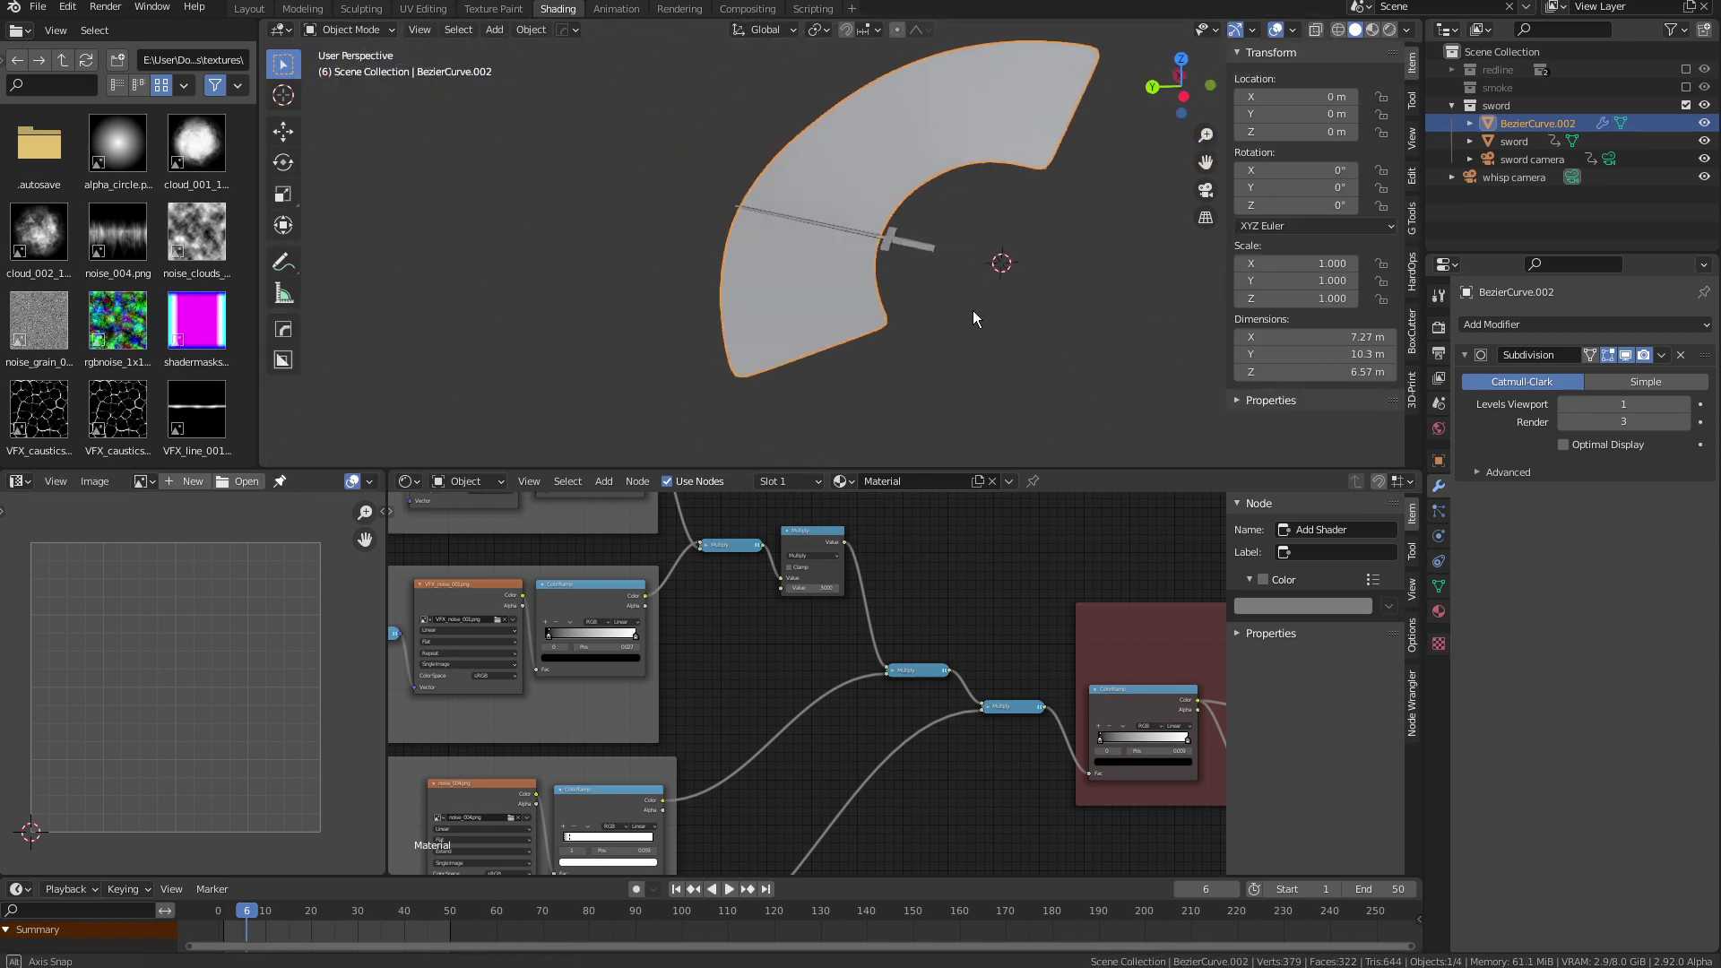
scroll(777, 647, "down", 5)
middle_click_drag(759, 654, 875, 638)
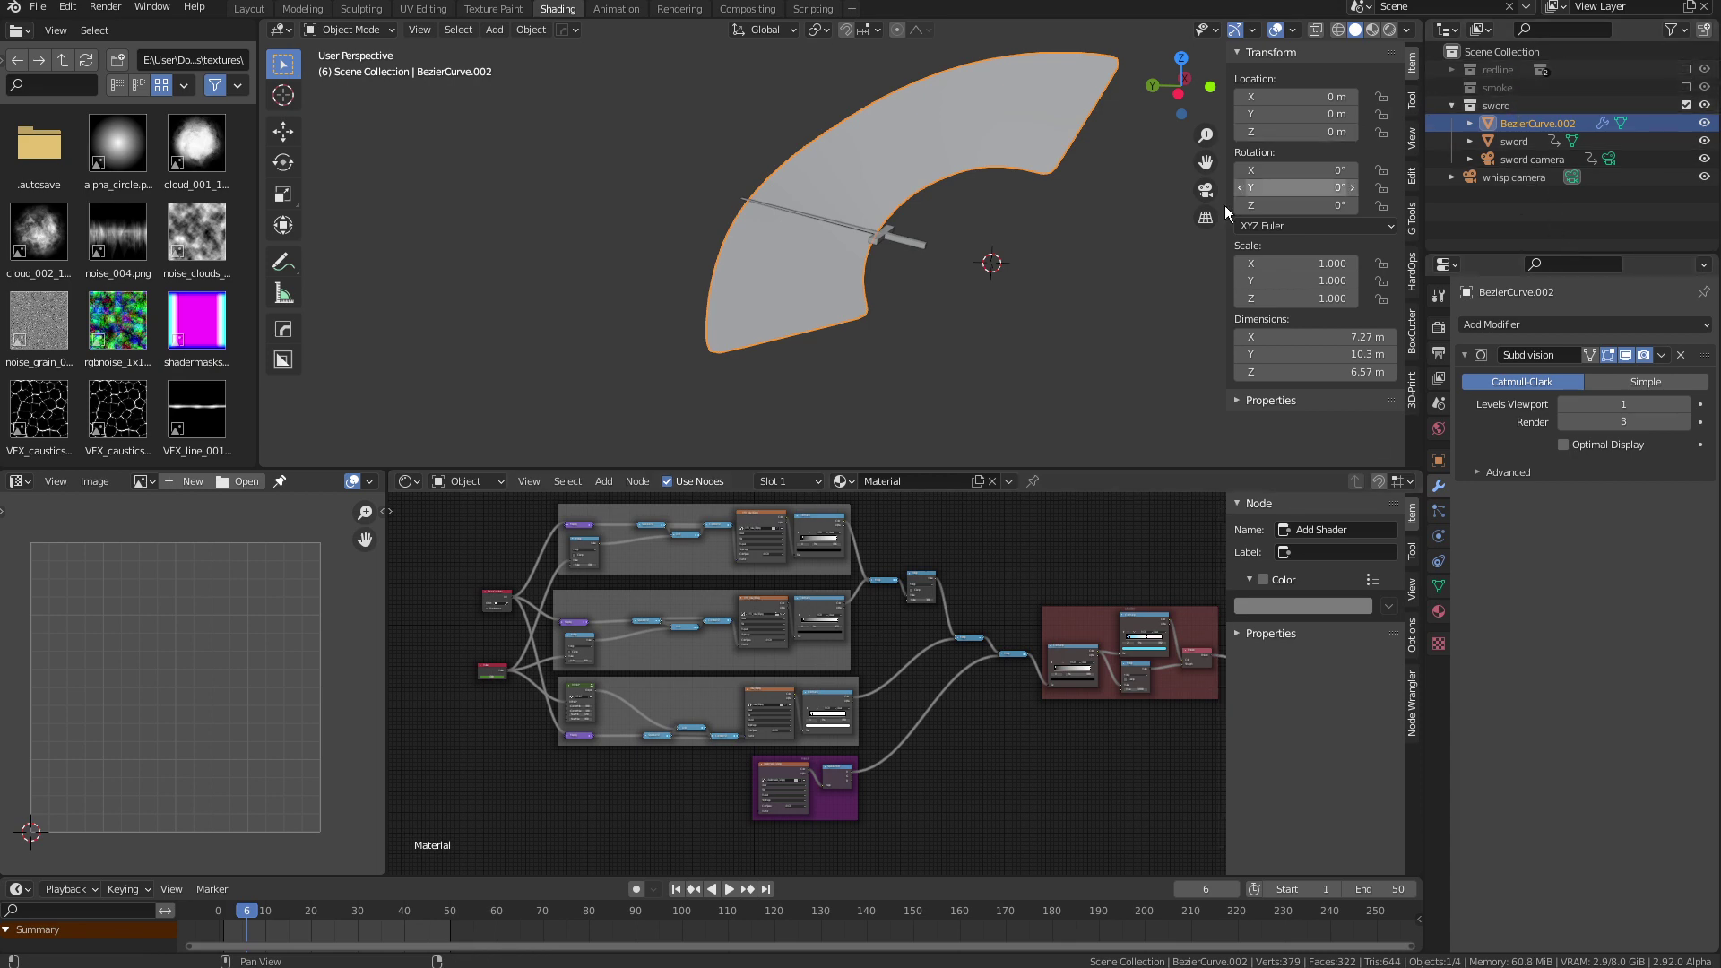
middle_click_drag(1082, 273, 998, 251)
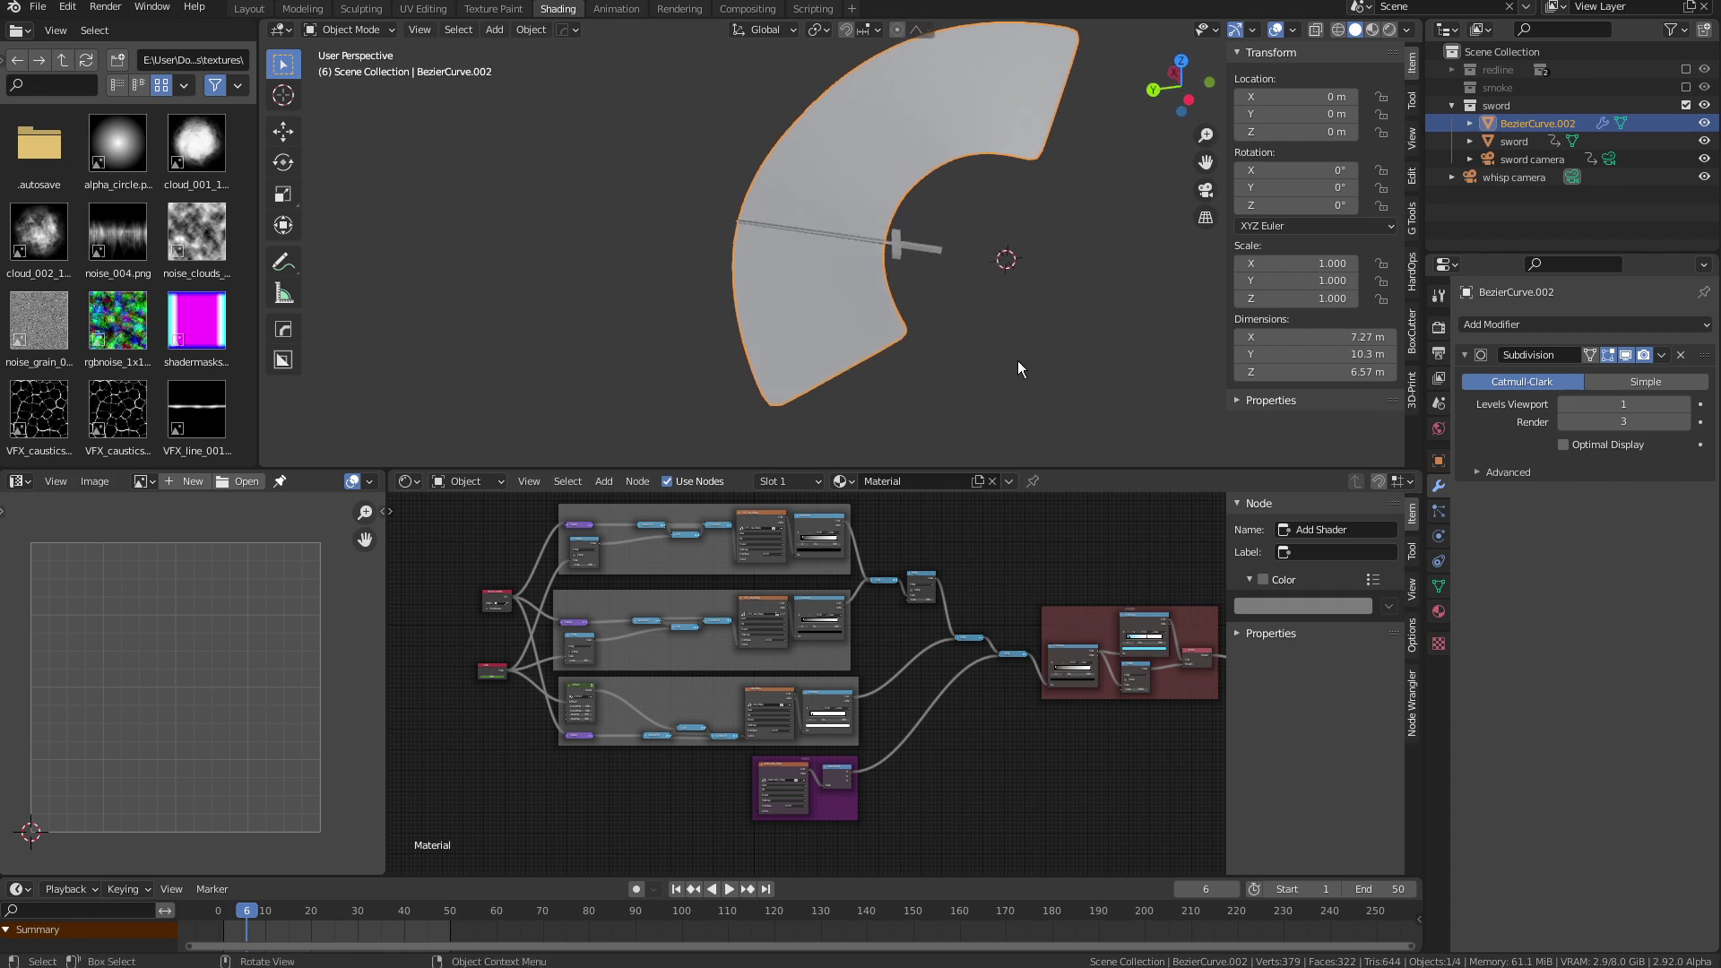
middle_click_drag(1035, 310, 963, 290)
middle_click_drag(950, 224, 906, 260)
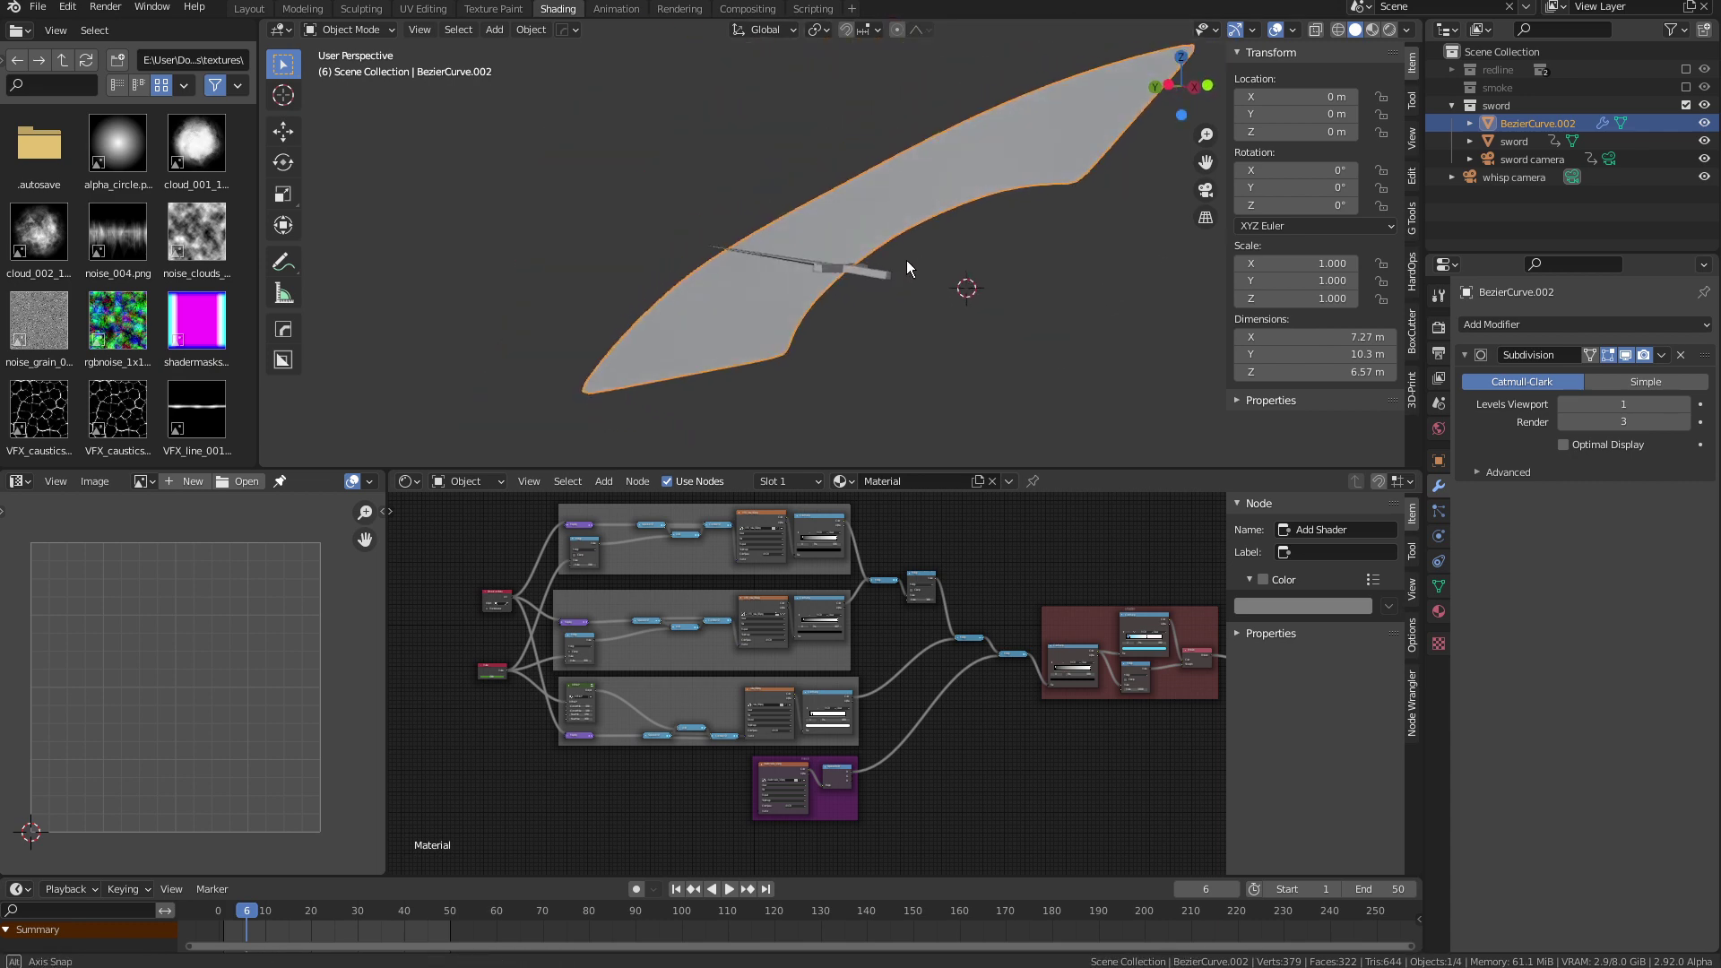
Trace the noise branches back to their shared input and select the animated Value node to show its keyframes
middle_click_drag(904, 625, 868, 626)
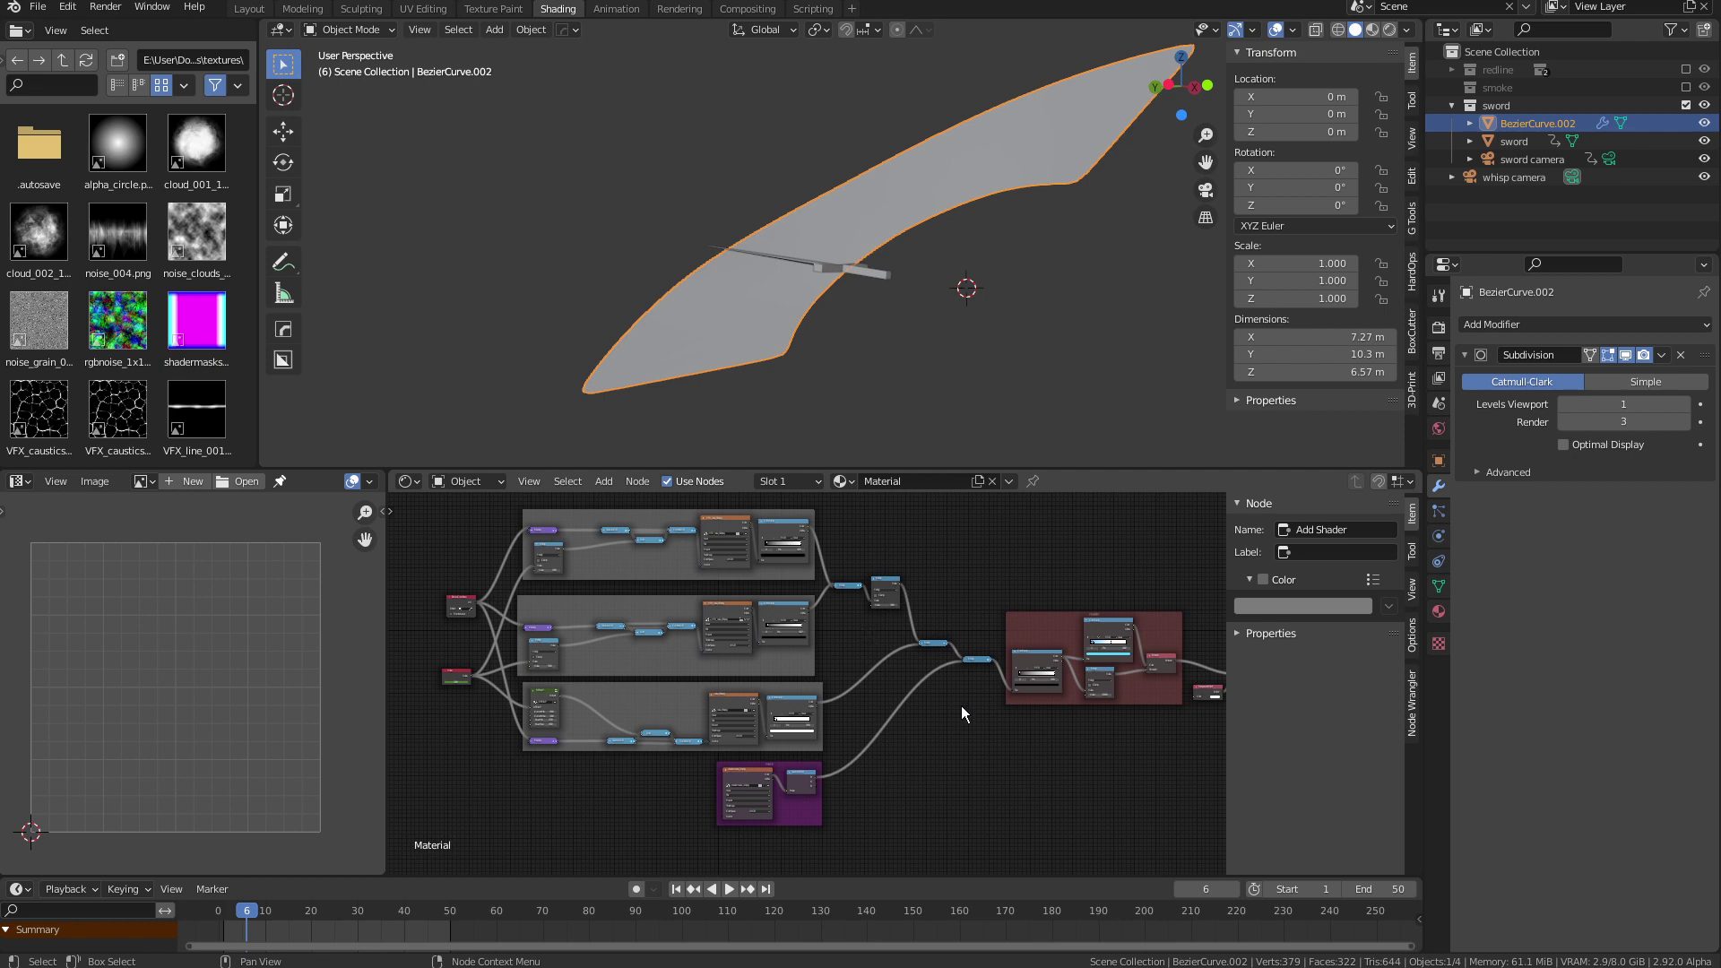
middle_click_drag(960, 714, 848, 718)
scroll(862, 670, "up", 5)
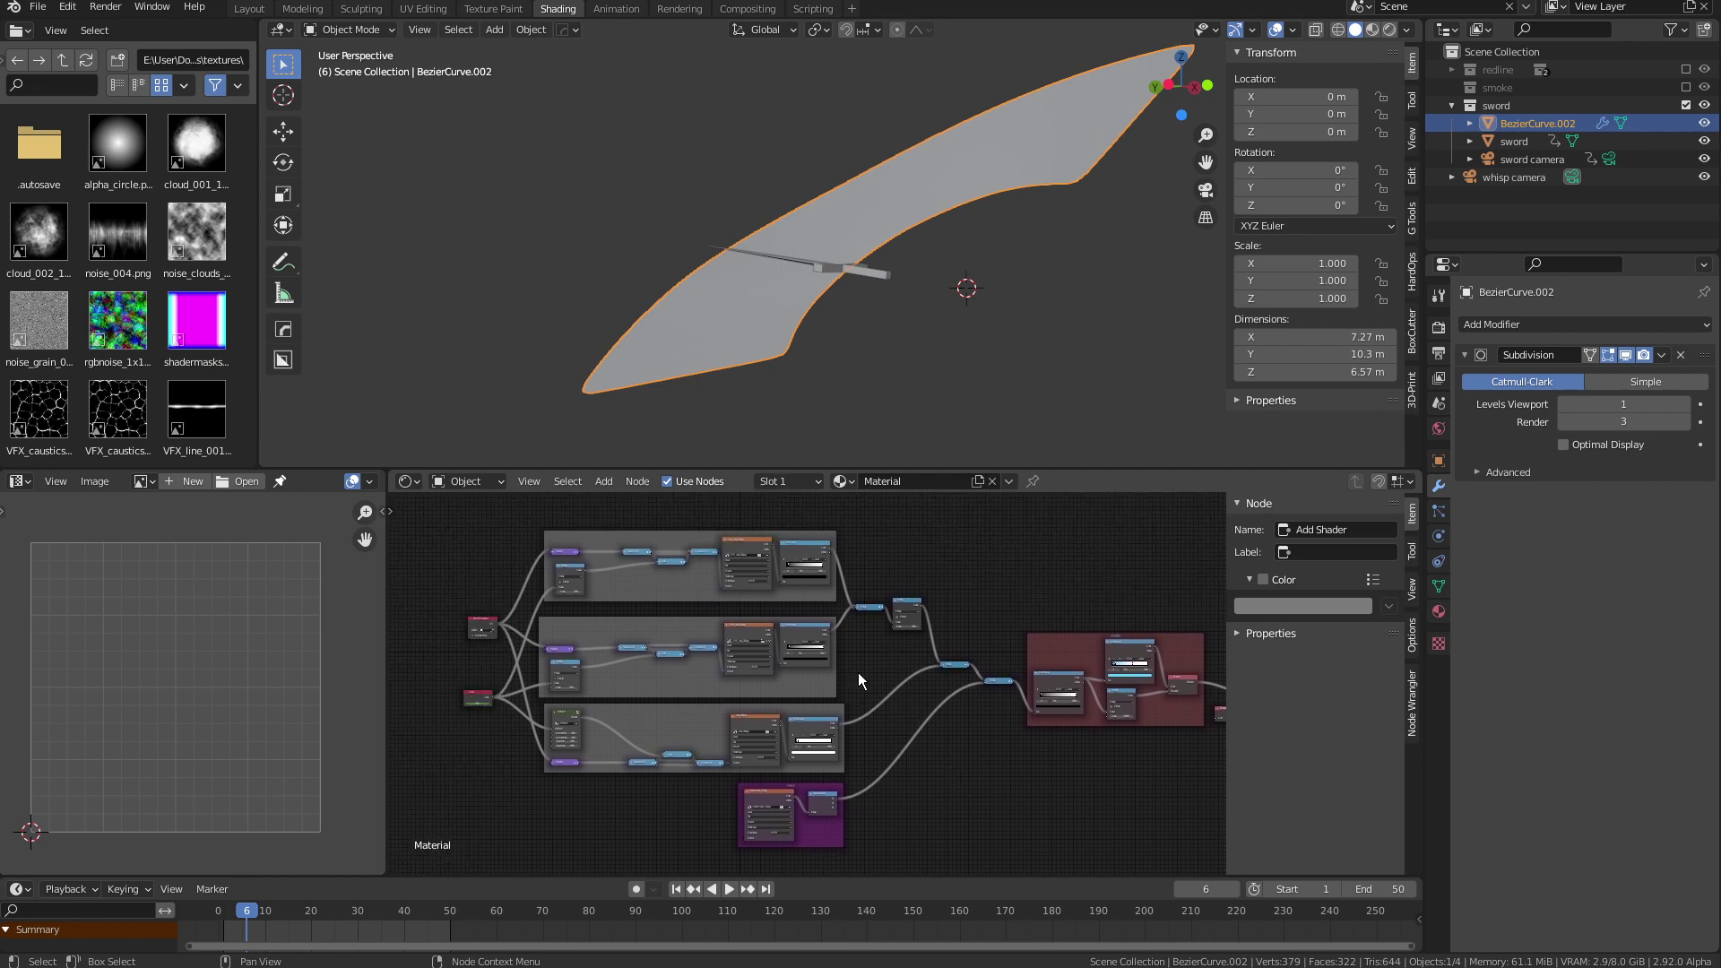
middle_click_drag(647, 700, 962, 632)
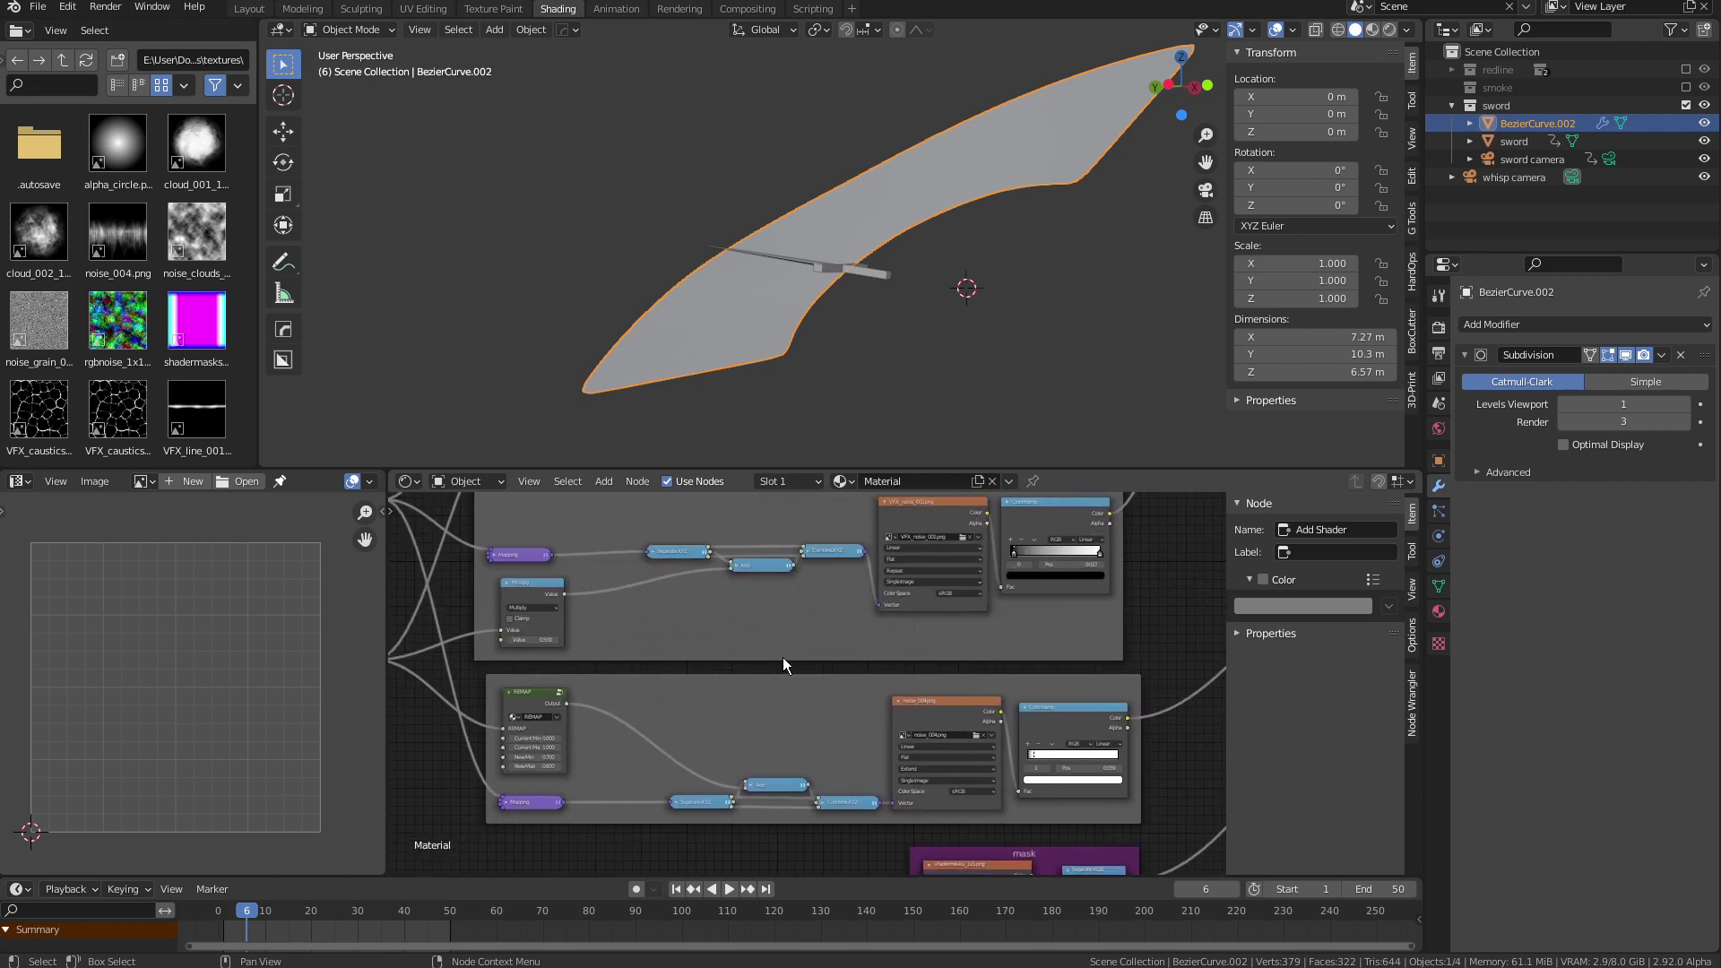
middle_click_drag(698, 642, 922, 599)
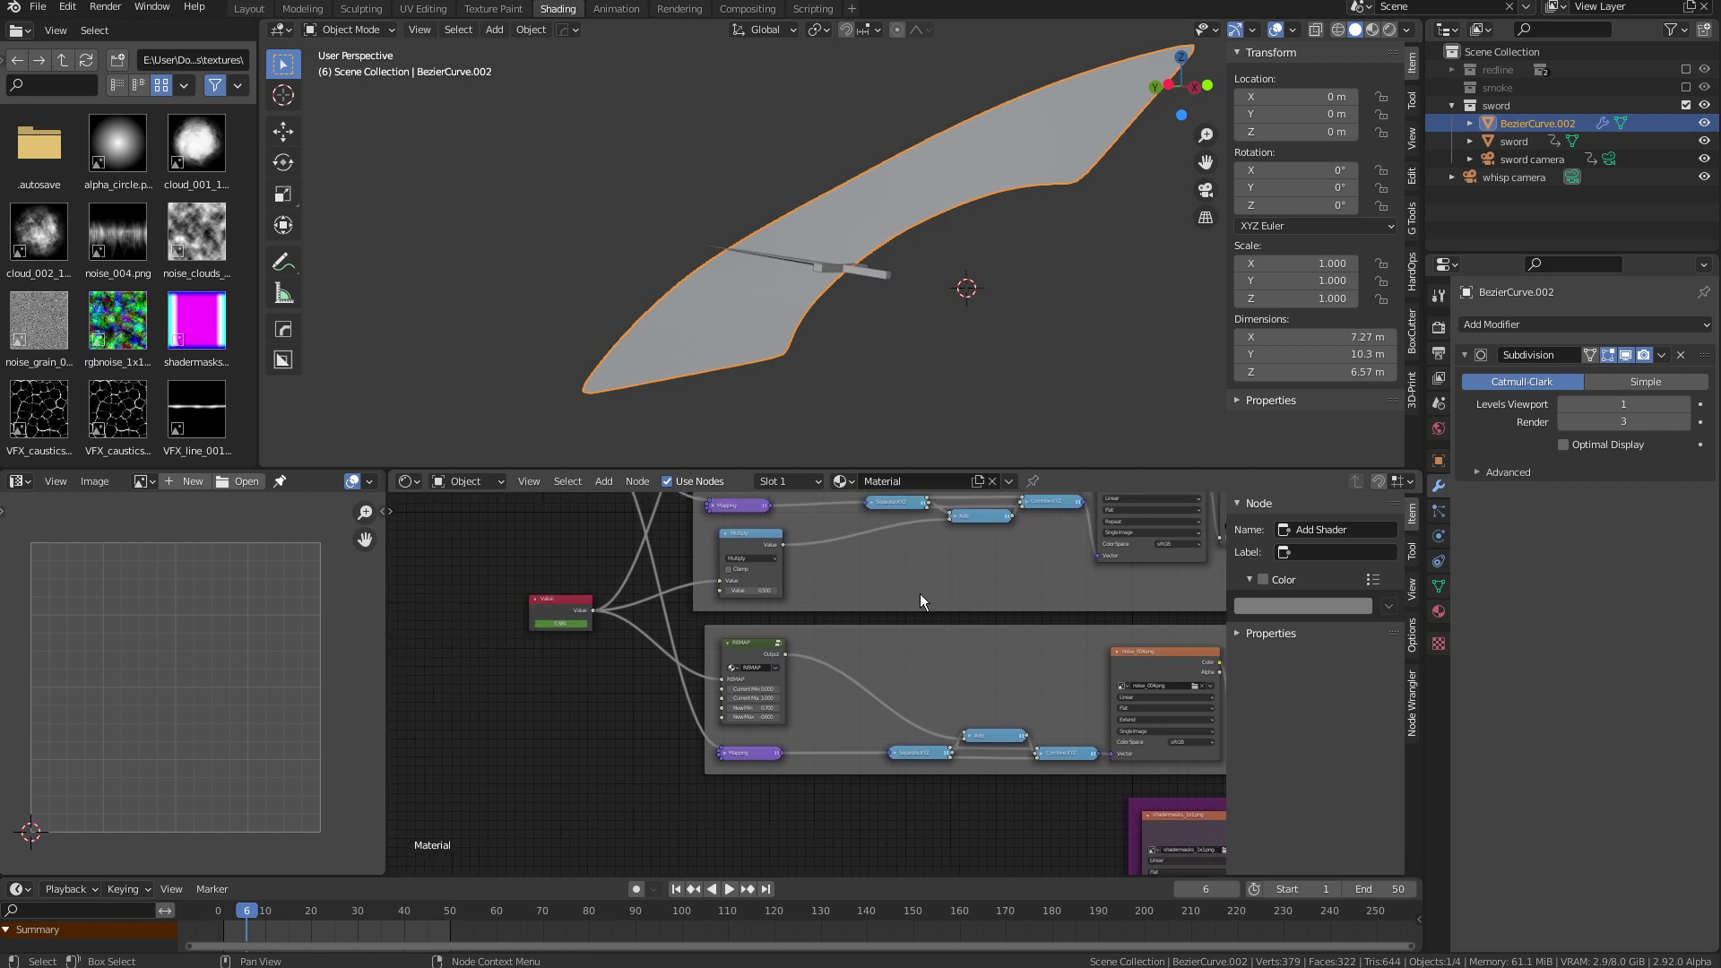
scroll(937, 658, "up", 1)
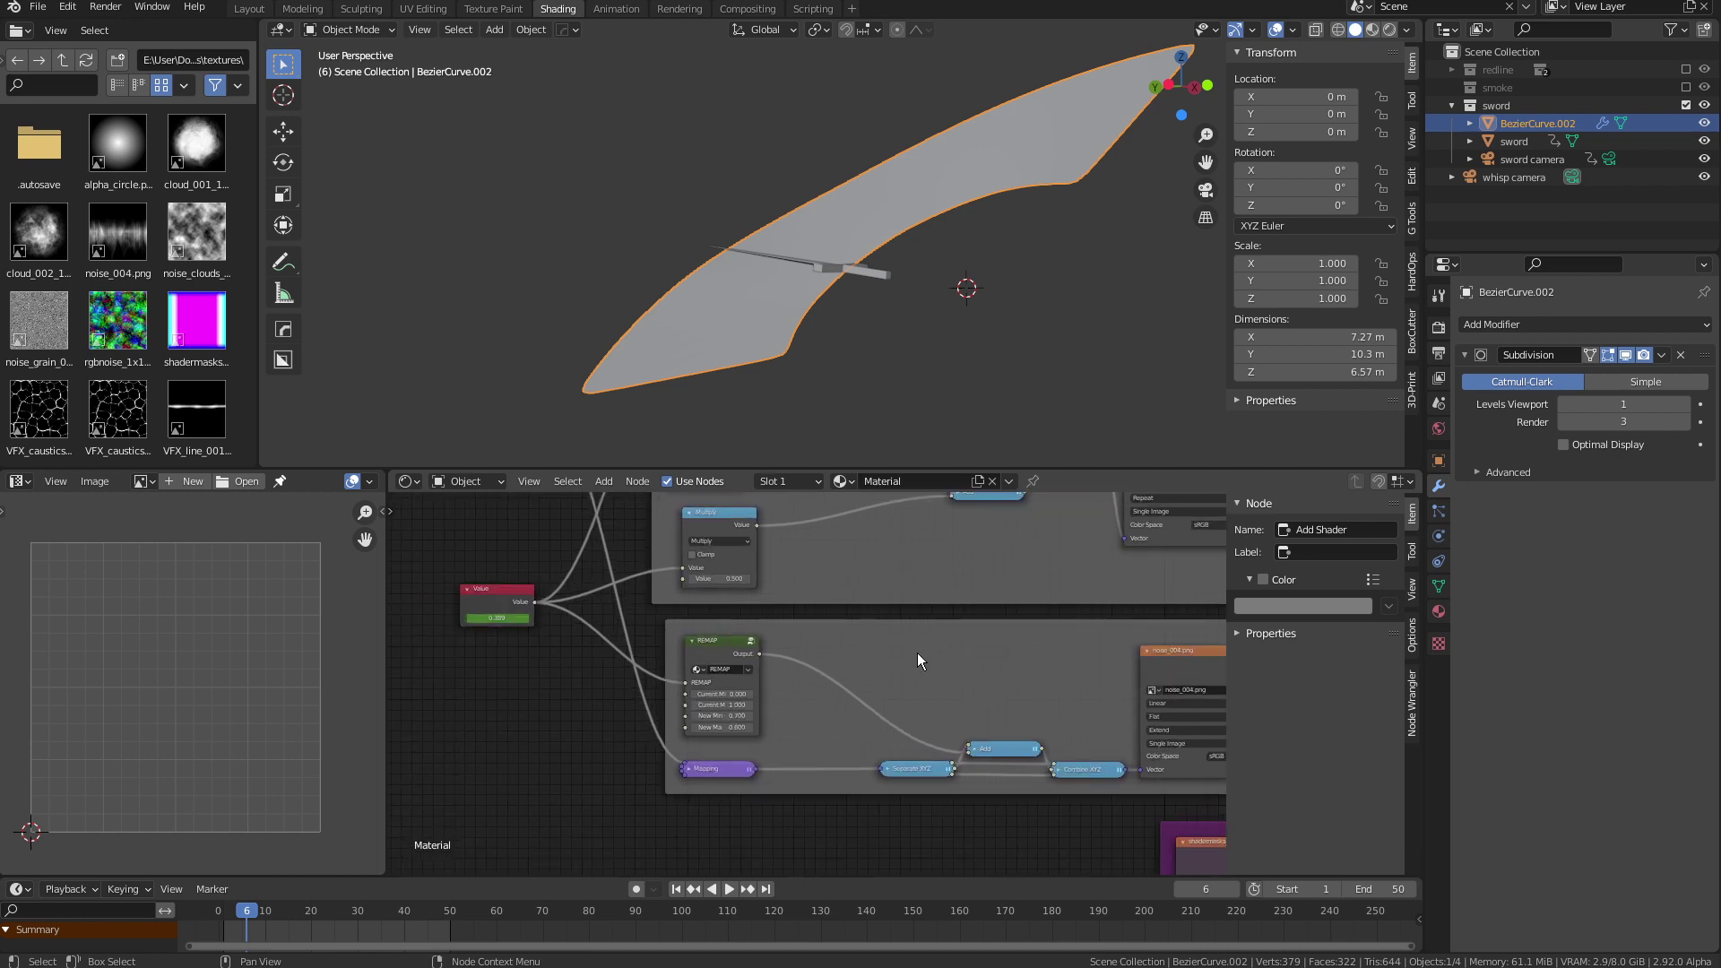
middle_click_drag(392, 586, 620, 599)
left_click_drag(728, 614, 692, 607)
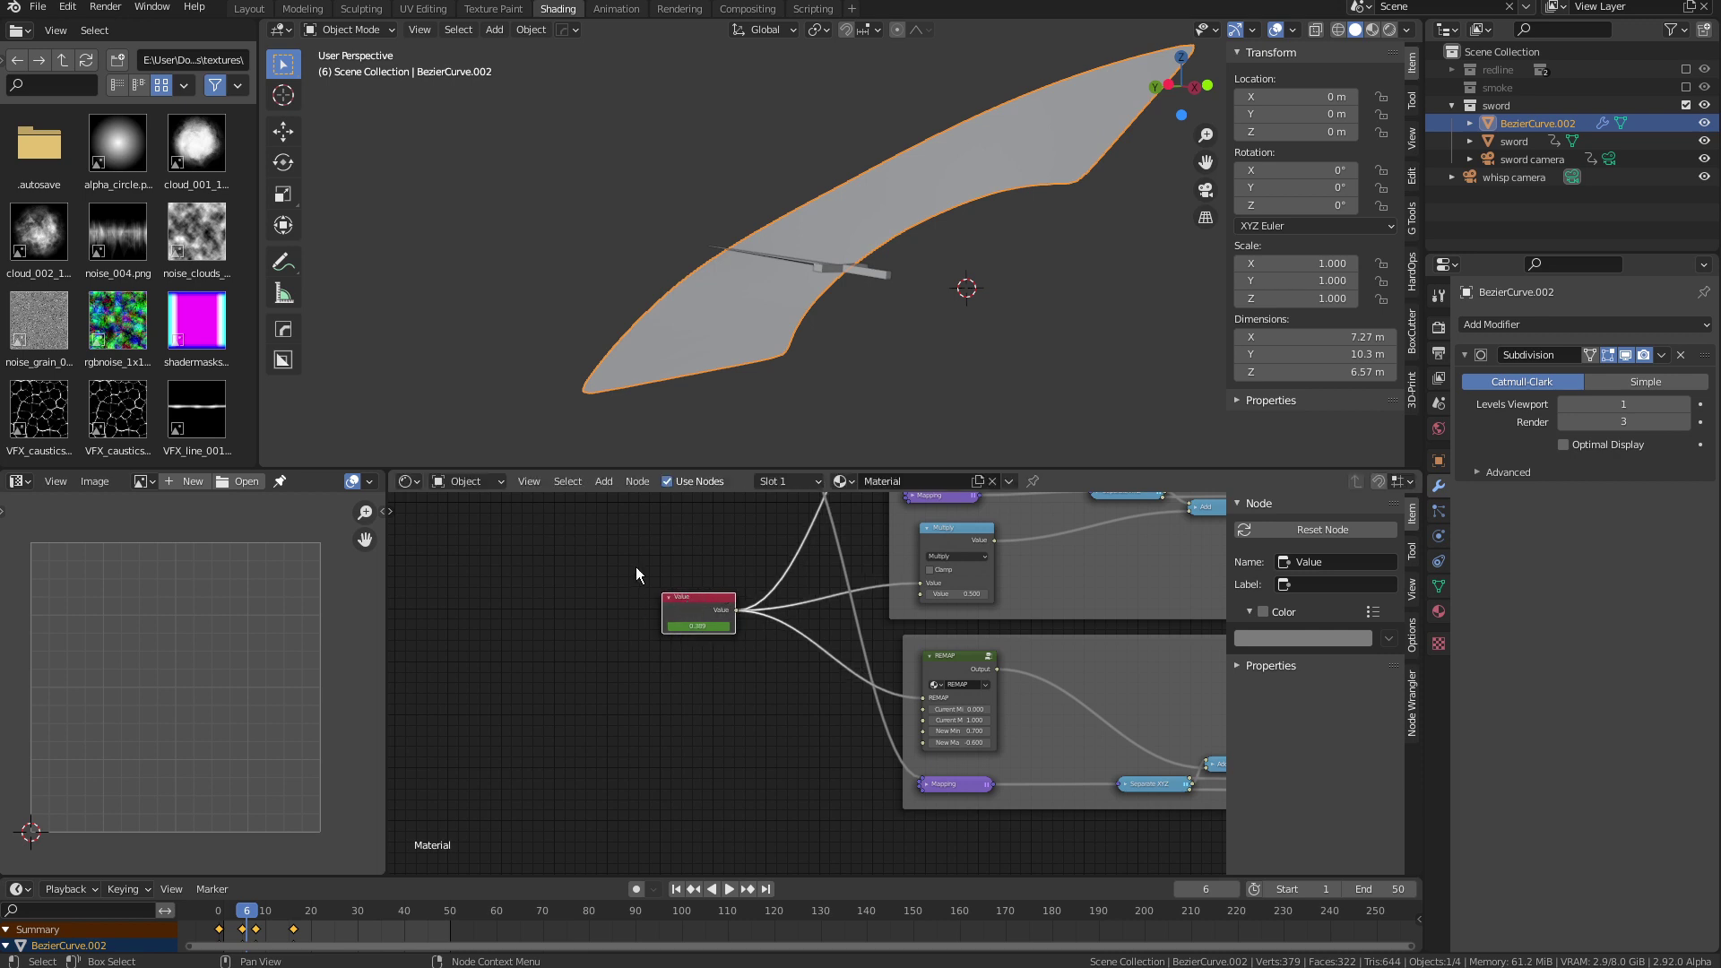
Return the viewport to rendered shading and play the slash animation to see the Value node's effect, stopping at frame 8
left_click(1389, 30)
scroll(903, 298, "up", 2)
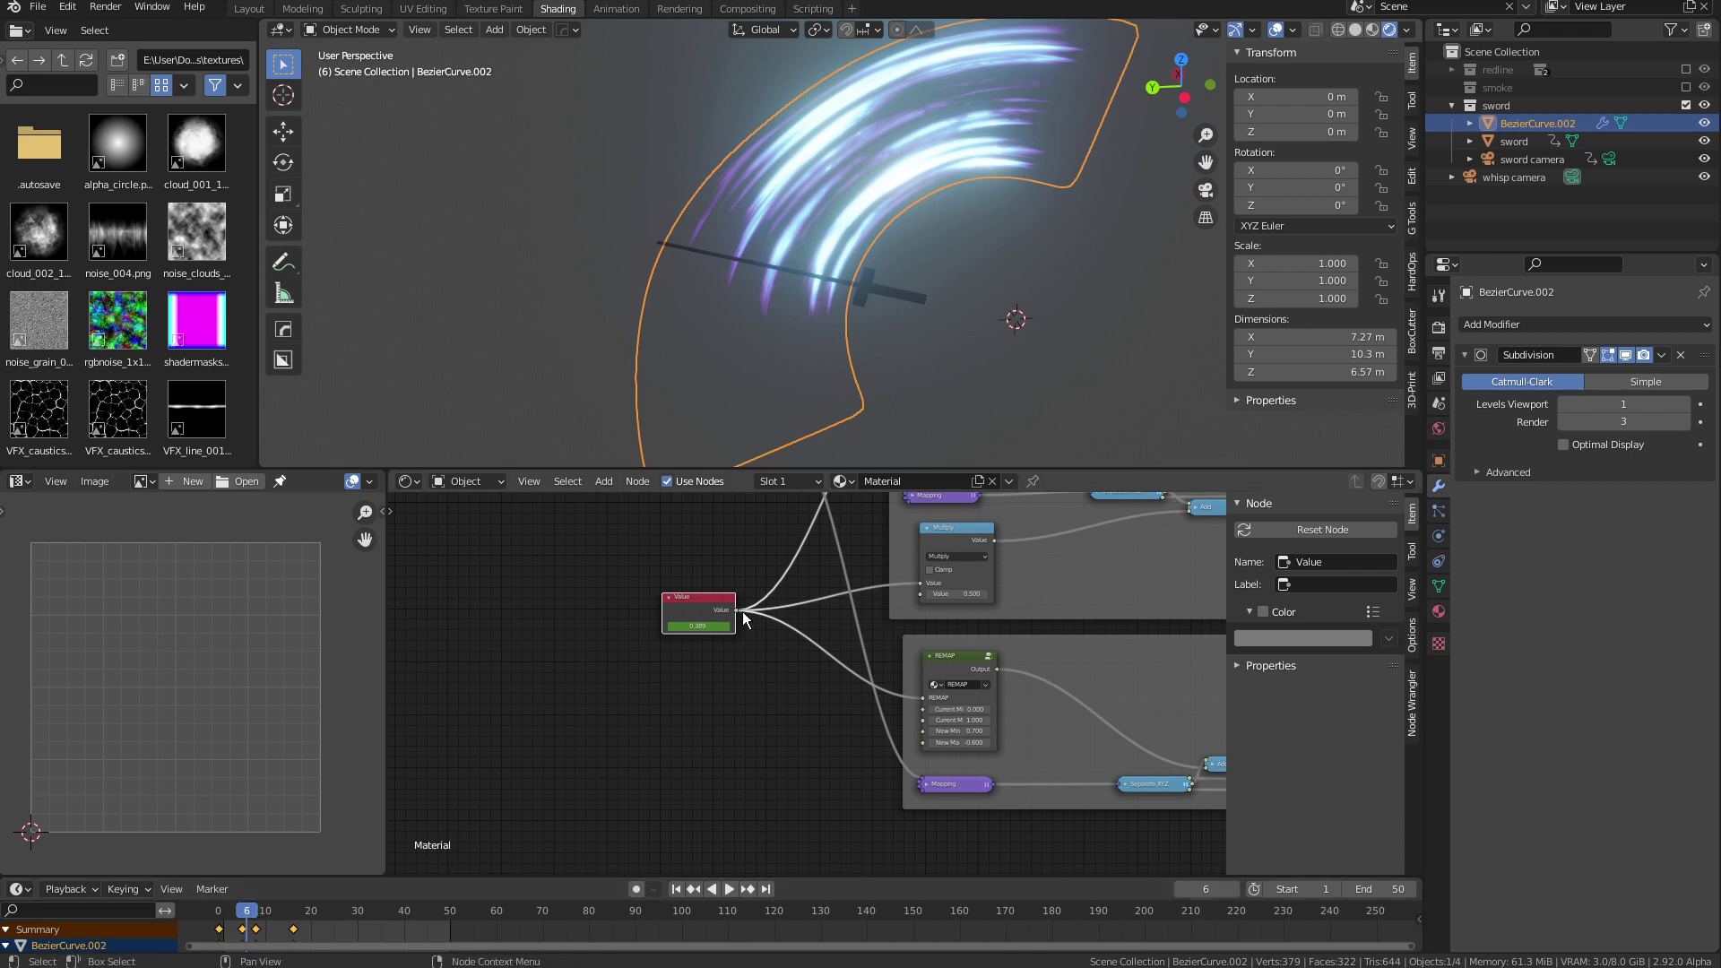
left_click(240, 921)
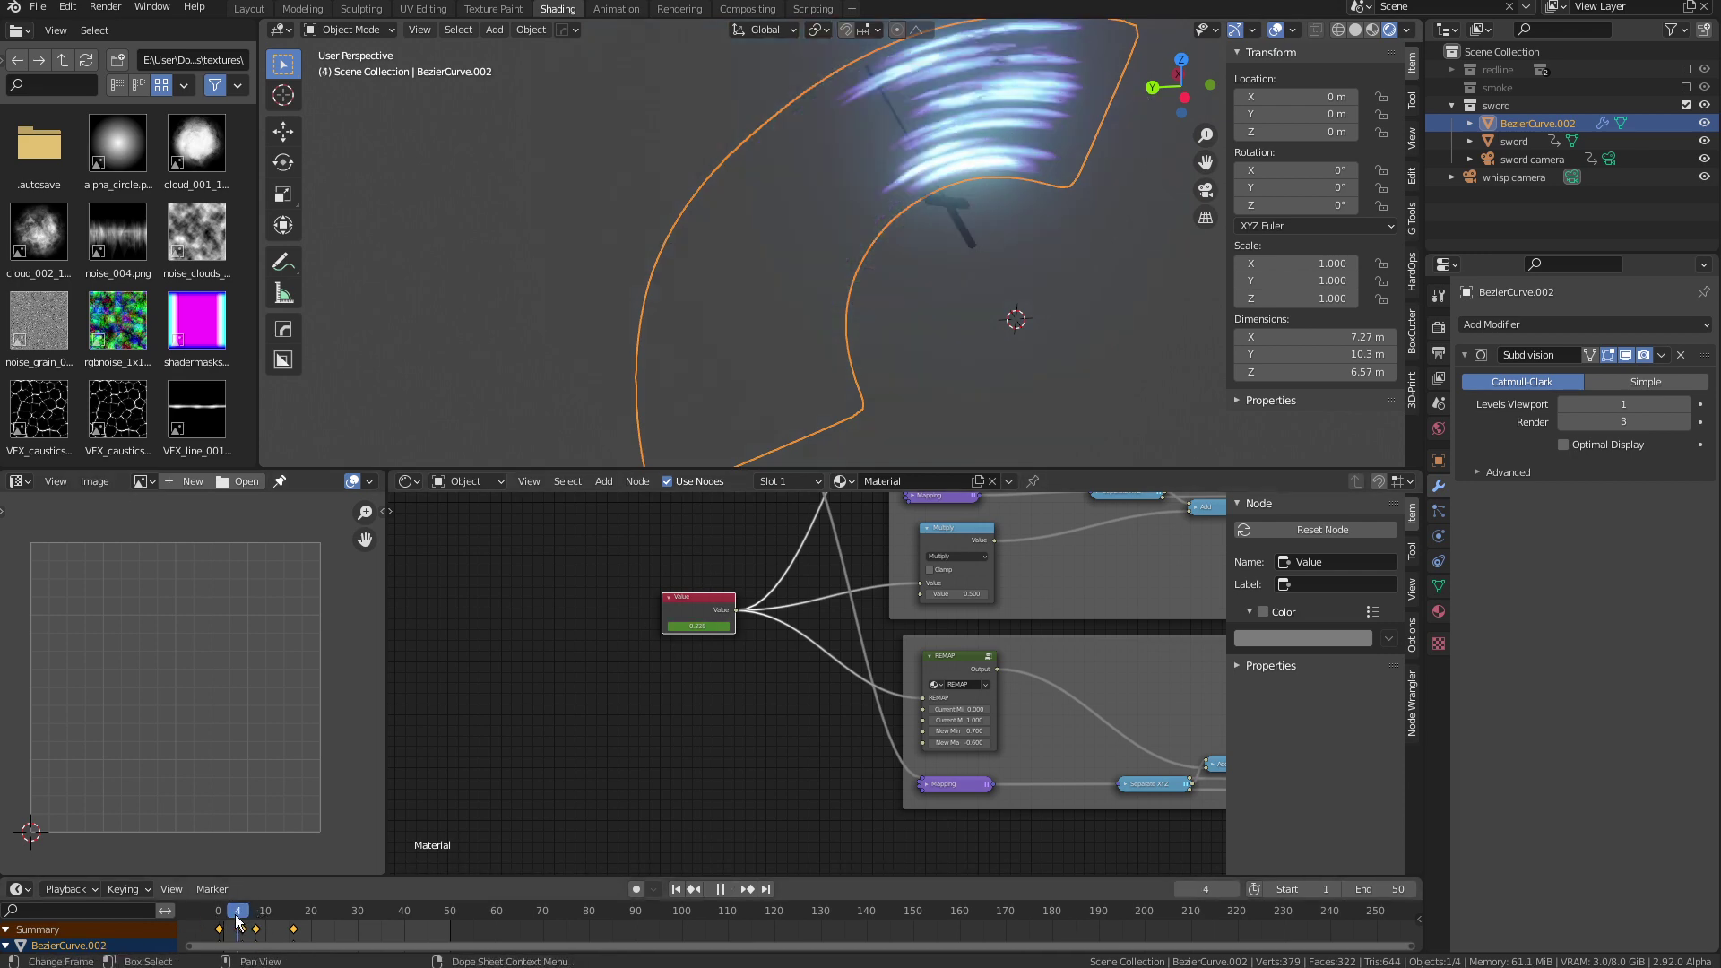
key("space")
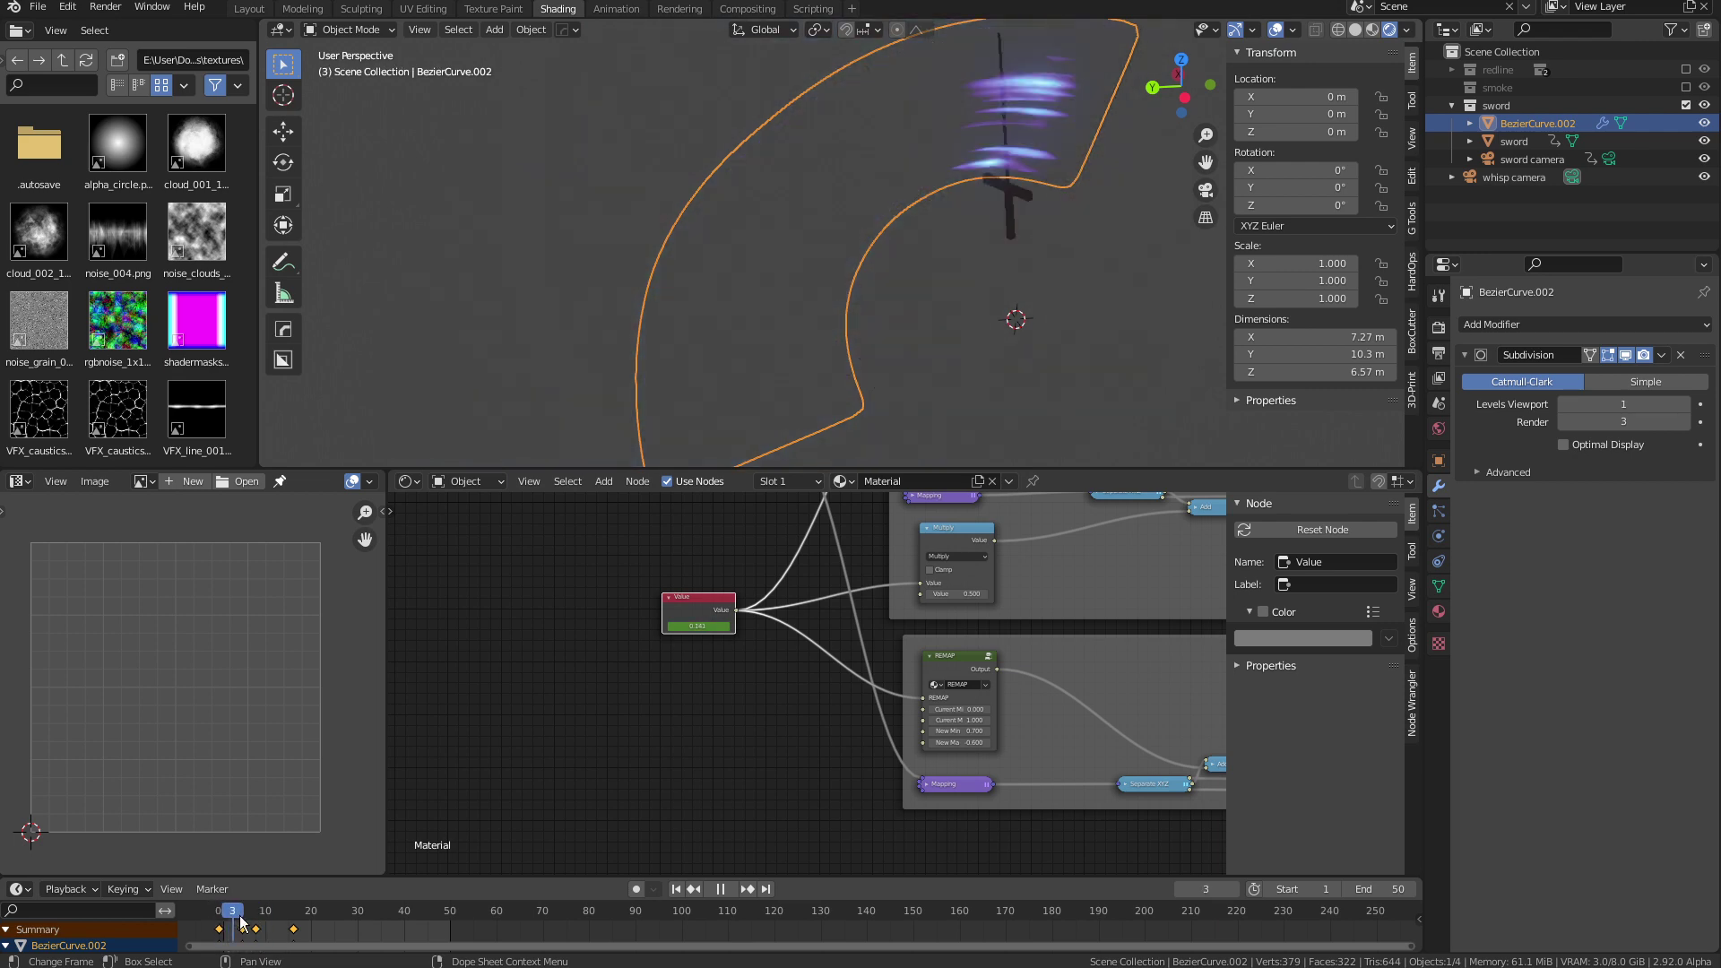
key("space")
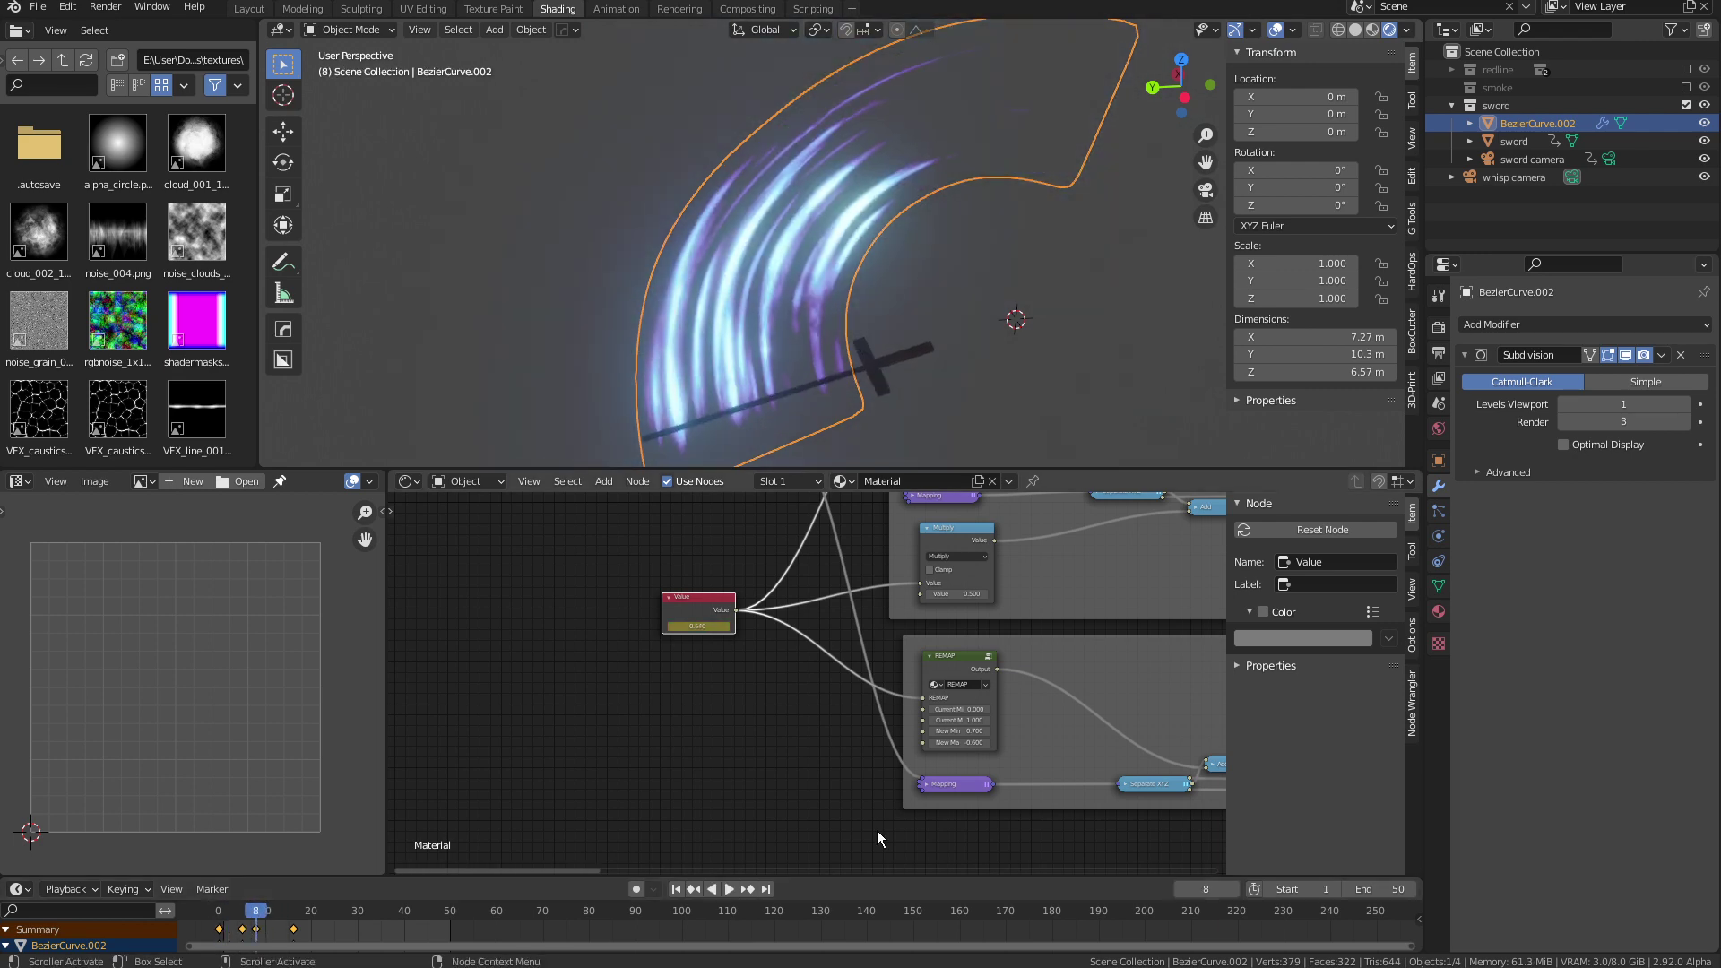
Preview the noise_004.png texture node on the slash mesh and play the animation, stopping at frame 7
middle_click_drag(1063, 667, 766, 654)
scroll(767, 695, "down", 2)
scroll(601, 690, "right", 2, "ctrl")
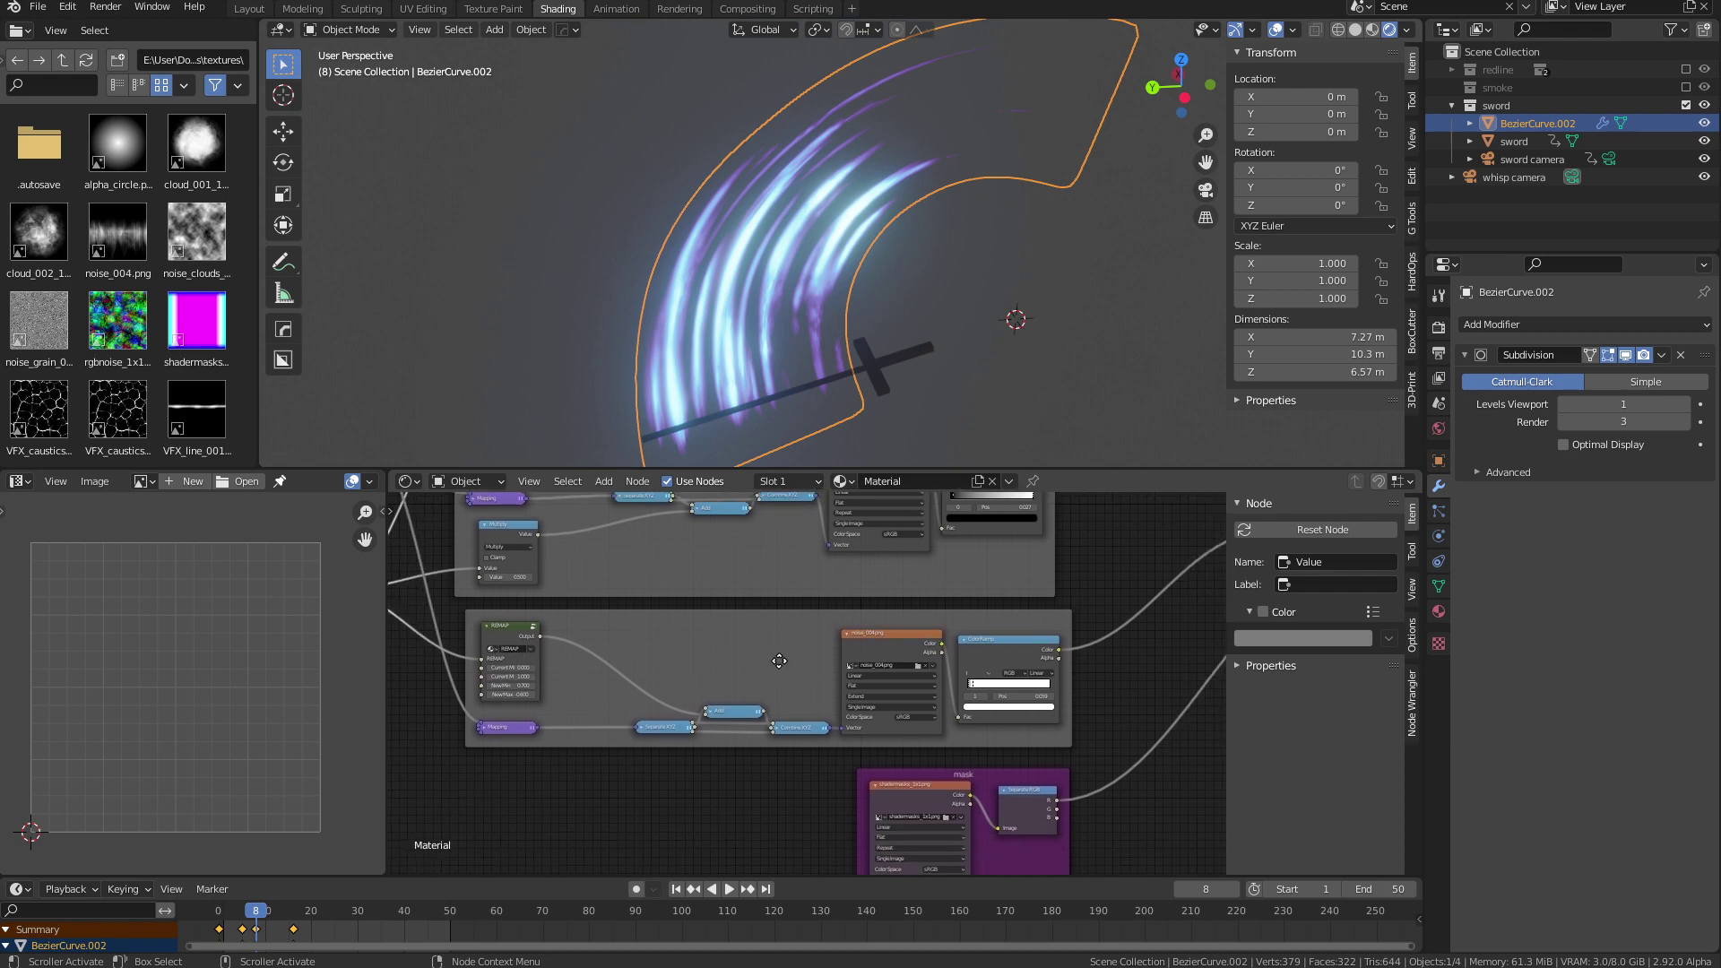
left_click(862, 640, "ctrl+shift")
middle_click_drag(907, 608, 925, 744)
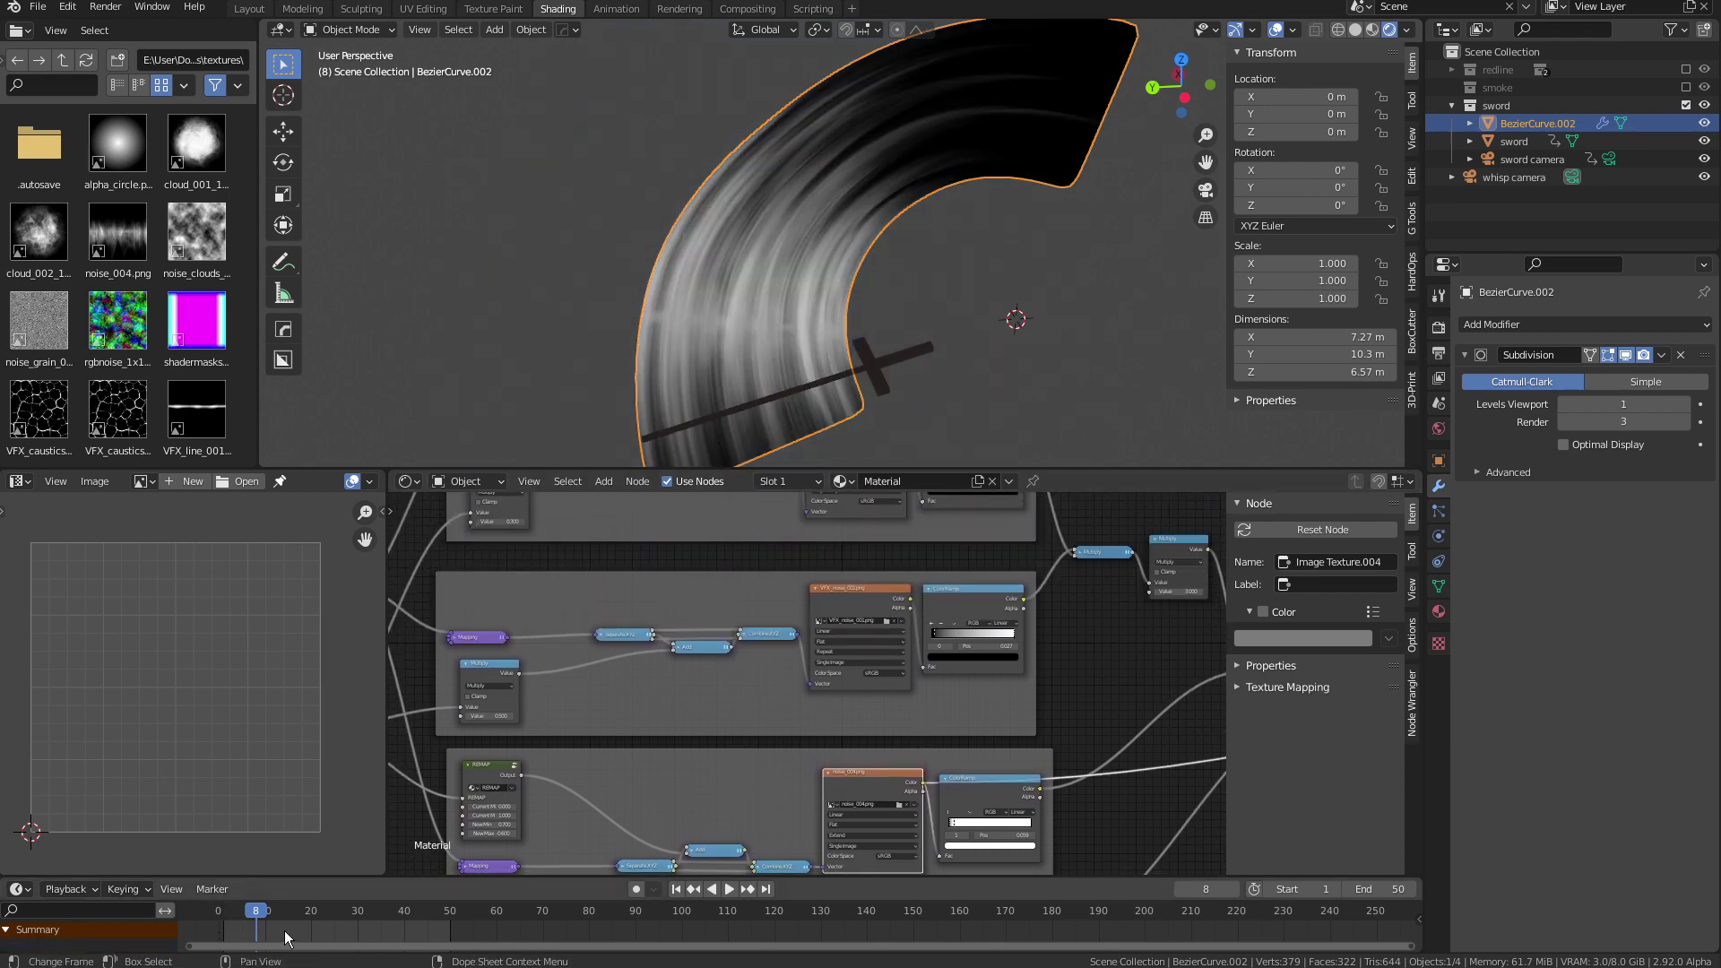
key("space")
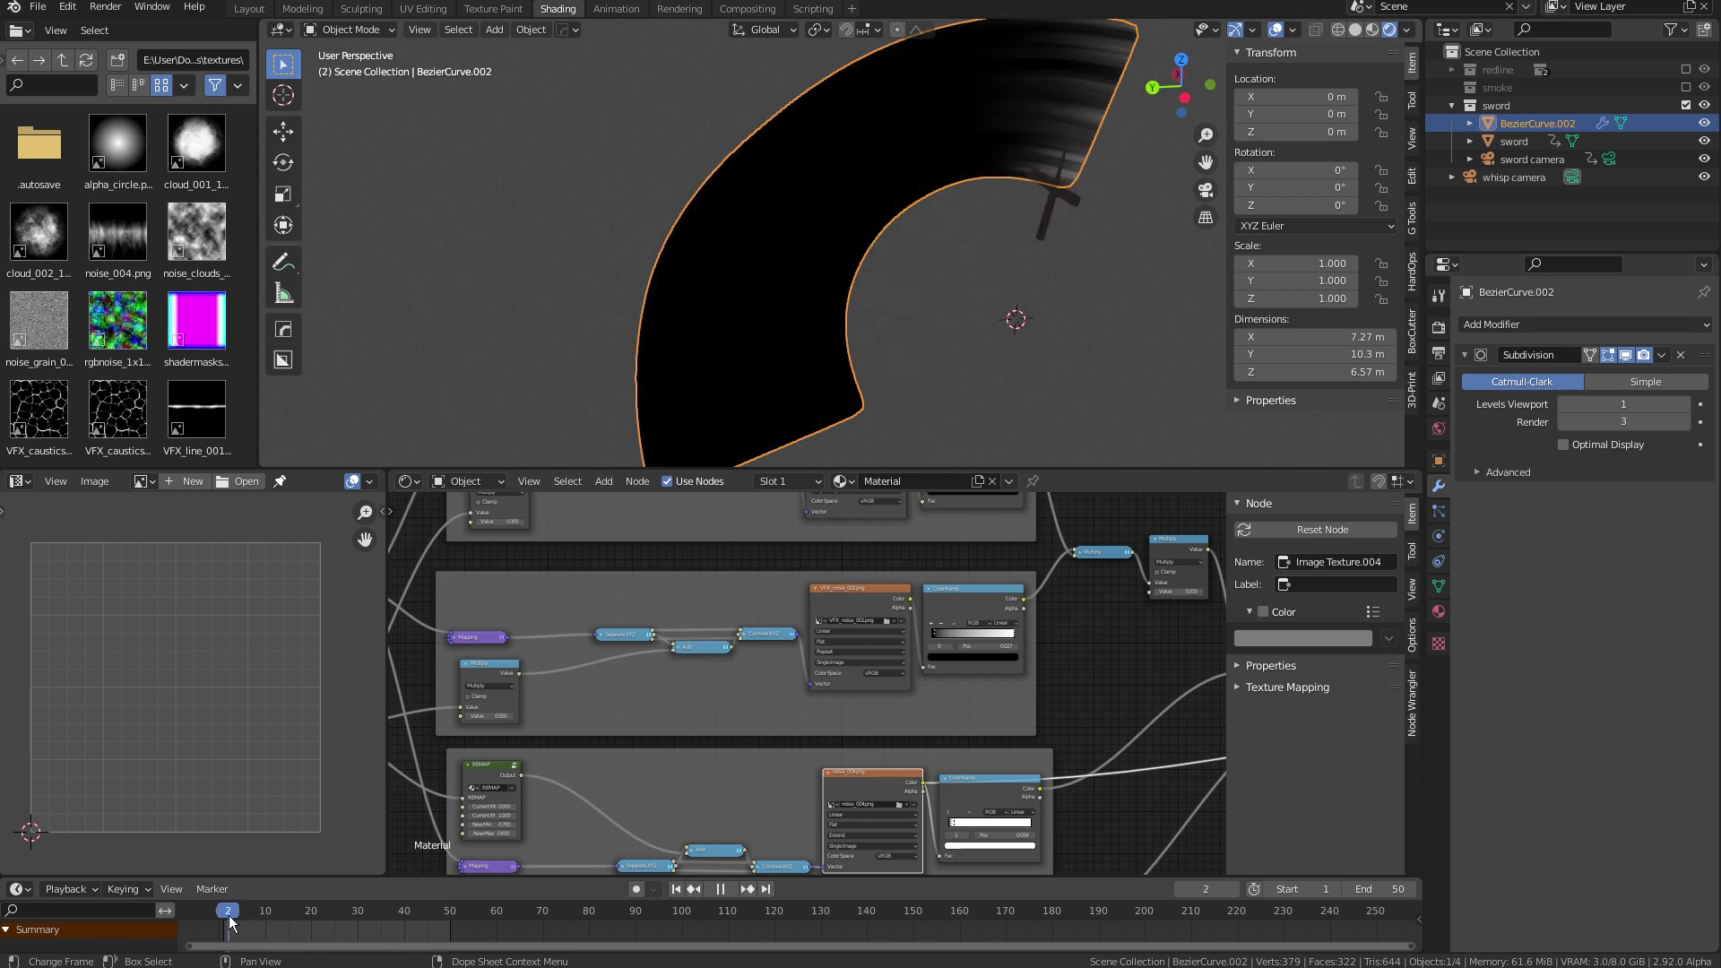
key("Escape")
Examine how the Value node drives the REMAP node and the Multiply nodes of the noise branches
scroll(627, 789, "up", 2)
middle_click_drag(867, 751, 880, 741)
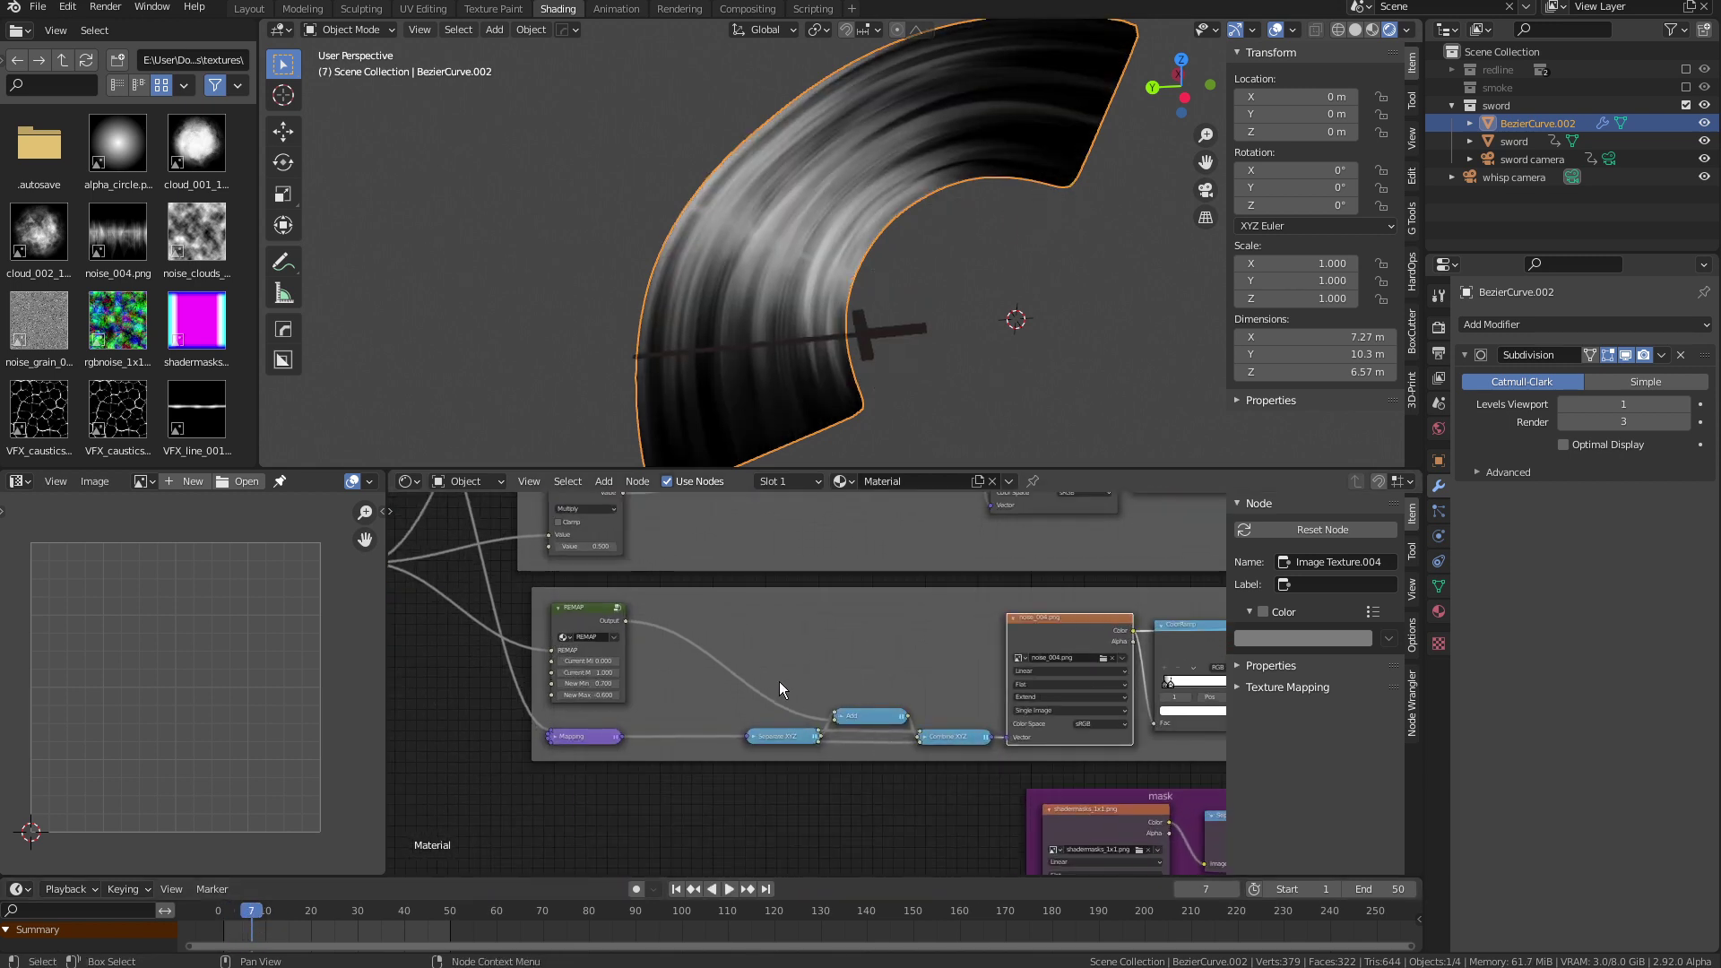
middle_click_drag(720, 708, 939, 826)
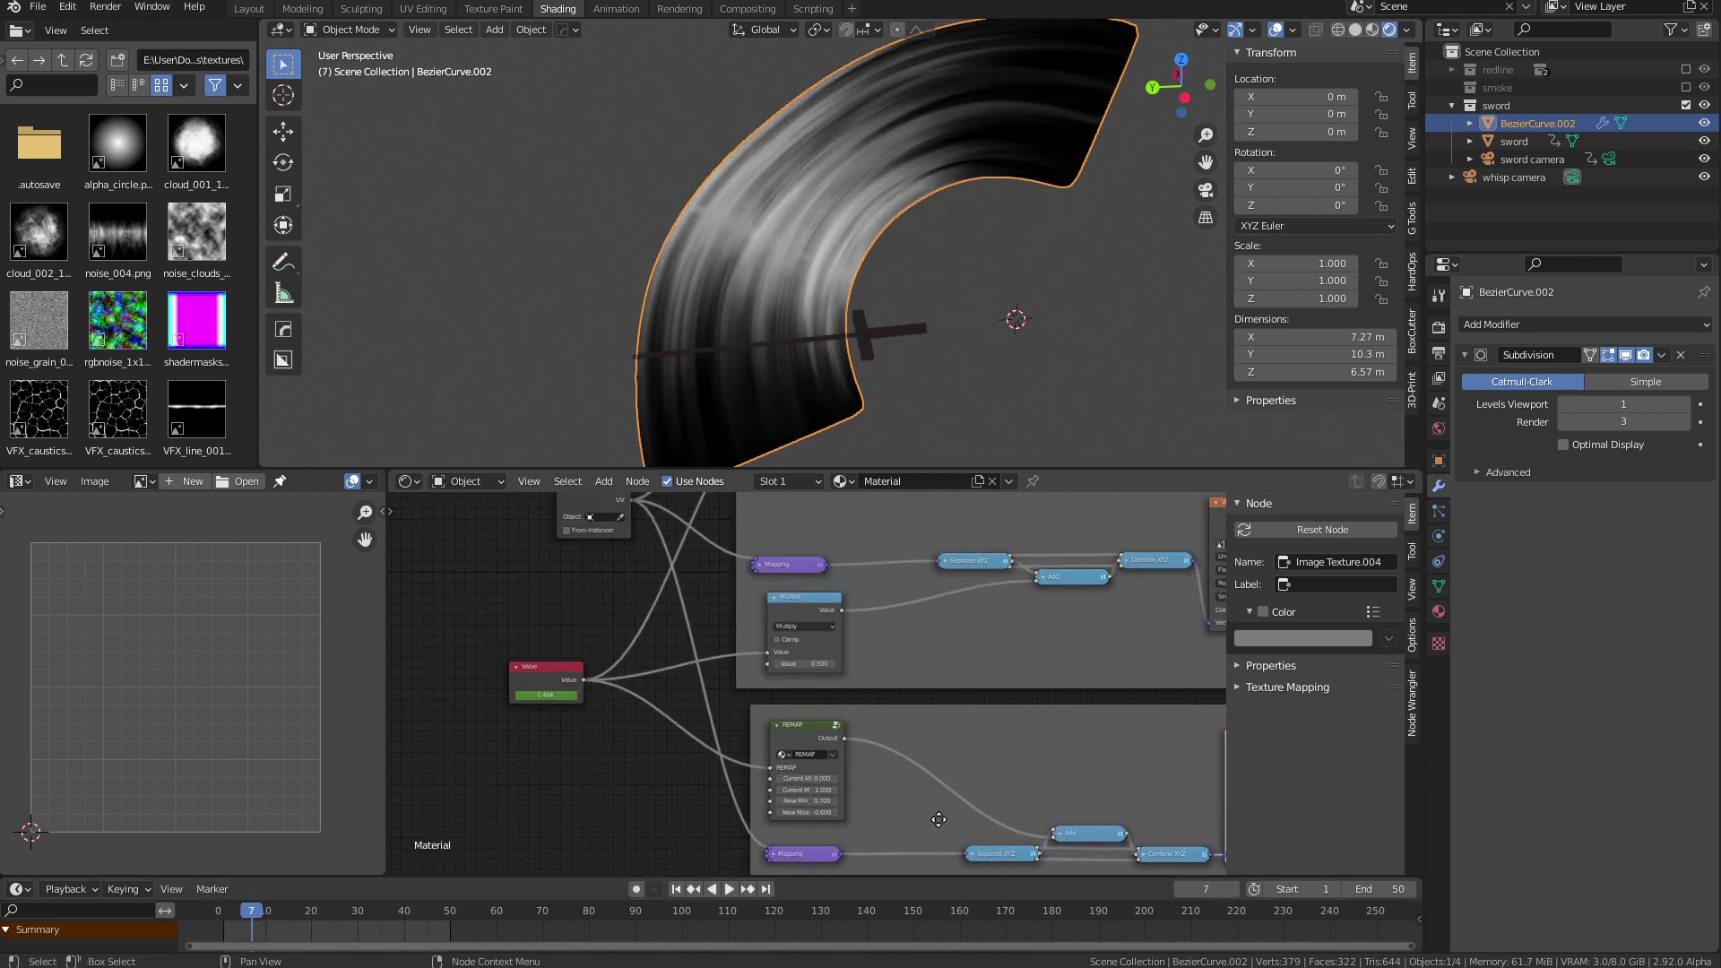
scroll(933, 646, "down", 2)
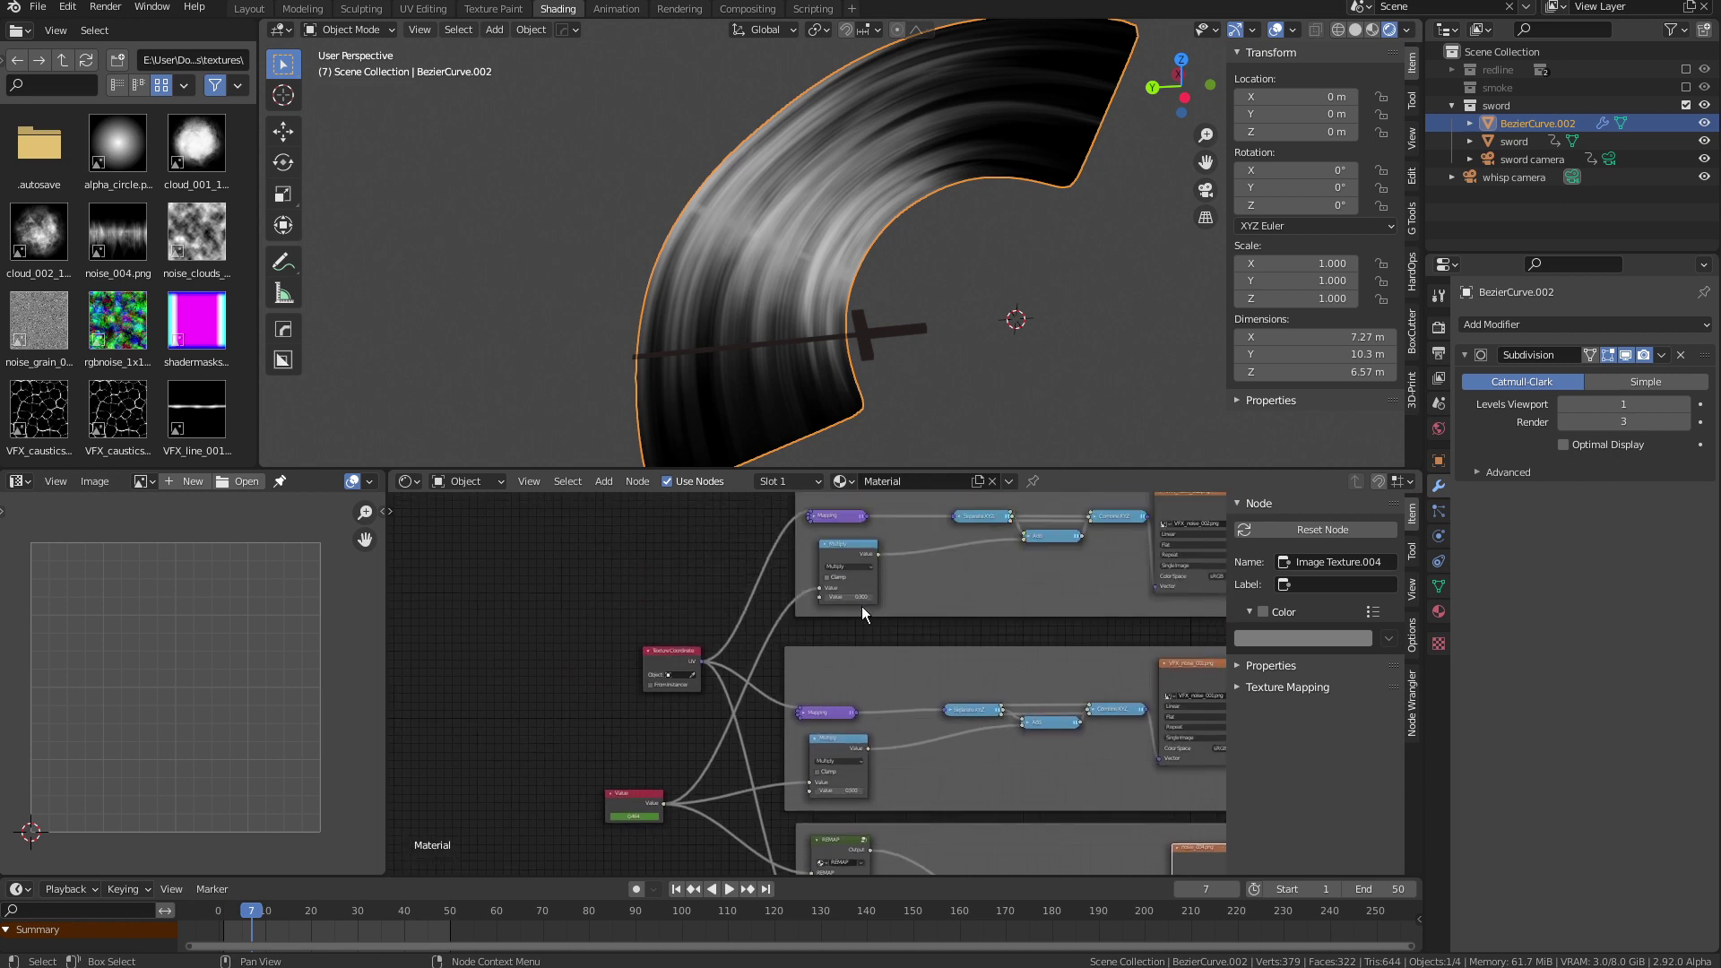
scroll(862, 606, "down", 1)
scroll(992, 700, "up", 1)
middle_click_drag(992, 701, 866, 685)
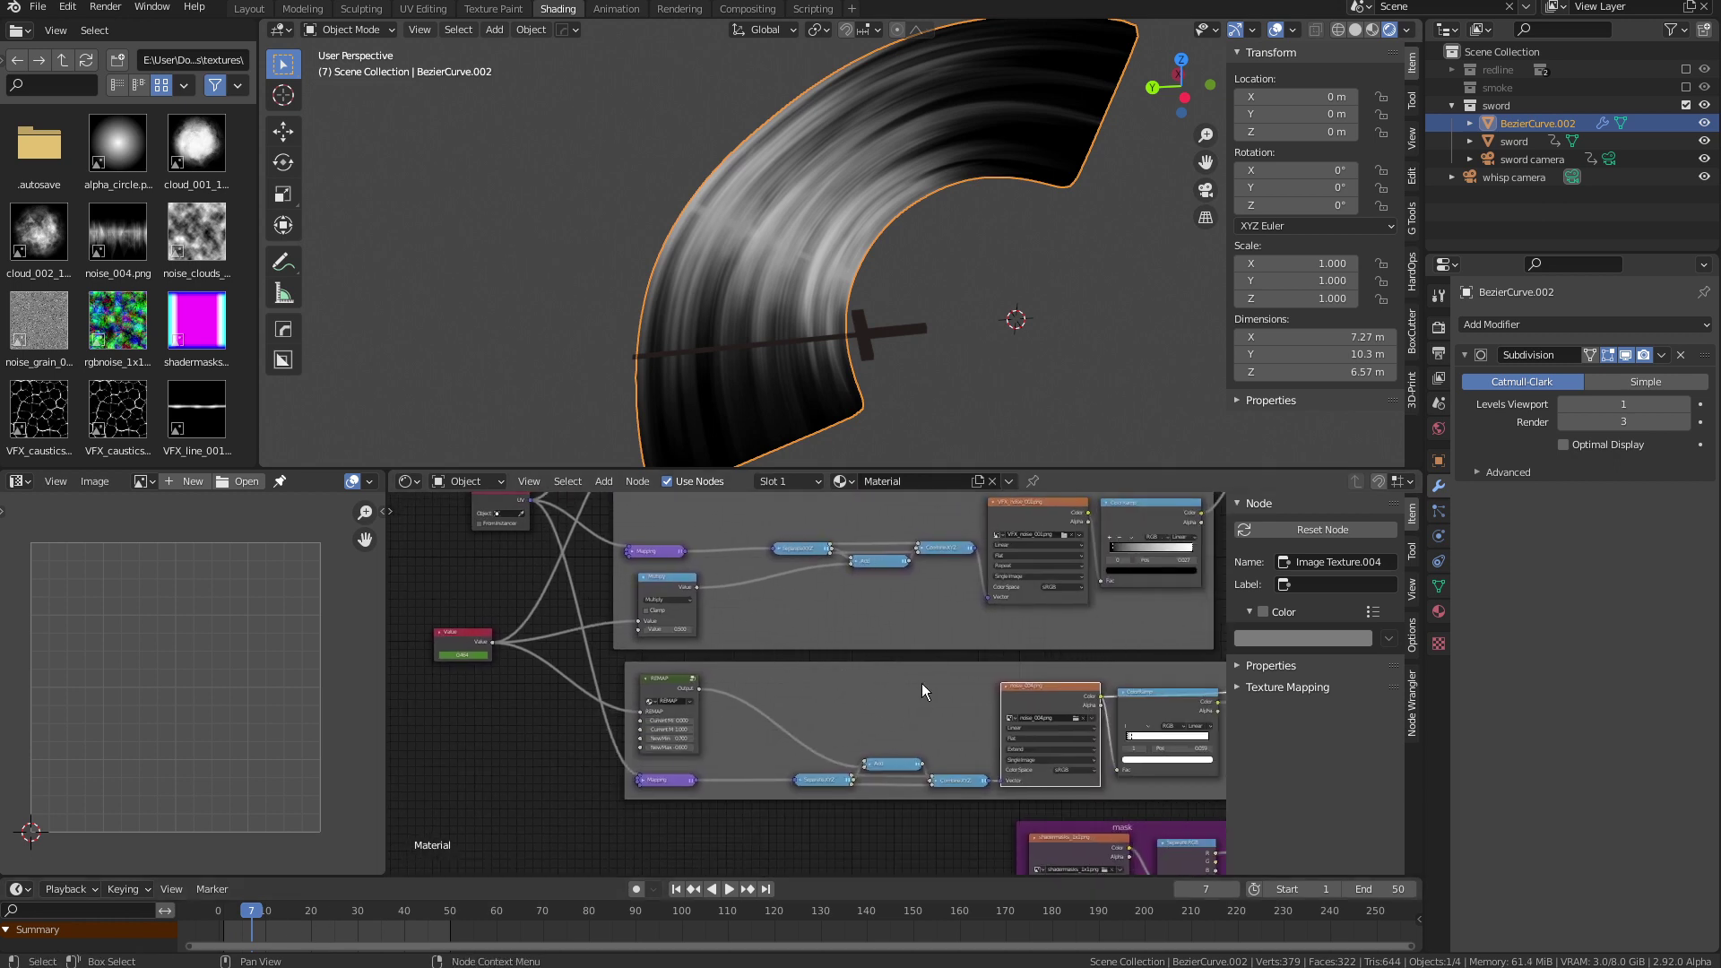
Preview the middle branch's VFX noise texture on the slash mesh and play the animation, stopping at frame 16
middle_click_drag(1104, 514, 840, 578)
left_click(783, 574, "ctrl+shift")
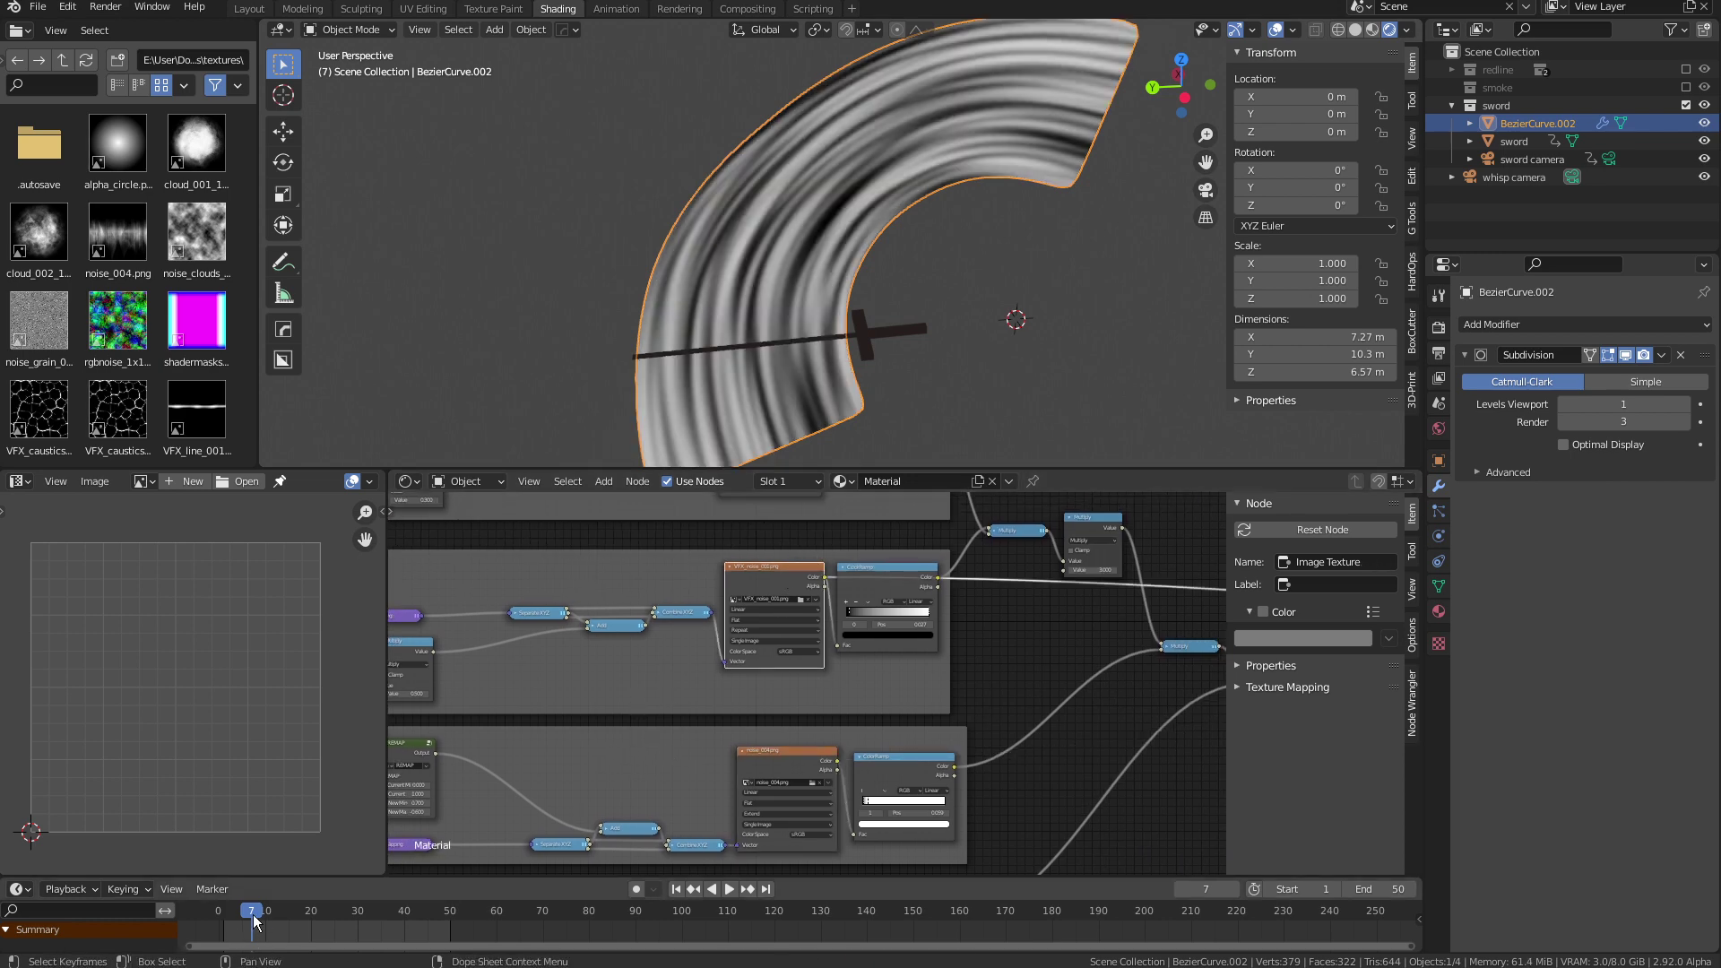
key("ctrl+shift+space")
key("space")
Preview the uppermost branch's VFX noise texture on the slash mesh and follow the noise outputs to the combining Multiply nodes
middle_click_drag(398, 841, 394, 952)
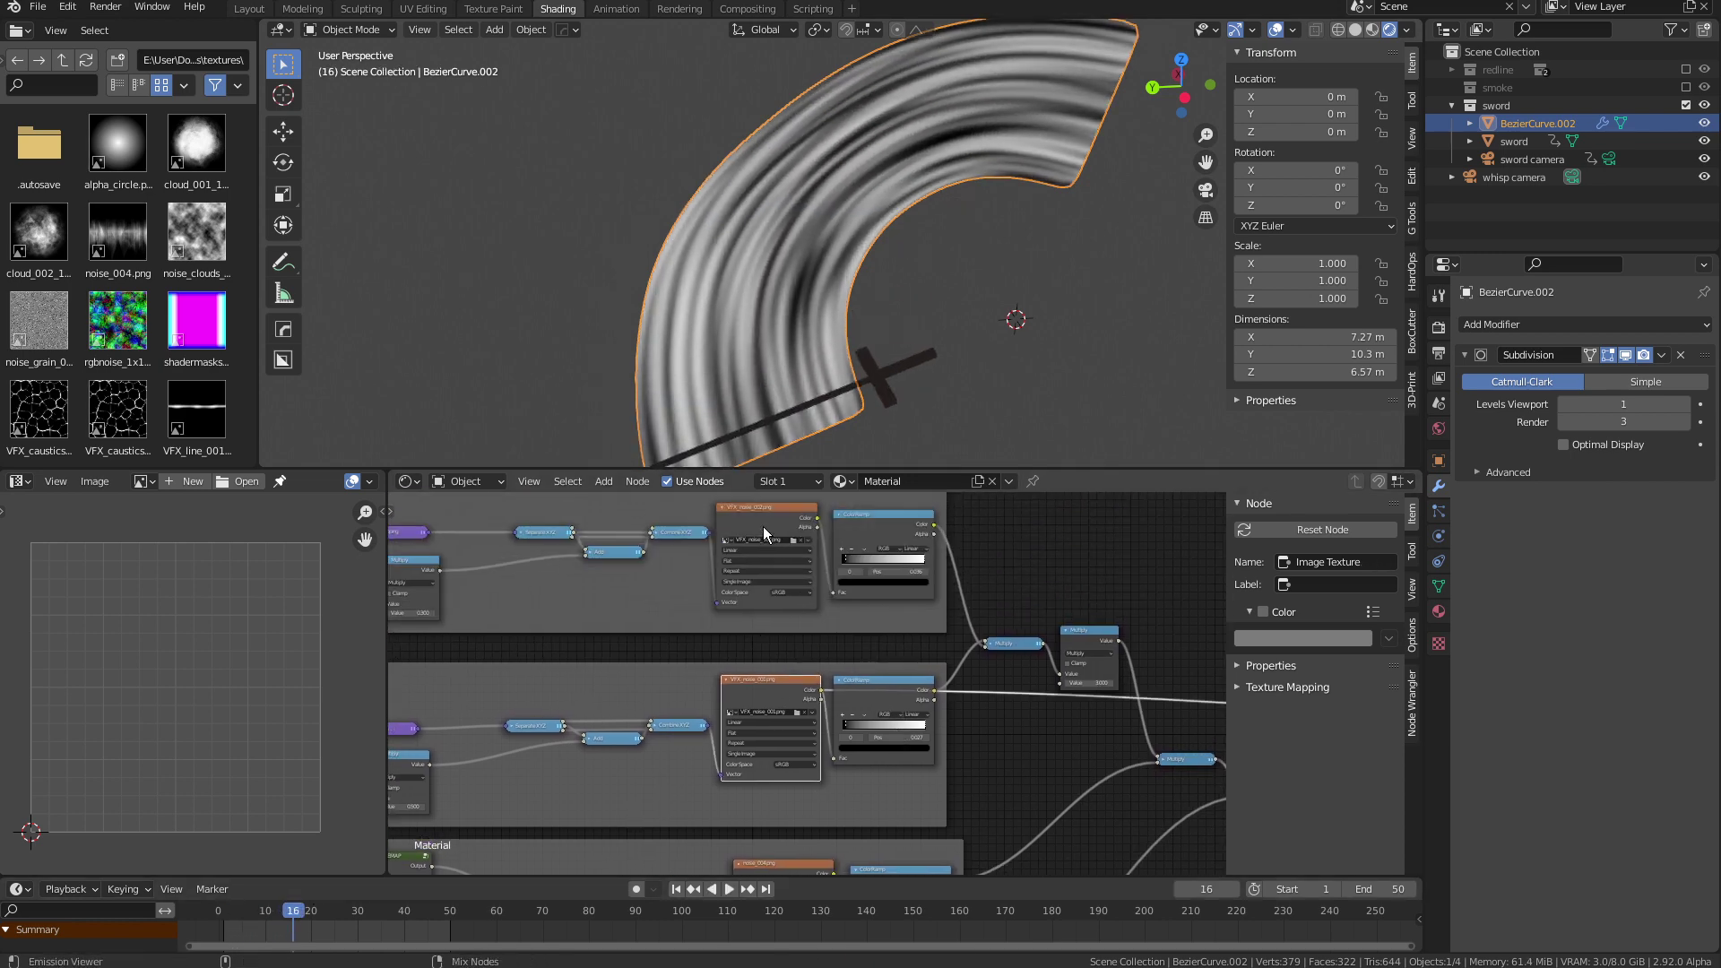
left_click(762, 520, "ctrl+shift")
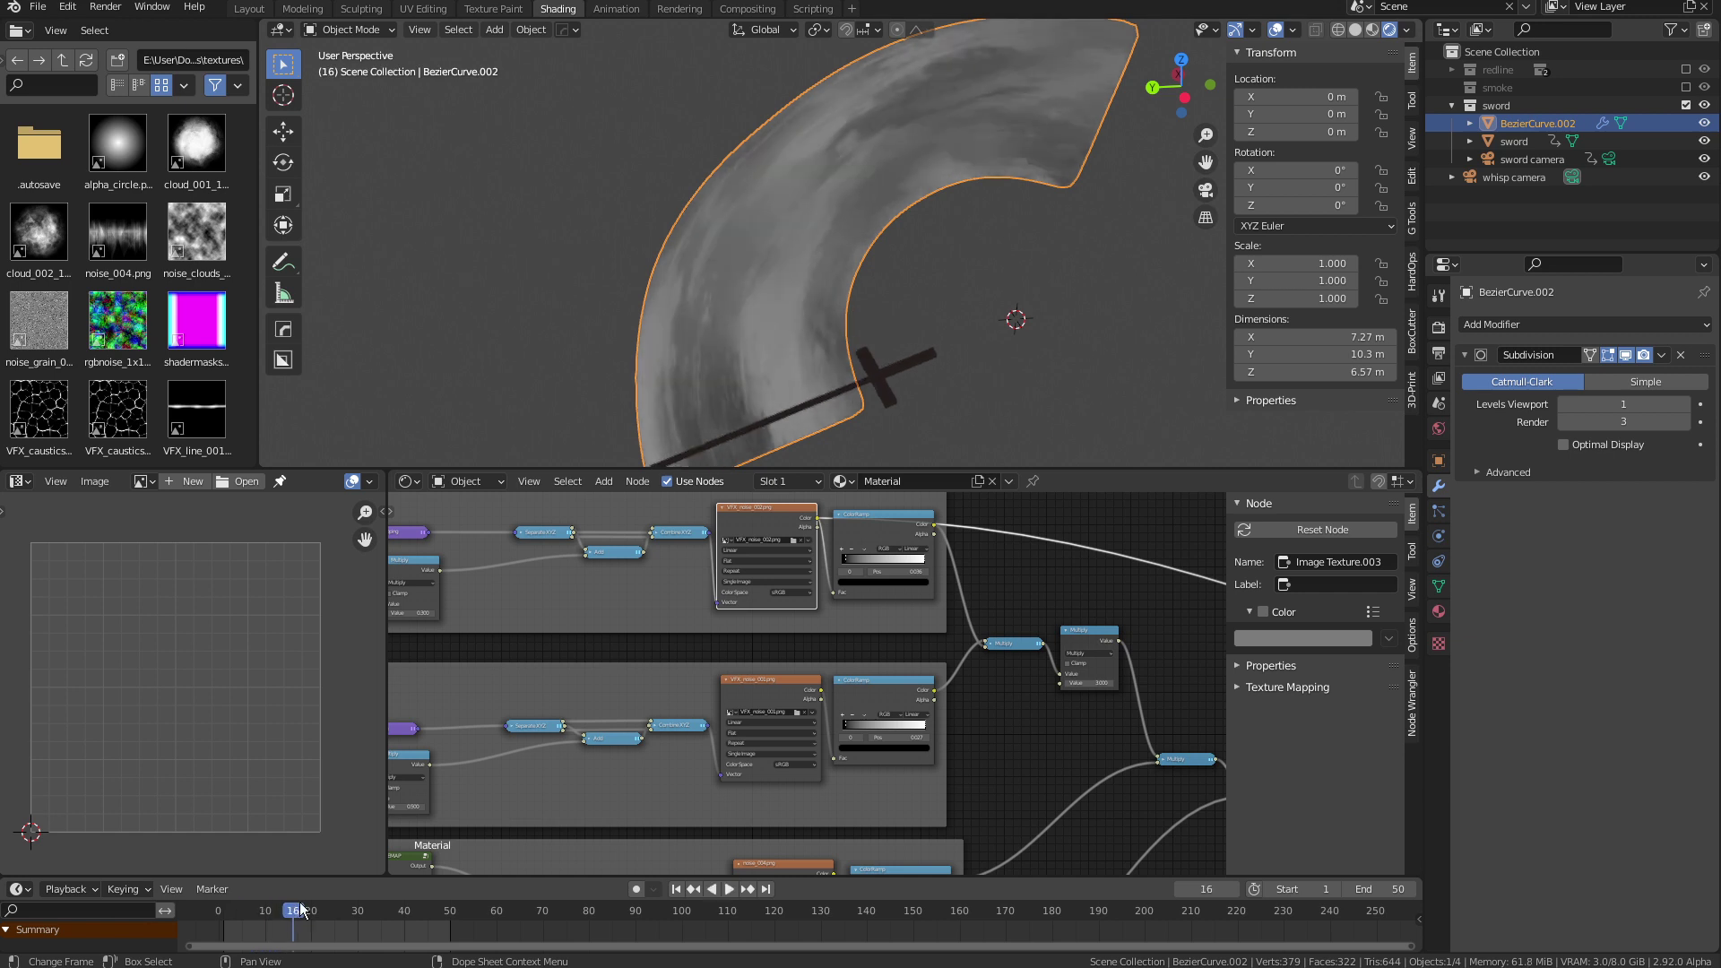
middle_click_drag(995, 708, 781, 630)
middle_click_drag(756, 719, 901, 652)
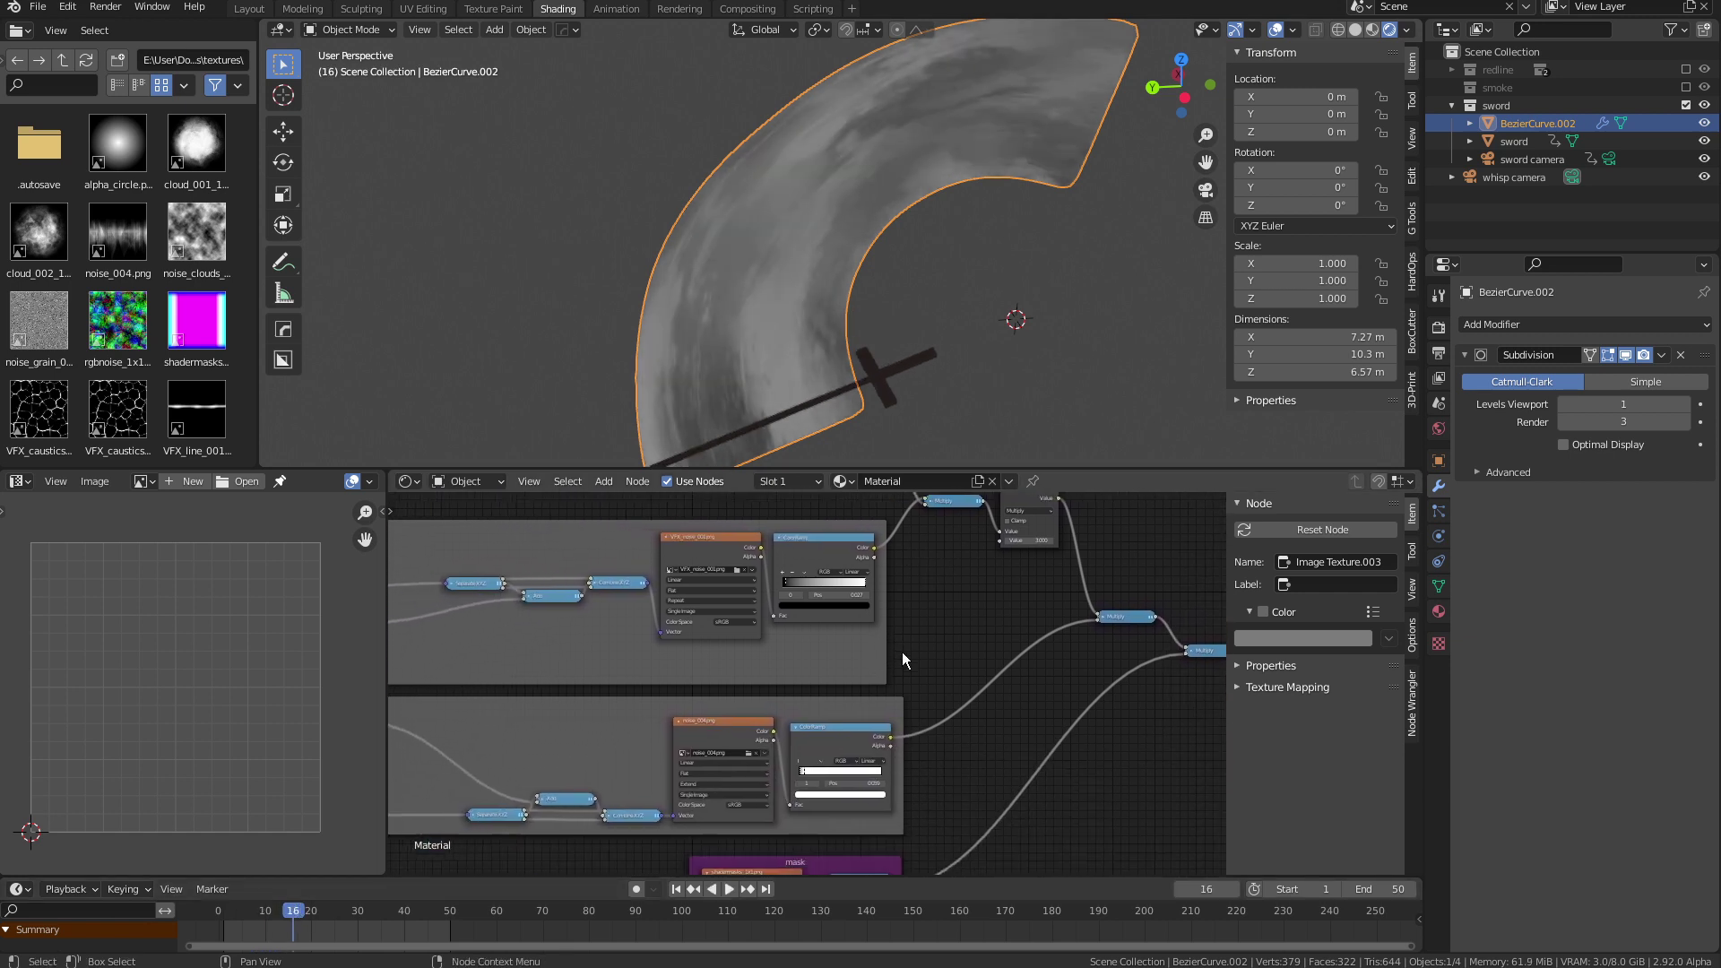
middle_click_drag(689, 704, 523, 747)
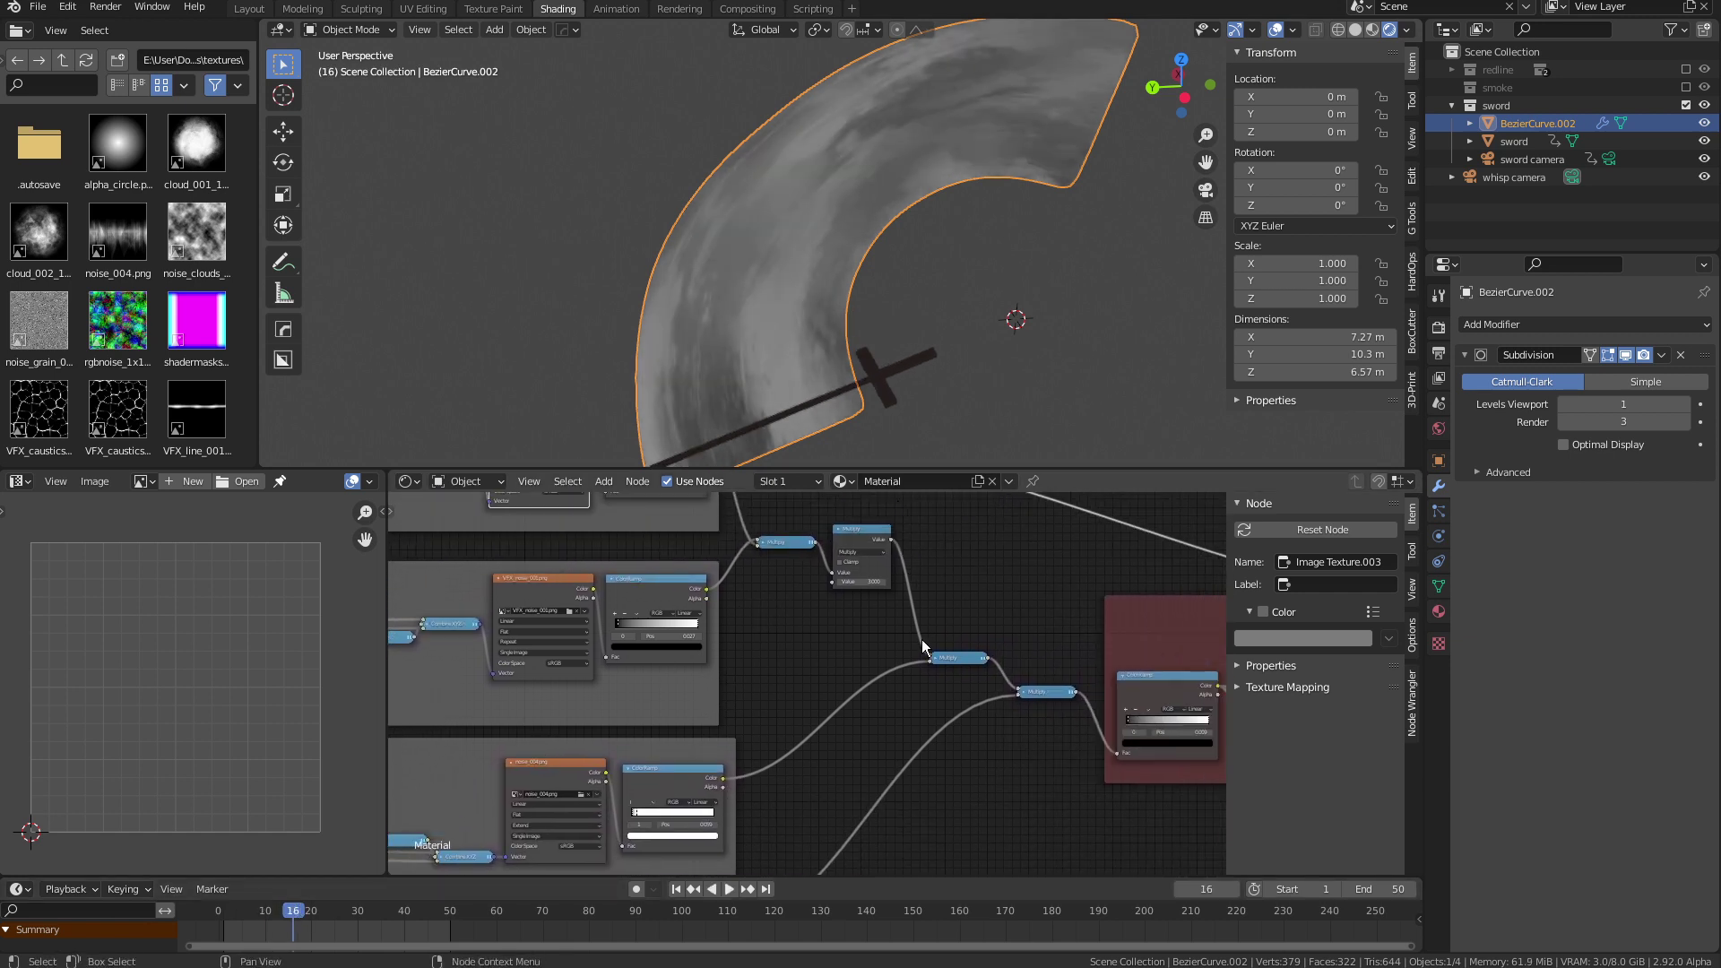
Preview the Multiply node combining the VFX noises with noise_004.png on the slash mesh and play the animation, stopping at frame 7
left_click(957, 658, "ctrl+shift")
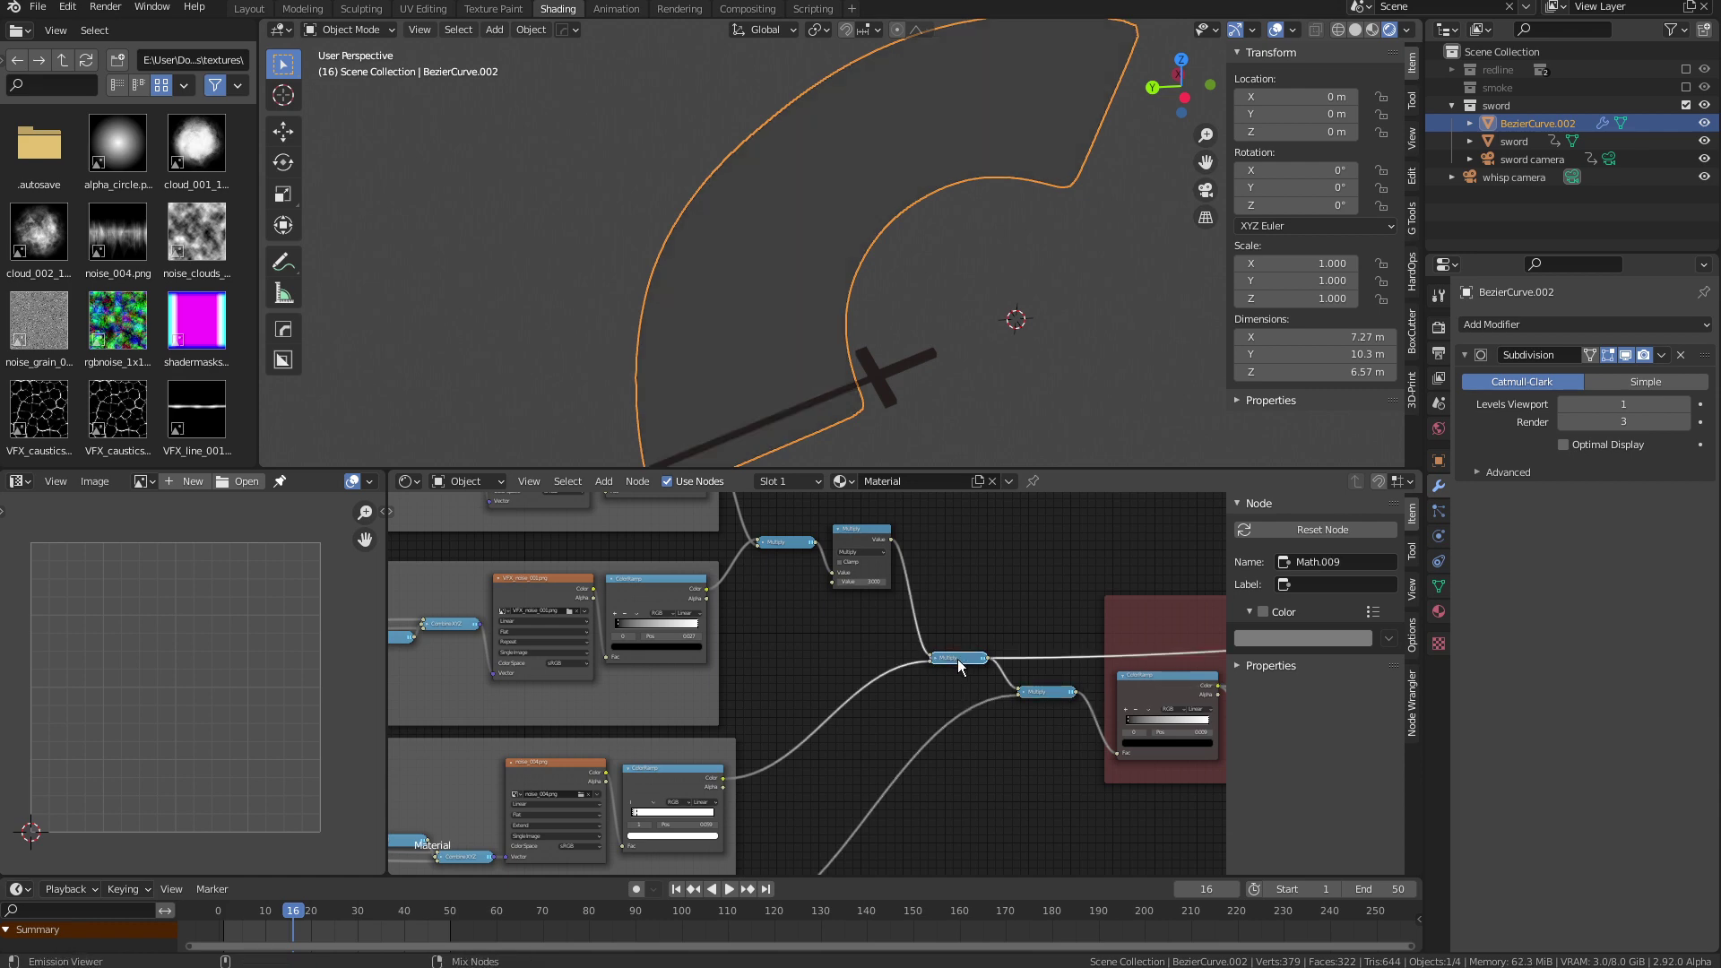
middle_click_drag(788, 693, 910, 666)
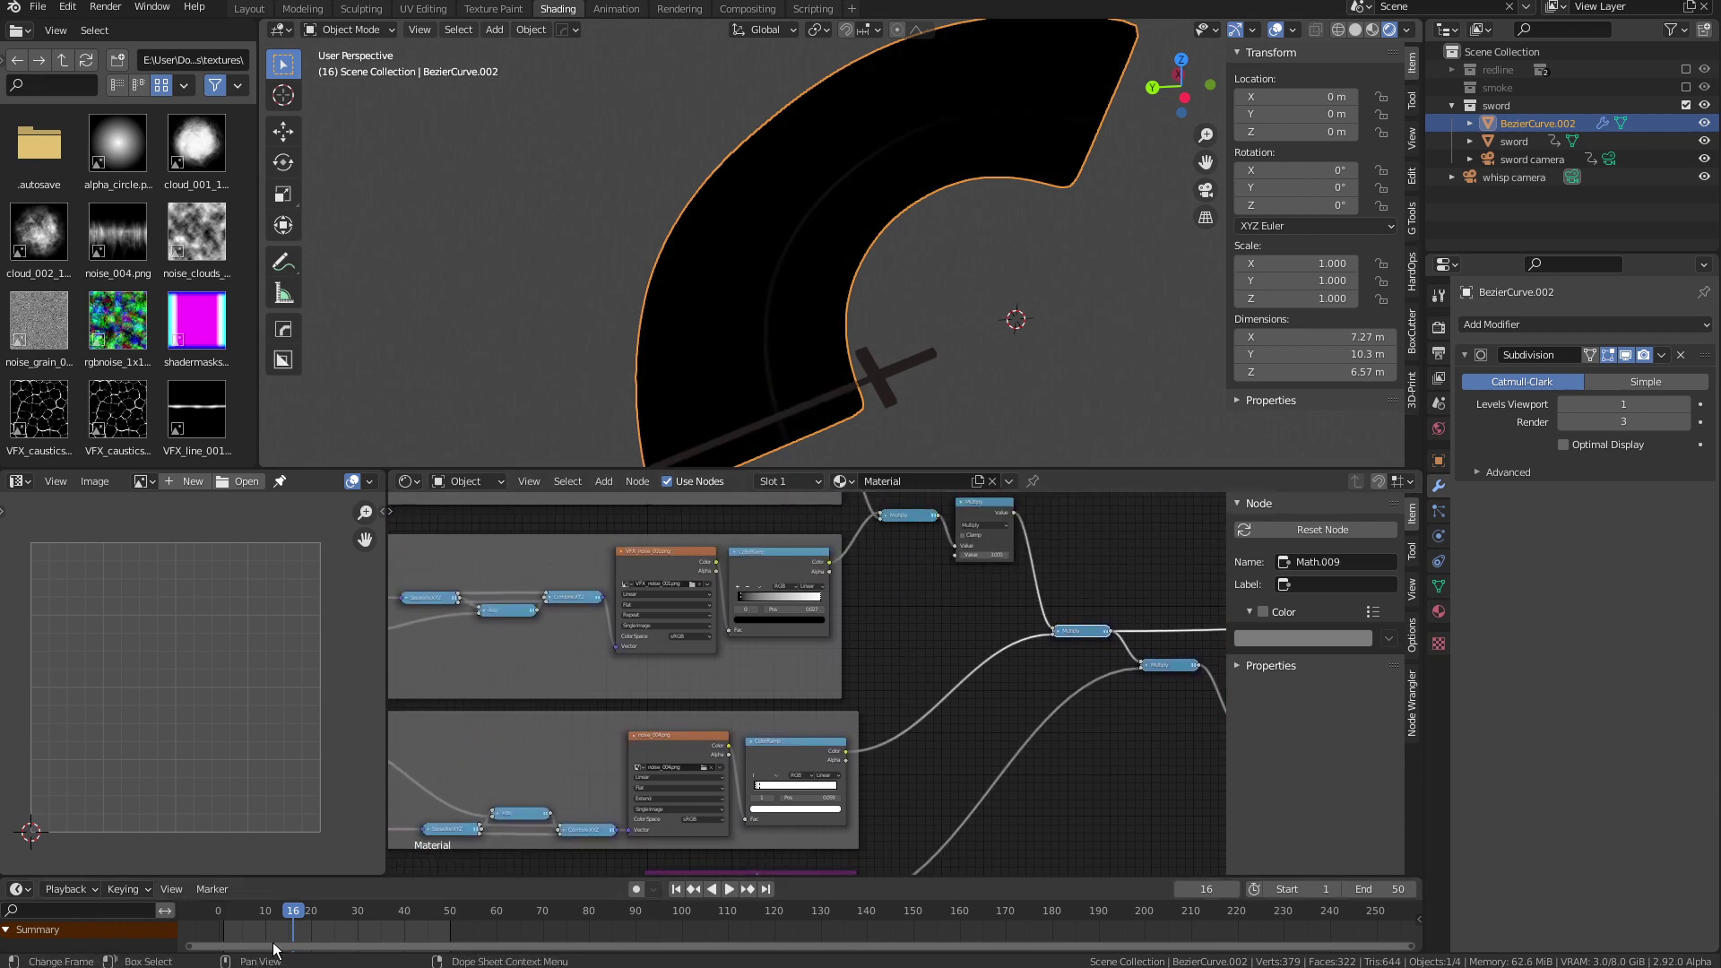
key("space")
left_click(248, 913)
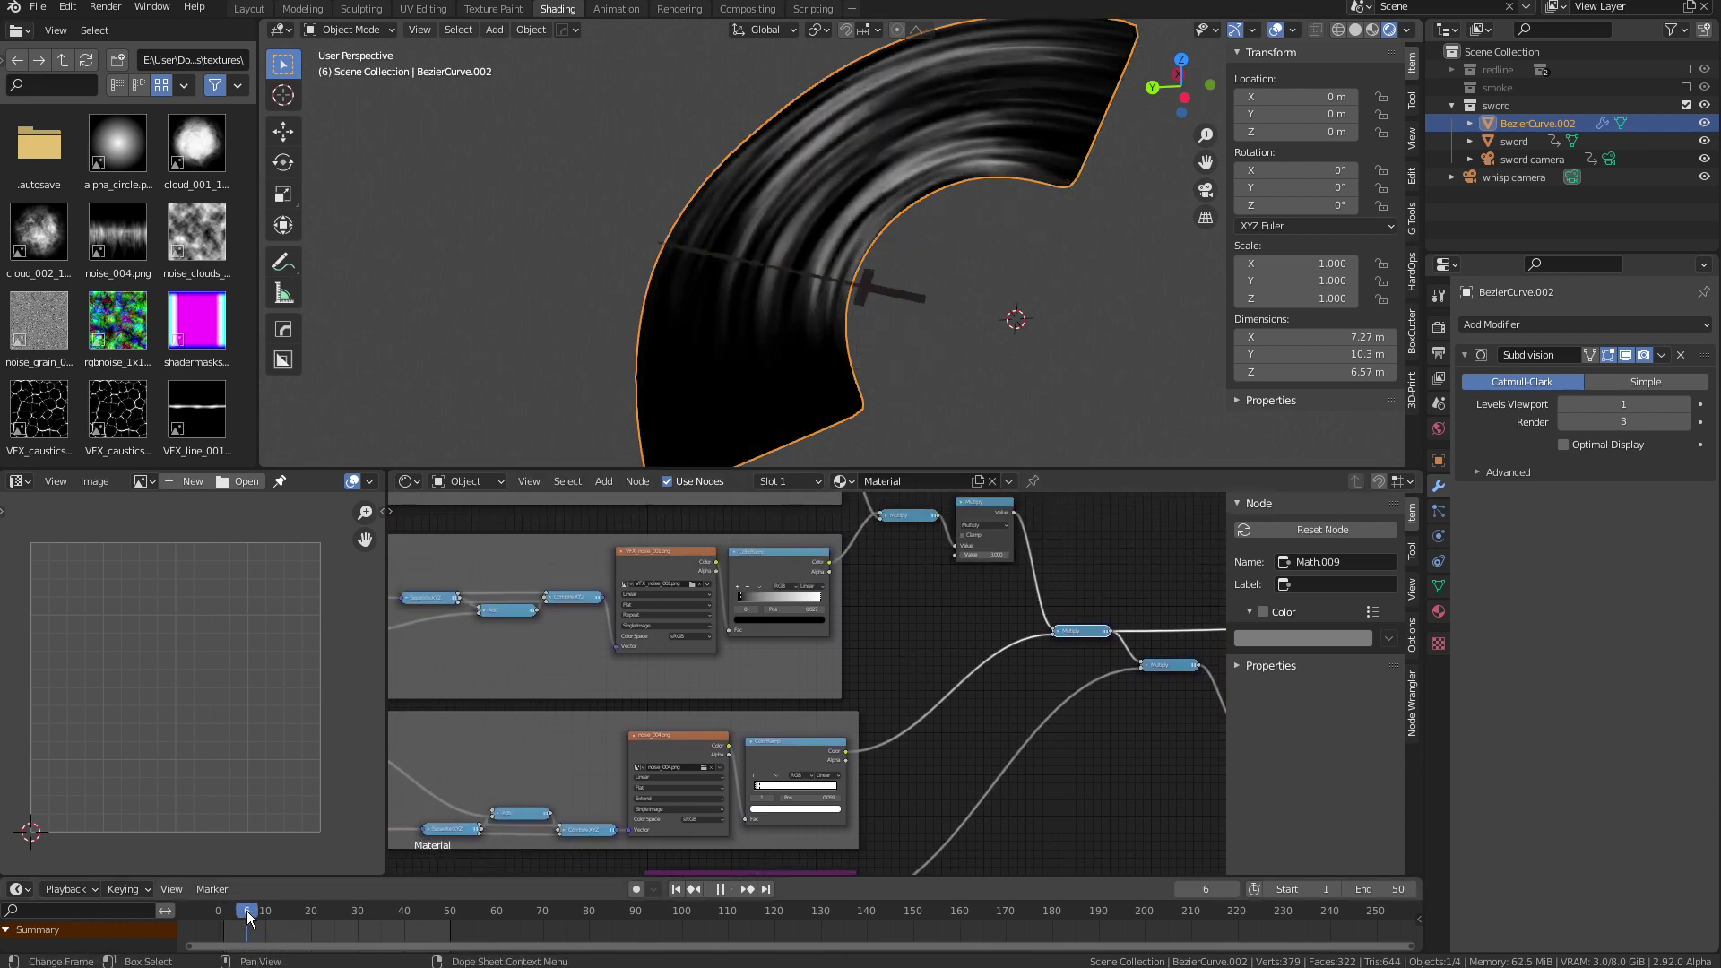
key("space")
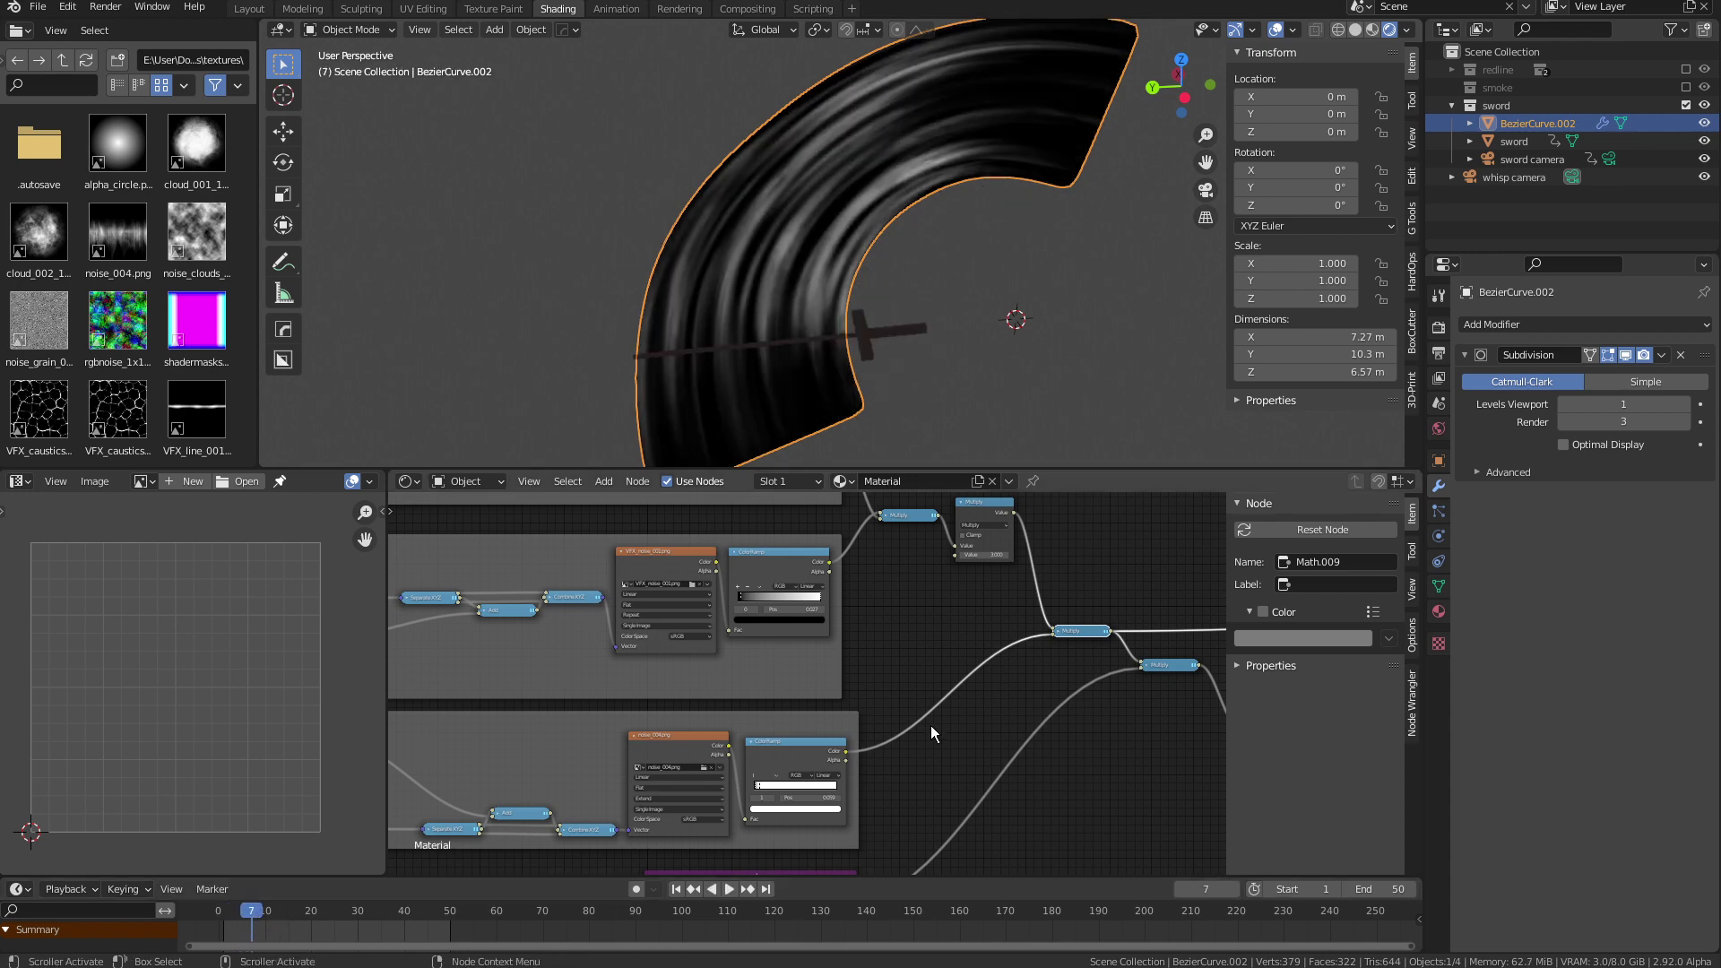
Preview the red channel of the mask frame's Separate RGB node on the slash mesh
middle_click_drag(947, 799, 895, 668)
scroll(904, 778, "up", 2)
middle_click_drag(864, 786, 951, 696)
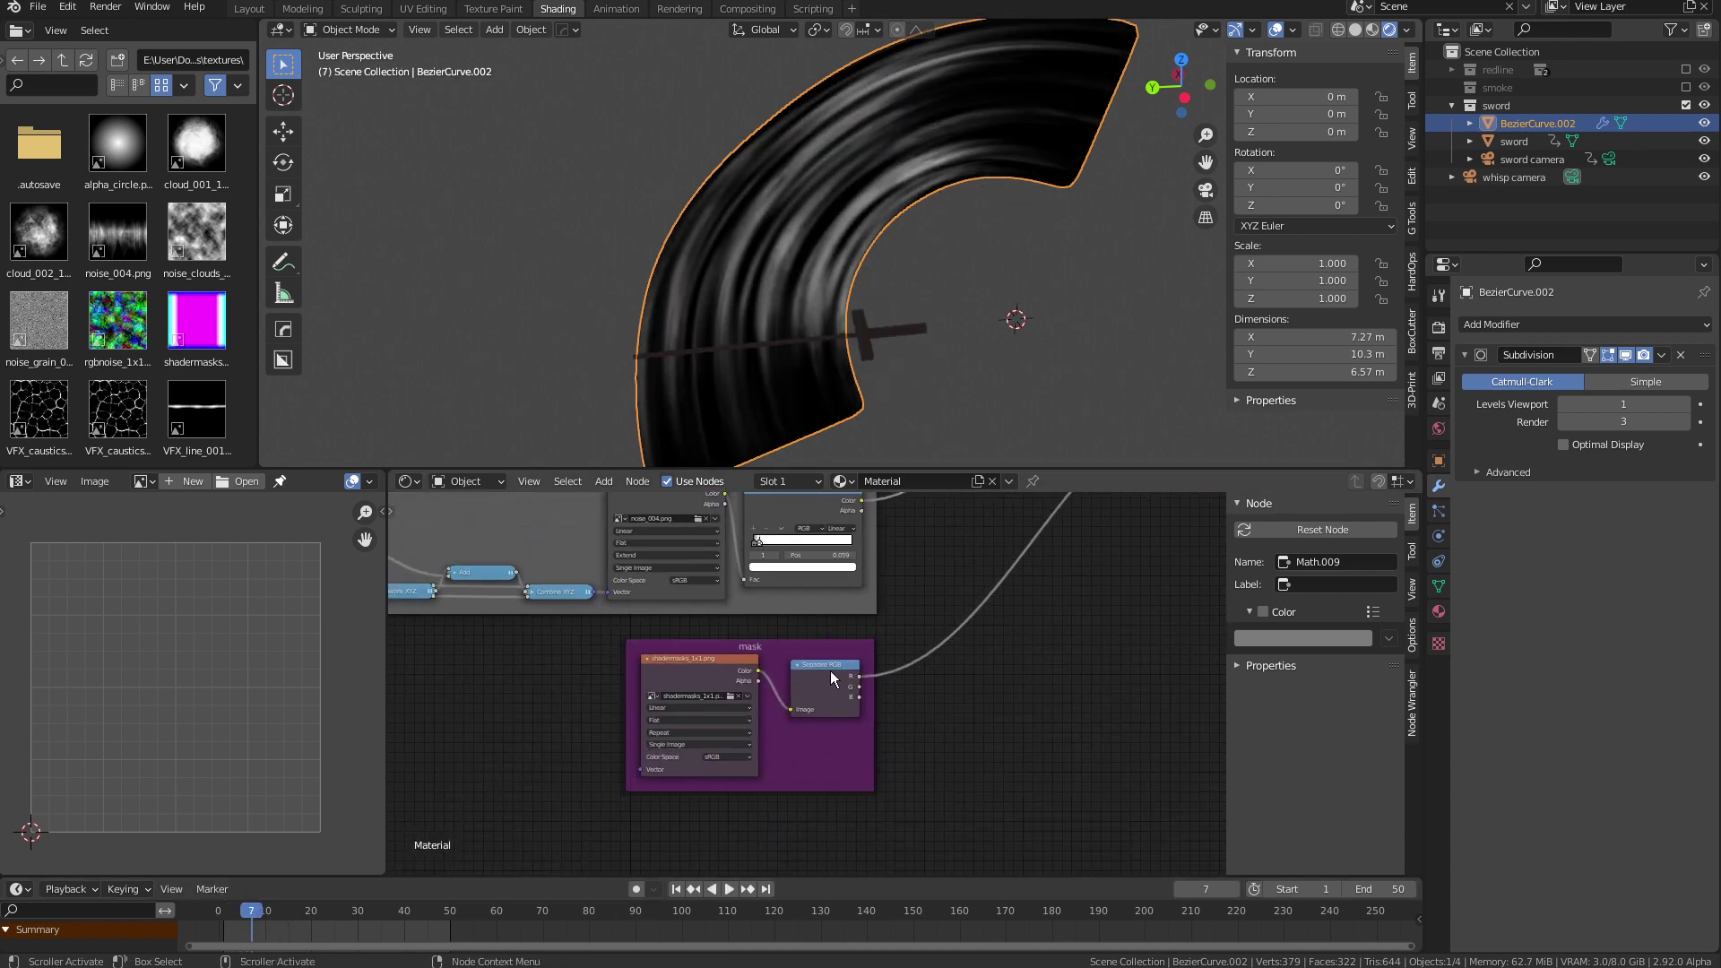
left_click(830, 671, "ctrl+shift")
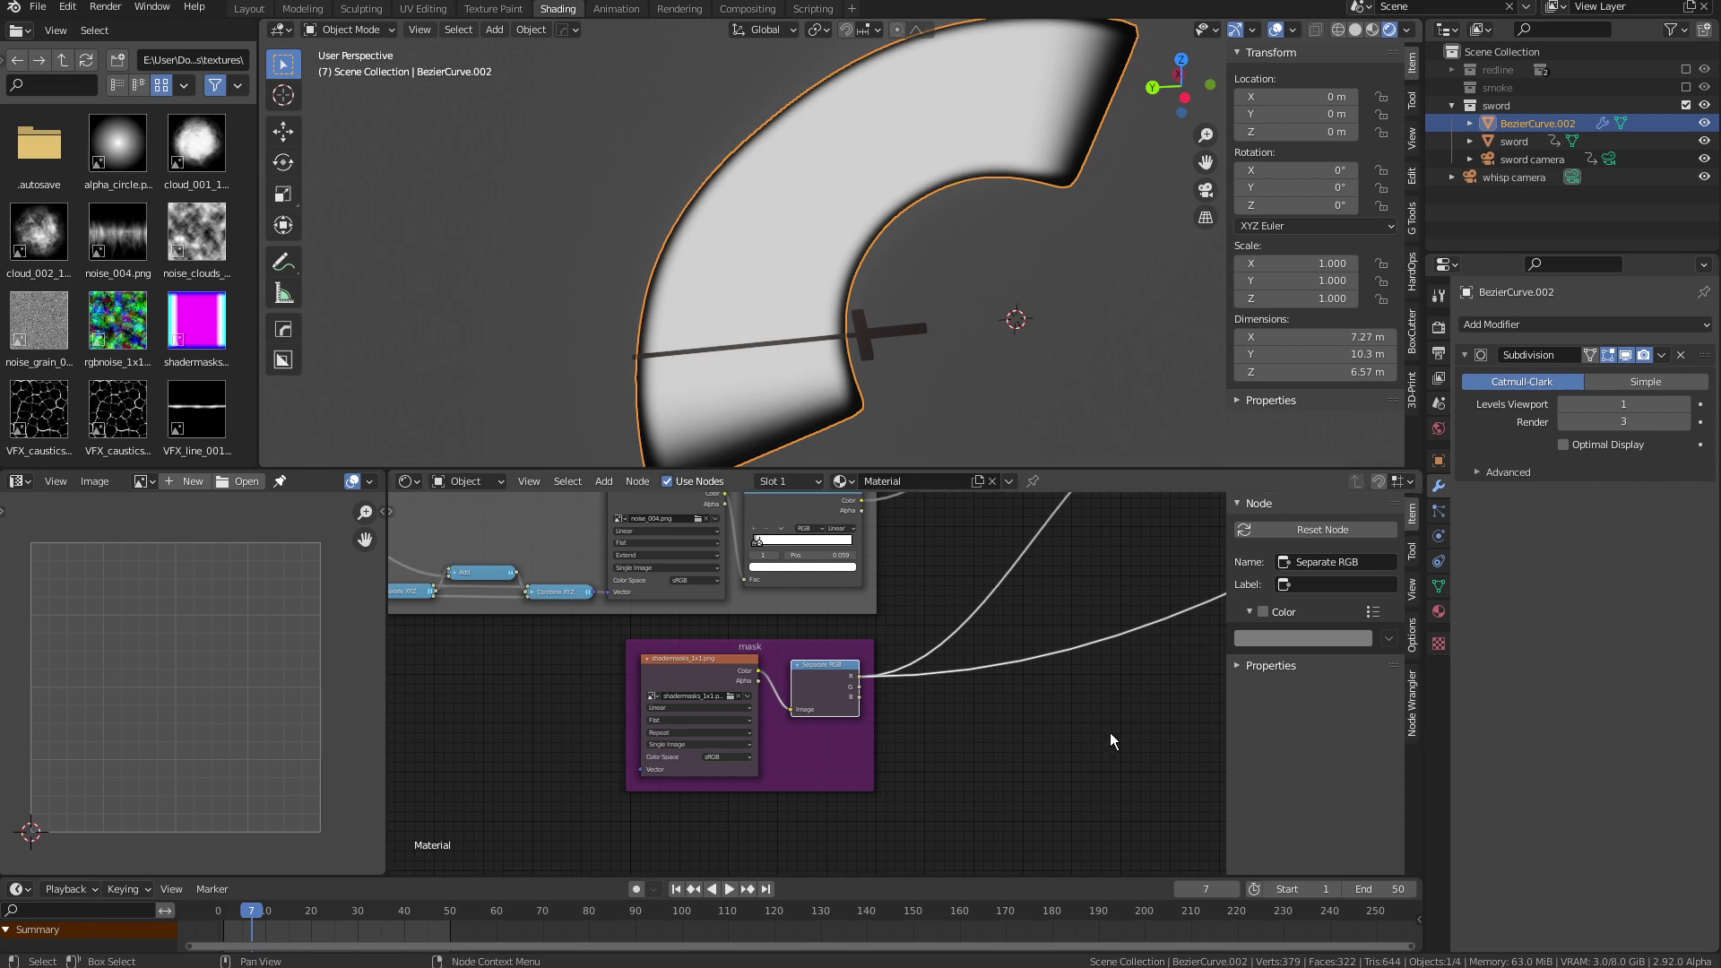
Preview the Multiply node joining the noise with the mask on the slash mesh and play the animation, stopping at frame 8
middle_click_drag(1109, 733, 697, 923)
left_click(847, 592, "ctrl+shift")
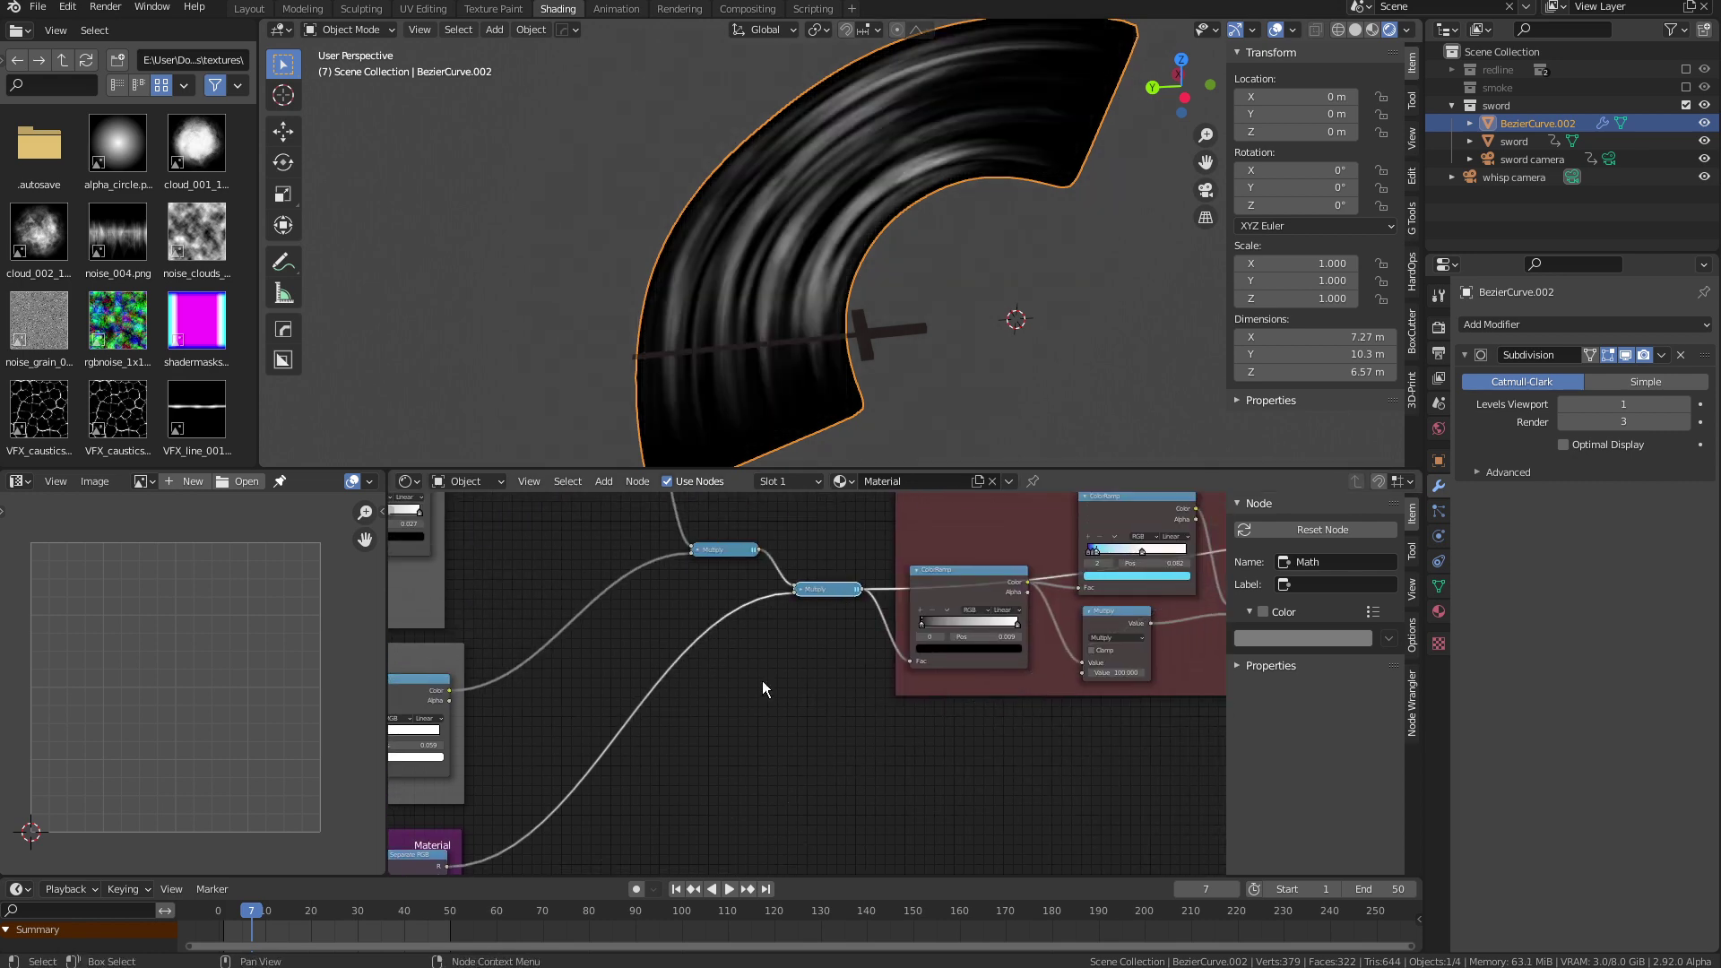
key("space")
left_click_drag(291, 914, 237, 914)
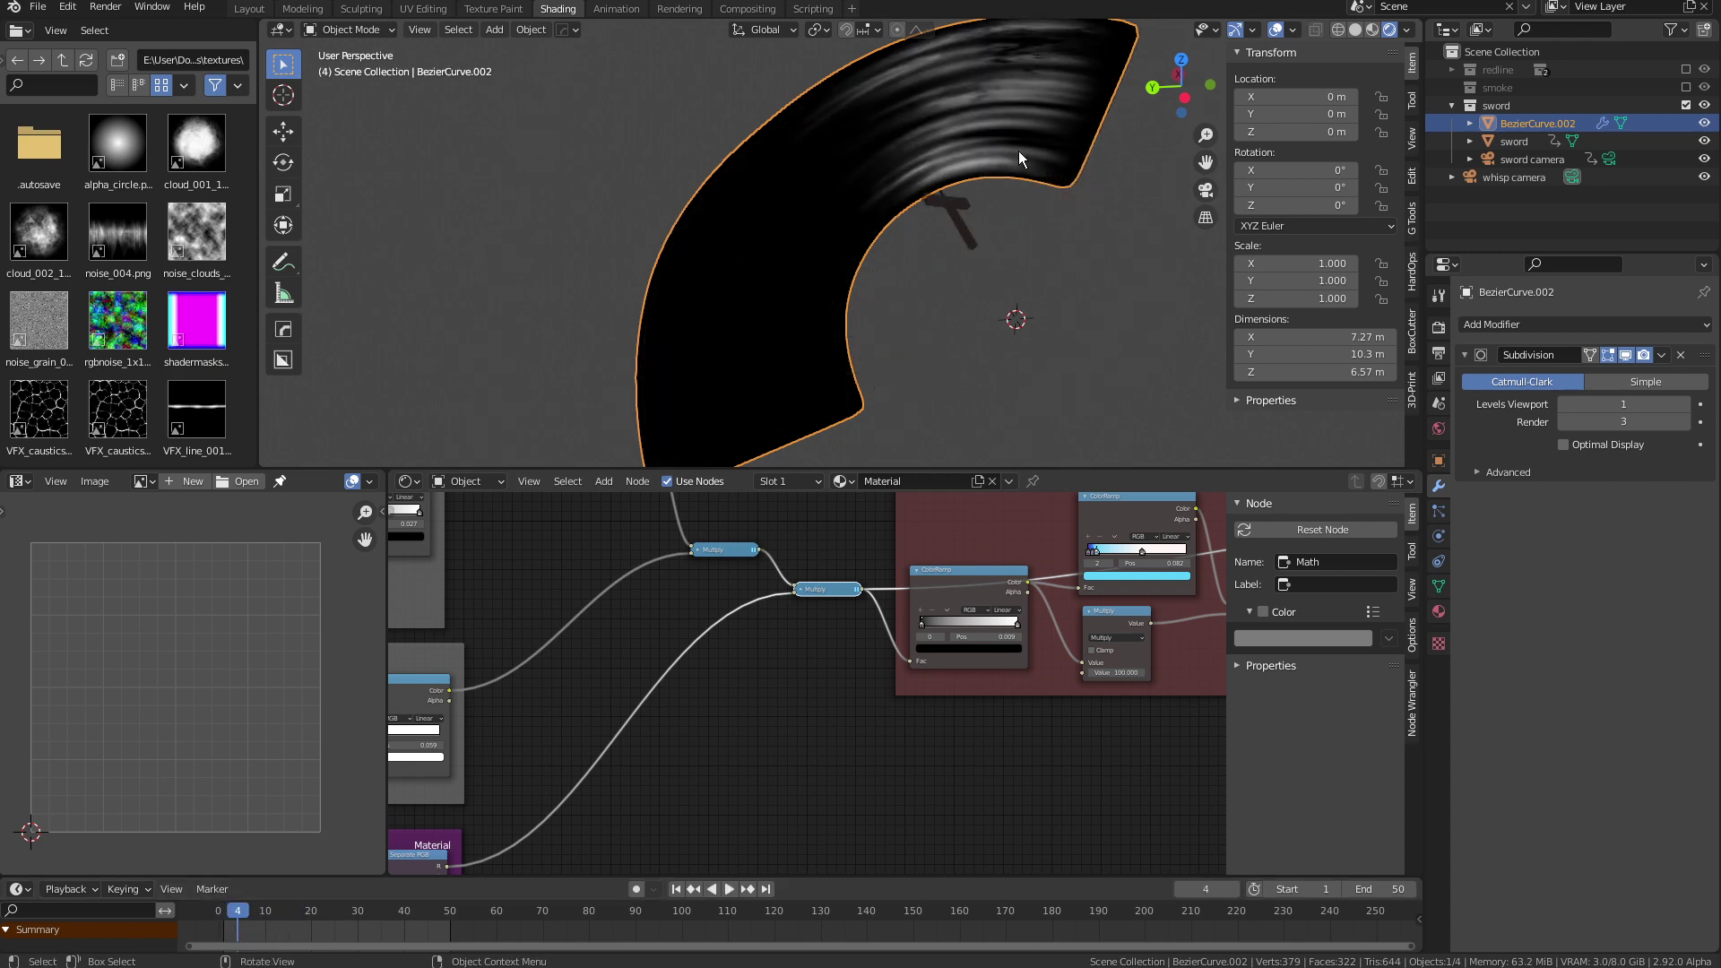
key("space")
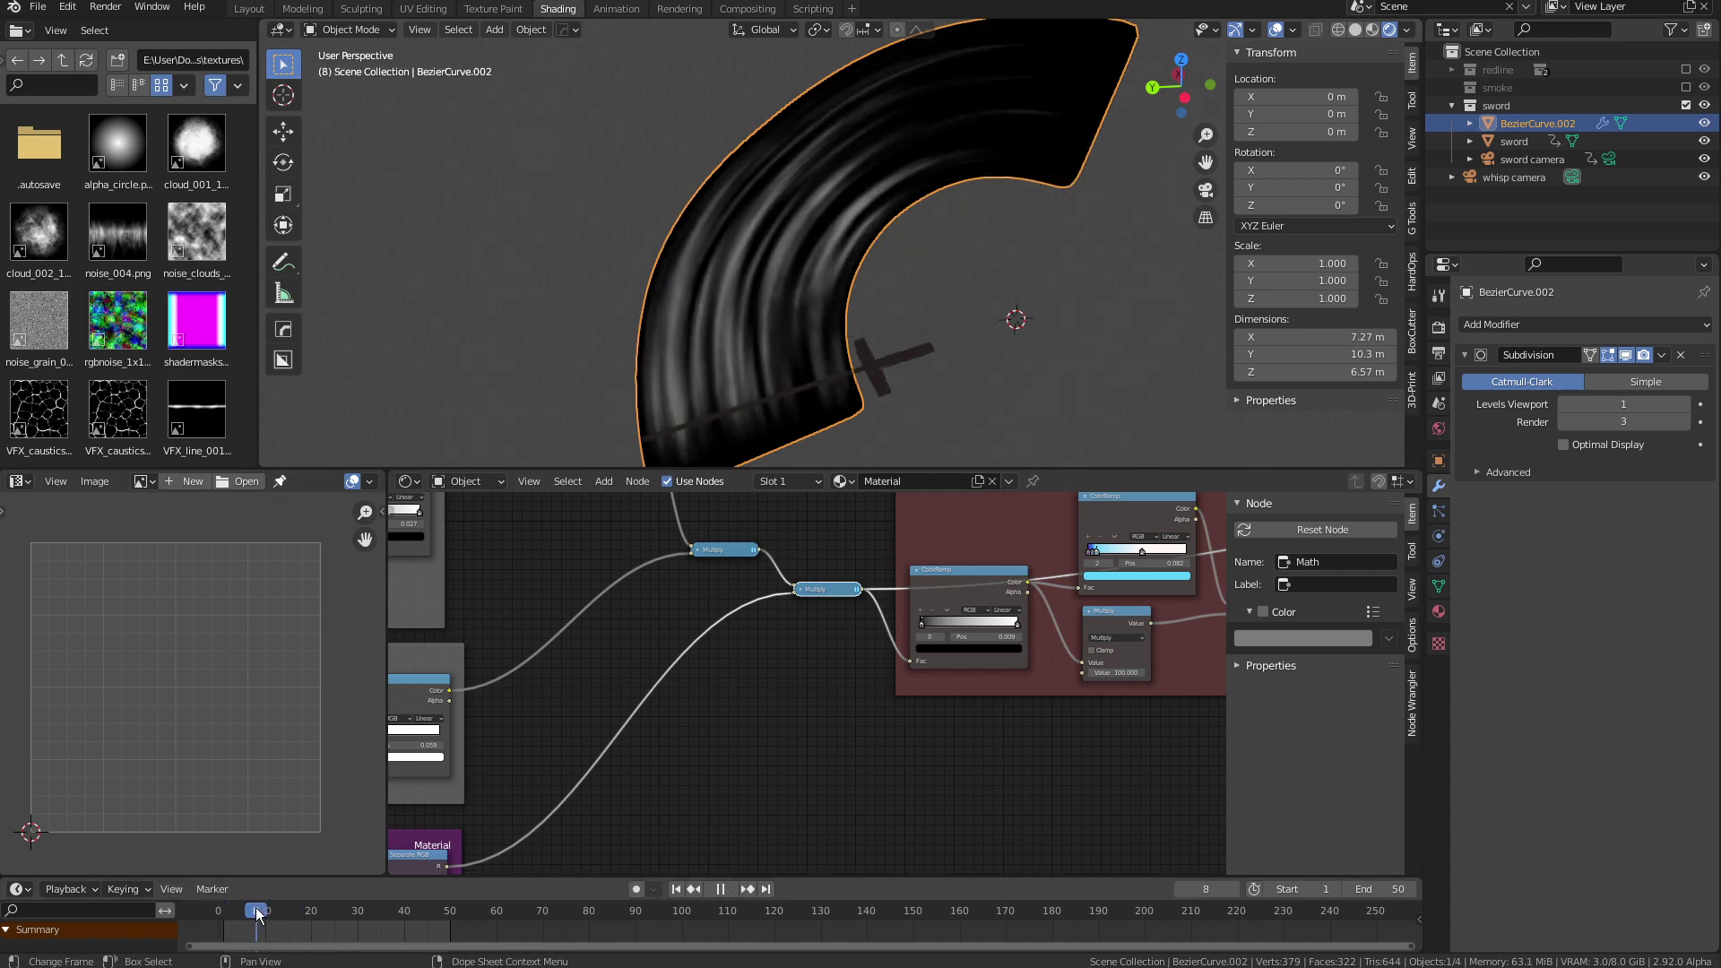
key("space")
Preview the shader frame's blue ColorRamp on the slash mesh, followed by the Multiply node feeding the emission strength
middle_click_drag(1052, 751, 631, 632)
scroll(631, 633, "down", 1)
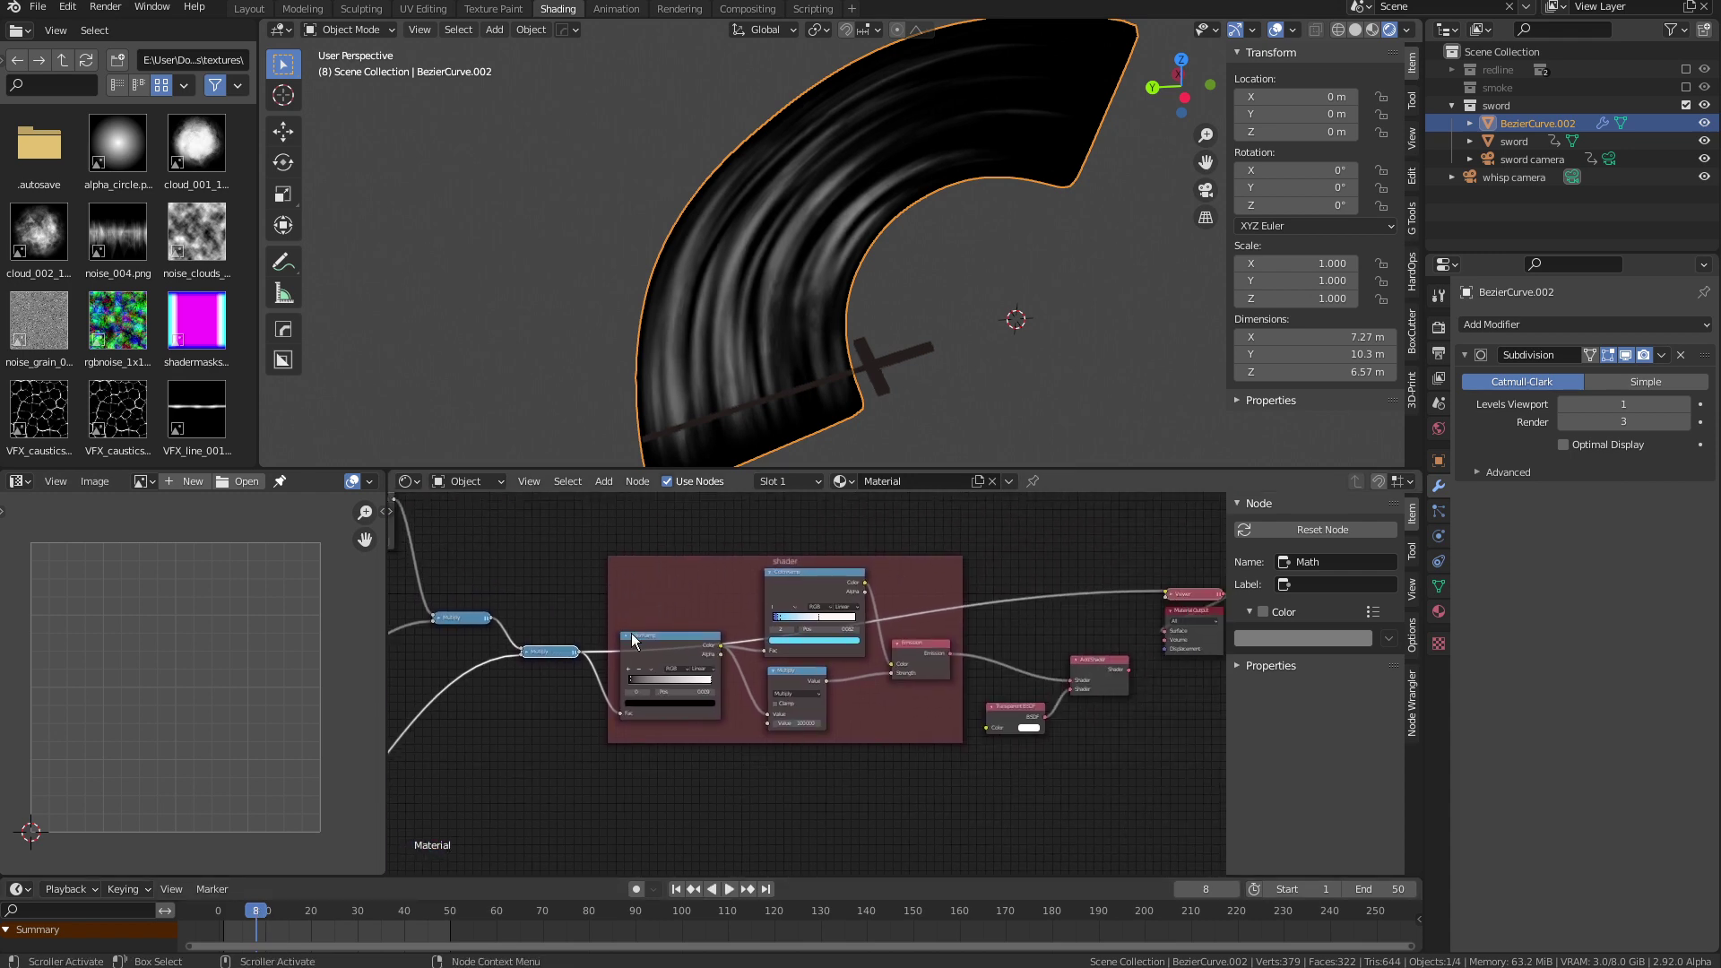
left_click(821, 584, "ctrl+shift")
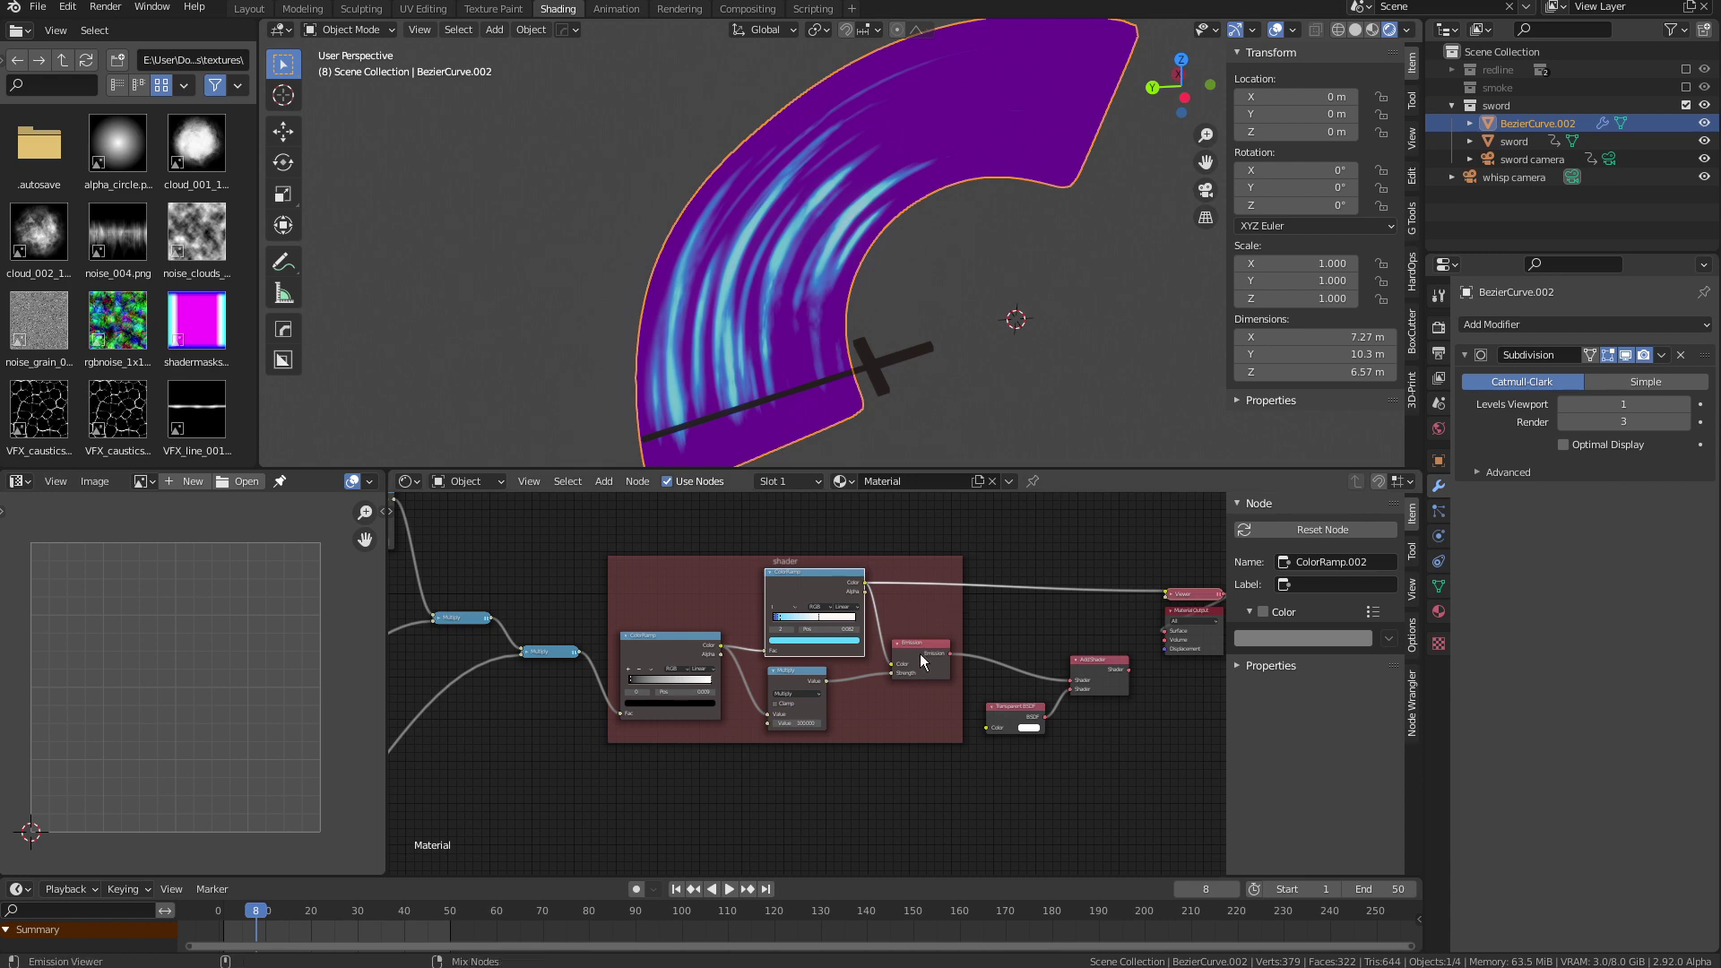
left_click(794, 681, "ctrl+shift")
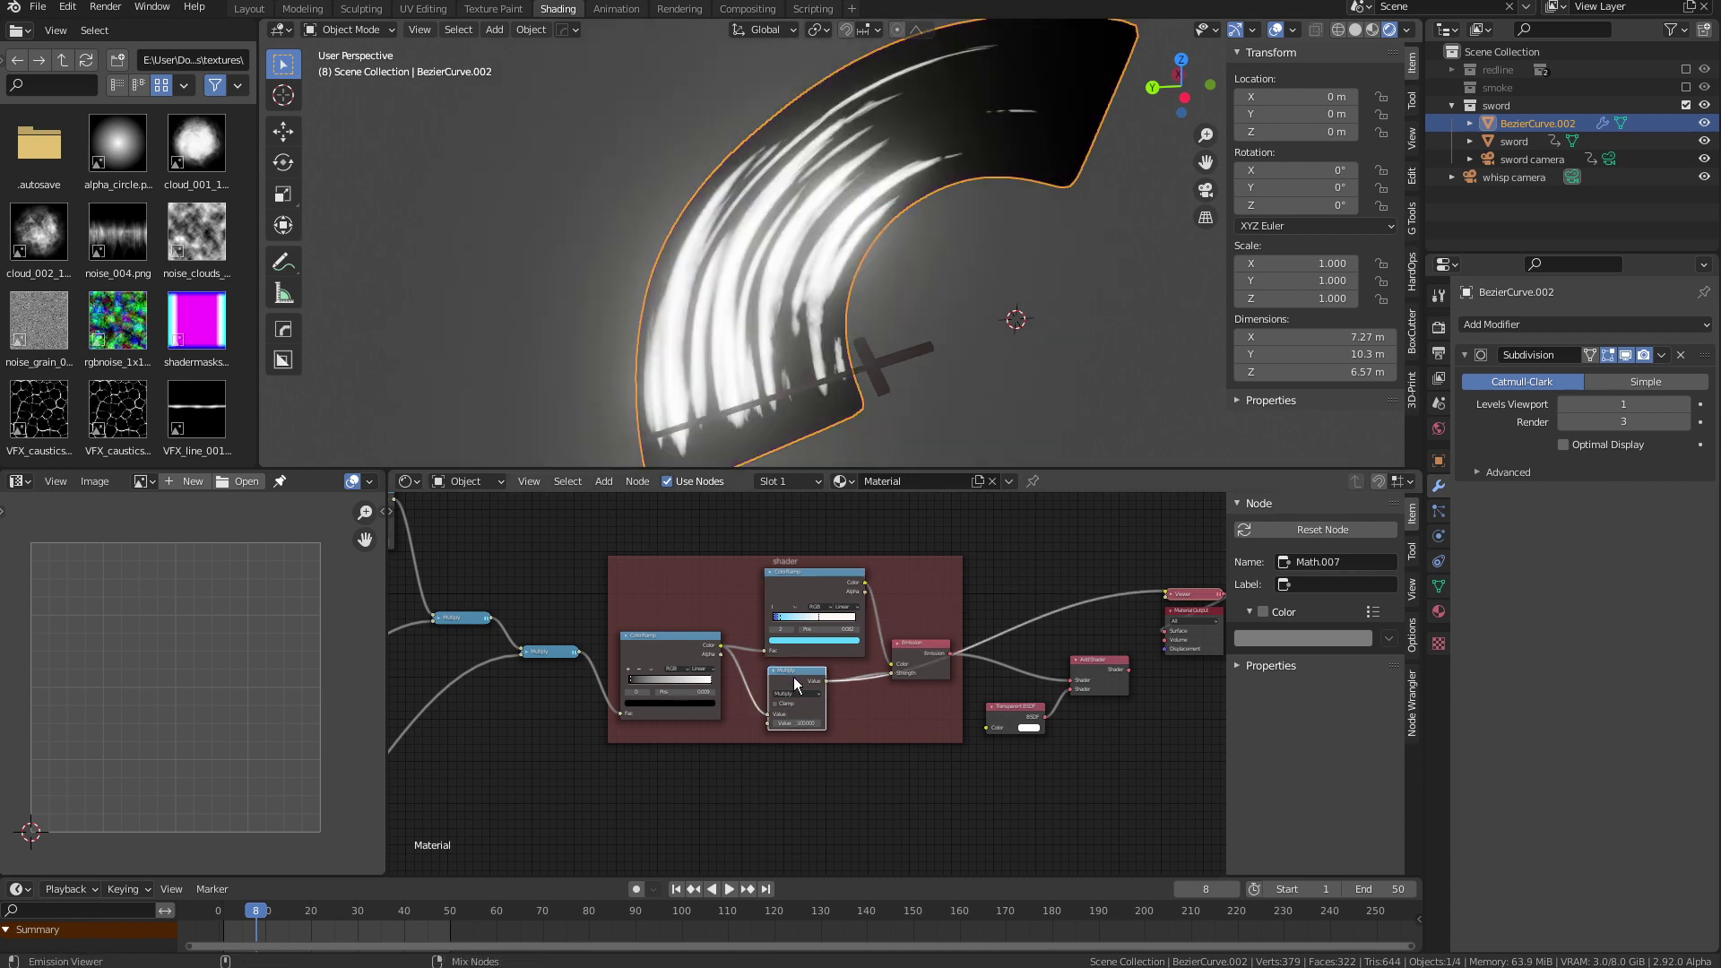
Preview the Emission node on the slash mesh and play the animation, stopping at frame 6
left_click(923, 645, "ctrl+shift")
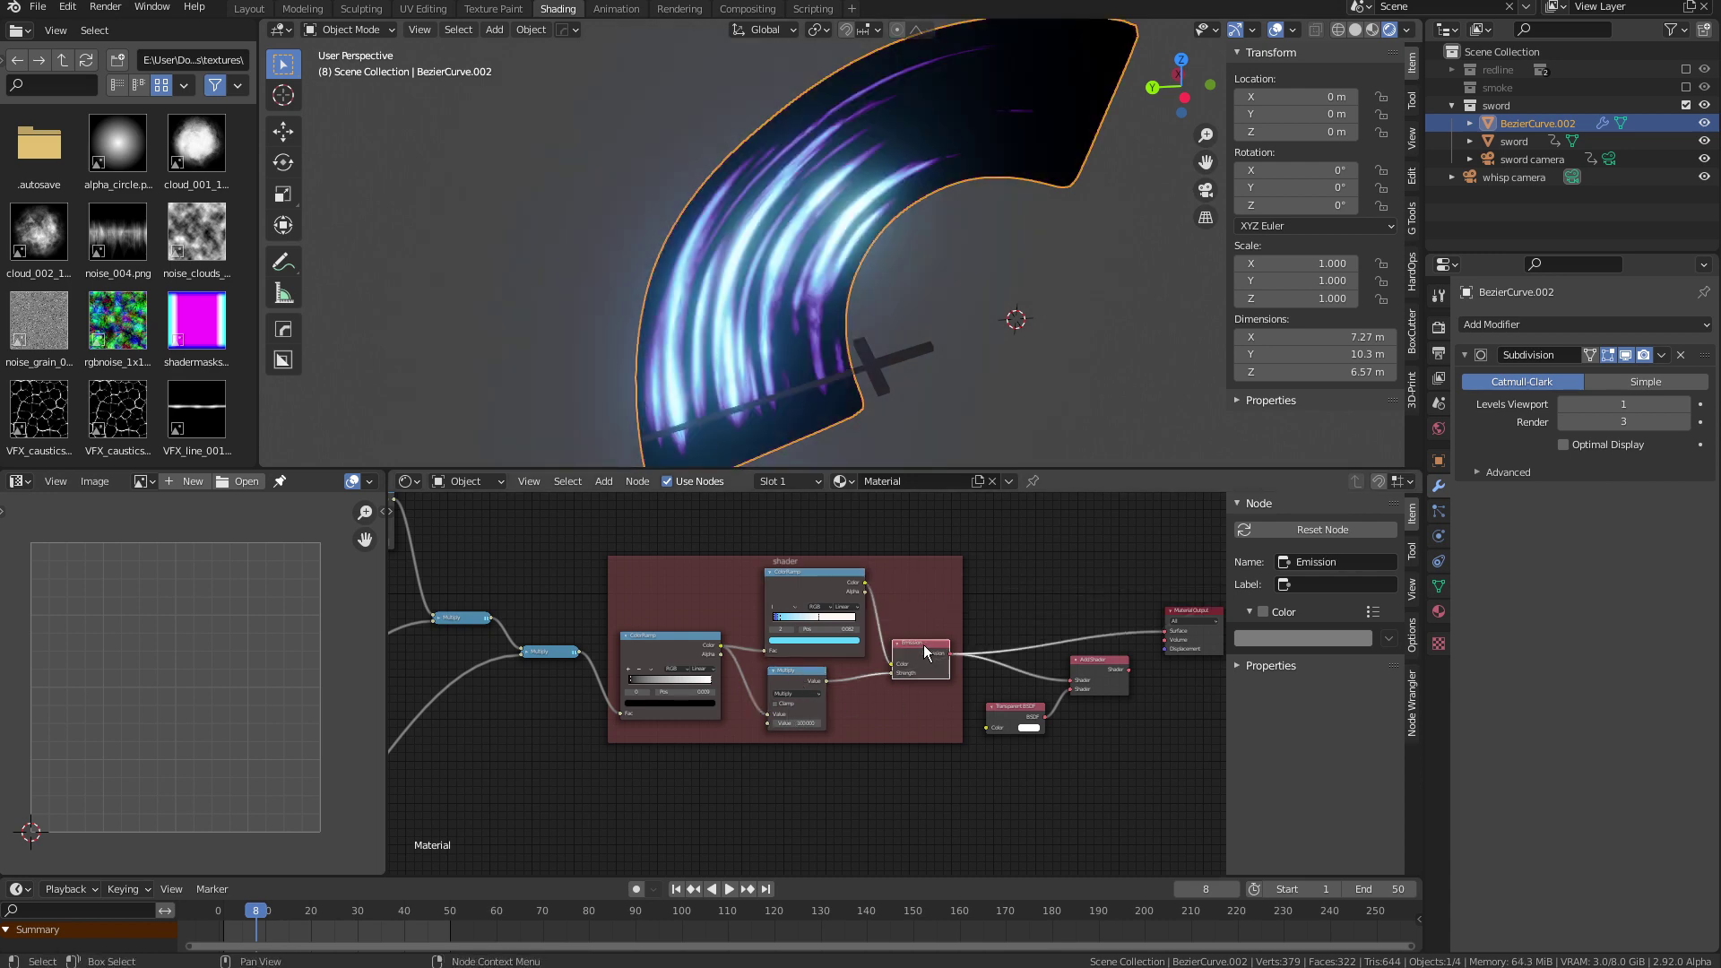
key("space")
left_click_drag(282, 912, 248, 914)
key("space")
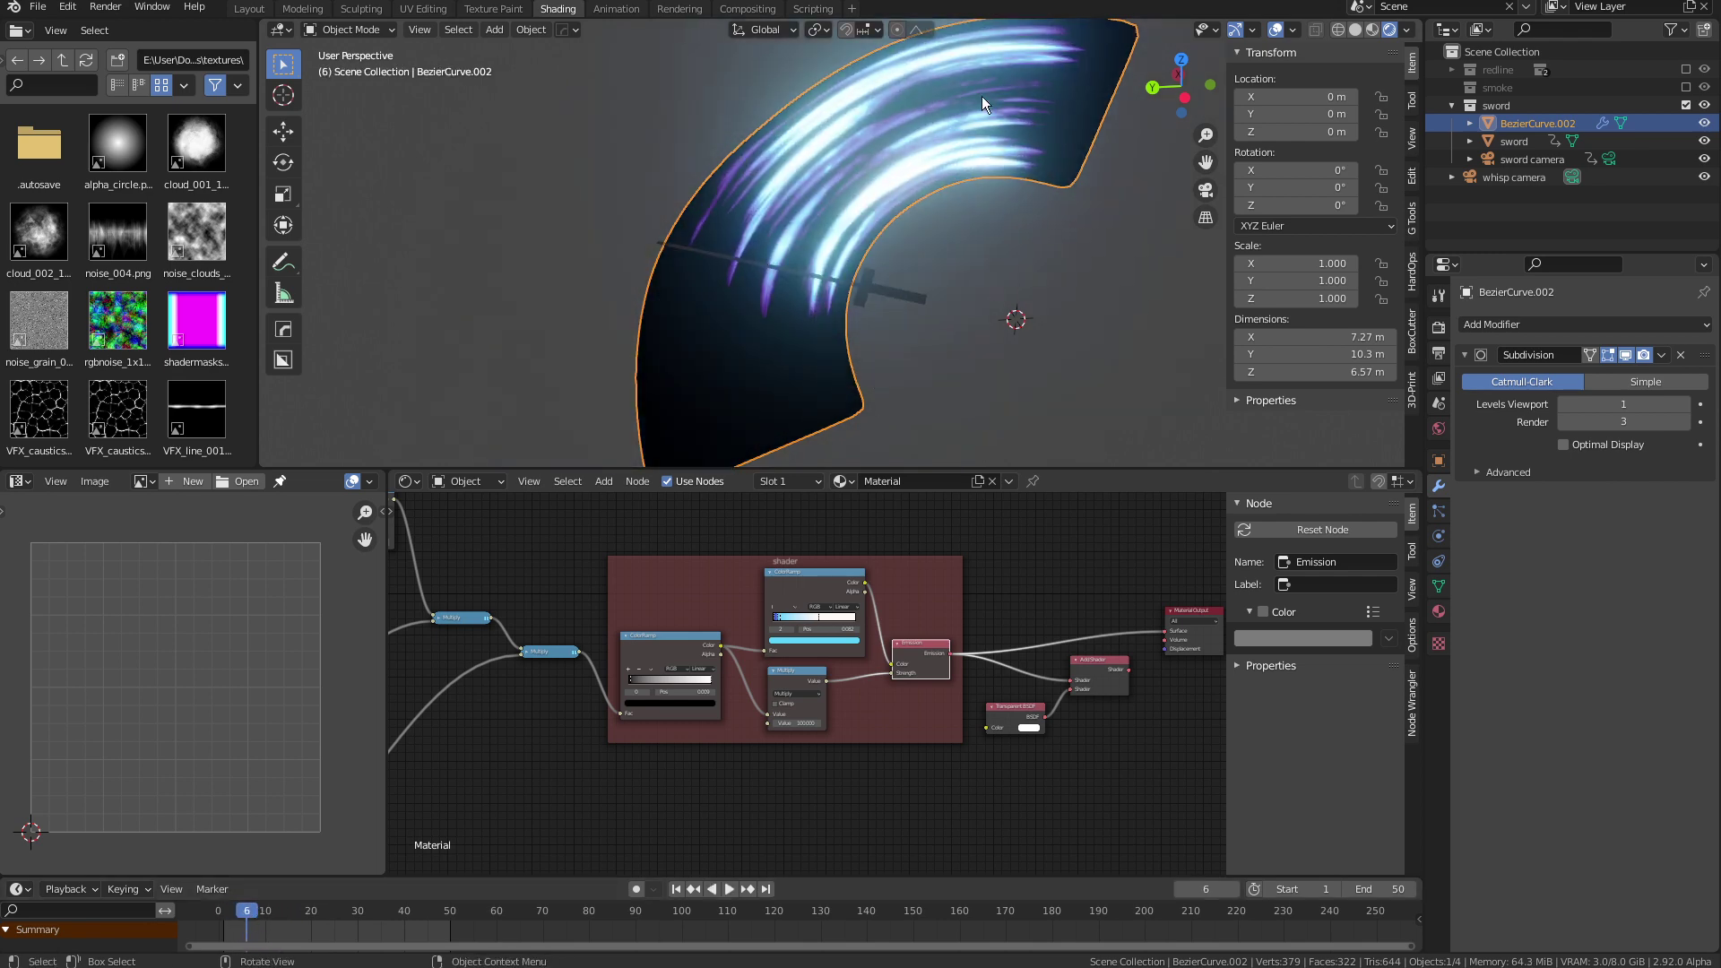
Connect the Add Shader node to the Material Output surface and play the animation of the transparent slash
left_click(1098, 667, "ctrl+shift")
scroll(1039, 731, "right", 4, "ctrl")
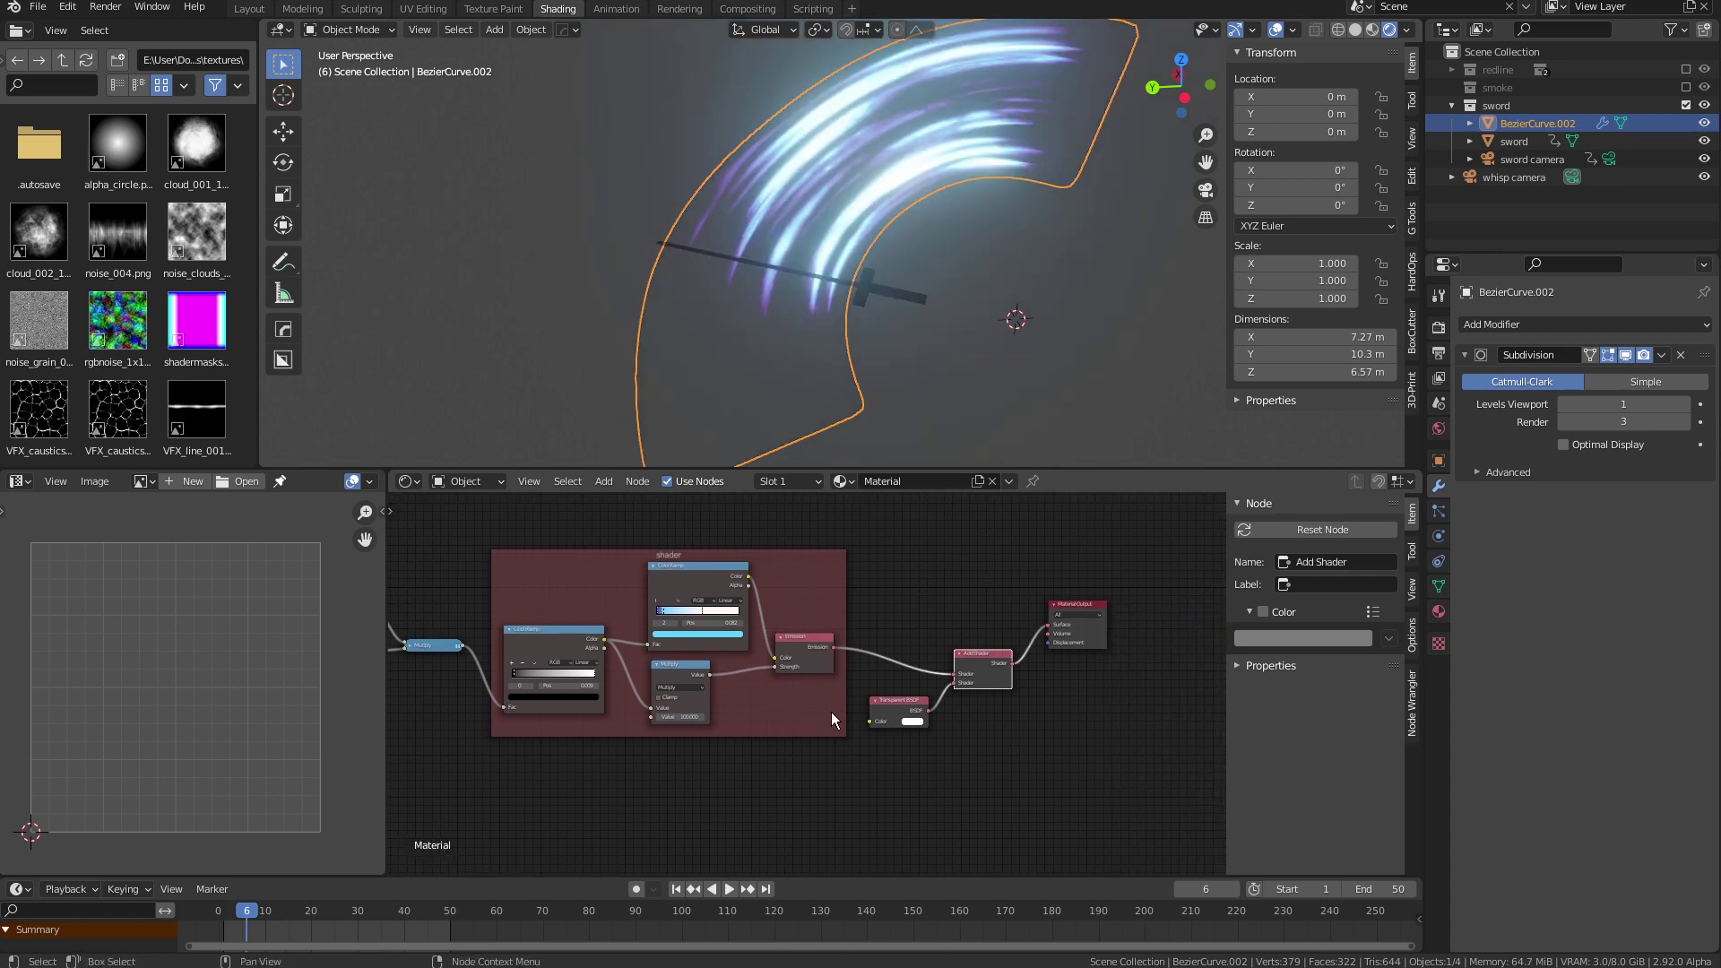
scroll(910, 750, "up", 2)
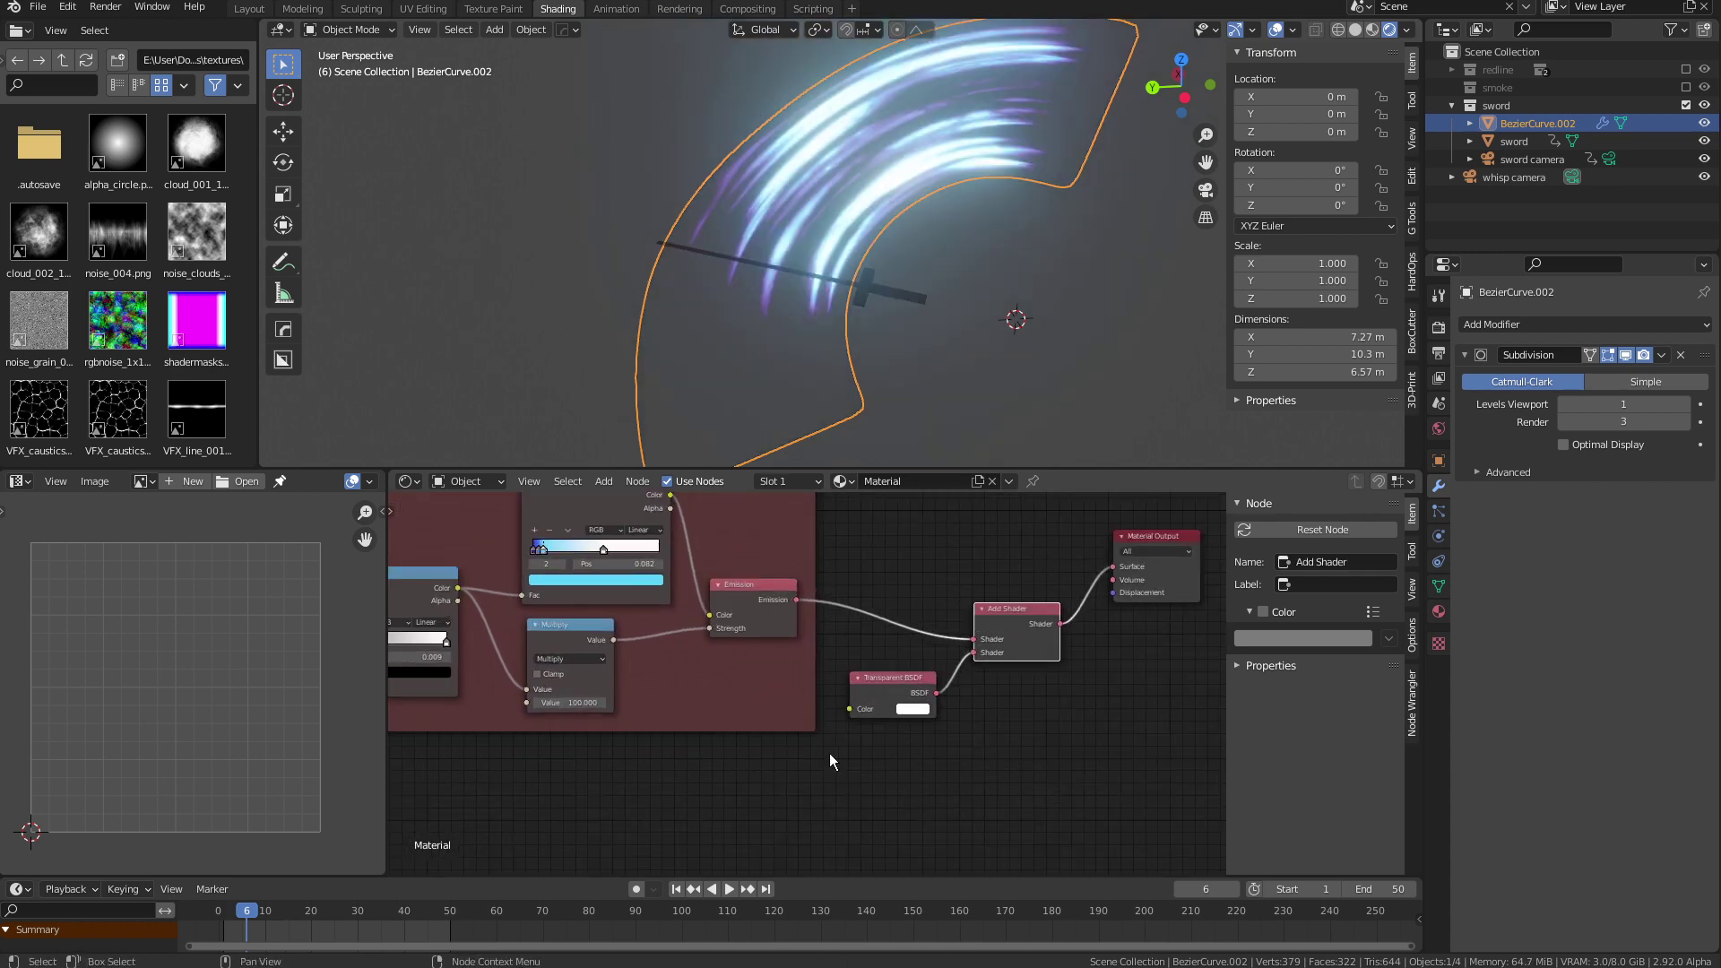
scroll(964, 723, "down", 3)
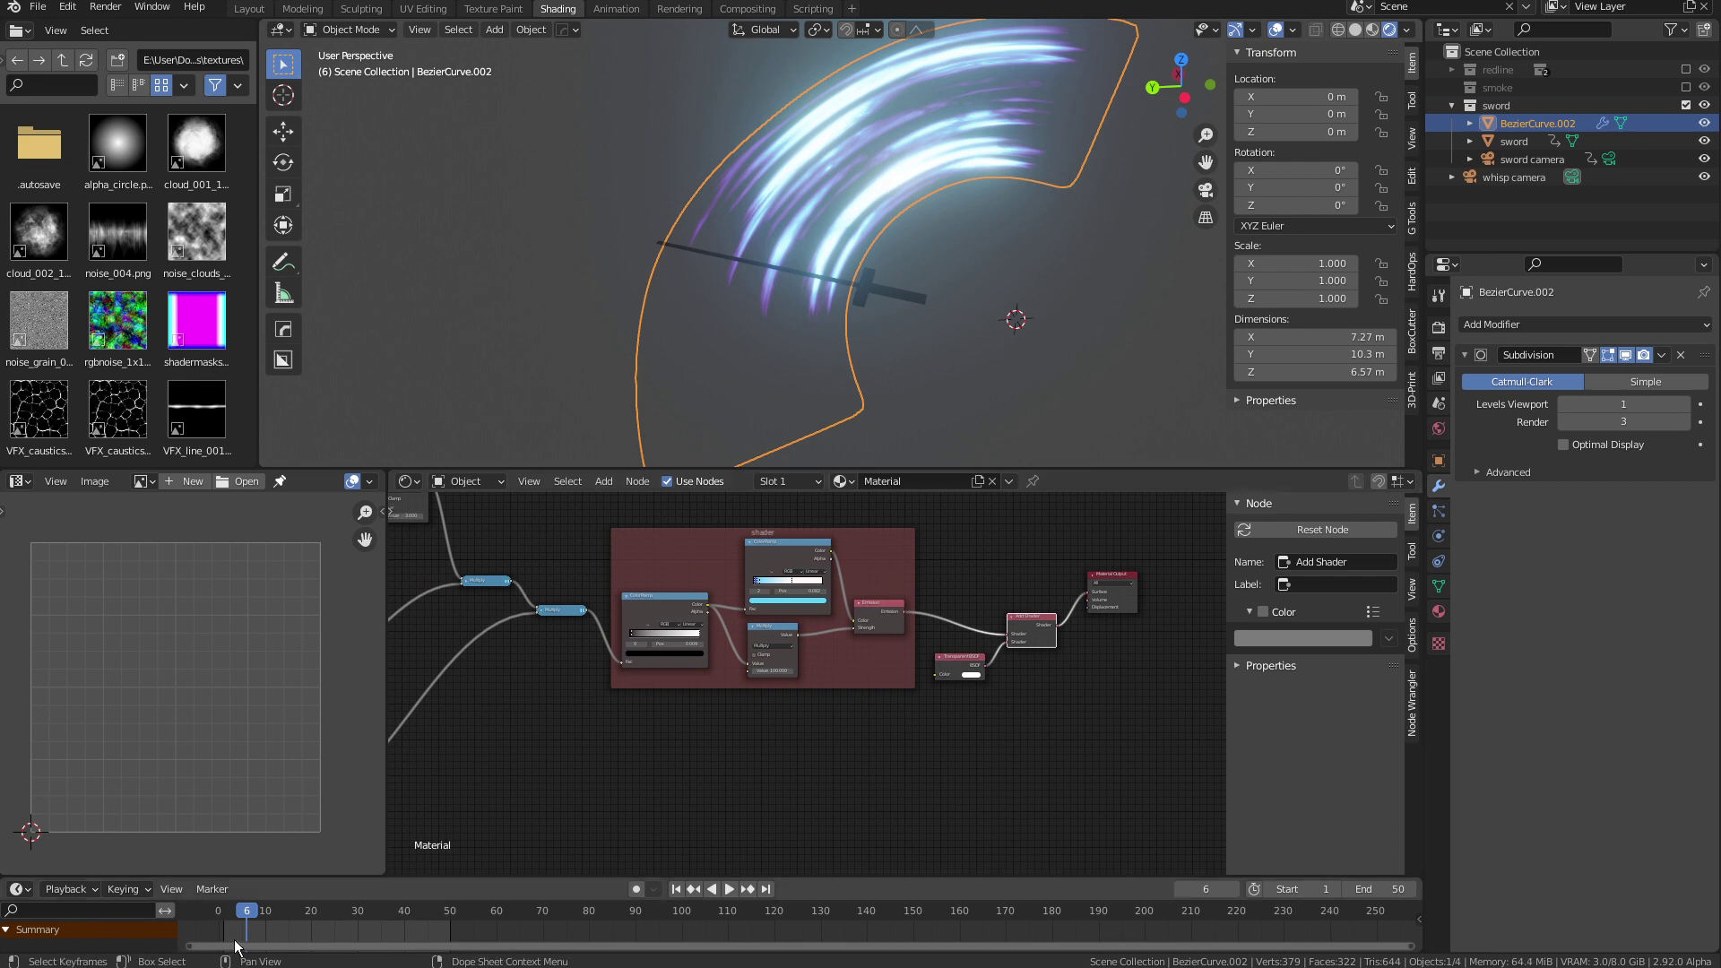
key("space")
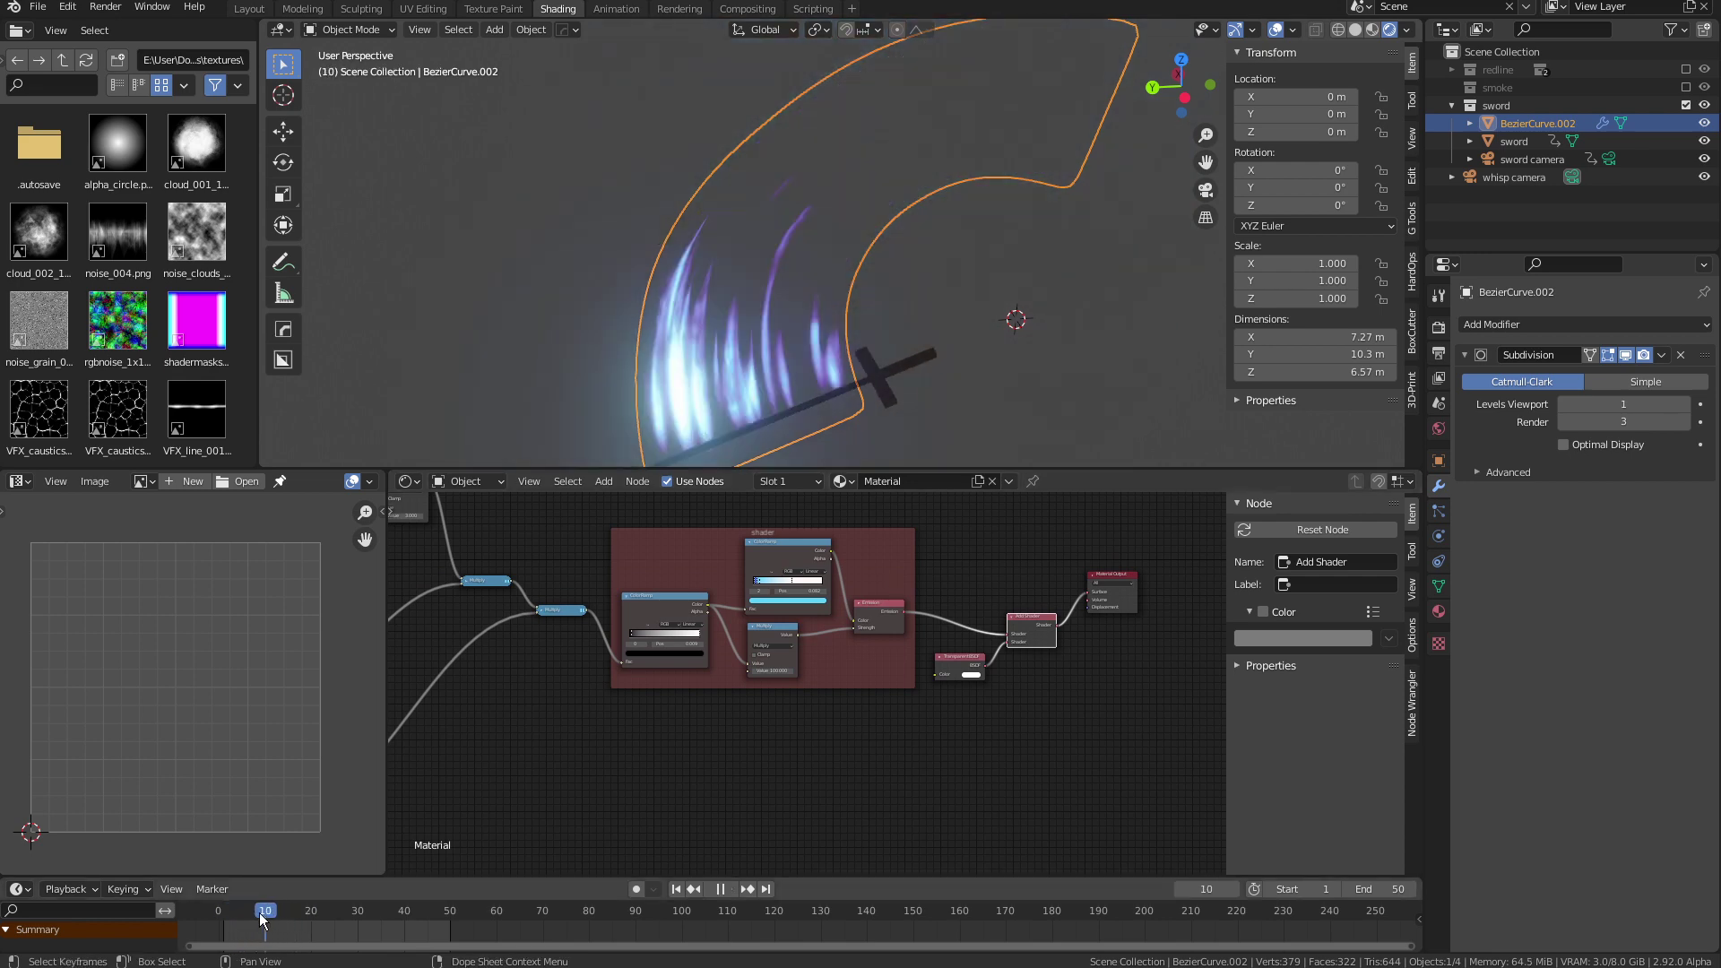
key("Escape")
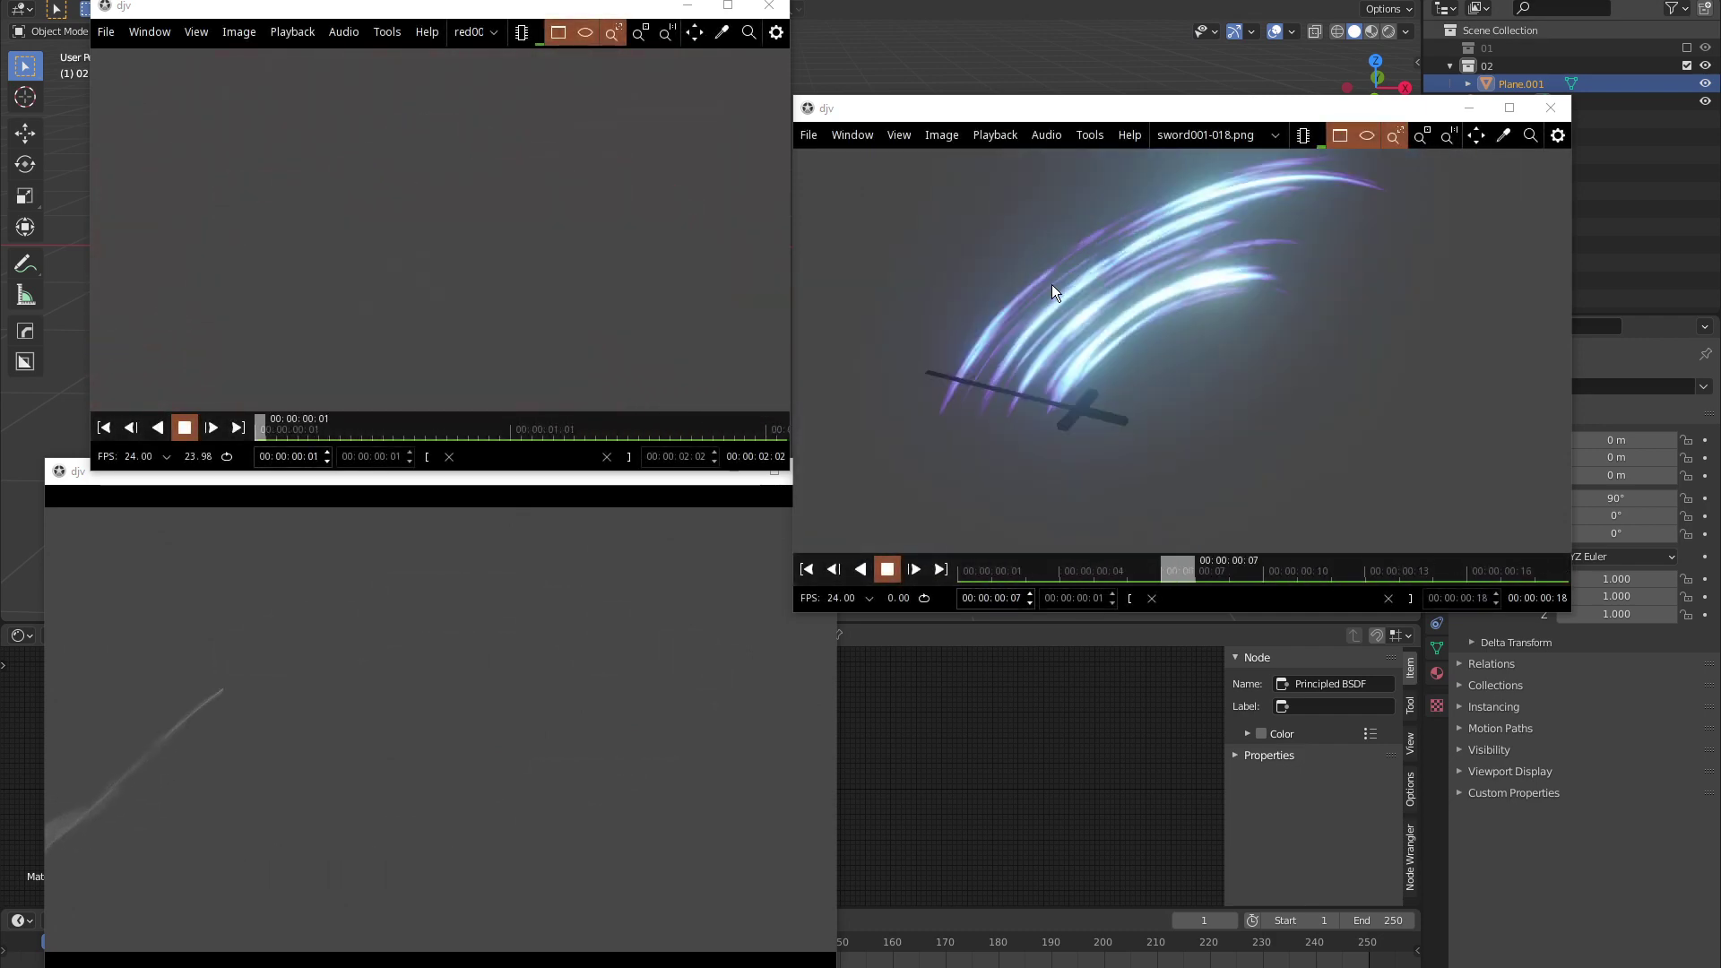
Switch to the djv player windows and review the rendered redline, smoke and sword sequences
mouse_move(344, 792)
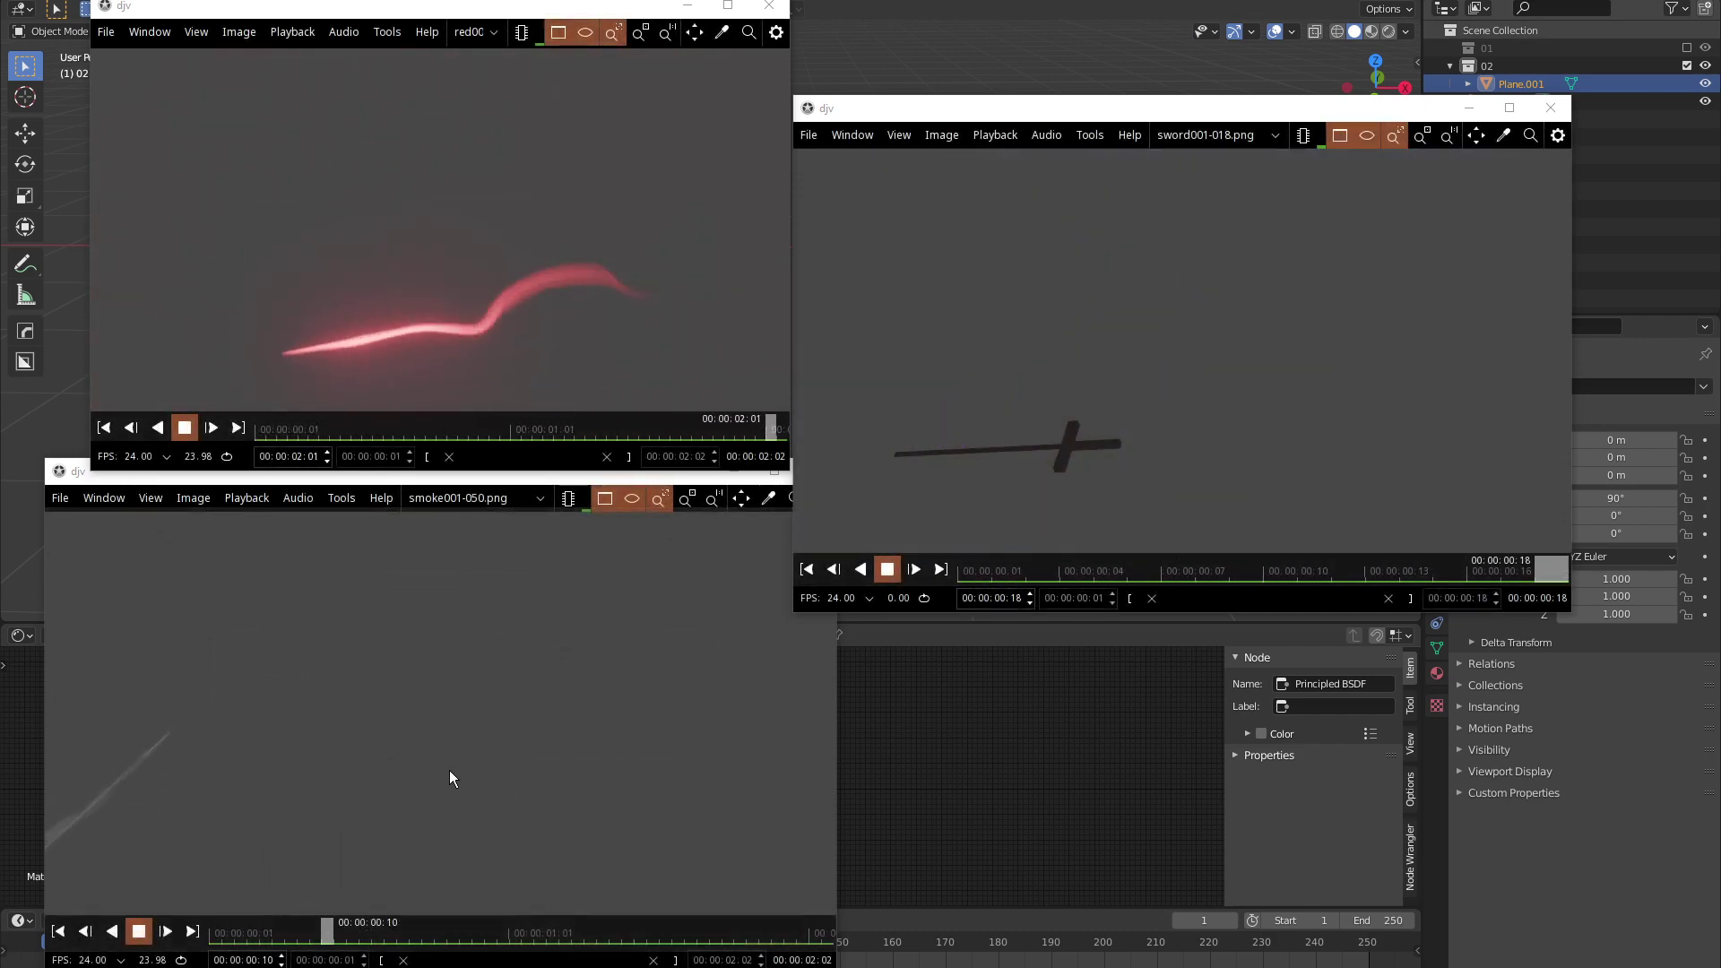